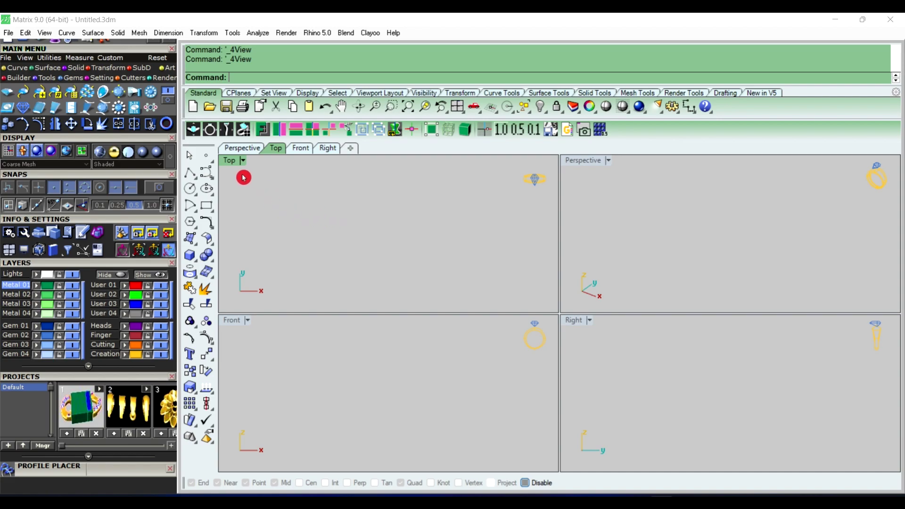
Step: Maximize the Top view and draw a 30 mm diameter circle centred at the origin
double_click(225, 164)
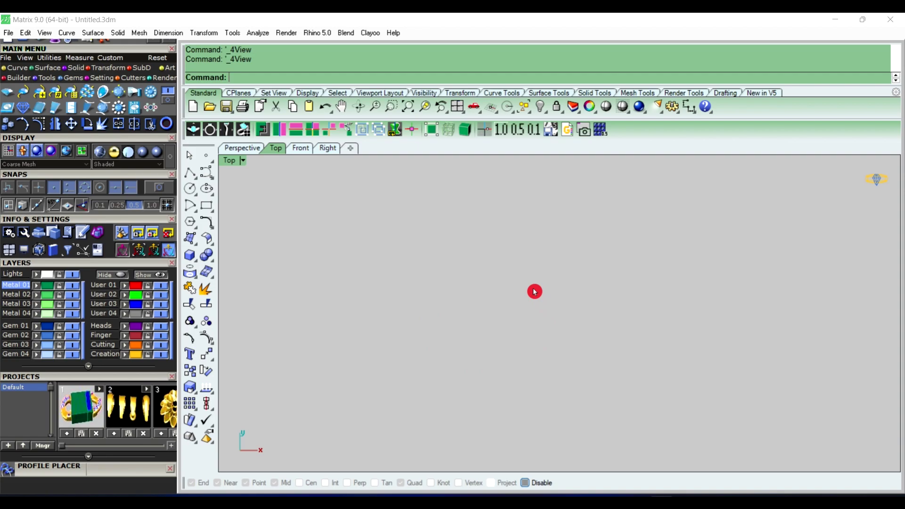
click(195, 191)
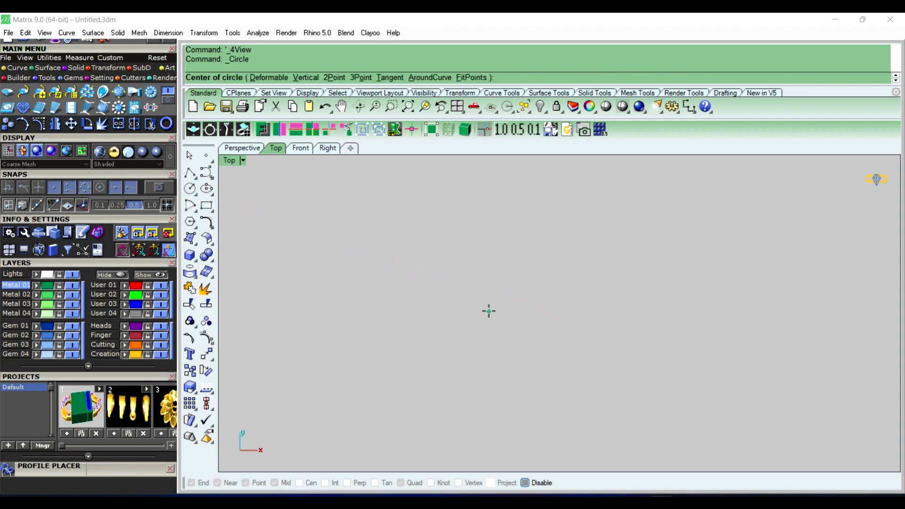
text(0)
key(Return)
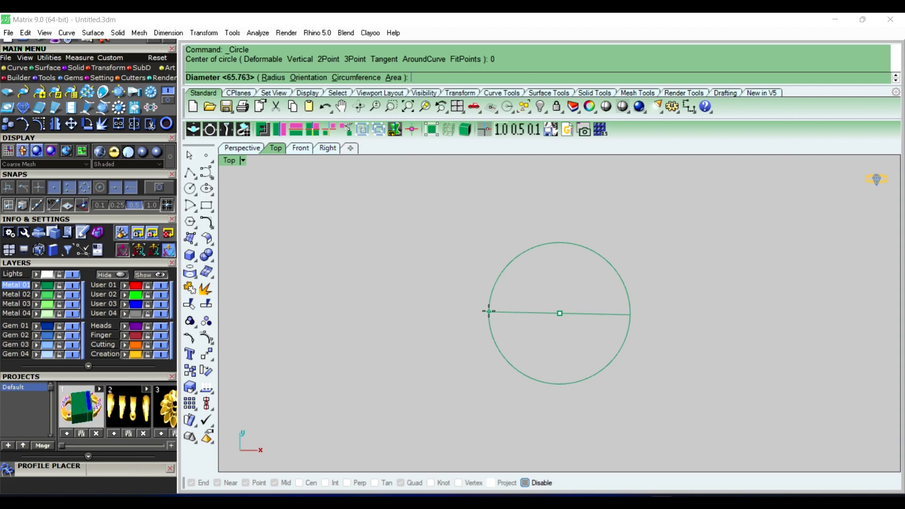
text(30)
key(Return)
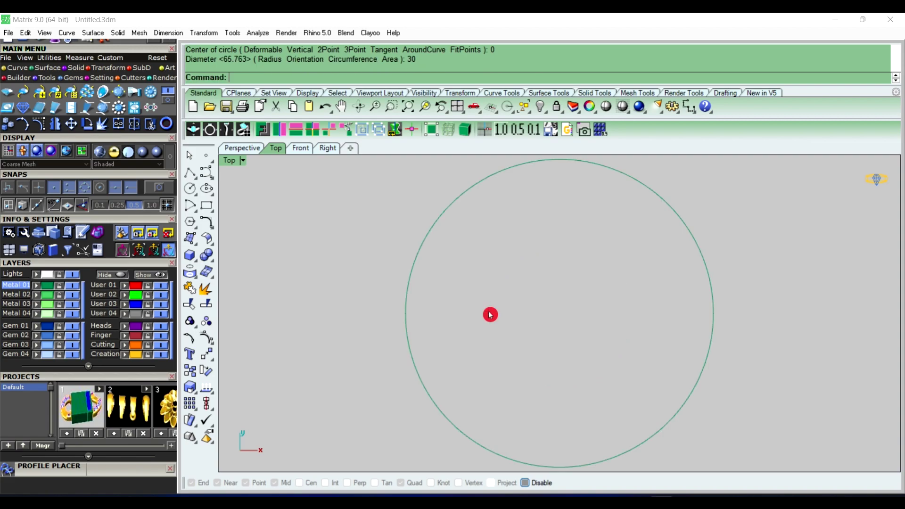
scroll(491, 315, down, 3)
scroll(466, 316, down, 2)
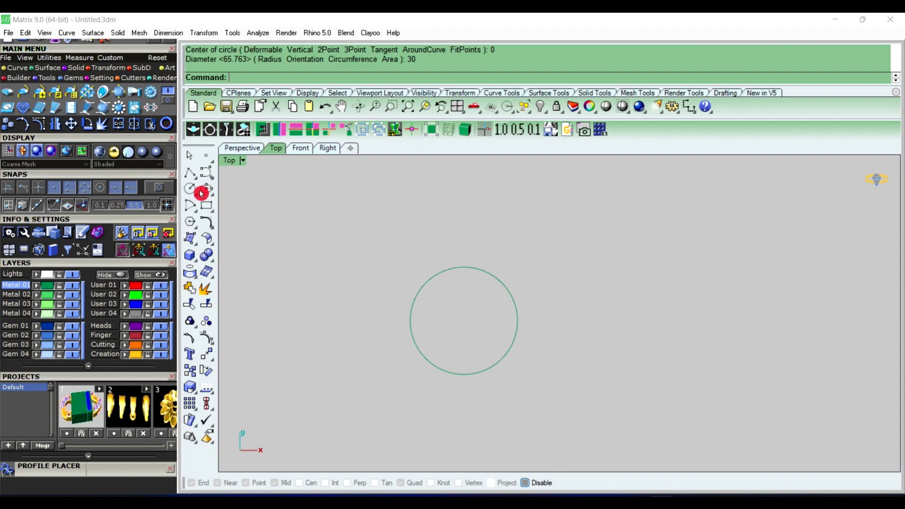
Step: Draw a vertical line from the origin to past the circle's top, and select it
click(191, 176)
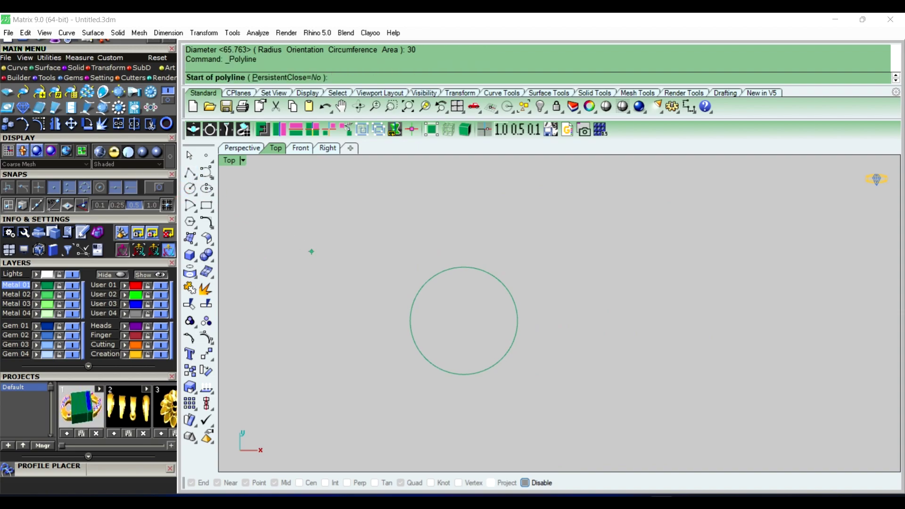
text(0)
key(Return)
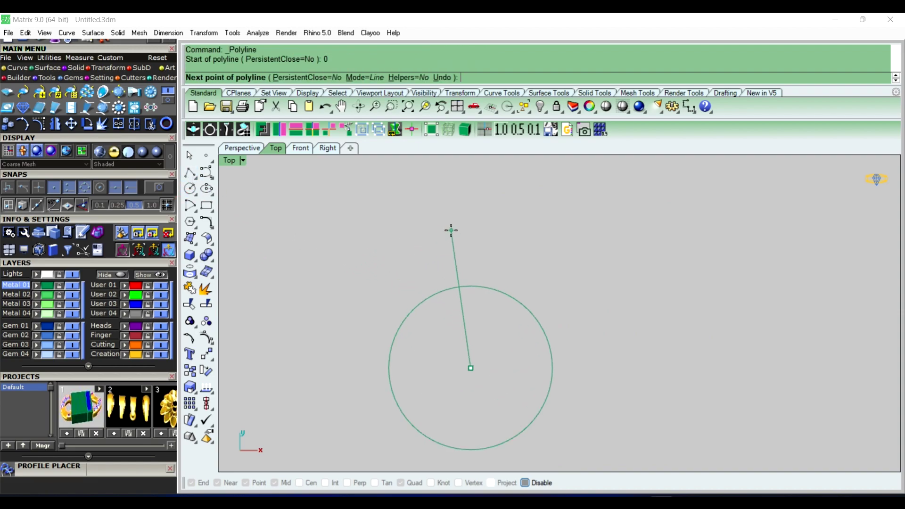
scroll(451, 230, up, 2)
click(469, 231)
right_click(460, 243)
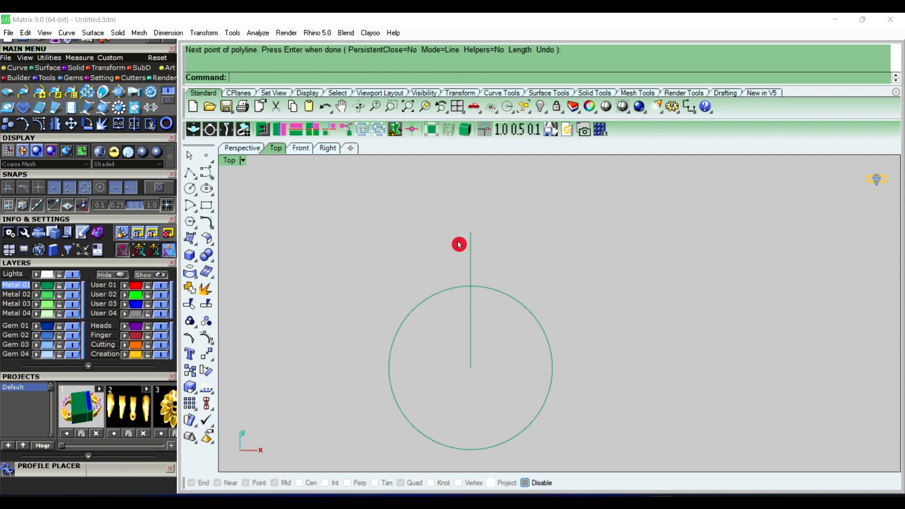
scroll(465, 257, down, 2)
click(473, 249)
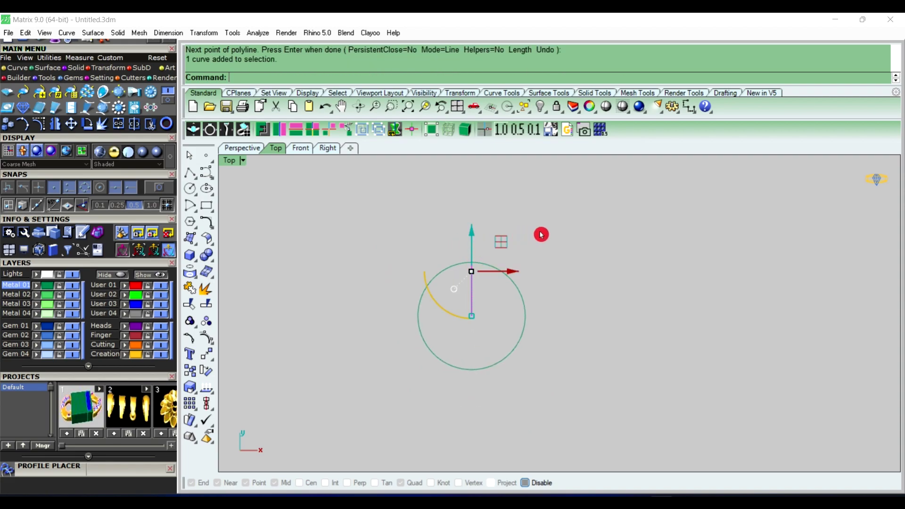
Step: Polar-array the vertical line into 24 copies over 360° around the origin, then recentre the view
click(208, 32)
mouse_move(237, 239)
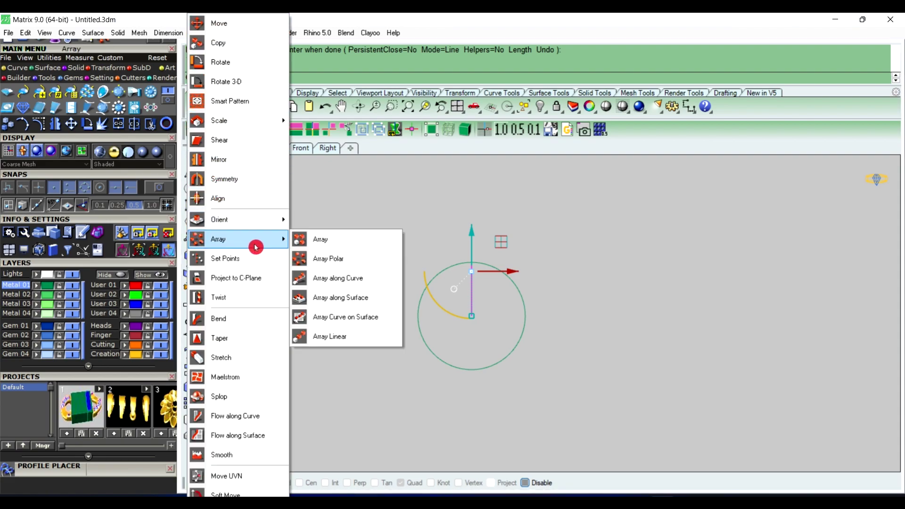
click(315, 257)
text(0)
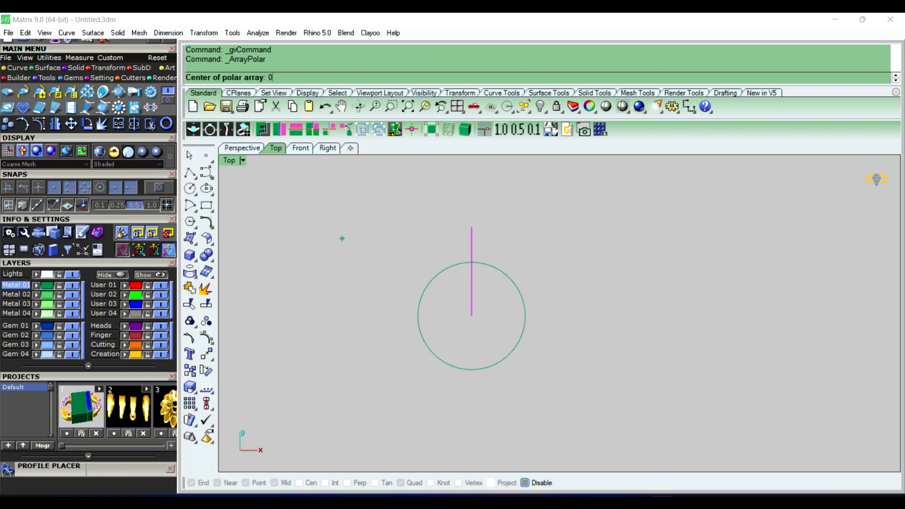
key(Return)
key(Return)
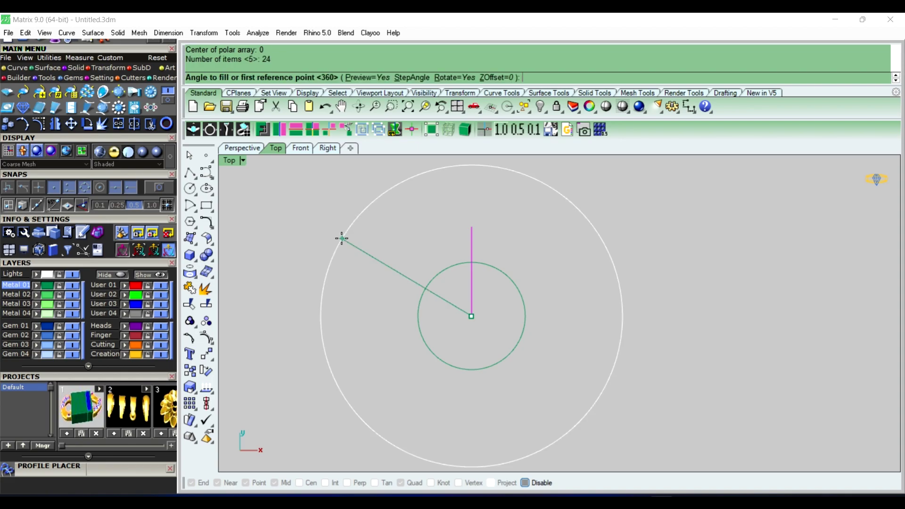
text(360)
key(Return)
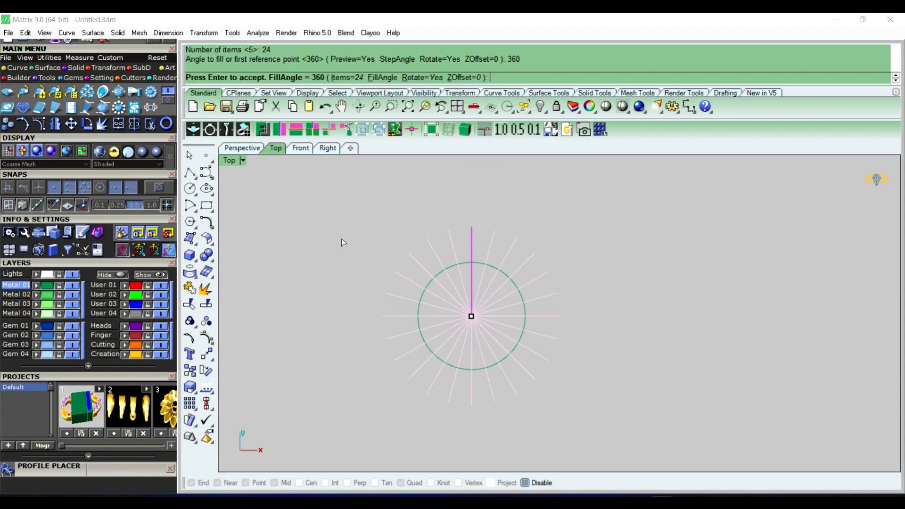
right_click(343, 242)
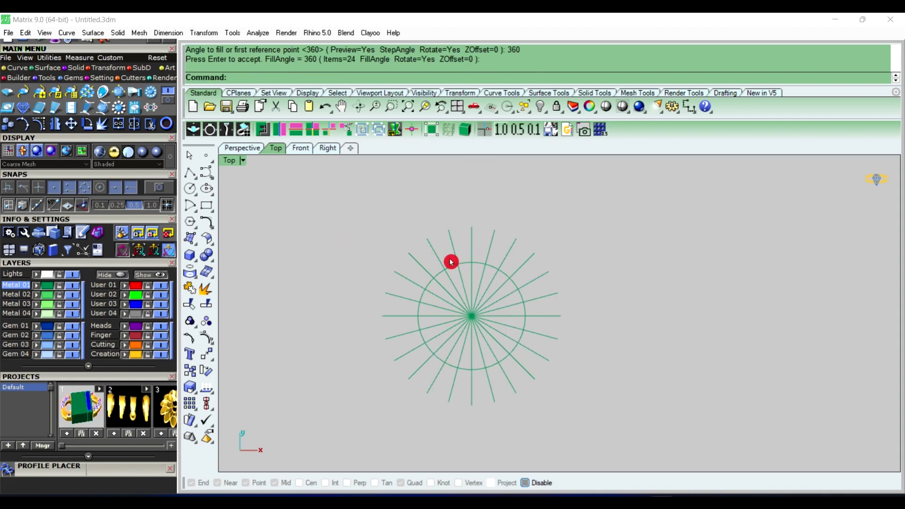
scroll(455, 257, up, 4)
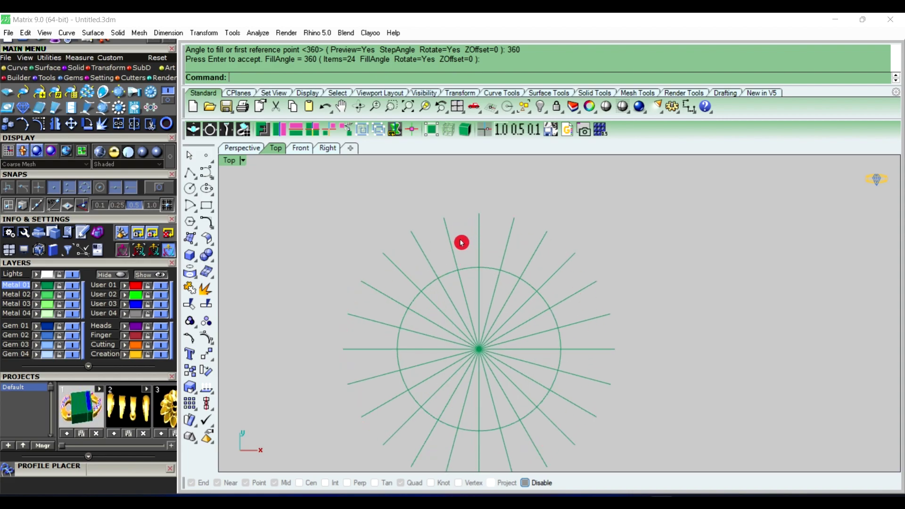
scroll(471, 314, down, 2)
right_drag(472, 314, 460, 227)
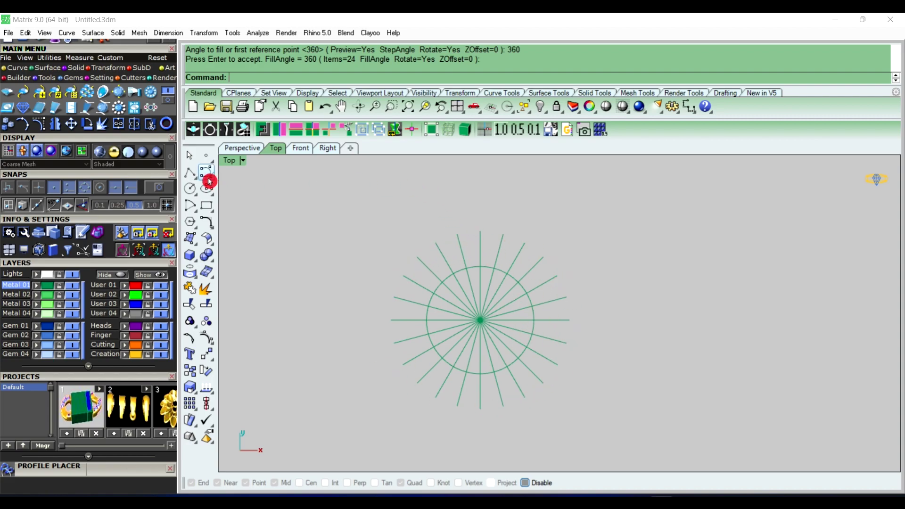
Step: With object snaps on, draw a short segment bridging two neighbouring spokes above the circle
click(190, 174)
scroll(485, 255, up, 3)
scroll(480, 249, up, 3)
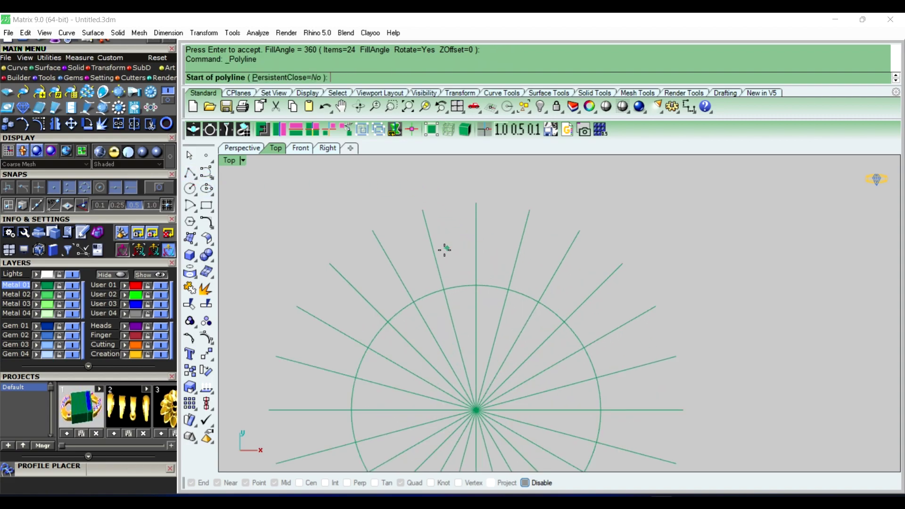
click(159, 187)
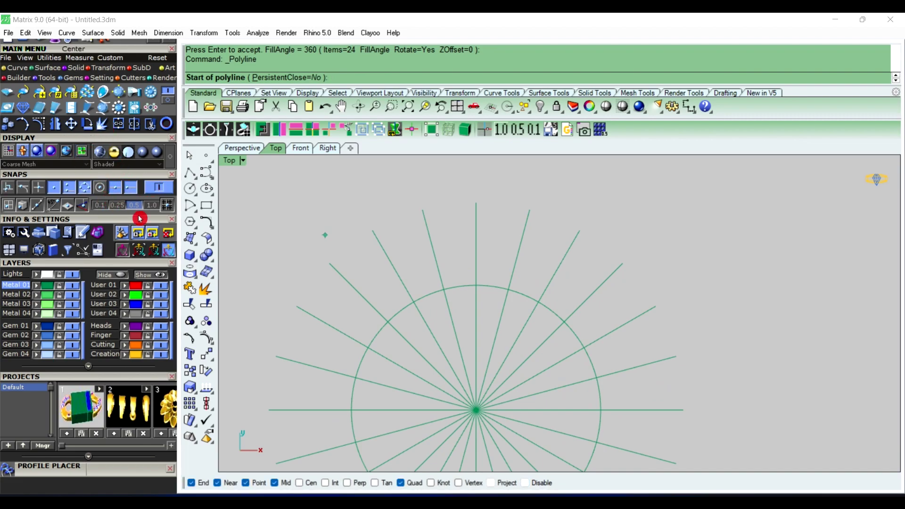
click(436, 274)
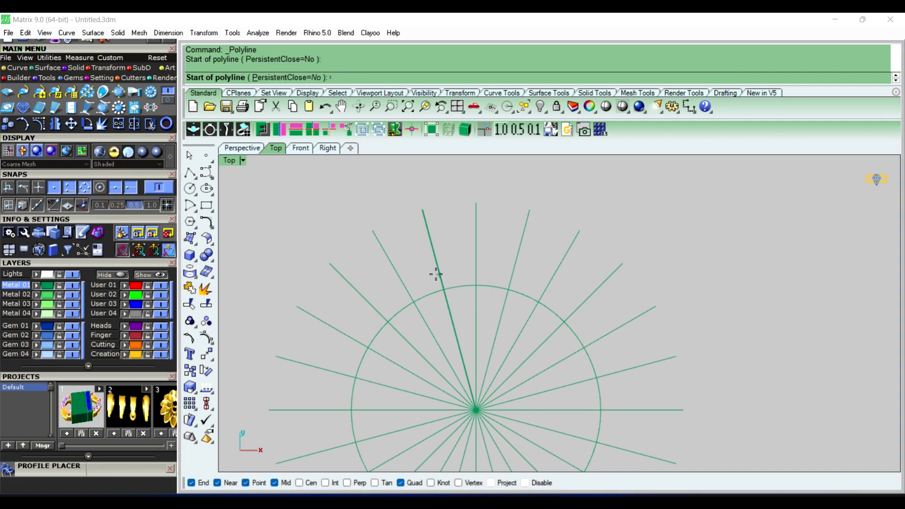
click(508, 275)
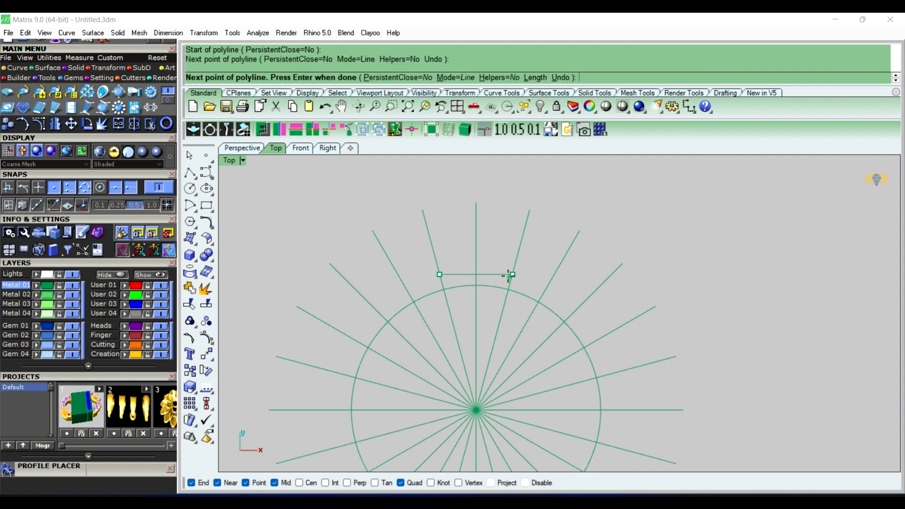
right_click(522, 283)
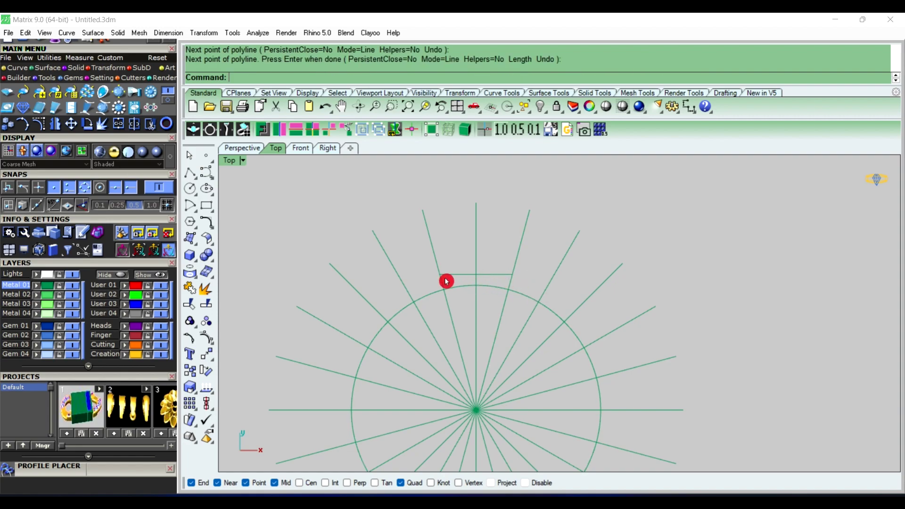
Step: Select the short segment and restart Array Polar from the recent-commands history
click(524, 274)
click(488, 247)
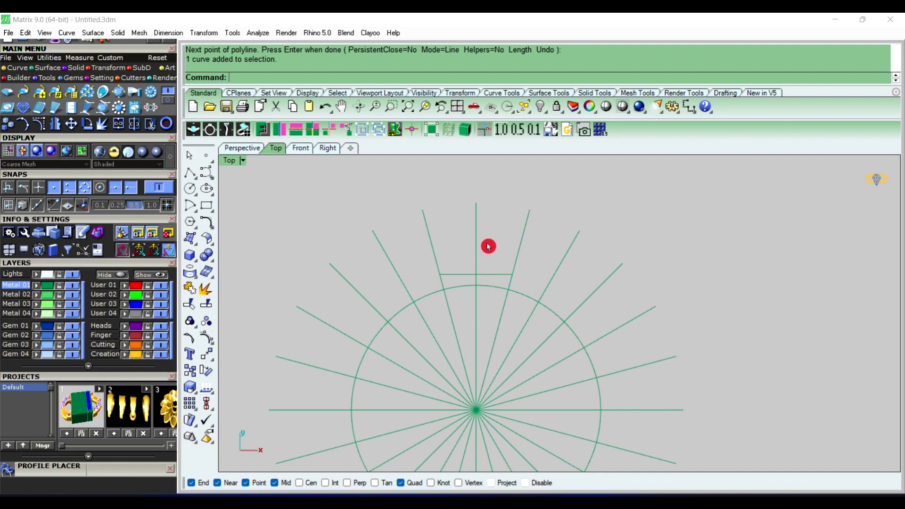
click(490, 280)
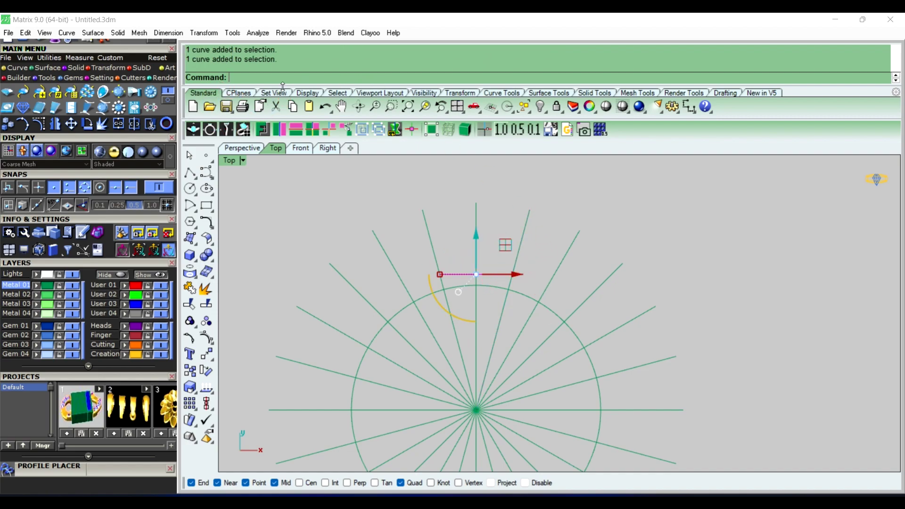
click(130, 53)
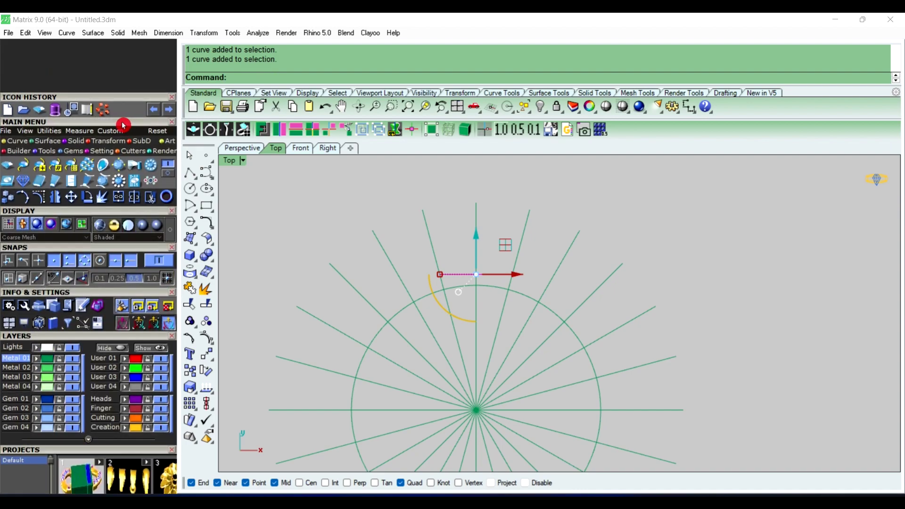
click(108, 111)
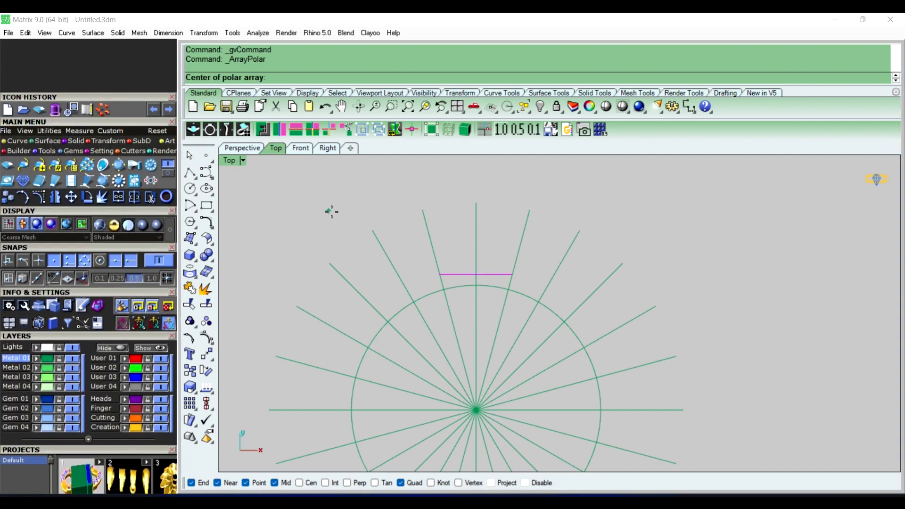
text(0)
Step: Polar-array the short segment into 12 copies over 360° around the origin
key(Return)
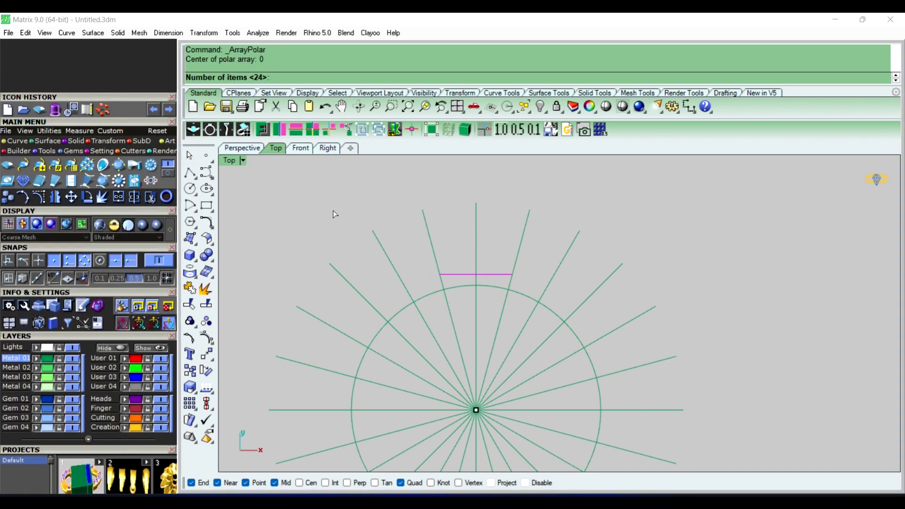
text(12)
key(Return)
text(360)
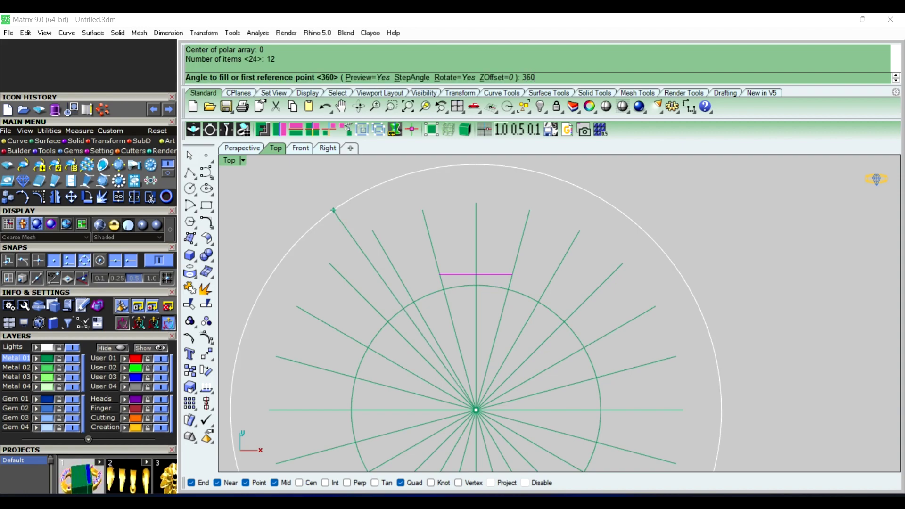
key(Return)
right_click(334, 212)
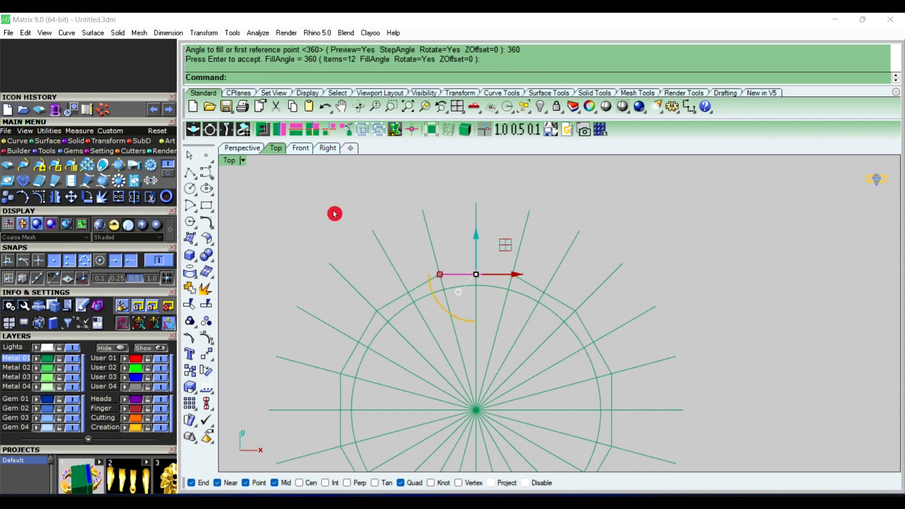
Step: Join two arrayed segments, then delete and undo back to the single bridging segment
click(425, 287)
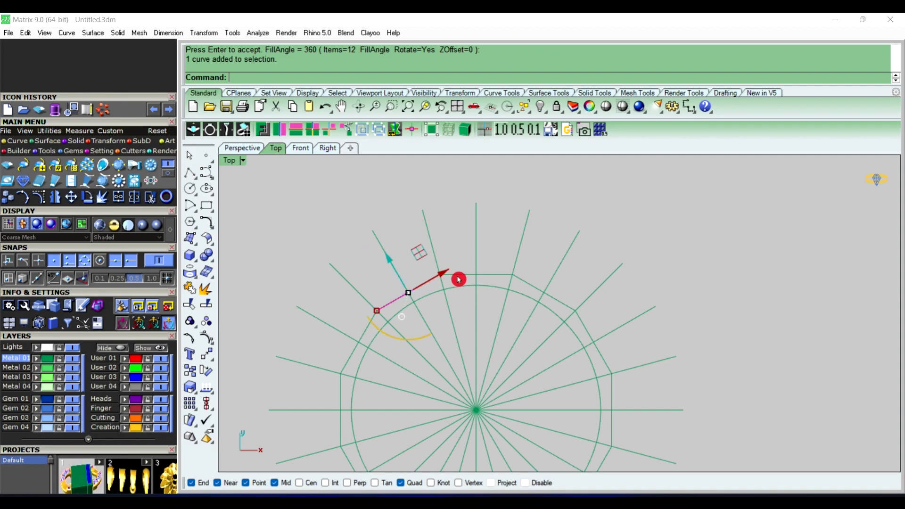
click(459, 280)
text(Jo)
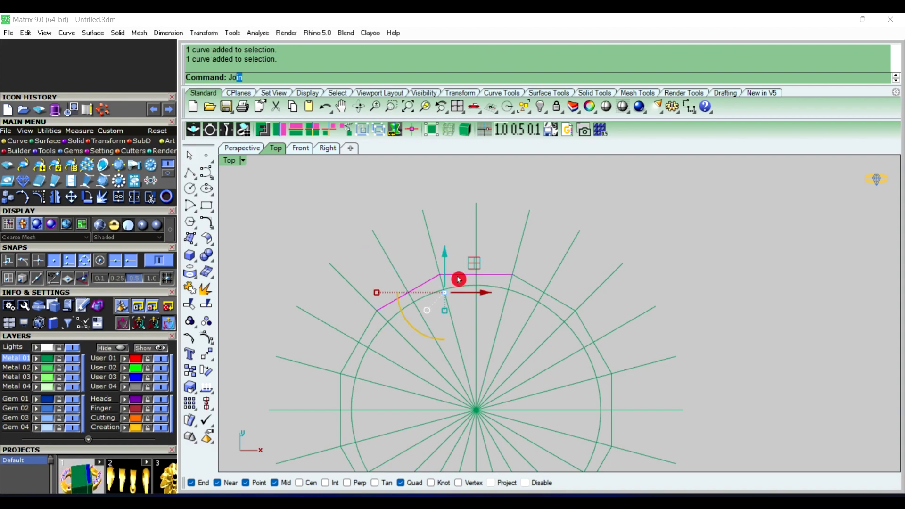
key(Return)
key(Delete)
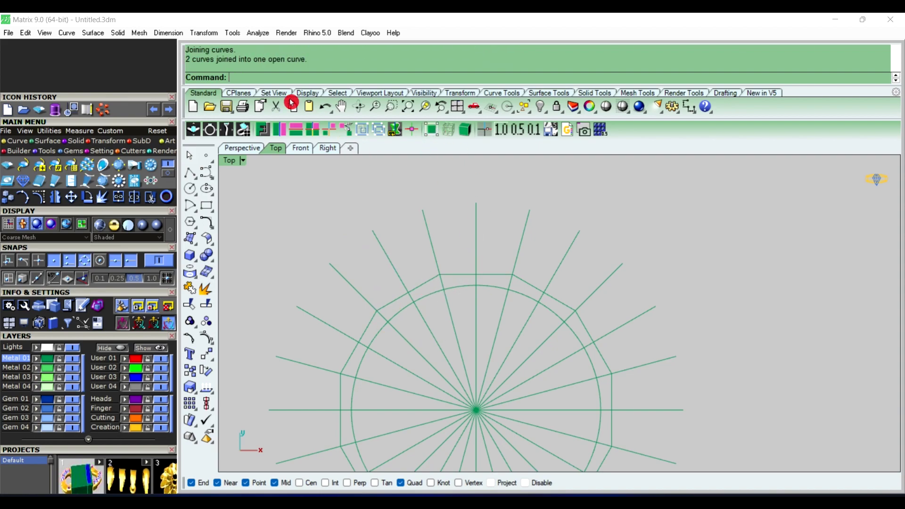
click(445, 280)
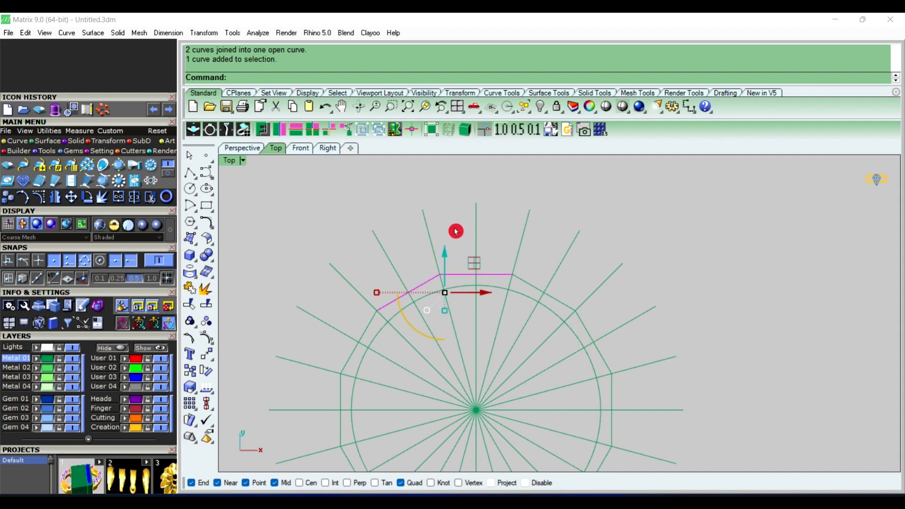
key(Delete)
key(ctrl+z)
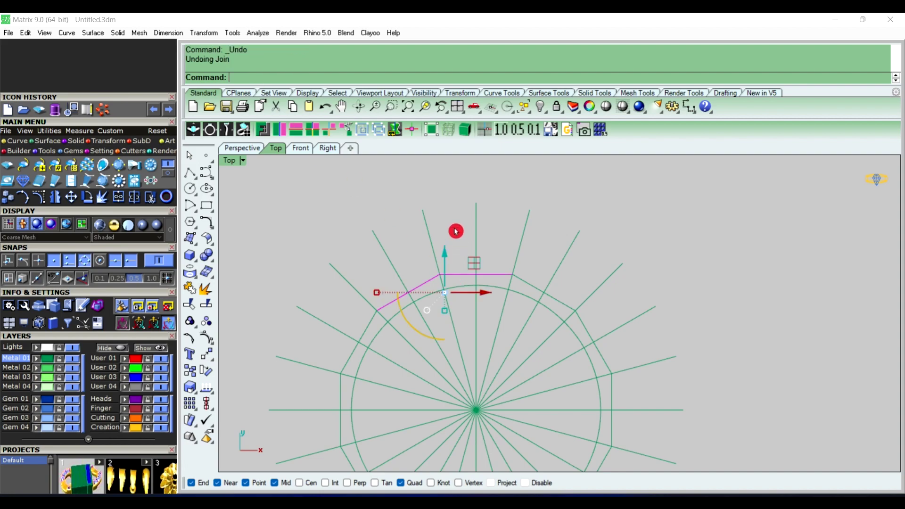
key(Escape)
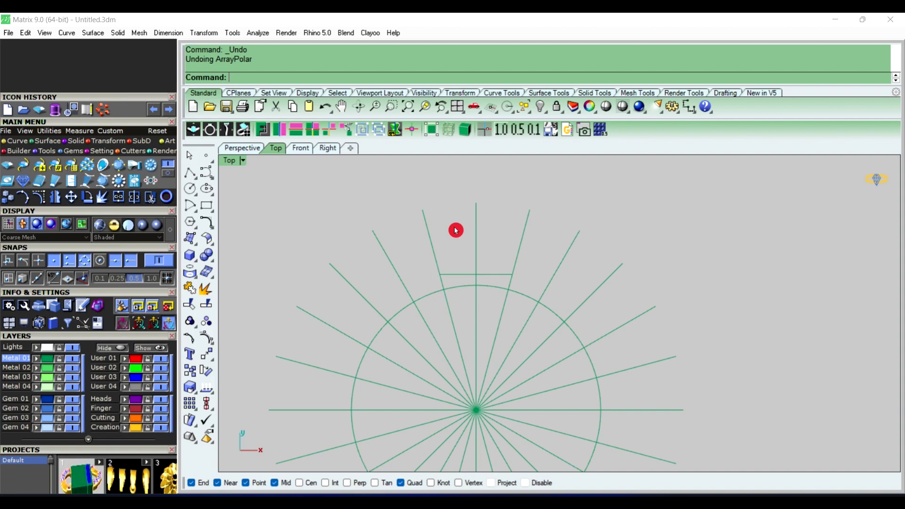
scroll(456, 229, down, 3)
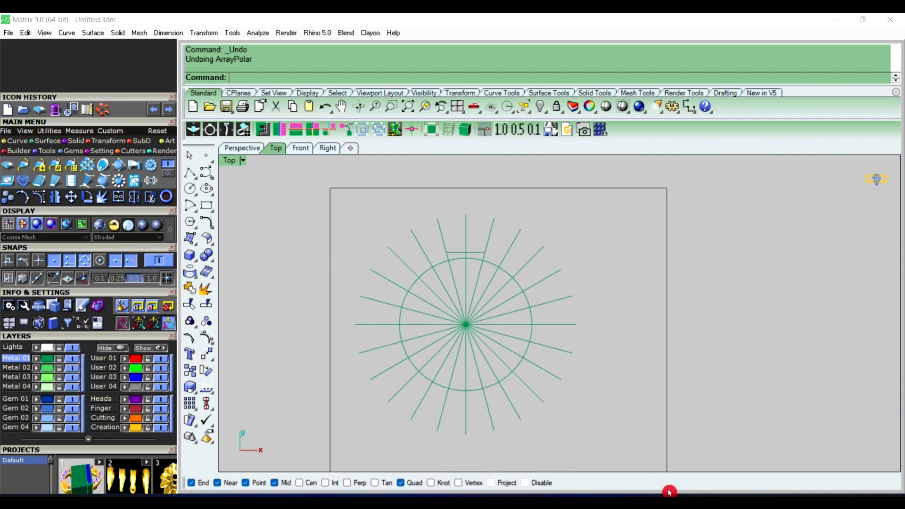
Step: Move all 26 guide curves to layer User 01, keep the short segment on its green layer, hide User 01
drag(334, 189, 677, 457)
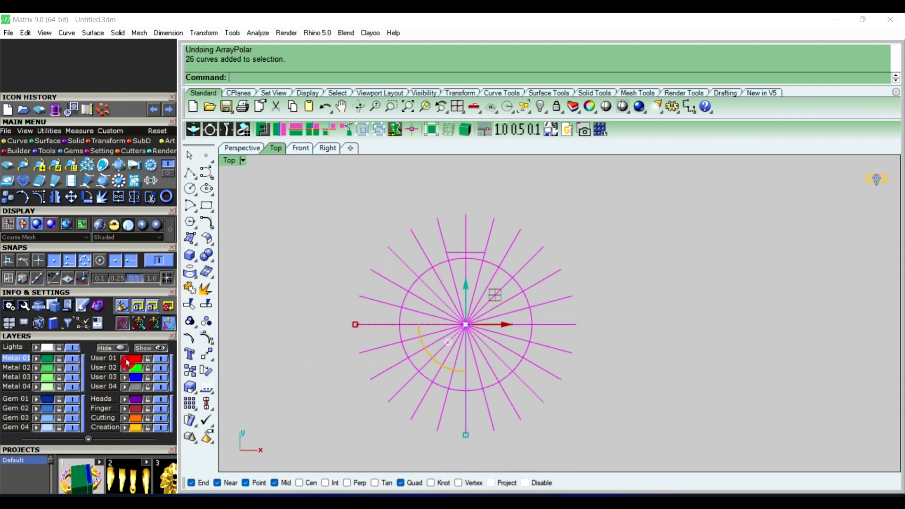
click(272, 306)
click(481, 253)
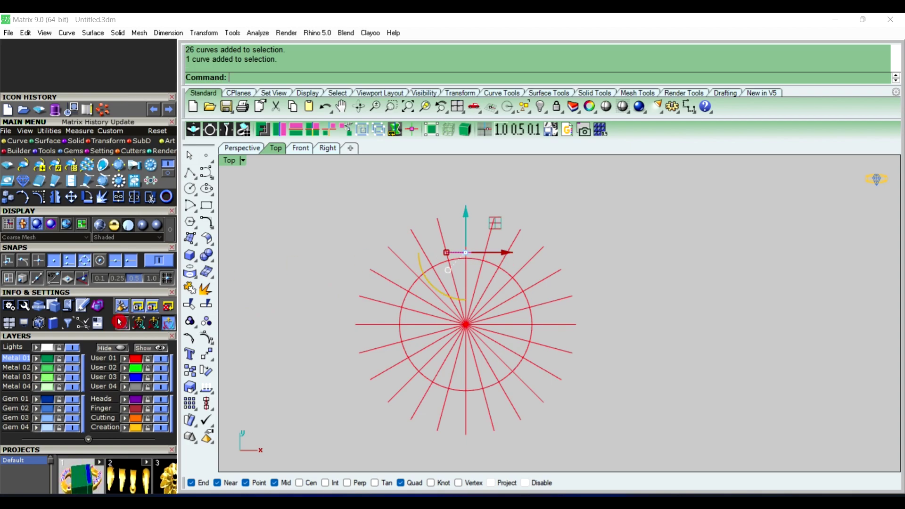
click(38, 363)
click(344, 325)
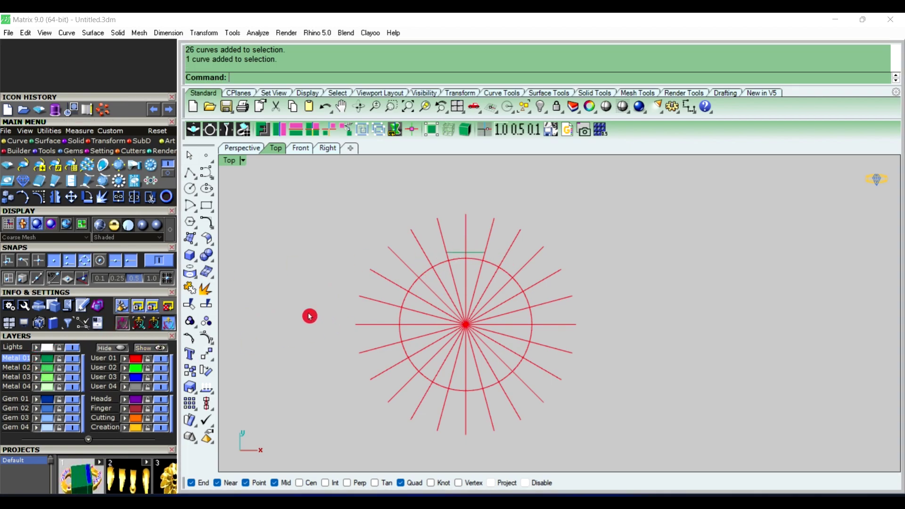
click(156, 361)
scroll(450, 283, up, 2)
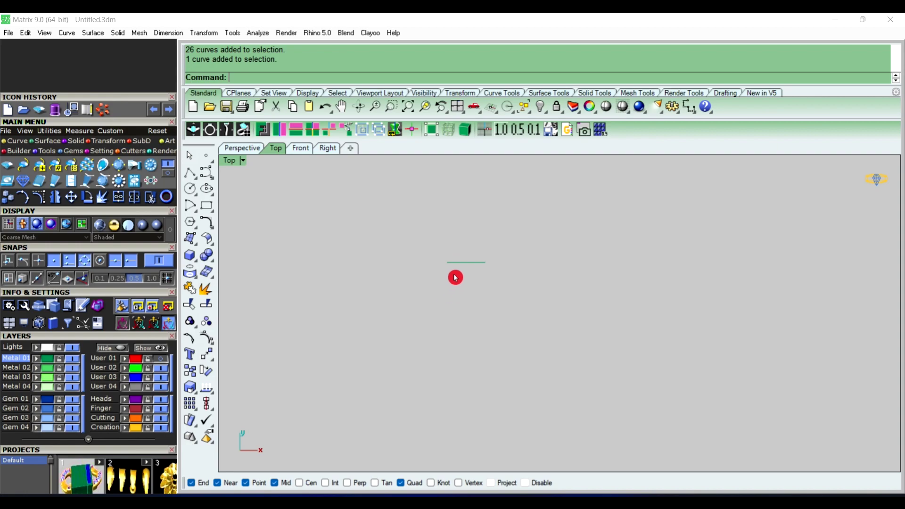
scroll(455, 271, up, 2)
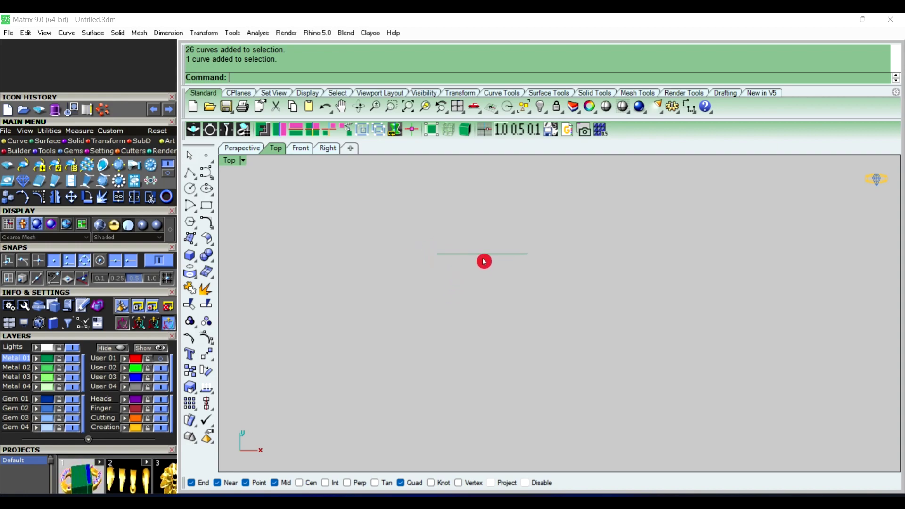
Step: Start a start/end arc snapped between the short segment's left and right endpoints
click(454, 255)
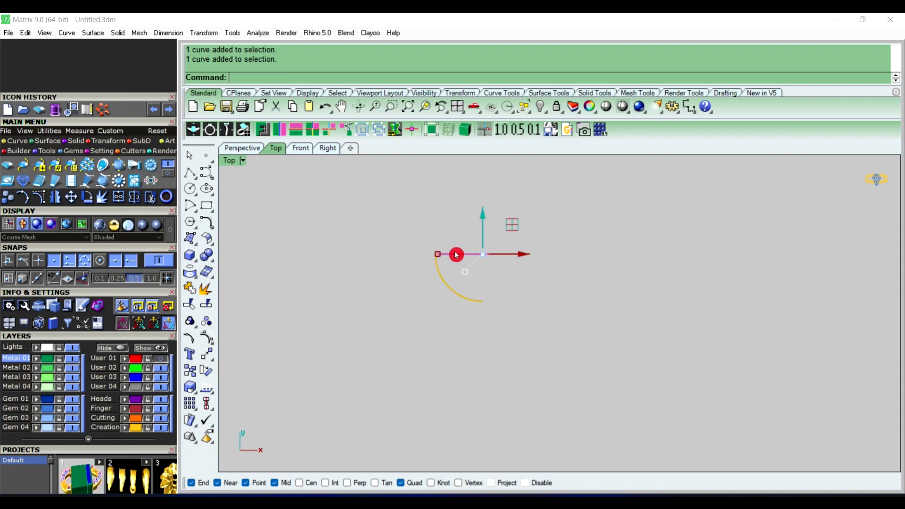
click(197, 213)
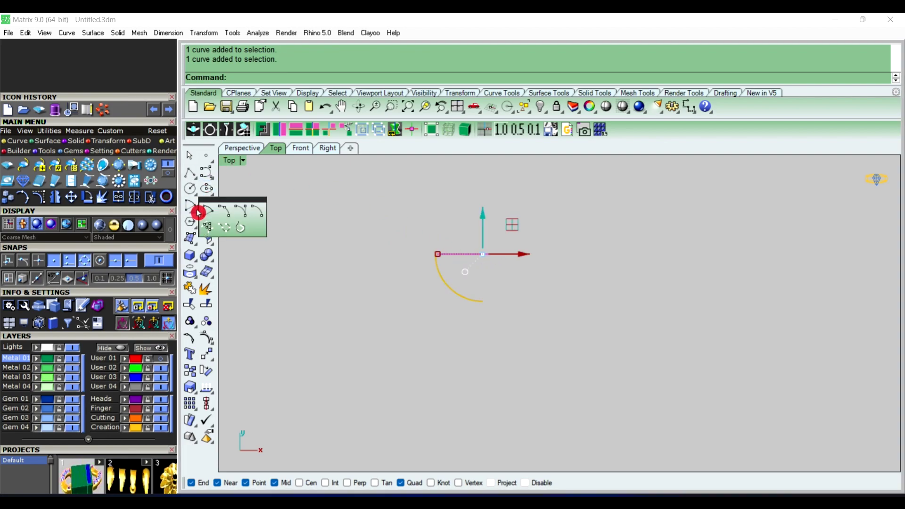
click(239, 214)
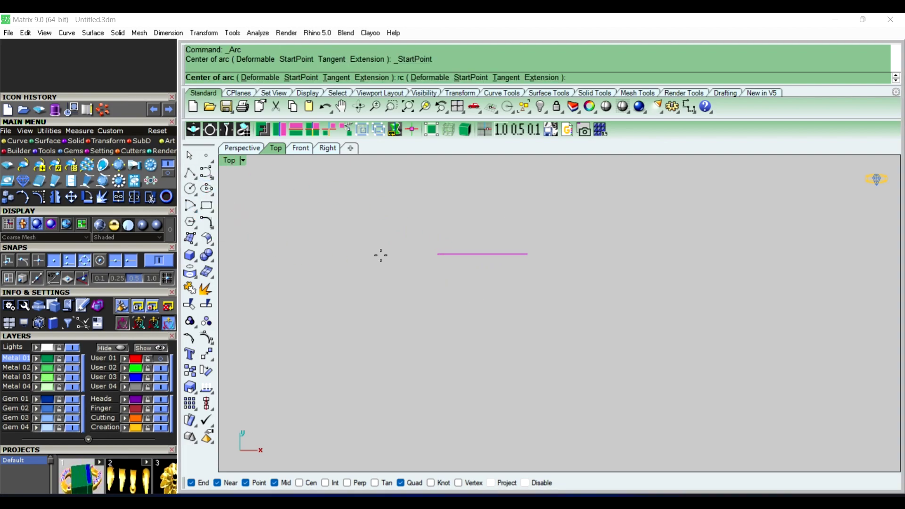
click(437, 255)
click(528, 255)
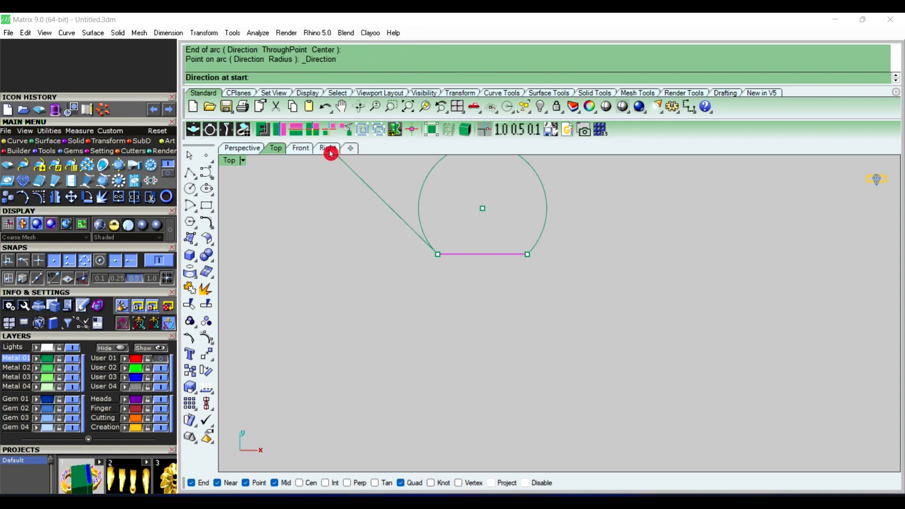
click(302, 149)
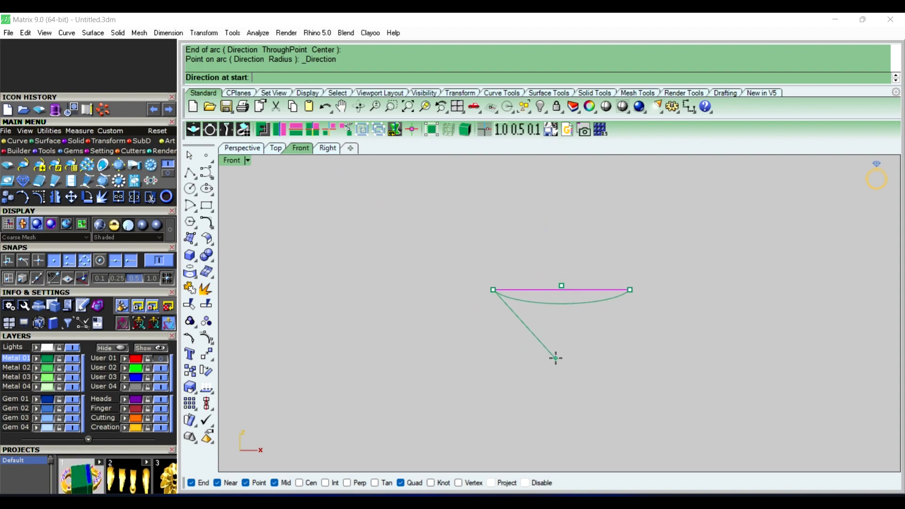
Step: Make the arc a downward semicircle, mirror it into a full circle, and delete the diameter line
click(503, 363)
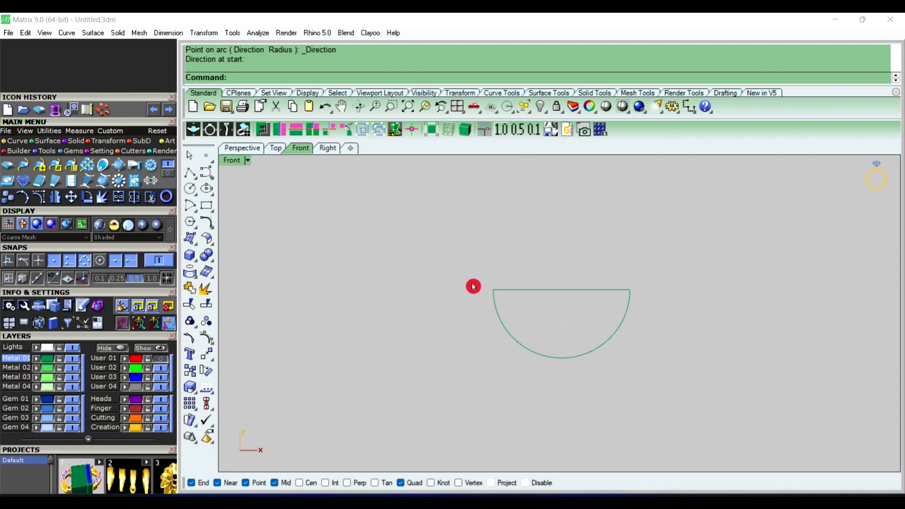
click(511, 342)
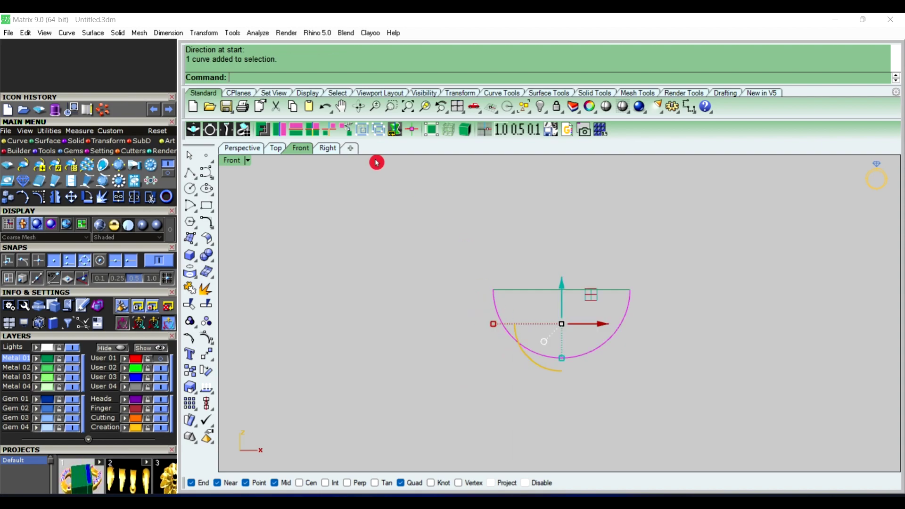
click(297, 132)
click(544, 357)
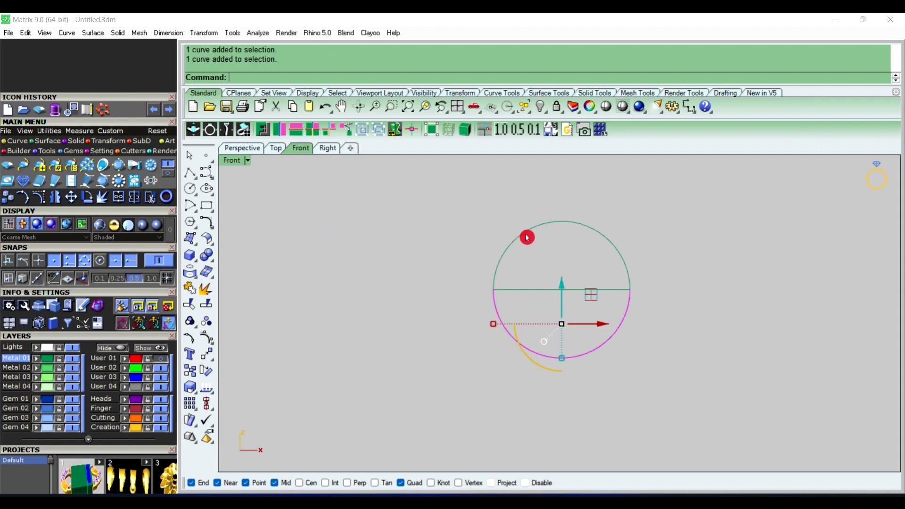
click(415, 259)
drag(400, 246, 702, 329)
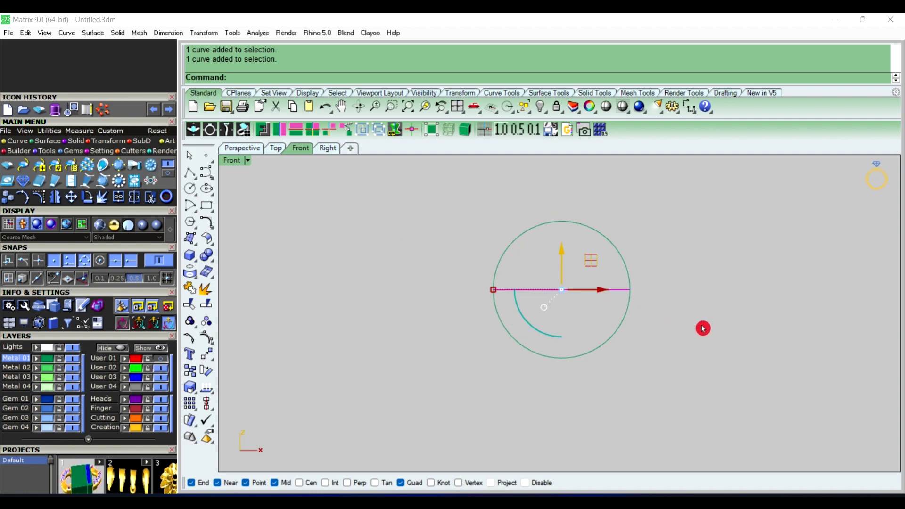
key(Delete)
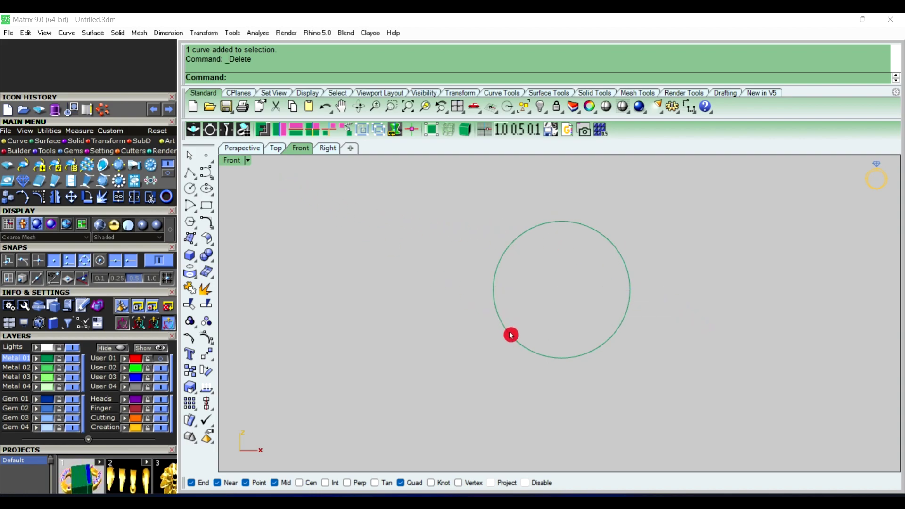
click(511, 335)
Step: Undo the accidental move of the upright circle and reselect it across Top and Perspective views
click(276, 148)
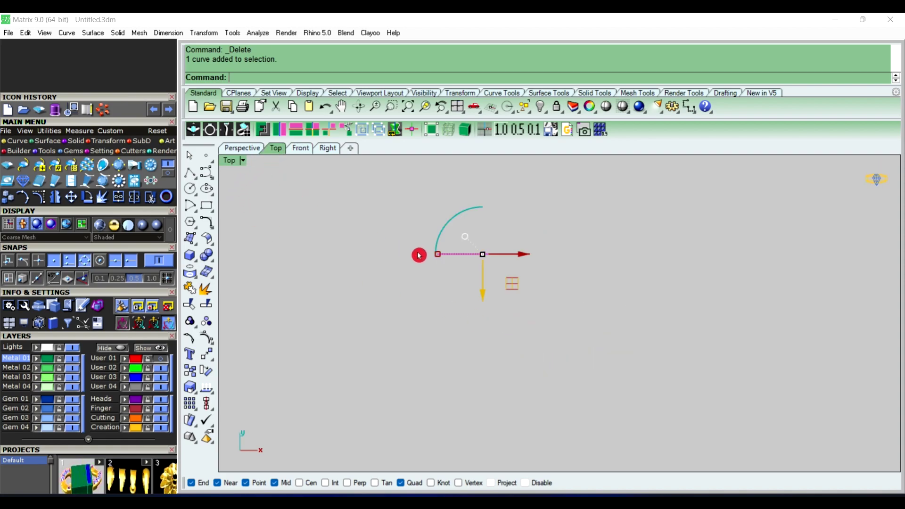
key(alt+Left)
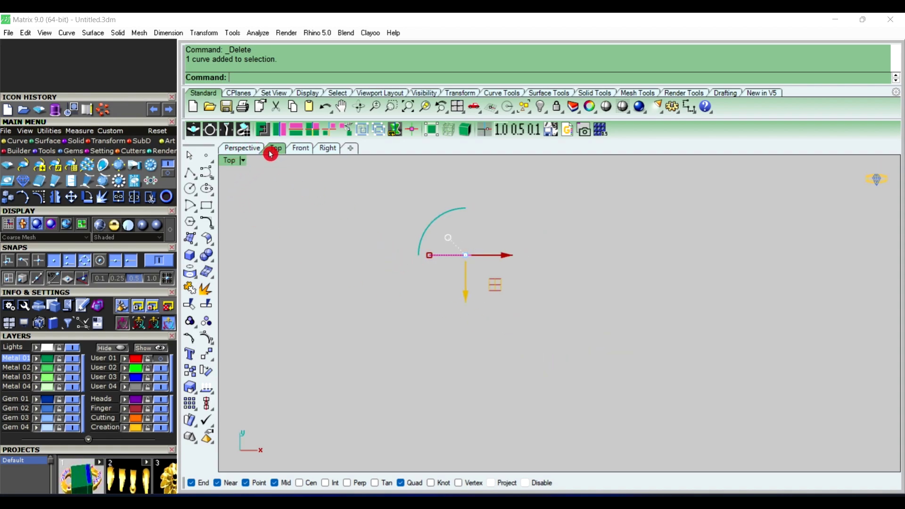
click(255, 149)
key(Escape)
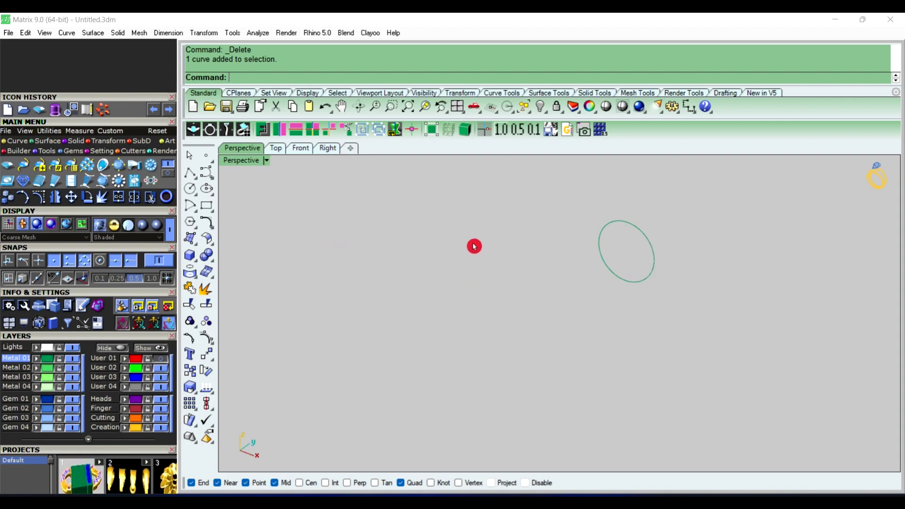
click(628, 227)
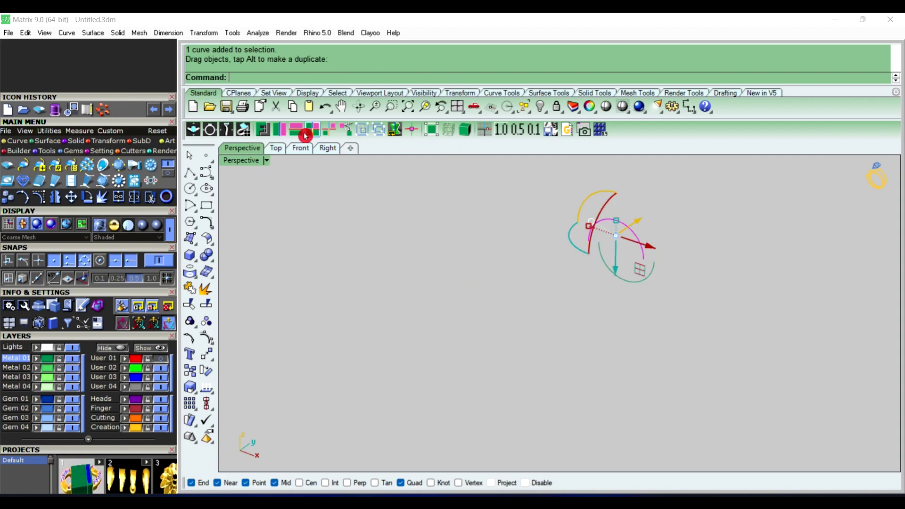
click(275, 148)
click(532, 253)
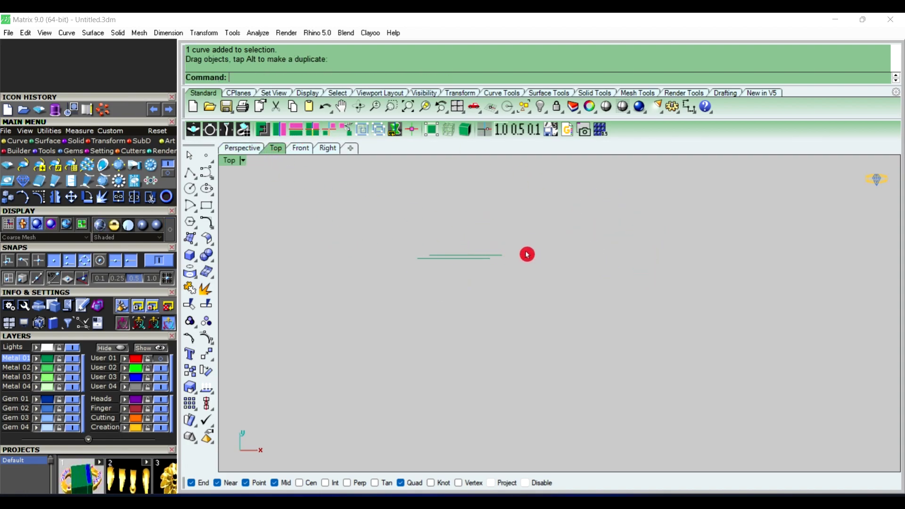
key(ctrl+z)
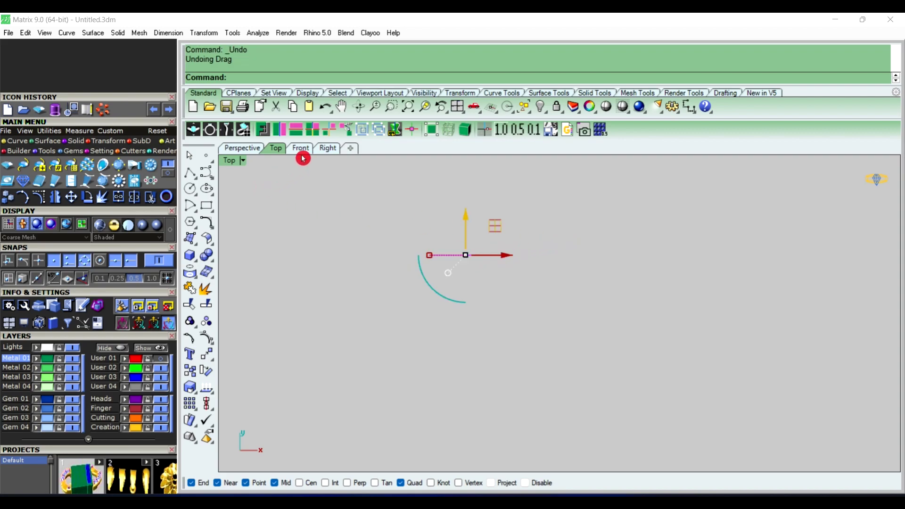
click(255, 150)
click(367, 256)
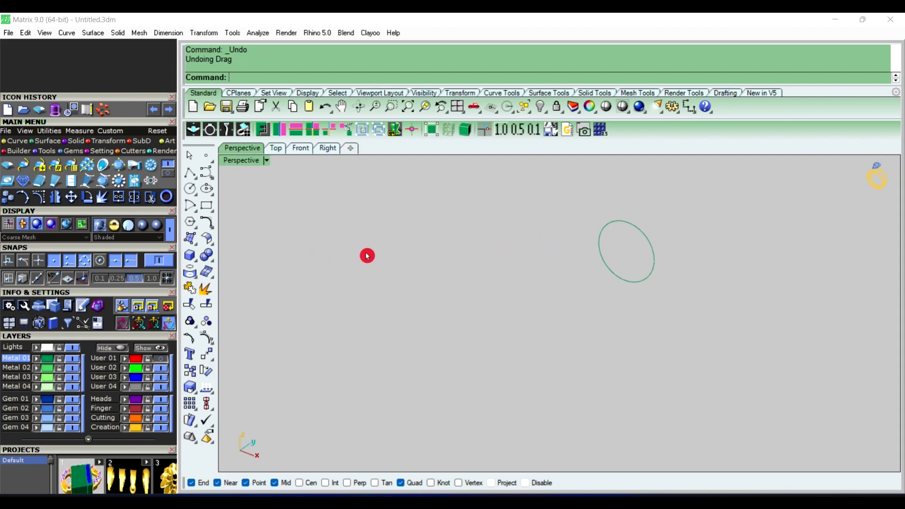
click(620, 226)
click(278, 149)
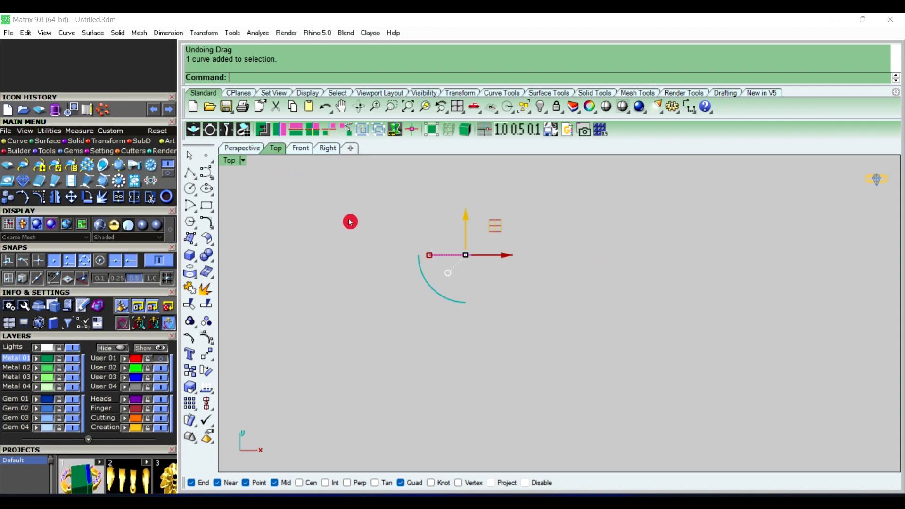
Step: Polar-array the selected curve into 6 copies over 360° around the origin
click(213, 37)
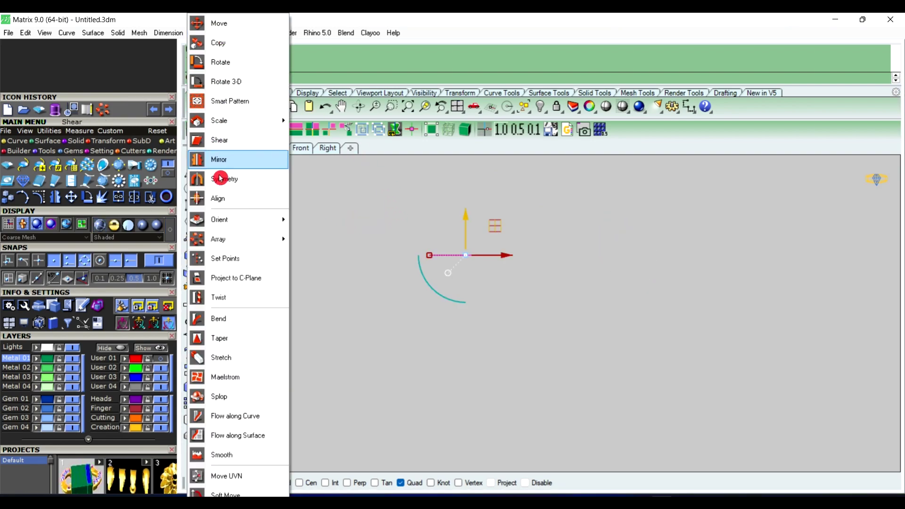
click(359, 253)
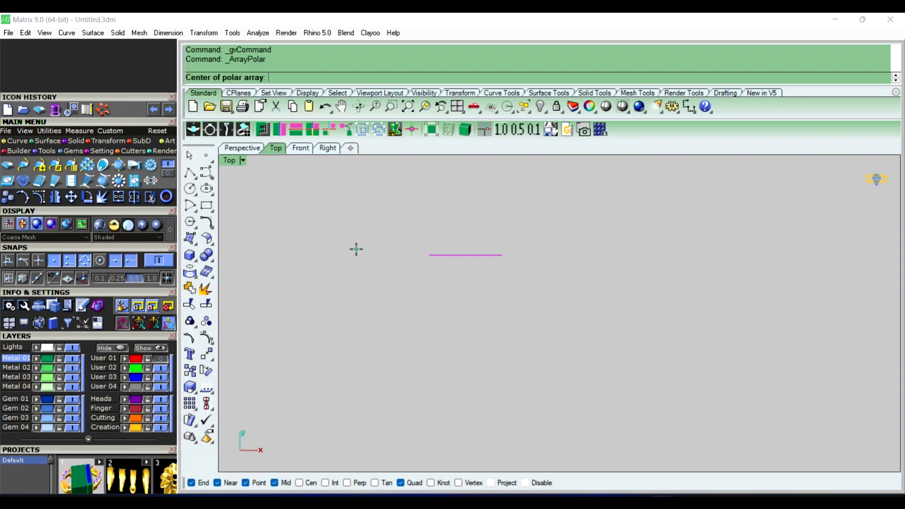
text(0)
key(Return)
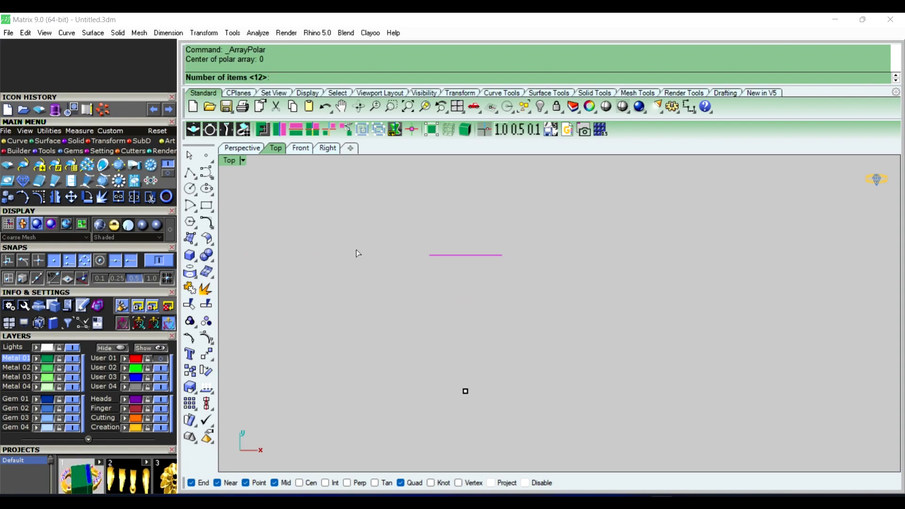
text(6)
key(Return)
text(360)
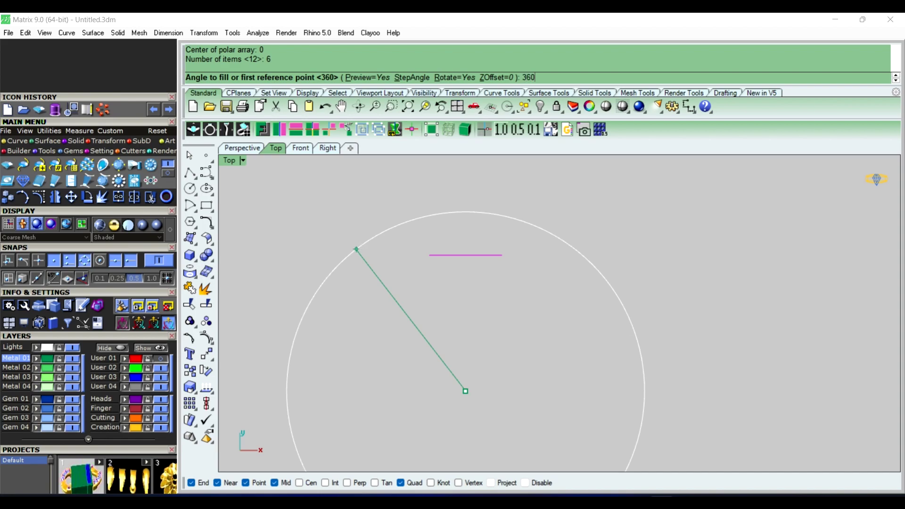
key(Return)
right_click(358, 253)
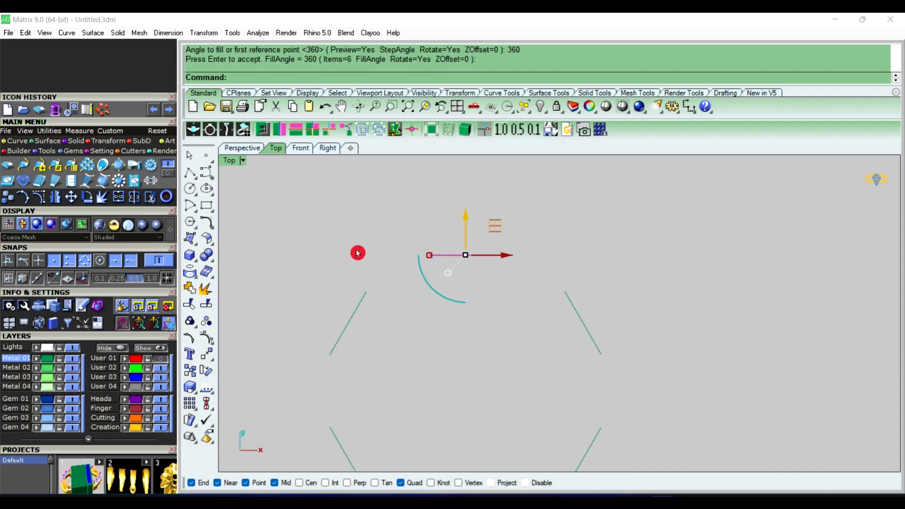
Step: Orbit the Perspective view, select the top arrayed curve, and show the red radial guide
click(238, 148)
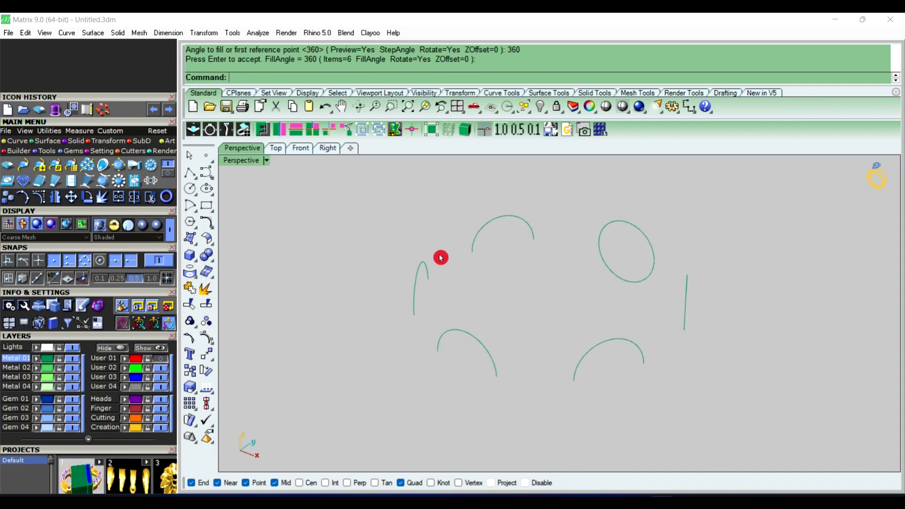
right_drag(441, 257, 552, 236)
click(571, 211)
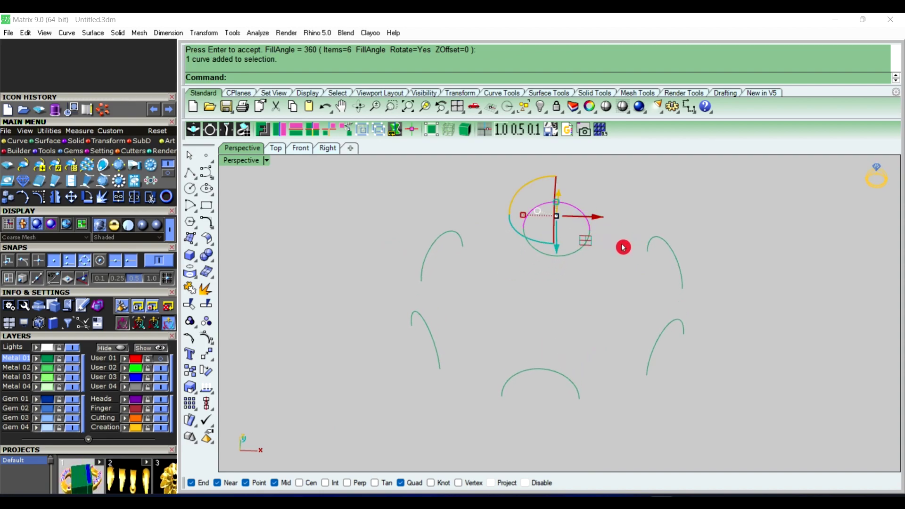
right_drag(630, 263, 637, 213)
click(562, 256)
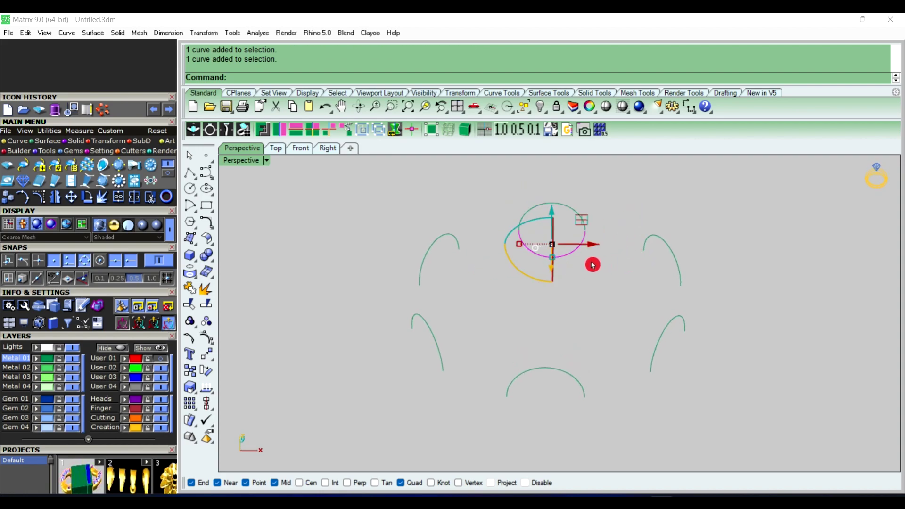
click(196, 408)
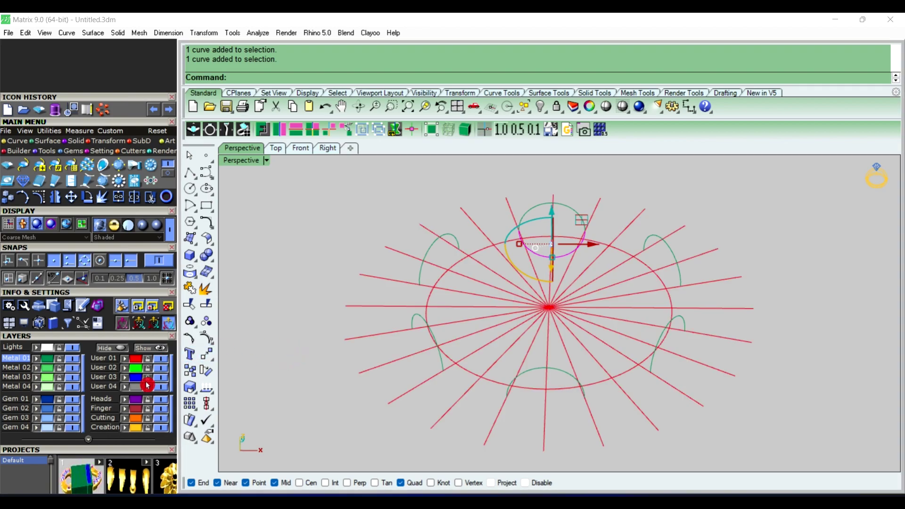
click(207, 377)
Step: In Top view, rotate the arrayed curves about the origin to a guide-line end, then undo it
click(277, 149)
text(0)
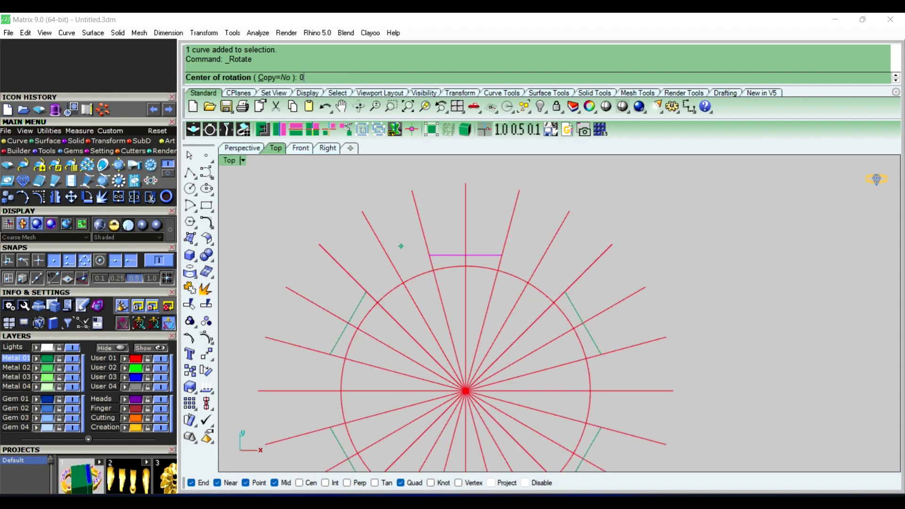
key(Return)
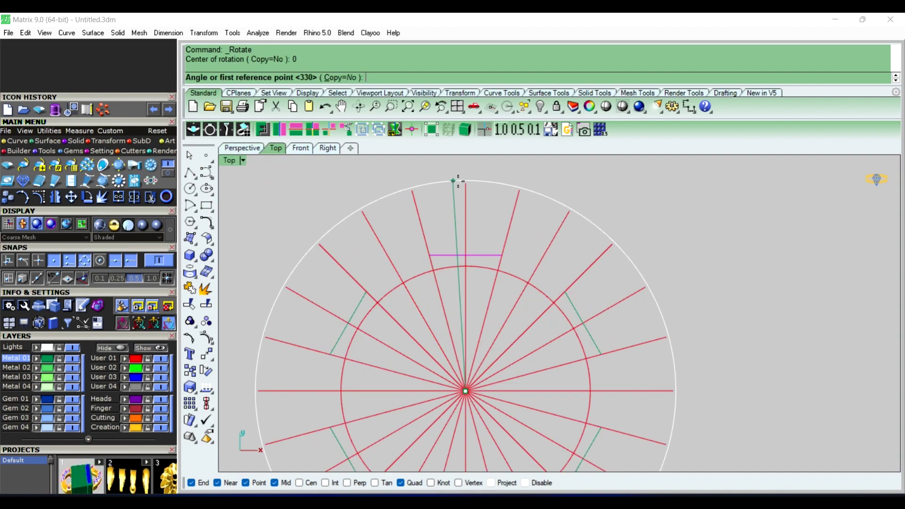
click(466, 184)
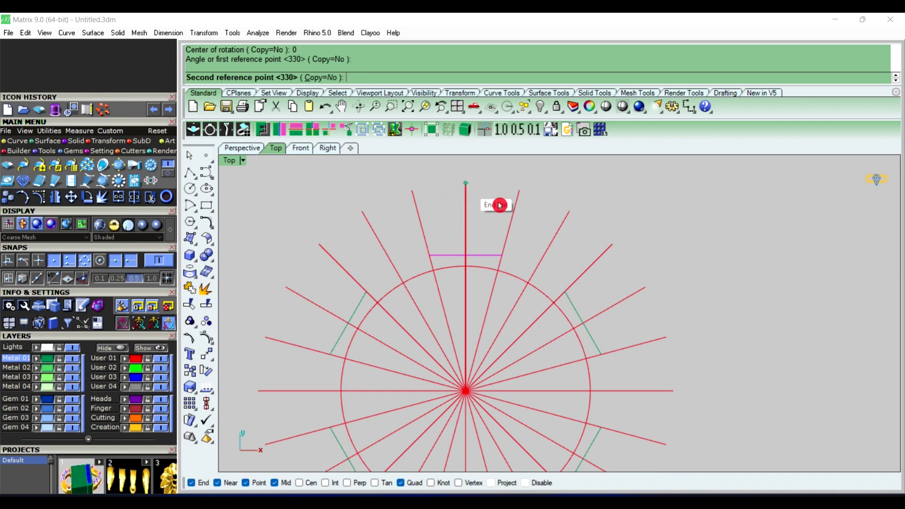
click(573, 210)
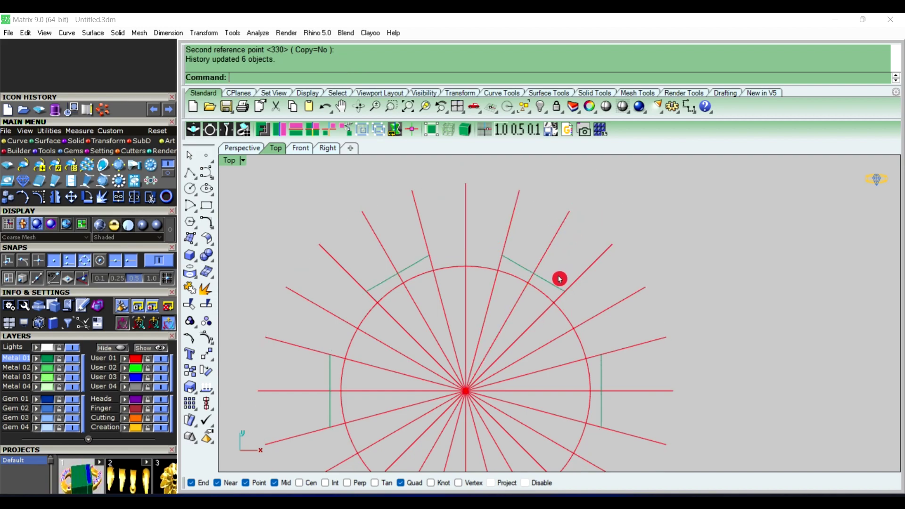
click(550, 285)
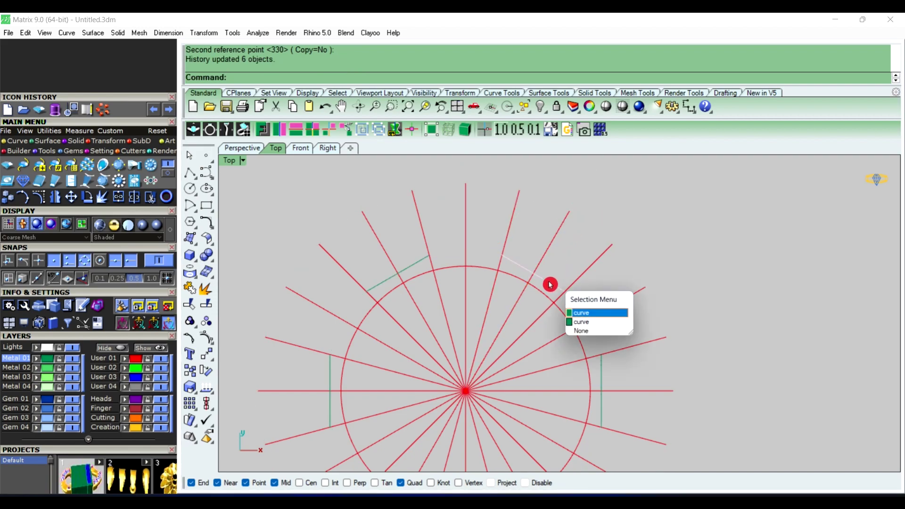
click(596, 323)
click(659, 246)
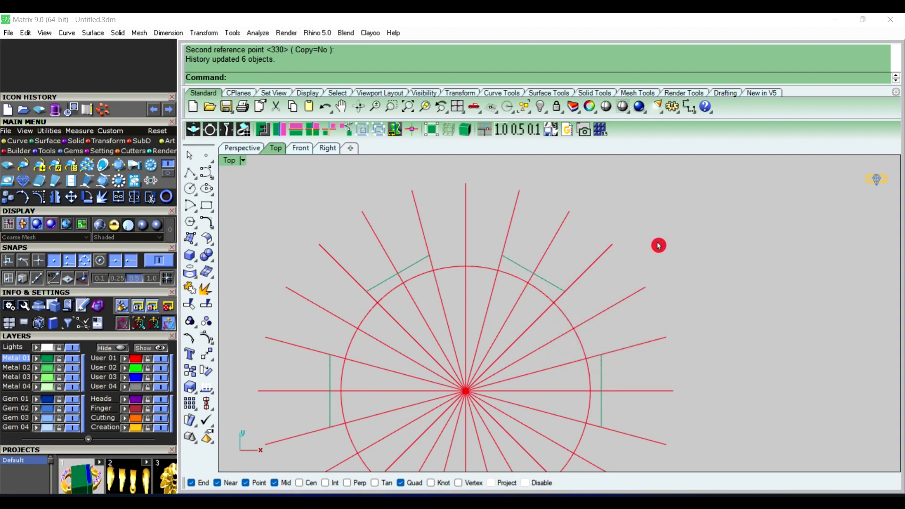
key(ctrl+z)
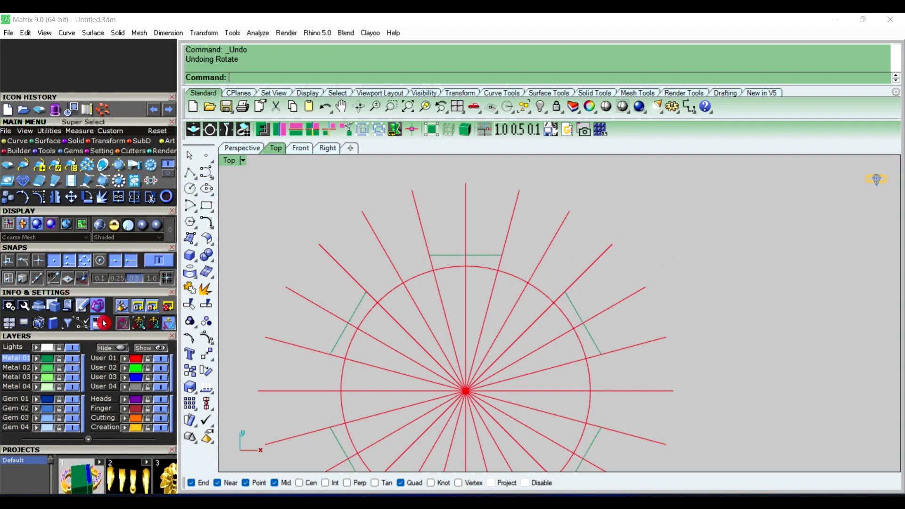
key(Escape)
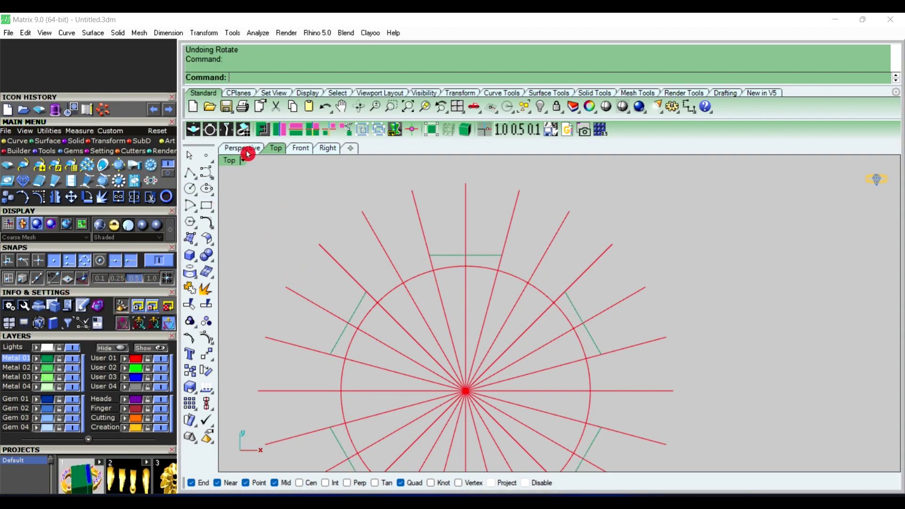
Step: Rotate the top ellipse curve about the origin from the circle top to the next guide-line end
click(248, 149)
right_drag(455, 228, 459, 258)
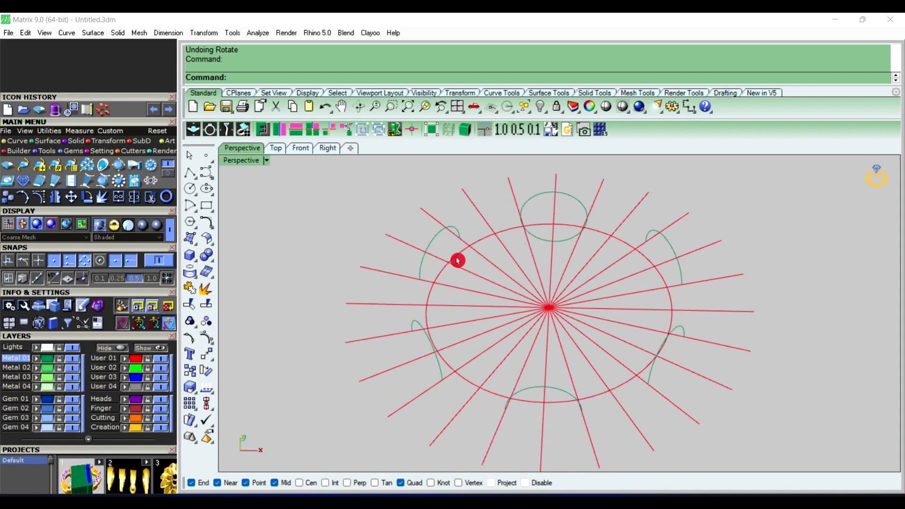
click(579, 201)
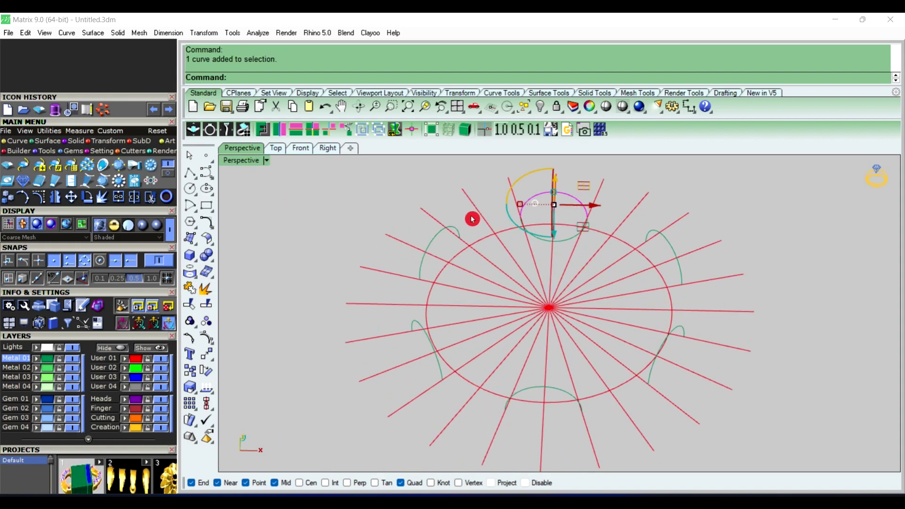
click(457, 208)
click(560, 243)
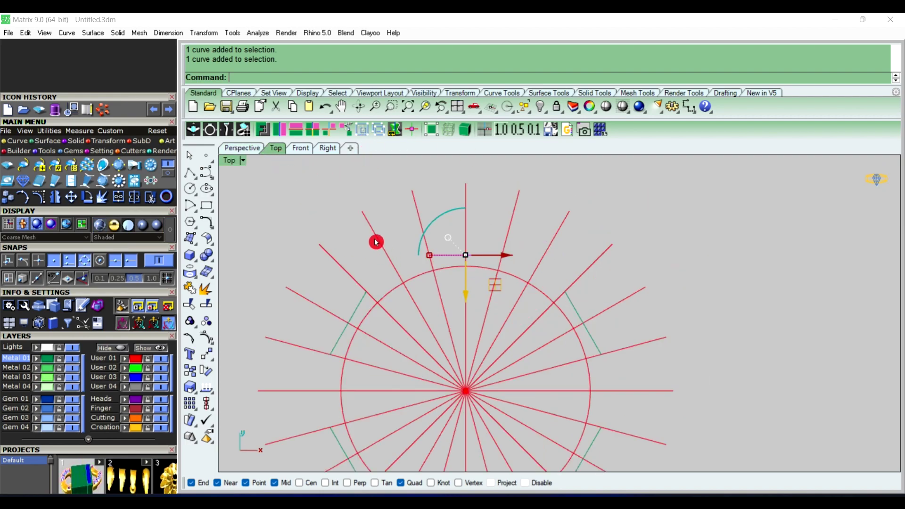
right_click(344, 233)
text(0)
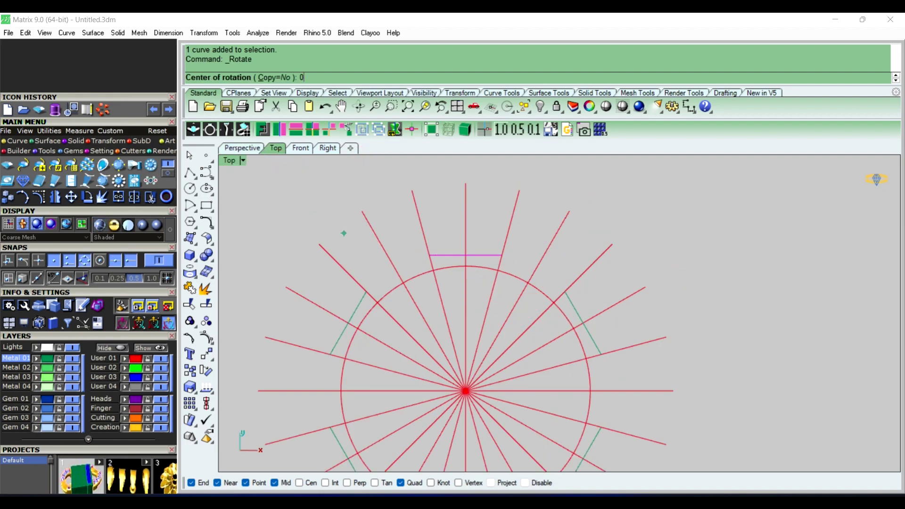
key(Return)
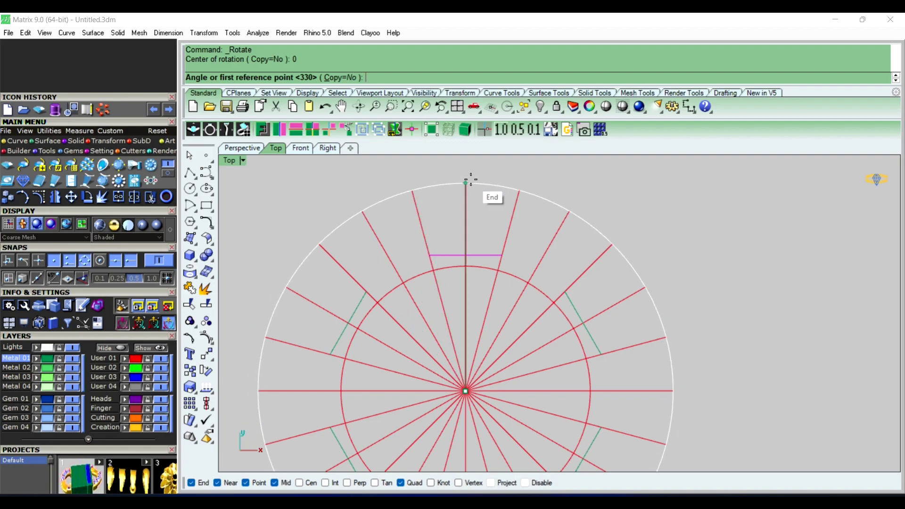
click(466, 183)
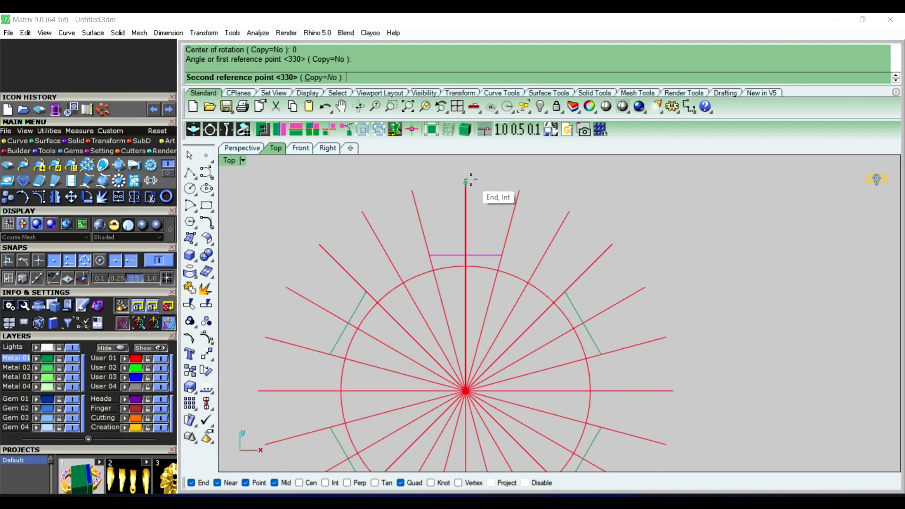
click(569, 209)
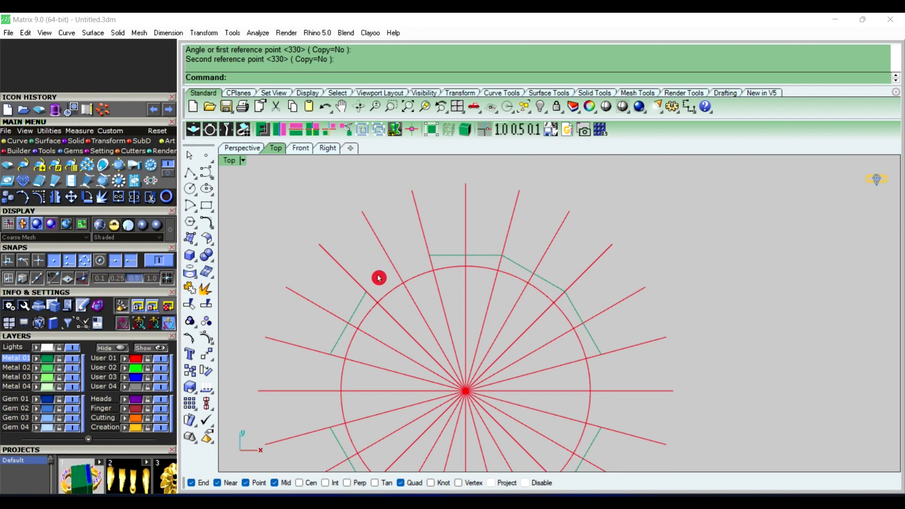
right_drag(439, 265, 437, 238)
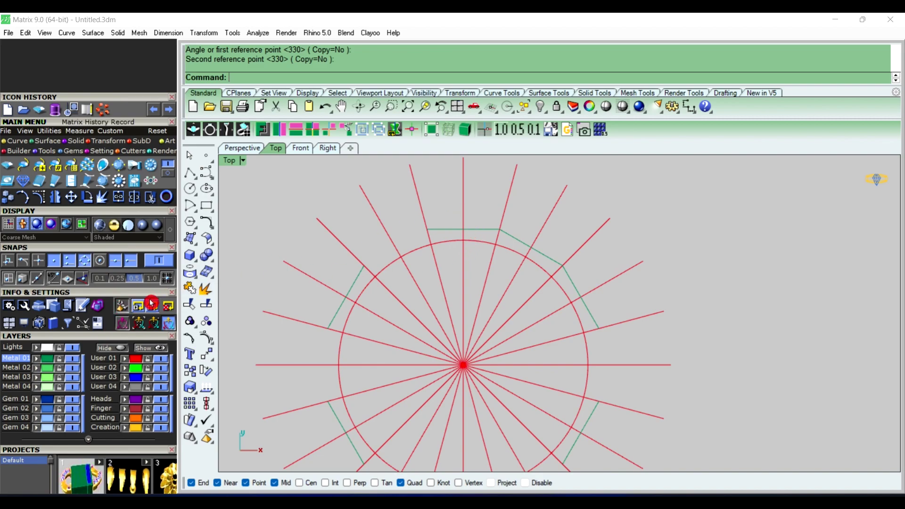
Step: Polar-array the rotated green segment into six copies around the origin over 360°
click(125, 309)
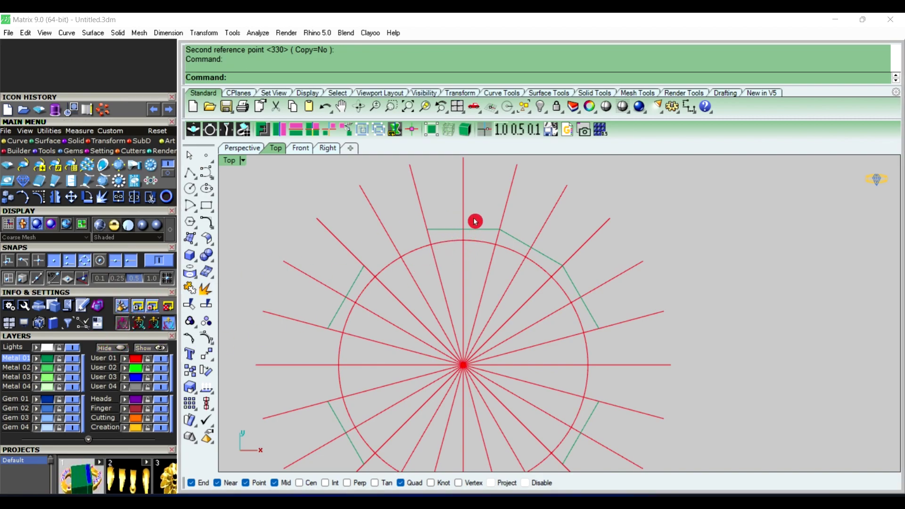
drag(477, 211, 573, 287)
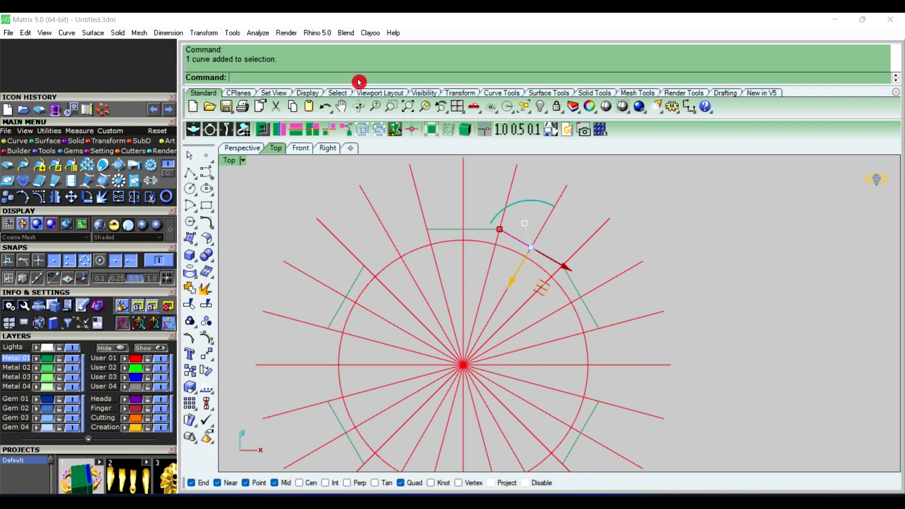
click(103, 110)
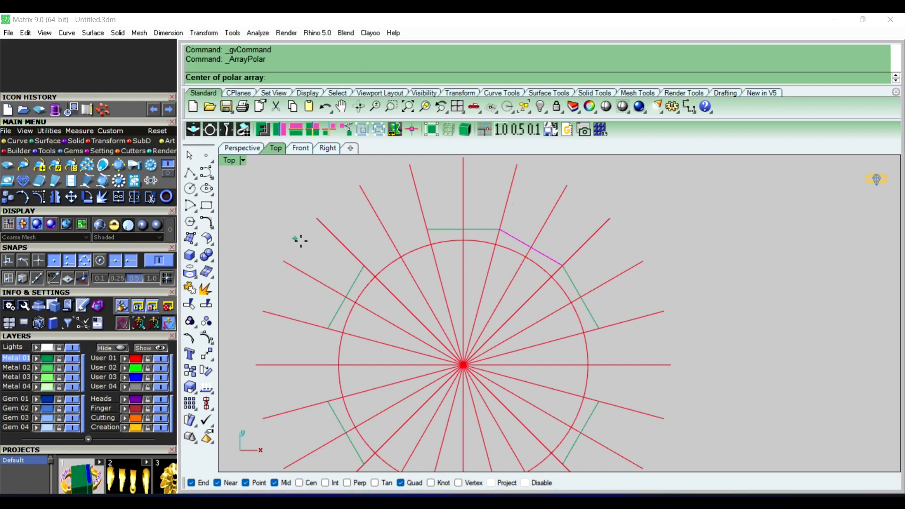
text(0)
key(Return)
text(6)
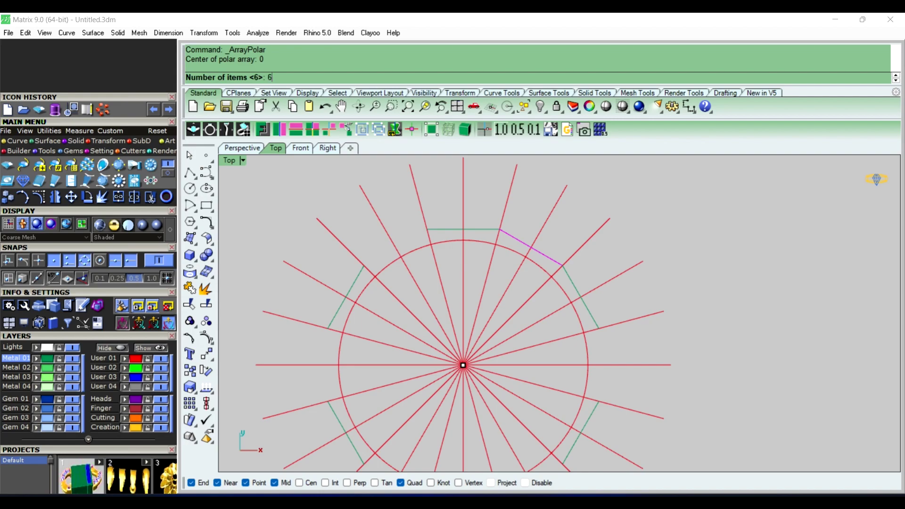
key(Return)
text(360)
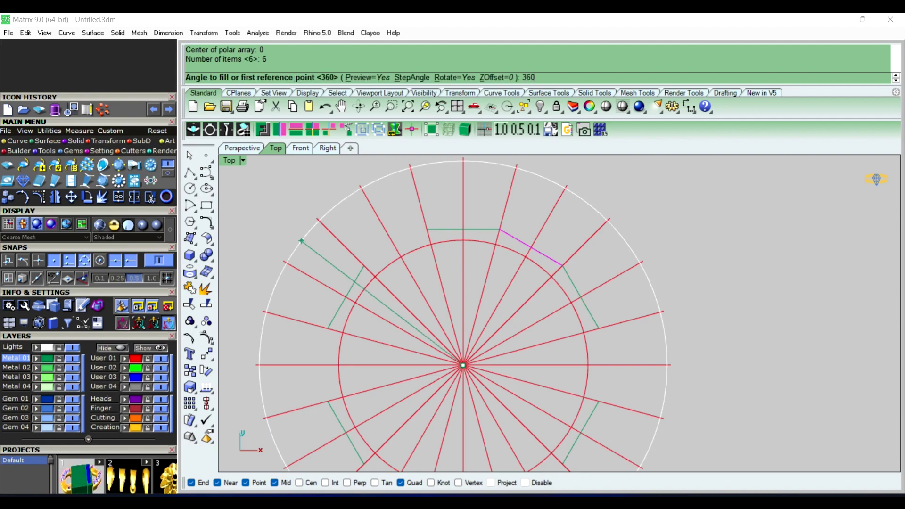
right_click(302, 243)
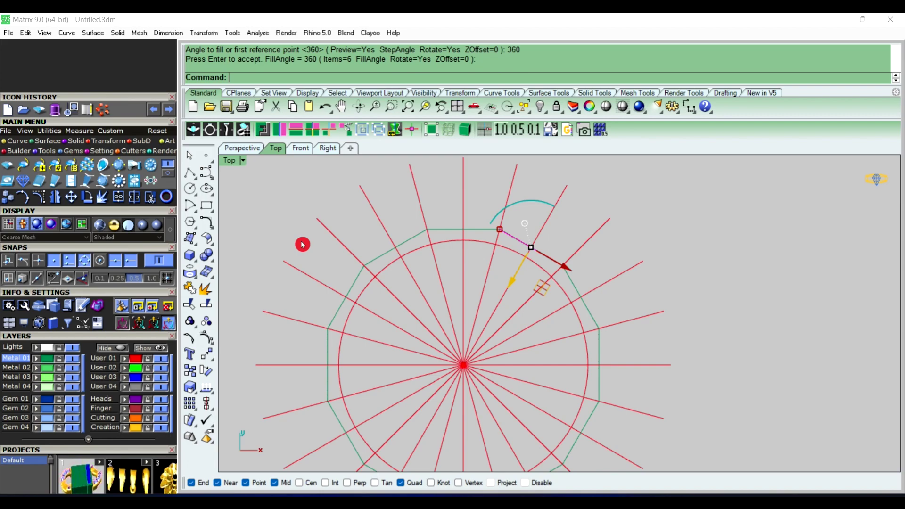
Step: Hide the red radial guides on layer User 01 and window-select all 12 wavy curves
click(242, 148)
scroll(373, 237, down, 2)
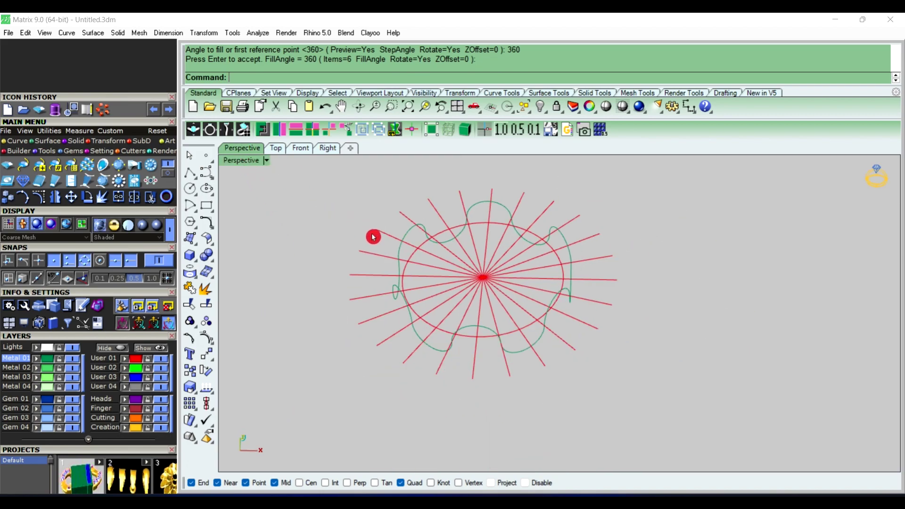
right_drag(373, 237, 313, 323)
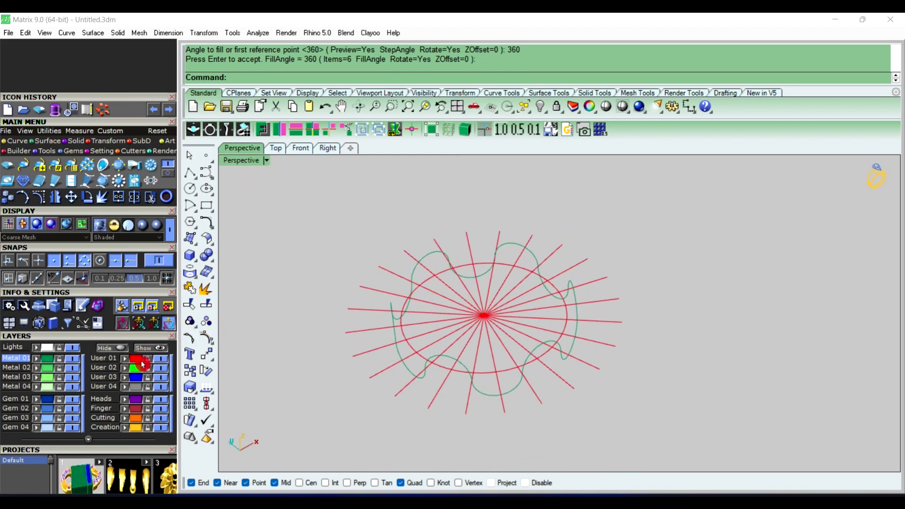
click(161, 359)
drag(333, 218, 621, 431)
text(Jo)
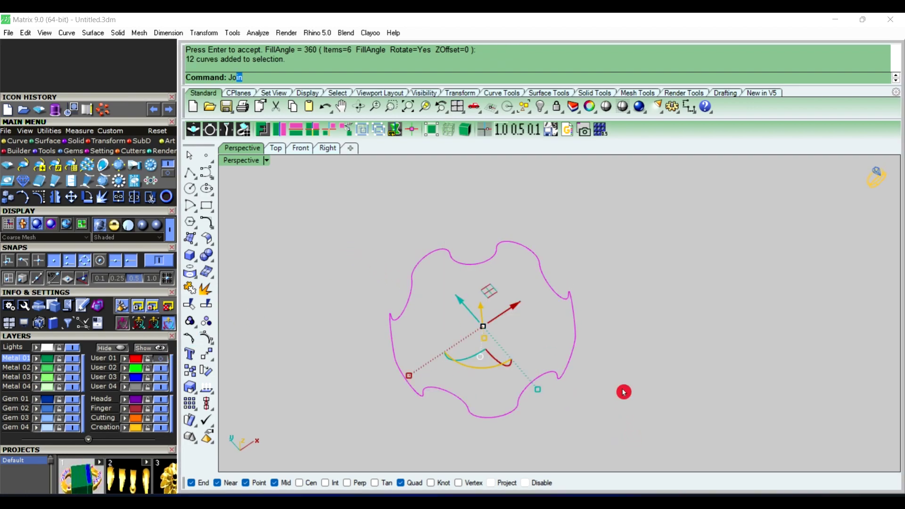
Step: Join the 12 wavy pieces into one closed curve and rebuild it with 60 points, degree 3
key(Return)
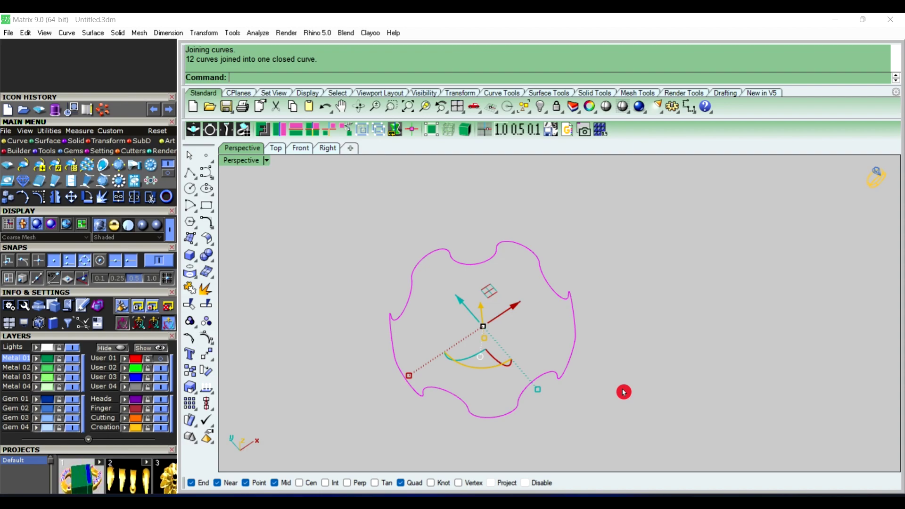
mouse_move(624, 392)
right_down()
mouse_move(629, 315)
mouse_move(611, 282)
right_up()
text(Re)
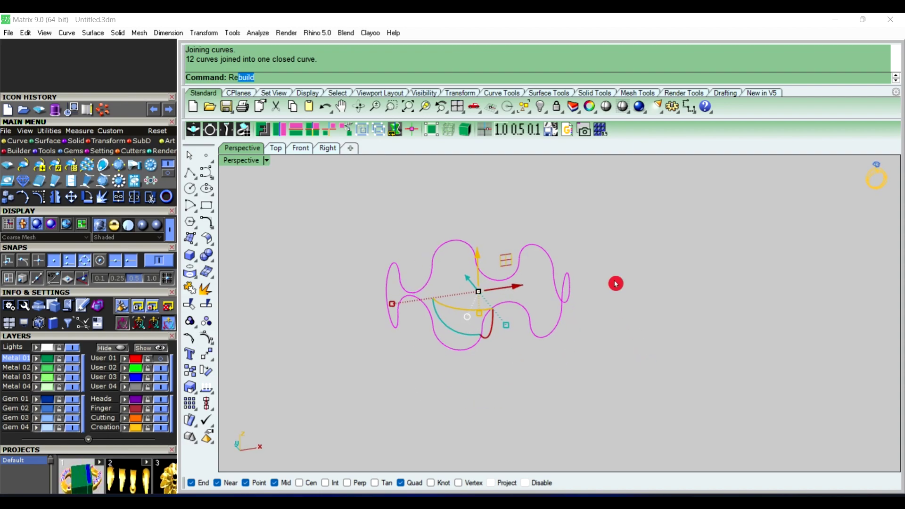
key(Return)
text(50)
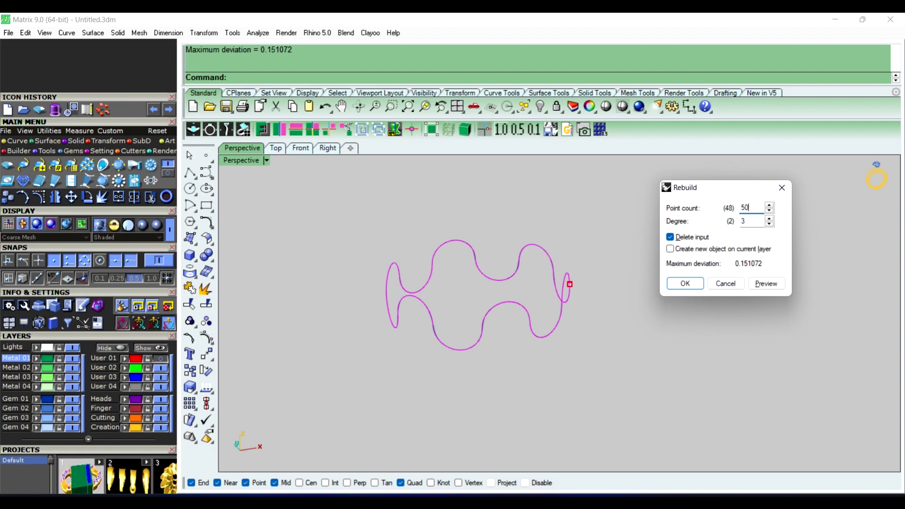
scroll(500, 327, up, 2)
scroll(497, 322, up, 4)
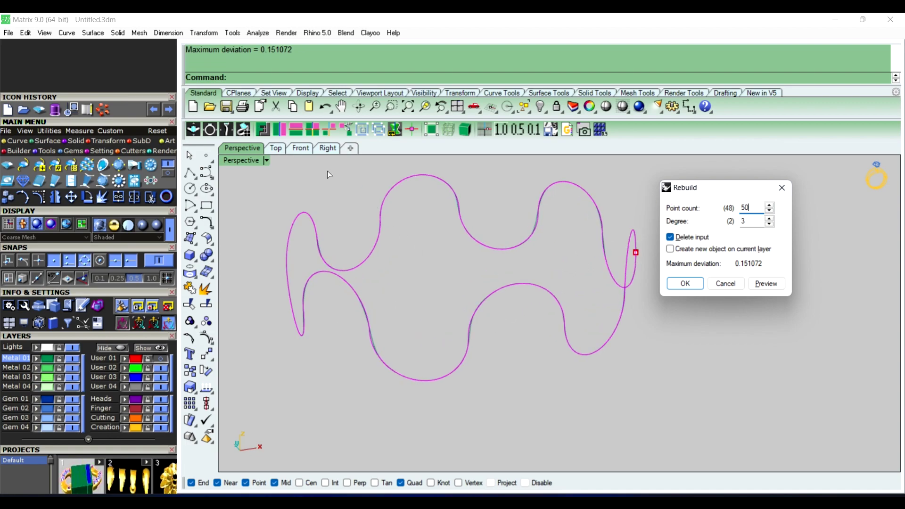
click(302, 149)
scroll(504, 273, up, 2)
scroll(478, 284, up, 3)
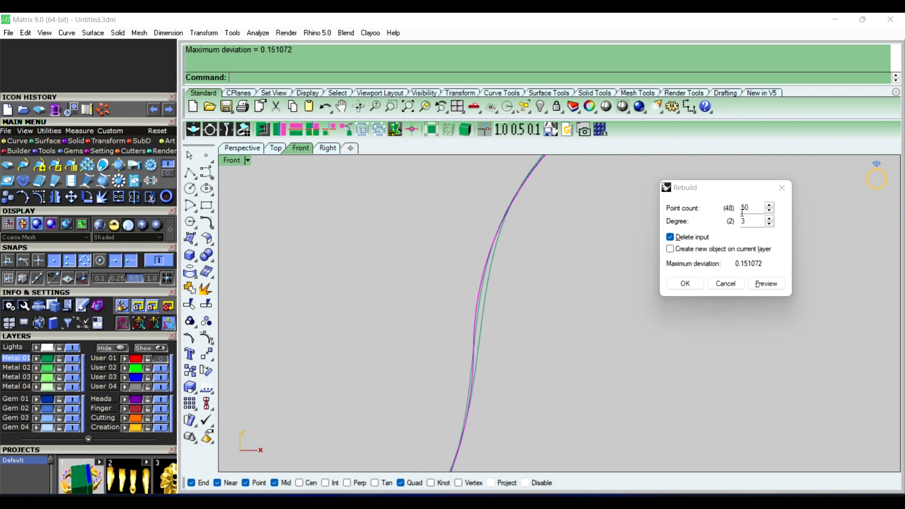
click(692, 189)
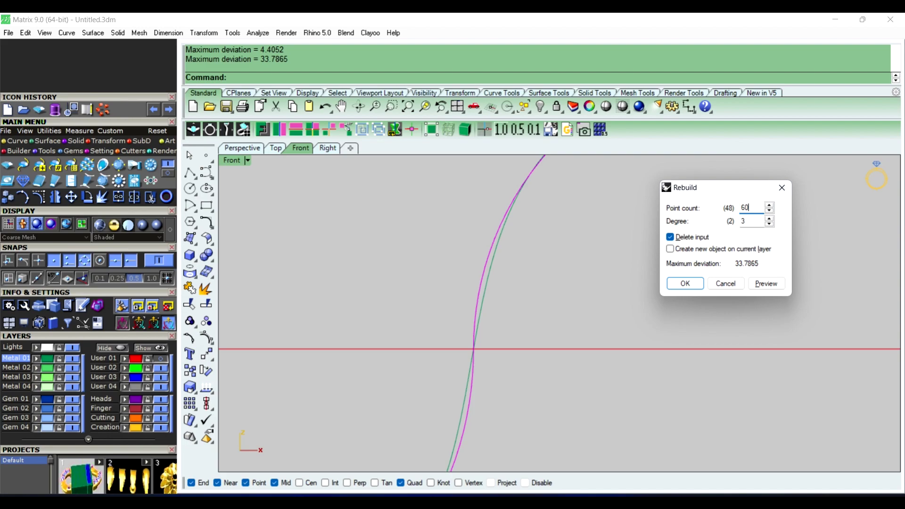
scroll(546, 279, down, 3)
scroll(546, 278, down, 2)
scroll(545, 279, up, 3)
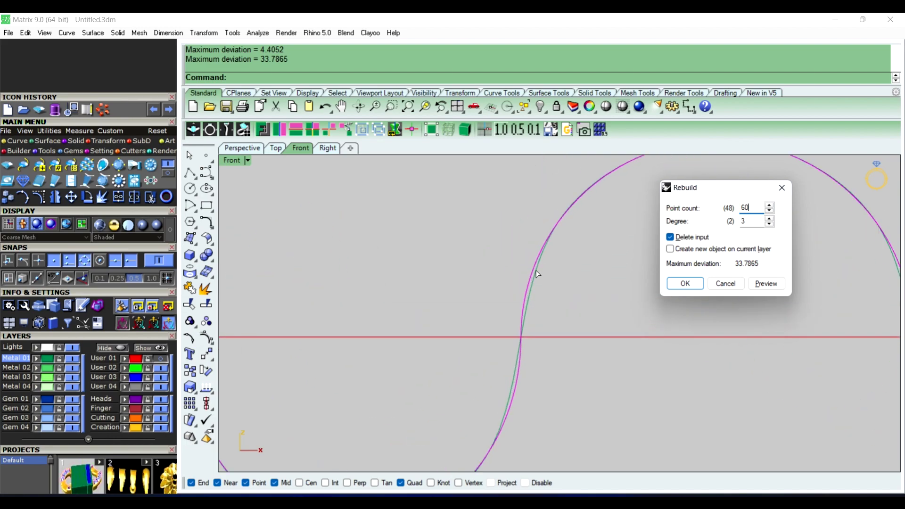
scroll(538, 274, up, 2)
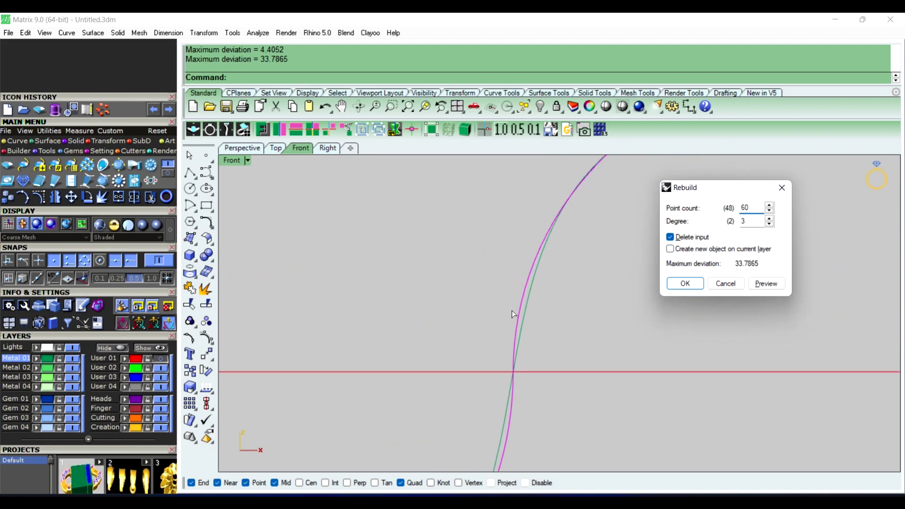
click(680, 291)
scroll(605, 292, down, 5)
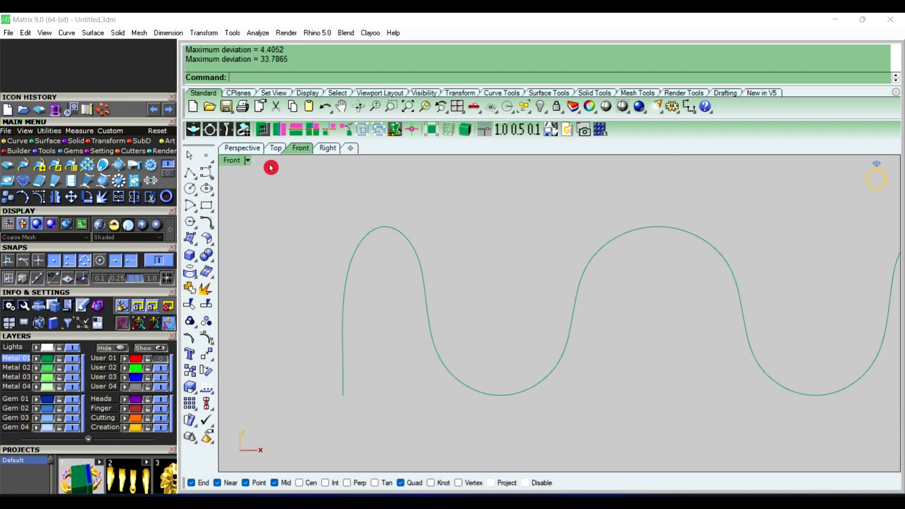
scroll(518, 254, down, 2)
scroll(588, 232, up, 4)
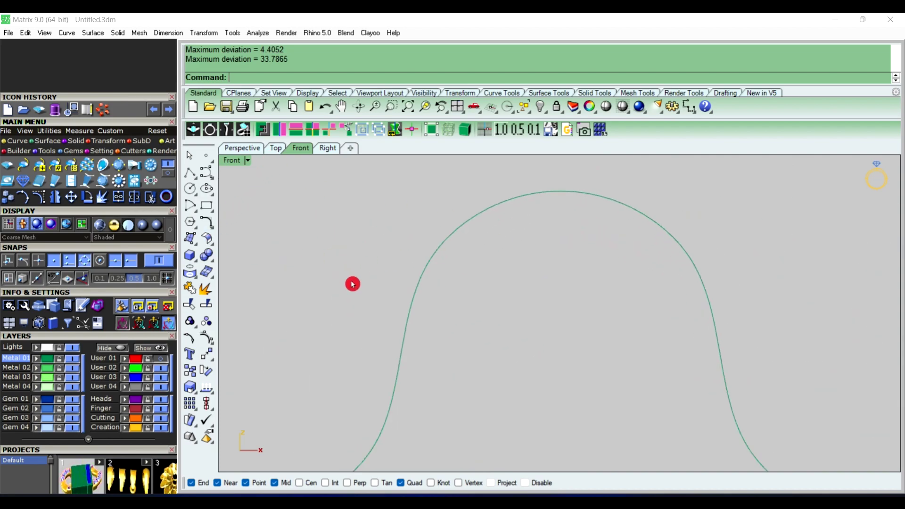
scroll(391, 287, up, 4)
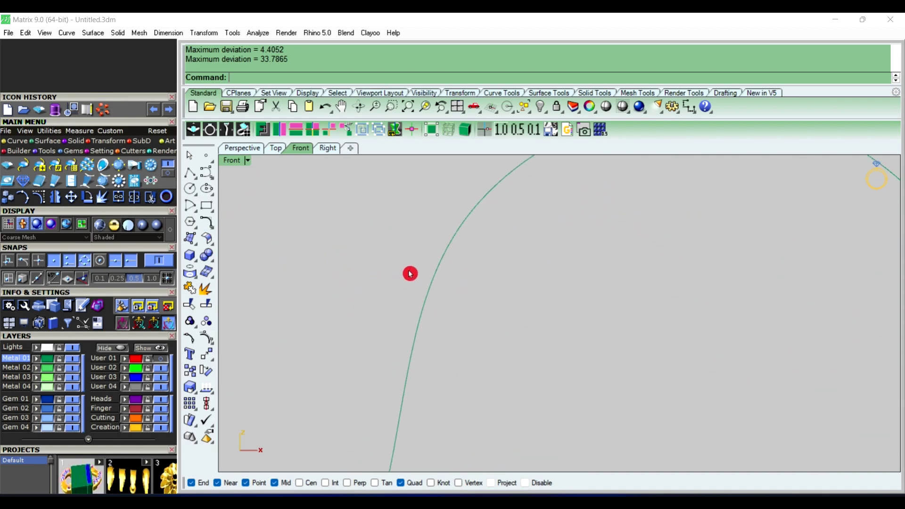
scroll(509, 291, down, 2)
scroll(541, 305, down, 2)
scroll(542, 306, down, 1)
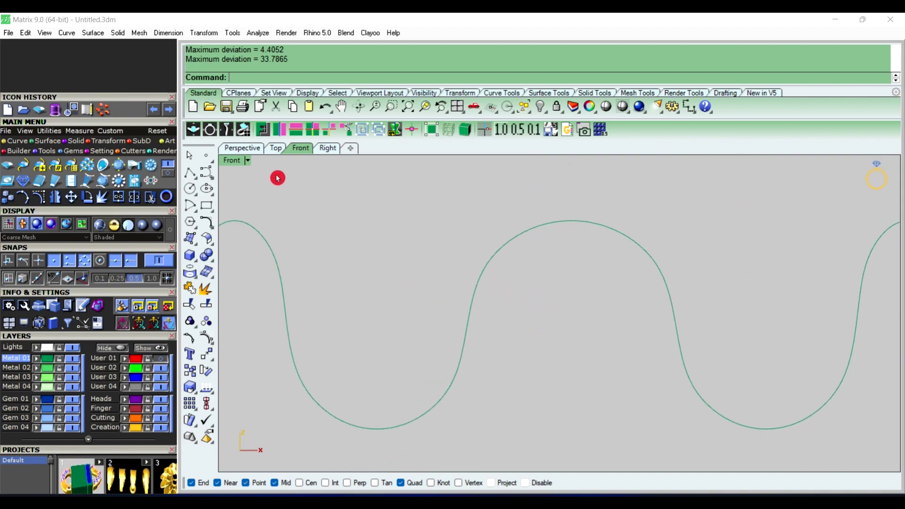
click(242, 148)
mouse_move(390, 246)
right_down()
mouse_move(505, 273)
mouse_move(573, 247)
mouse_move(501, 279)
mouse_move(478, 274)
mouse_move(479, 285)
mouse_move(438, 299)
mouse_move(527, 241)
mouse_move(479, 289)
right_up()
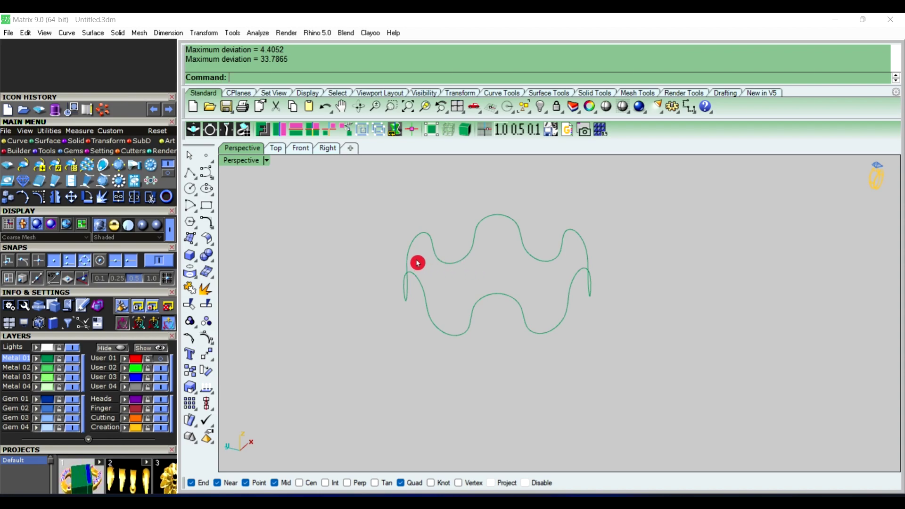
Step: Place a point at the origin in the Top view
click(275, 149)
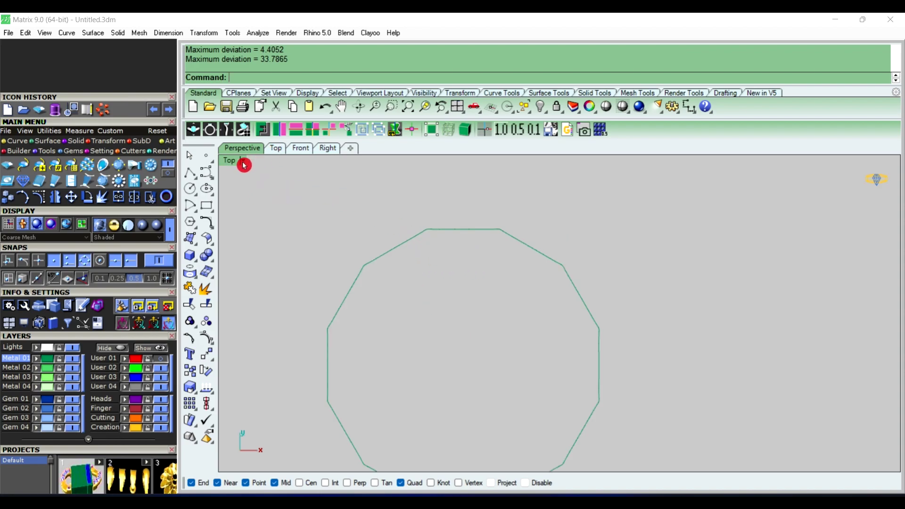
click(206, 155)
text(0)
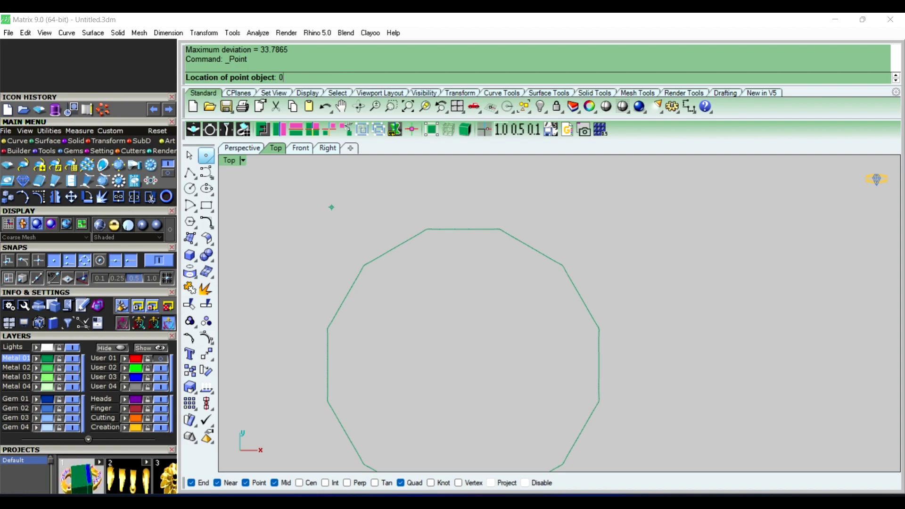
right_click(333, 211)
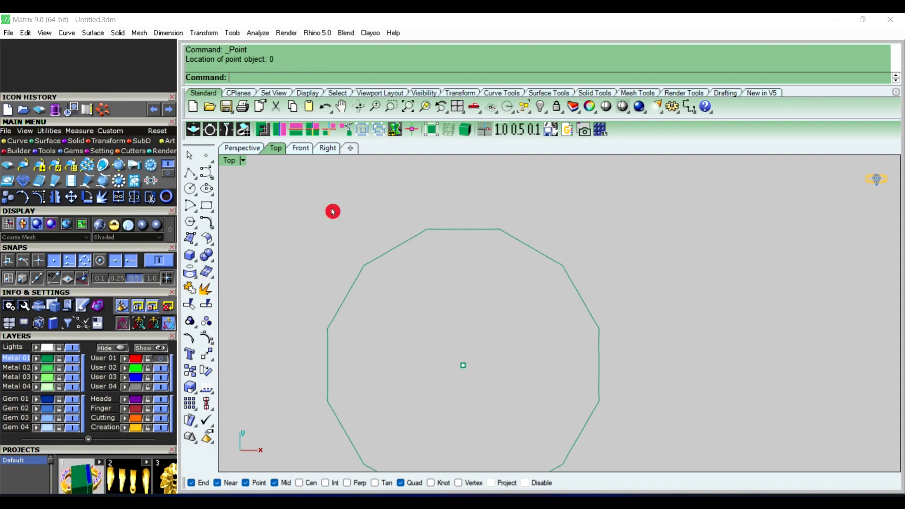
click(199, 182)
Step: Draw a vertical line centred on the outline with Line BothSides, half-length 3
click(220, 178)
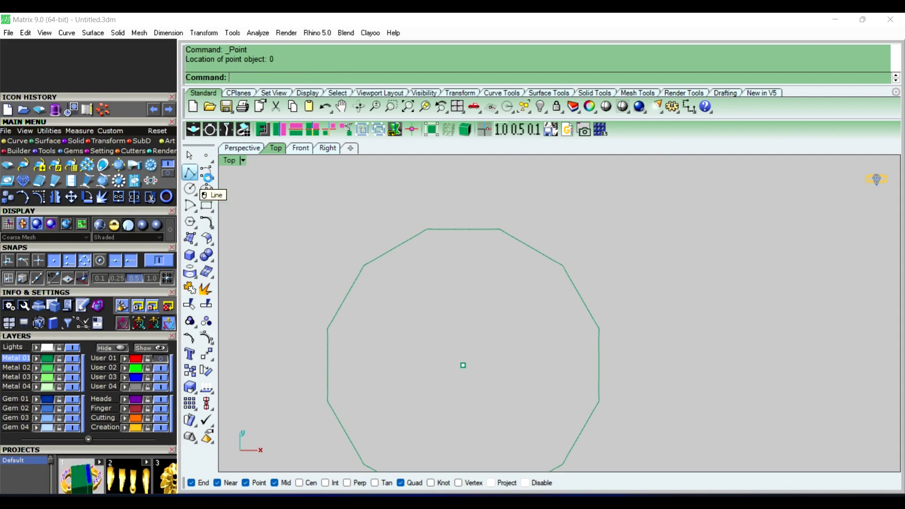
click(263, 83)
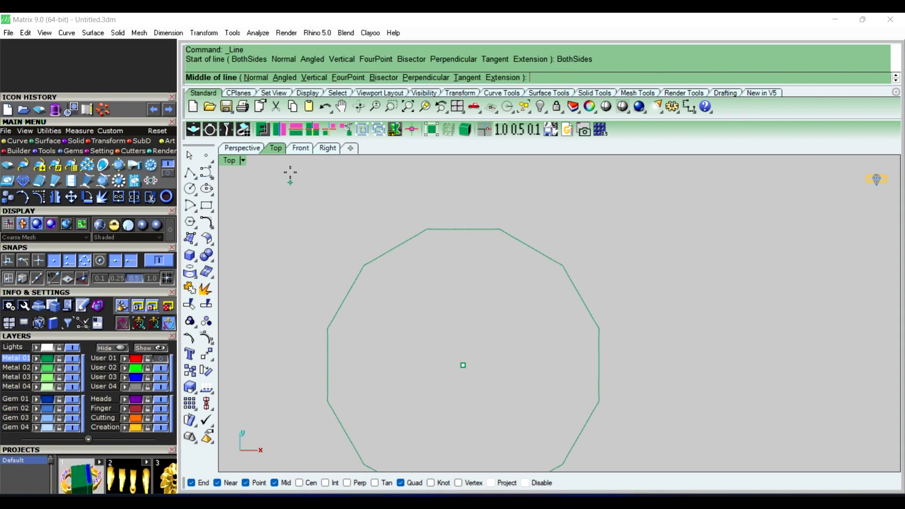
click(463, 365)
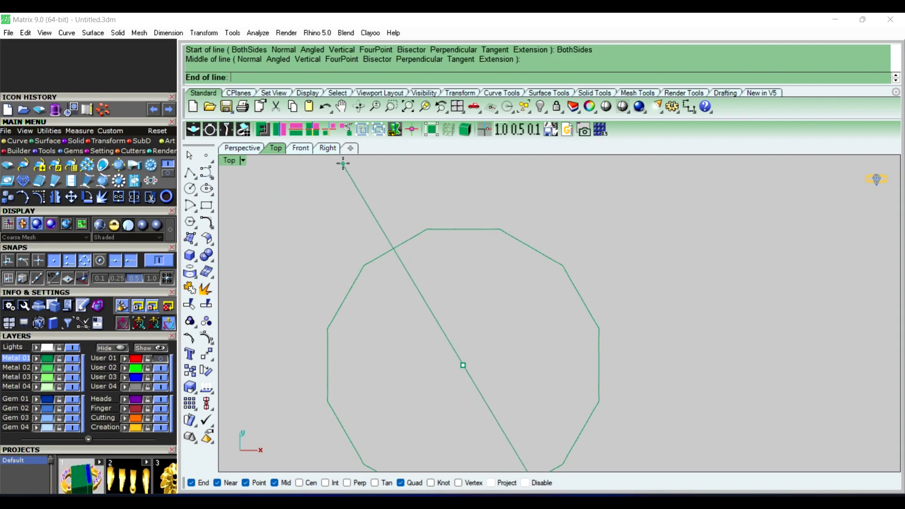
click(311, 156)
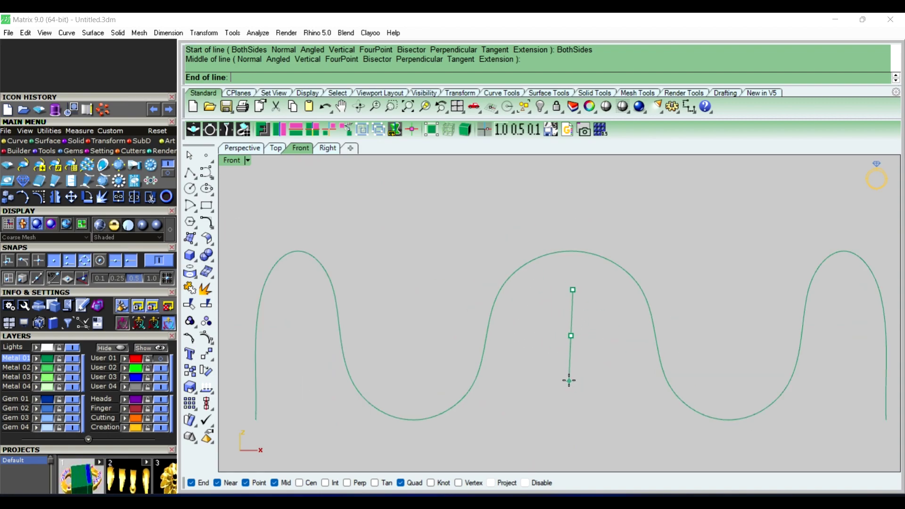
scroll(569, 380, up, 2)
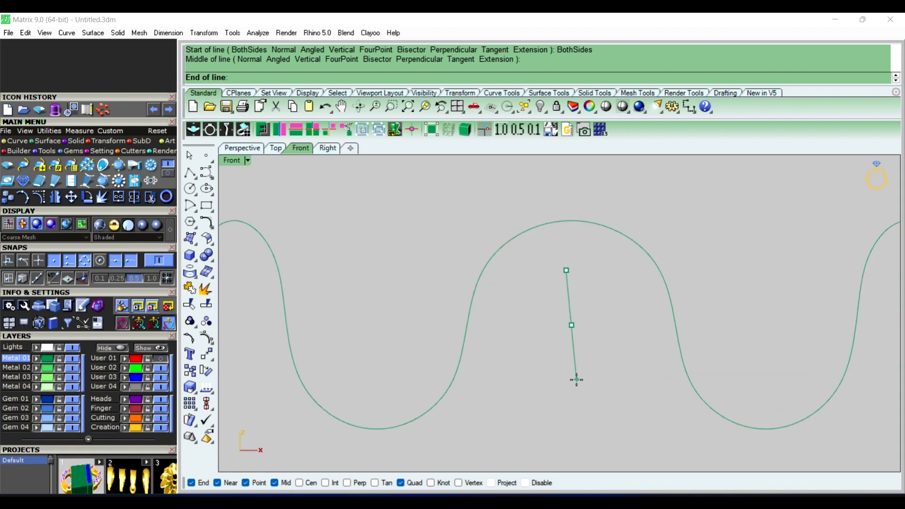
text(3)
key(Return)
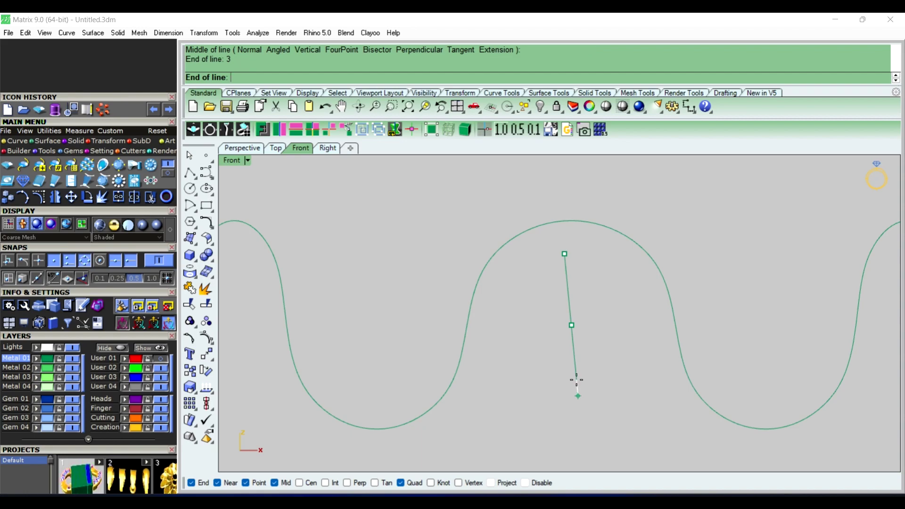
key(shift)
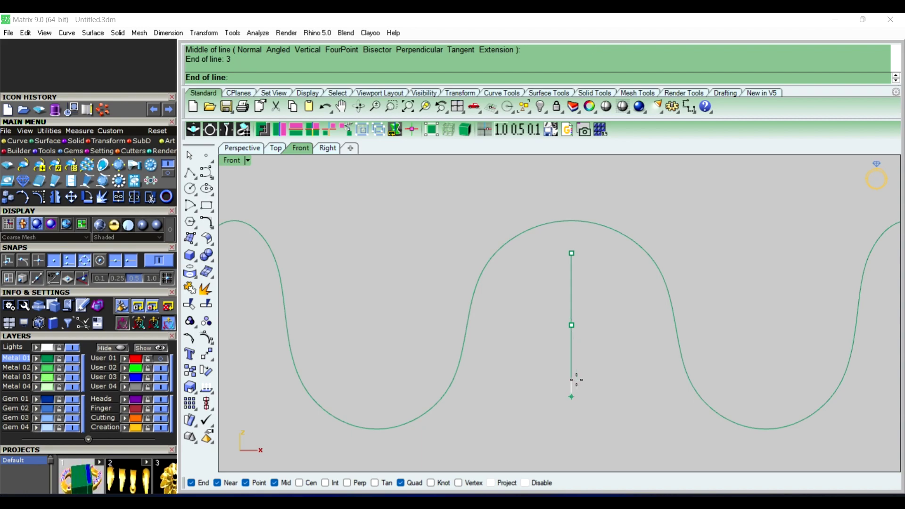
click(577, 380)
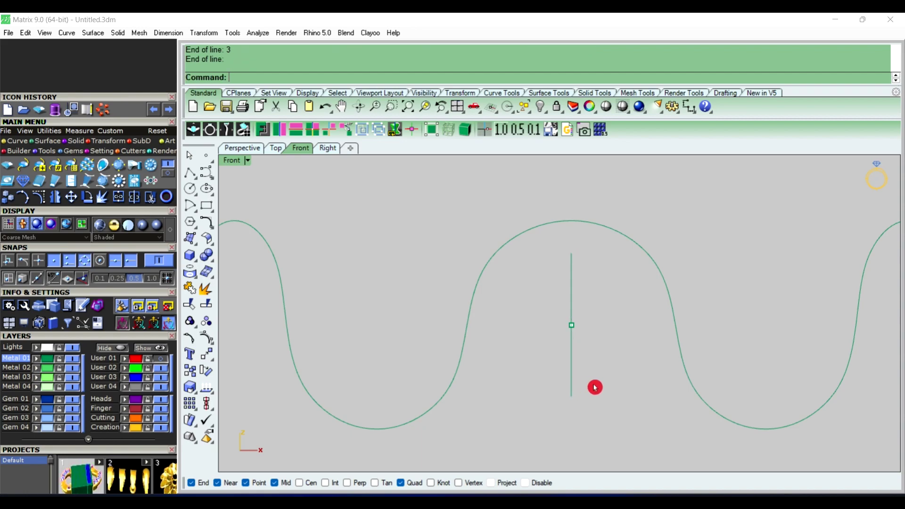
Step: Check the vertical line measures 6.00 with a dimension, without placing it
click(687, 109)
click(571, 252)
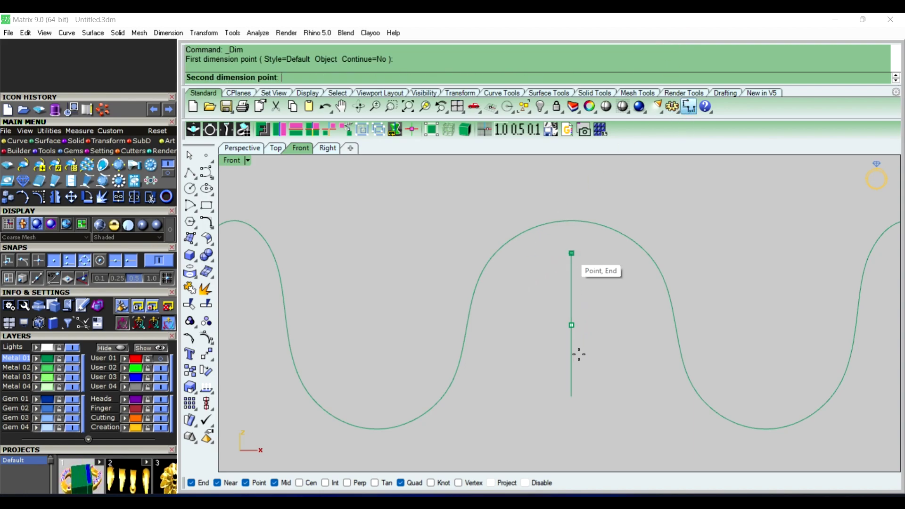
click(571, 396)
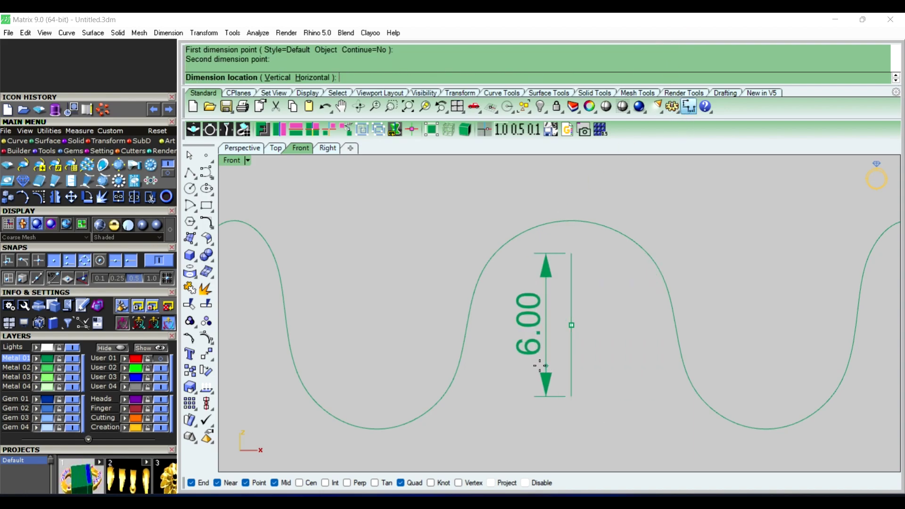
key(Escape)
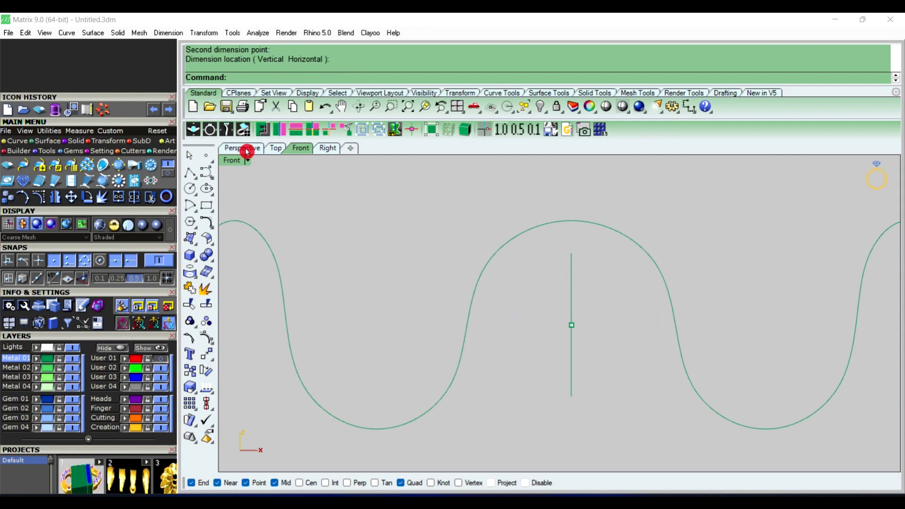
click(276, 148)
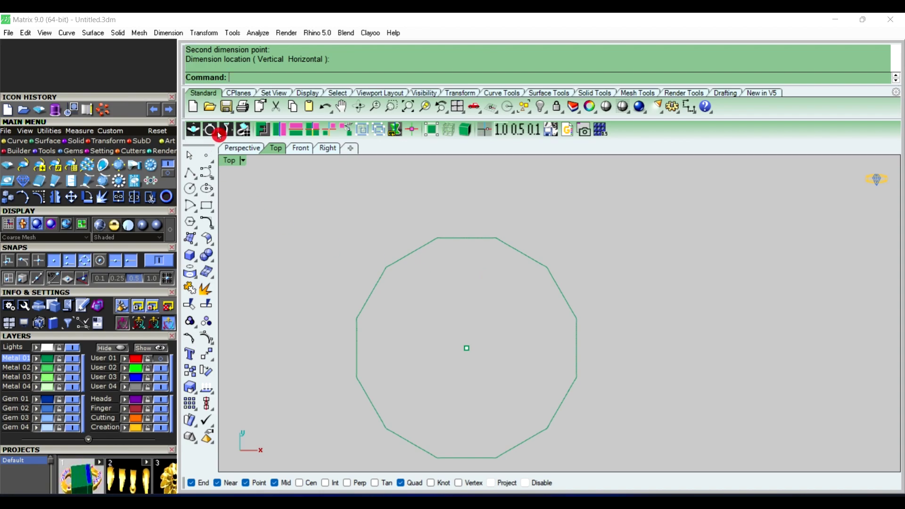
Step: Draw a polyline profile from the vertical line's end to the wavy outline's quad point
click(241, 151)
mouse_move(384, 277)
right_down()
mouse_move(453, 285)
mouse_move(439, 278)
right_up()
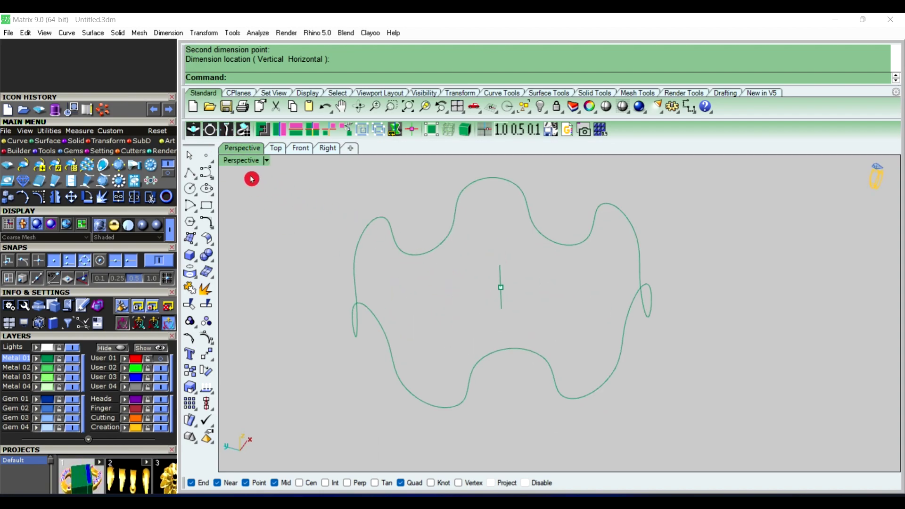
click(190, 173)
click(506, 259)
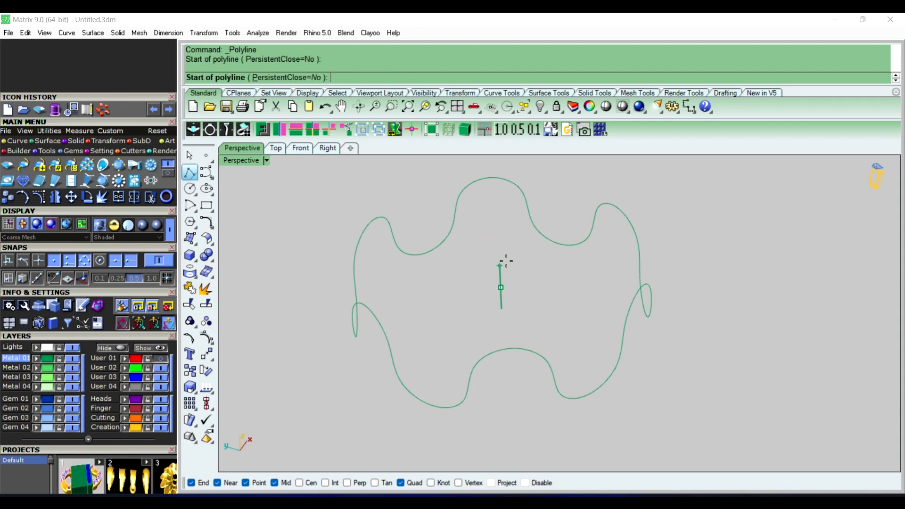
click(618, 208)
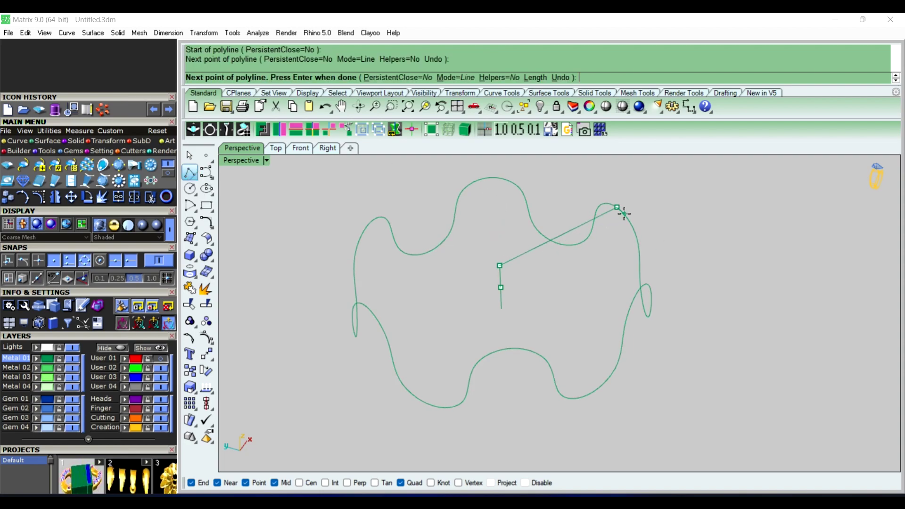
right_click(681, 228)
mouse_move(680, 228)
right_down()
mouse_move(472, 216)
mouse_move(442, 254)
mouse_move(614, 258)
right_up()
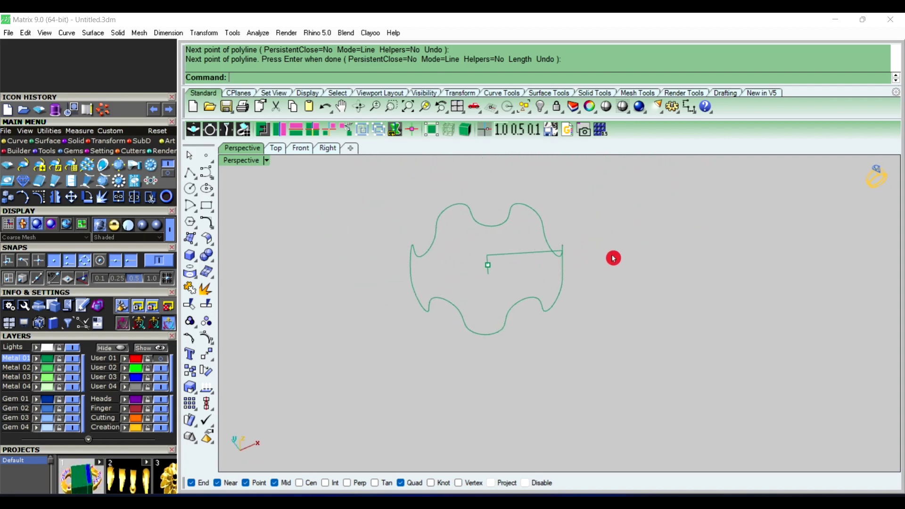
text(Ra)
Step: Rail-revolve the profile along the wavy outline around the vertical axis line
key(Return)
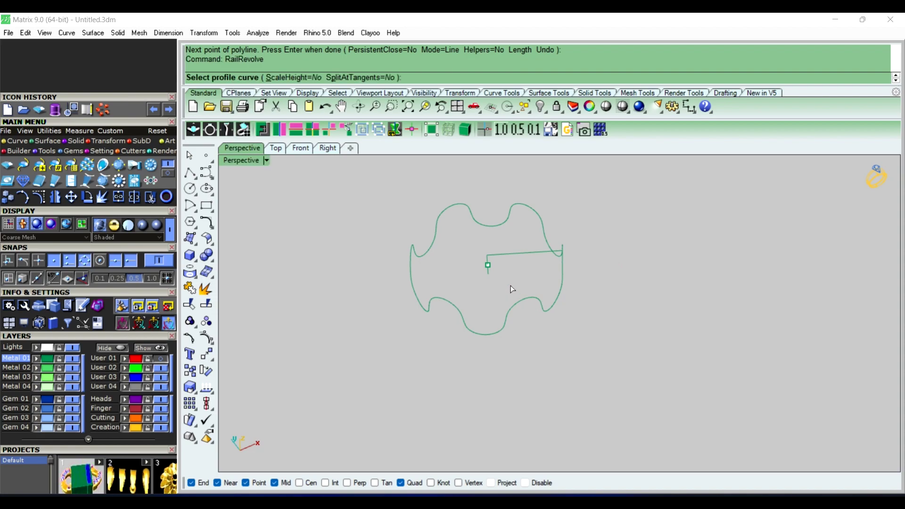
click(511, 254)
click(533, 299)
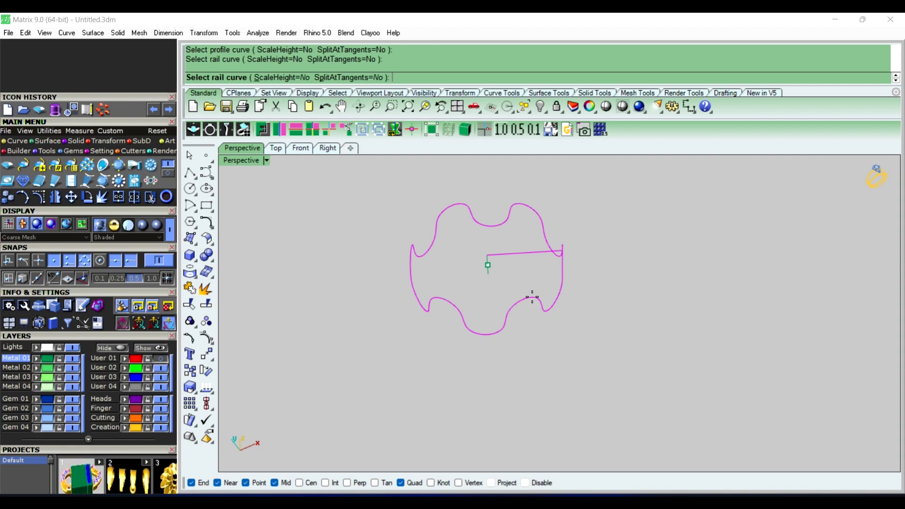
click(489, 277)
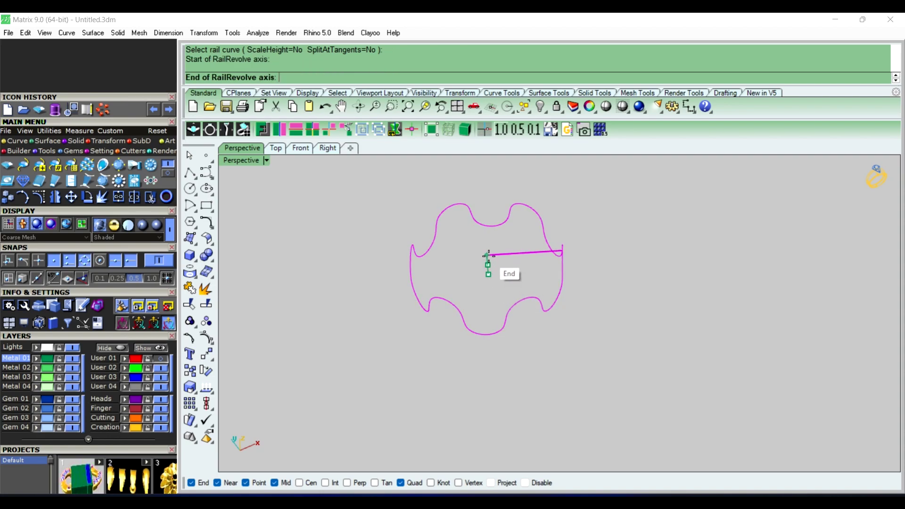
click(489, 255)
Step: Set the Perspective viewport display to Plastic shading
scroll(495, 270, up, 5)
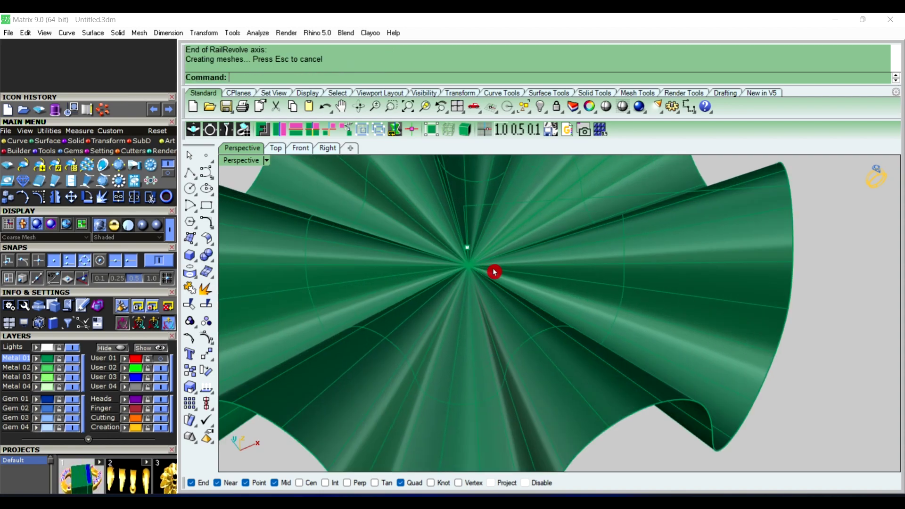
mouse_move(495, 269)
right_down()
mouse_move(541, 251)
mouse_move(442, 277)
right_up()
scroll(329, 269, down, 3)
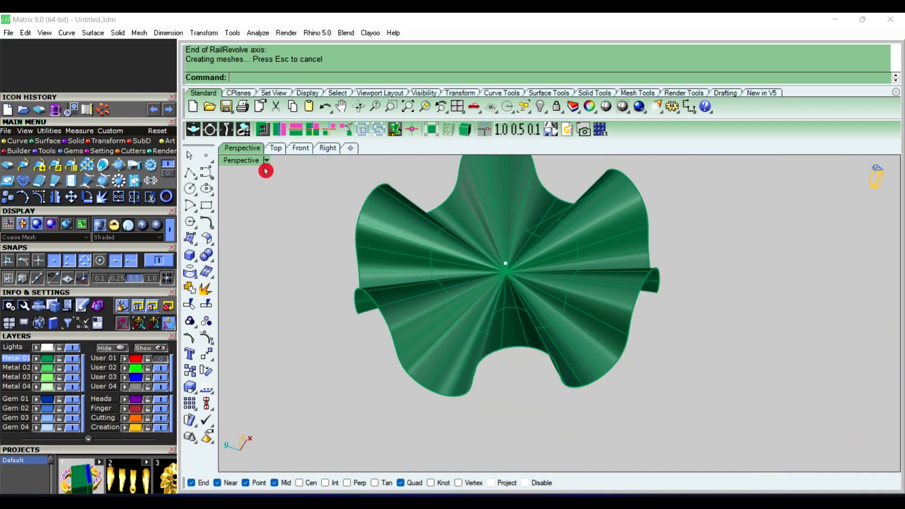
click(266, 162)
click(311, 281)
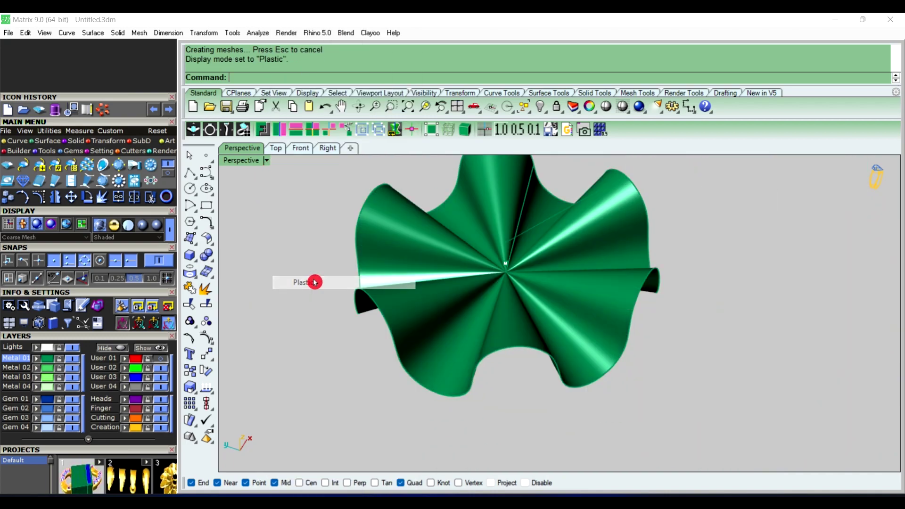
Step: Window-select and delete the leftover construction curves and centre point
mouse_move(520, 281)
right_down()
mouse_move(532, 259)
mouse_move(430, 212)
mouse_move(477, 247)
mouse_move(519, 299)
mouse_move(542, 211)
mouse_move(554, 285)
mouse_move(546, 268)
mouse_move(570, 275)
mouse_move(653, 237)
mouse_move(554, 260)
right_up()
mouse_move(450, 293)
right_down()
mouse_move(448, 303)
mouse_move(521, 283)
mouse_move(488, 292)
mouse_move(503, 324)
right_up()
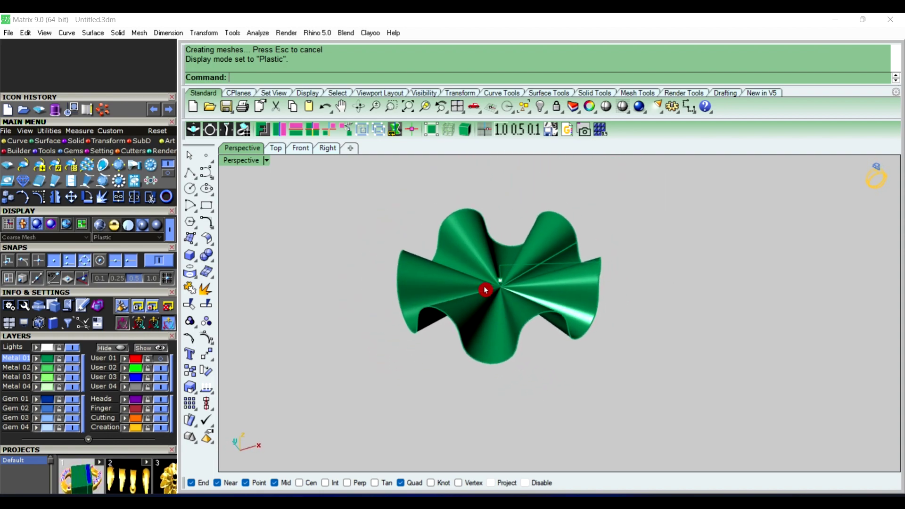
mouse_move(485, 293)
right_down()
mouse_move(495, 323)
mouse_move(507, 248)
mouse_move(455, 324)
mouse_move(459, 278)
right_up()
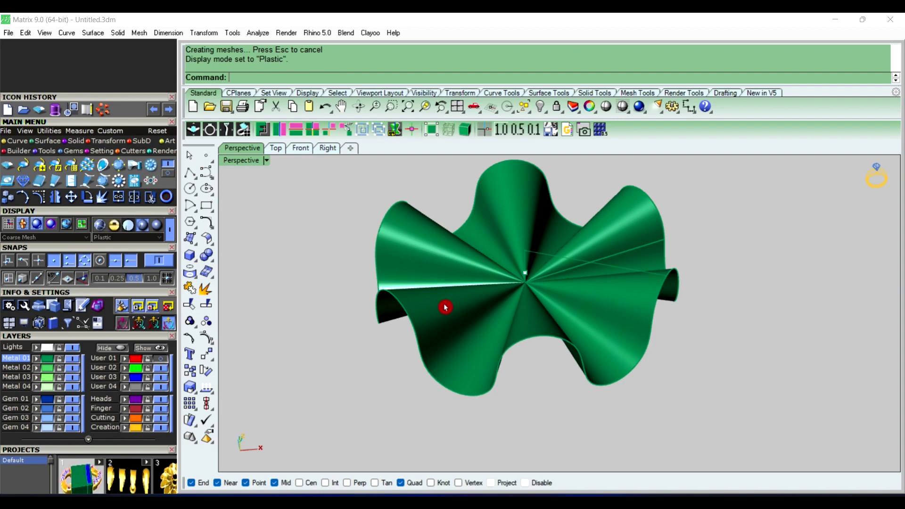
mouse_move(446, 307)
right_down()
mouse_move(473, 253)
mouse_move(463, 280)
mouse_move(432, 240)
right_up()
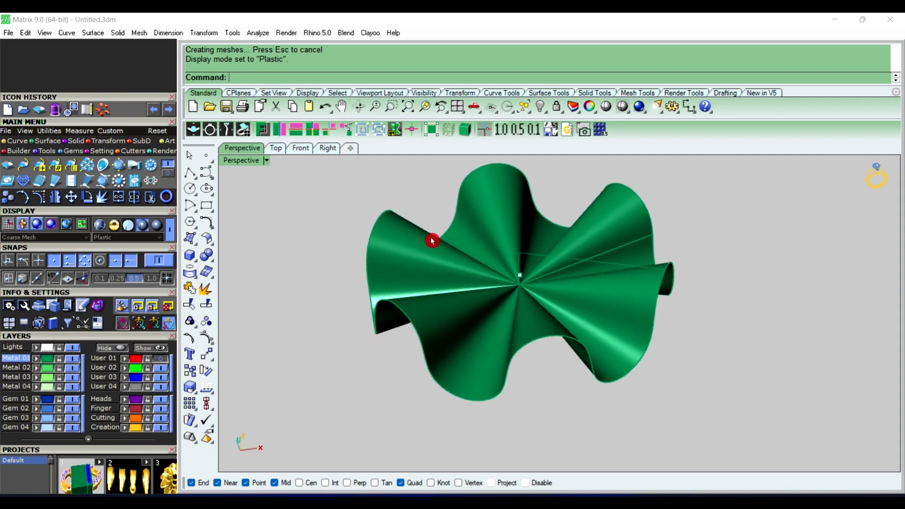
drag(445, 217, 761, 337)
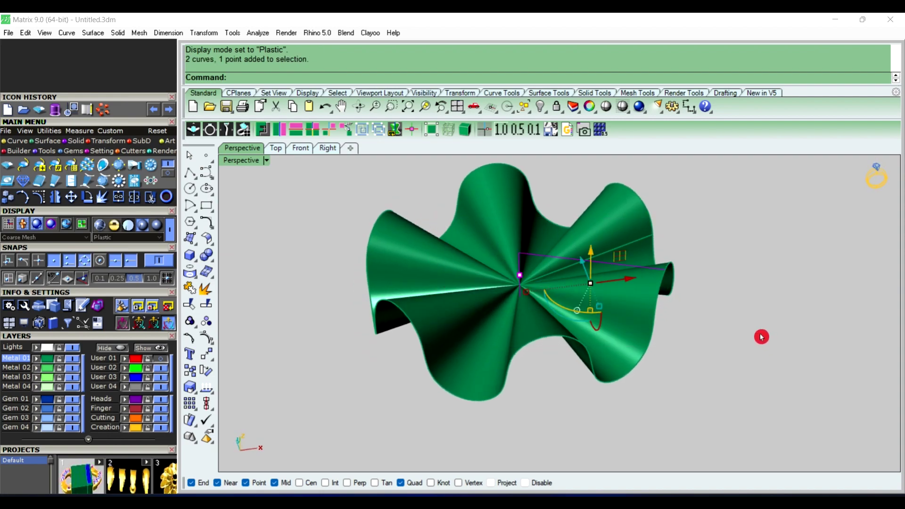
key(Delete)
mouse_move(542, 323)
right_down()
mouse_move(542, 259)
mouse_move(455, 338)
mouse_move(464, 374)
mouse_move(398, 338)
mouse_move(455, 312)
mouse_move(428, 330)
right_up()
text(Off)
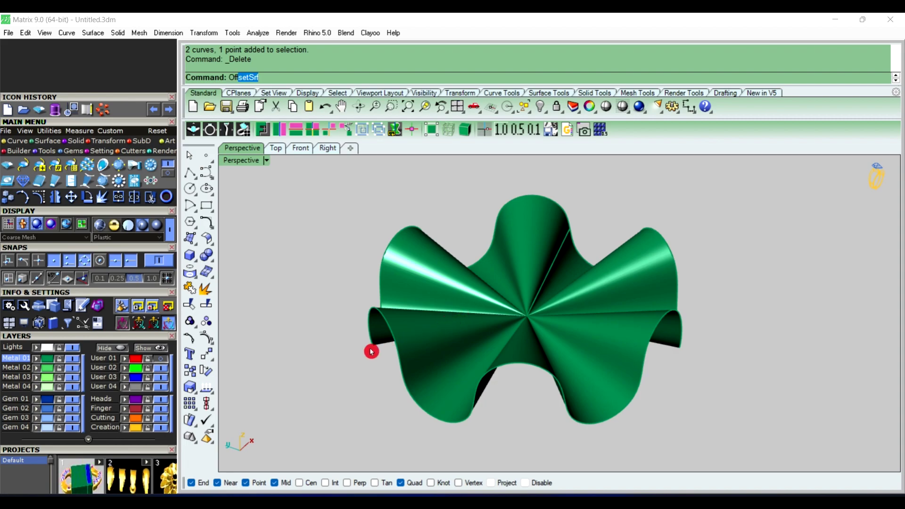
Step: Offset a curve on the surface 1.5 inside the wavy border edge, then undo it
click(267, 97)
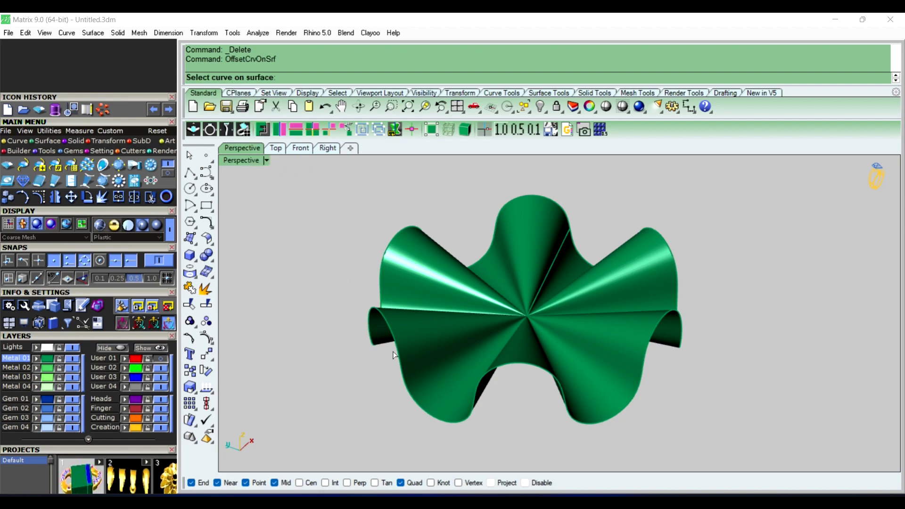
click(403, 363)
click(440, 403)
text(1.5)
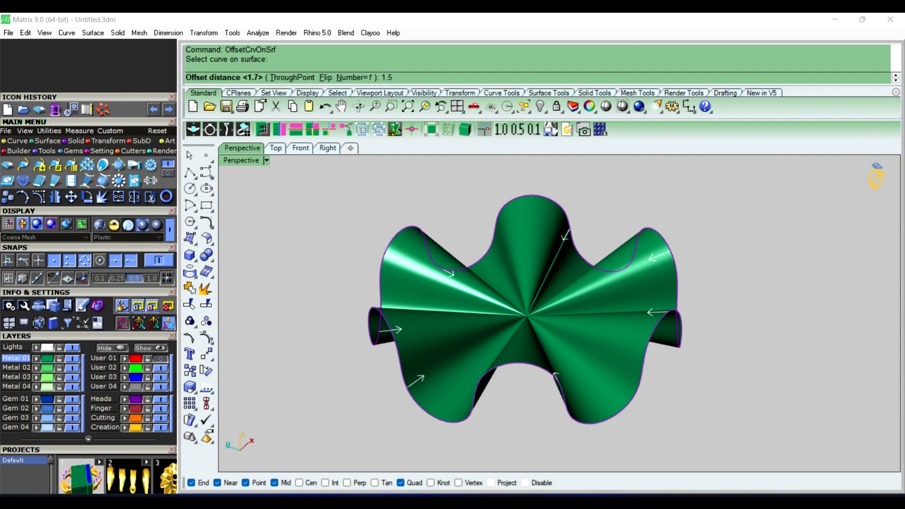
key(Return)
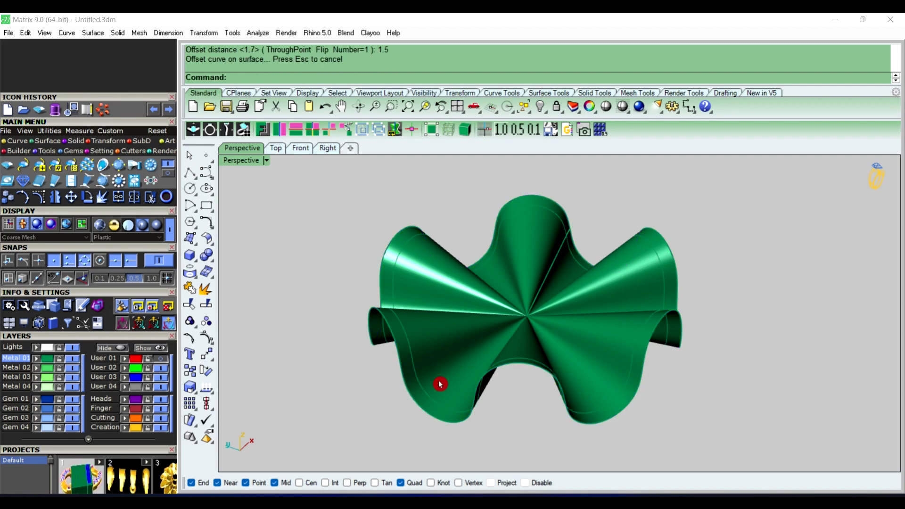
mouse_move(441, 384)
right_down()
mouse_move(404, 327)
mouse_move(469, 335)
right_up()
scroll(430, 334, up, 5)
key(ctrl+z)
Step: Redo the on-surface offset of the border edge at 1.6 and select the fluted surface
key(Return)
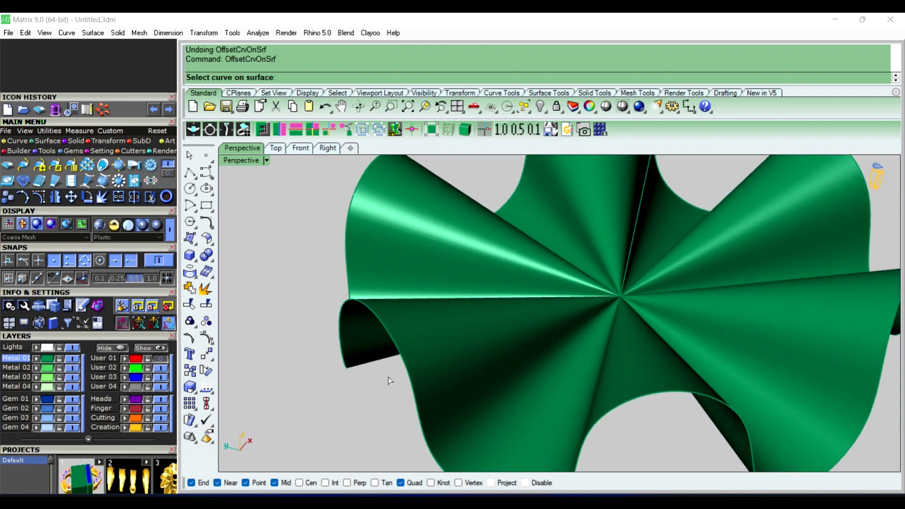
click(413, 385)
click(448, 420)
text(1.6)
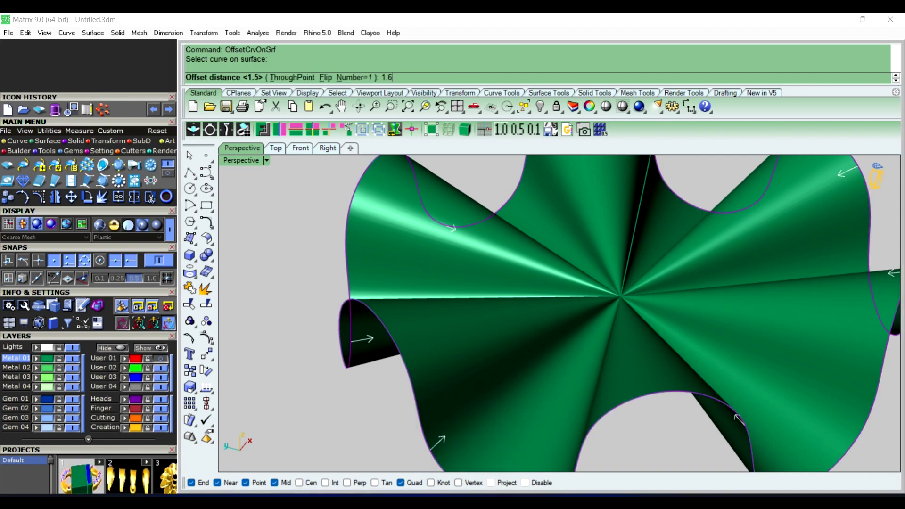
key(Return)
scroll(456, 415, down, 5)
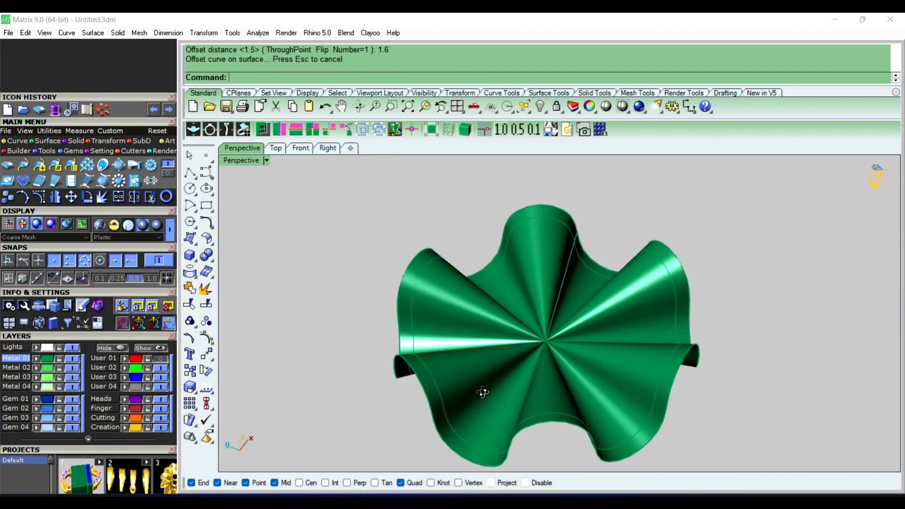
mouse_move(509, 384)
right_down()
mouse_move(465, 337)
mouse_move(475, 373)
right_up()
click(475, 372)
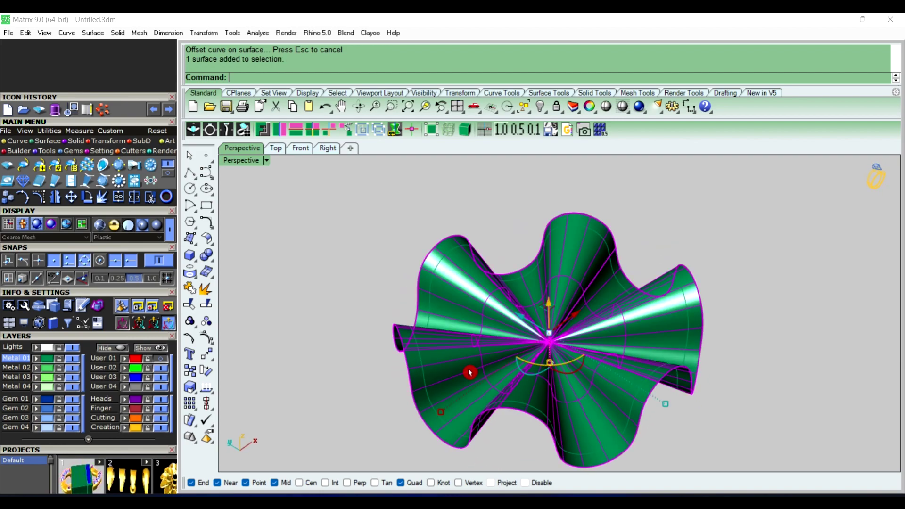
Step: Split the surface along the offset curve and hide the outer rim strip
click(206, 303)
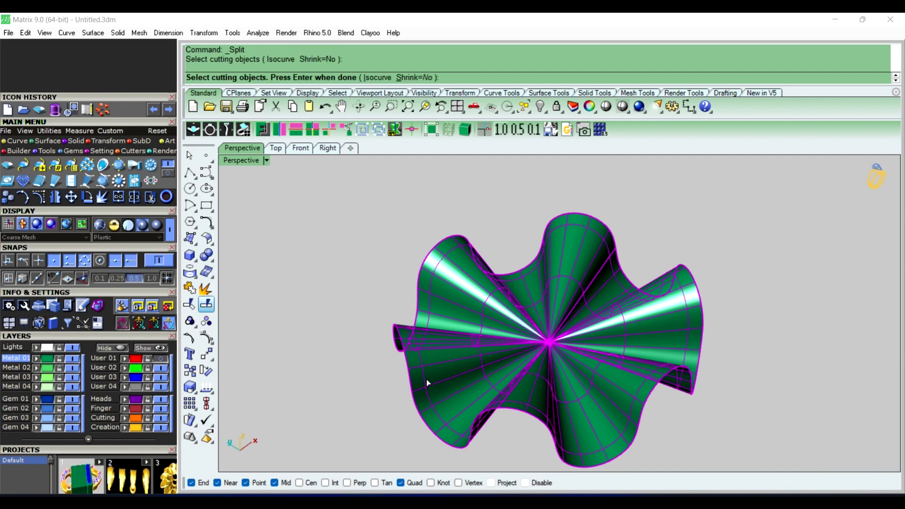
key(Return)
click(382, 404)
click(421, 394)
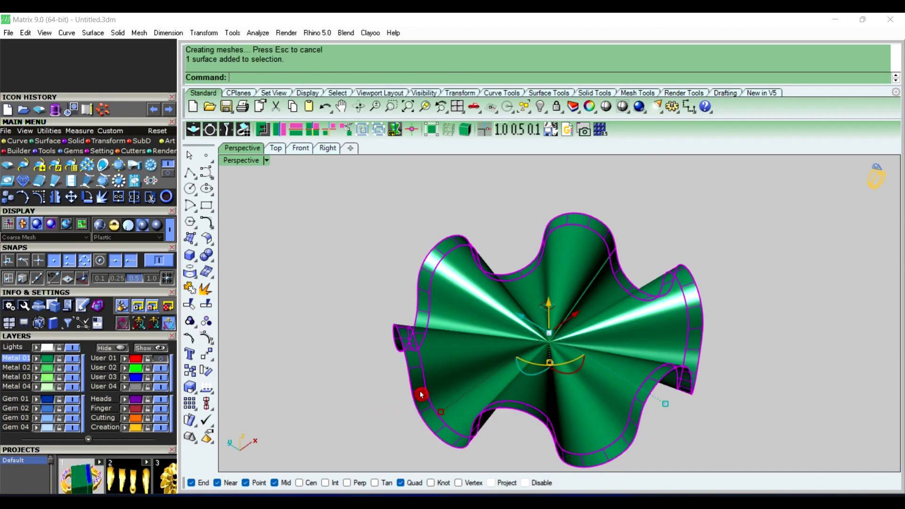
click(338, 407)
click(415, 380)
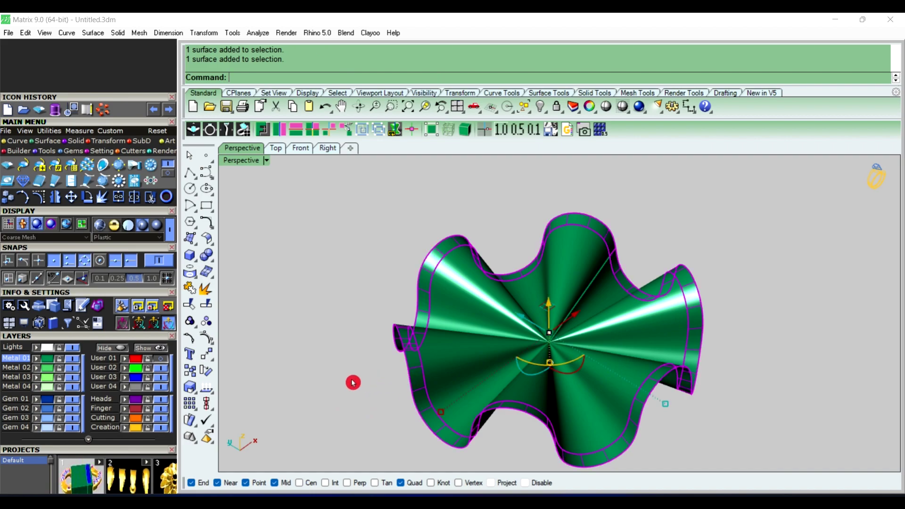
click(543, 108)
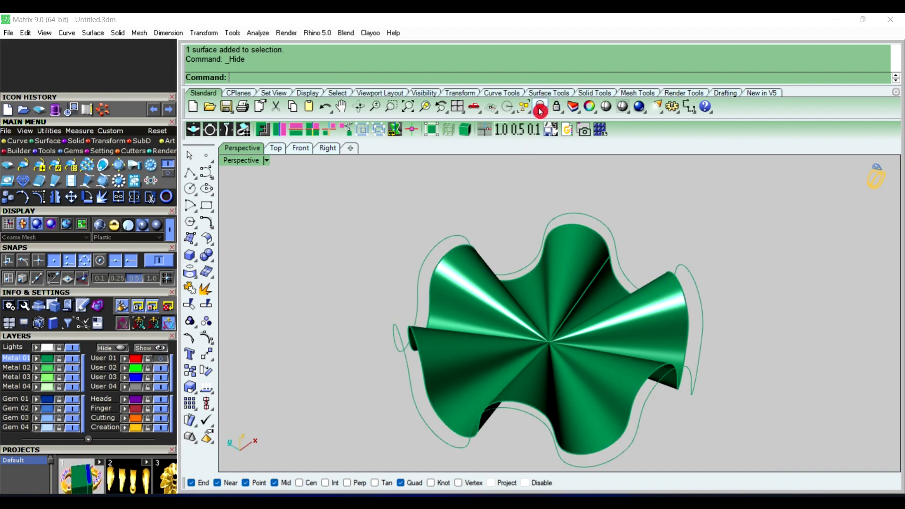
Step: Hide the leftover wavy outline curve
right_drag(485, 303, 452, 306)
click(400, 281)
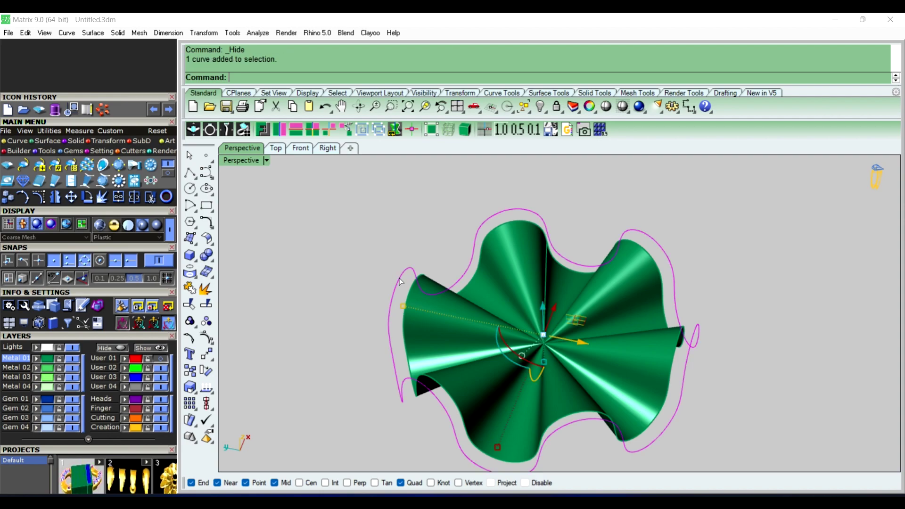
click(541, 108)
mouse_move(491, 206)
right_down()
mouse_move(517, 287)
mouse_move(488, 349)
mouse_move(505, 348)
right_up()
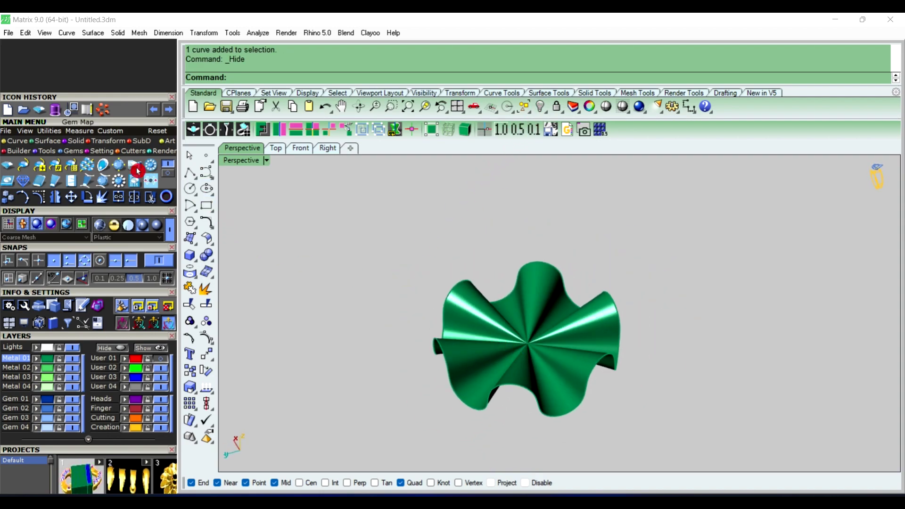
Step: Offset the inner fluted surface by 1 with Solid=No, then orbit to inspect it
click(466, 335)
text(Off)
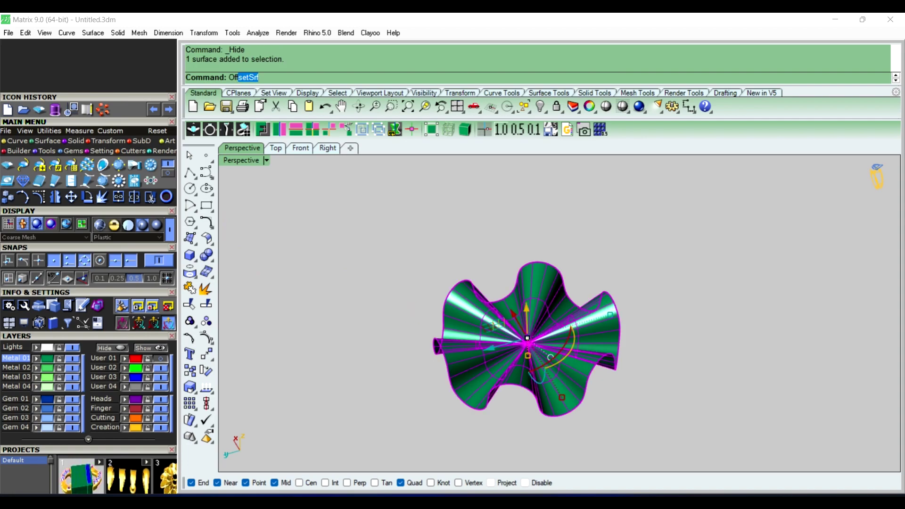
right_click(400, 303)
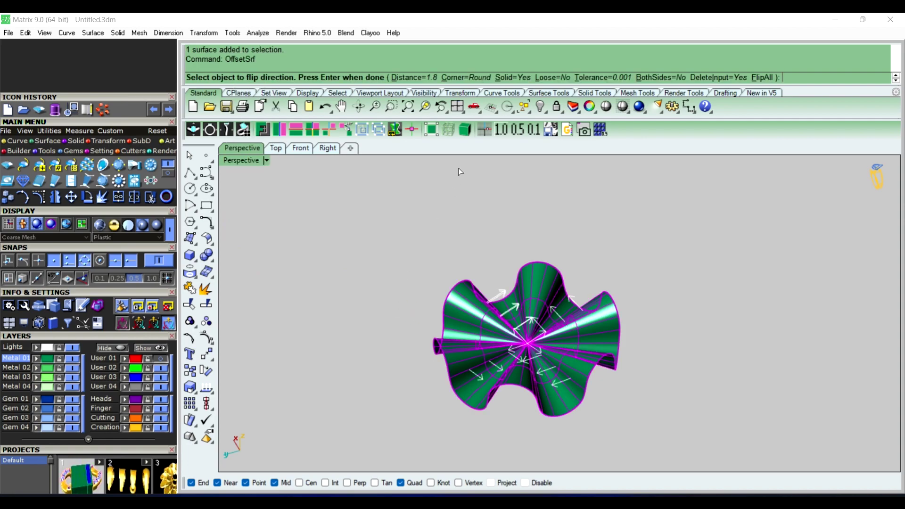
click(521, 79)
text(1)
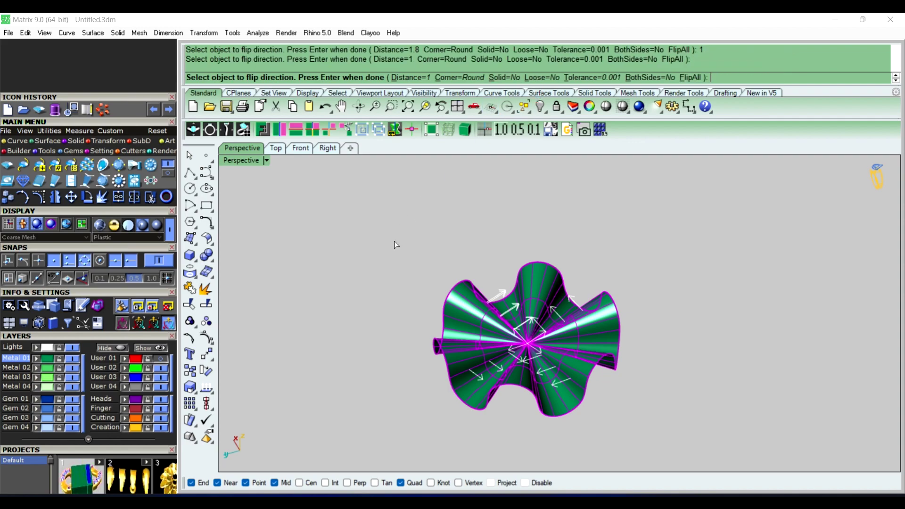
right_click(395, 243)
mouse_move(396, 244)
right_down()
mouse_move(541, 364)
mouse_move(528, 329)
mouse_move(515, 386)
mouse_move(517, 295)
mouse_move(539, 353)
mouse_move(512, 325)
mouse_move(577, 253)
mouse_move(556, 339)
mouse_move(438, 350)
right_up()
mouse_move(589, 339)
right_down()
mouse_move(485, 360)
mouse_move(476, 339)
right_up()
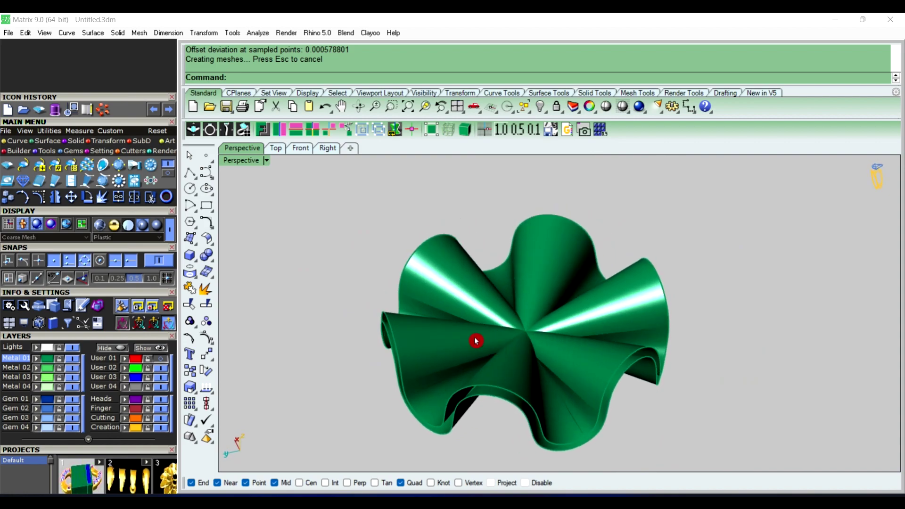
Step: Duplicate the surface's outer boundary edge as a curve, delete one green surface and hide the other
click(84, 113)
click(402, 360)
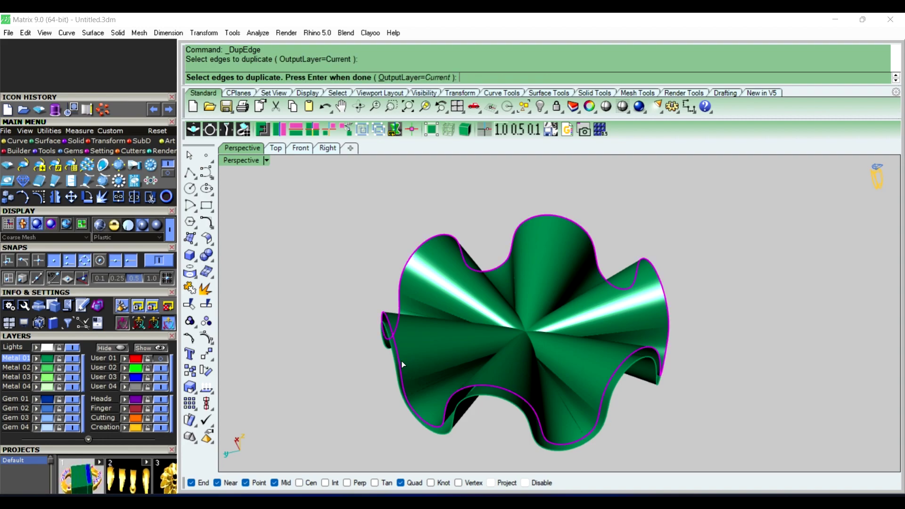
right_click(367, 360)
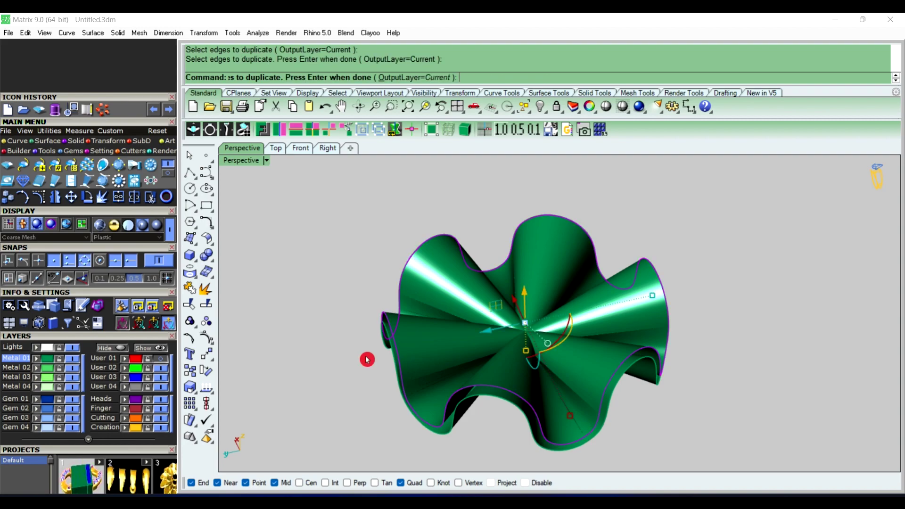
click(435, 341)
key(Delete)
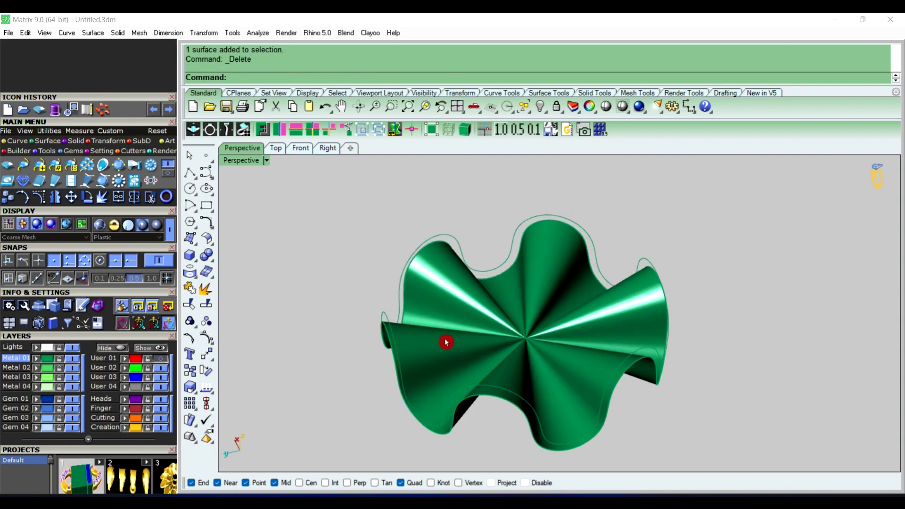
click(446, 342)
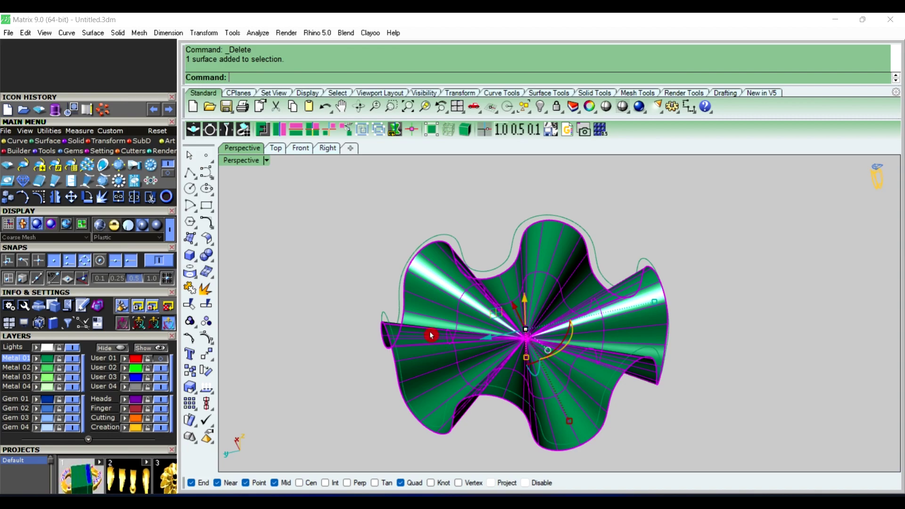
click(543, 106)
Step: Delete the inner duplicated curve, leaving only the wavy rim curve
mouse_move(483, 277)
right_down()
mouse_move(536, 257)
mouse_move(477, 285)
right_up()
scroll(473, 288, up, 3)
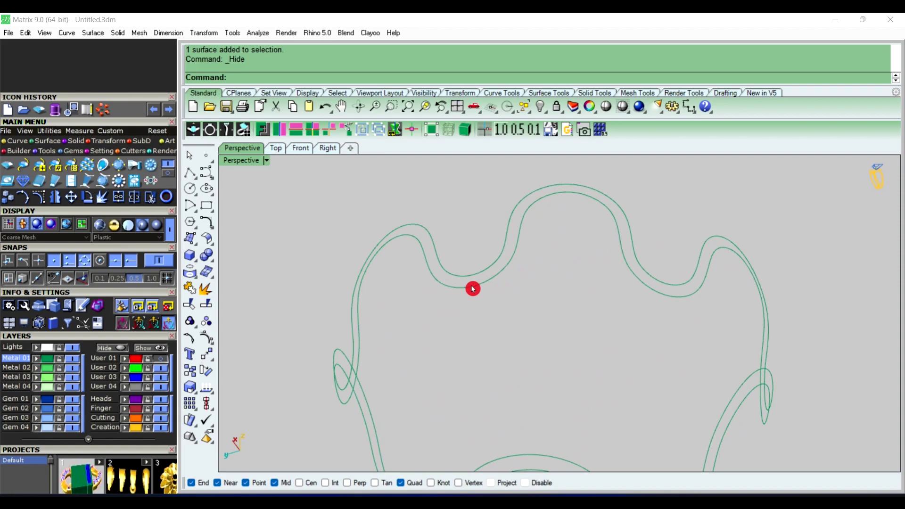
click(473, 288)
key(Delete)
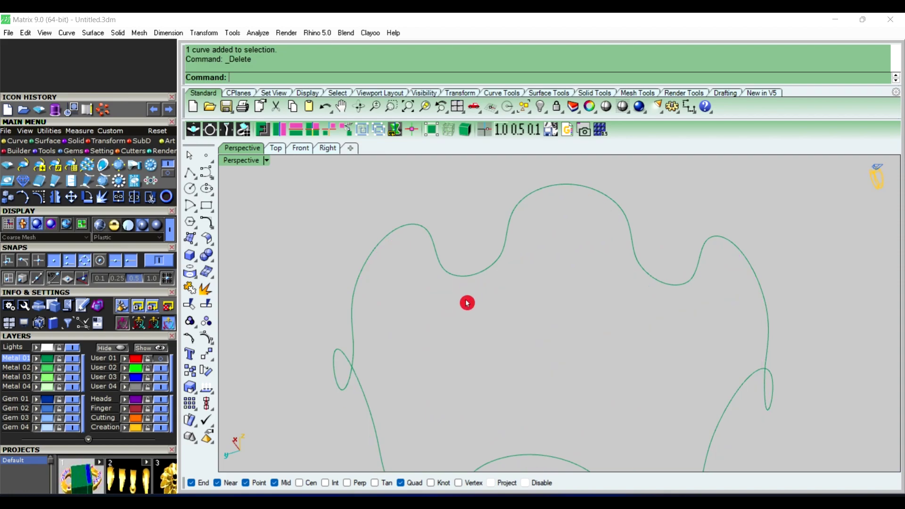
mouse_move(467, 304)
right_down()
mouse_move(574, 281)
mouse_move(487, 313)
mouse_move(513, 322)
right_up()
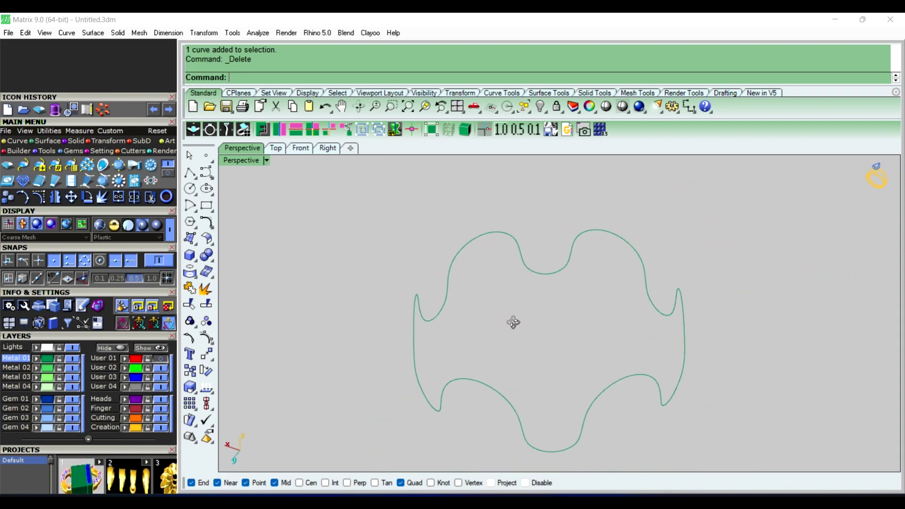
Step: Put a point at the wavy rim curve's centre with Analyze > Center Object
click(548, 278)
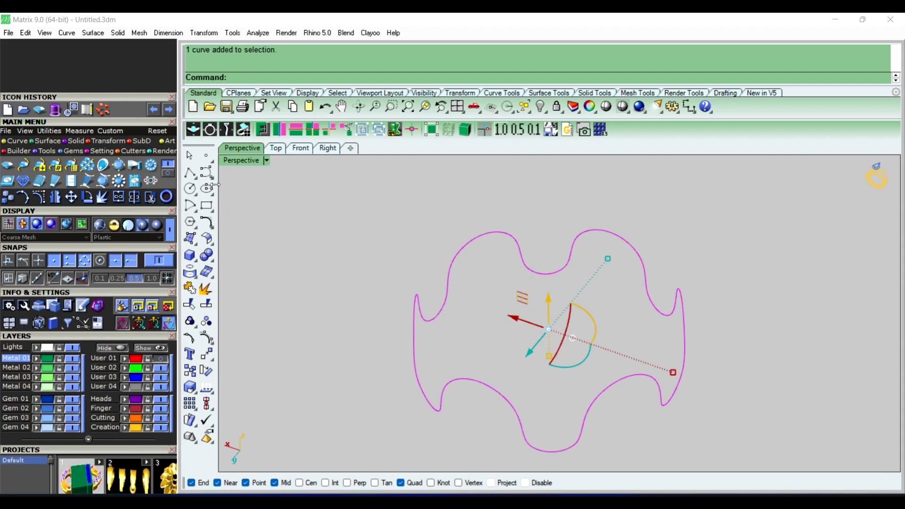
click(208, 160)
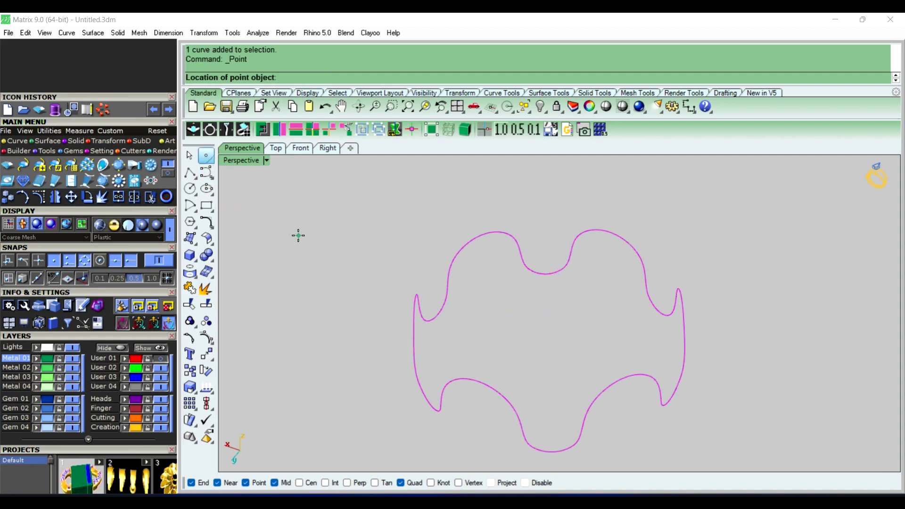
click(299, 236)
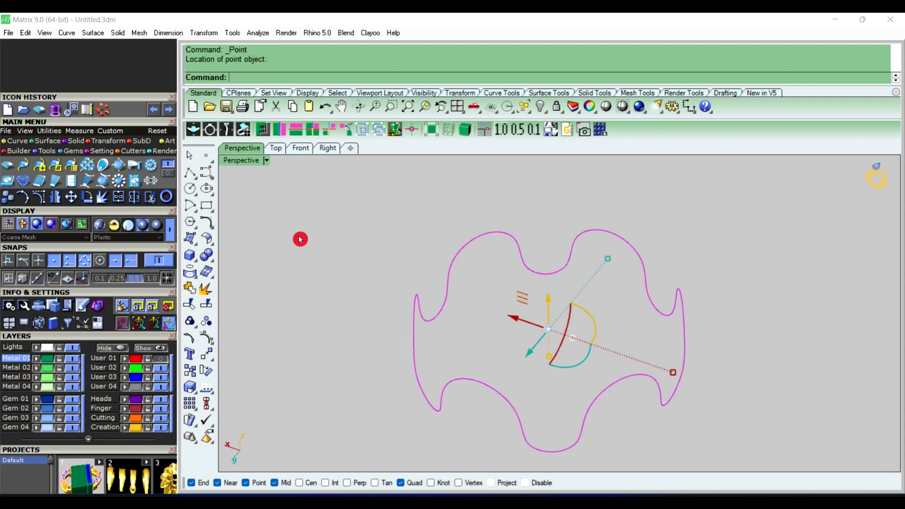
click(514, 248)
click(258, 32)
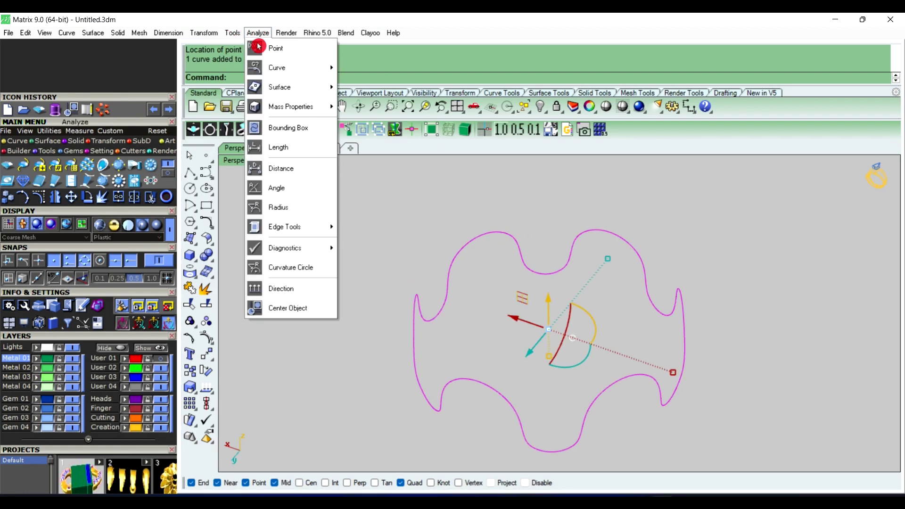
click(299, 307)
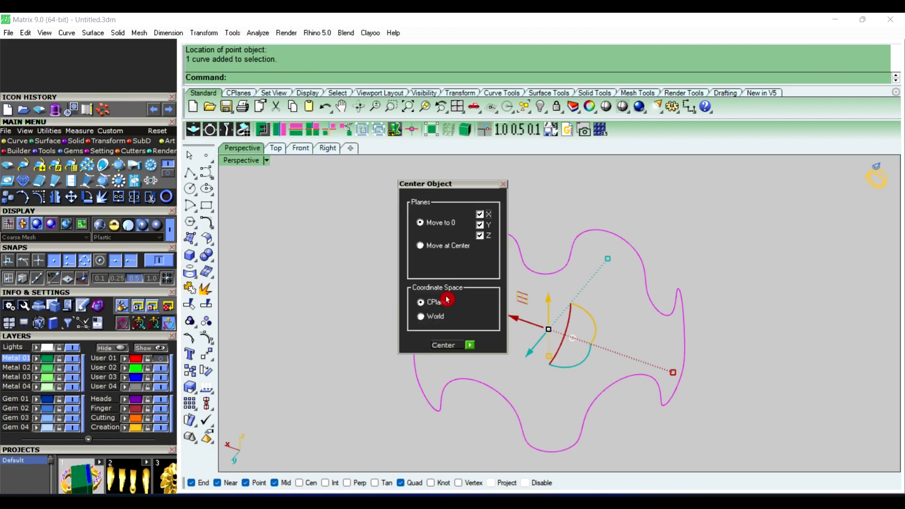
click(469, 345)
mouse_move(378, 333)
right_down()
mouse_move(501, 350)
mouse_move(351, 295)
right_up()
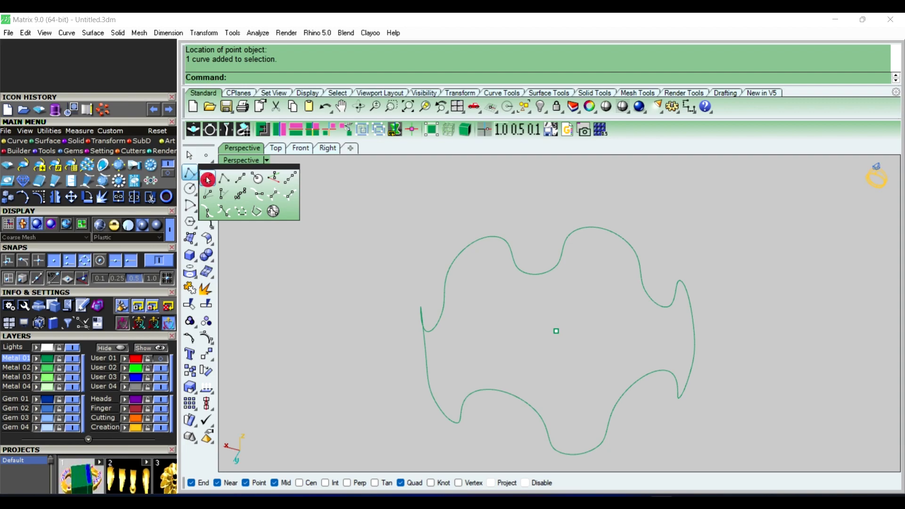
Step: Draw a vertical line of length 3 centred on the centre point, using BothSides in Front view
drag(195, 180, 208, 178)
click(253, 77)
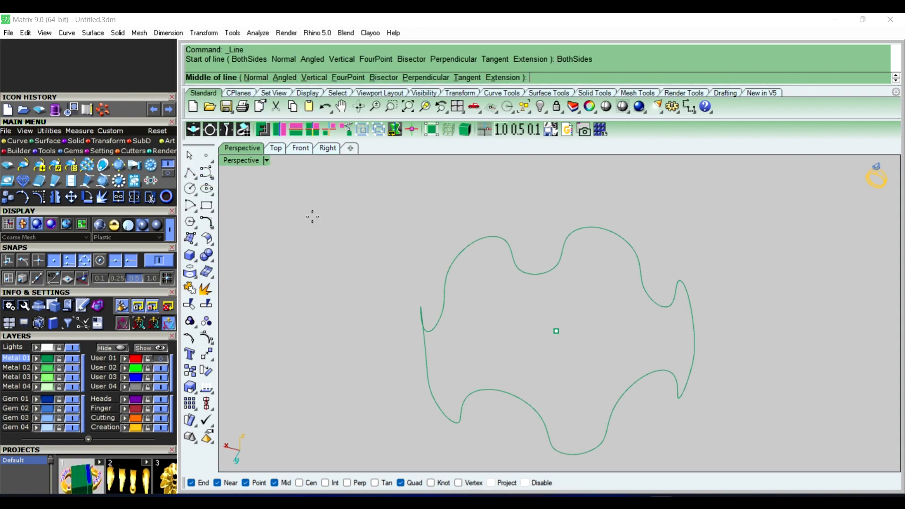
click(555, 335)
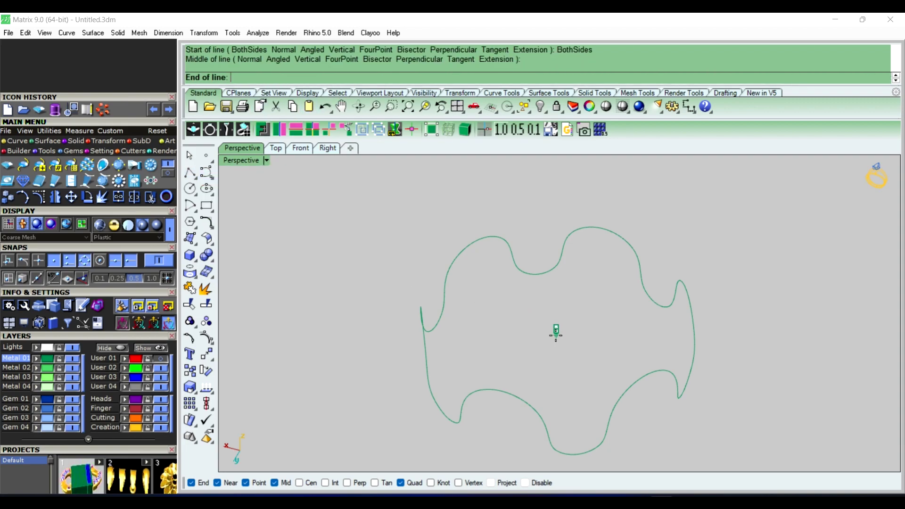
click(301, 148)
text(3)
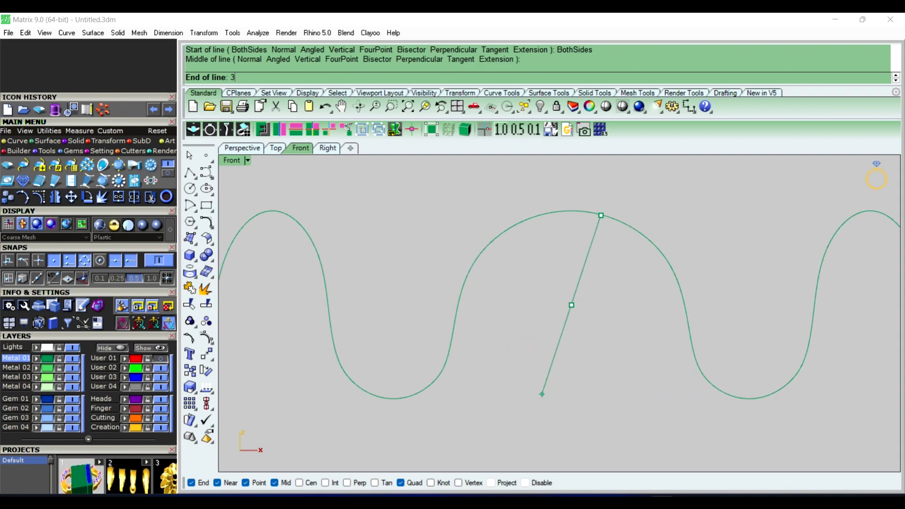
key(Return)
shift+click(543, 398)
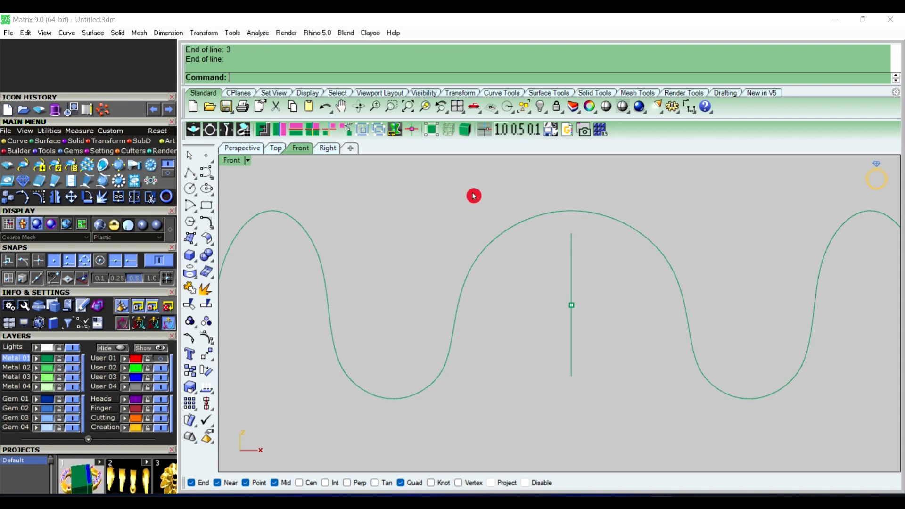
click(257, 152)
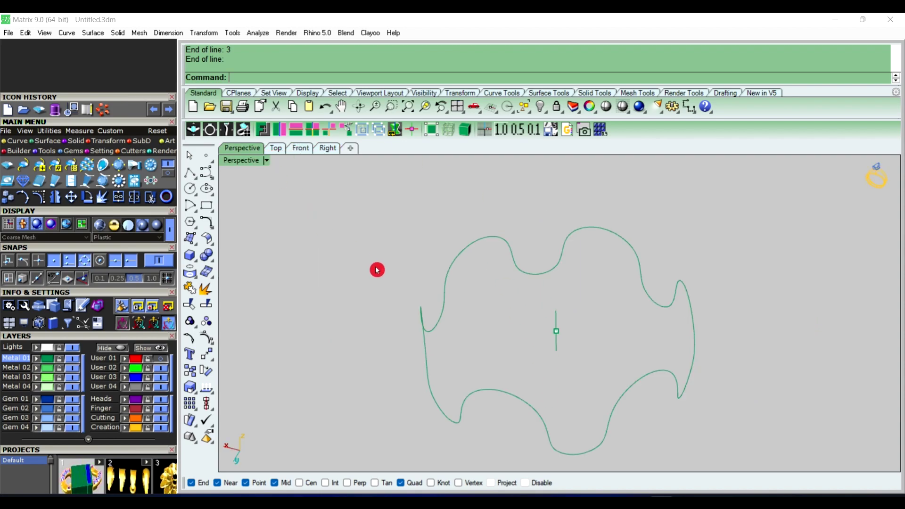
Step: Draw a polyline from the vertical line's top end out to the wavy rim curve
click(191, 173)
click(557, 304)
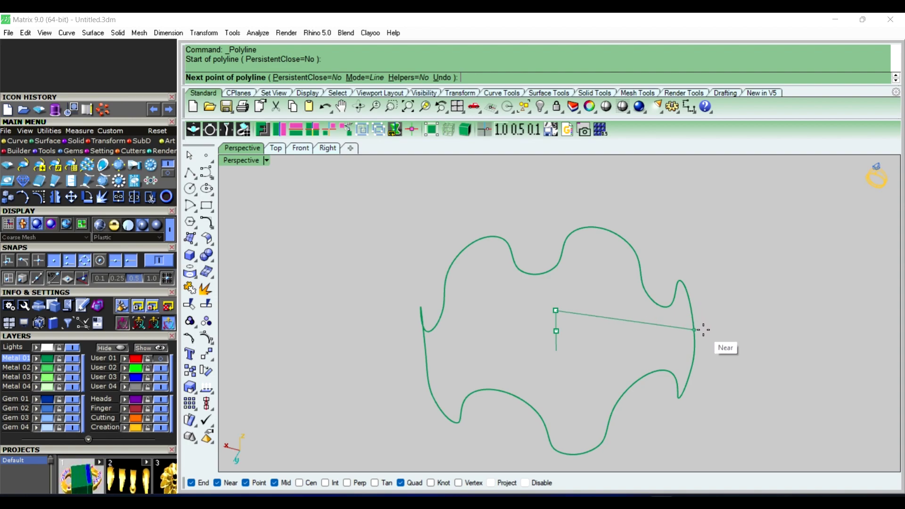
right_drag(696, 293, 696, 316)
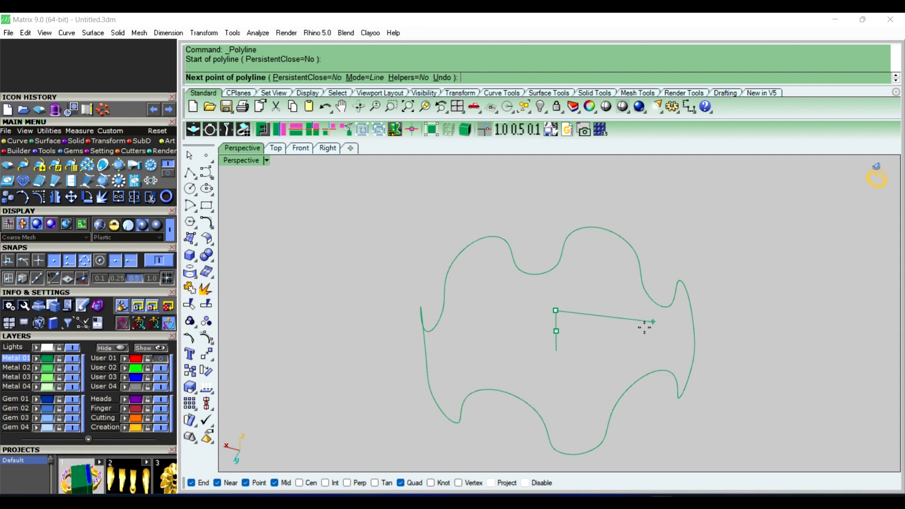
click(687, 250)
key(Return)
right_drag(677, 283, 545, 282)
text(R)
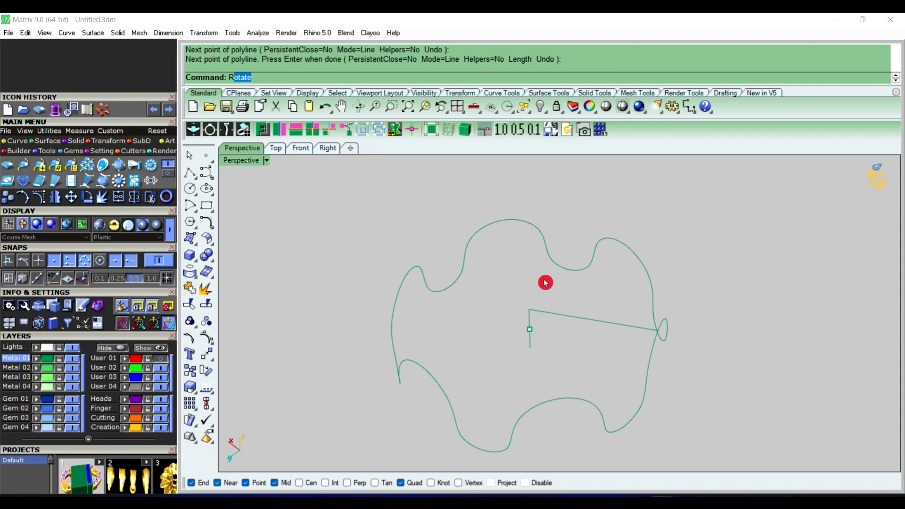
Step: RailRevolve the polyline profile along the rim rail about the vertical line's axis
text(a)
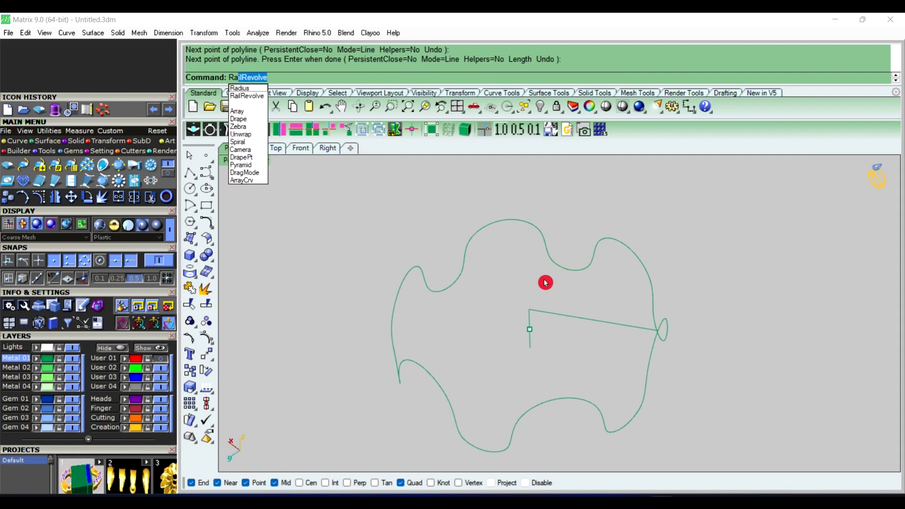
key(Return)
click(588, 324)
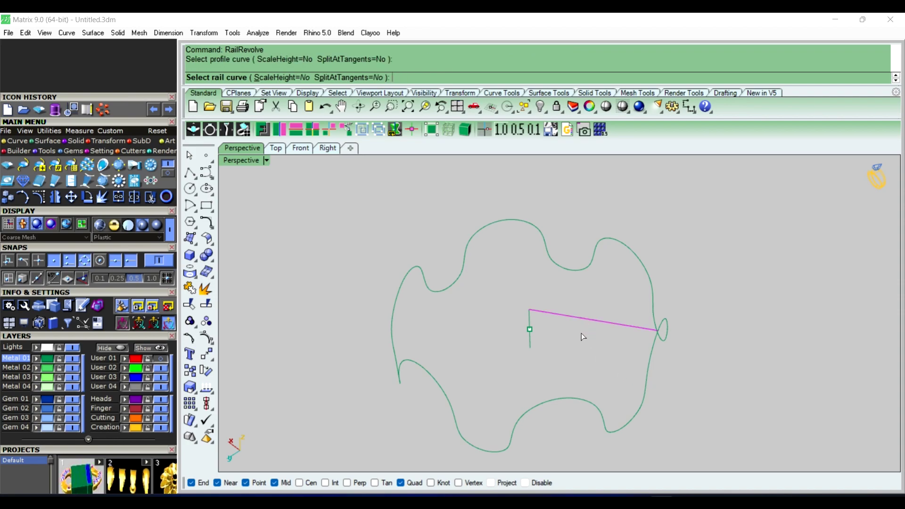
click(598, 416)
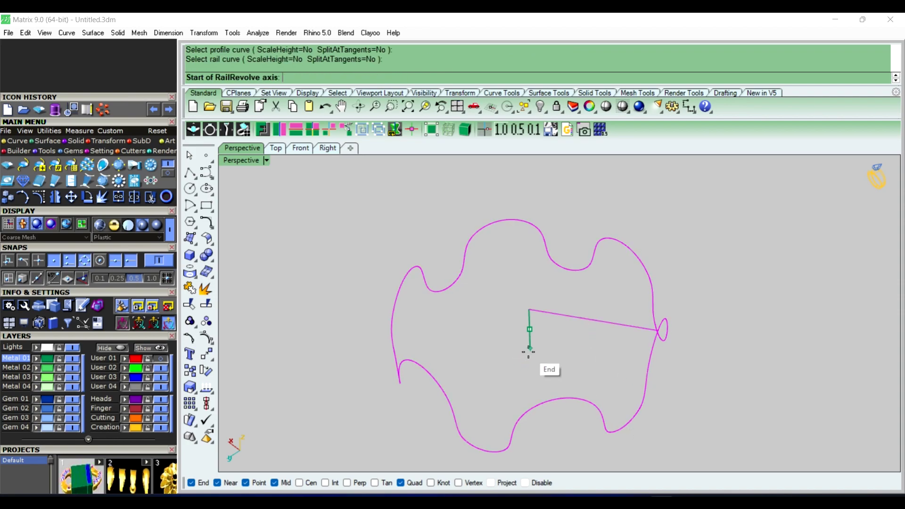
click(528, 351)
click(529, 310)
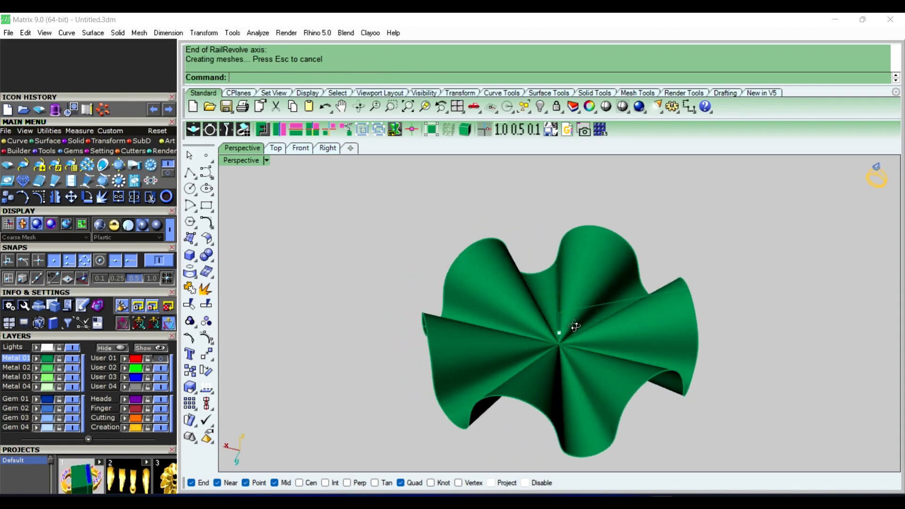
Step: Delete the leftover construction curves and centre point
mouse_move(575, 325)
right_down()
mouse_move(542, 283)
mouse_move(501, 317)
mouse_move(490, 296)
right_up()
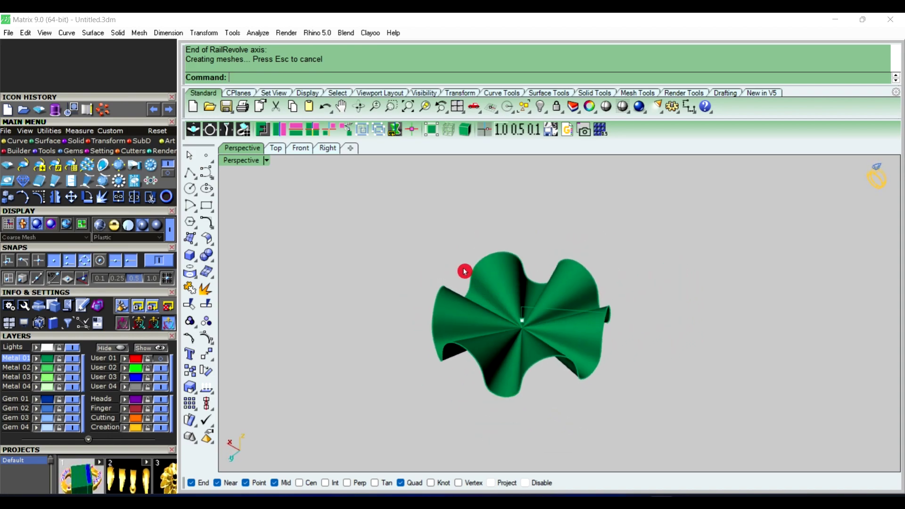
mouse_move(464, 271)
mouse_down()
mouse_move(614, 357)
mouse_move(664, 362)
mouse_up()
key(Delete)
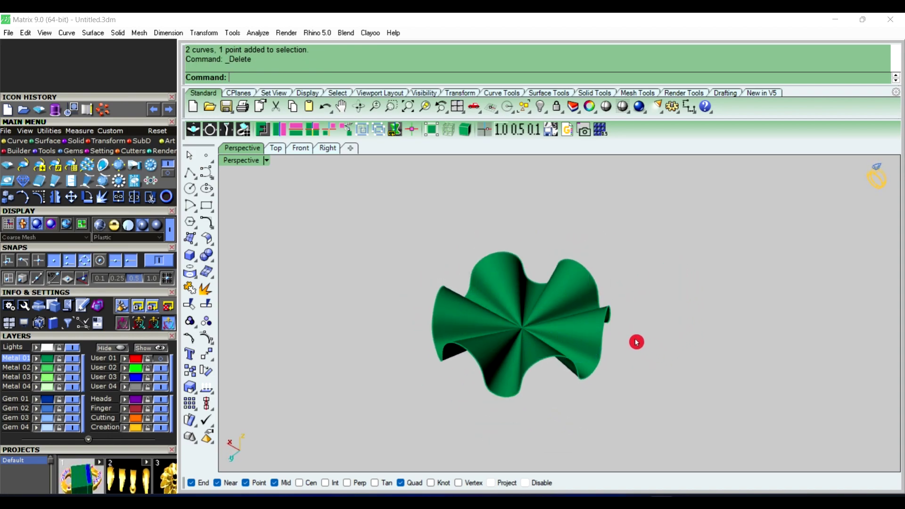
Step: Show hidden objects, move the offset rim surface to layer User 03 and turn that layer off
click(553, 132)
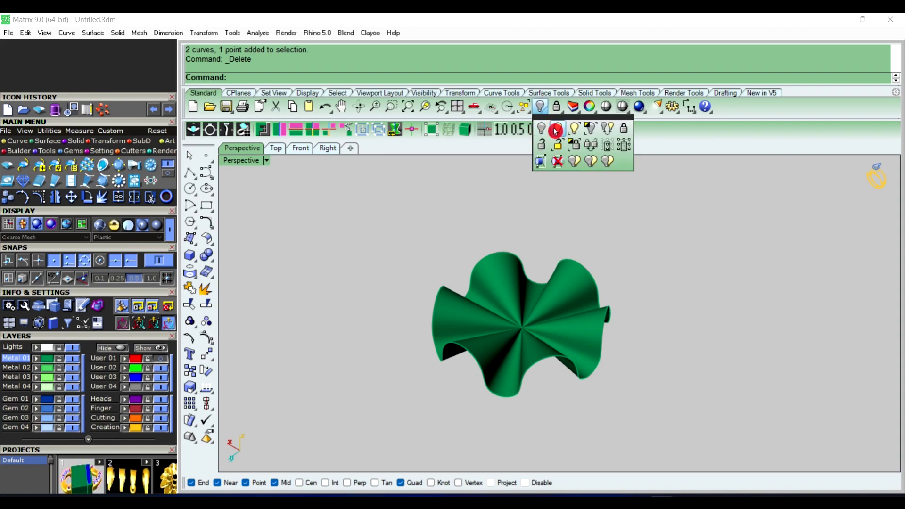
click(558, 133)
right_drag(554, 320, 468, 353)
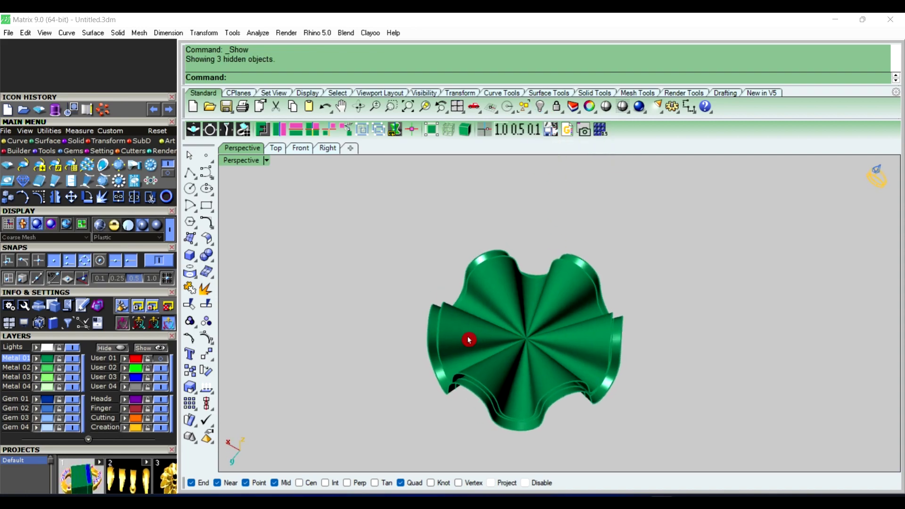
scroll(434, 331, up, 3)
scroll(434, 331, up, 5)
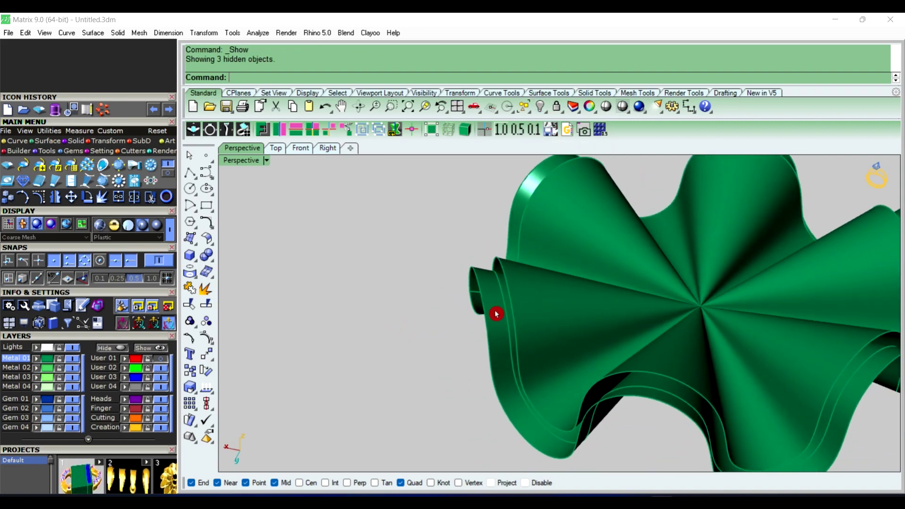
click(497, 314)
click(373, 356)
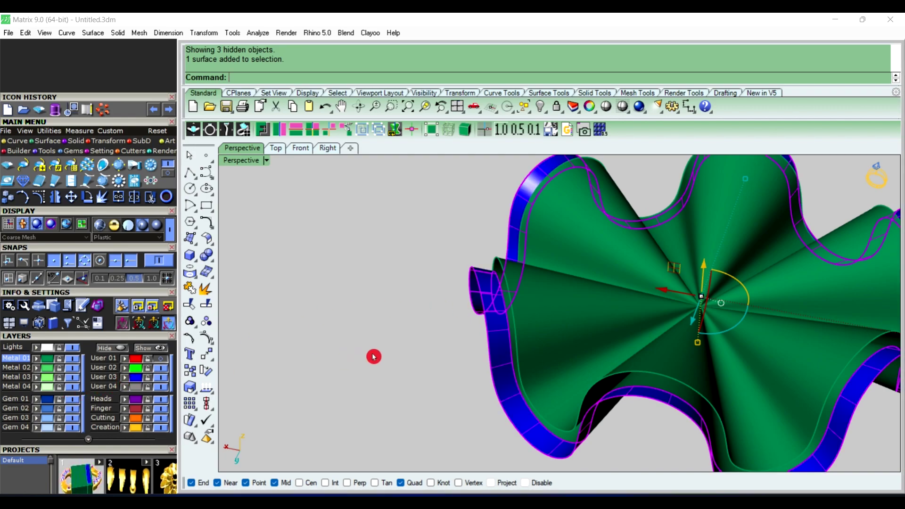
click(164, 383)
right_drag(349, 361, 363, 386)
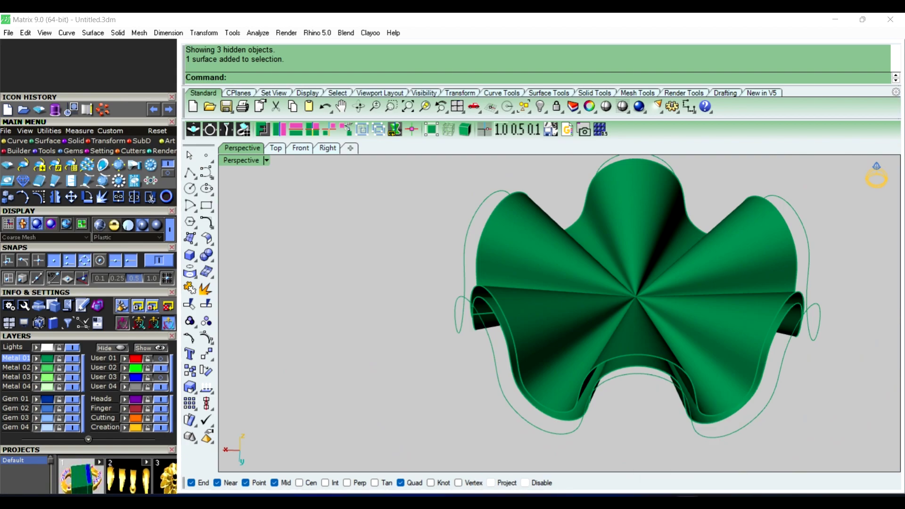
Step: Undo the last polyline and delete the leftover outline curve
key(ctrl+z)
click(452, 419)
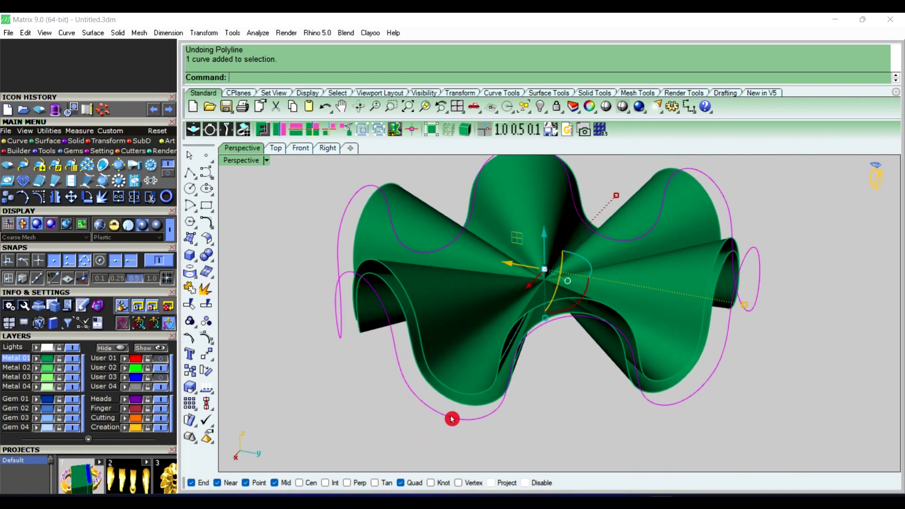
key(Delete)
mouse_move(452, 419)
right_down()
mouse_move(542, 392)
mouse_move(534, 376)
mouse_move(540, 260)
right_up()
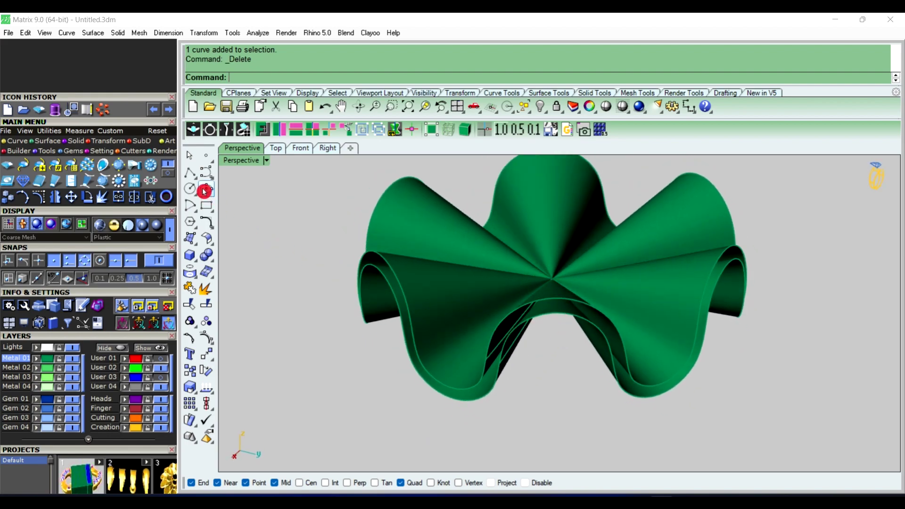
Step: Bridge the inner and outer rim edges at the front dip with a short polyline, then start Sweep2
click(190, 173)
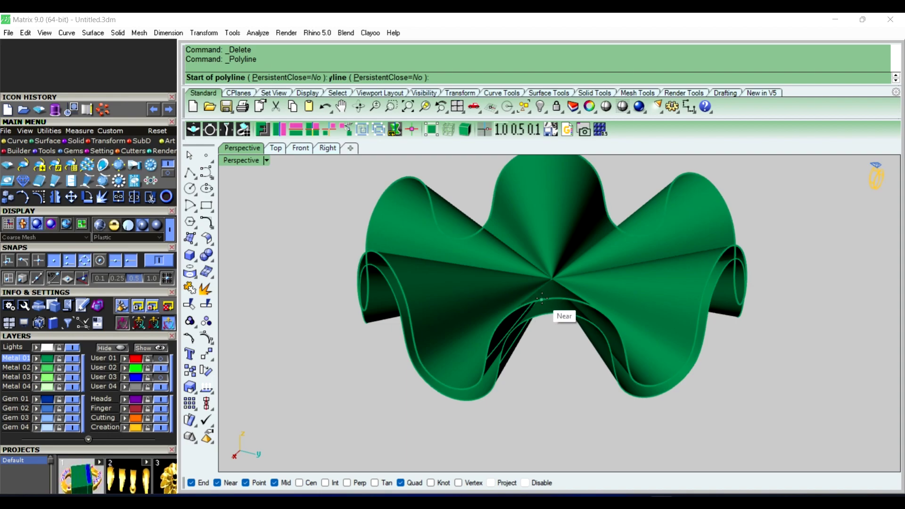
click(556, 302)
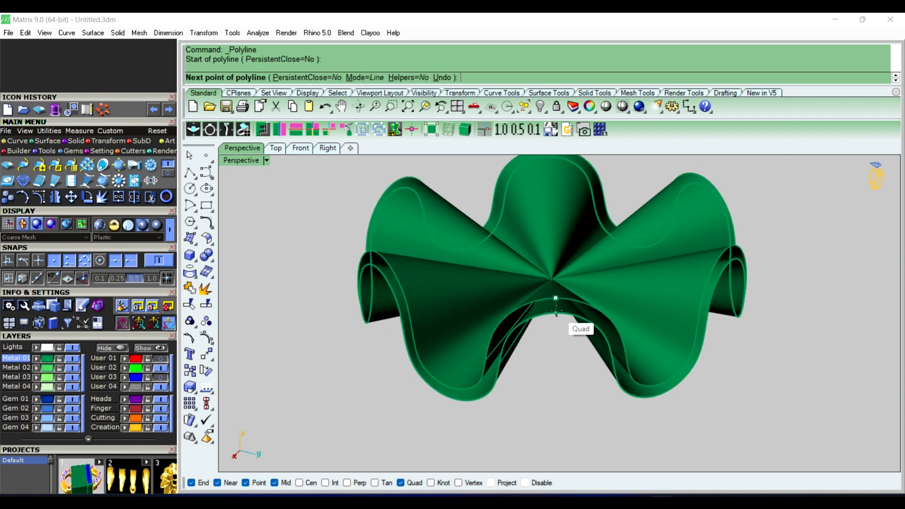
click(556, 311)
key(Return)
right_drag(547, 344, 558, 347)
text(Sw)
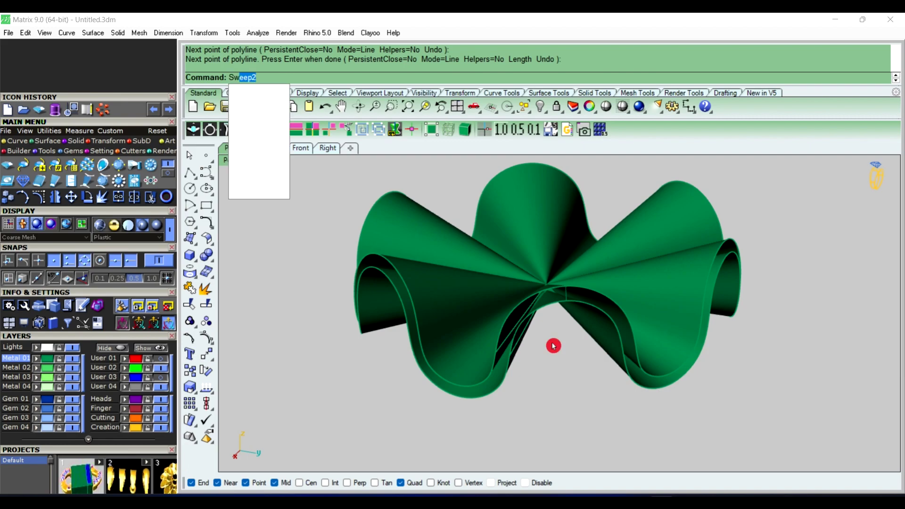
key(Return)
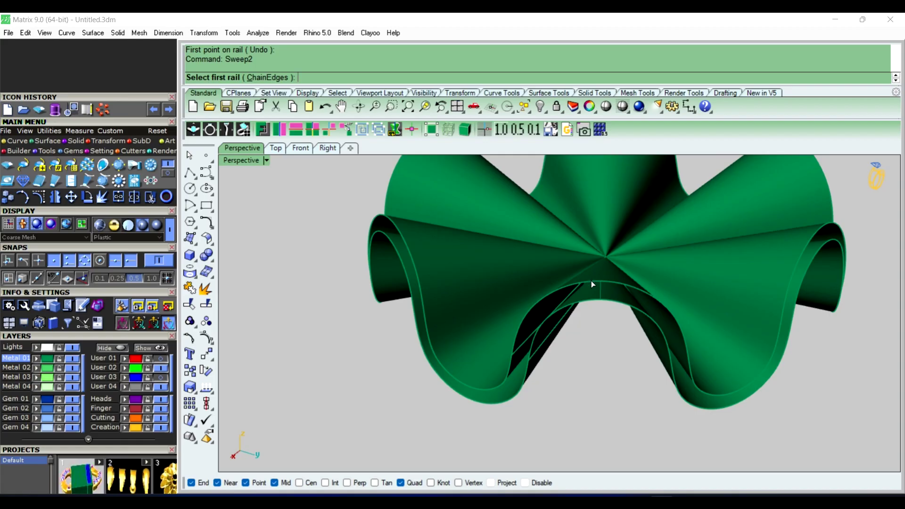
Step: Choose both wavy rim edges as Sweep2 rails and the short line as cross section
click(592, 283)
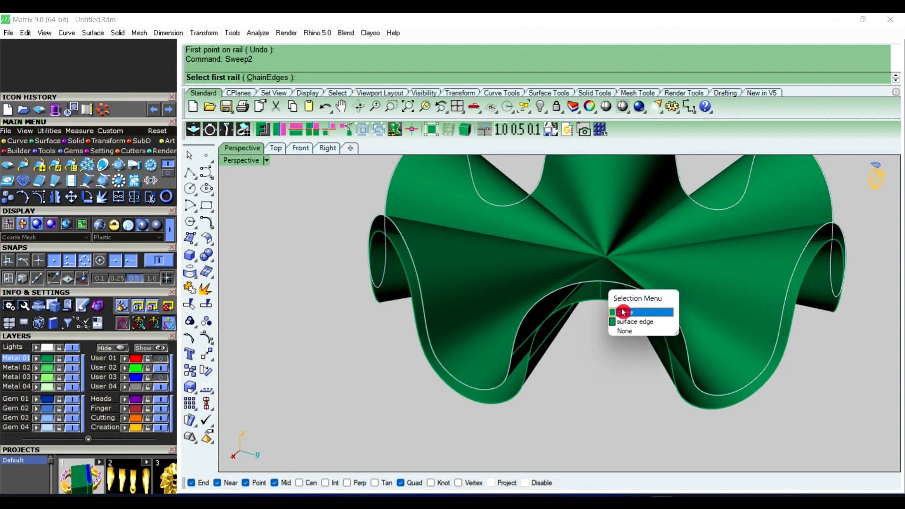
click(608, 312)
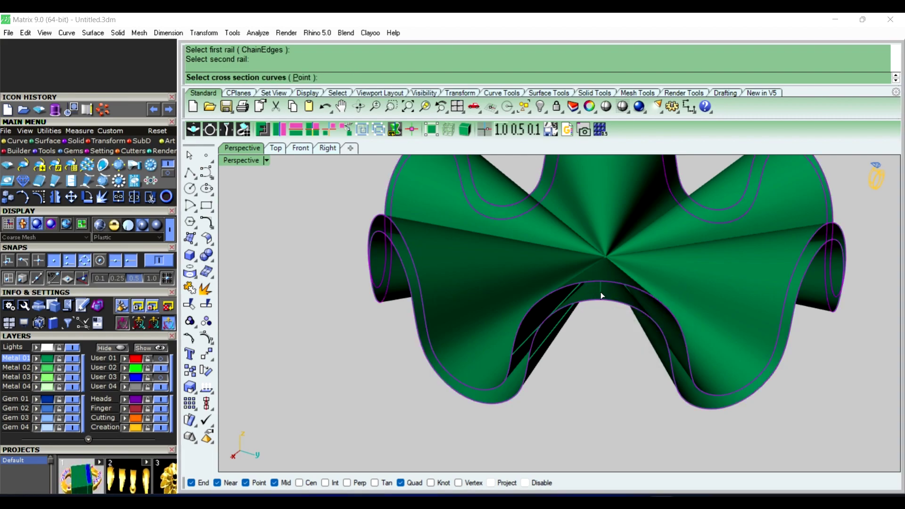
click(601, 292)
key(Return)
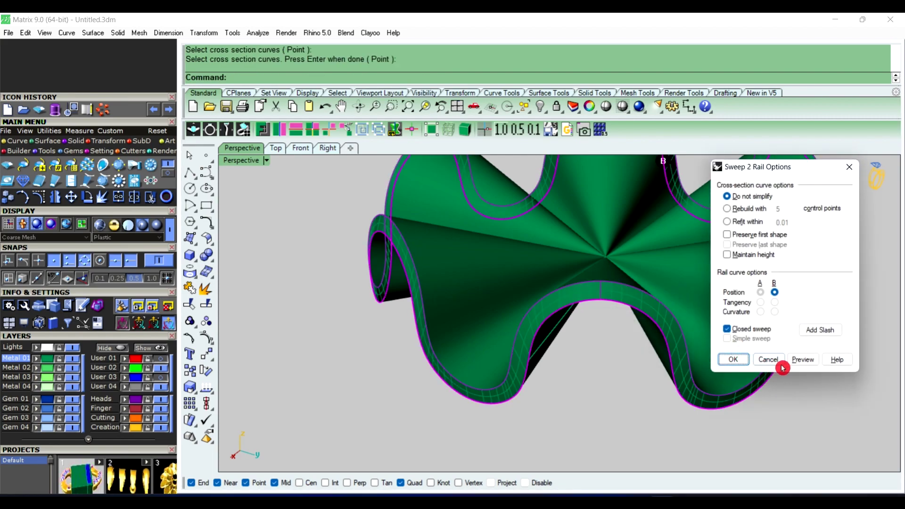
Step: Add alignment slashes with point pairs across the two rails
click(820, 330)
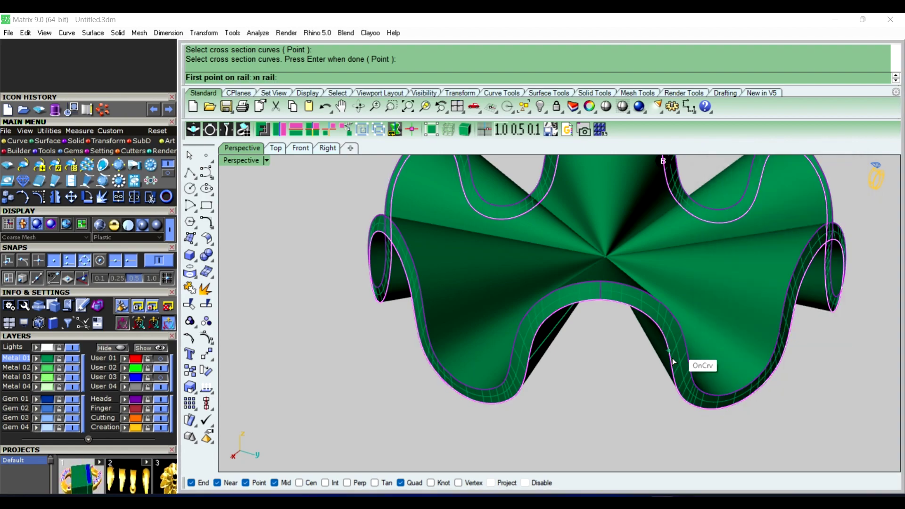
click(675, 361)
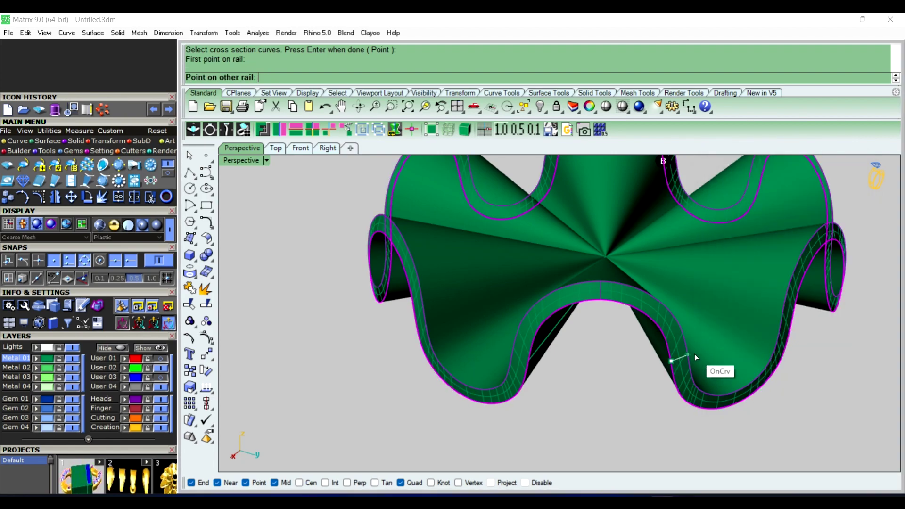
click(694, 357)
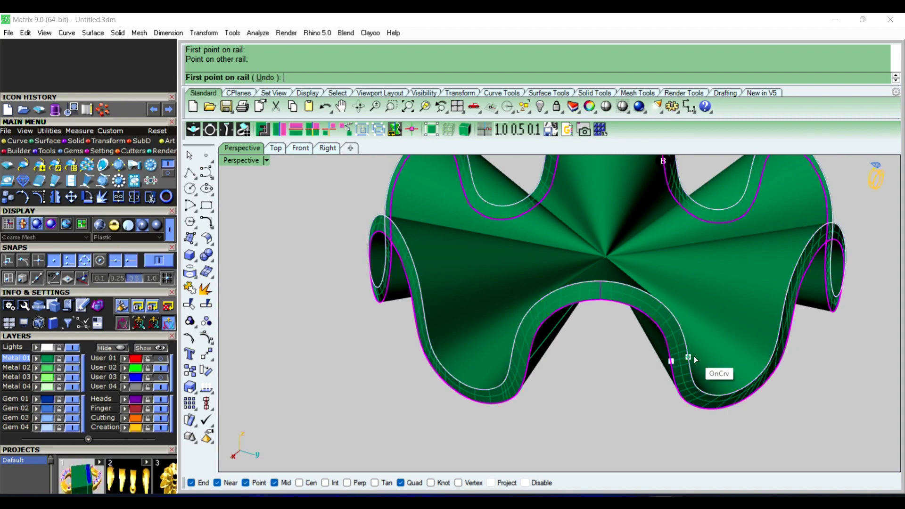
click(513, 355)
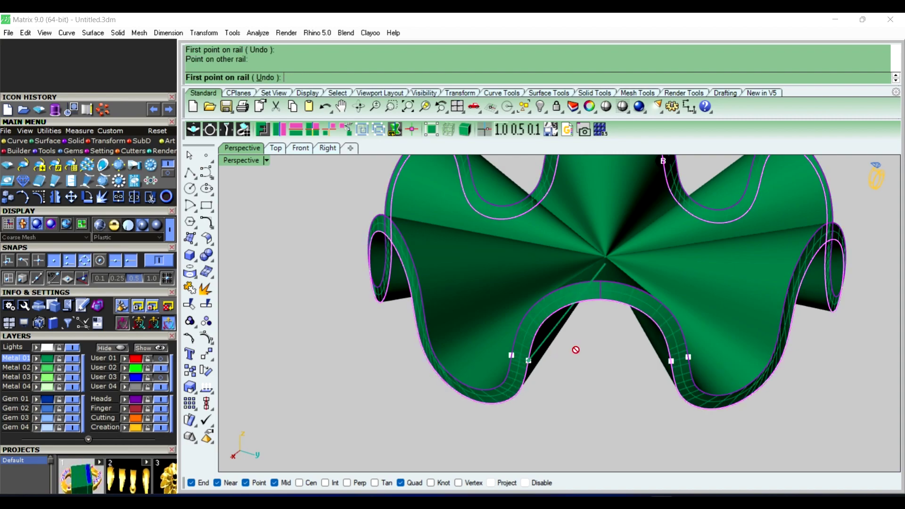
mouse_move(575, 349)
right_down()
mouse_move(595, 366)
mouse_move(471, 380)
mouse_move(555, 379)
right_up()
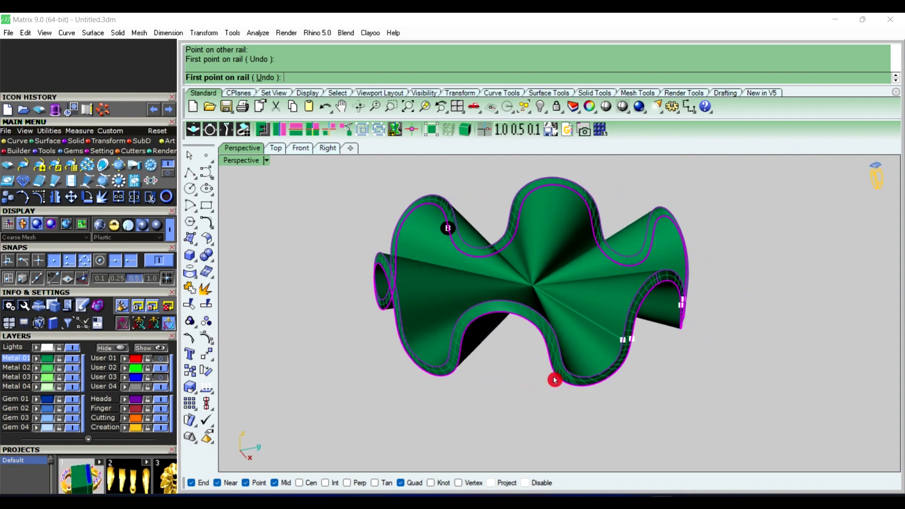
key(Return)
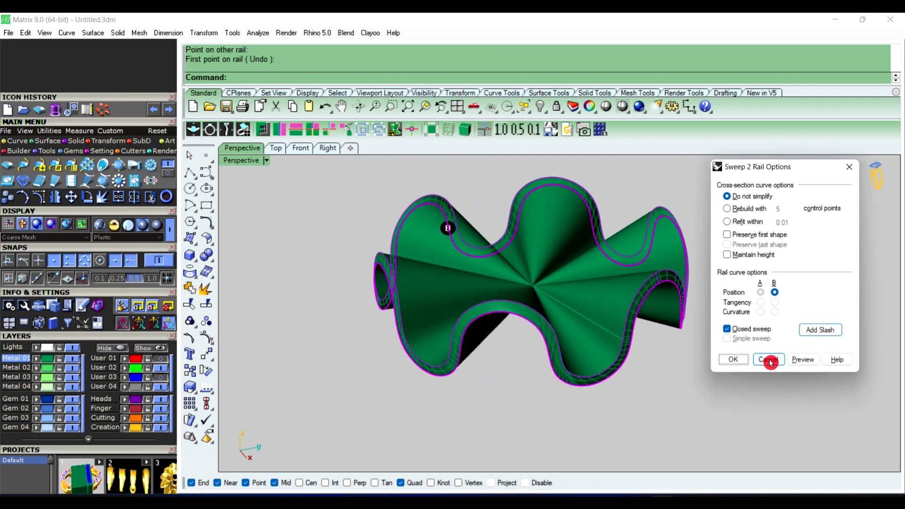
Step: Add slash point pairs across the two rails along the near and lower-left rim
click(819, 335)
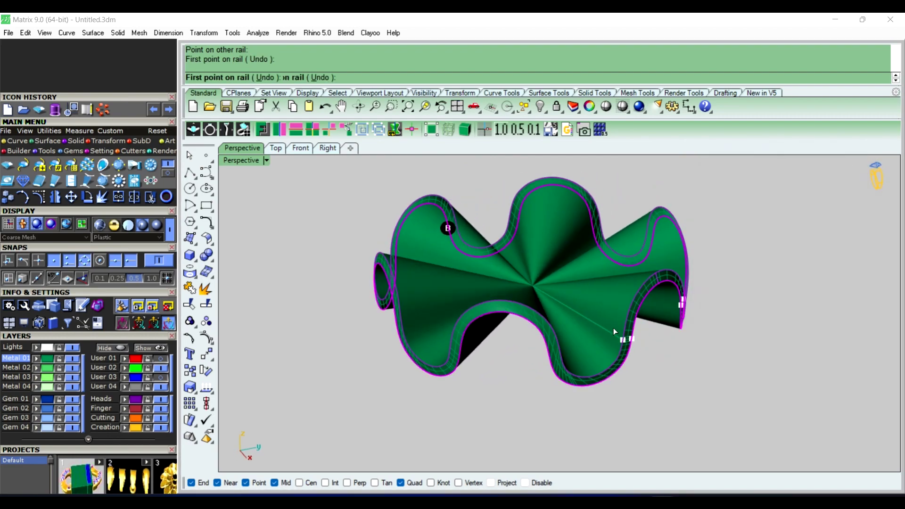
click(551, 345)
click(557, 345)
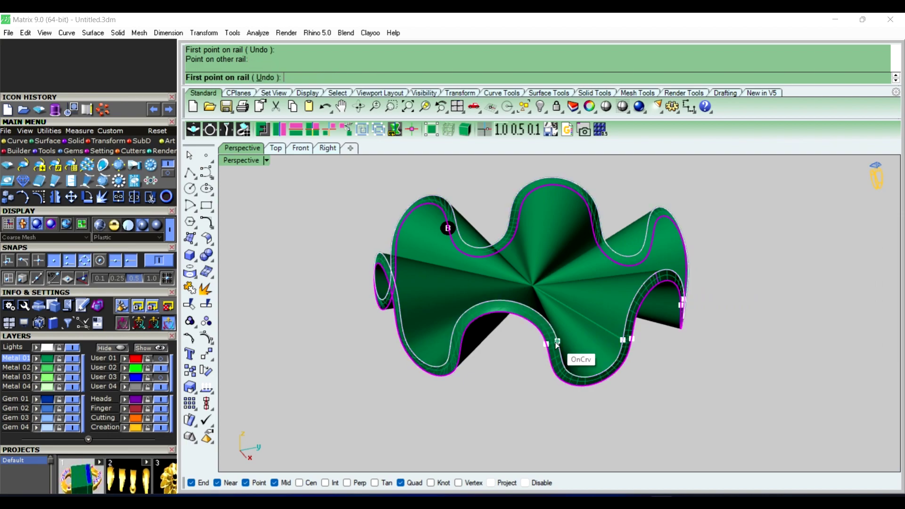
right_drag(506, 368, 522, 372)
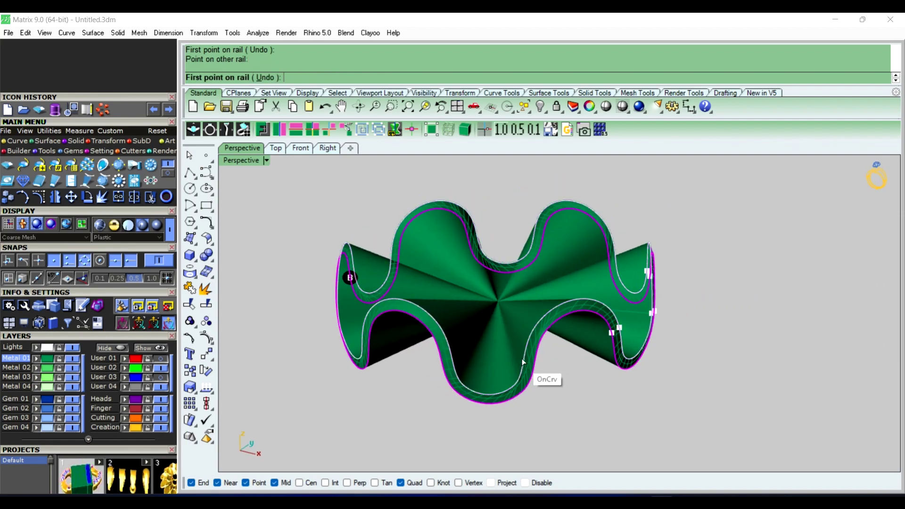
click(537, 358)
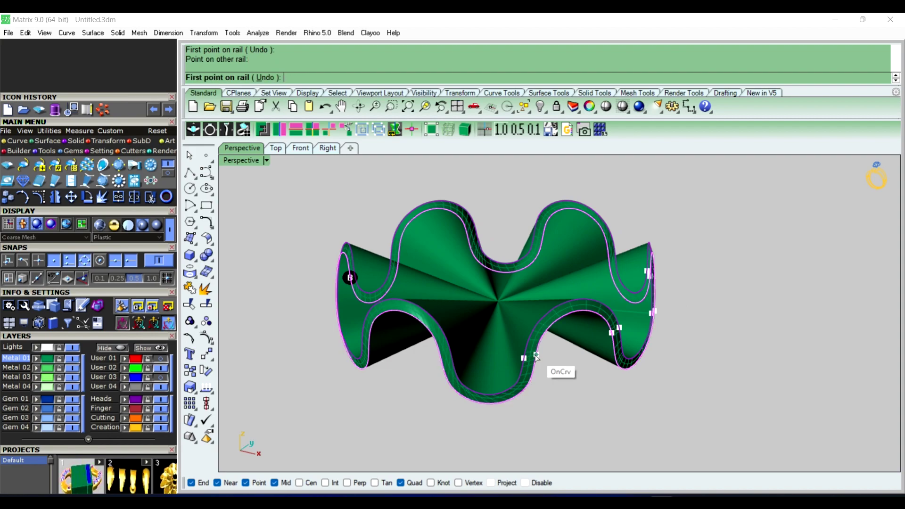
click(442, 363)
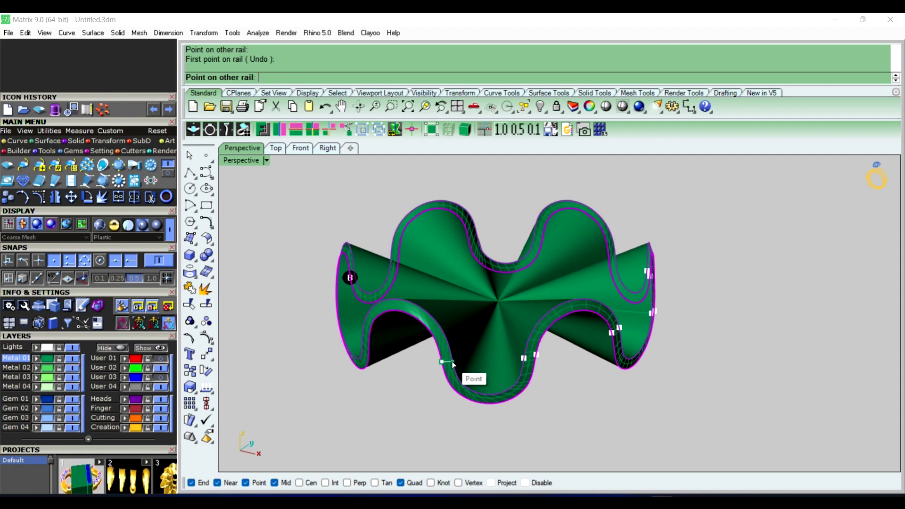
click(453, 364)
mouse_move(430, 374)
right_down()
mouse_move(479, 363)
mouse_move(488, 372)
right_up()
click(487, 373)
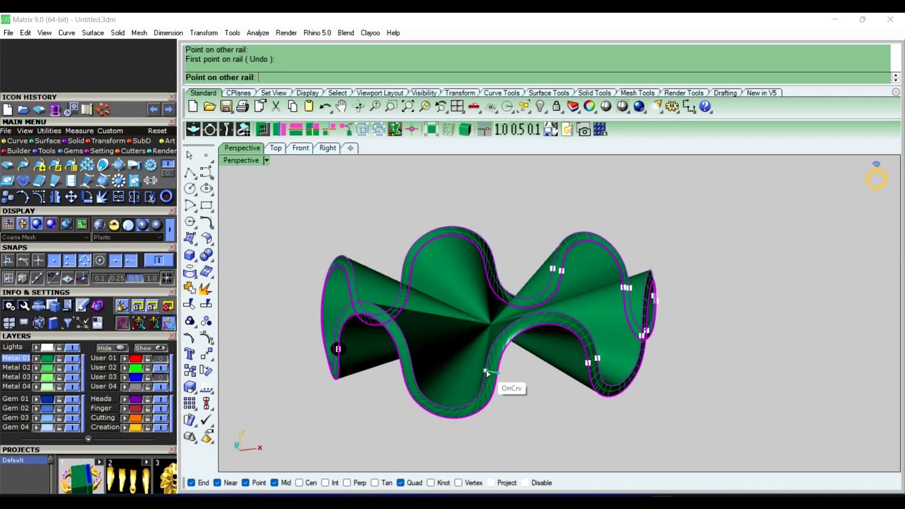
click(494, 374)
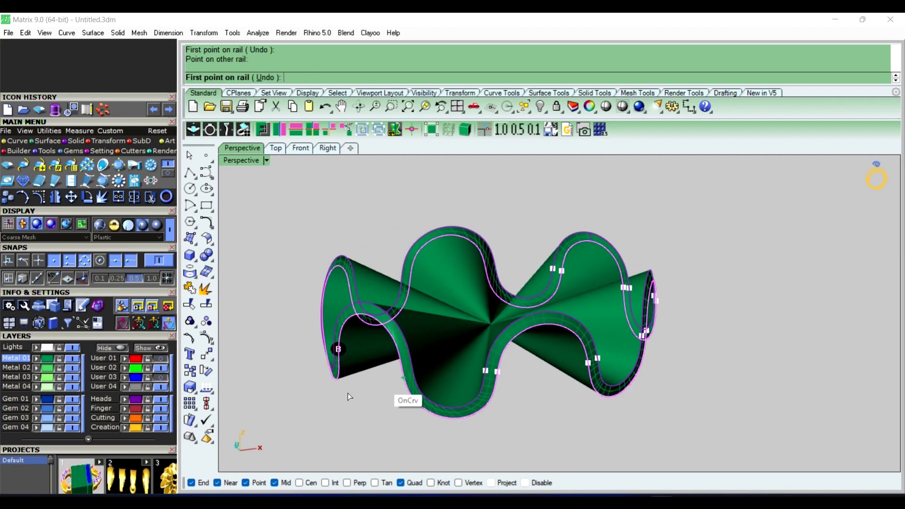
Step: Continue adding slash pairs across the front and remaining sides of the rim
right_drag(383, 395, 503, 398)
click(501, 394)
click(503, 399)
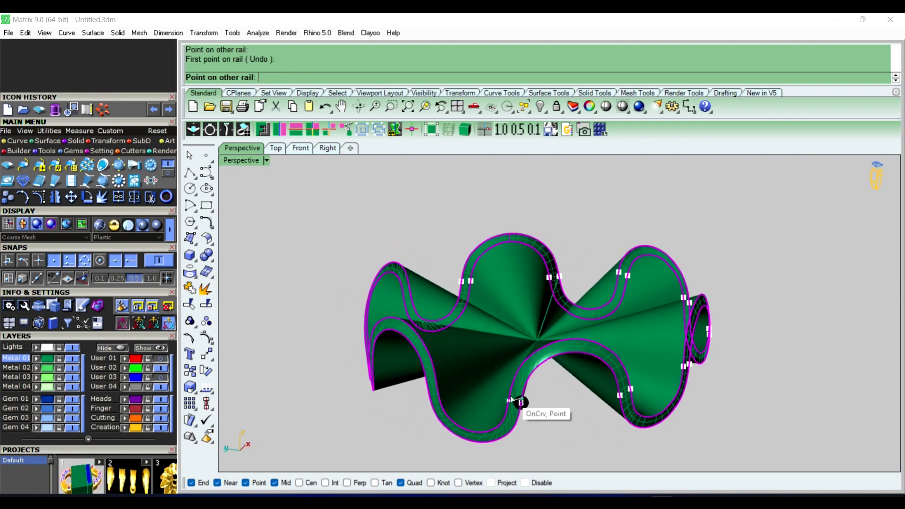
click(519, 403)
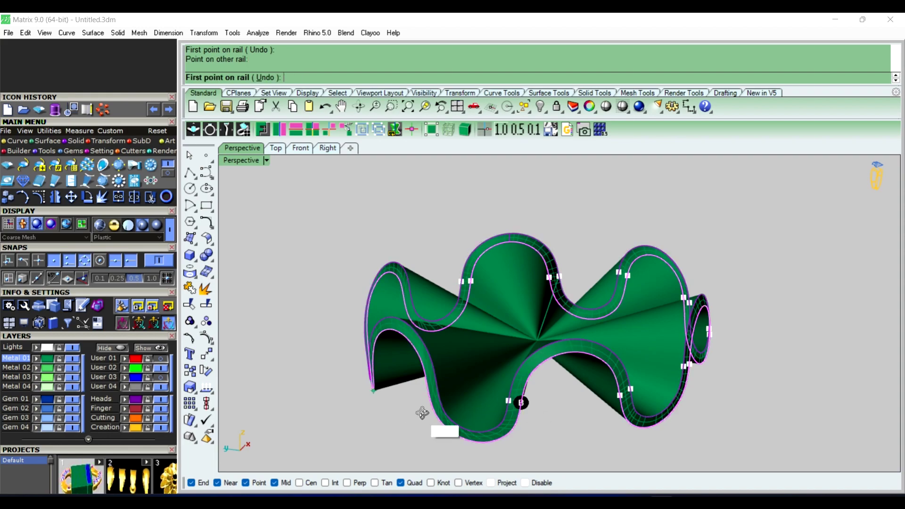
right_drag(422, 412, 436, 415)
click(532, 408)
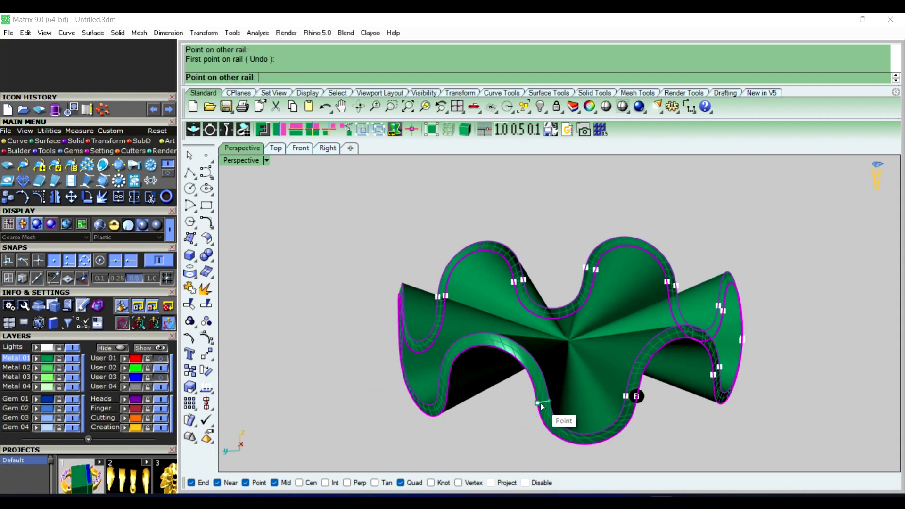
click(547, 405)
right_drag(500, 413, 528, 395)
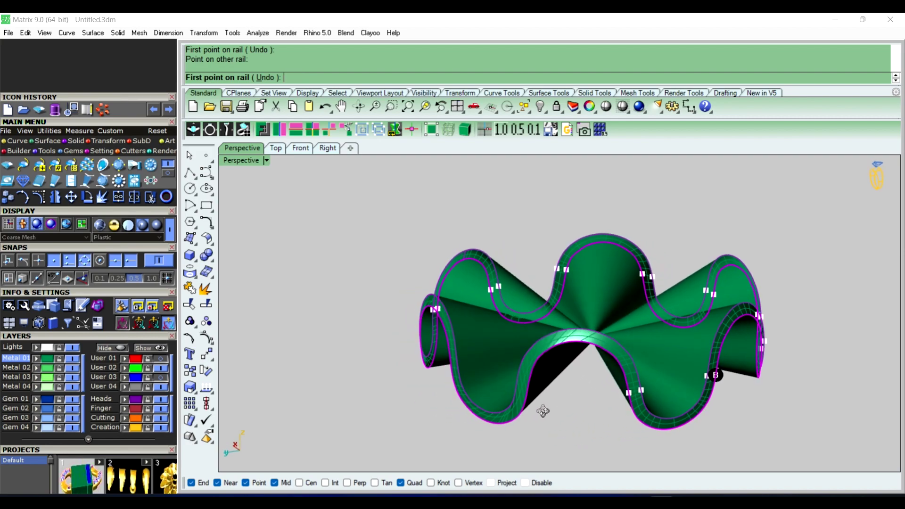
click(528, 395)
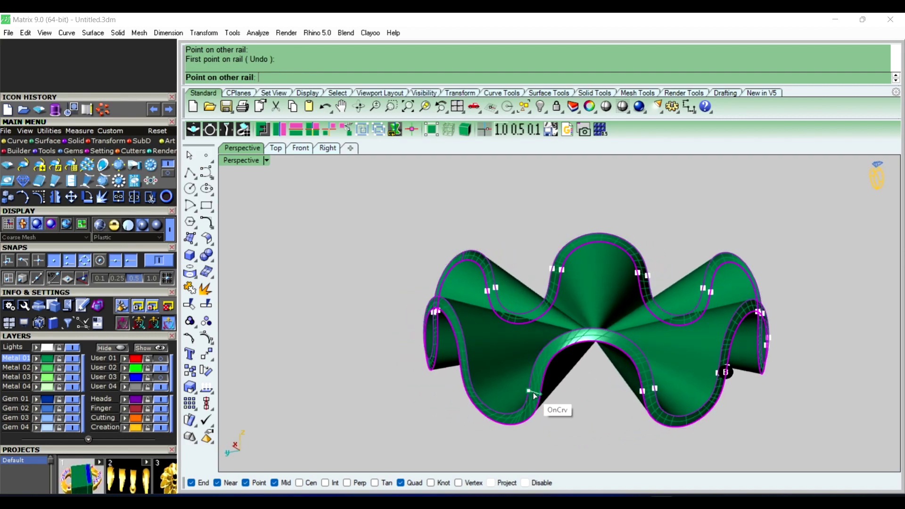
click(540, 394)
right_drag(422, 402, 519, 406)
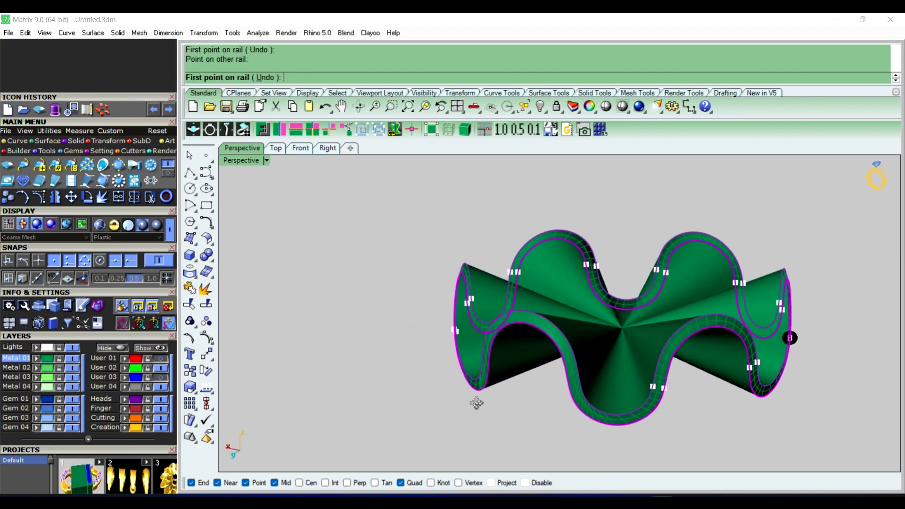
click(646, 390)
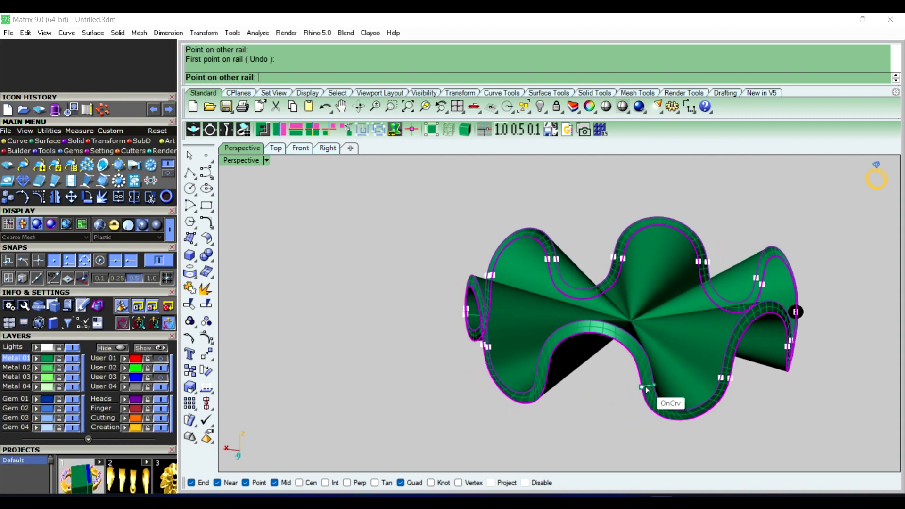
click(649, 388)
right_drag(582, 411, 610, 396)
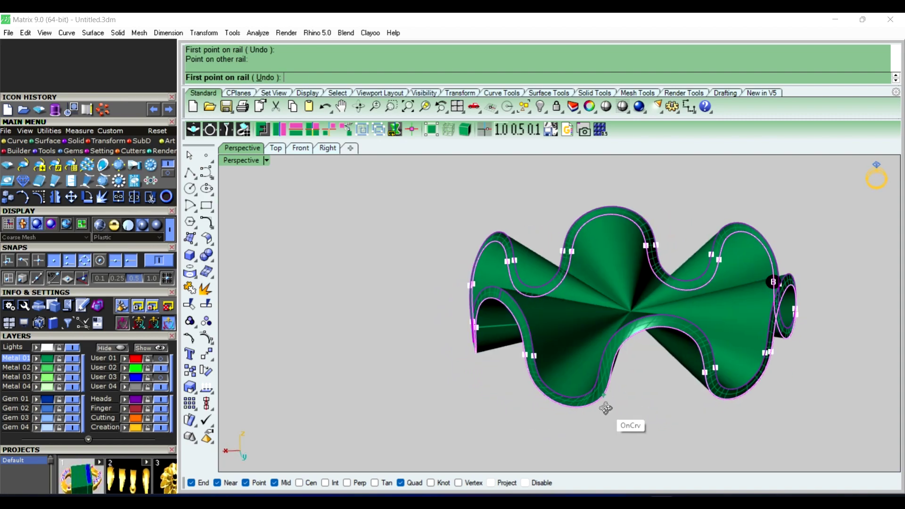
click(603, 387)
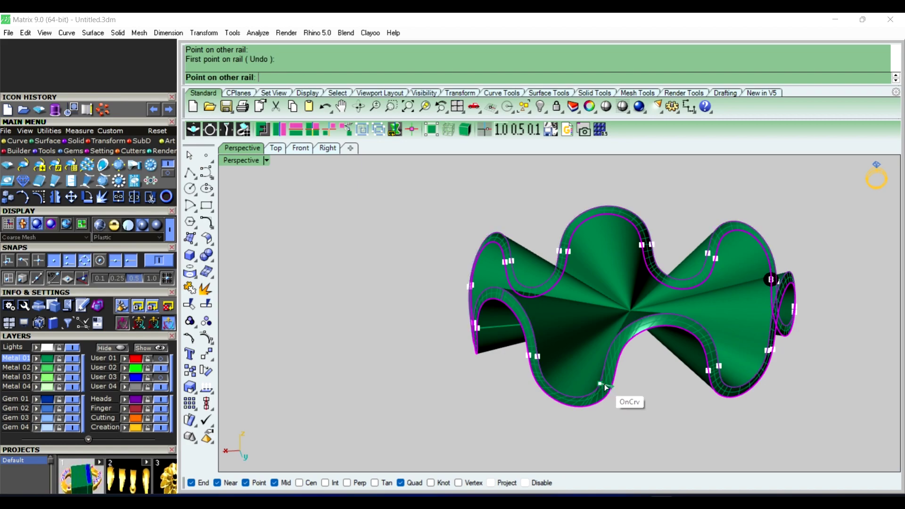
click(607, 387)
right_drag(471, 400, 638, 398)
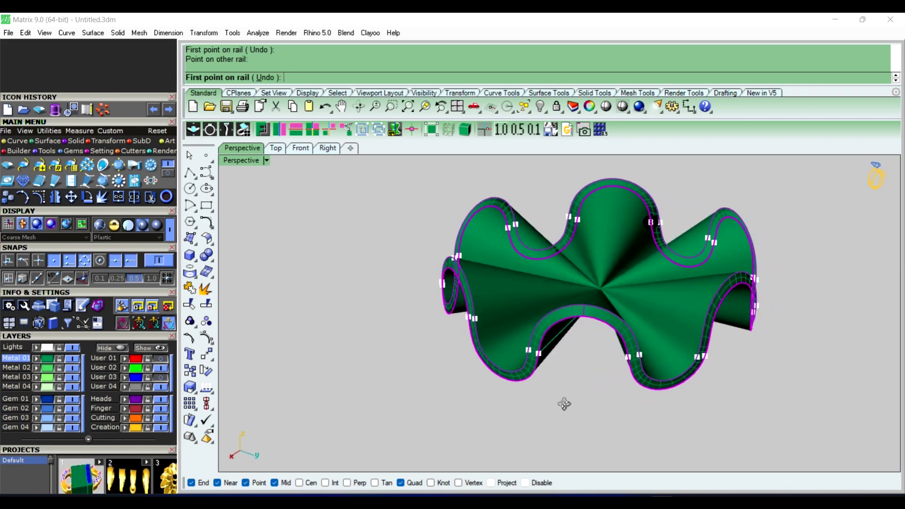
Step: Create the two-rail sweep and join the swept pieces into one closed polysurface
right_click(634, 395)
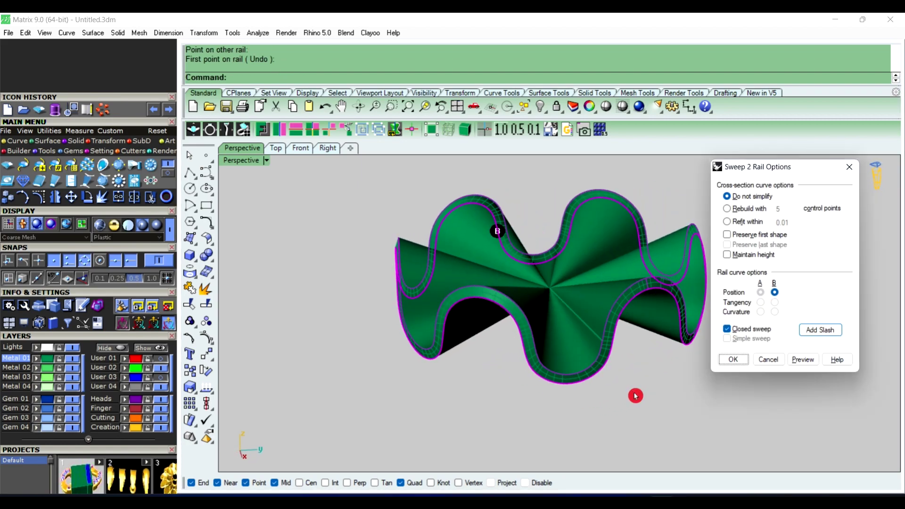
key(Return)
mouse_move(635, 395)
right_down()
mouse_move(448, 340)
mouse_move(505, 373)
mouse_move(432, 314)
right_up()
drag(385, 232, 554, 375)
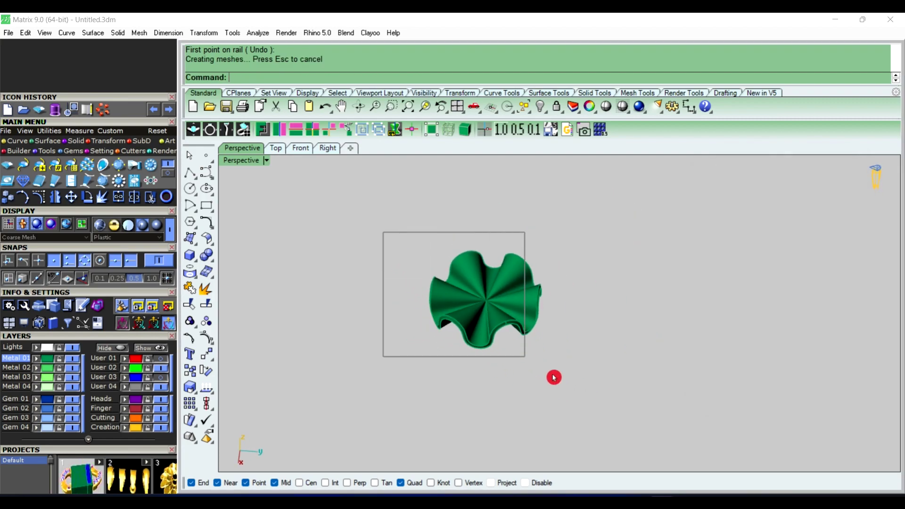
text(Jo)
key(Return)
right_click(595, 394)
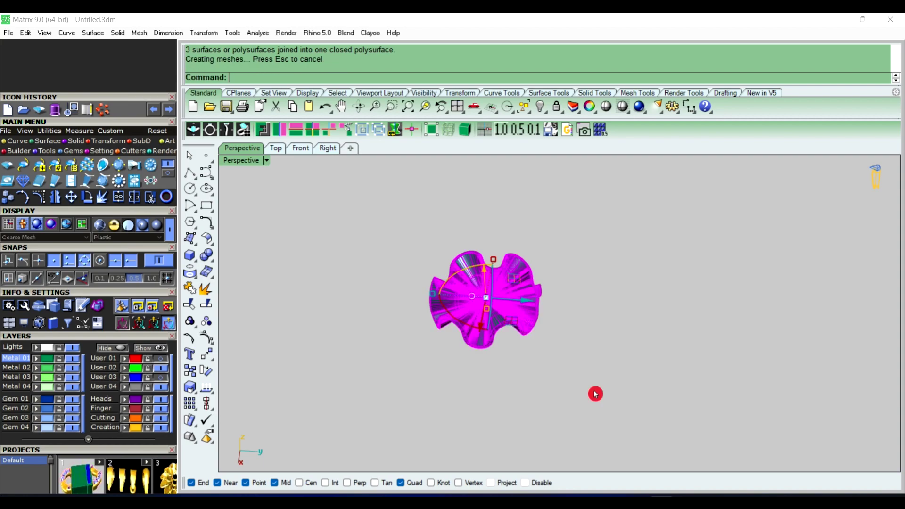
click(525, 355)
Step: Measure the joined solid's volume: 870.556 cubic millimetres
click(502, 325)
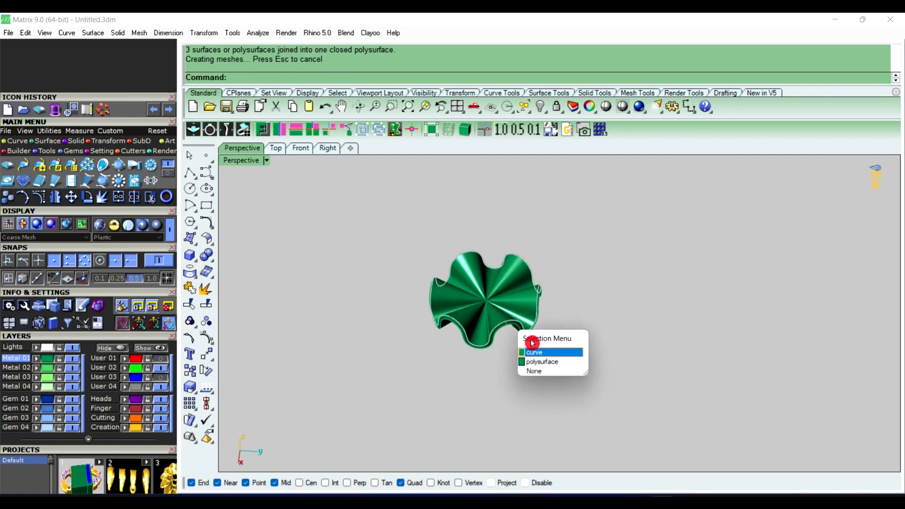
click(521, 303)
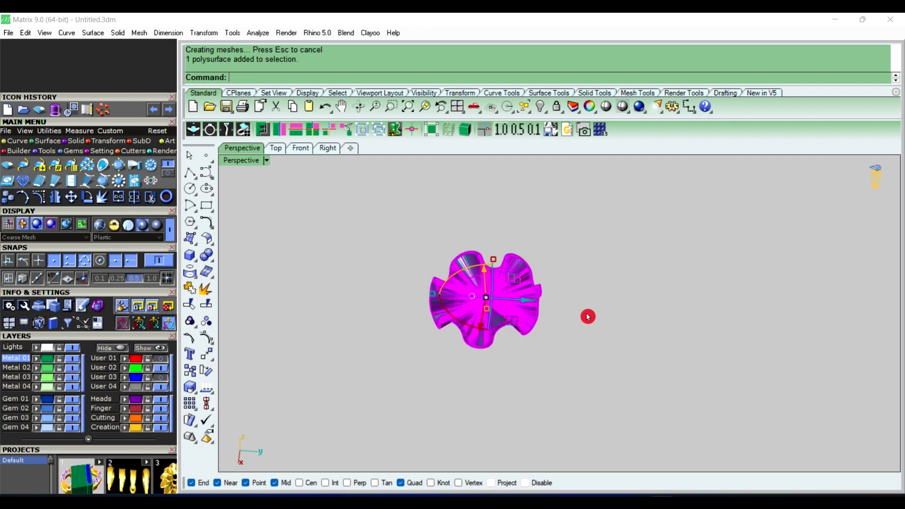
text(Vo)
key(Return)
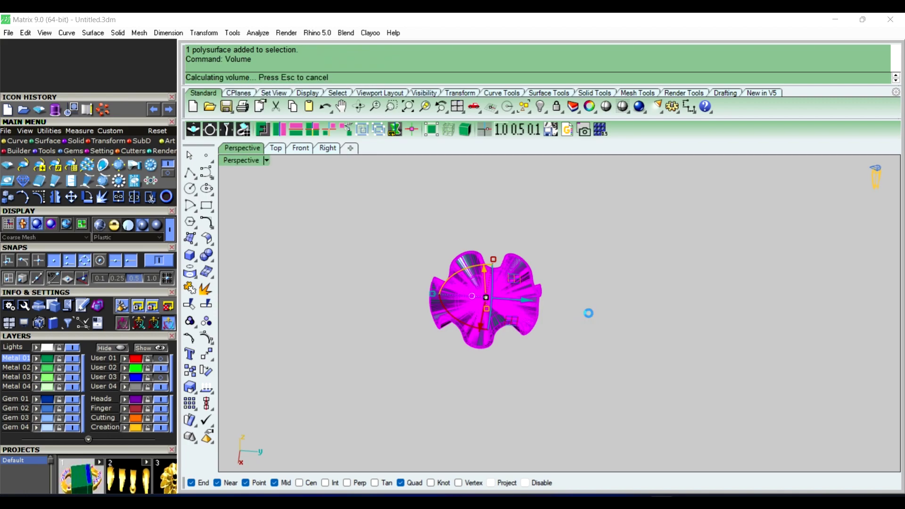
click(591, 317)
mouse_move(595, 311)
right_down()
mouse_move(471, 287)
mouse_move(500, 245)
mouse_move(509, 297)
right_up()
text(Sel)
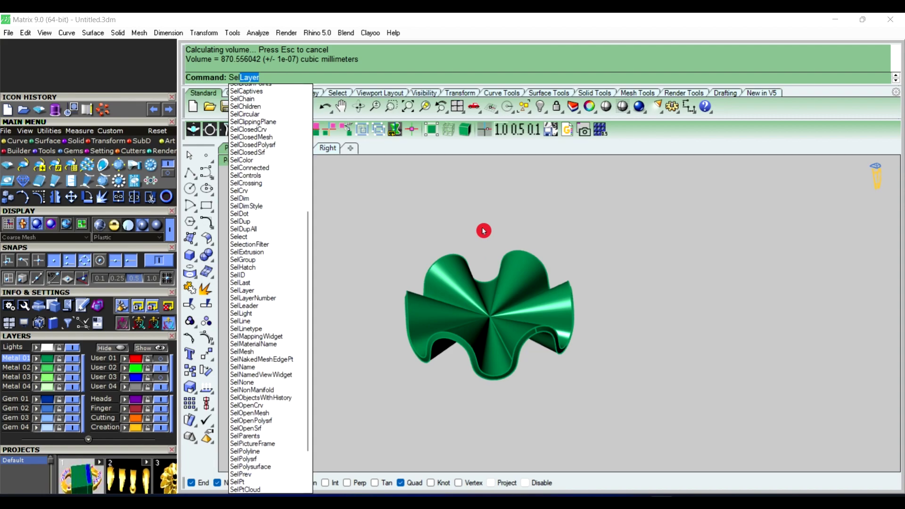
Step: Delete all curves with SelCrv and turn the blue User 03 layer back on
text(C)
key(Return)
key(Delete)
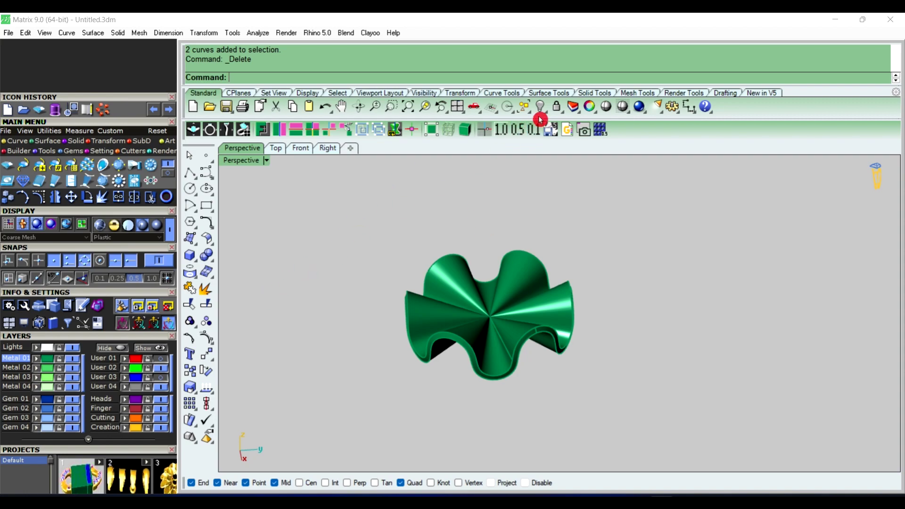
click(164, 379)
mouse_move(434, 319)
right_down()
mouse_move(411, 311)
mouse_move(378, 319)
right_up()
Step: Offset the blue rim surface by 1.5, then undo the open offset
click(372, 320)
text(Off)
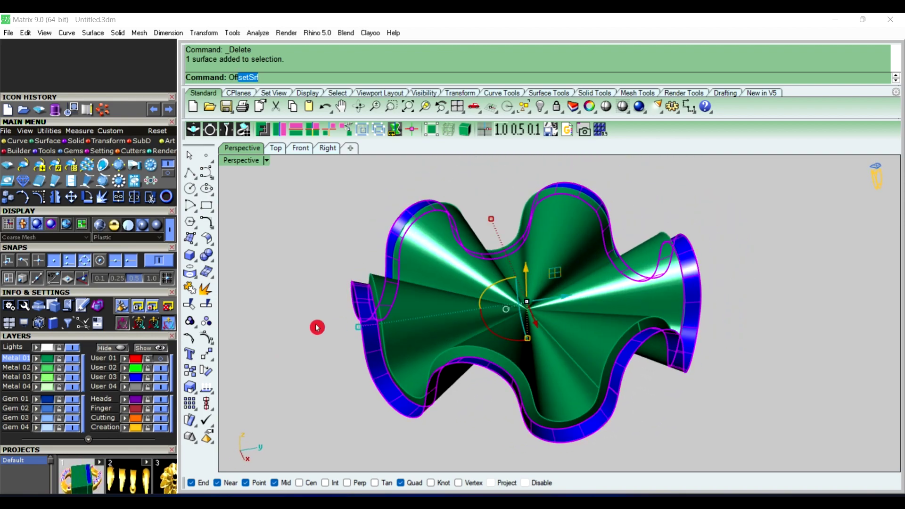
right_click(317, 327)
text(1.5)
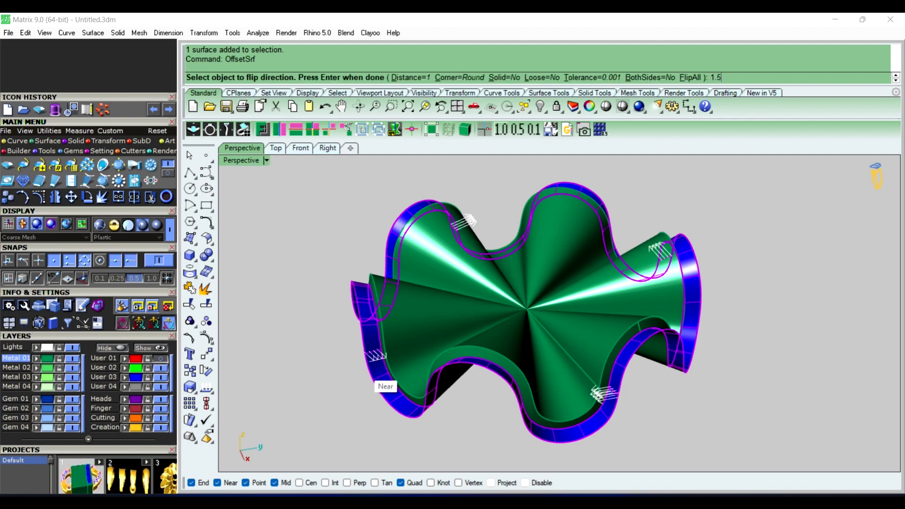
key(Return)
right_click(362, 368)
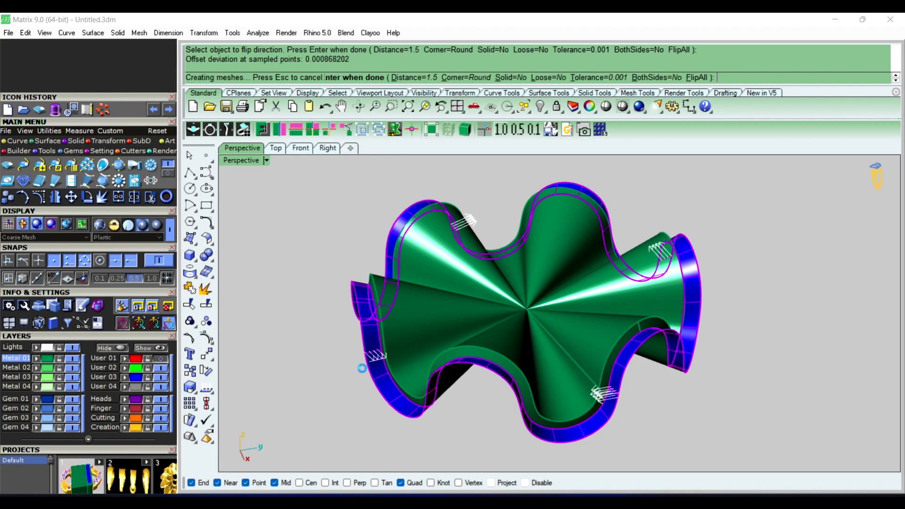
click(354, 380)
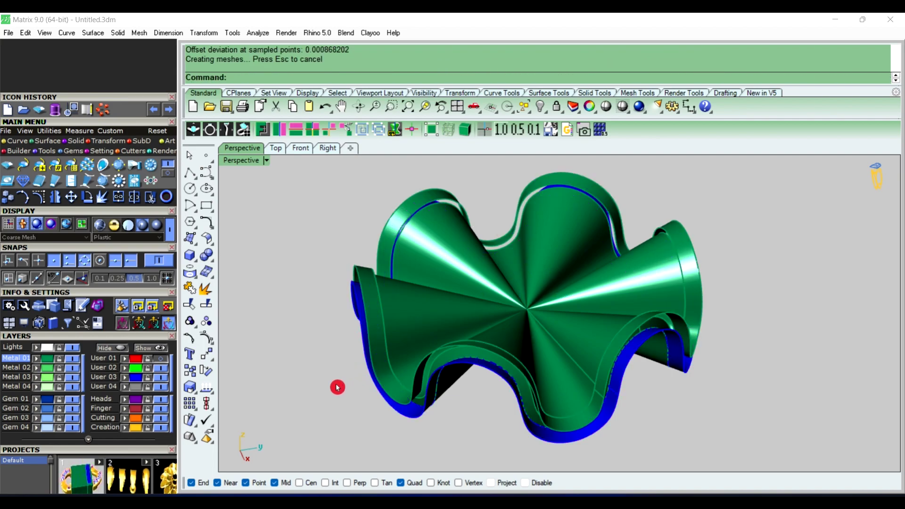
key(ctrl+z)
Step: Re-run OffsetSrf at 1.5 with Solid=Yes to create a solid shell
key(Return)
click(380, 357)
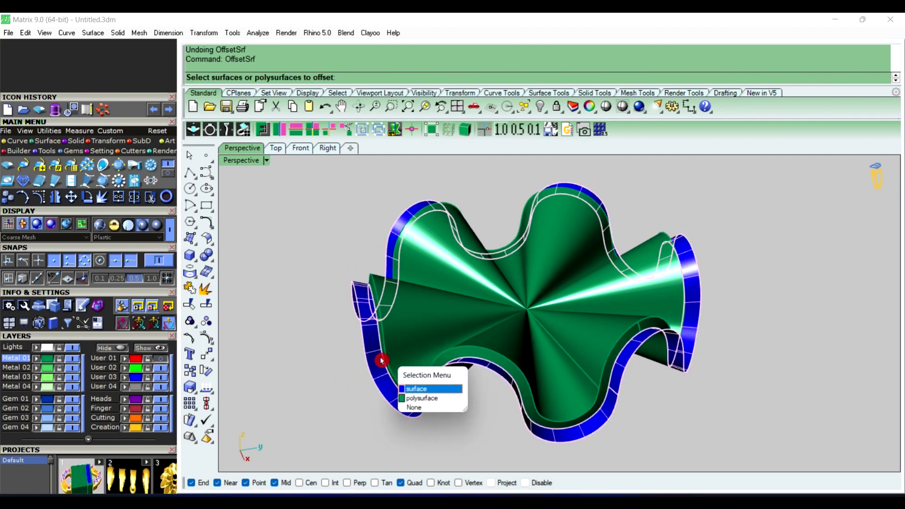
click(408, 388)
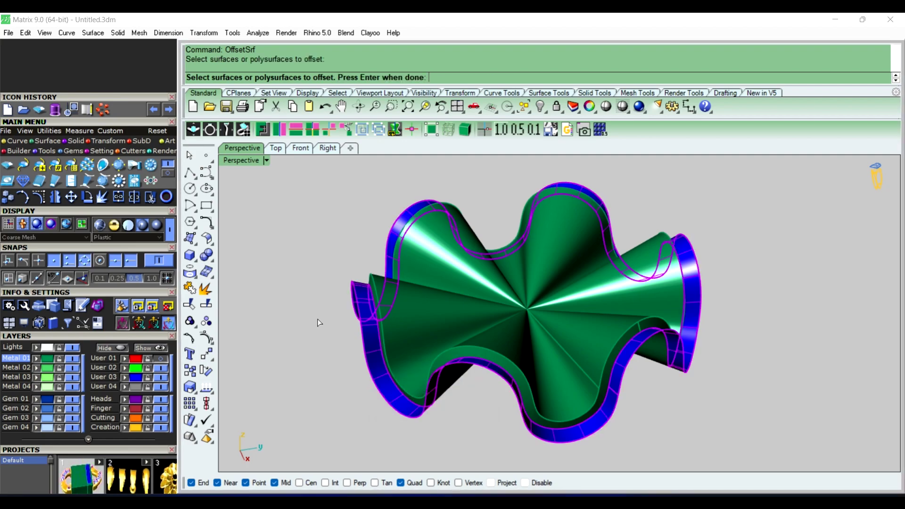
key(Return)
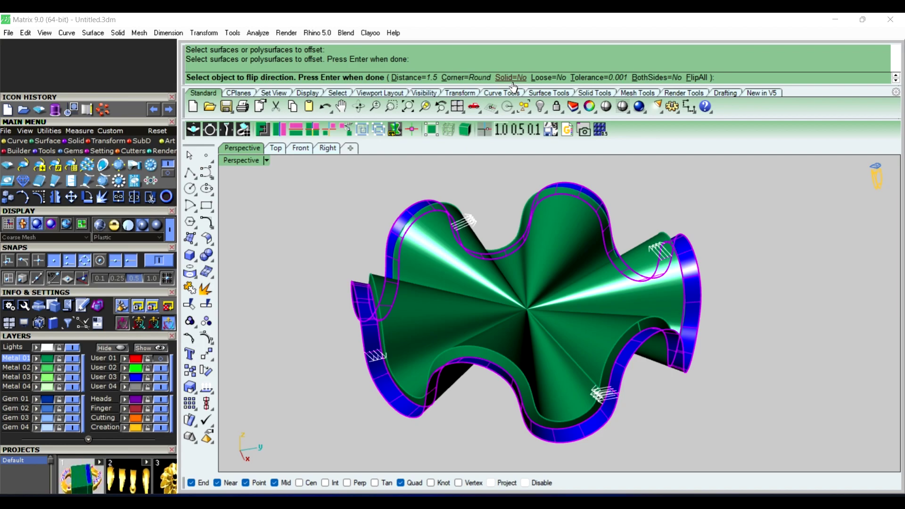
click(512, 80)
right_click(307, 261)
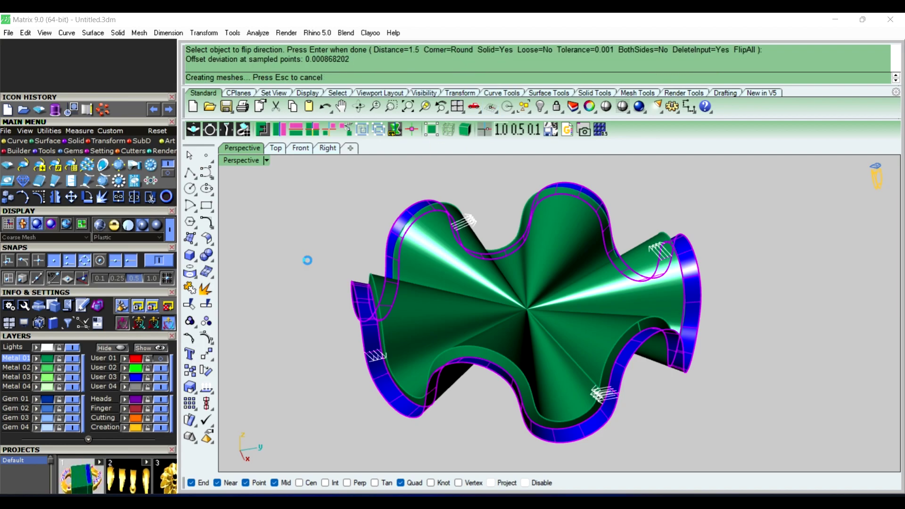
Step: Move the solid shell onto the green Metal 01 layer, then deselect it
mouse_move(431, 295)
right_down()
mouse_move(361, 293)
mouse_move(527, 317)
mouse_move(371, 321)
mouse_move(349, 365)
mouse_move(555, 251)
mouse_move(604, 242)
mouse_move(535, 373)
mouse_move(421, 326)
right_up()
click(423, 325)
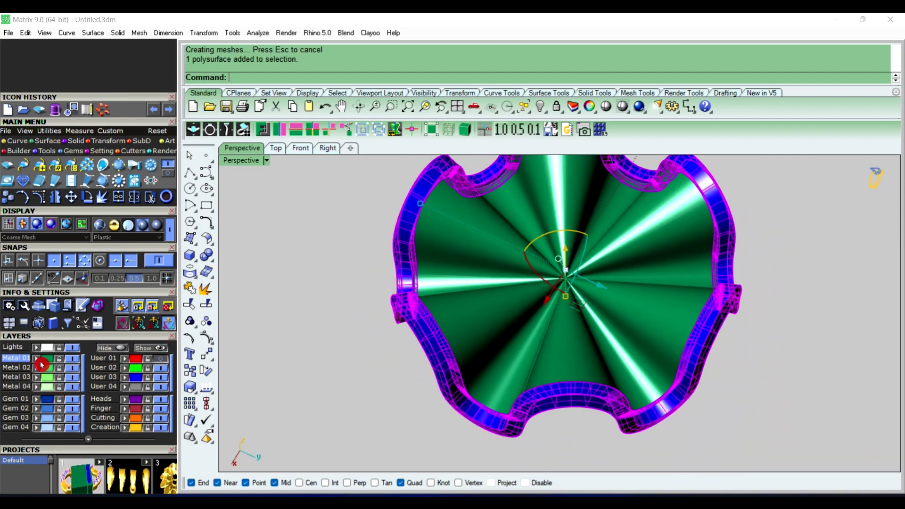
click(68, 363)
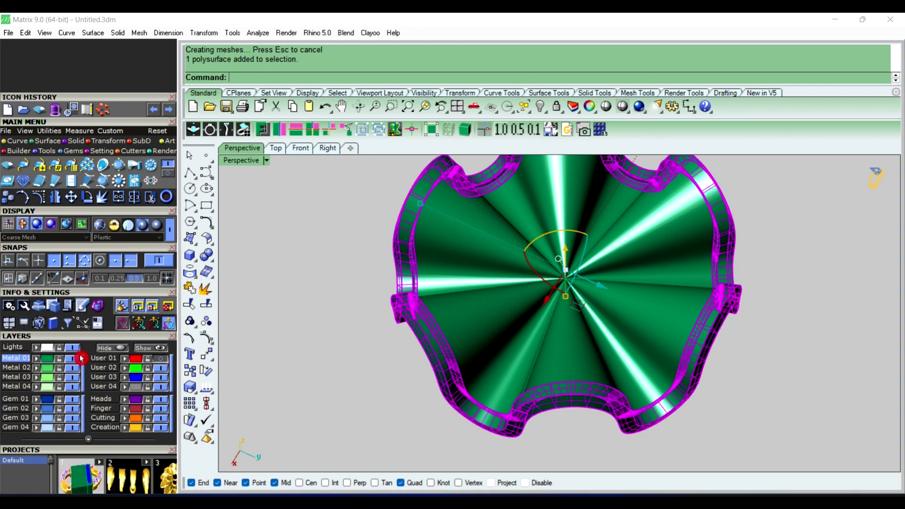
click(256, 349)
Step: Orbit to a side view of the shell and start the FilletEdge command
mouse_move(461, 361)
right_down()
mouse_move(394, 318)
mouse_move(521, 303)
mouse_move(501, 292)
mouse_move(511, 283)
mouse_move(406, 310)
mouse_move(426, 377)
mouse_move(442, 370)
mouse_move(326, 383)
right_up()
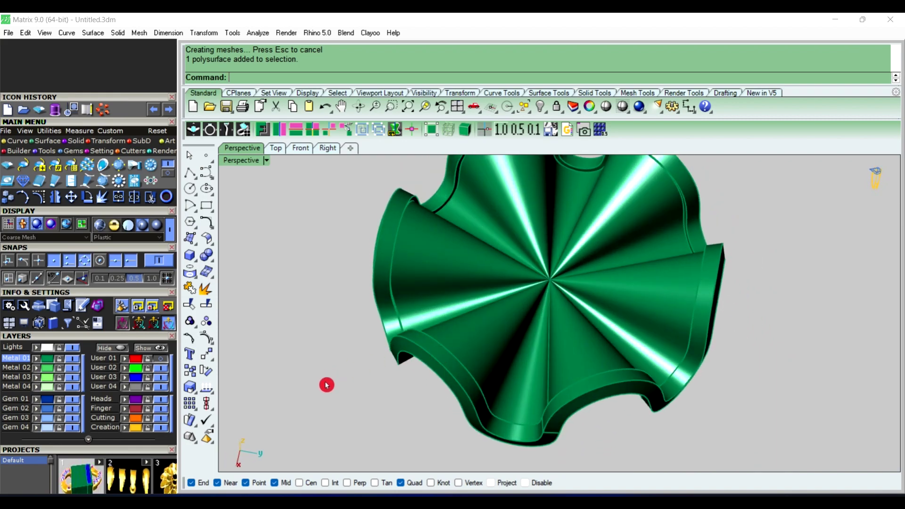
right_drag(424, 416, 398, 379)
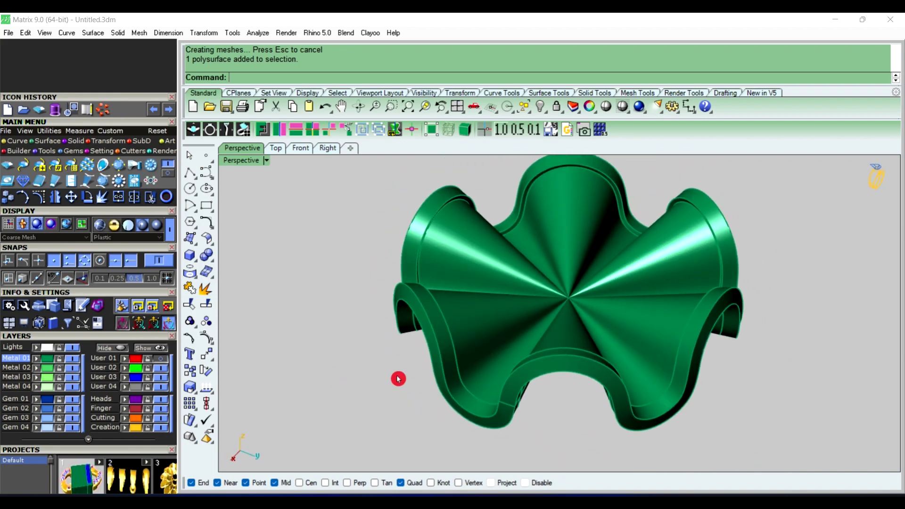
right_click(398, 379)
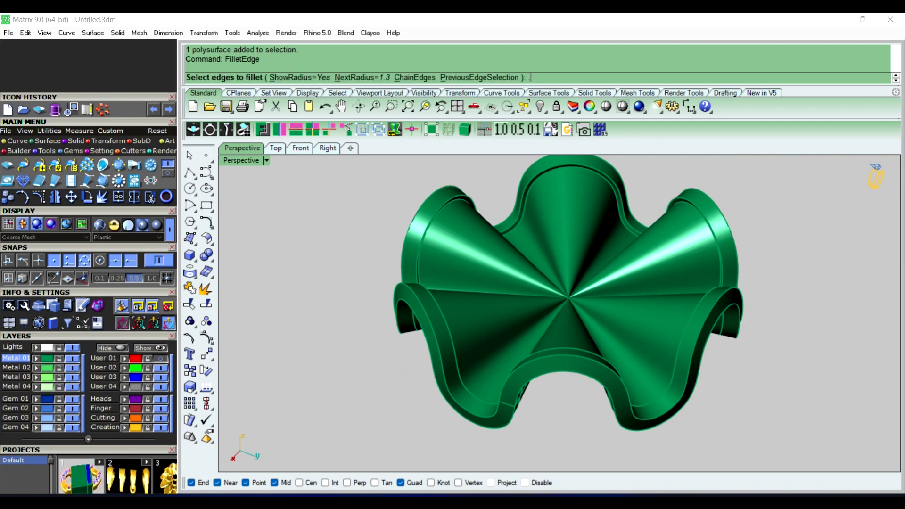
text(1)
Step: Fillet the shell's edge chain at radius 0.1
right_click(398, 379)
scroll(429, 326, up, 3)
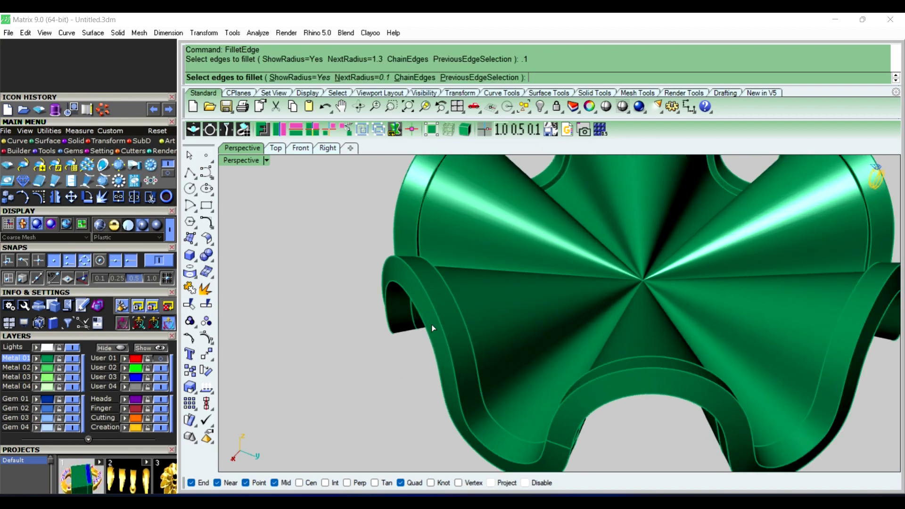
click(438, 329)
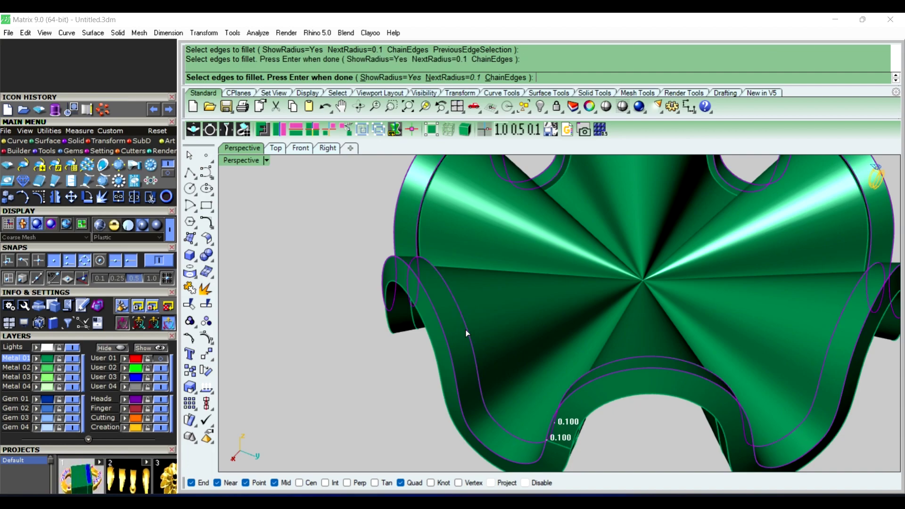
right_click(381, 335)
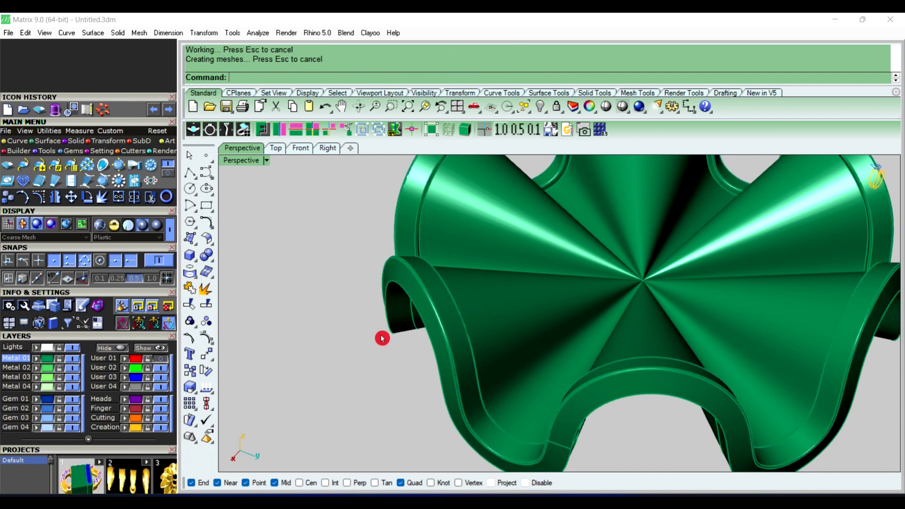
Step: Orbit around the shell to inspect the rounded rim edges from several angles
mouse_move(383, 339)
right_down()
mouse_move(392, 319)
mouse_move(317, 358)
mouse_move(459, 301)
mouse_move(416, 331)
mouse_move(354, 333)
mouse_move(379, 349)
right_up()
mouse_move(576, 234)
right_down()
mouse_move(580, 321)
mouse_move(544, 193)
right_up()
mouse_move(494, 229)
right_down()
mouse_move(491, 222)
mouse_move(485, 313)
mouse_move(585, 258)
mouse_move(541, 279)
mouse_move(559, 347)
mouse_move(466, 327)
mouse_move(561, 328)
mouse_move(499, 320)
mouse_move(487, 295)
mouse_move(522, 311)
mouse_move(503, 283)
mouse_move(547, 297)
mouse_move(541, 270)
mouse_move(528, 263)
right_up()
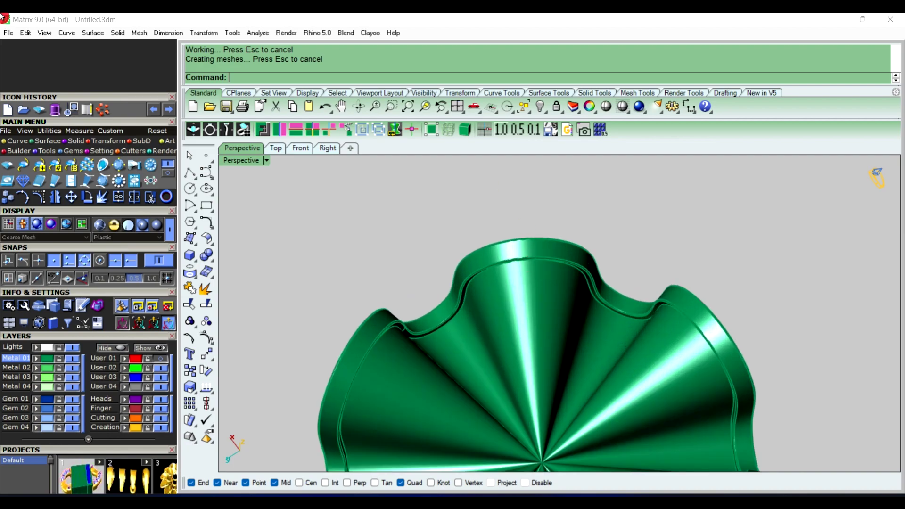
Step: Show the Top view in Plastic display and turn on the red User 01 guide lines
click(273, 150)
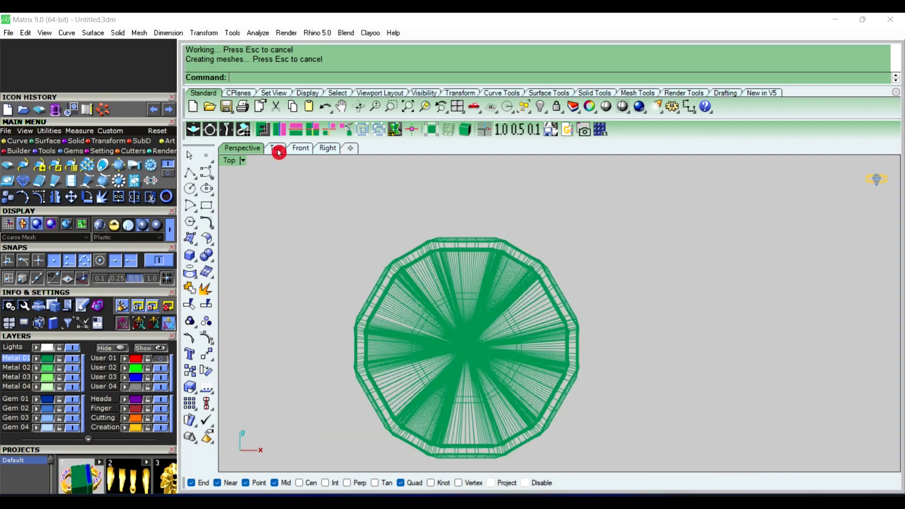
click(243, 162)
click(298, 281)
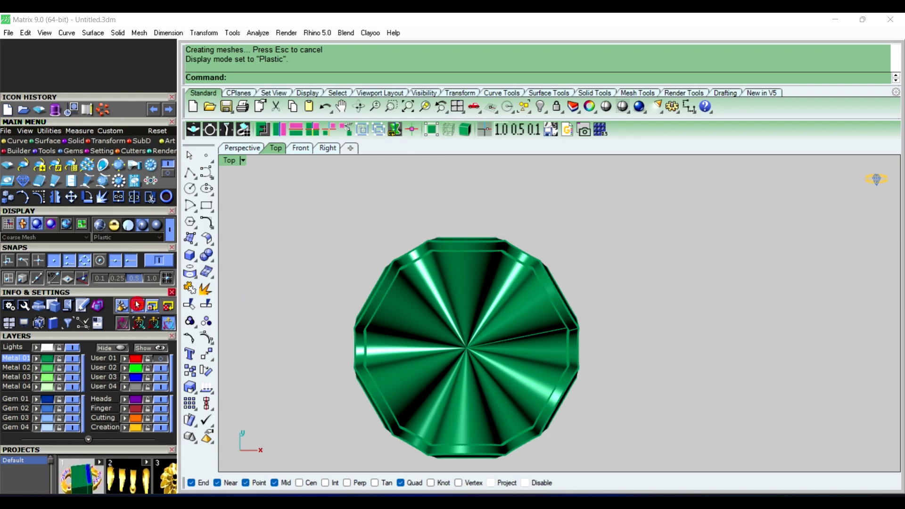
click(163, 363)
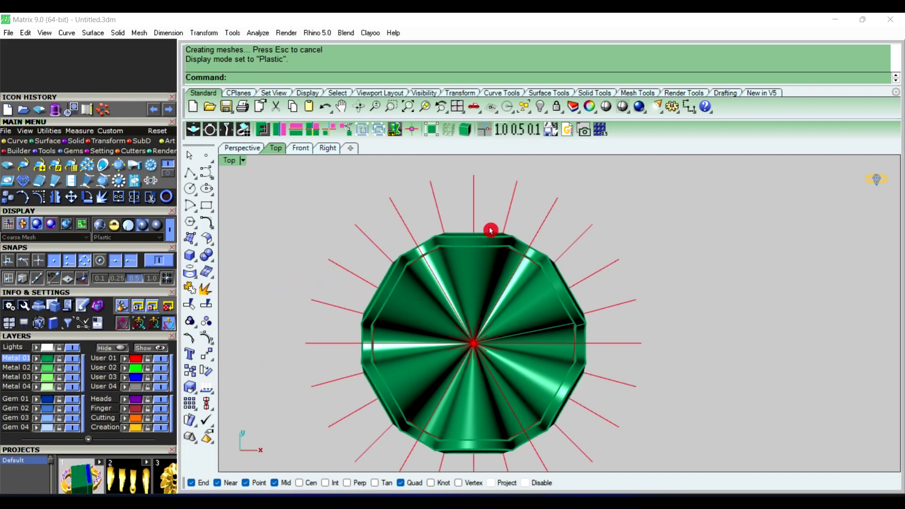
scroll(483, 233, up, 5)
scroll(467, 245, up, 1)
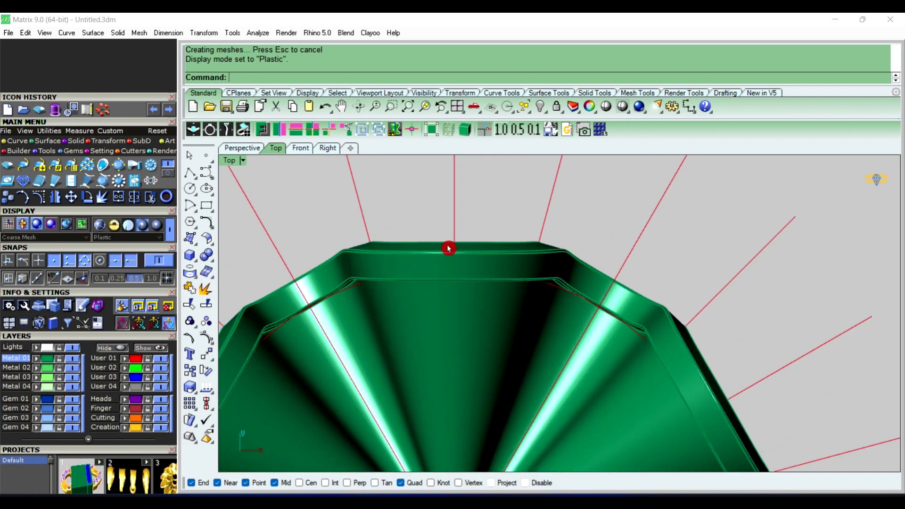
Step: Switch the Top view to Shaded display mode
click(451, 264)
key(Escape)
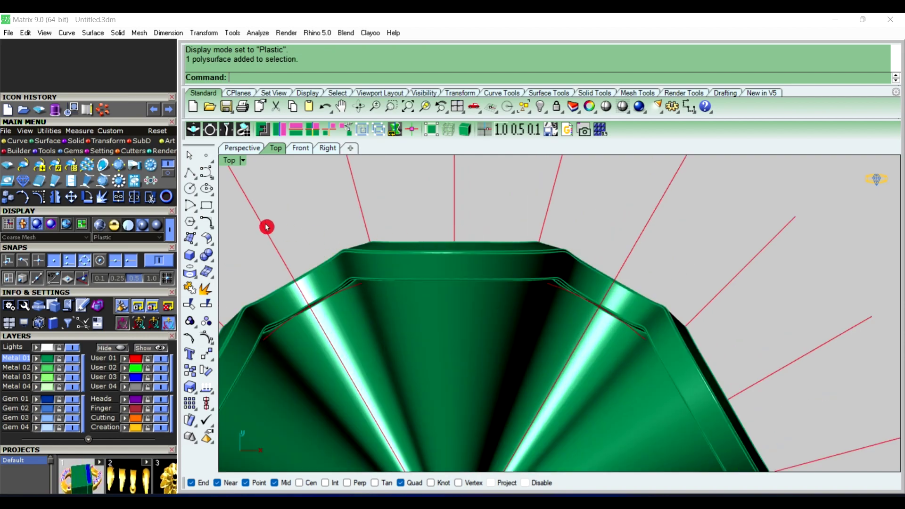
click(241, 161)
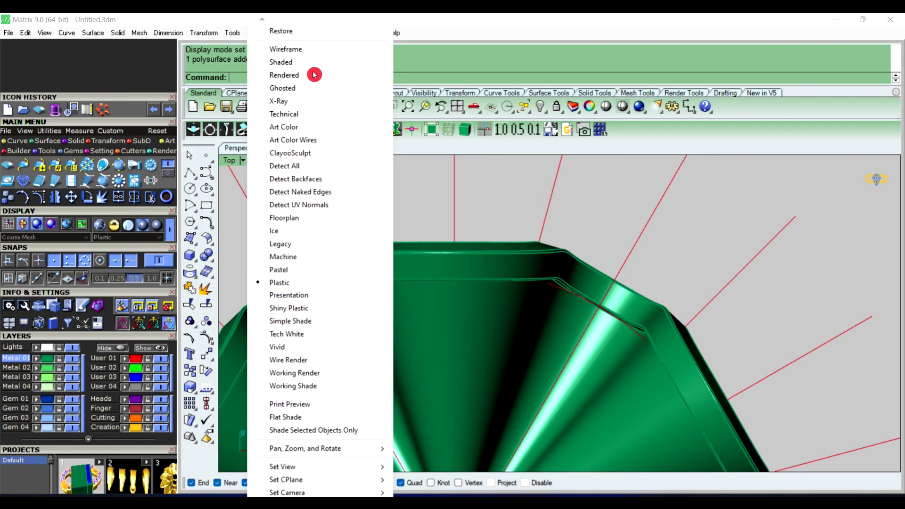
click(310, 60)
scroll(454, 273, up, 2)
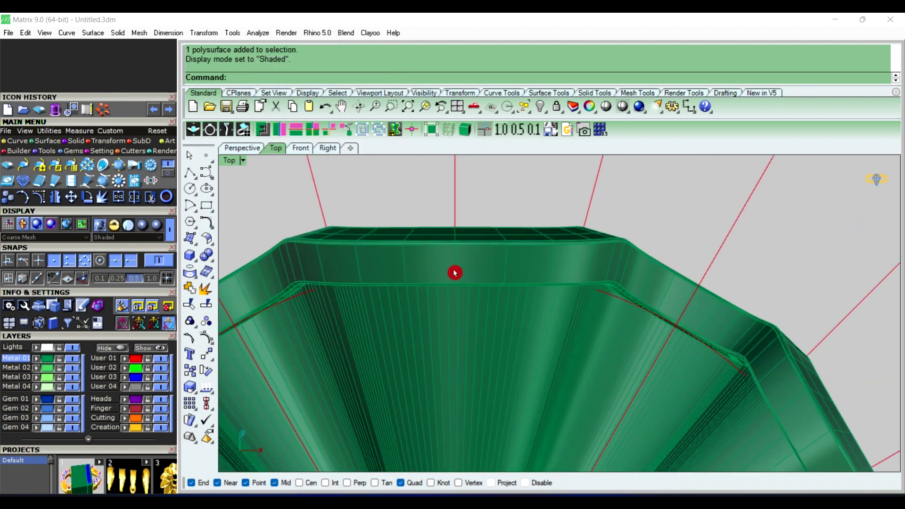
scroll(456, 234, up, 2)
scroll(449, 265, down, 2)
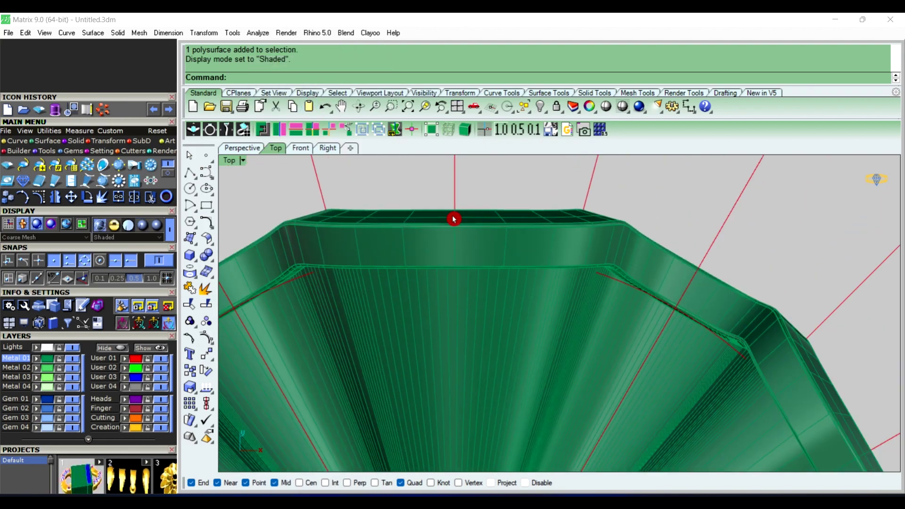
scroll(453, 218, down, 2)
Step: Select the green shell in Top view and bring up its F6 Object Actions list
click(250, 152)
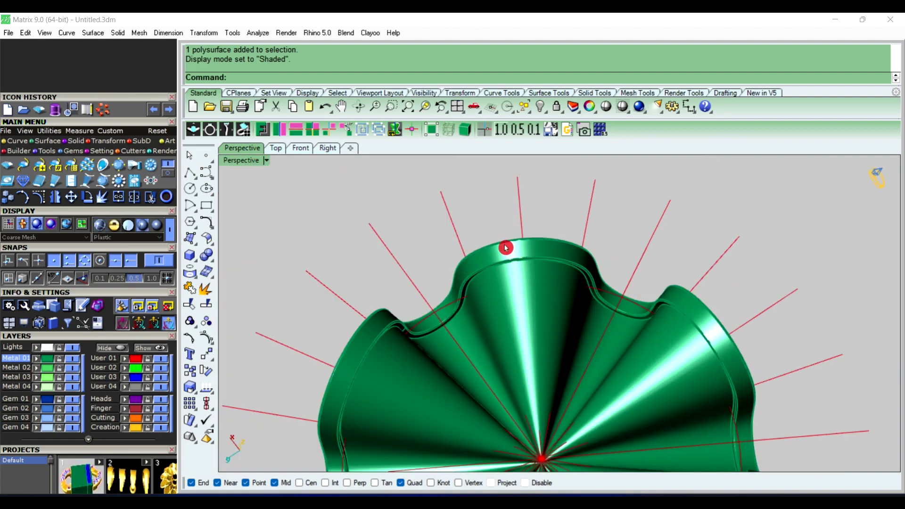
click(276, 149)
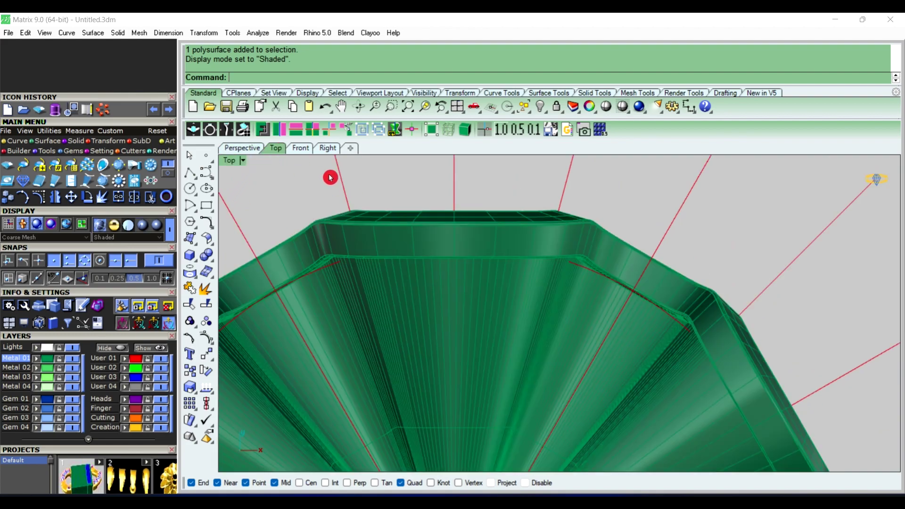
click(476, 236)
key(F6)
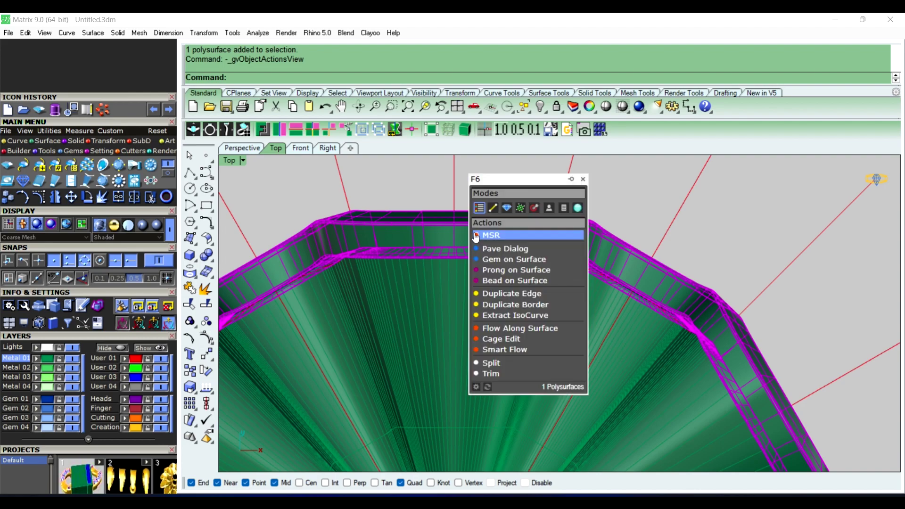
Step: Start Gem on Surface for a 1.3 mm round gem, disable object snaps, and zoom to the rim
click(491, 260)
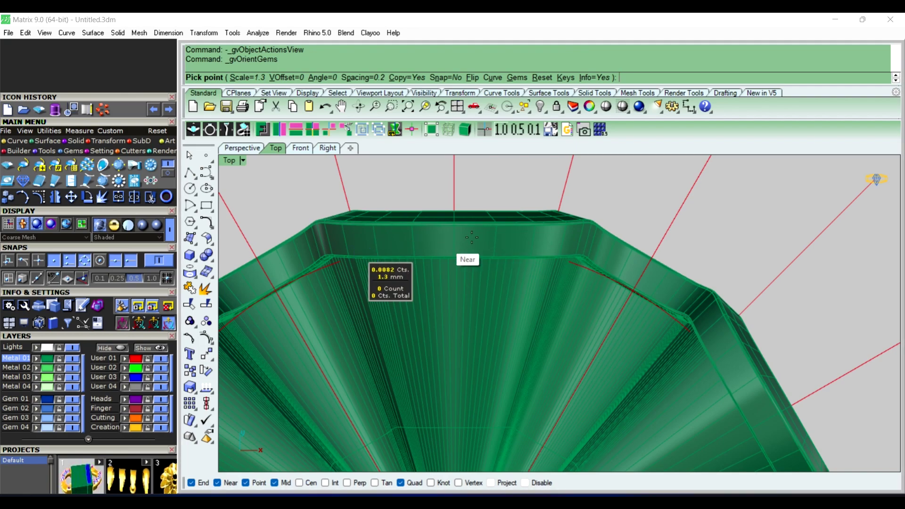
scroll(460, 237, up, 2)
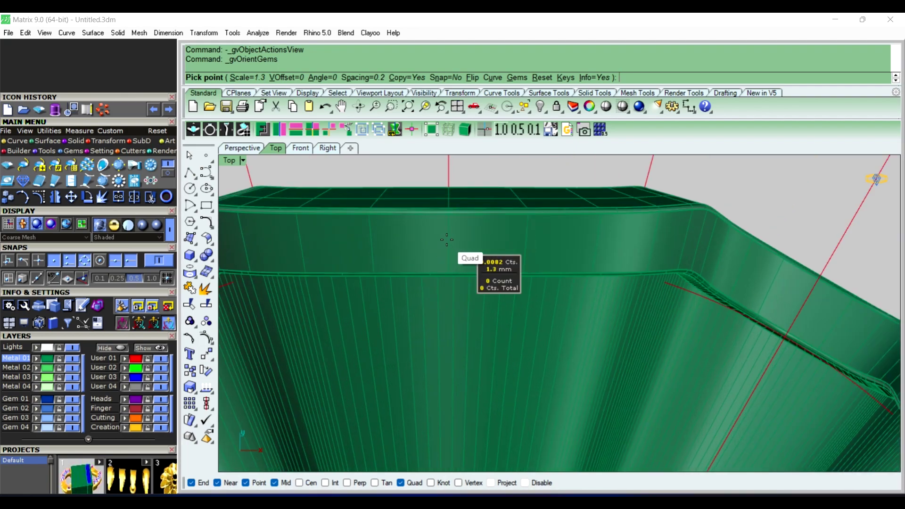
click(191, 292)
click(159, 260)
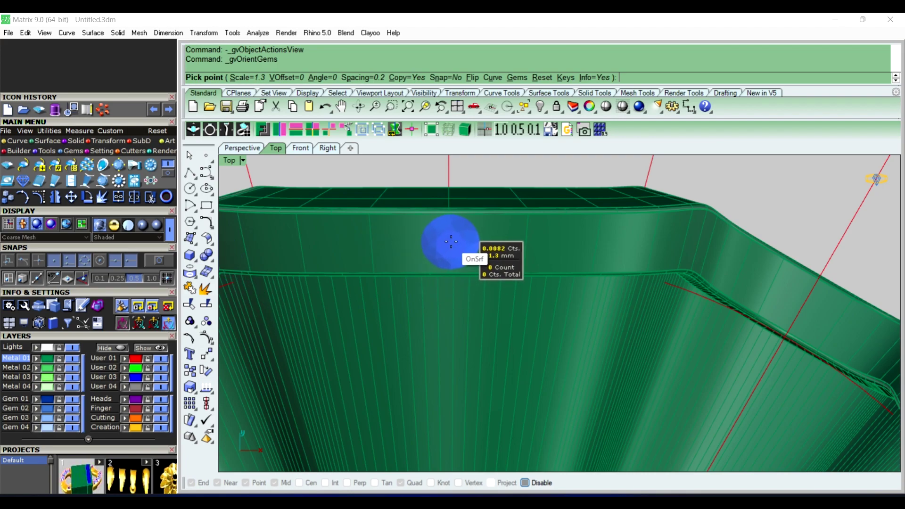
scroll(448, 242, up, 1)
scroll(448, 243, up, 2)
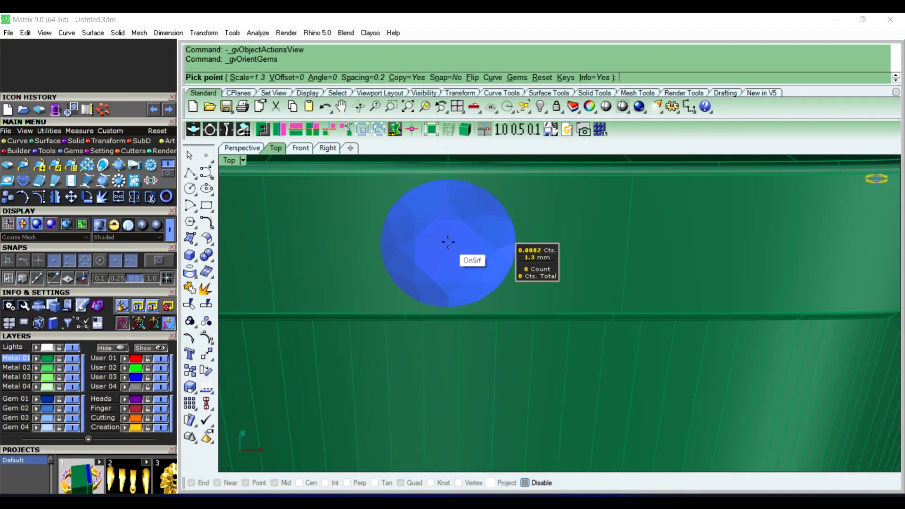
scroll(448, 243, up, 1)
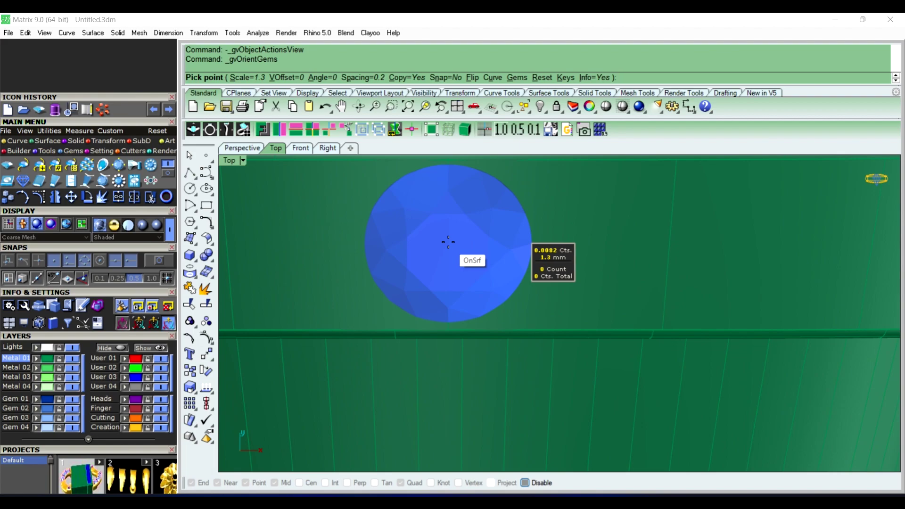
scroll(448, 242, down, 1)
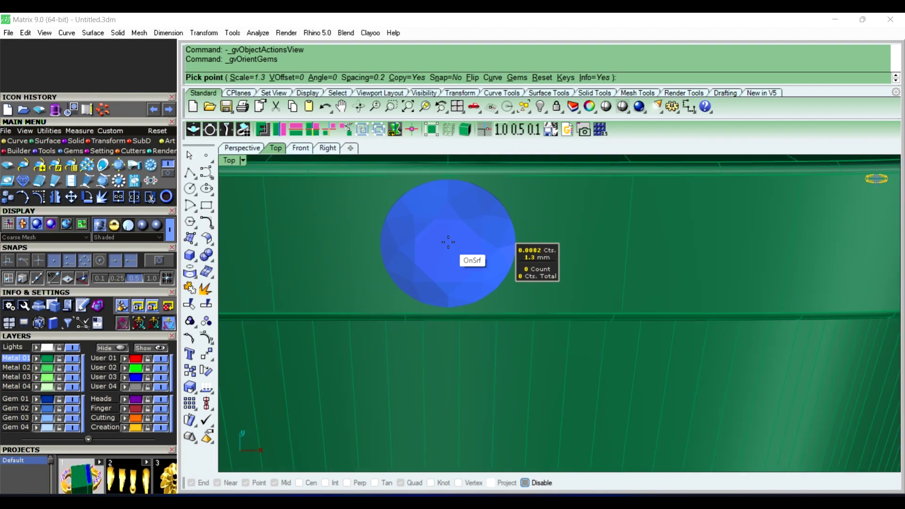
scroll(448, 243, down, 1)
scroll(447, 243, up, 1)
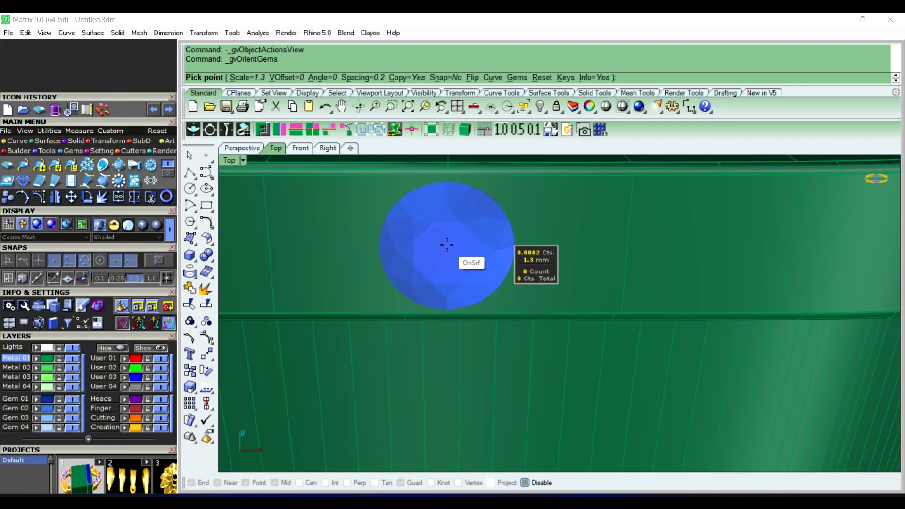
Step: Place the first 1.3 mm round gem on the shell rim and check it in Perspective
click(446, 245)
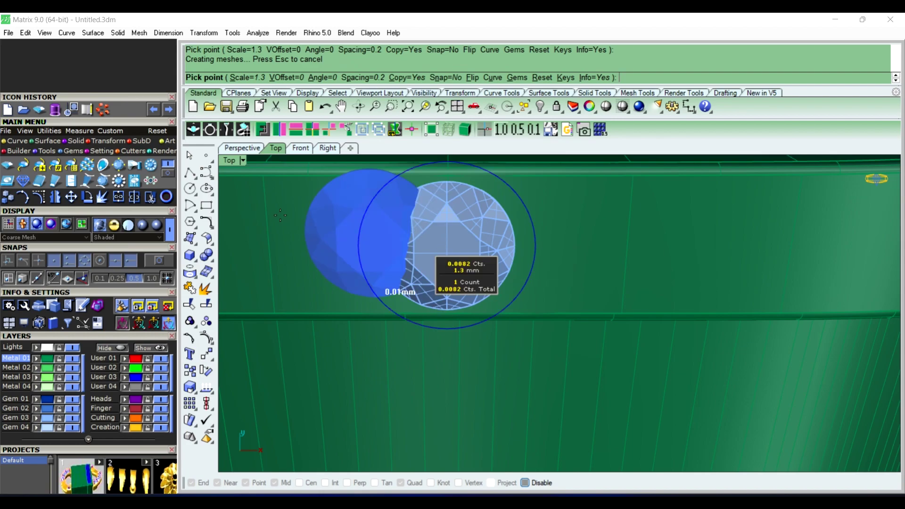
click(252, 150)
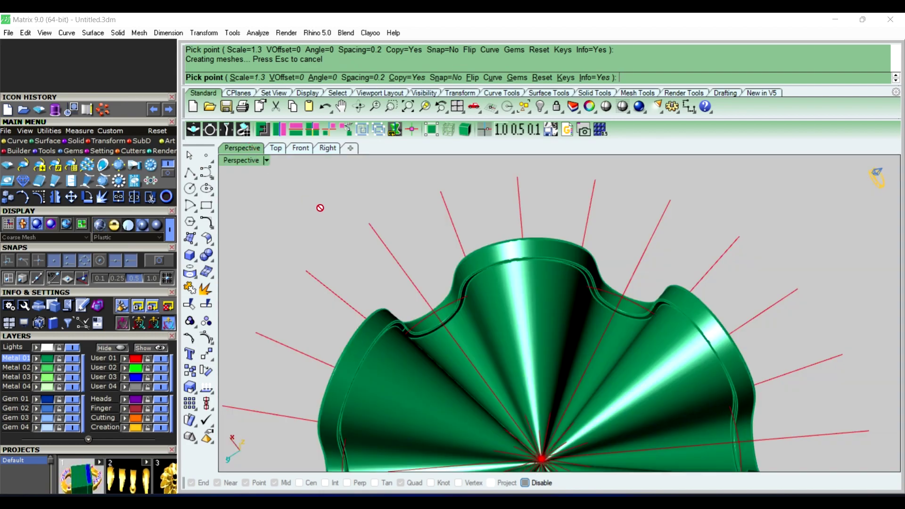
scroll(505, 247, down, 3)
scroll(478, 216, down, 2)
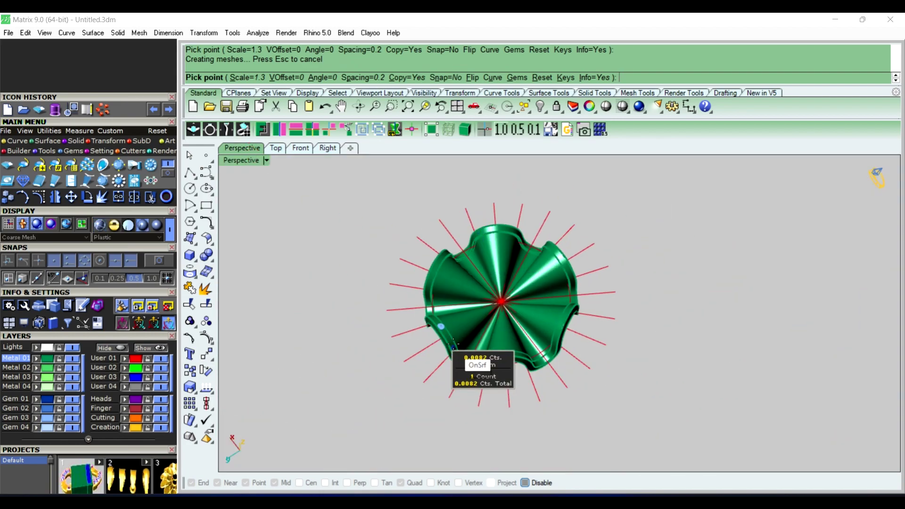
scroll(456, 364, up, 3)
scroll(445, 333, up, 2)
scroll(431, 317, up, 2)
scroll(423, 307, up, 2)
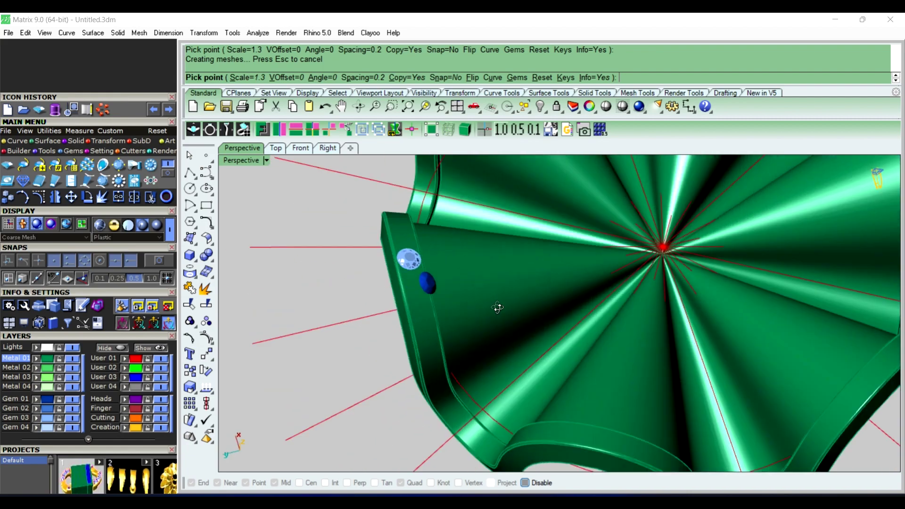
scroll(410, 264, up, 2)
scroll(436, 285, up, 2)
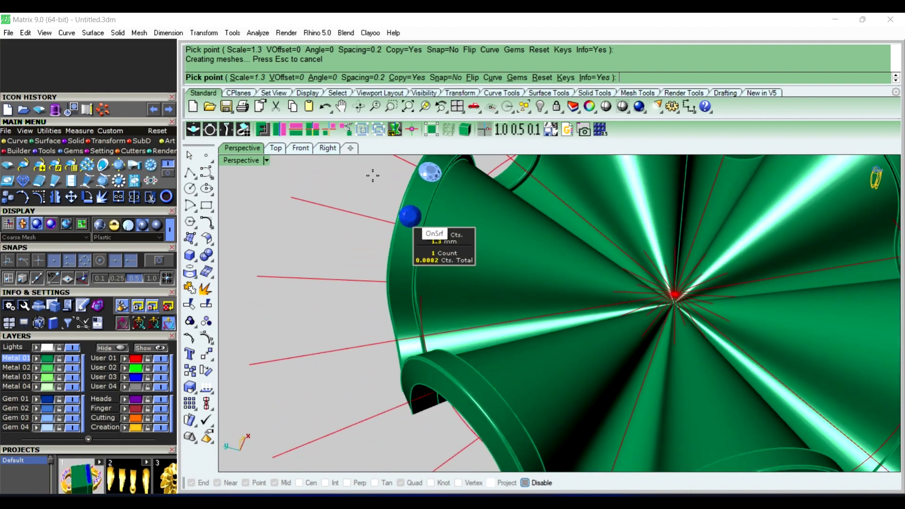
scroll(421, 186, up, 2)
scroll(411, 188, down, 2)
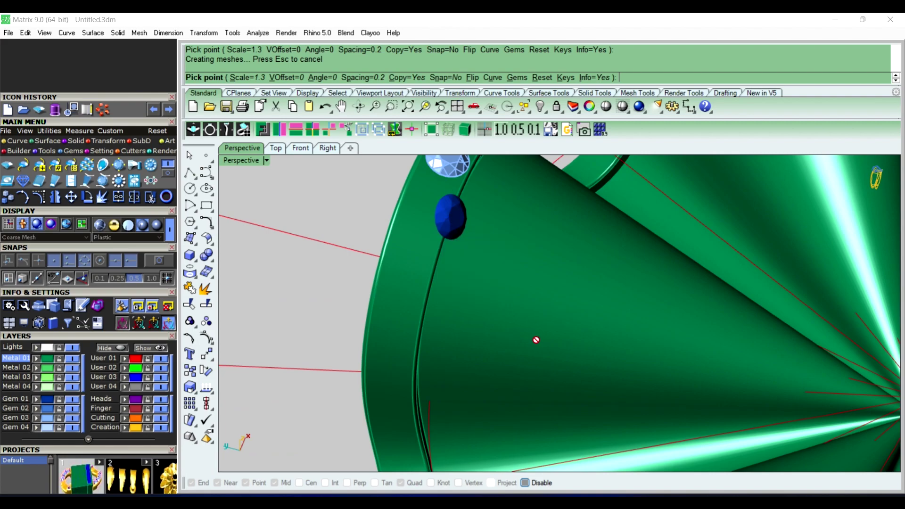
scroll(535, 339, down, 2)
Step: Orbit along the rim and zoom in to position the next gem 0.21 mm beside the first
mouse_move(674, 309)
right_down()
mouse_move(523, 317)
mouse_move(566, 242)
mouse_move(490, 321)
mouse_move(574, 235)
right_up()
scroll(574, 234, up, 2)
scroll(529, 239, up, 1)
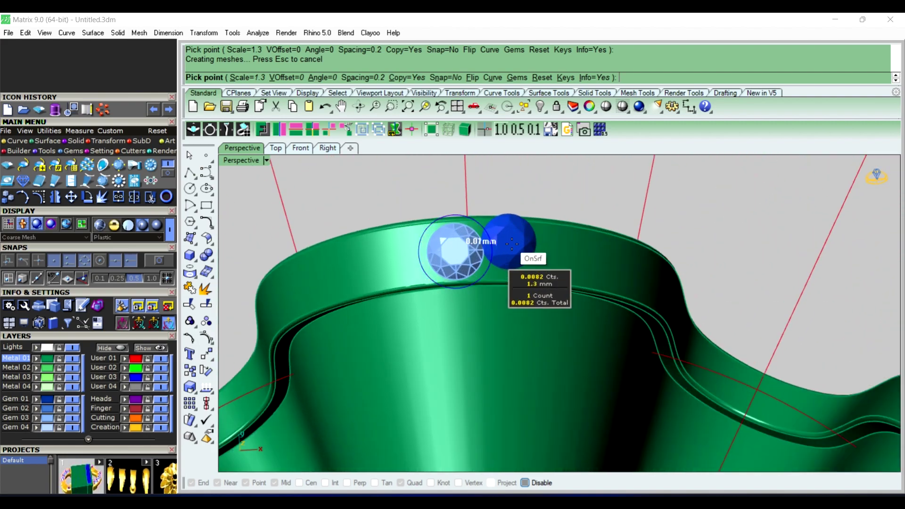
scroll(521, 251, up, 1)
scroll(521, 251, up, 1)
scroll(522, 252, up, 1)
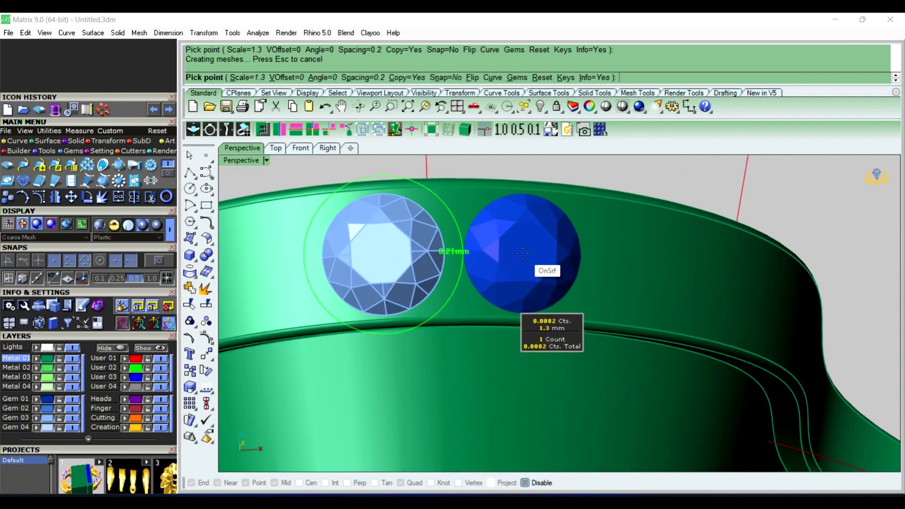
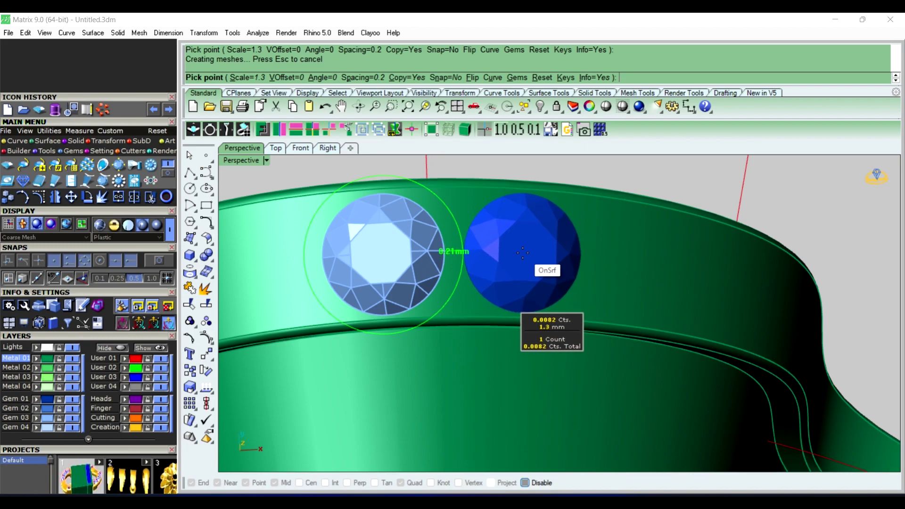
Step: Place the first 1.3 mm round gems along the lobe's top edge
click(522, 253)
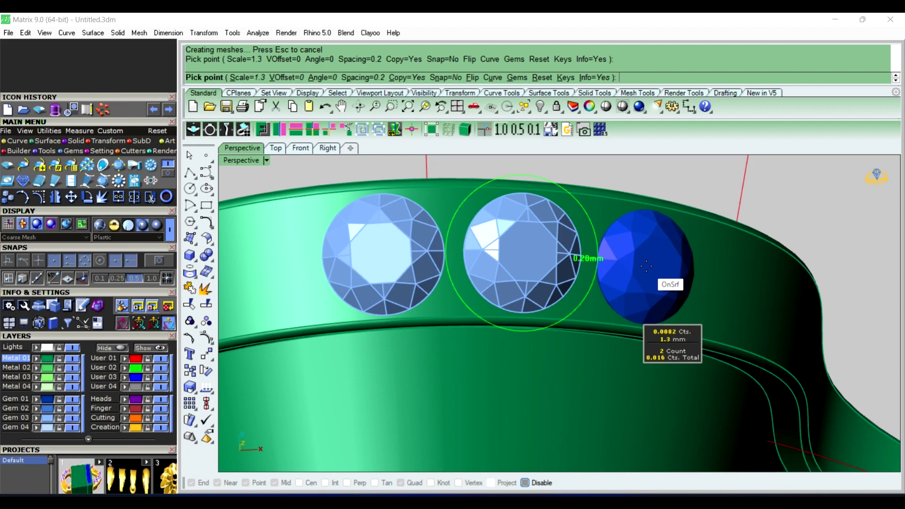
click(646, 266)
scroll(474, 252, down, 1)
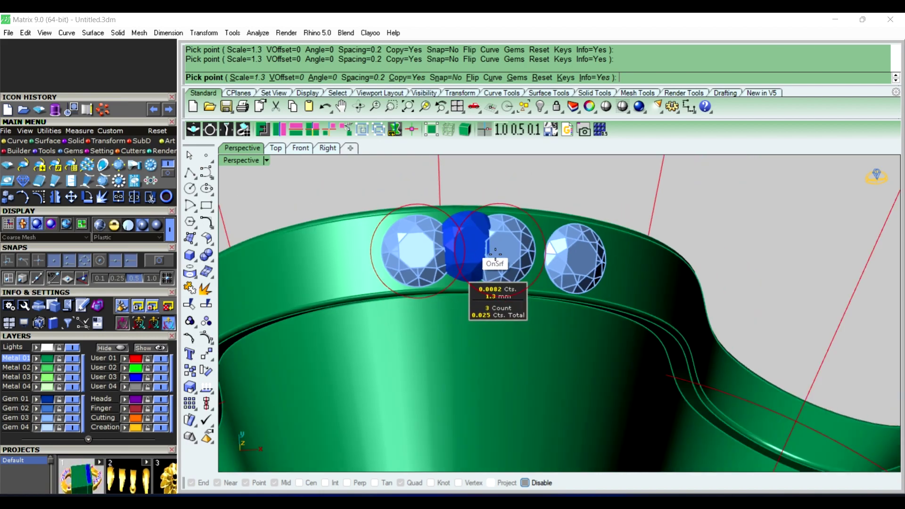
scroll(474, 250, down, 1)
right_drag(736, 279, 643, 234)
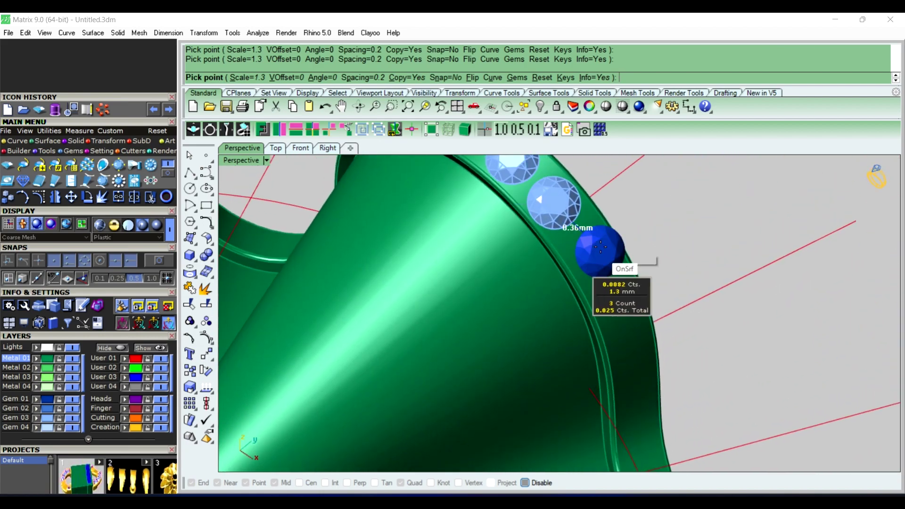
scroll(599, 245, up, 1)
scroll(598, 246, up, 1)
scroll(592, 252, up, 2)
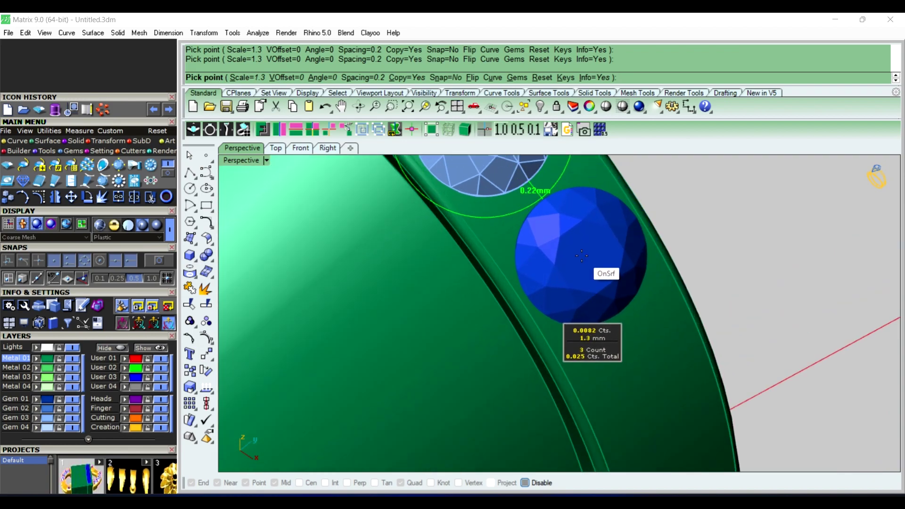
Step: Continue setting gems further along the curving ring edge
click(582, 256)
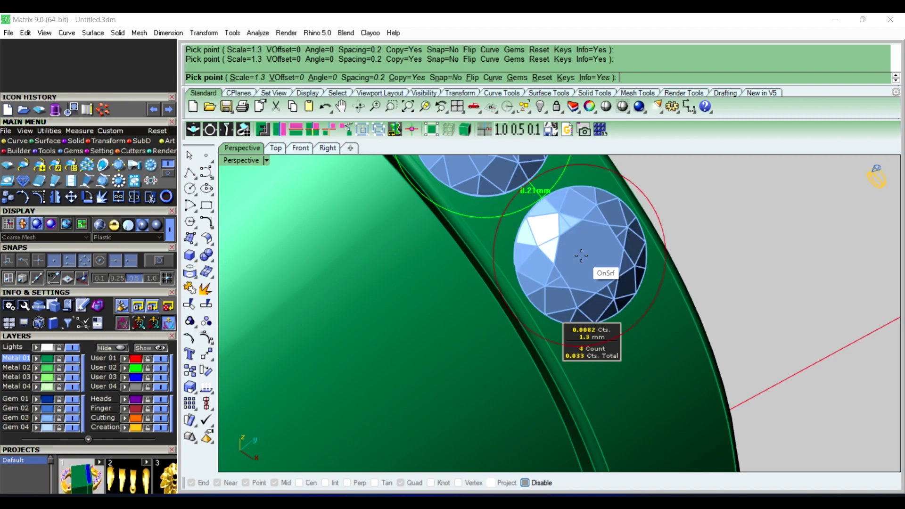
scroll(585, 264, down, 1)
scroll(588, 275, down, 2)
scroll(604, 302, up, 2)
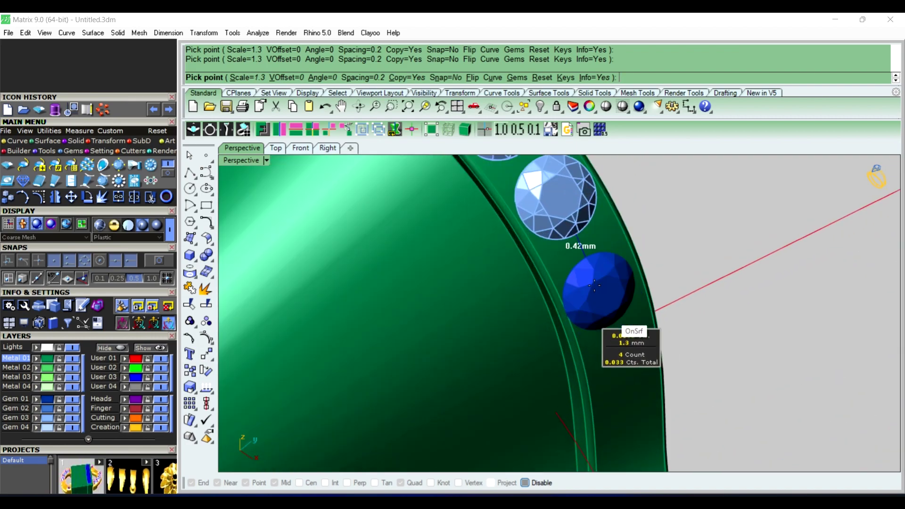
scroll(603, 302, up, 1)
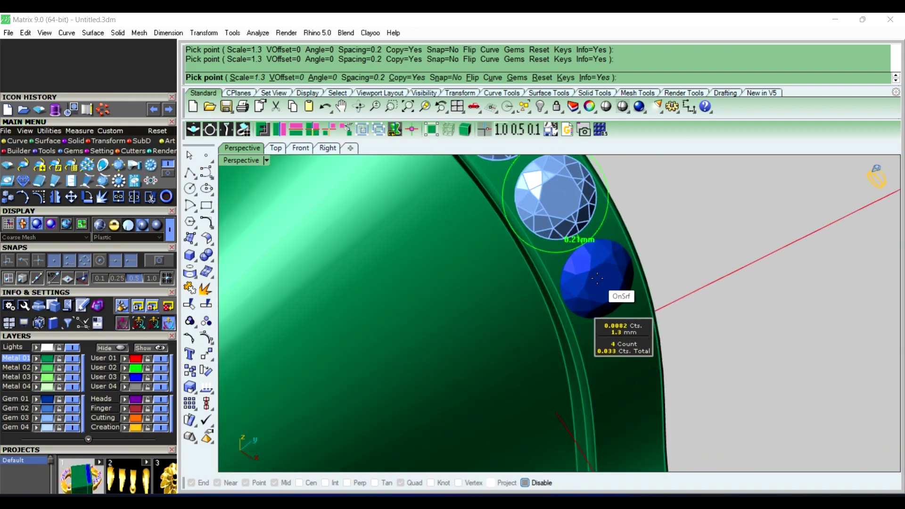
click(598, 278)
right_drag(723, 313, 739, 315)
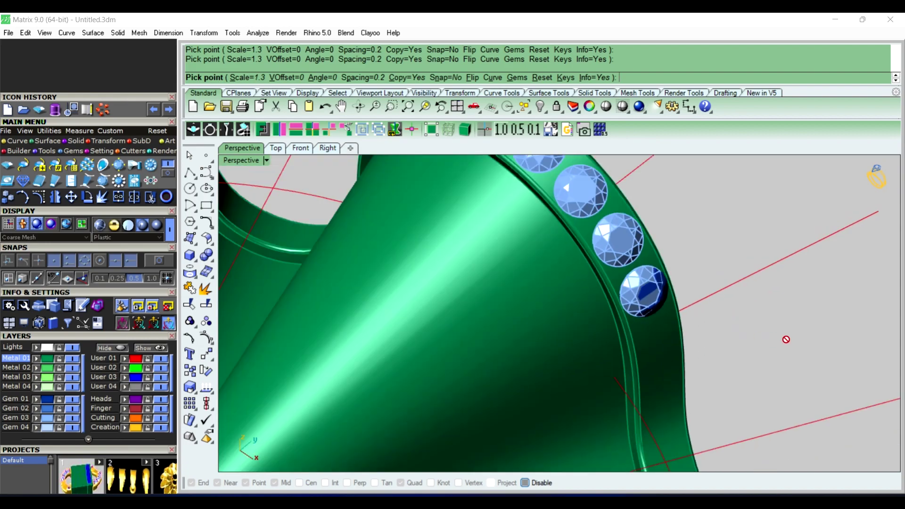
scroll(660, 345, up, 1)
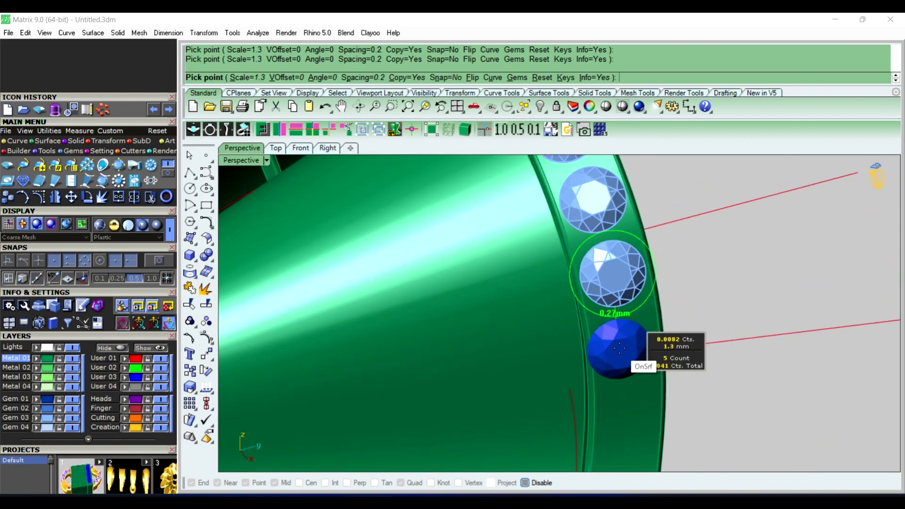
scroll(622, 346, up, 1)
scroll(626, 348, up, 1)
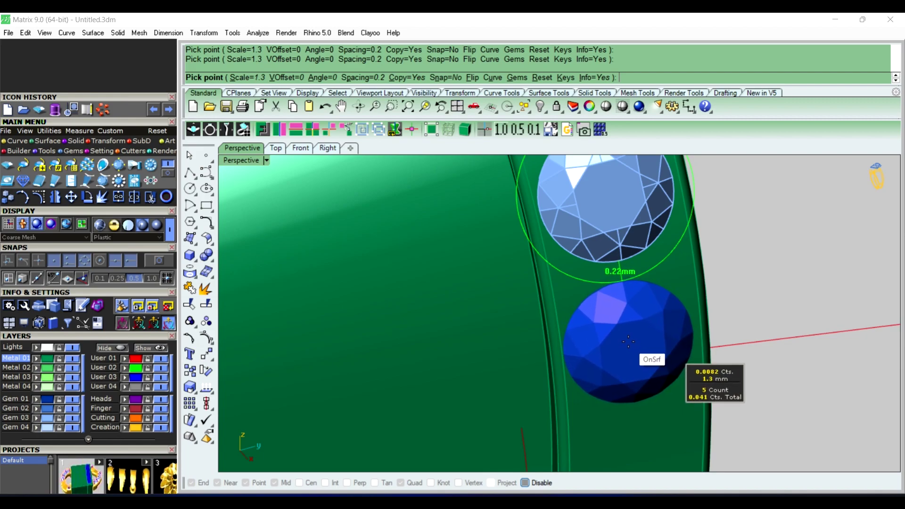
click(628, 343)
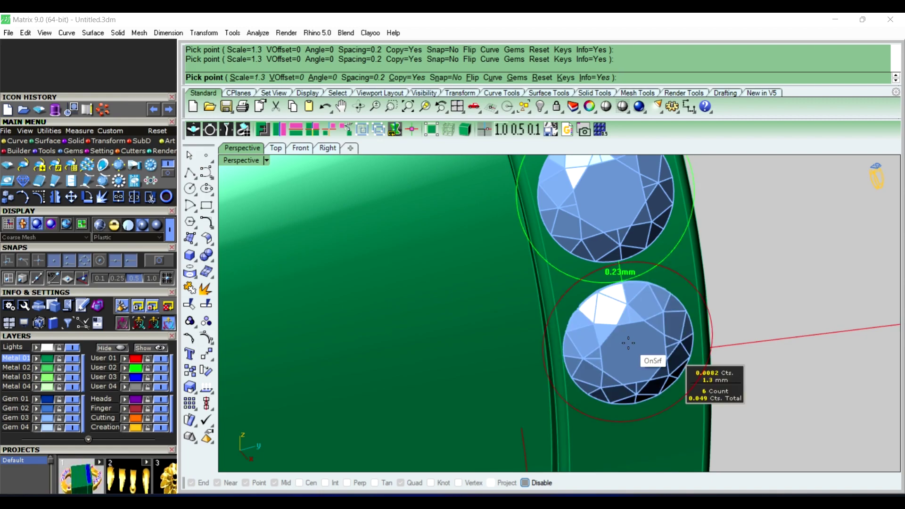
Step: Delete the misplaced last gem and set a replacement at the row's end
key(Return)
click(630, 348)
key(Delete)
click(630, 348)
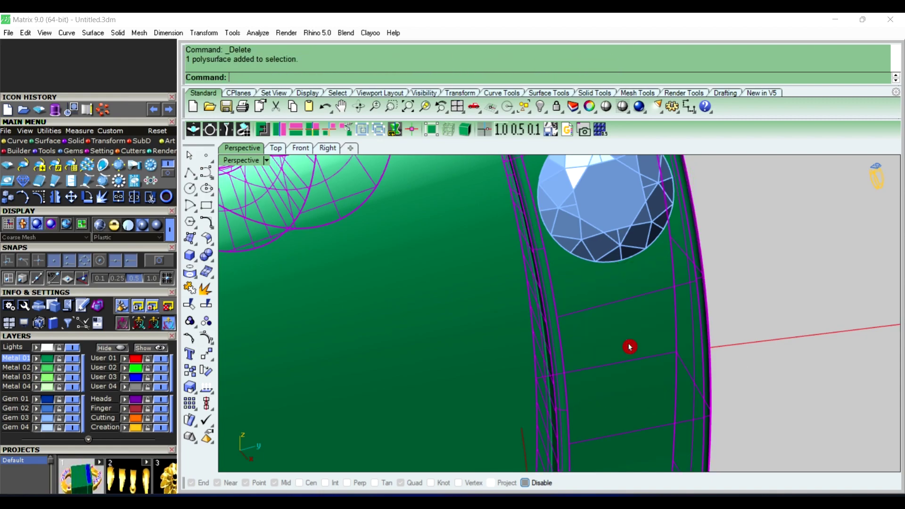
key(Return)
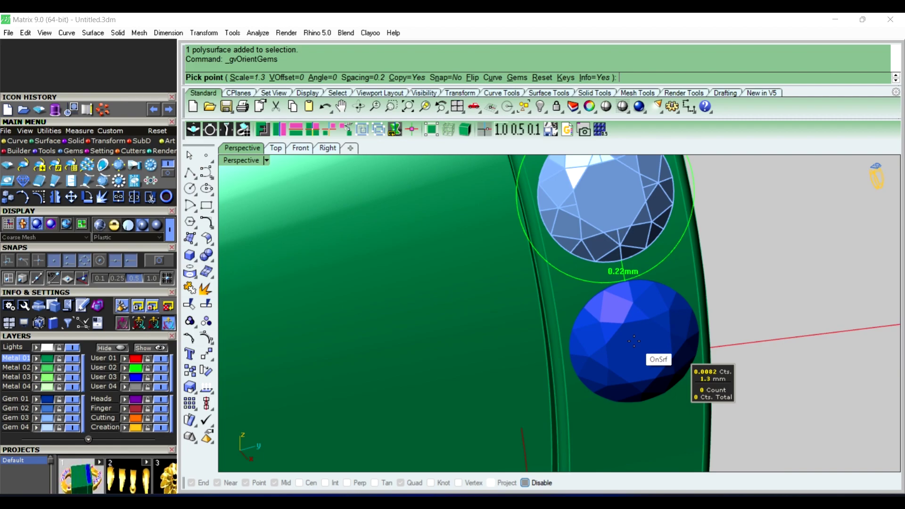
click(632, 340)
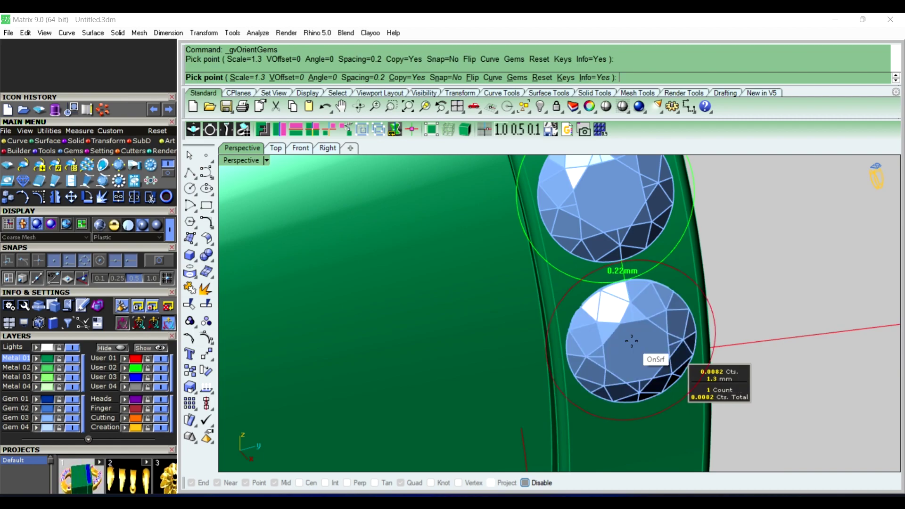
mouse_move(632, 340)
right_down()
mouse_move(688, 296)
mouse_move(574, 297)
mouse_move(629, 302)
right_up()
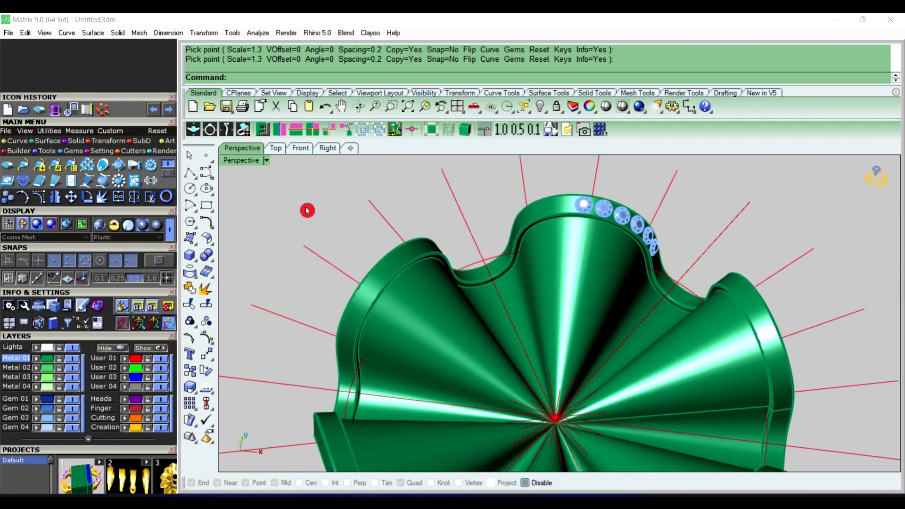
Step: In Top view, window-select the five gems and copy them to the lobe's other side
click(276, 148)
scroll(440, 241, down, 4)
scroll(452, 238, down, 2)
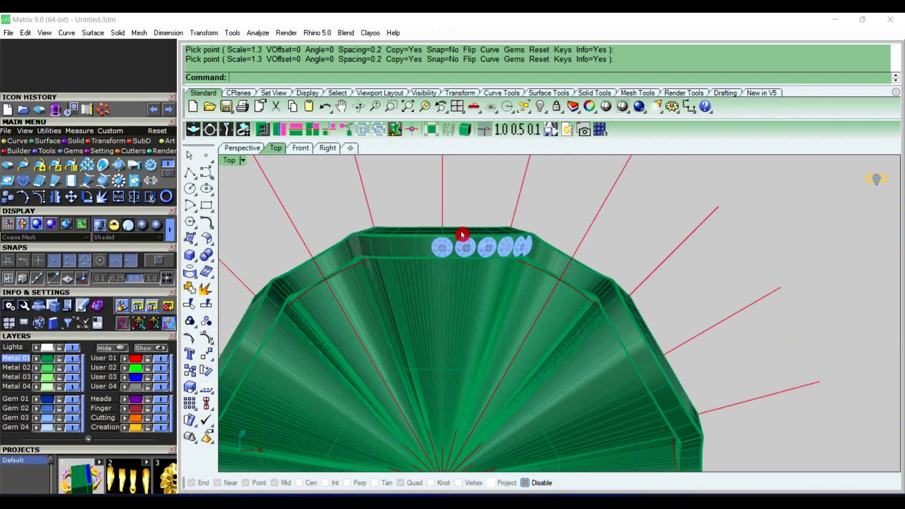
drag(455, 211, 502, 290)
drag(548, 300, 548, 300)
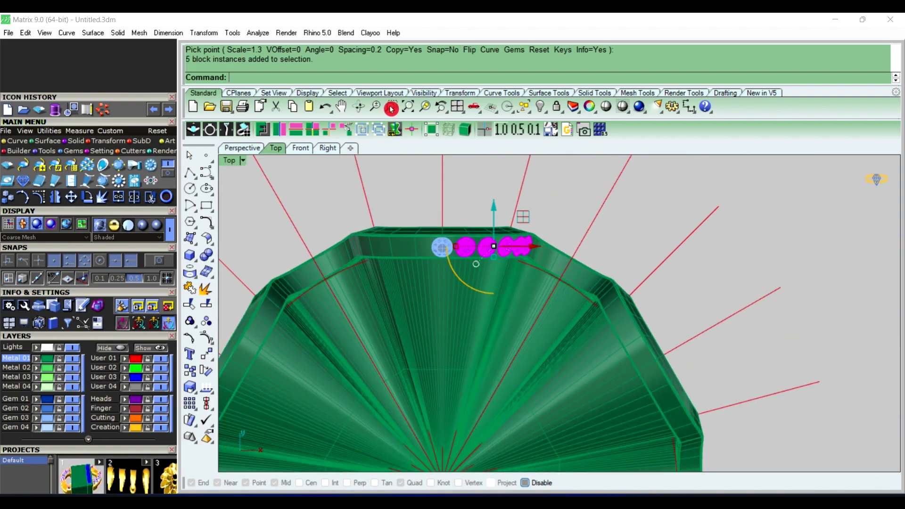
click(281, 134)
click(406, 196)
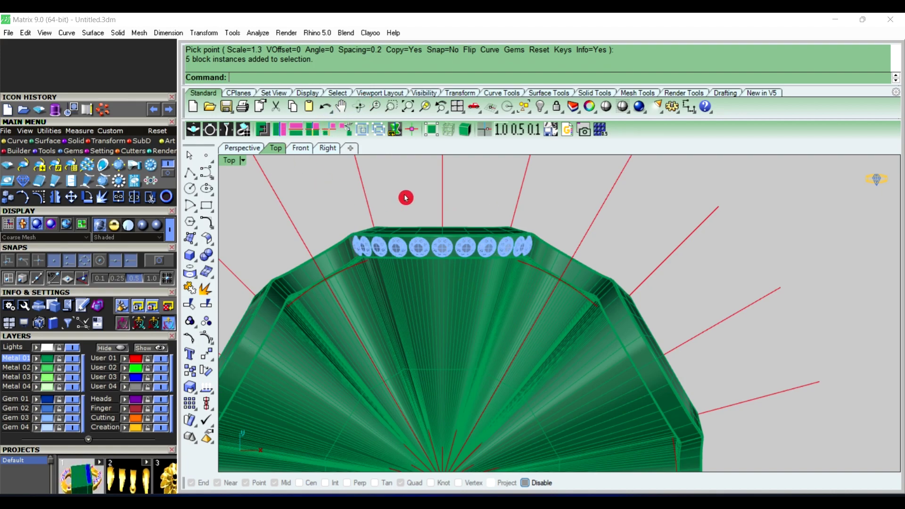
Step: Select all 11 gems in the row and group them
click(254, 149)
right_drag(339, 177, 519, 269)
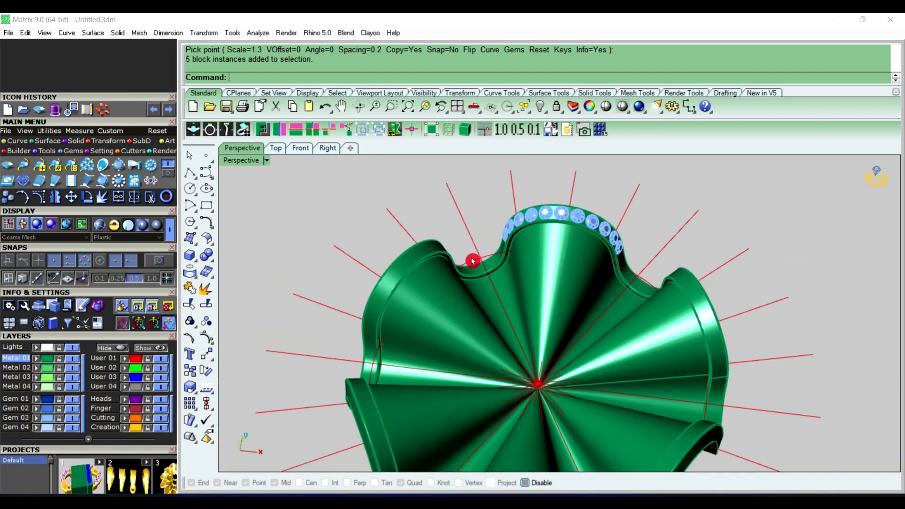
scroll(519, 268, up, 2)
scroll(489, 256, up, 2)
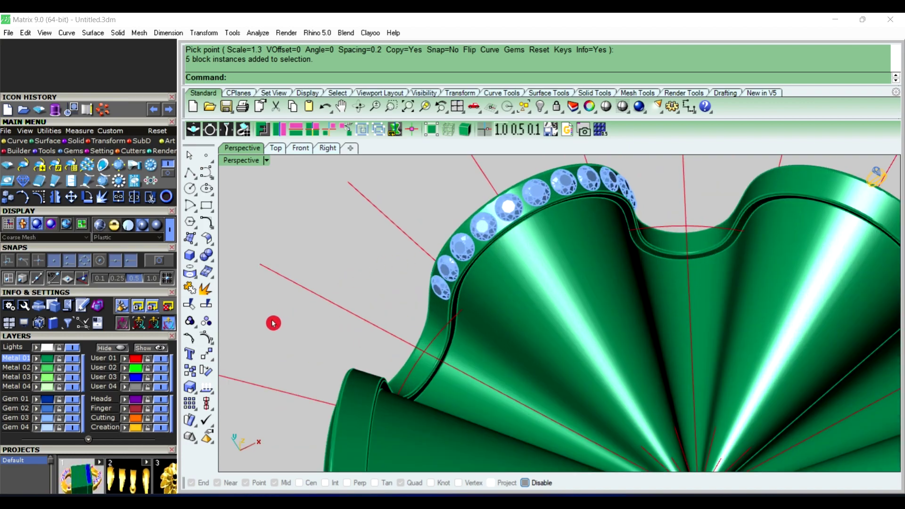
click(53, 419)
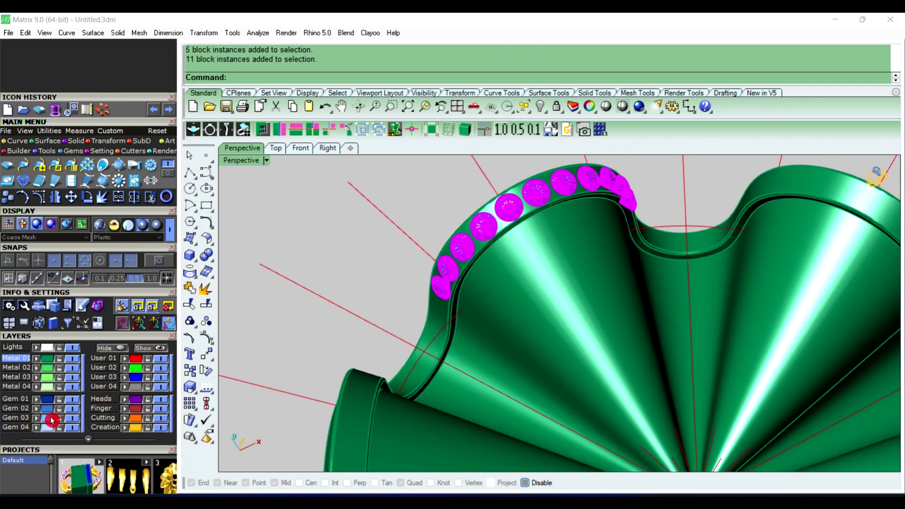
click(197, 324)
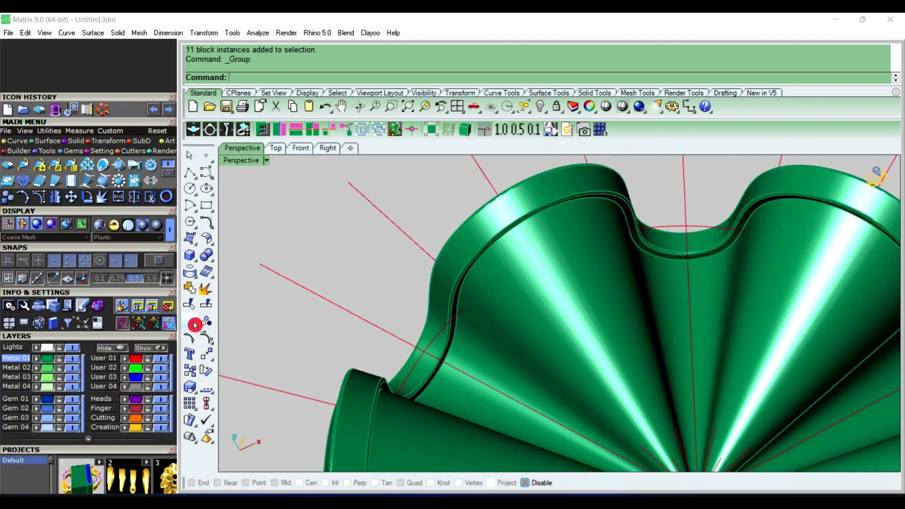
Step: Polar-array the grouped gem row around centre 0: 6 items over 360°
mouse_move(317, 245)
right_down()
mouse_move(445, 251)
mouse_move(366, 282)
right_up()
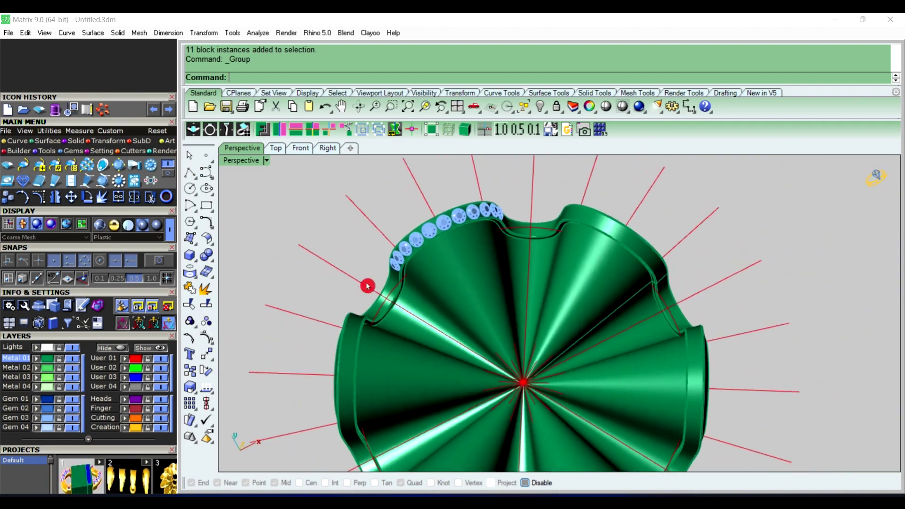
click(420, 241)
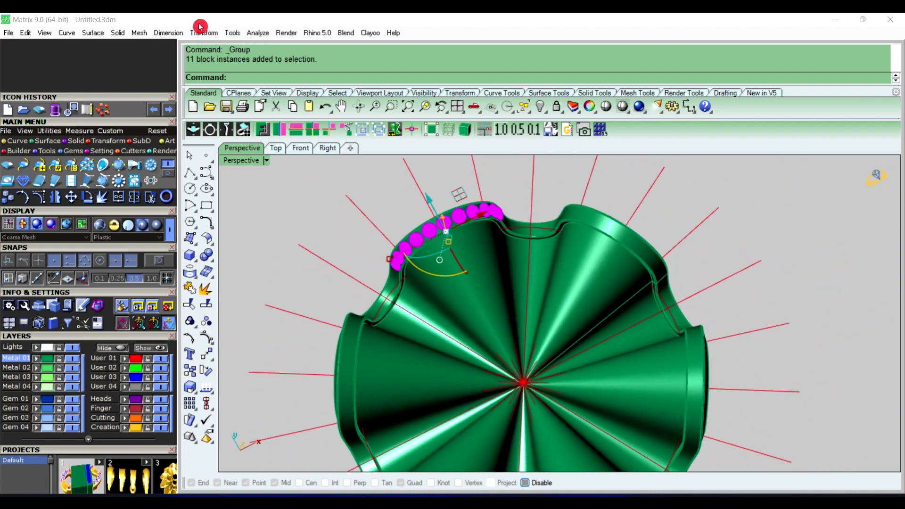
click(208, 34)
mouse_move(219, 239)
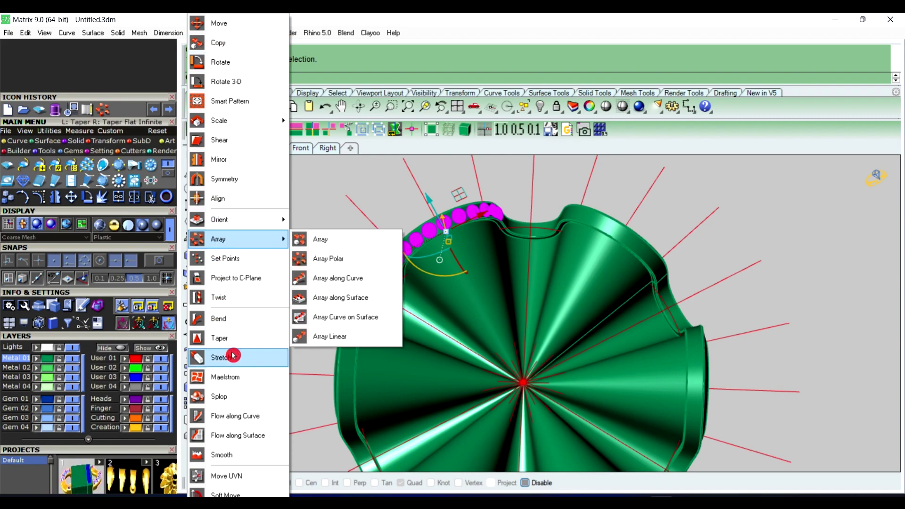
click(311, 259)
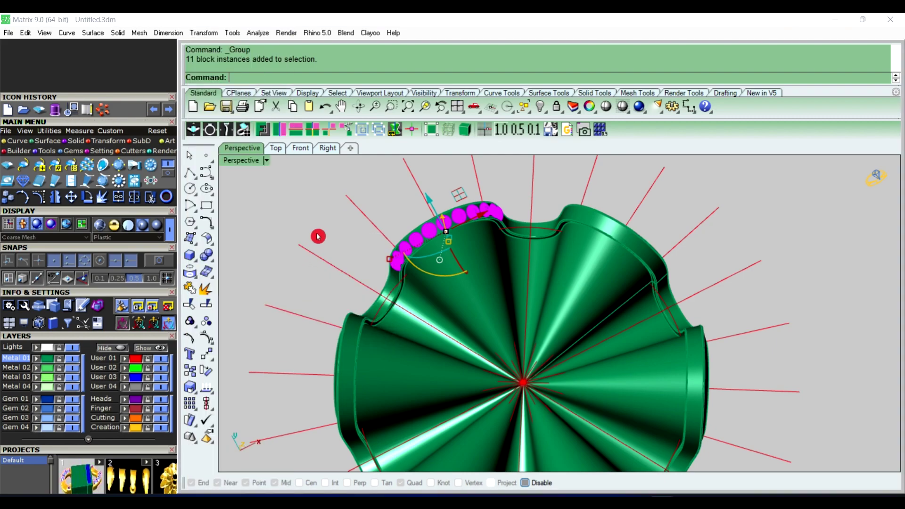
text(0)
key(Return)
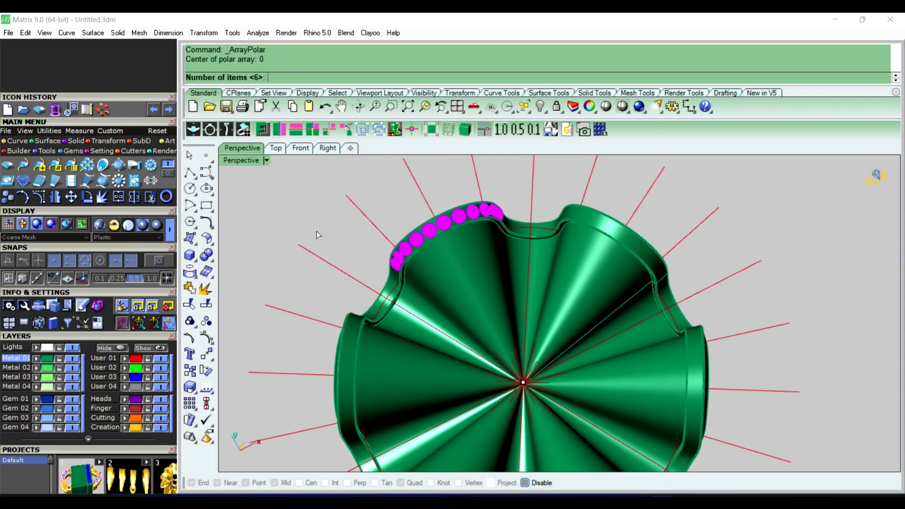
key(Return)
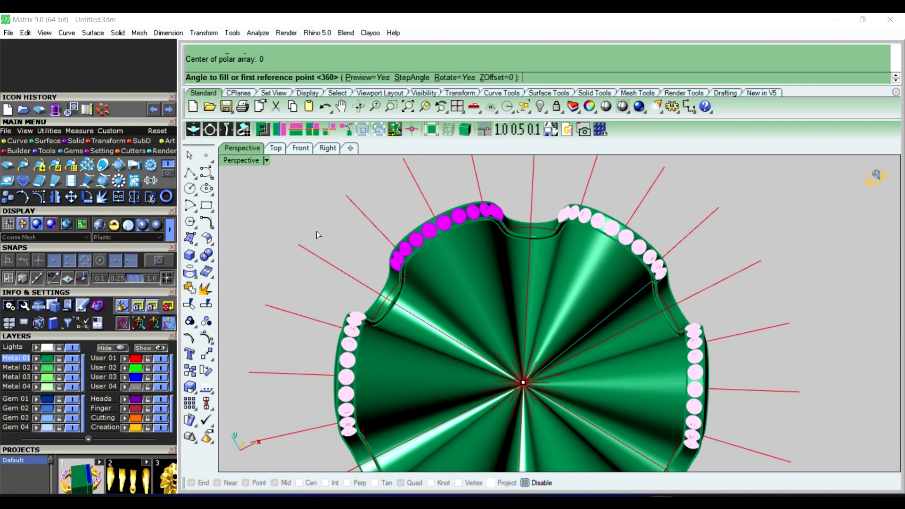
key(Return)
right_click(316, 232)
click(319, 234)
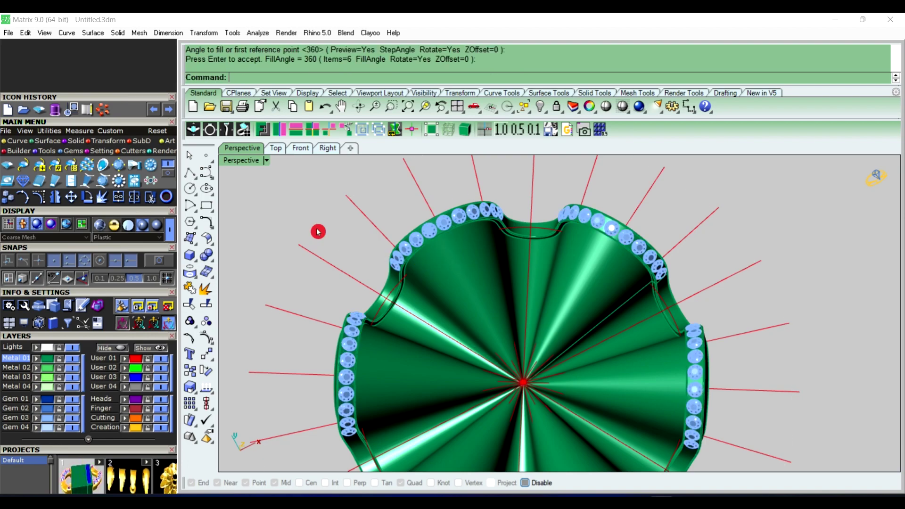
Step: Check the six arrayed gem rows from the Top and Perspective views
click(276, 148)
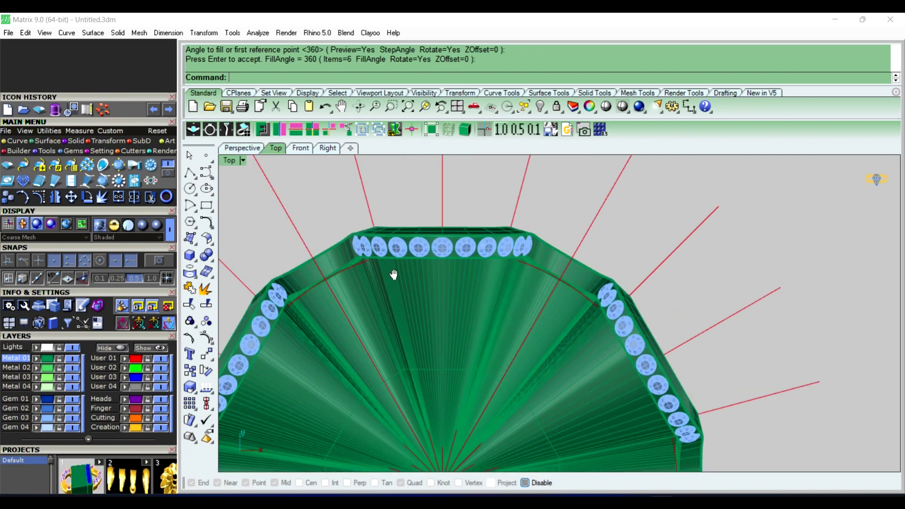
scroll(418, 249, down, 3)
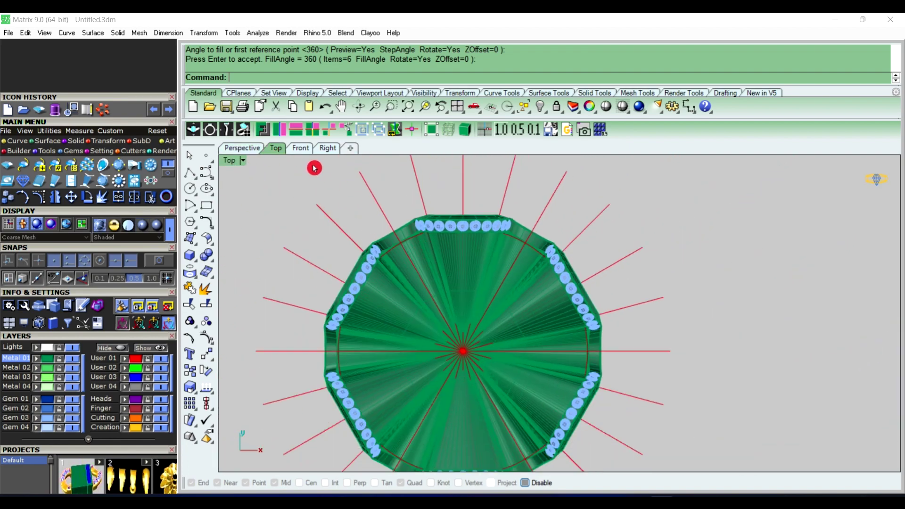
click(241, 148)
scroll(424, 321, up, 3)
scroll(424, 321, up, 3)
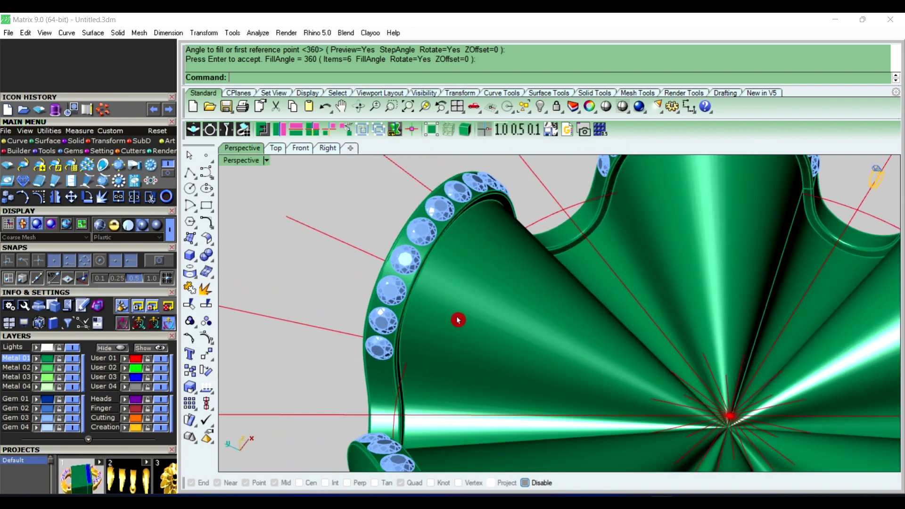
click(458, 320)
click(335, 292)
click(392, 296)
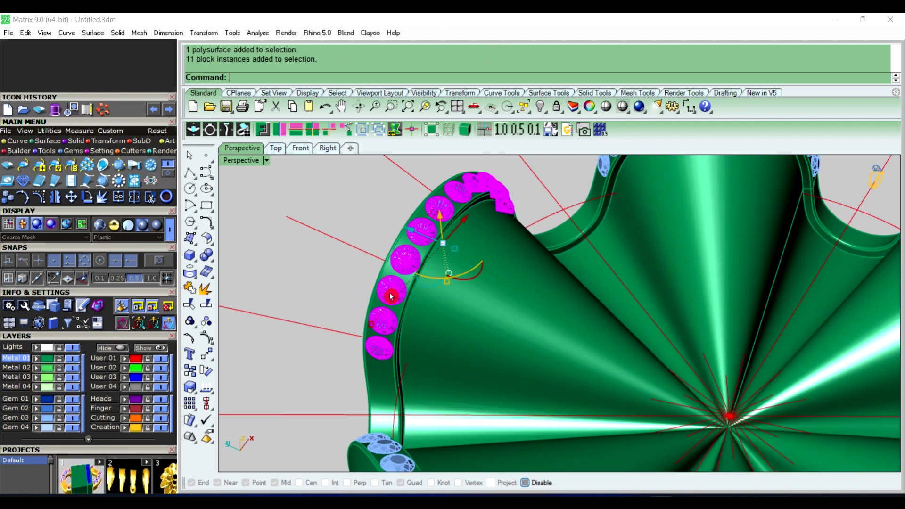
key(F6)
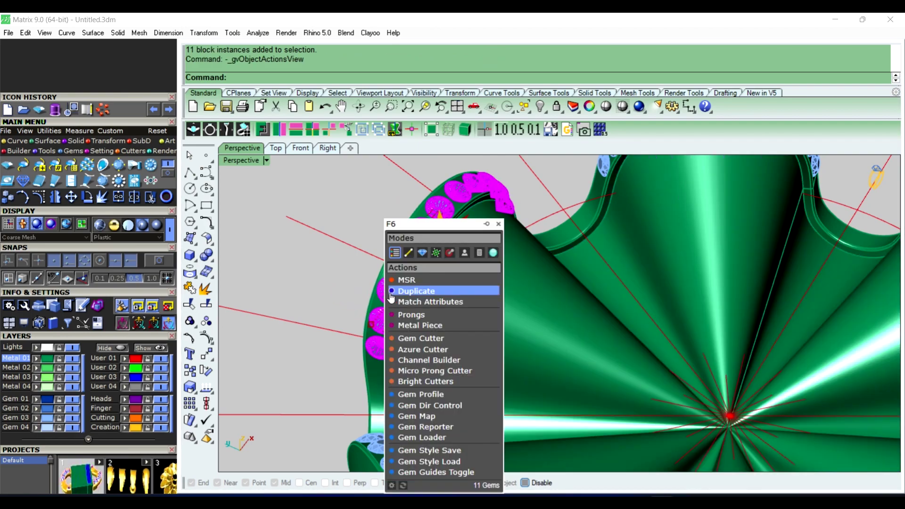
click(429, 361)
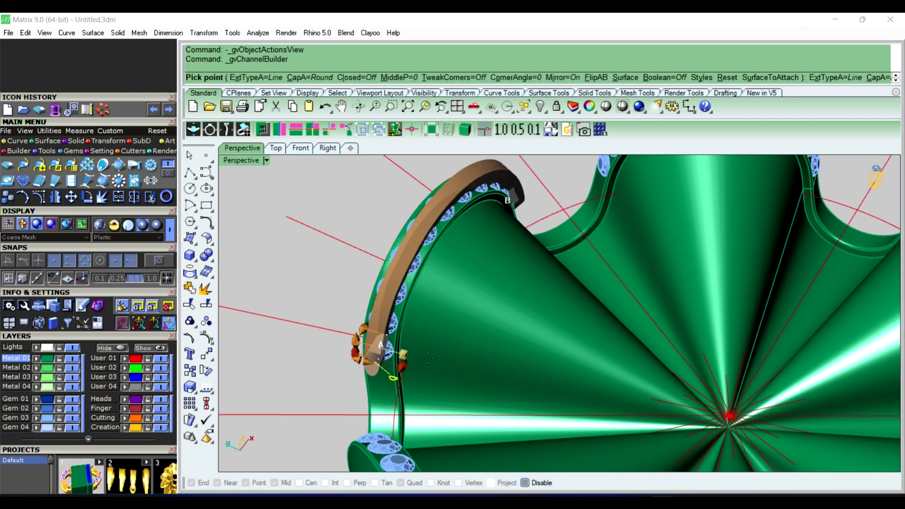
right_click(292, 296)
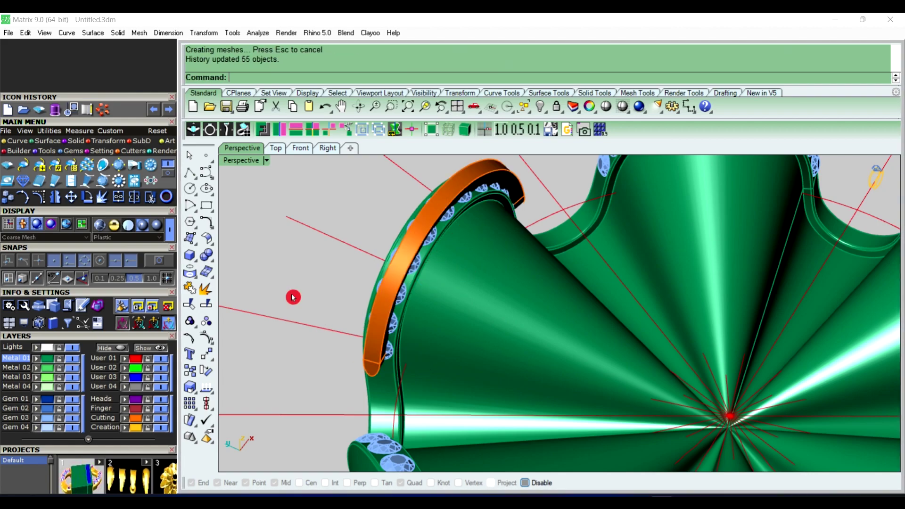
key(ctrl+z)
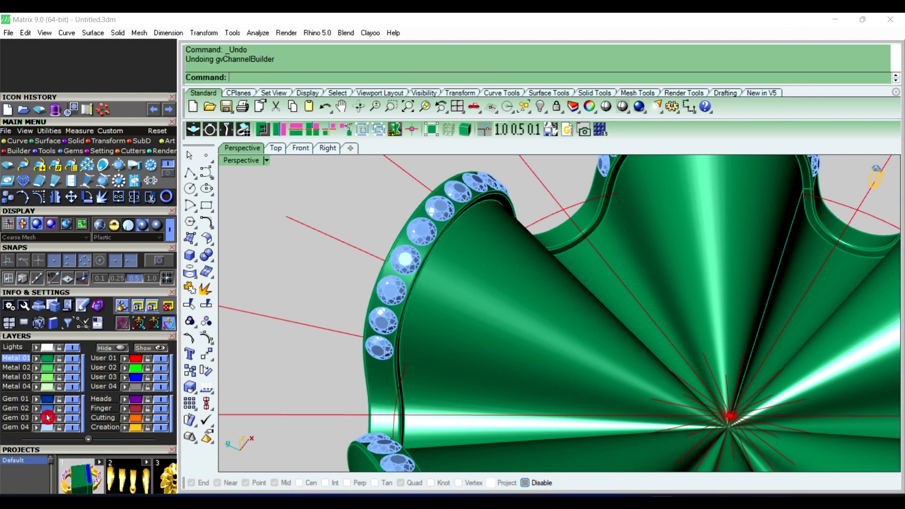
click(47, 418)
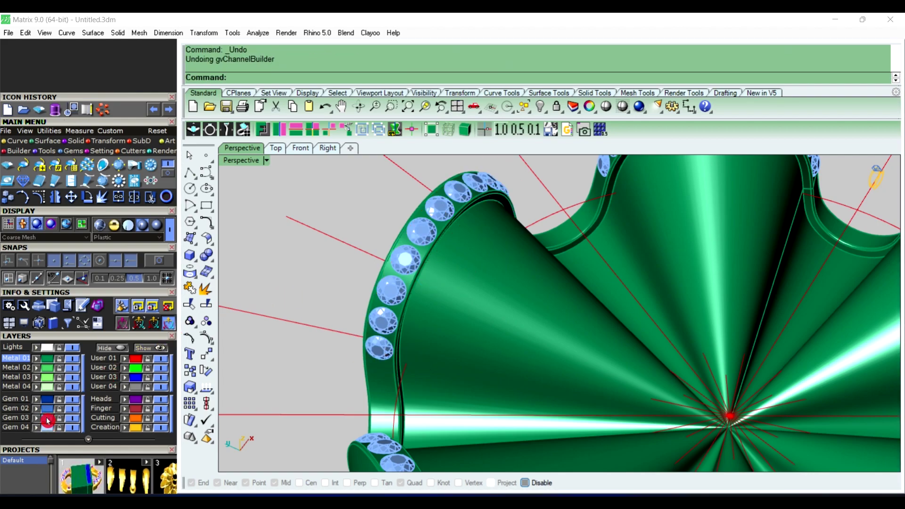
right_click(238, 268)
click(241, 267)
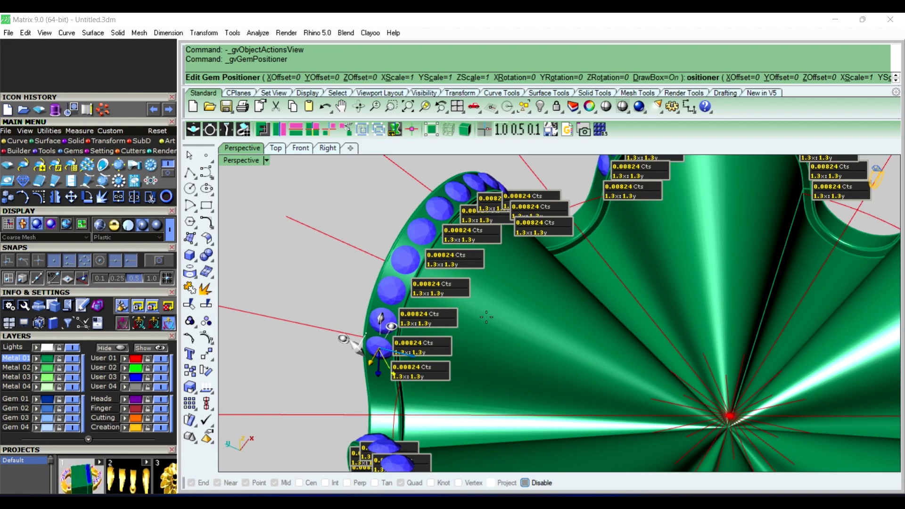
scroll(486, 317, down, 2)
mouse_move(372, 372)
right_down()
mouse_move(390, 349)
mouse_move(383, 308)
right_up()
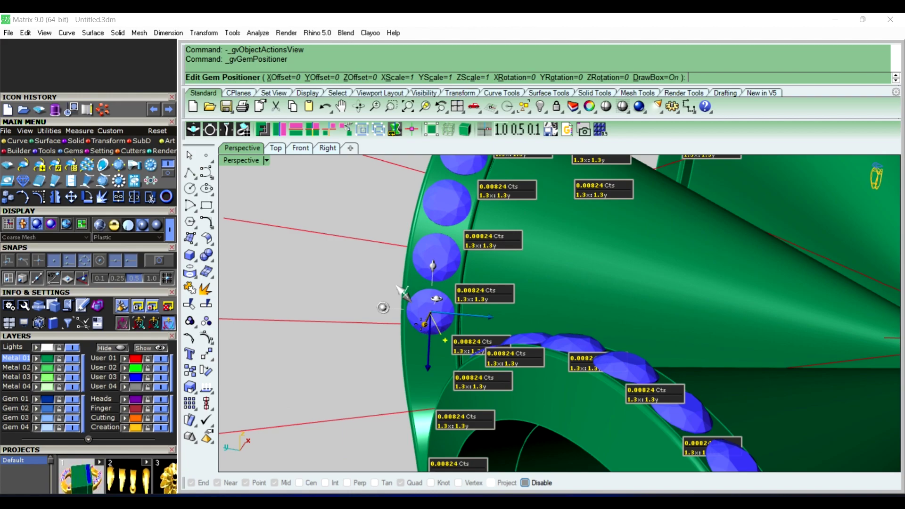
key(Return)
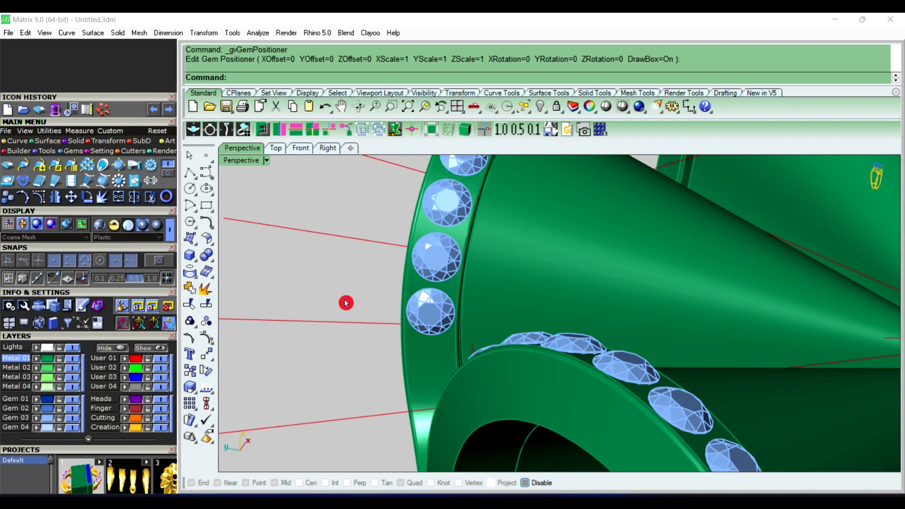
key(ctrl+z)
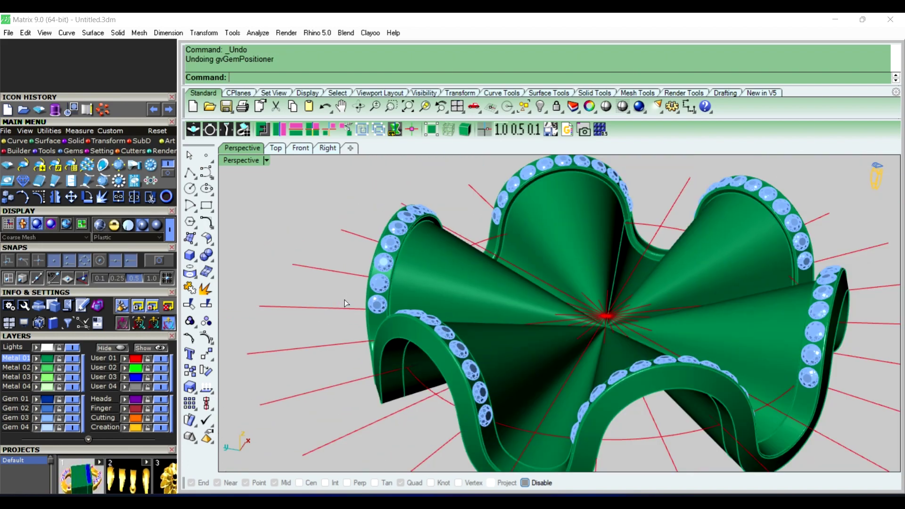
Step: Undo the gem polar array and select the remaining row of 11 gems
key(ctrl+z)
right_drag(495, 317, 445, 323)
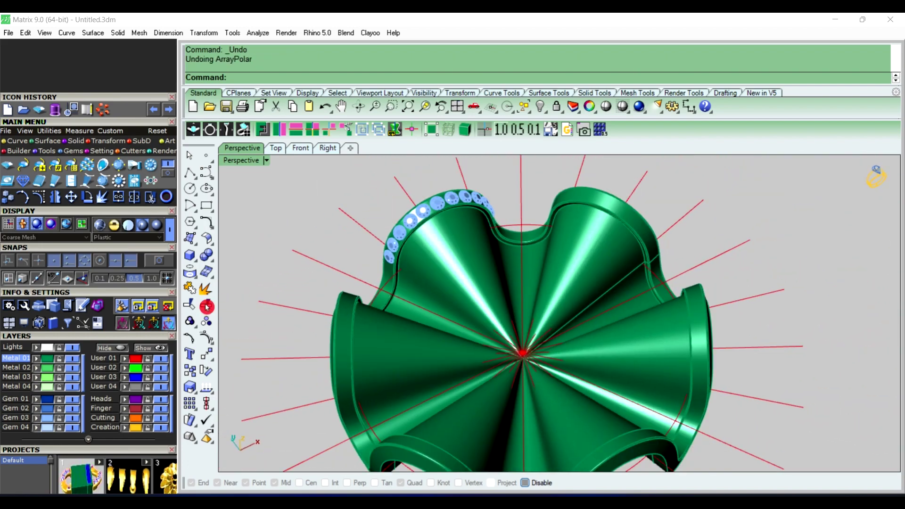
right_drag(424, 274, 419, 339)
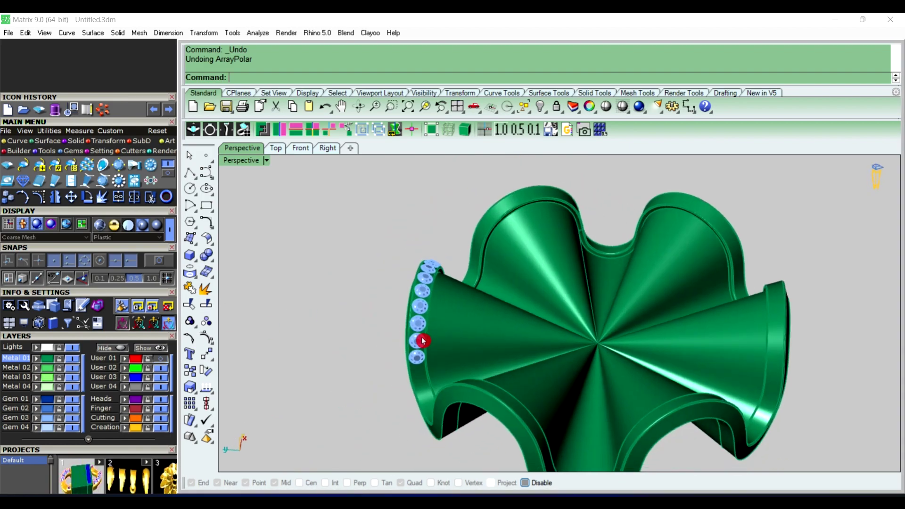
scroll(420, 332, up, 5)
scroll(420, 332, up, 2)
click(420, 320)
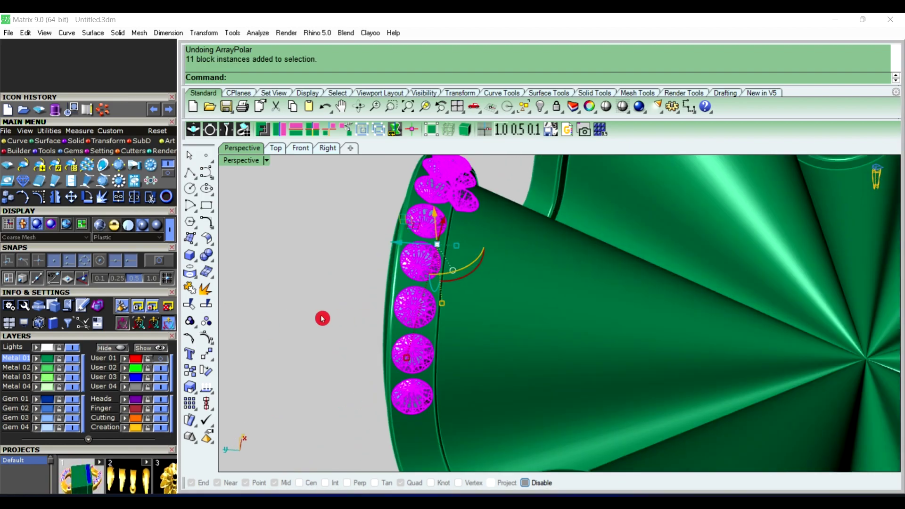
Step: Lower the 11 gems deeper into the rim with the MSR gizmo
right_click(322, 319)
click(331, 285)
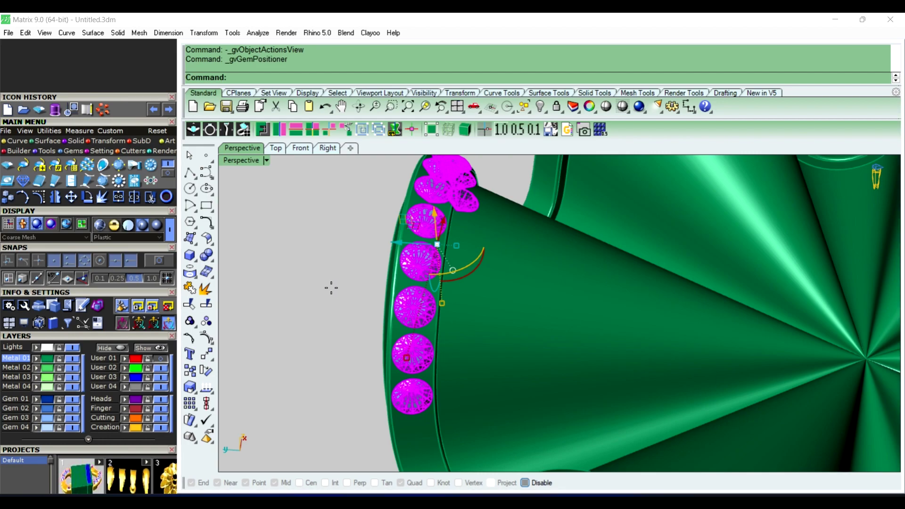
mouse_move(339, 323)
right_down()
mouse_move(394, 299)
mouse_move(430, 344)
right_up()
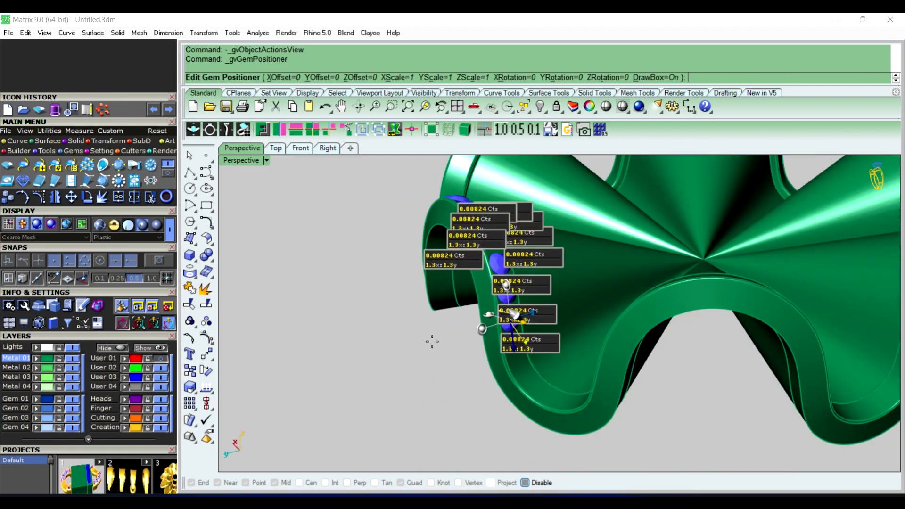
scroll(530, 320, up, 3)
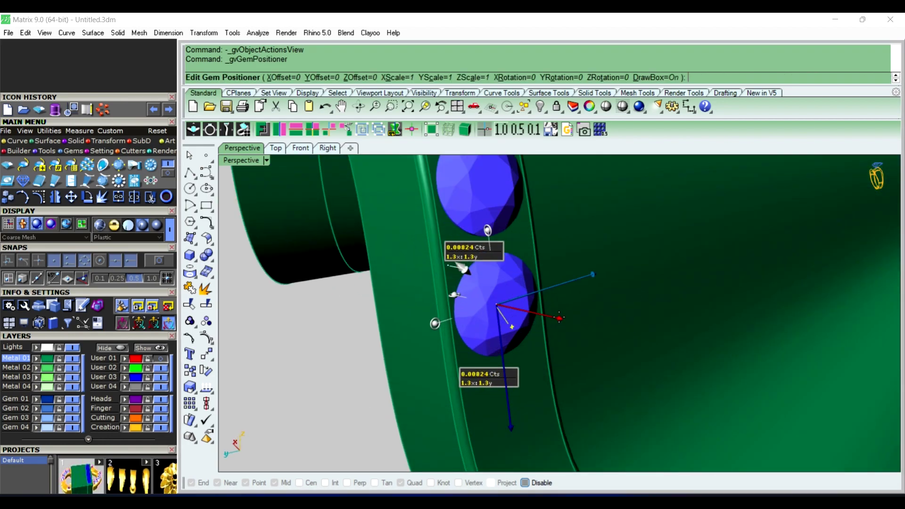
click(557, 316)
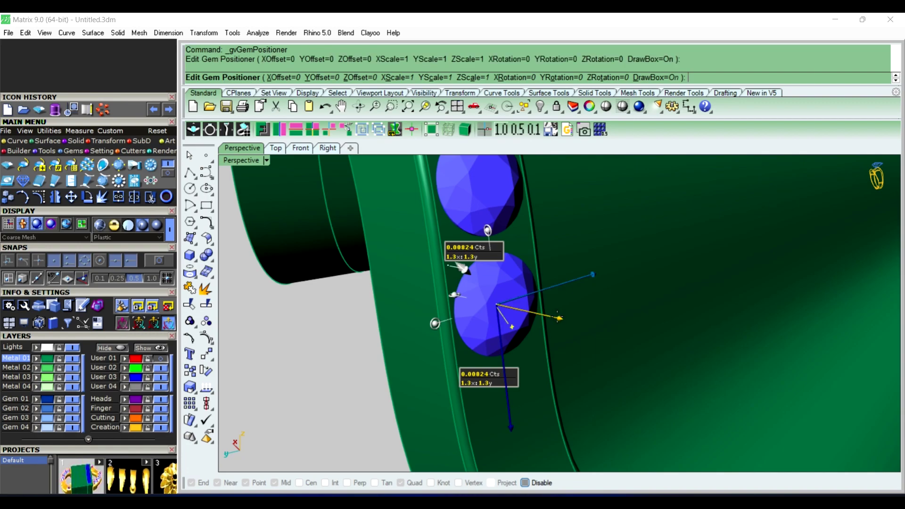
drag(559, 318, 549, 320)
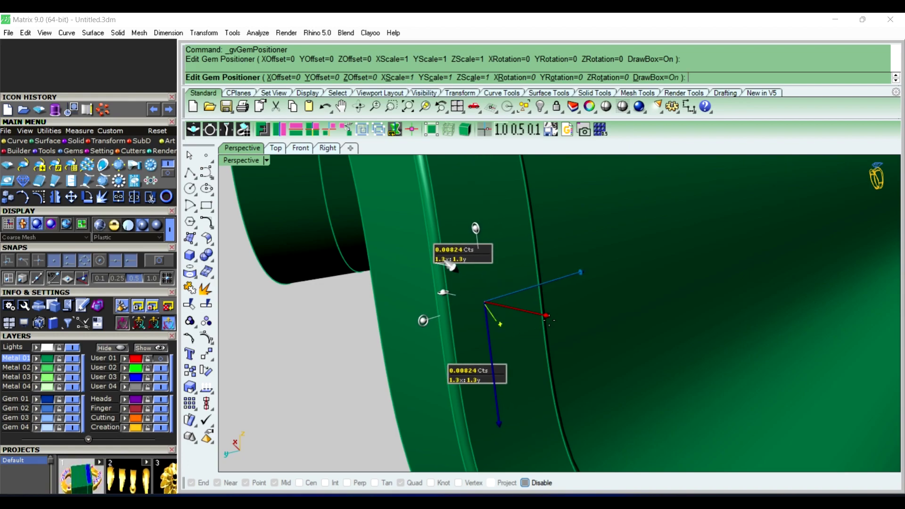
drag(548, 321, 548, 319)
key(Return)
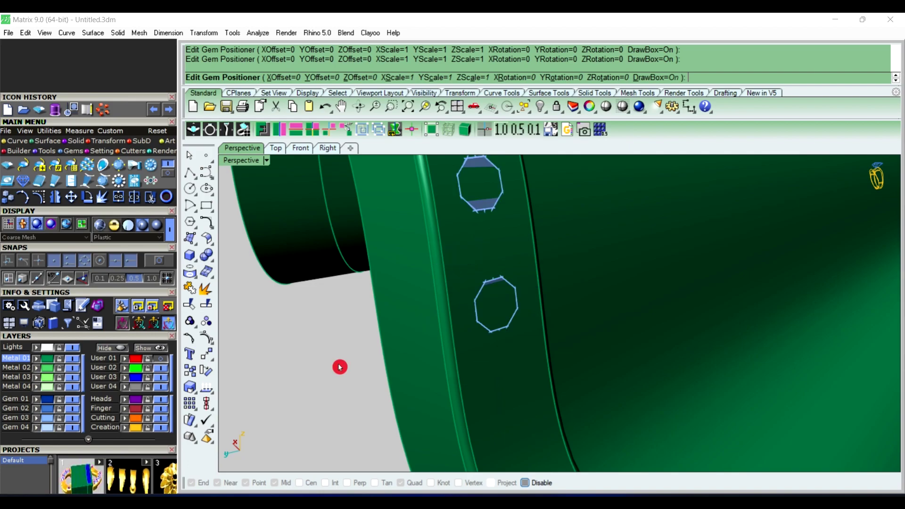
Step: Zoom out over the whole piece and reselect the 11-gem row
mouse_move(339, 366)
right_down()
mouse_move(461, 394)
mouse_move(368, 410)
mouse_move(675, 319)
mouse_move(539, 354)
right_up()
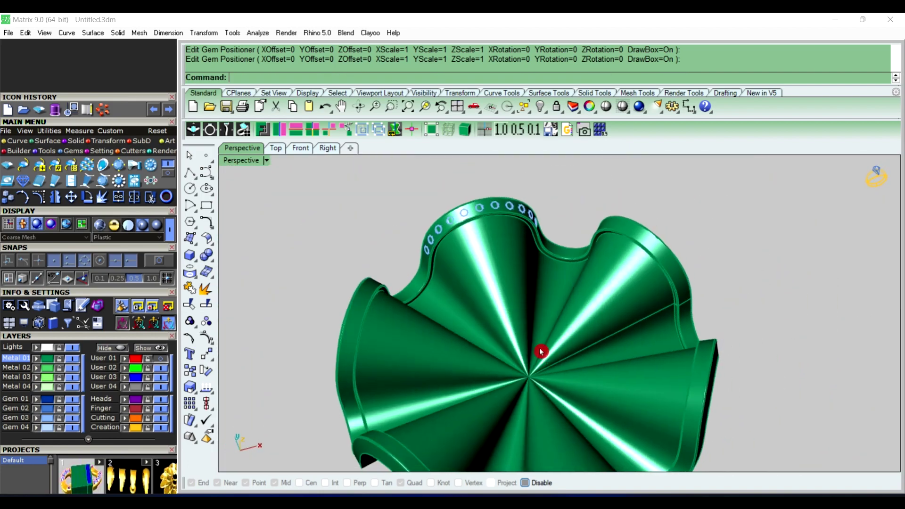
scroll(473, 203, up, 3)
scroll(448, 243, up, 2)
scroll(360, 294, up, 2)
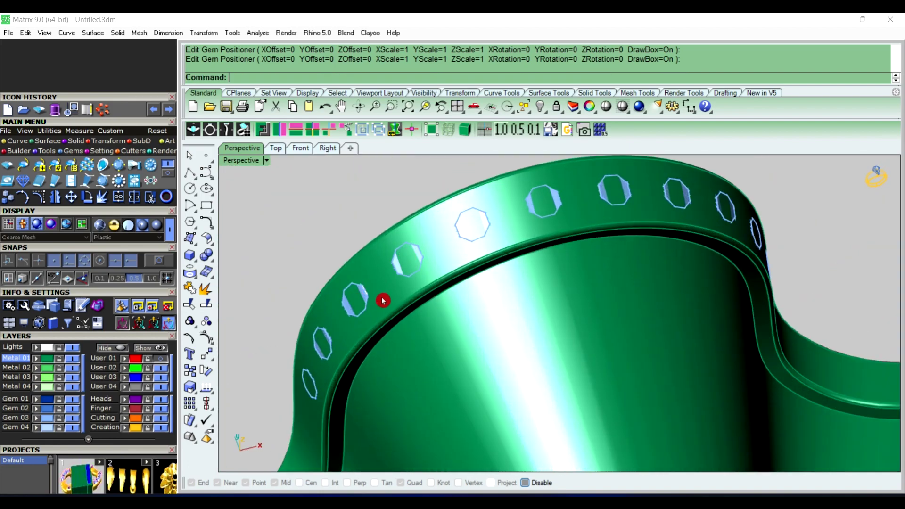
click(366, 301)
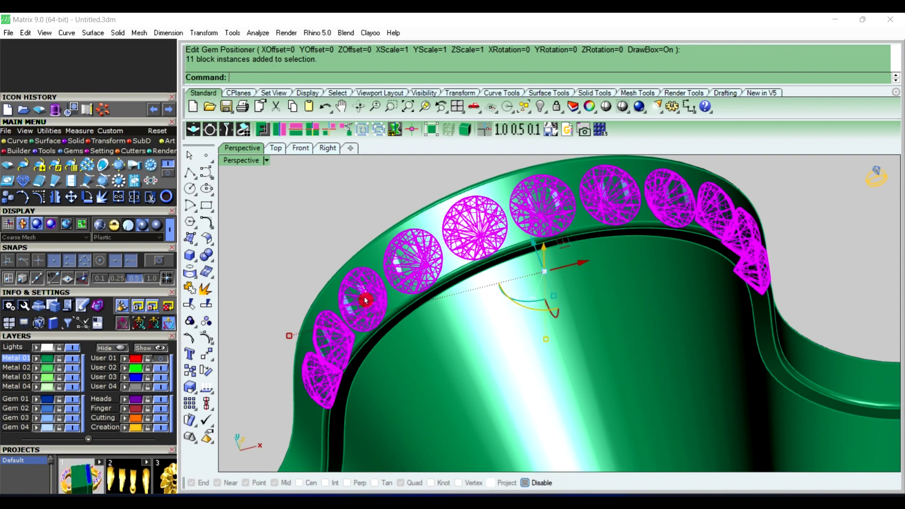
Step: Start a channel along the 11-gem row and preview it in shaded display
right_click(361, 240)
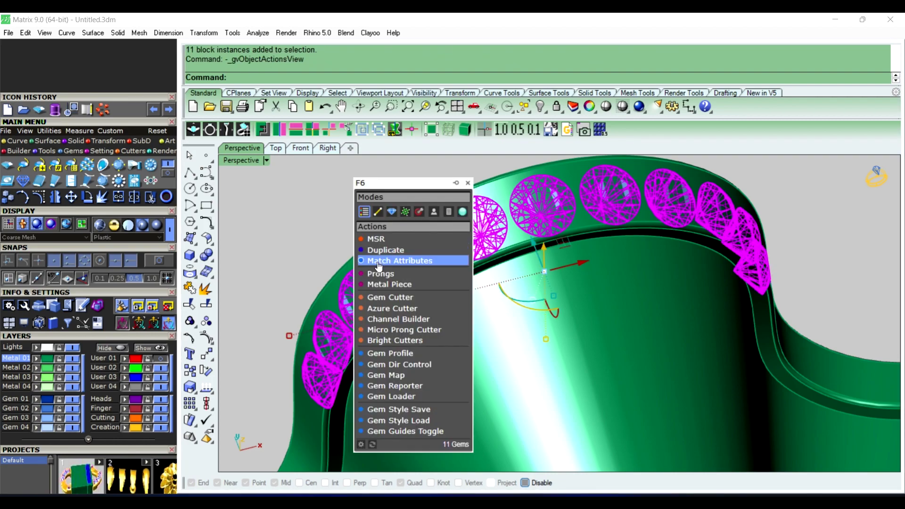
click(398, 319)
right_drag(480, 243, 574, 279)
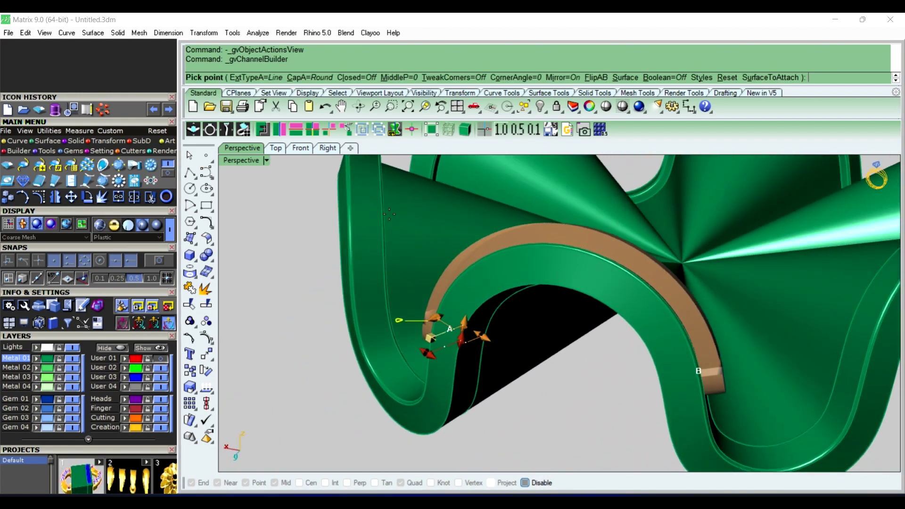
click(266, 161)
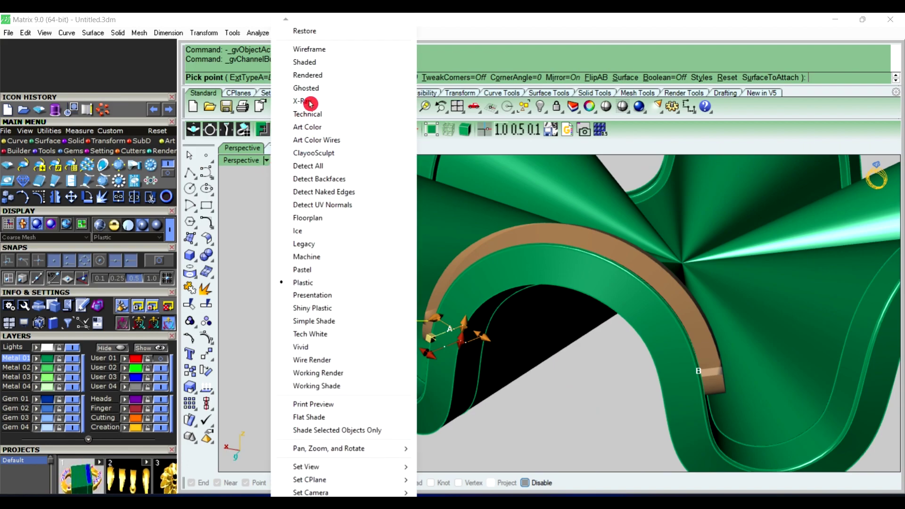
click(324, 67)
mouse_move(311, 283)
right_down()
mouse_move(438, 245)
mouse_move(358, 202)
right_up()
click(242, 127)
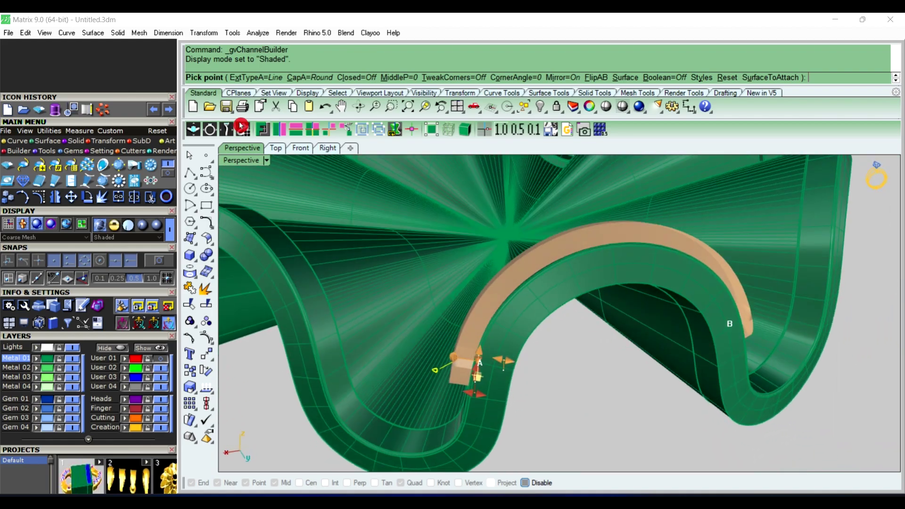
Step: Return the viewport to wireframe and orbit to face the channel arc
click(267, 161)
click(299, 50)
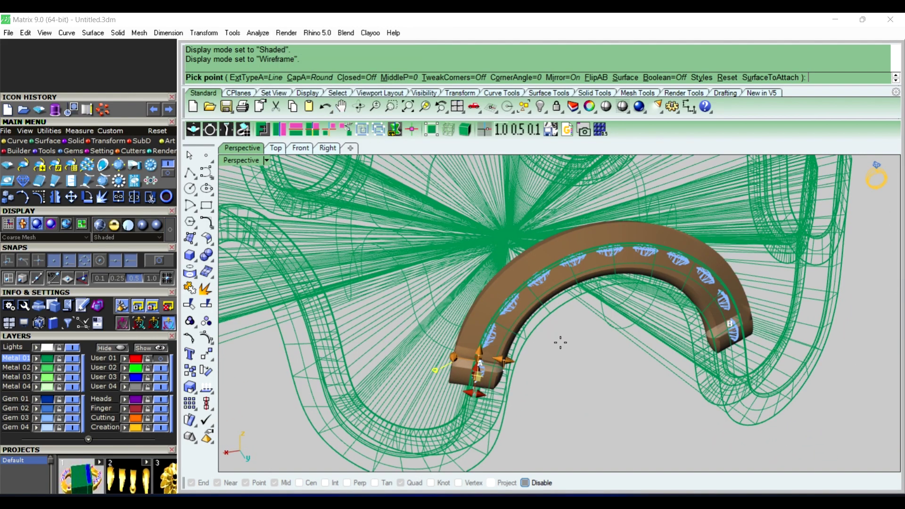
mouse_move(560, 342)
right_down()
mouse_move(441, 355)
mouse_move(454, 353)
right_up()
scroll(620, 370, up, 5)
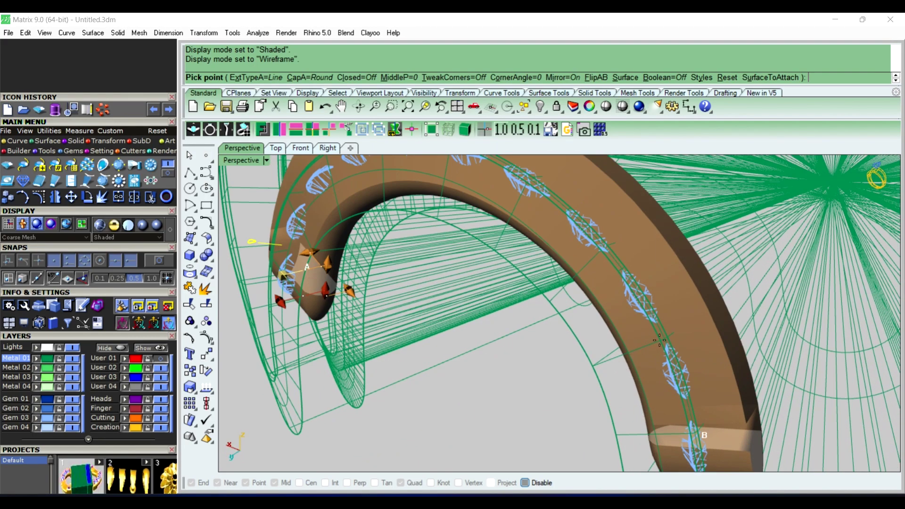
mouse_move(507, 382)
right_down()
mouse_move(578, 360)
mouse_move(570, 396)
mouse_move(548, 382)
right_up()
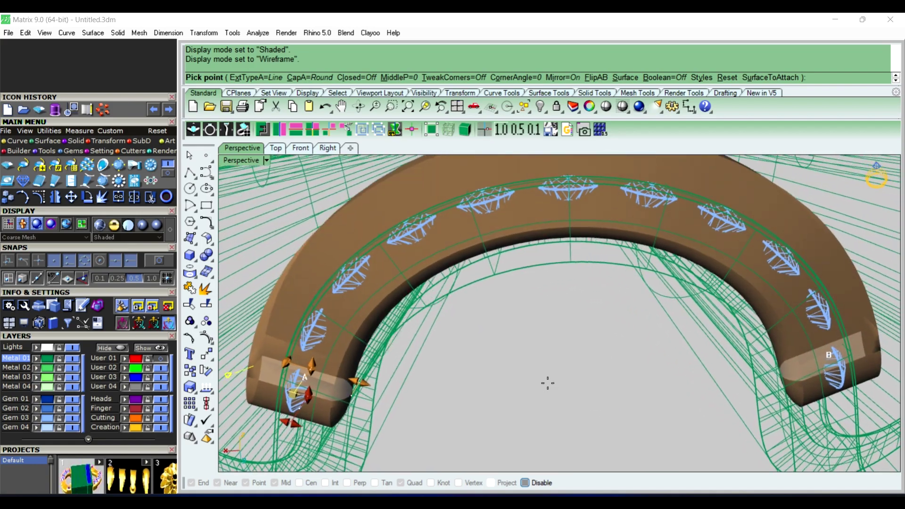
Step: Check the band in Front view, then orbit the Perspective view to see it obliquely
click(301, 150)
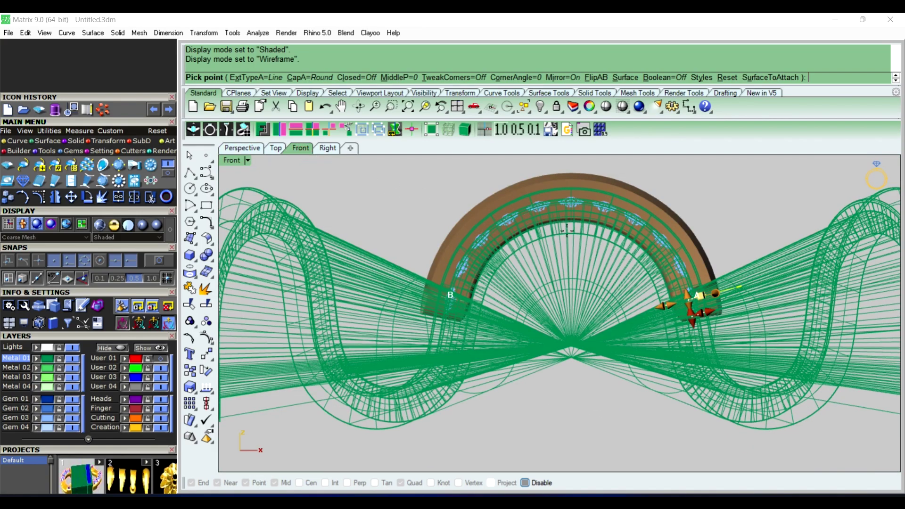
scroll(555, 221, up, 5)
scroll(541, 225, up, 5)
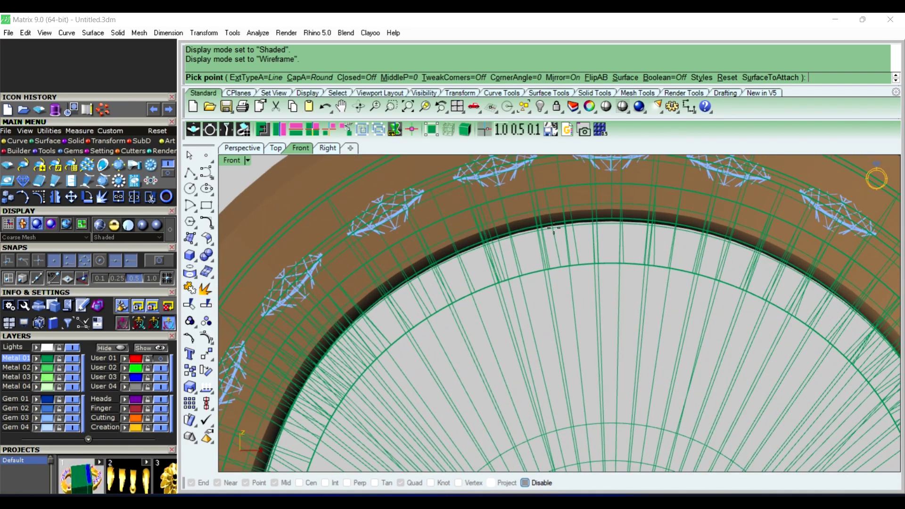
scroll(561, 257, down, 5)
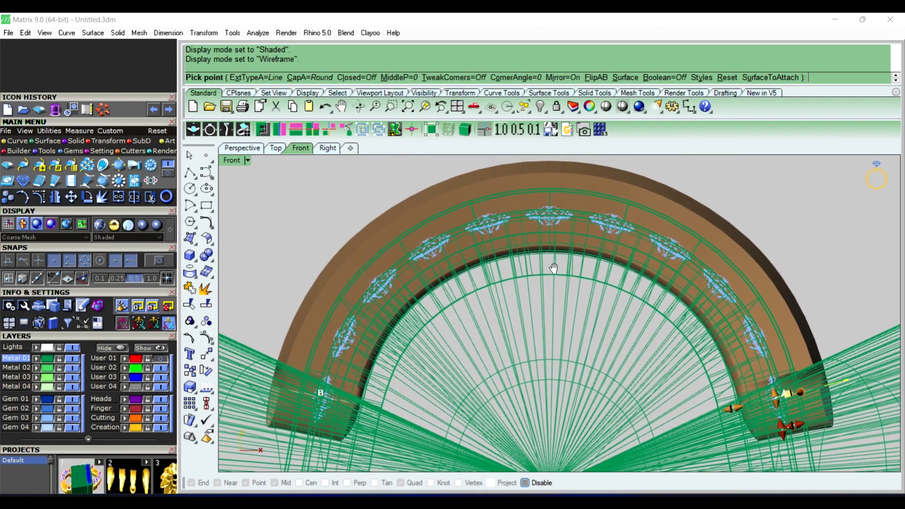
click(259, 149)
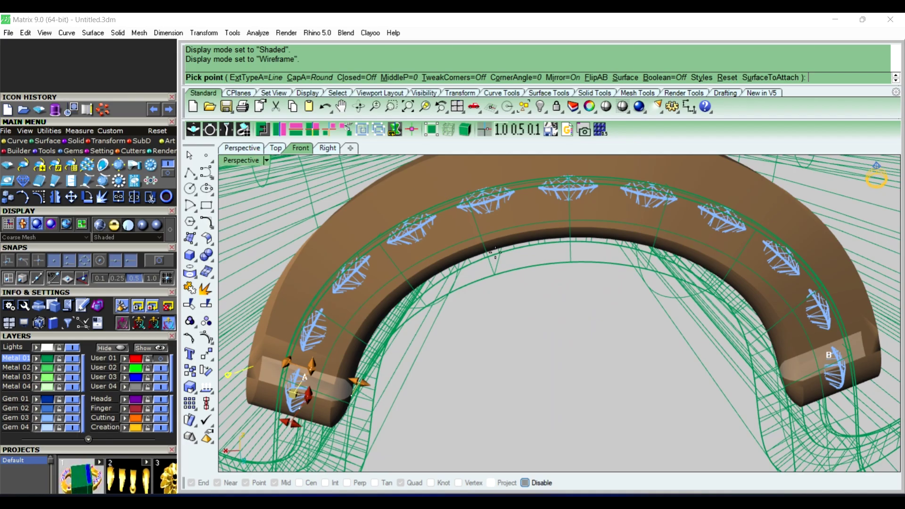
mouse_move(282, 189)
right_down()
mouse_move(530, 307)
mouse_move(494, 300)
right_up()
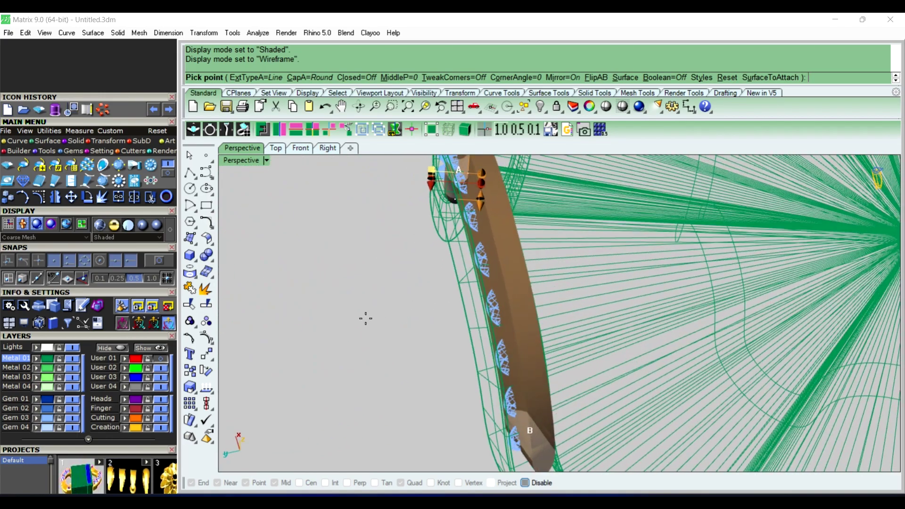
right_drag(365, 318, 365, 309)
Step: Set the channel height to 90% and apply the round-bottomed channel 07.cpt edge profile
scroll(123, 273, down, 1)
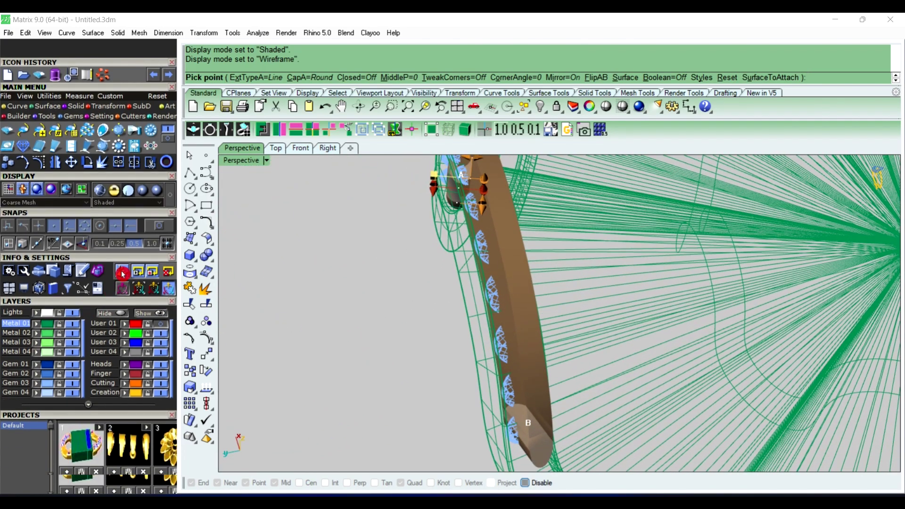
scroll(123, 274, down, 2)
scroll(127, 212, down, 2)
scroll(134, 118, down, 1)
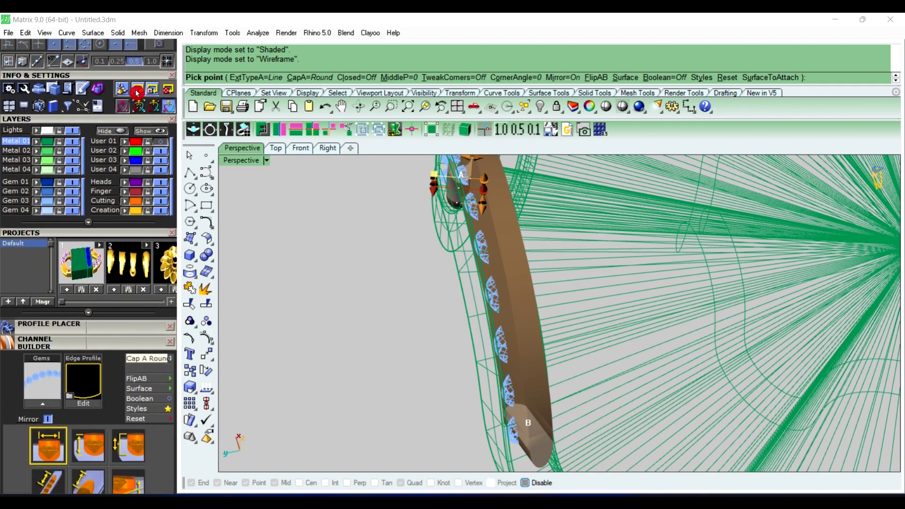
scroll(137, 92, down, 2)
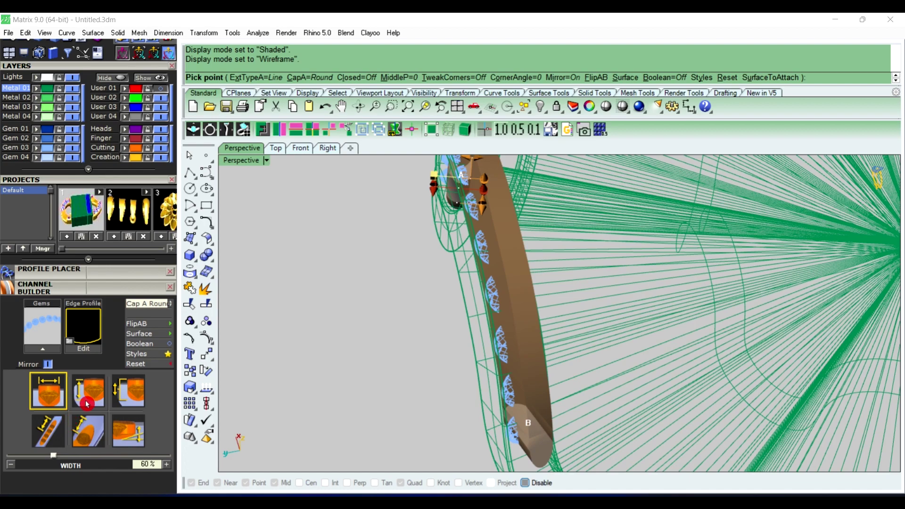
click(86, 403)
text(90)
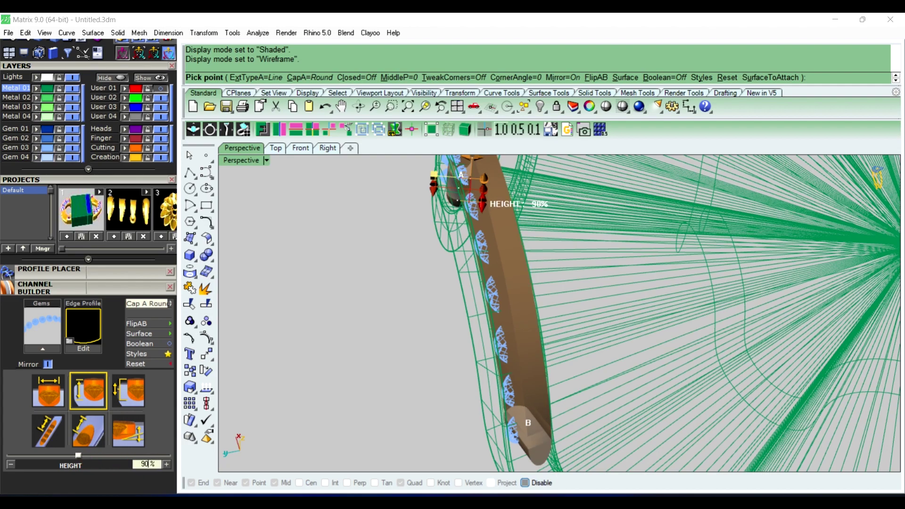
click(128, 464)
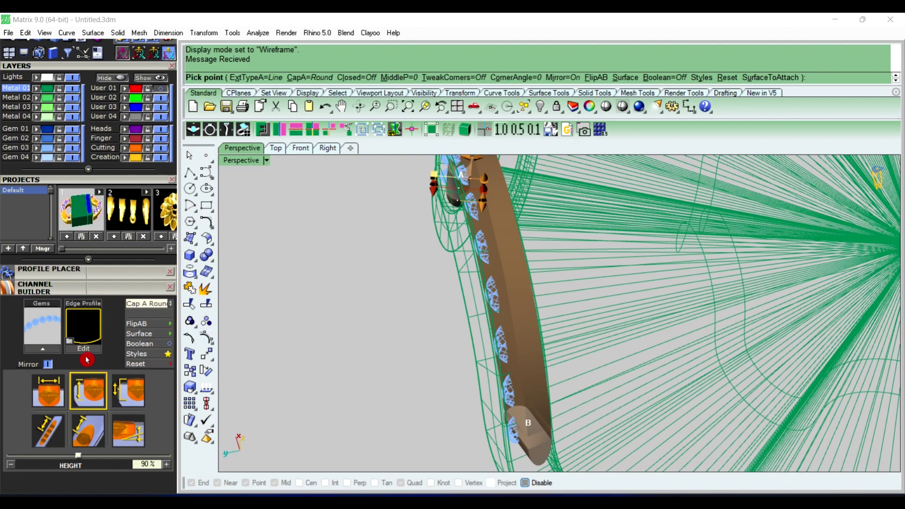
click(67, 342)
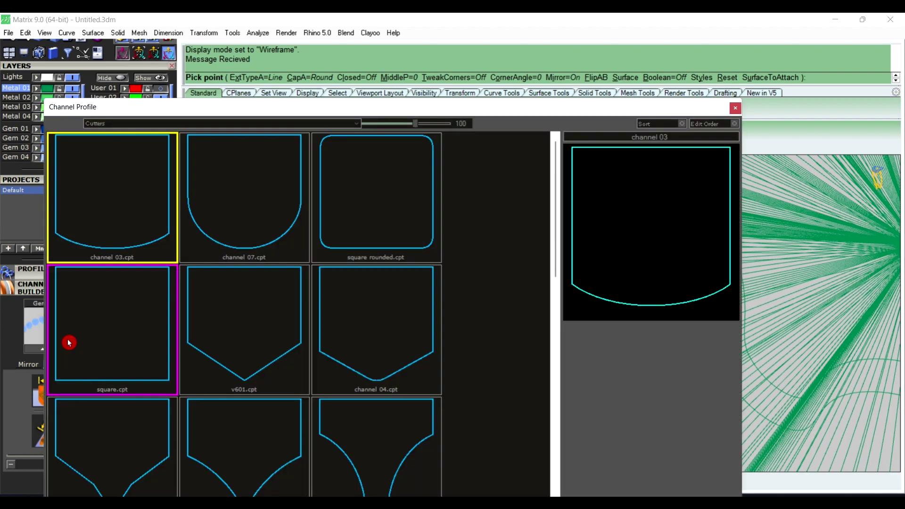
click(247, 237)
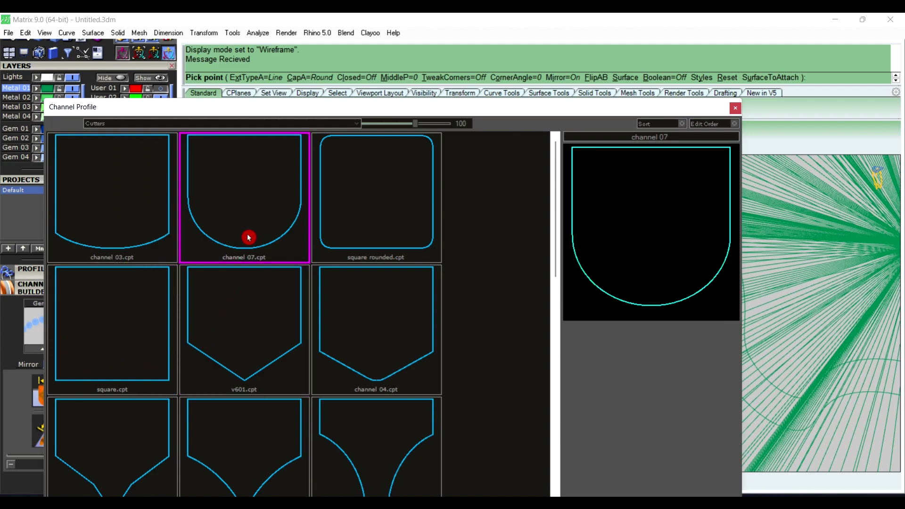
key(Return)
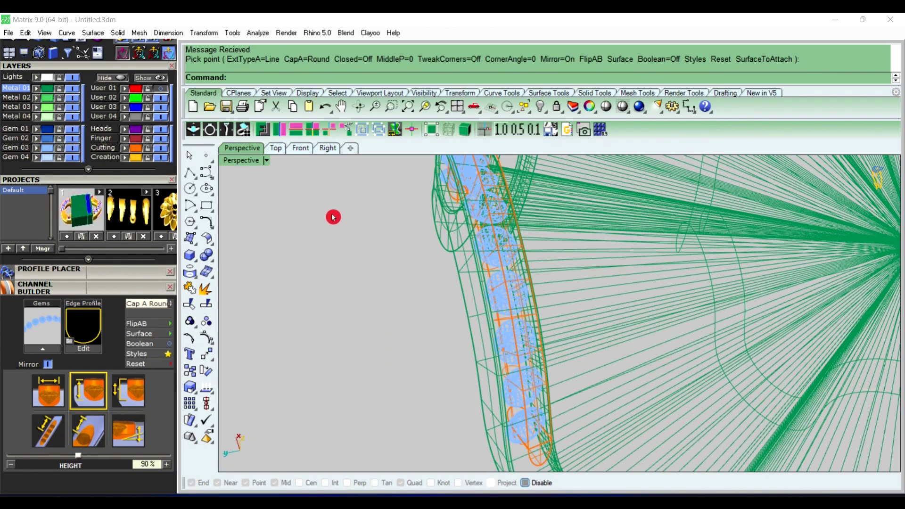
Step: Shade the Perspective view in Plastic, select the orange channel, and switch to Top view
click(267, 163)
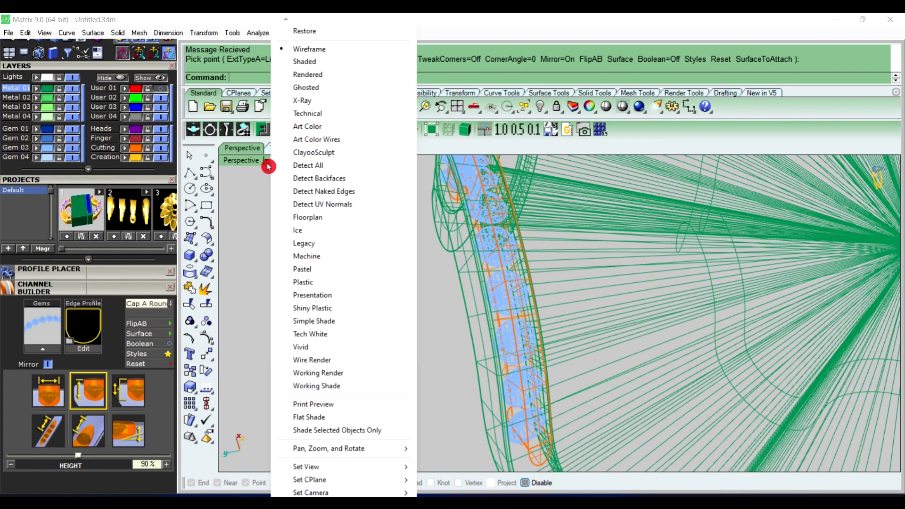
click(325, 280)
mouse_move(349, 281)
right_down()
mouse_move(457, 348)
mouse_move(379, 346)
right_up()
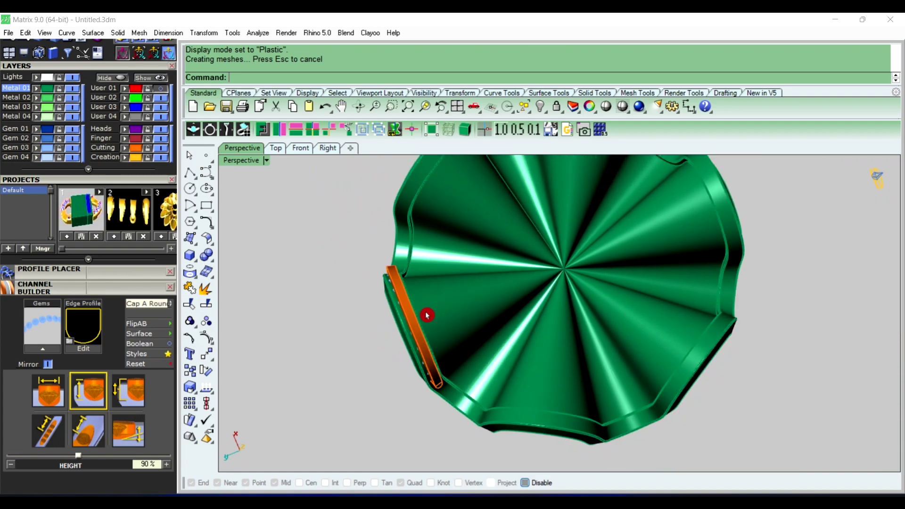
click(413, 326)
scroll(333, 378, down, 3)
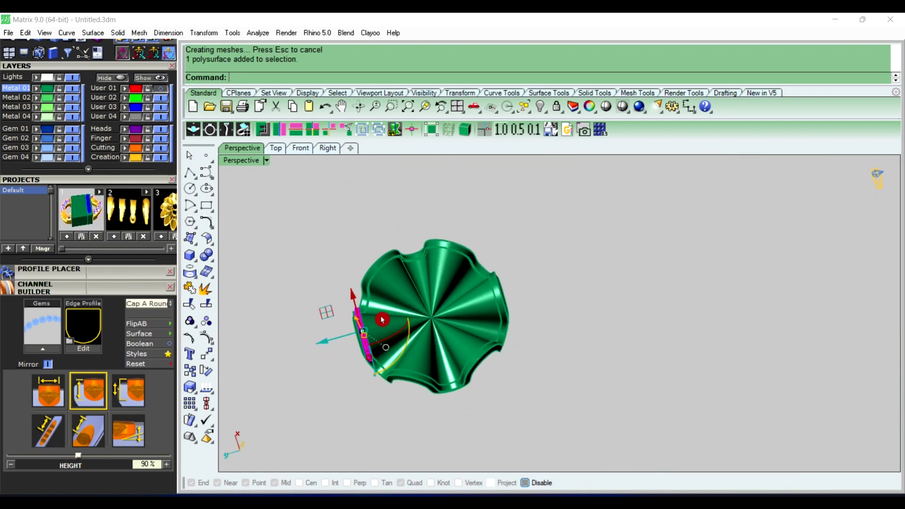
click(277, 149)
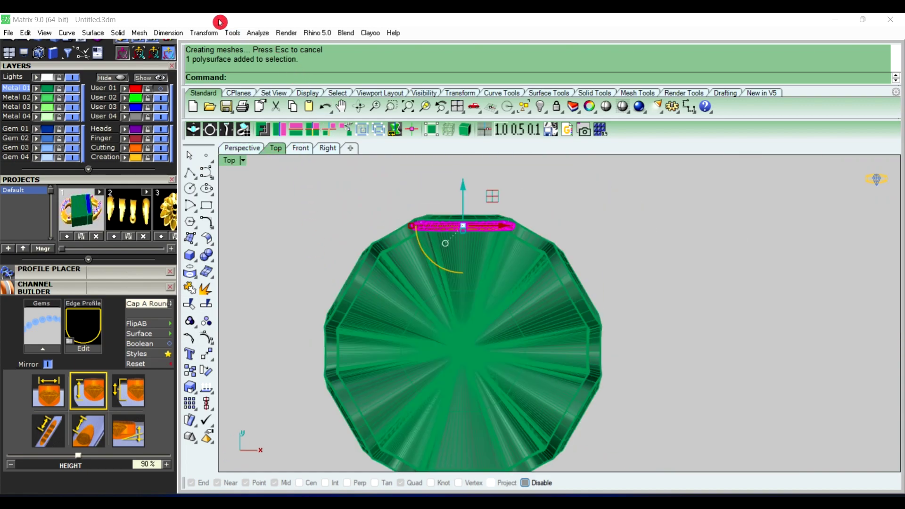
mouse_move(148, 70)
mouse_down()
mouse_move(143, 286)
mouse_move(126, 127)
mouse_move(112, 250)
mouse_up()
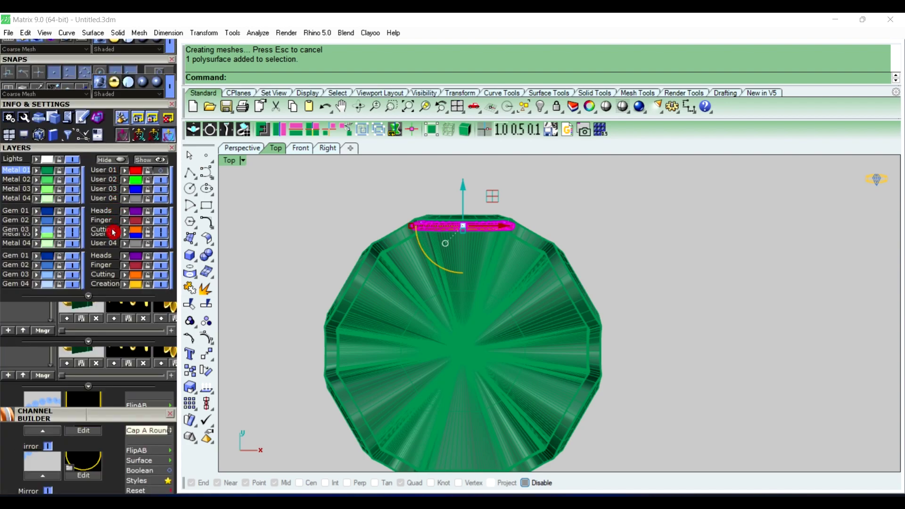
Step: Polar-array the channel cutter into 6 copies around the origin over 360°
click(214, 36)
mouse_move(236, 239)
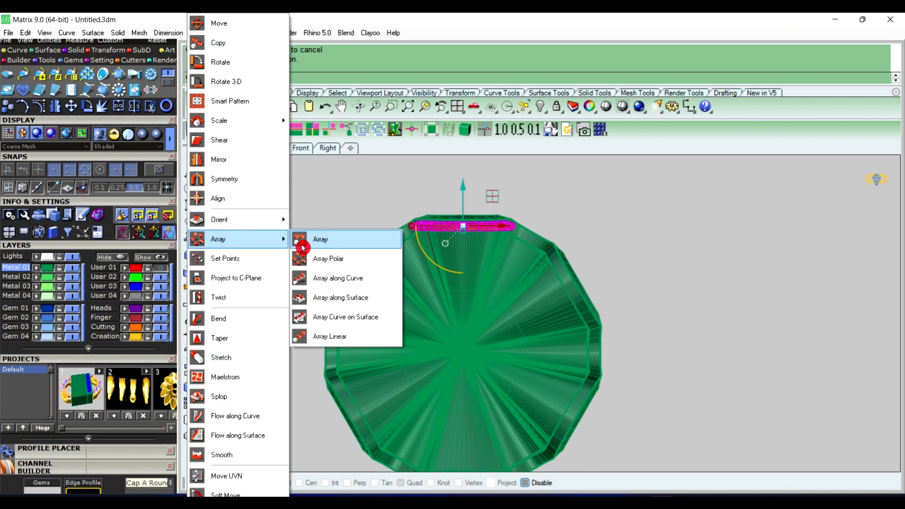
click(322, 260)
text(0)
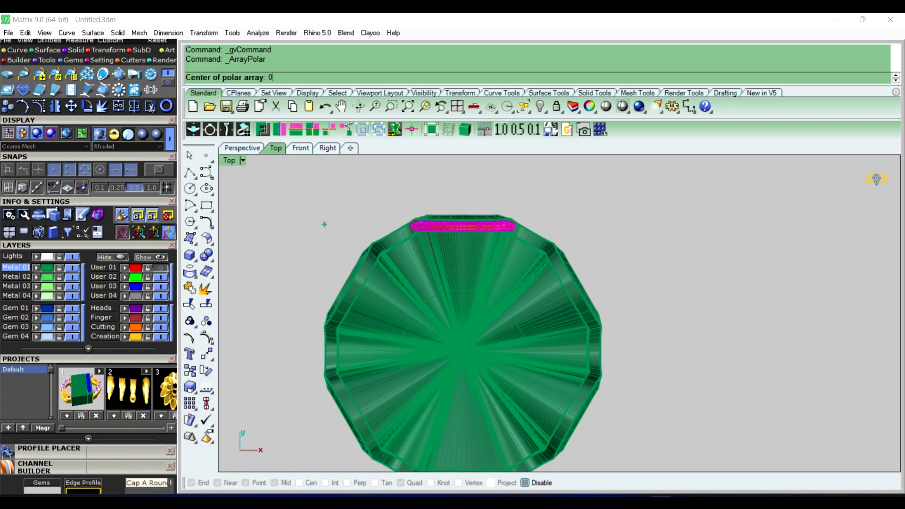
key(Return)
key(Return)
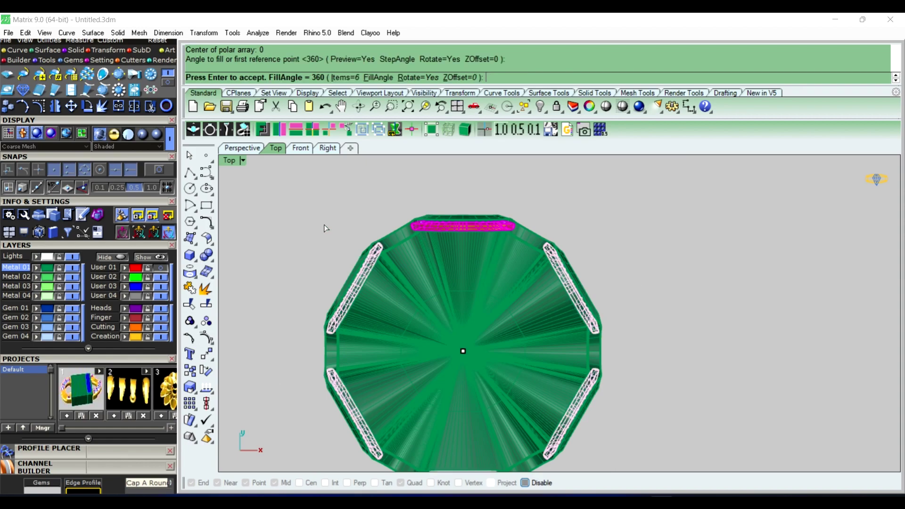
right_click(325, 227)
click(326, 227)
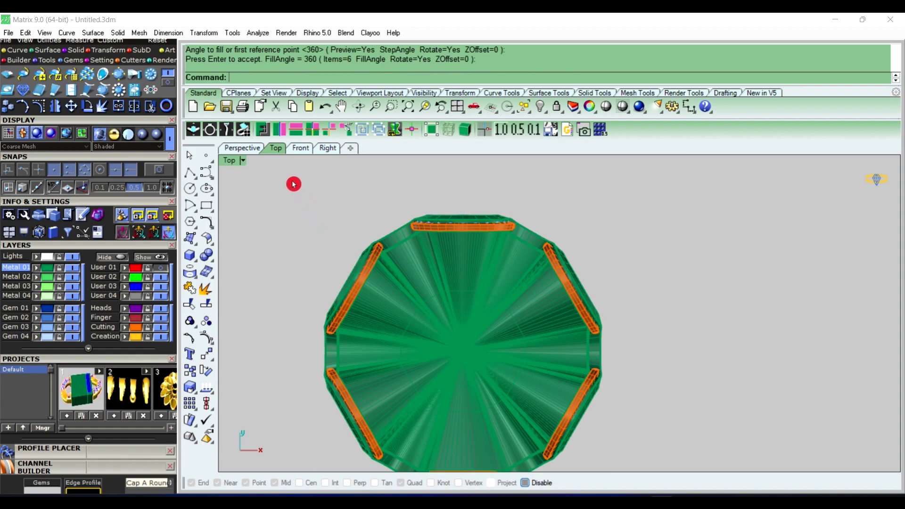
Step: Back in shaded Perspective, select the green ring body for solid editing
click(241, 148)
scroll(406, 304, up, 3)
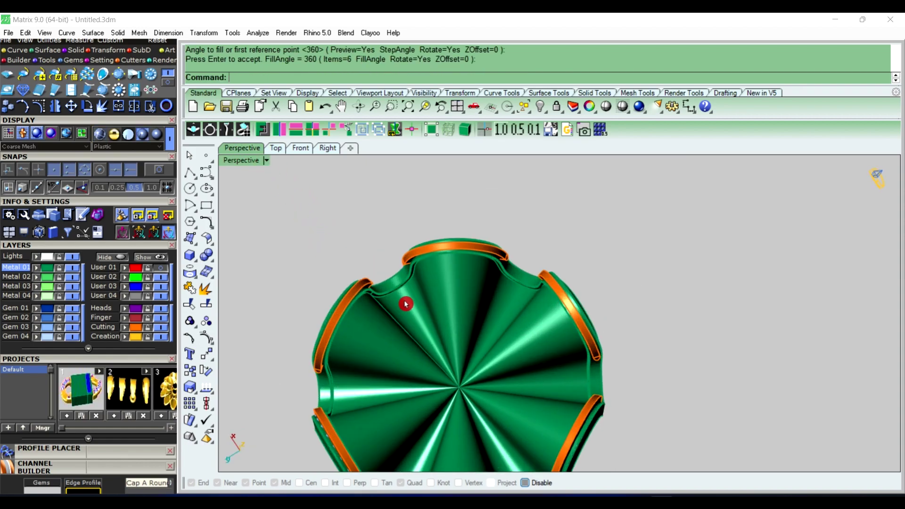
scroll(406, 304, up, 3)
click(383, 273)
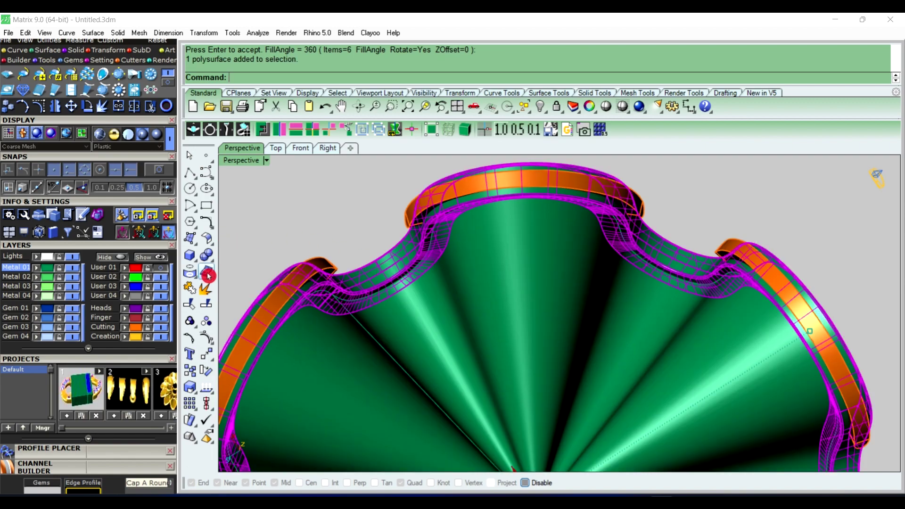
click(206, 255)
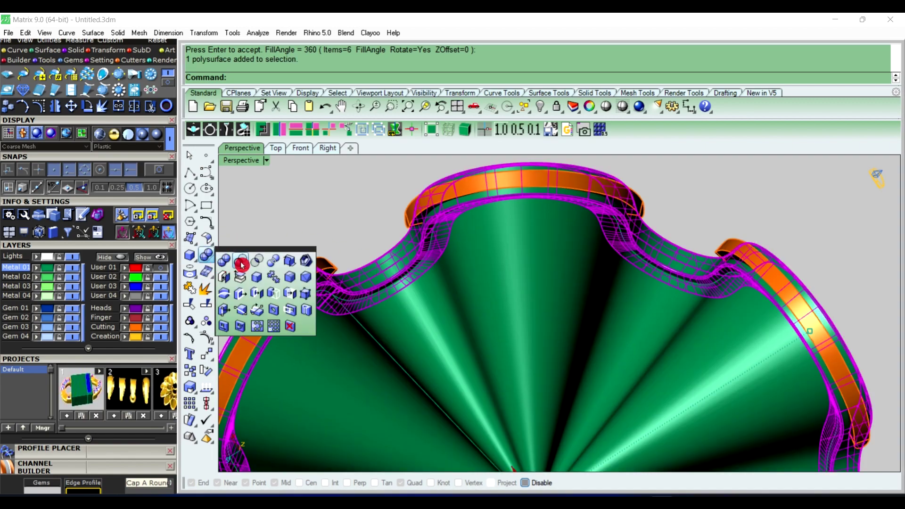
Step: Boolean-difference the six channel cutters from the ring body
click(241, 261)
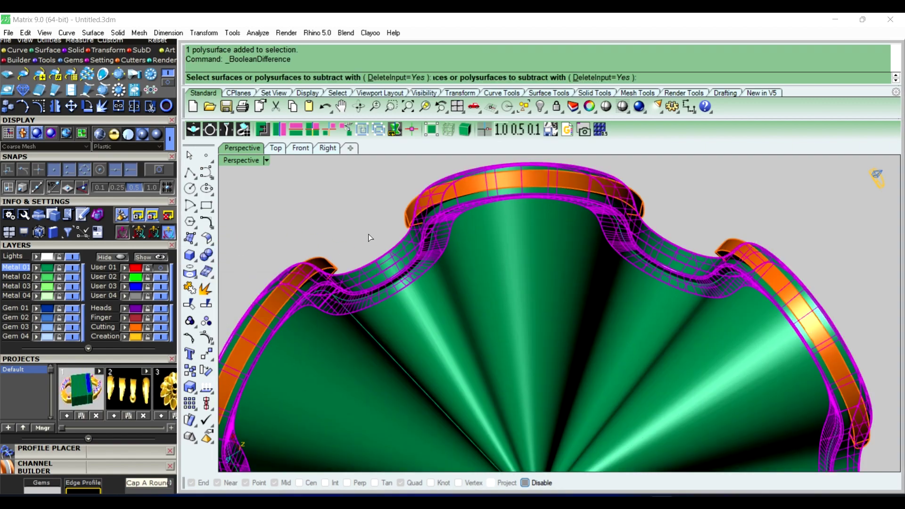
click(144, 328)
key(Return)
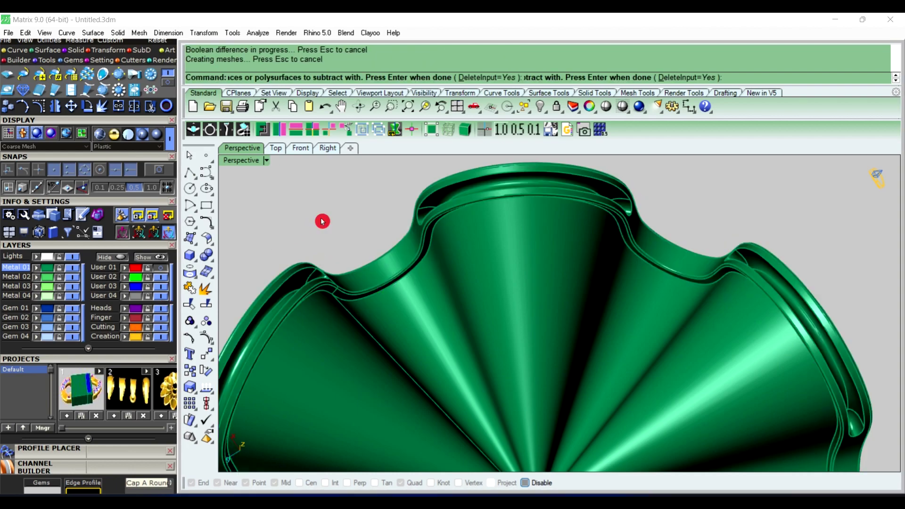
mouse_move(321, 218)
right_down()
mouse_move(367, 264)
mouse_move(334, 324)
mouse_move(478, 269)
mouse_move(496, 219)
mouse_move(404, 242)
mouse_move(384, 259)
mouse_move(396, 313)
mouse_move(387, 316)
mouse_move(370, 265)
right_up()
scroll(386, 316, up, 5)
scroll(375, 297, up, 4)
right_drag(367, 268, 368, 297)
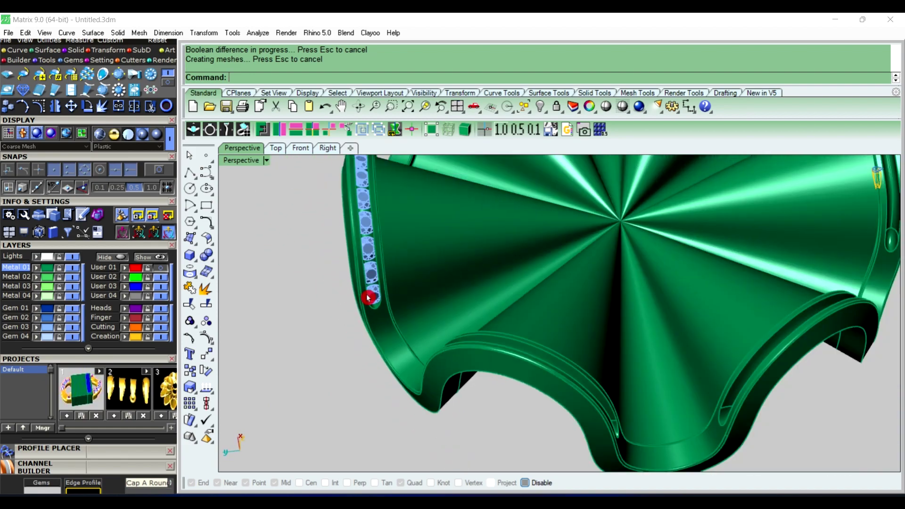
Step: Hide the central radial surface and select the 11 gems in the groove
click(518, 247)
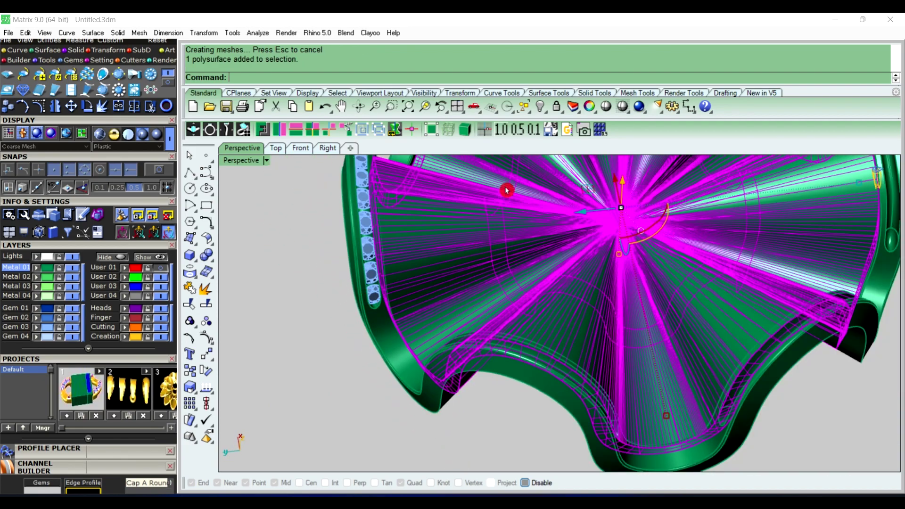
click(541, 107)
mouse_move(557, 250)
right_down()
mouse_move(473, 254)
mouse_move(550, 312)
right_up()
scroll(550, 311, down, 5)
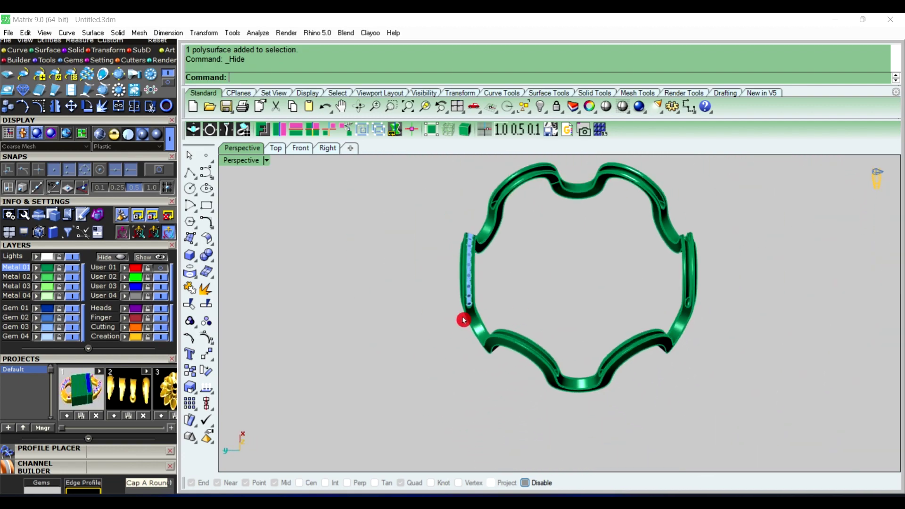
right_drag(463, 317, 450, 250)
scroll(450, 250, up, 3)
scroll(468, 287, up, 3)
scroll(480, 289, up, 1)
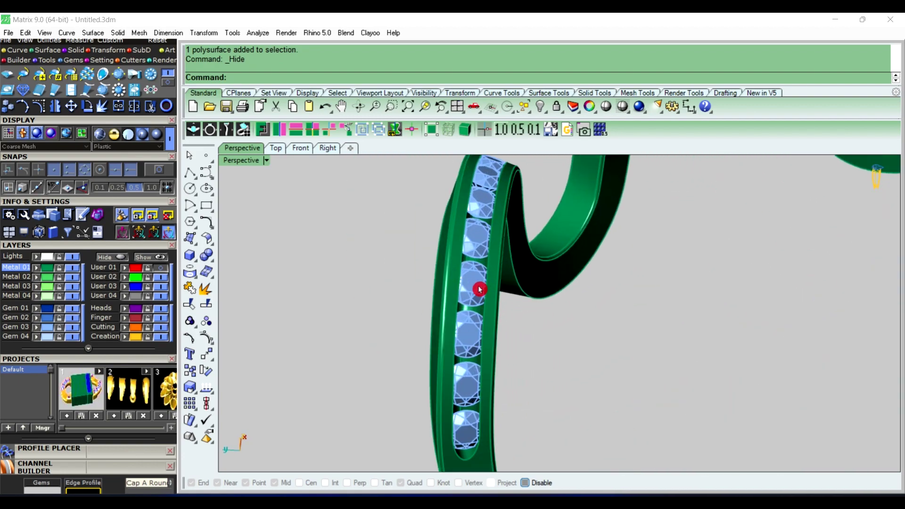
click(479, 289)
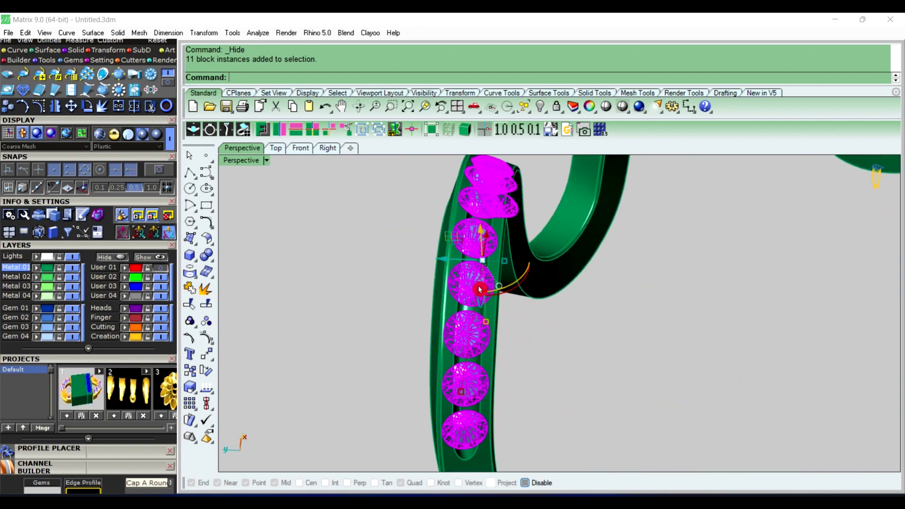
right_click(563, 337)
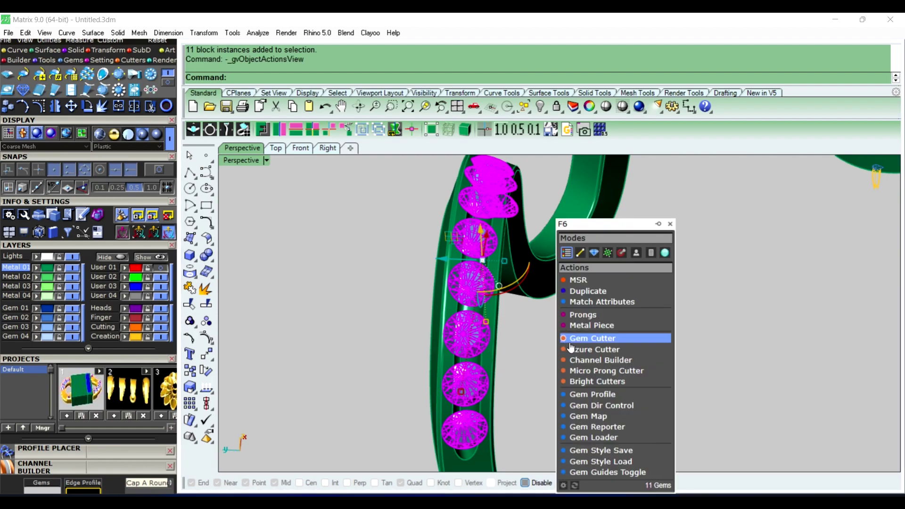
Step: Start micro prong cutters in Standard mode with the rounded channel 07 profile and 0 mm drop
click(587, 372)
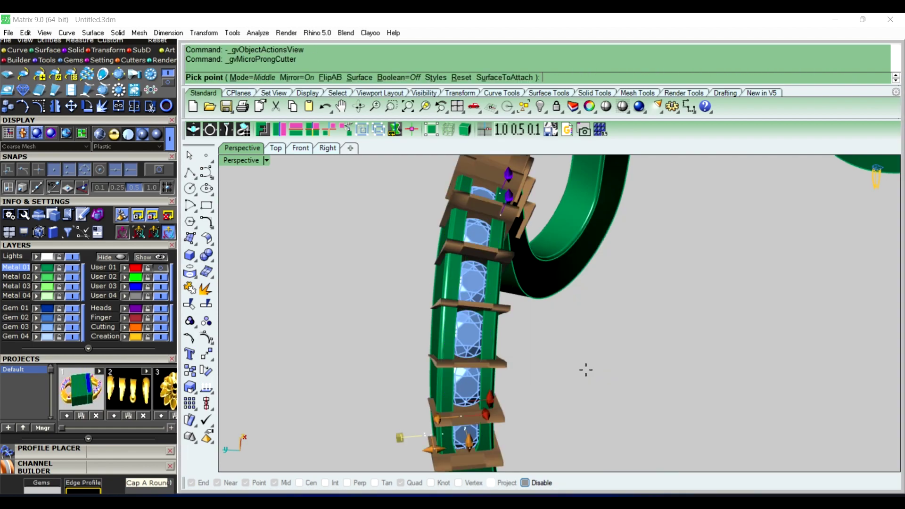
drag(154, 362, 145, 168)
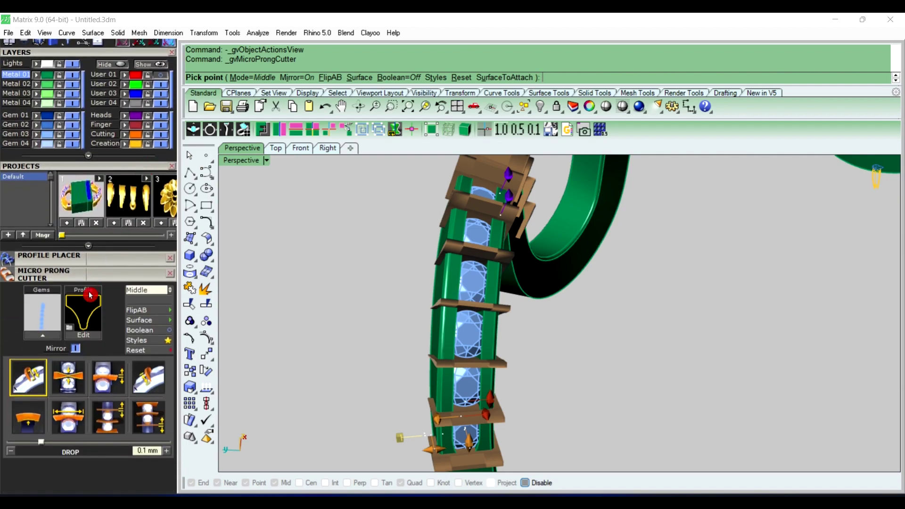
click(161, 290)
click(155, 305)
scroll(162, 293, down, 1)
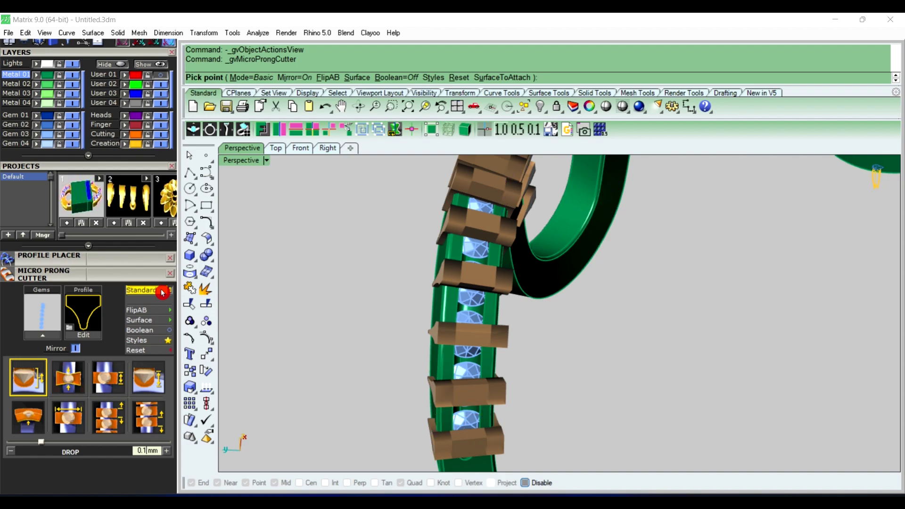
click(76, 329)
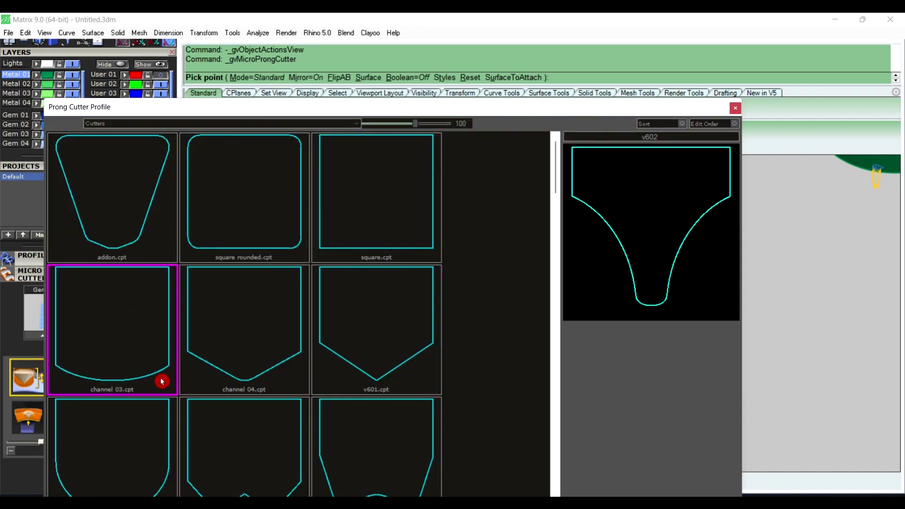
scroll(182, 367, down, 1)
click(112, 380)
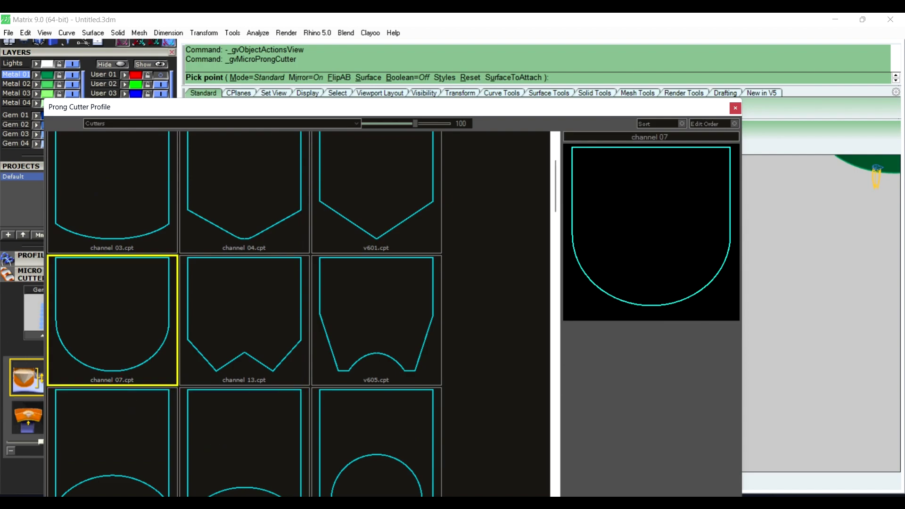
click(43, 356)
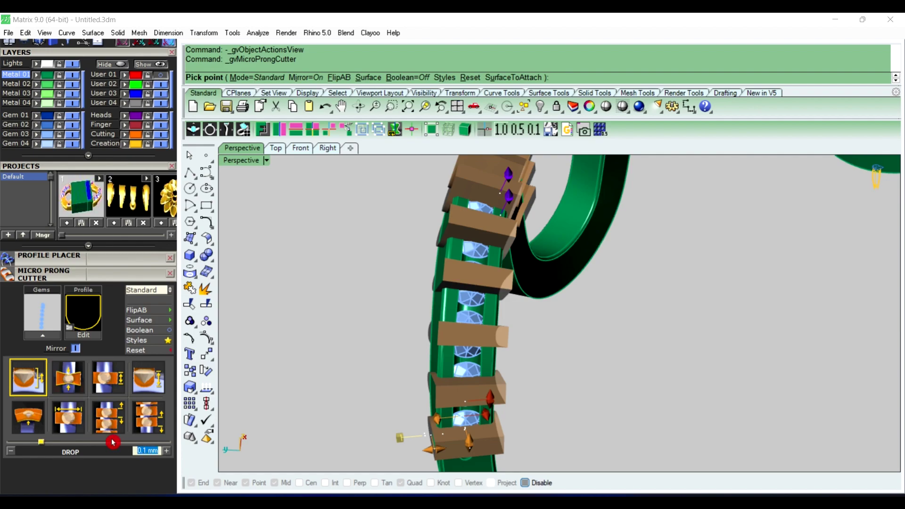
text(0)
key(Return)
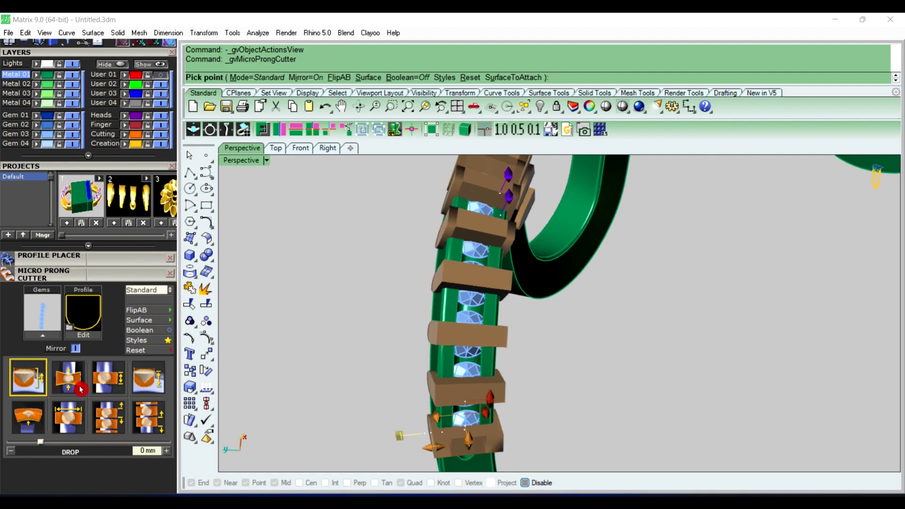
Step: Set the prong height to 1 mm and place the cutters across the 11 gems
click(80, 388)
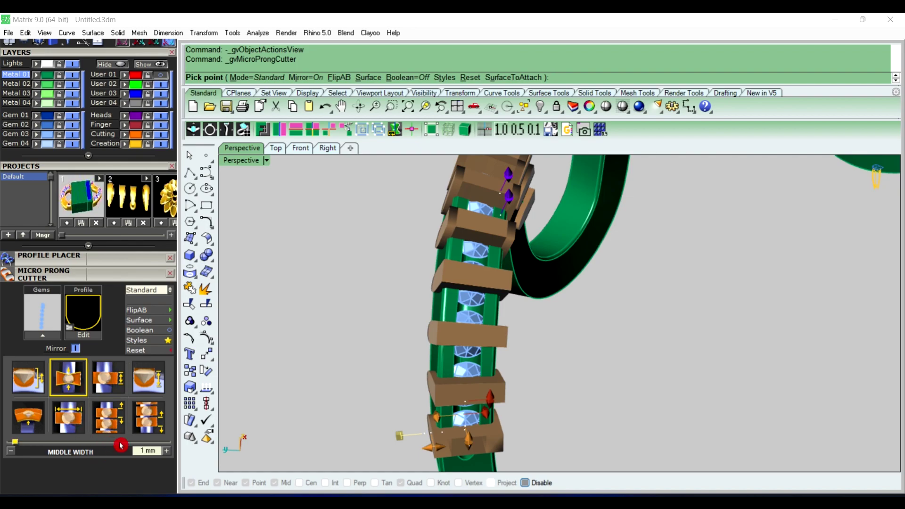
click(109, 391)
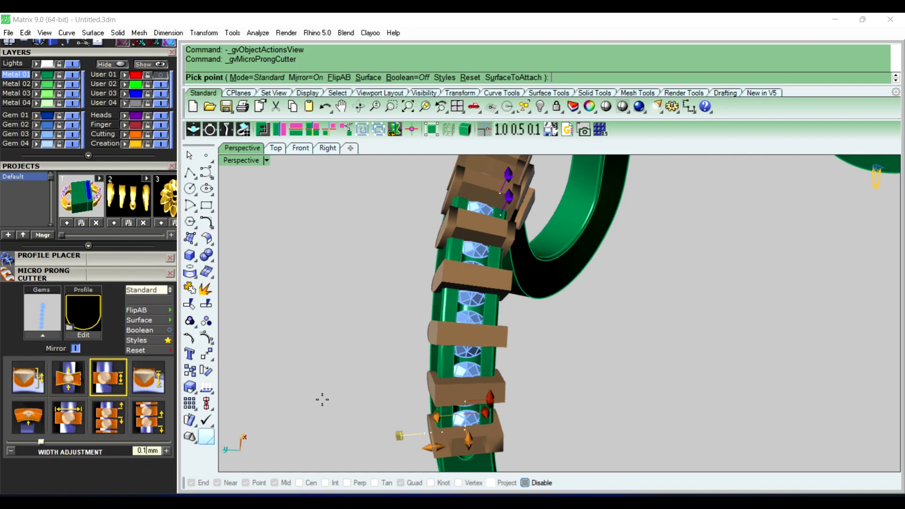
right_drag(322, 379, 415, 356)
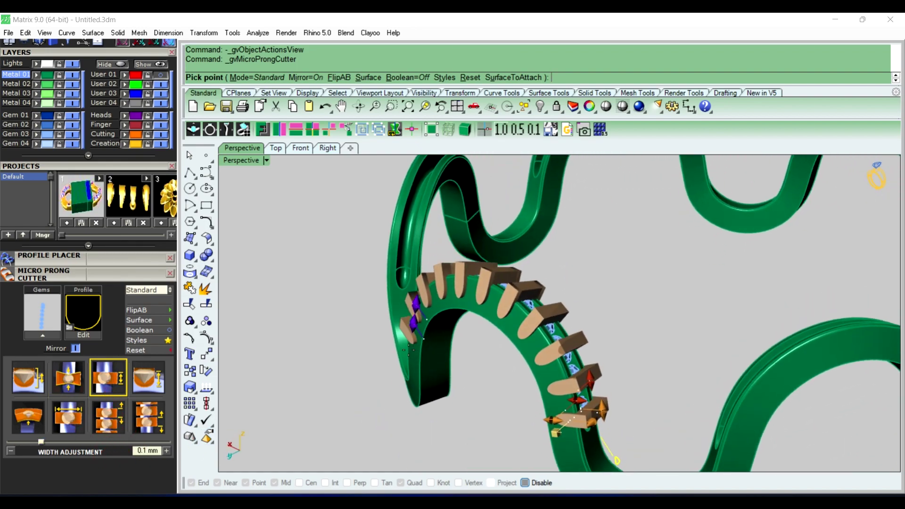
click(97, 405)
click(142, 389)
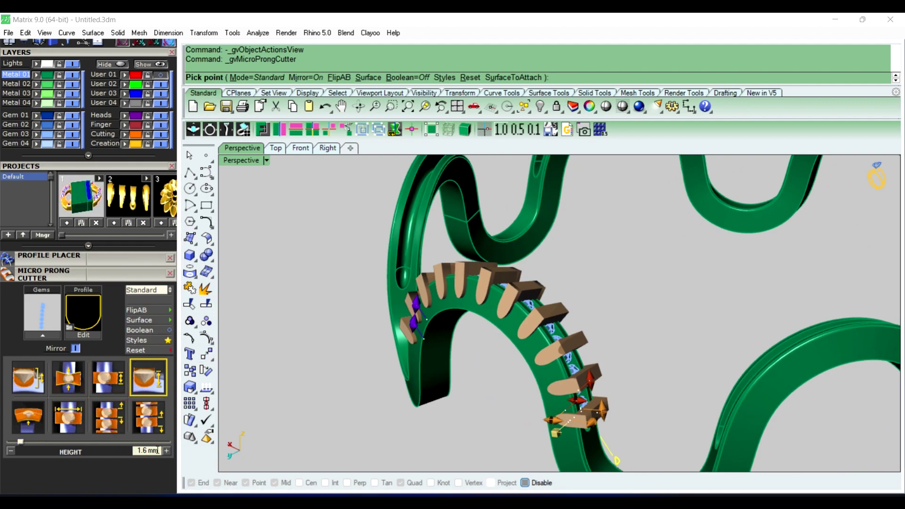
text(1)
click(97, 442)
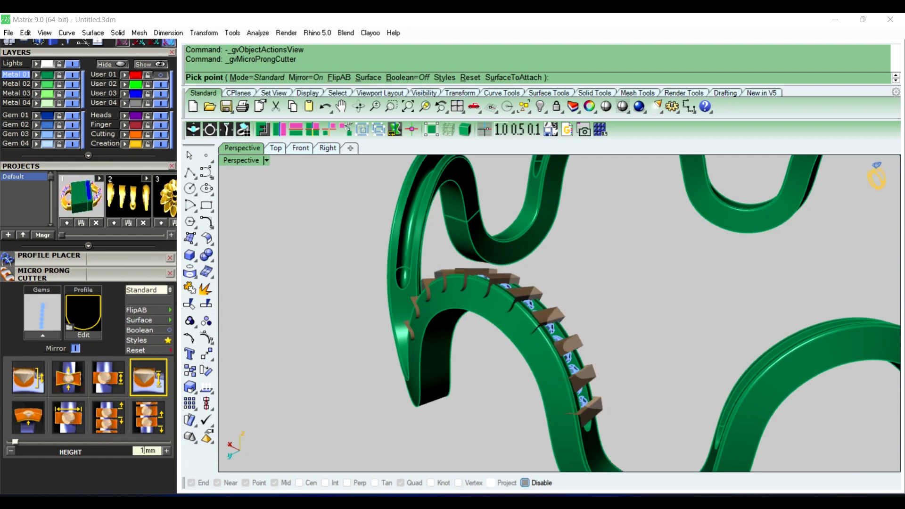
click(34, 422)
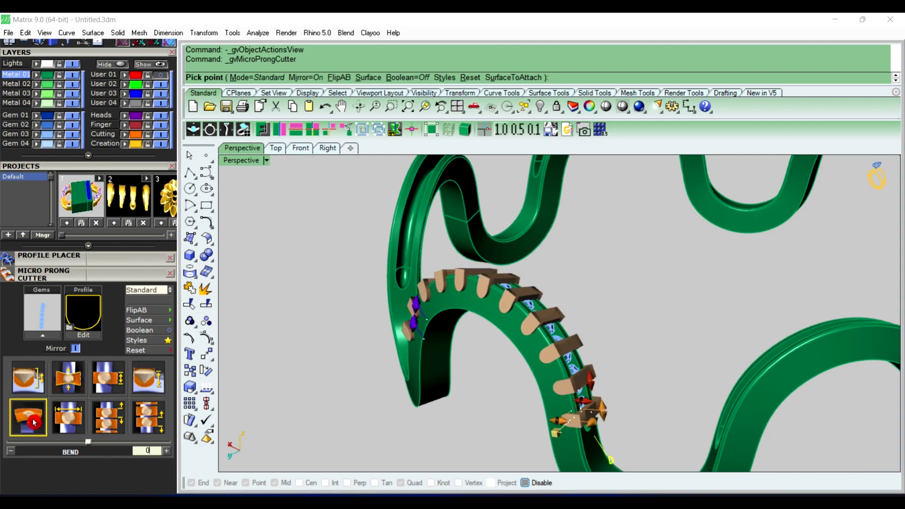
click(308, 401)
right_drag(466, 349, 384, 354)
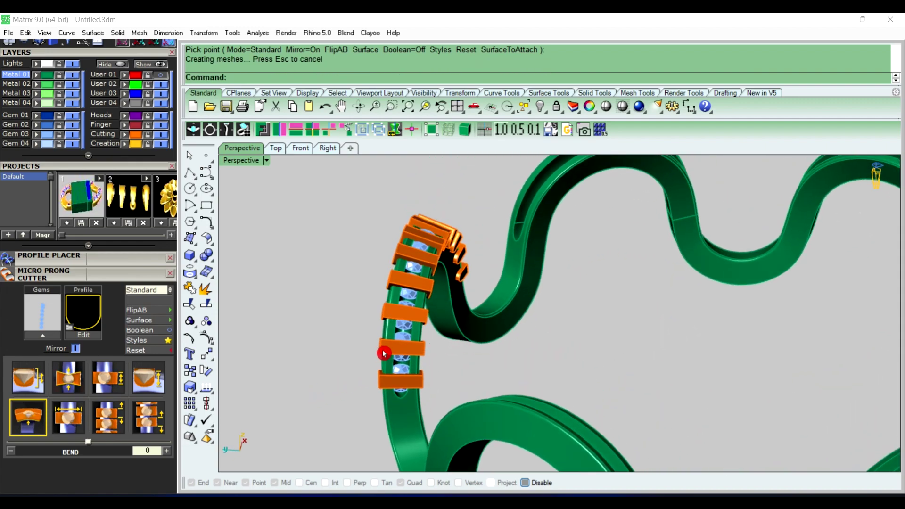
Step: Polar-array the prong cutters into 6 copies over 360° about the origin
click(276, 149)
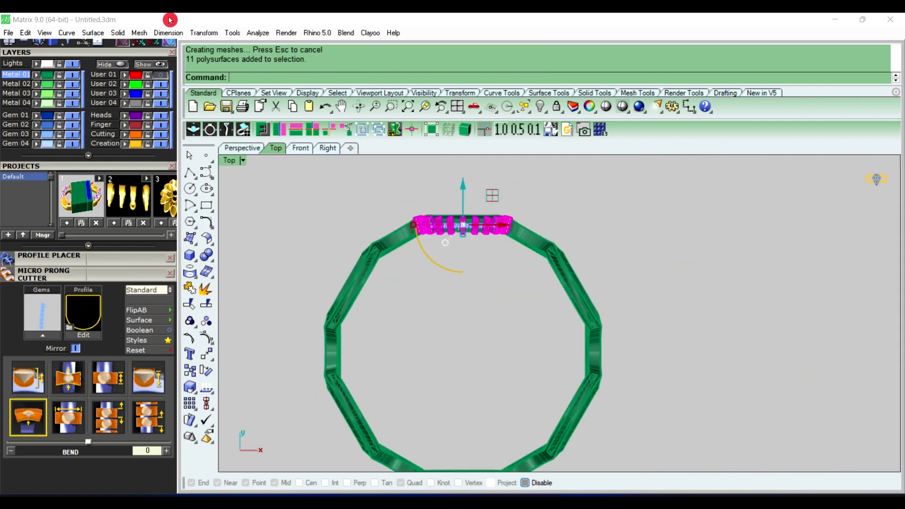
click(203, 33)
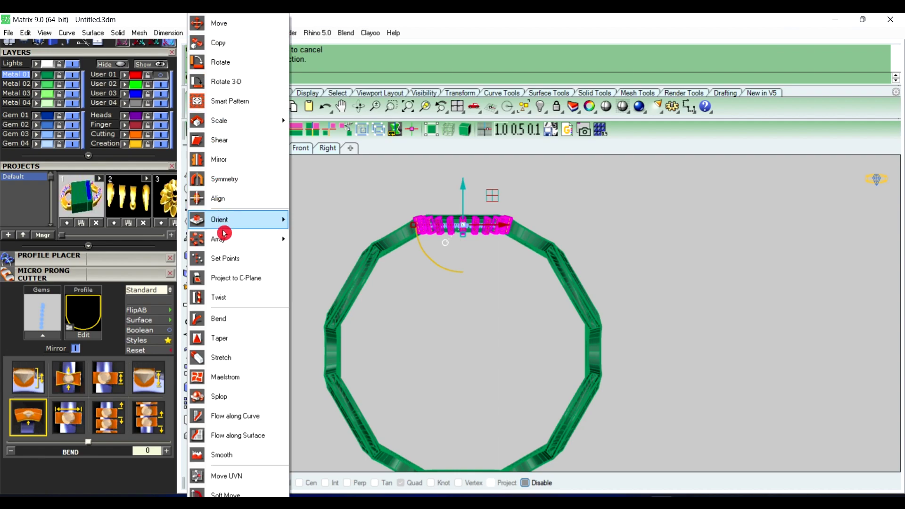
mouse_move(218, 239)
click(328, 257)
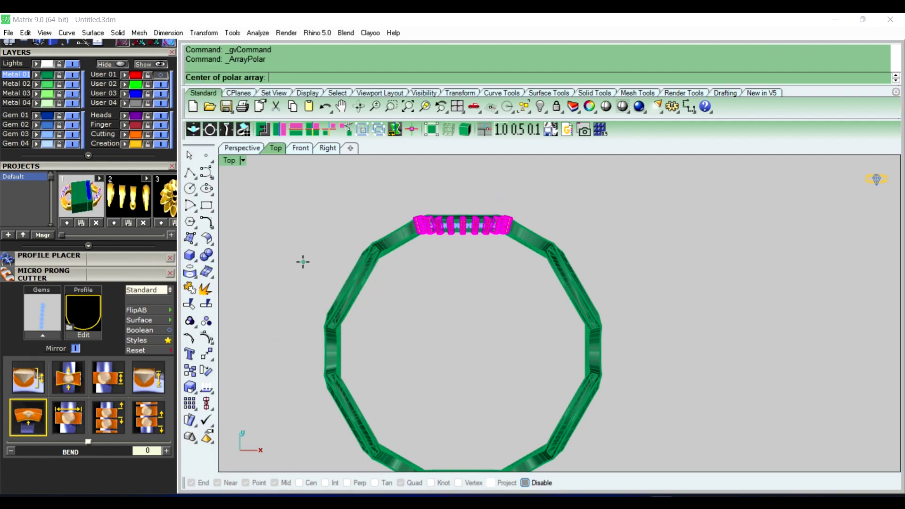
text(0)
key(Return)
key(Return)
key(Return)
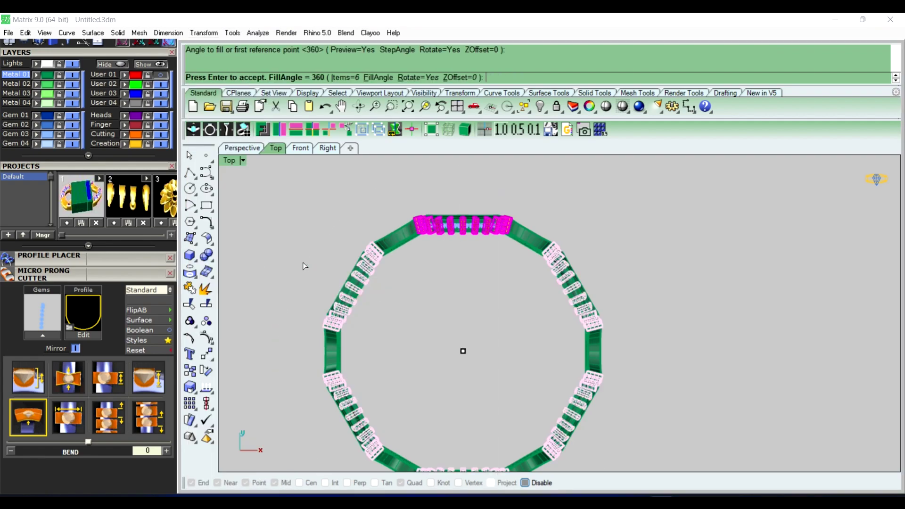
right_click(304, 265)
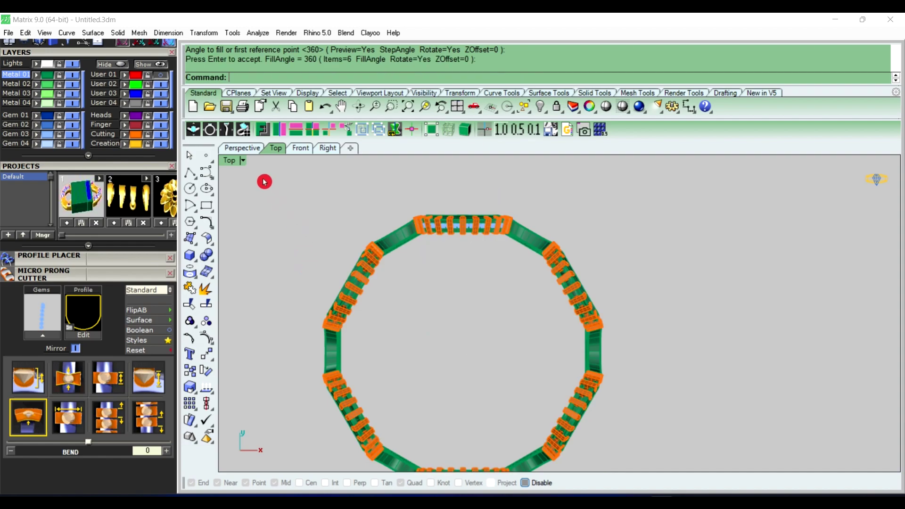
Step: Boolean-subtract the prong cutters from the green ring band
click(243, 149)
click(491, 322)
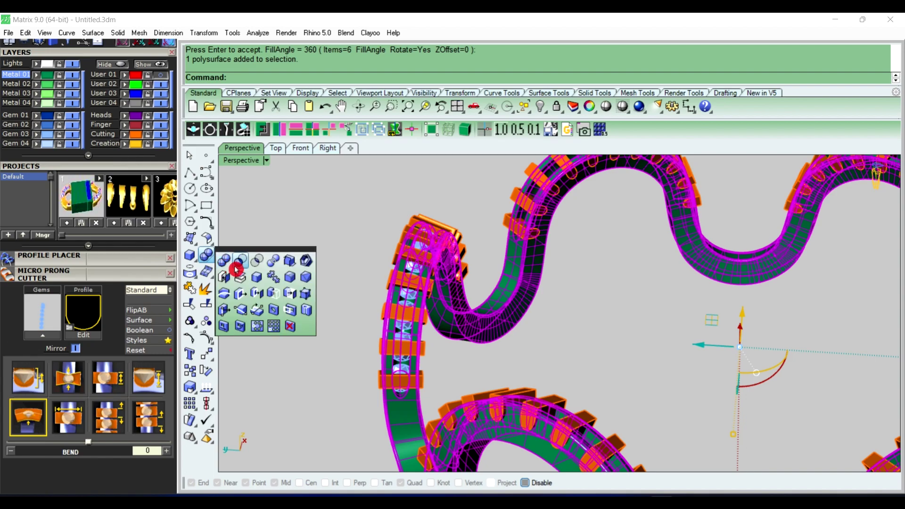
click(242, 264)
right_click(404, 311)
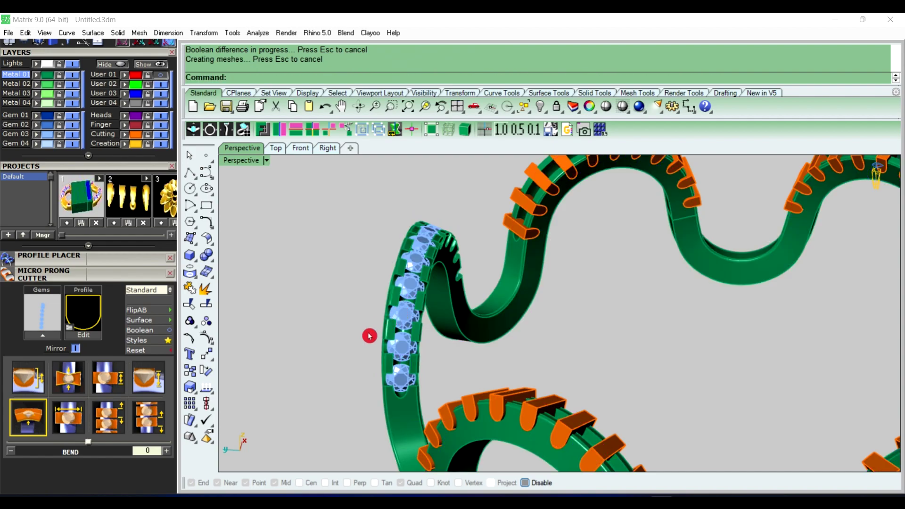
Step: Select the 11-gem row and start Micro Prong Cutter in Middle mode with the v602 profile
click(402, 316)
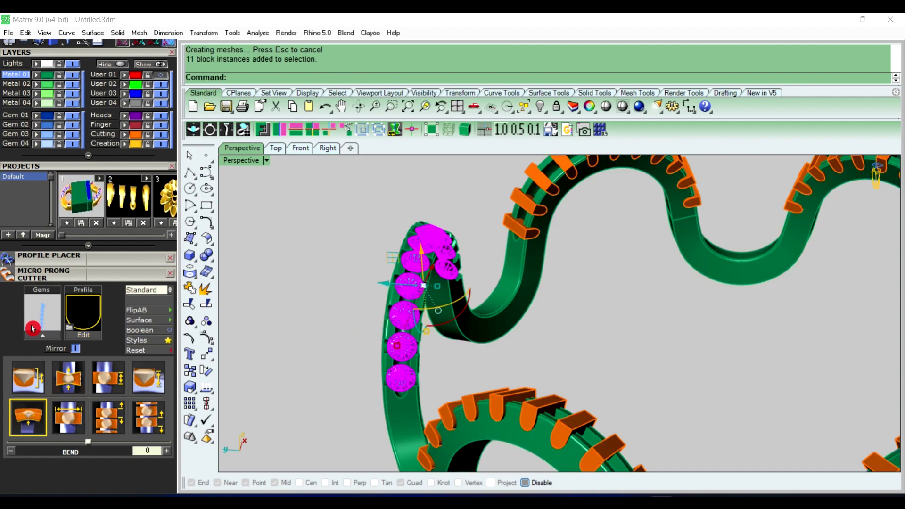
click(41, 340)
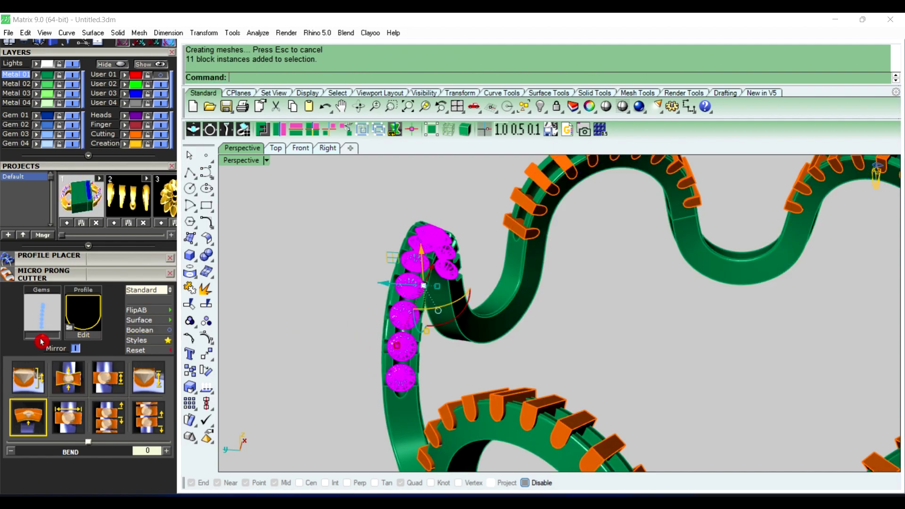
click(169, 295)
click(170, 293)
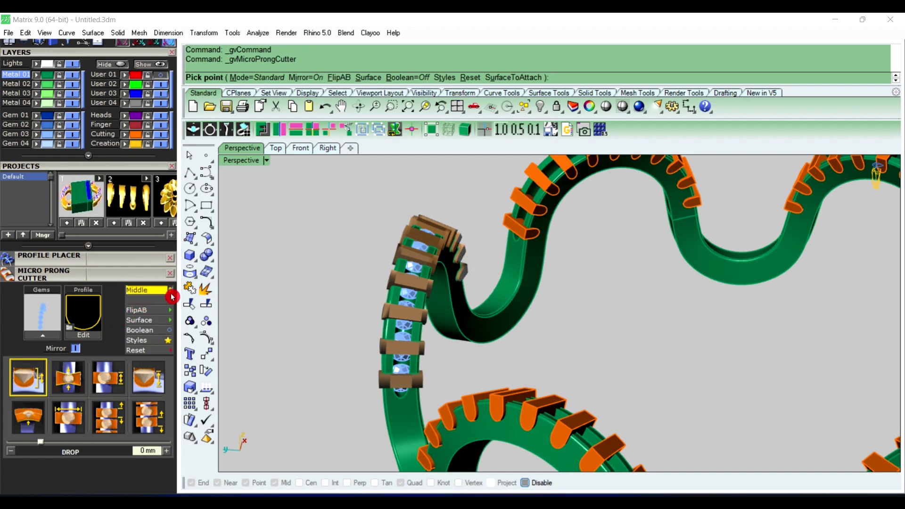
click(70, 333)
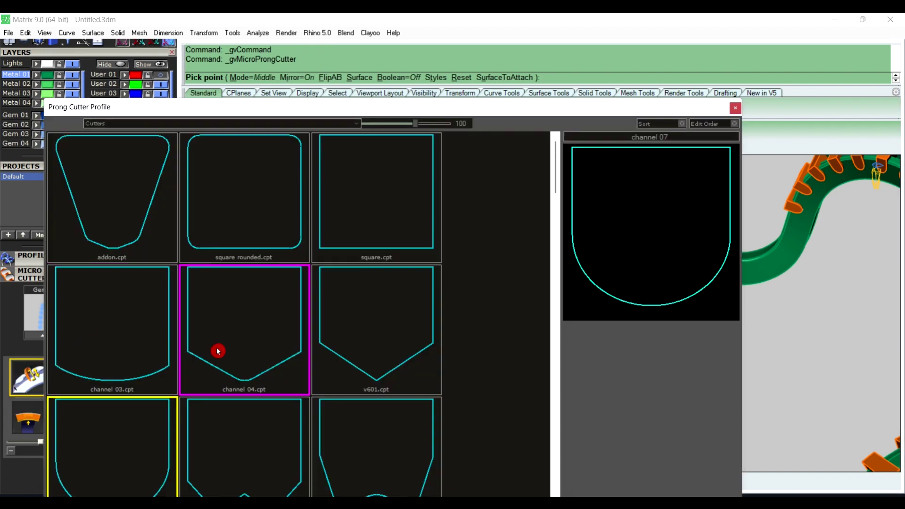
scroll(216, 349, down, 3)
scroll(216, 351, down, 3)
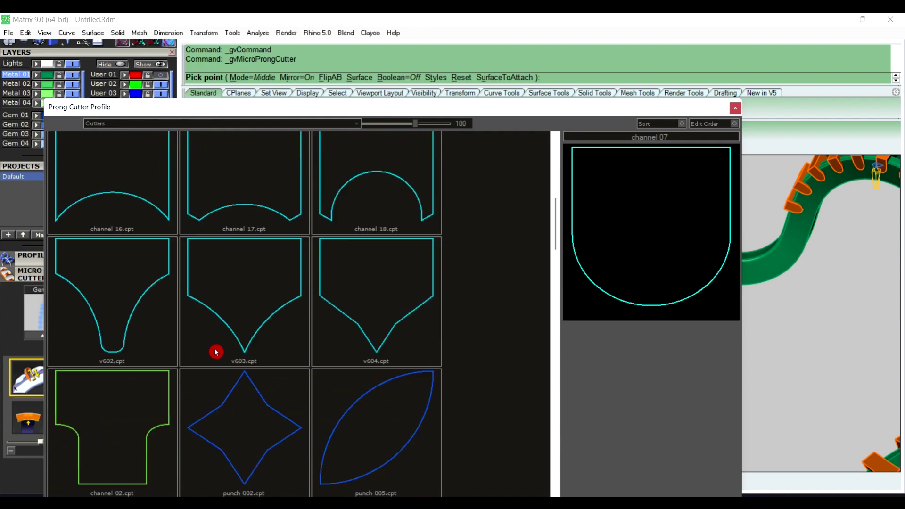
click(102, 344)
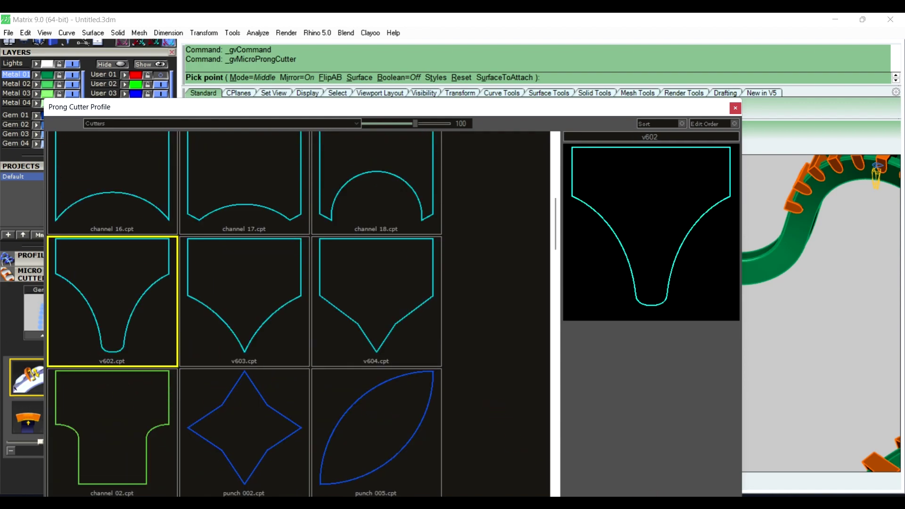
key(Return)
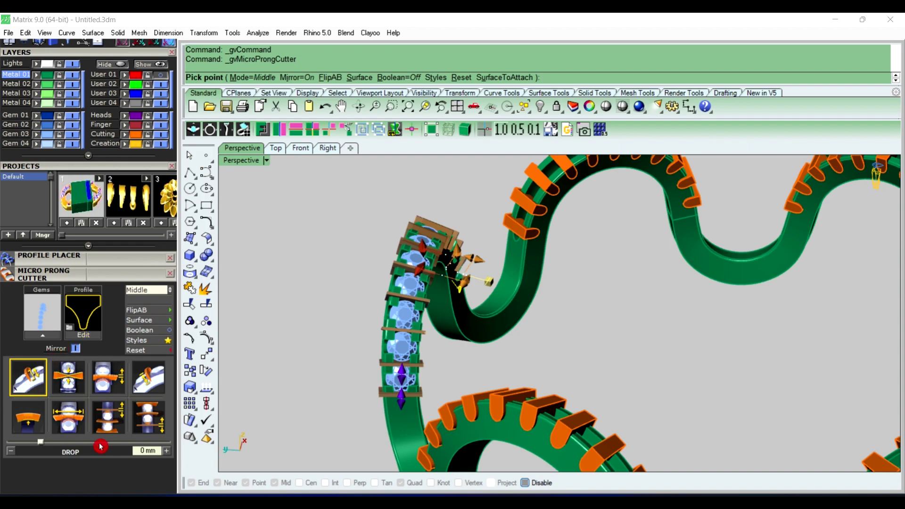
Step: Give the v602 prongs a 0.1 mm drop and 1.6 mm height, and build them along the gems
click(148, 451)
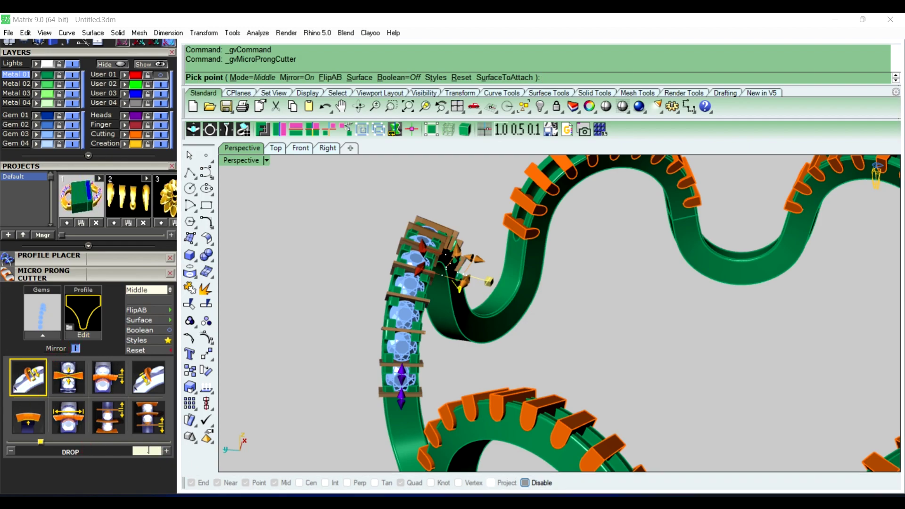
text(1)
click(86, 447)
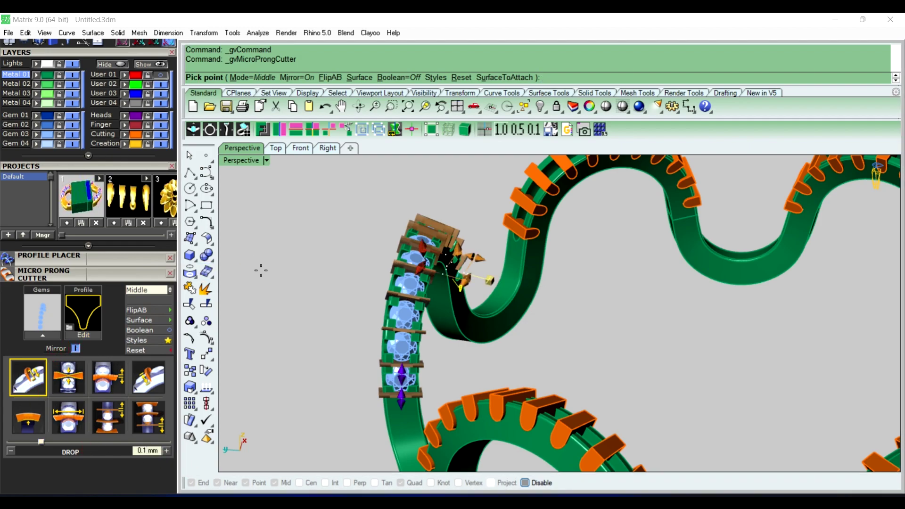
scroll(261, 270, down, 5)
right_drag(264, 309, 330, 301)
scroll(476, 320, up, 8)
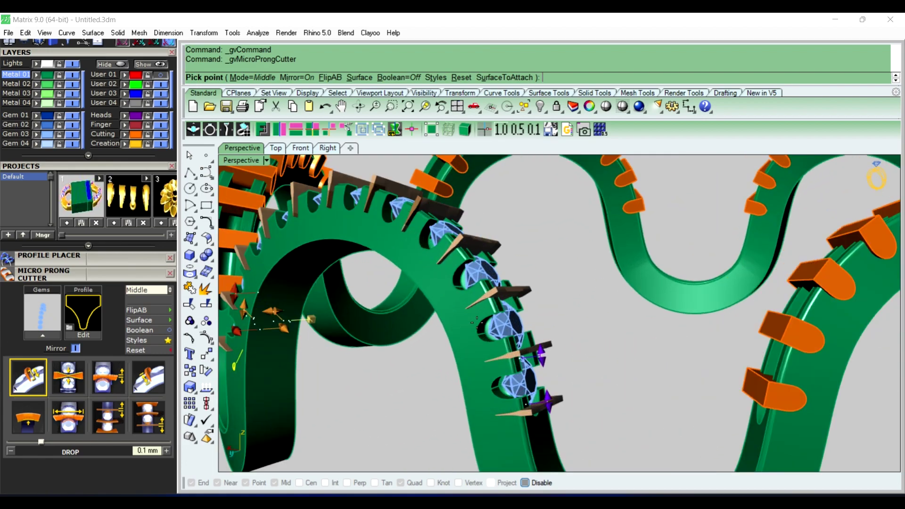
click(67, 391)
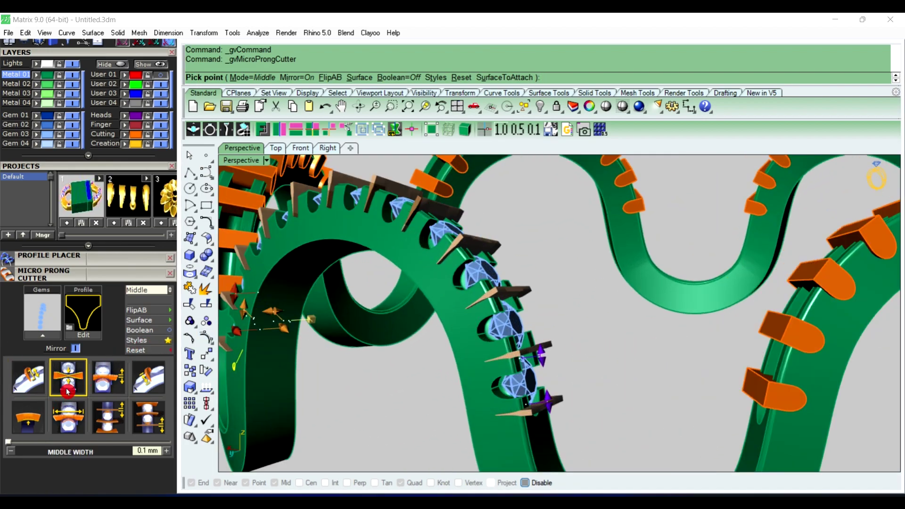
click(115, 393)
click(138, 393)
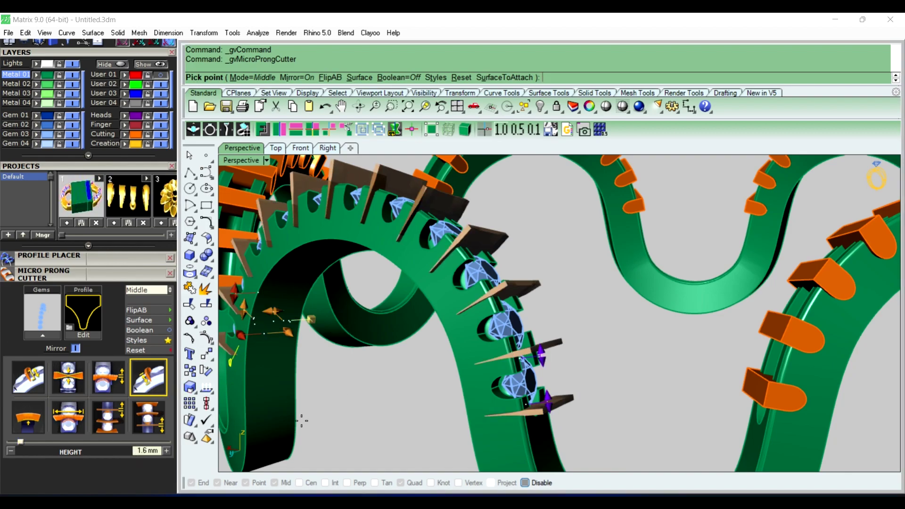
click(228, 443)
key(Return)
scroll(398, 402, down, 10)
mouse_move(398, 402)
right_down()
mouse_move(463, 410)
mouse_move(490, 429)
right_up()
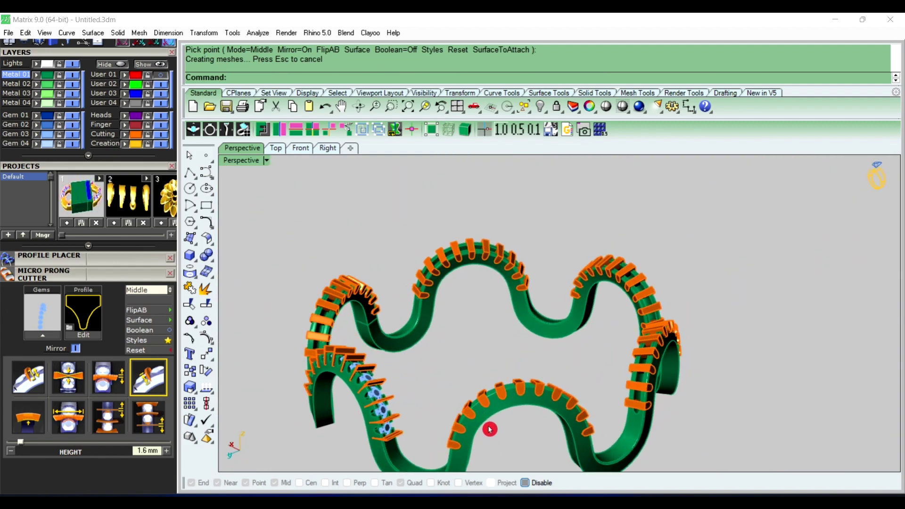
Step: Subtract the five prong cutter rows from the ring, then select the left-side prong row
click(489, 429)
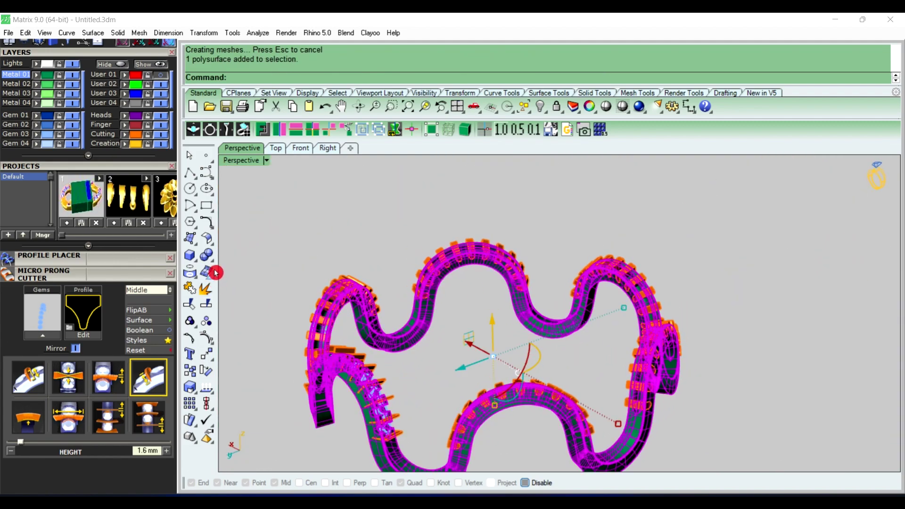
drag(208, 257, 243, 262)
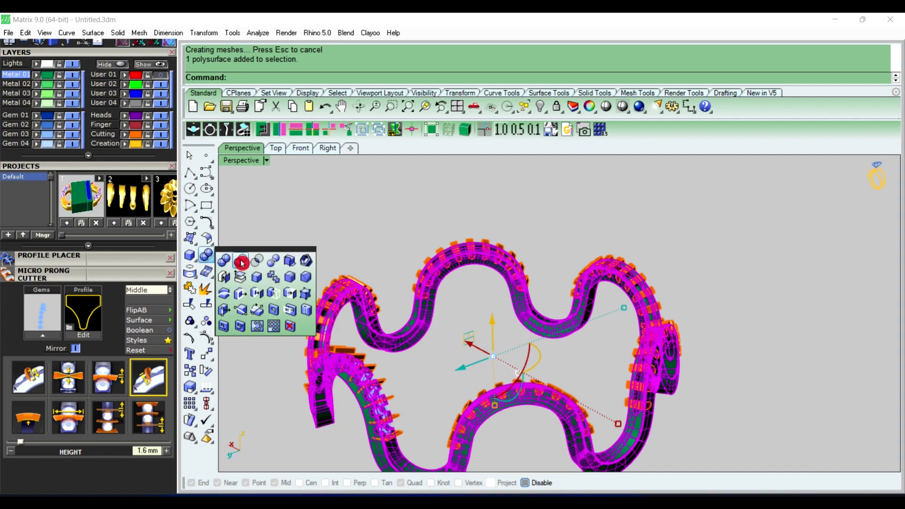
click(368, 286)
click(430, 260)
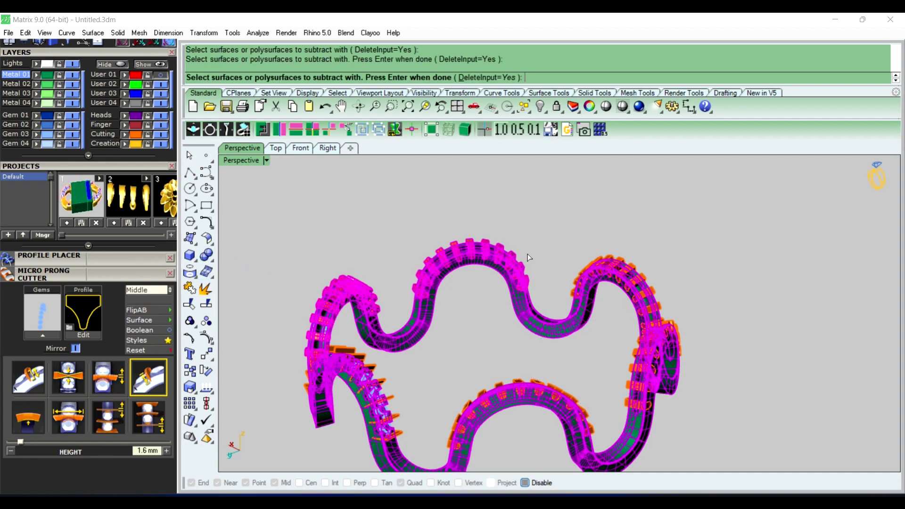
click(623, 267)
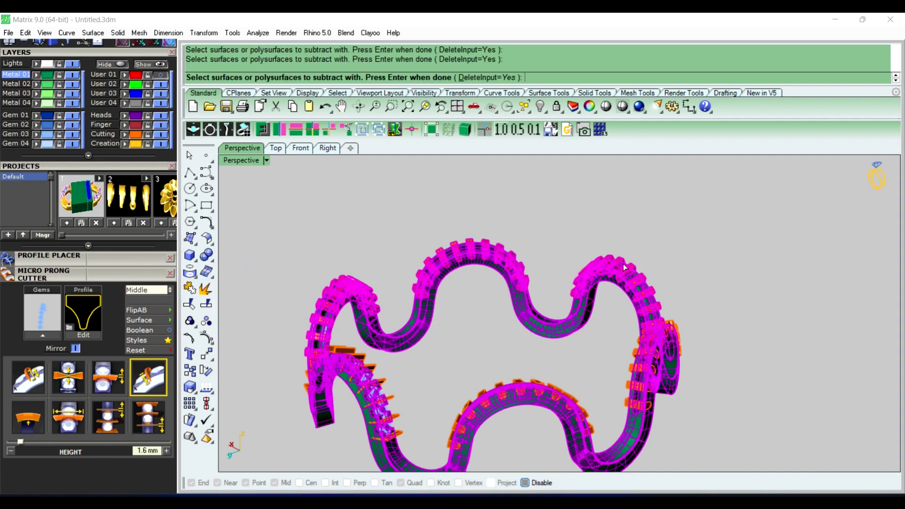
click(674, 323)
click(548, 386)
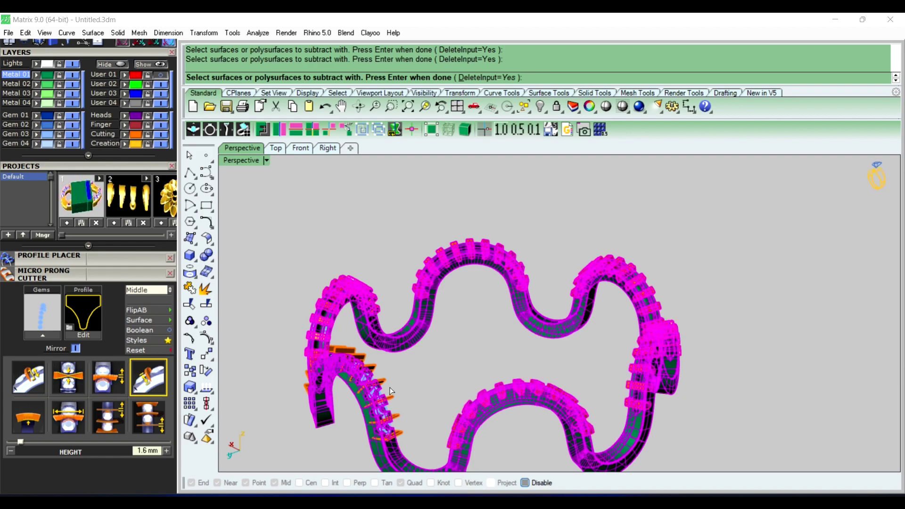
key(Return)
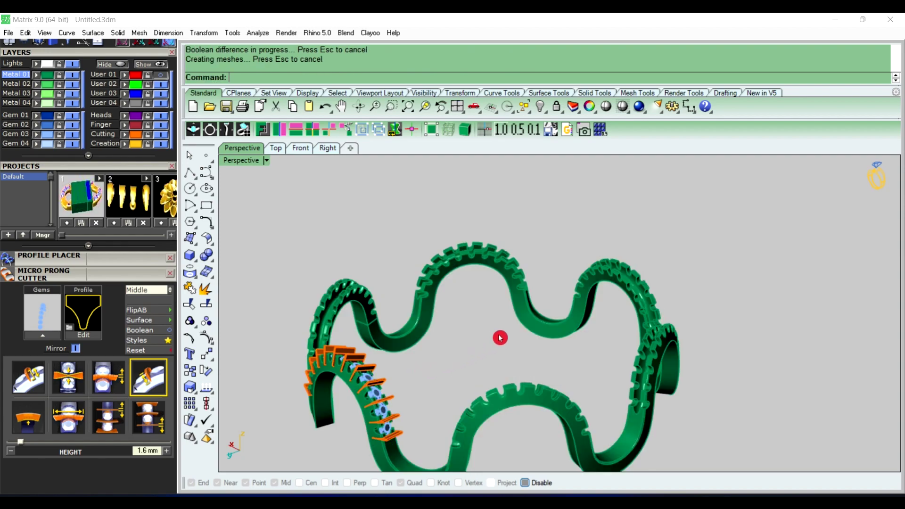
right_drag(501, 338, 456, 359)
click(351, 395)
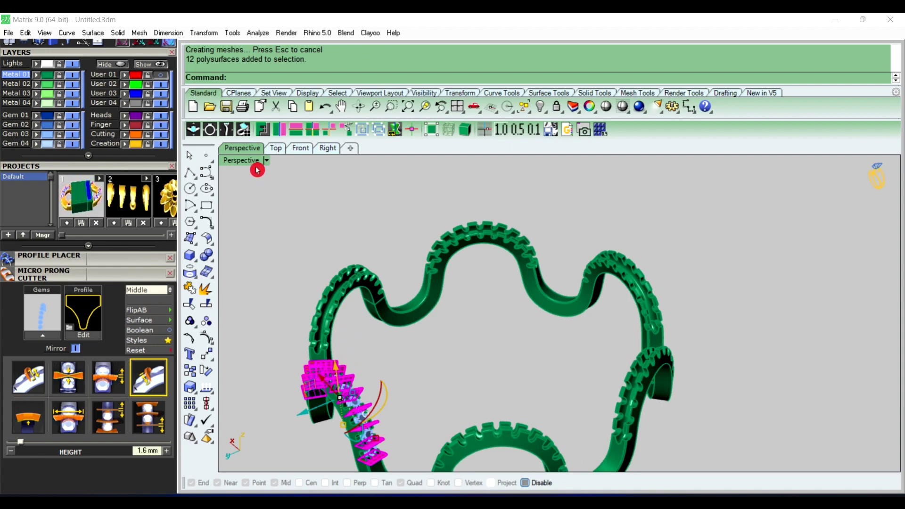
Step: Polar-array the left prong row into 6 copies over 360° about the origin, then select the ring
click(203, 32)
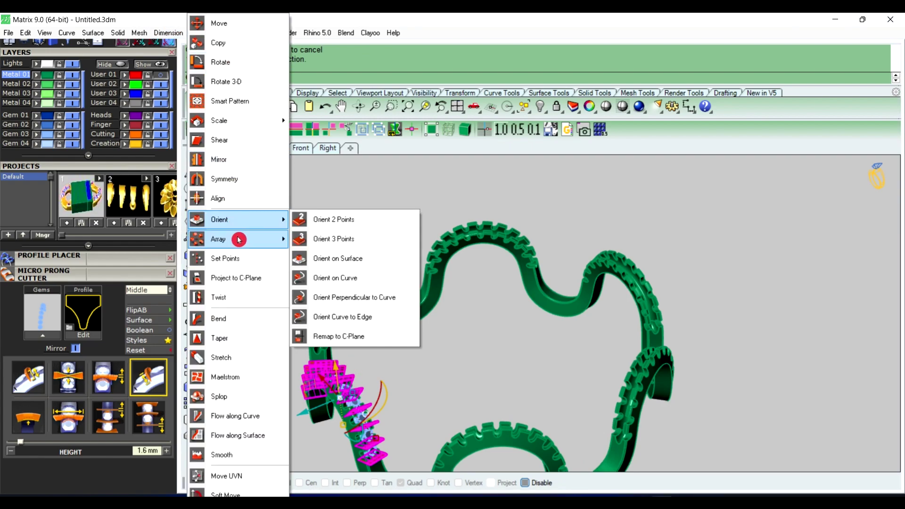
mouse_move(218, 239)
click(330, 256)
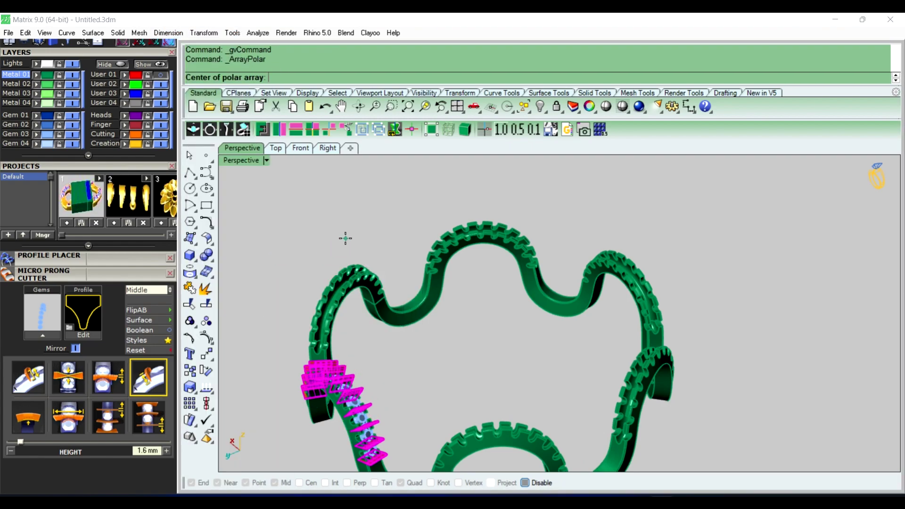
text(0)
key(Return)
key(Return)
key(Return)
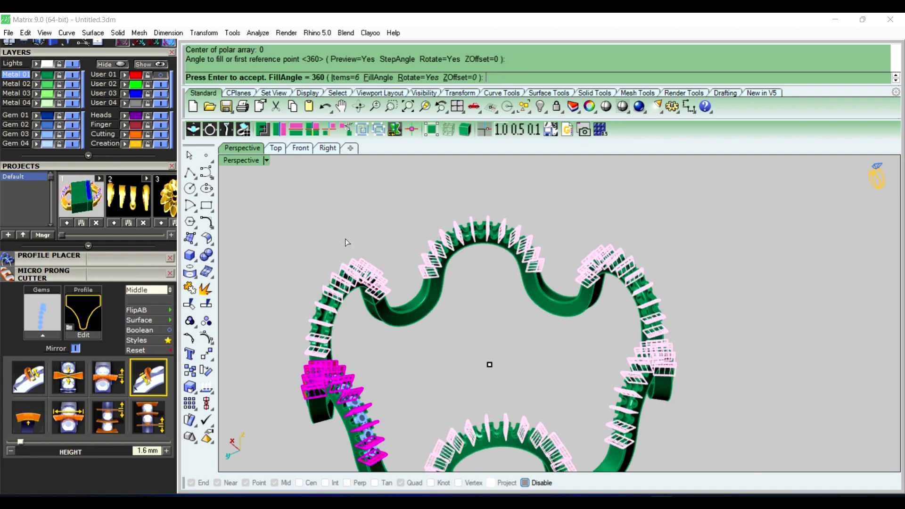
right_click(347, 241)
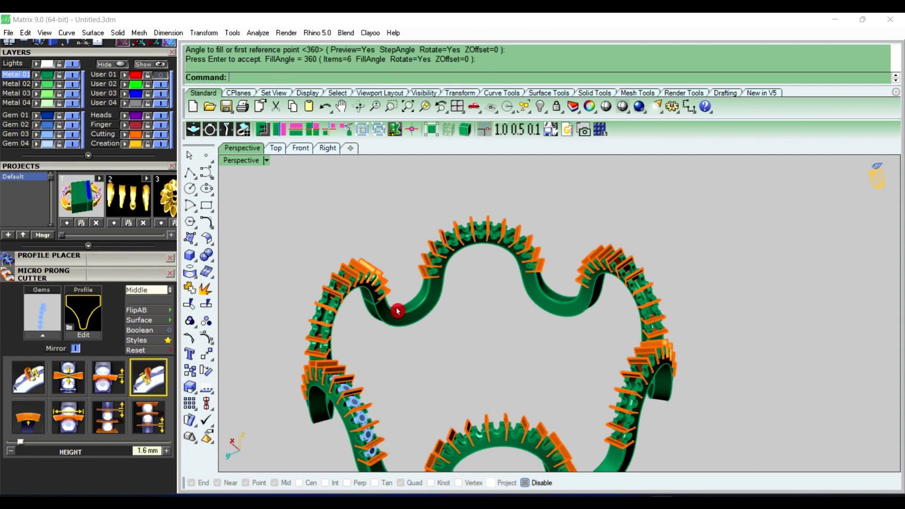
click(414, 325)
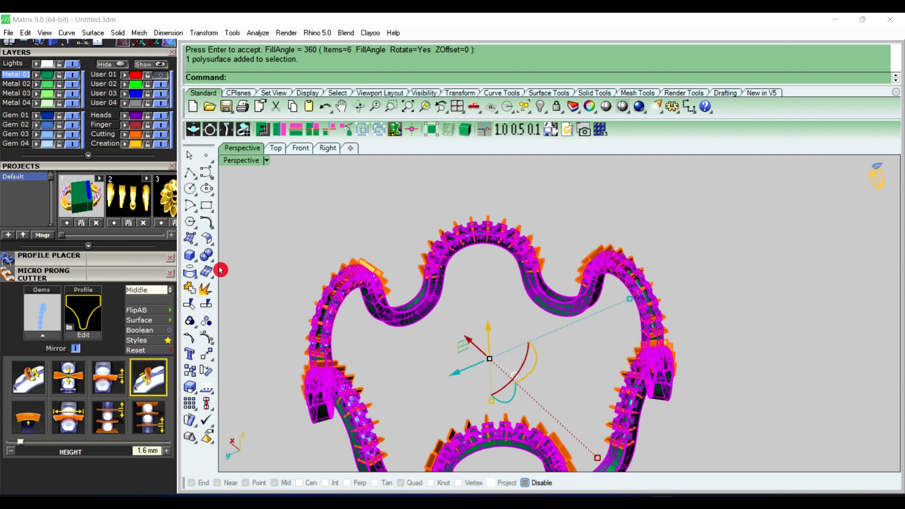
click(207, 256)
Step: Subtract all 72 prong cutters from the ring and zoom in to inspect the gem row
click(236, 265)
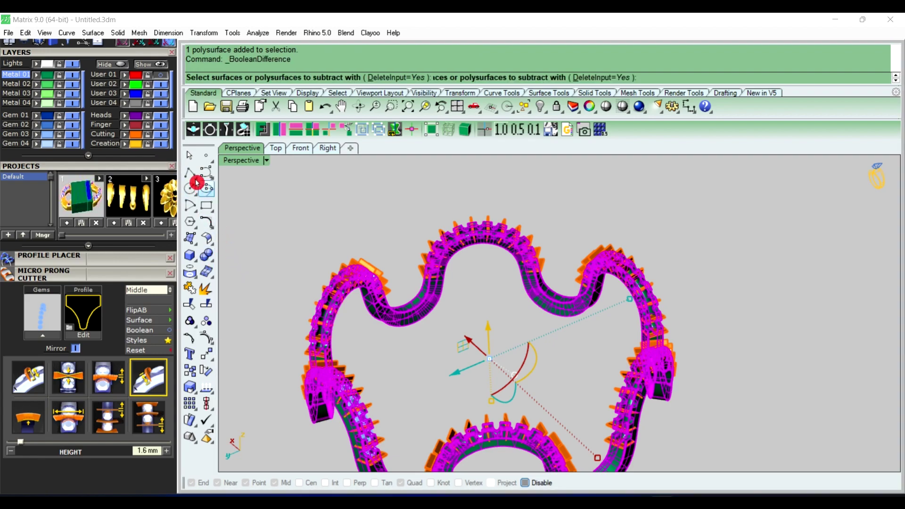
click(142, 140)
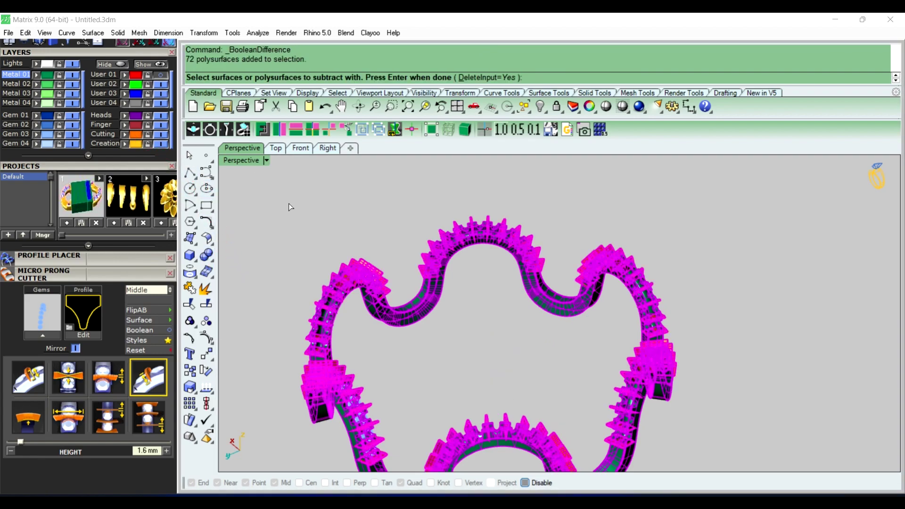
key(Return)
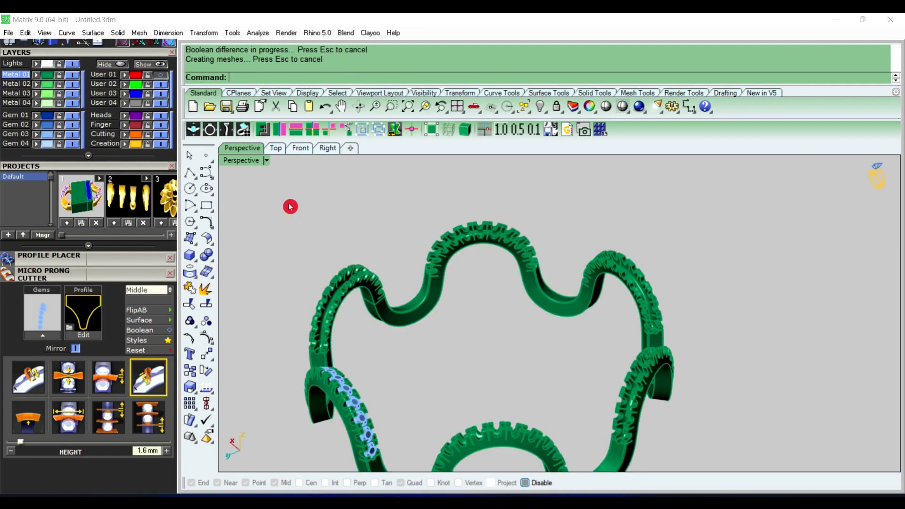
scroll(440, 278, down, 3)
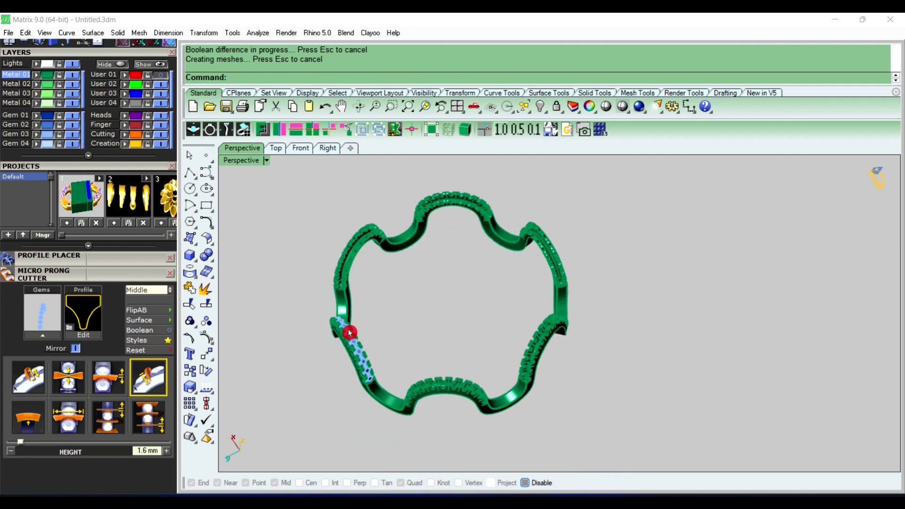
scroll(349, 334, up, 5)
scroll(351, 337, up, 3)
scroll(352, 344, up, 3)
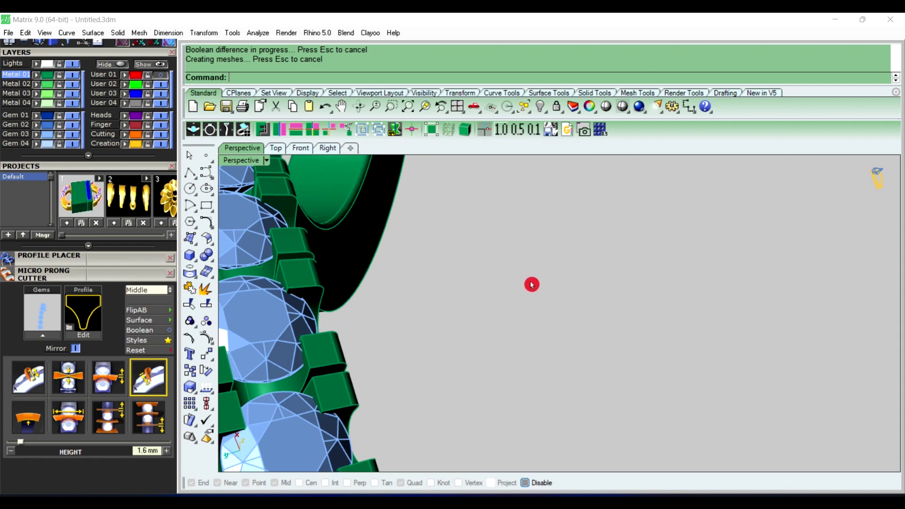
scroll(531, 322, down, 3)
mouse_move(530, 321)
right_down()
mouse_move(459, 325)
mouse_move(348, 227)
mouse_move(410, 297)
mouse_move(556, 282)
mouse_move(517, 277)
mouse_move(510, 297)
mouse_move(530, 286)
right_up()
scroll(348, 227, up, 3)
scroll(327, 238, up, 2)
scroll(413, 327, down, 2)
scroll(413, 326, down, 3)
scroll(531, 285, up, 2)
scroll(537, 285, up, 2)
Step: Create Azure gem cutters with reset settings under the 11 gems, then select the cutters
click(538, 285)
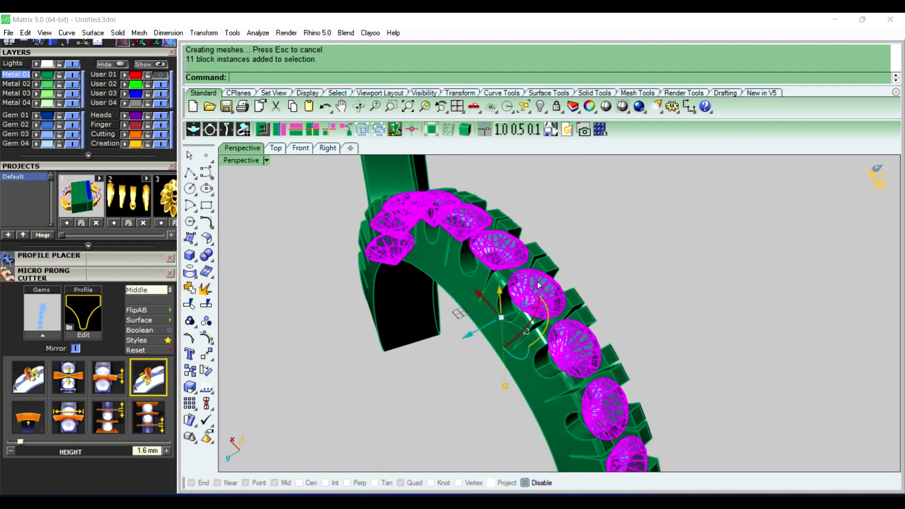
key(F6)
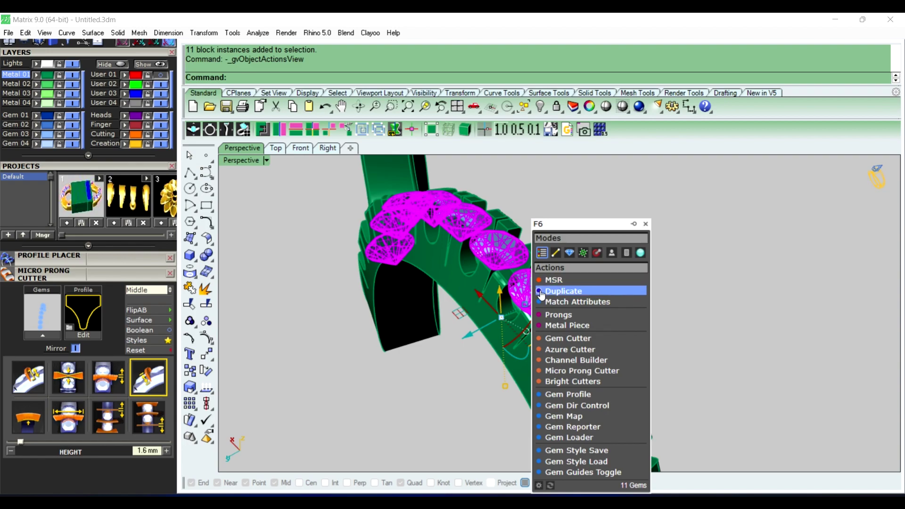
click(571, 349)
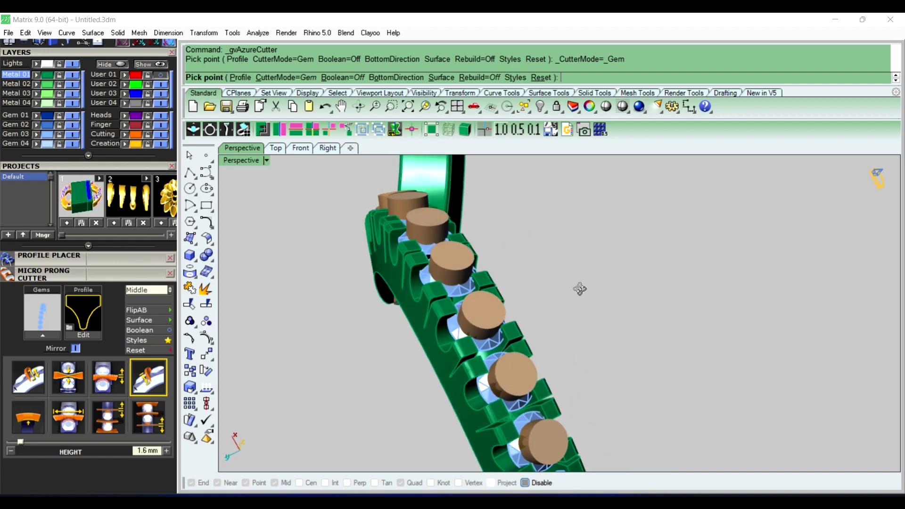
click(110, 366)
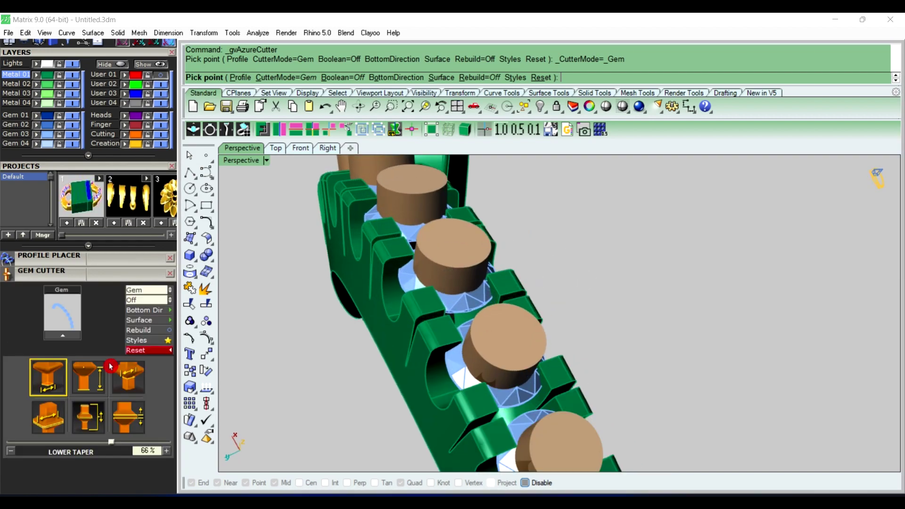
click(149, 340)
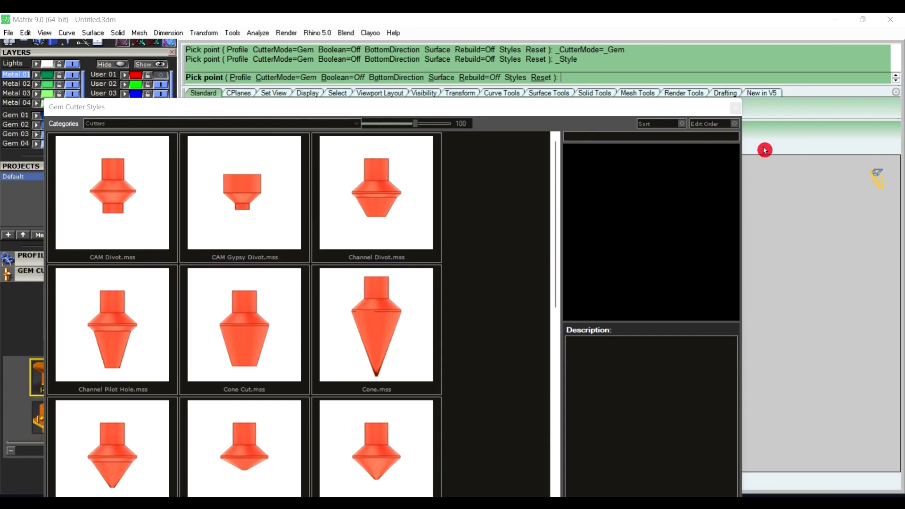
click(734, 112)
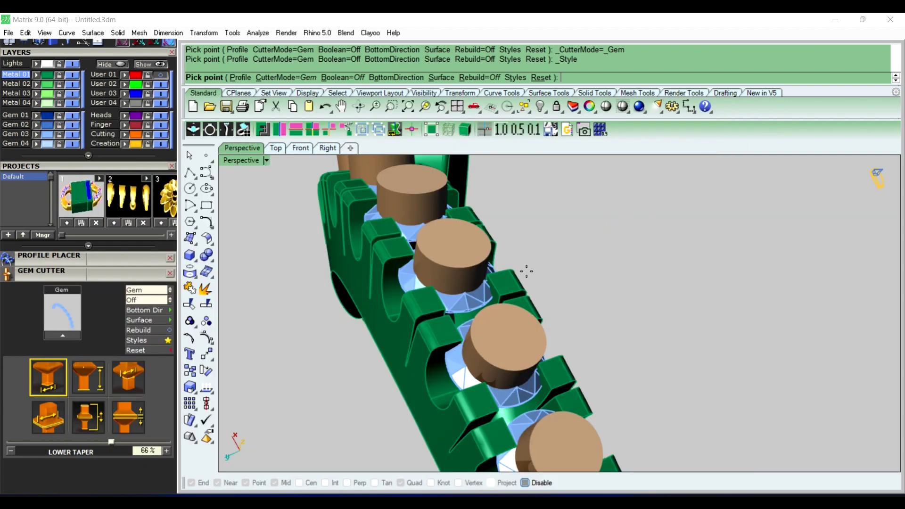
mouse_move(603, 266)
right_down()
mouse_move(594, 274)
mouse_move(607, 221)
right_up()
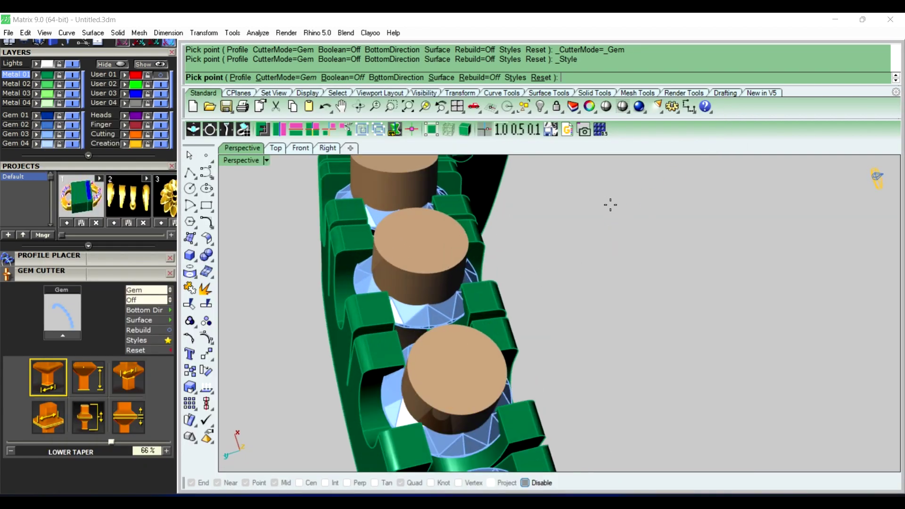
right_drag(413, 331, 496, 297)
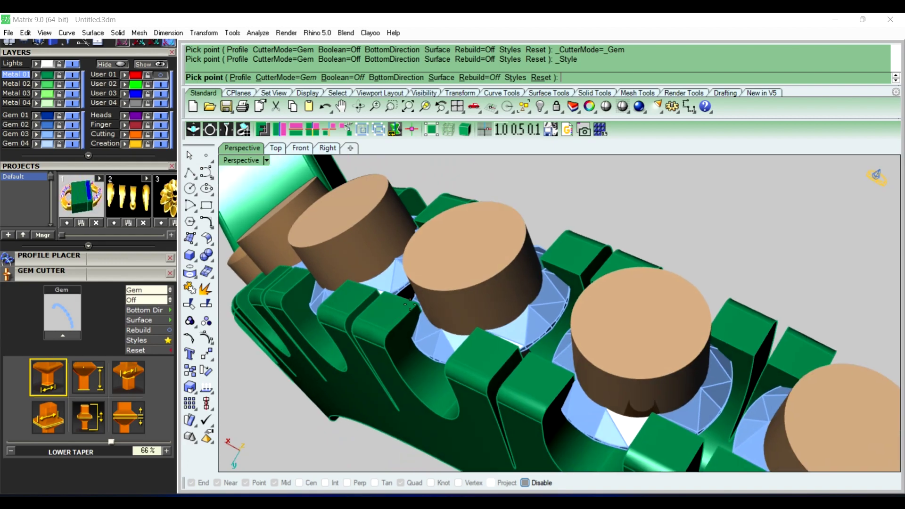
scroll(457, 291, down, 5)
mouse_move(504, 296)
right_down()
mouse_move(514, 307)
mouse_move(572, 294)
mouse_move(522, 309)
right_up()
right_click(514, 307)
click(521, 287)
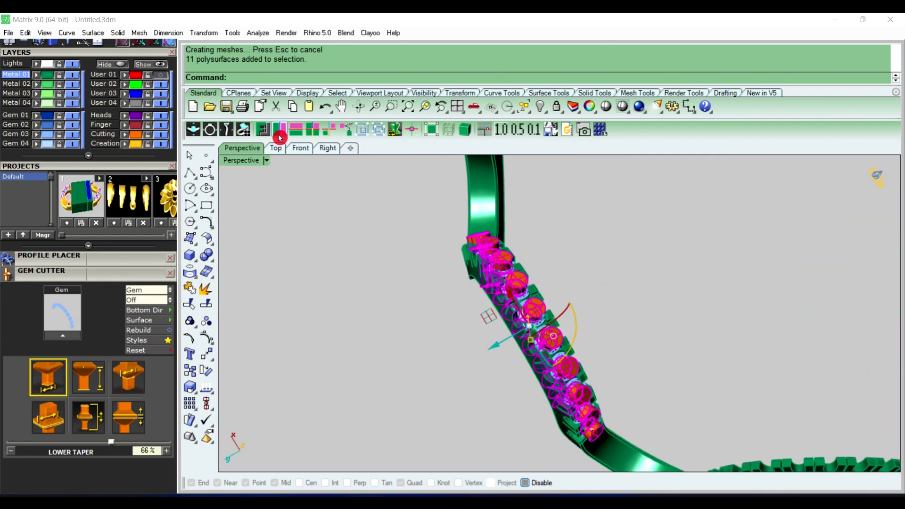
Step: Polar-array the 11 gem cutters six times around the origin in Top view
click(279, 152)
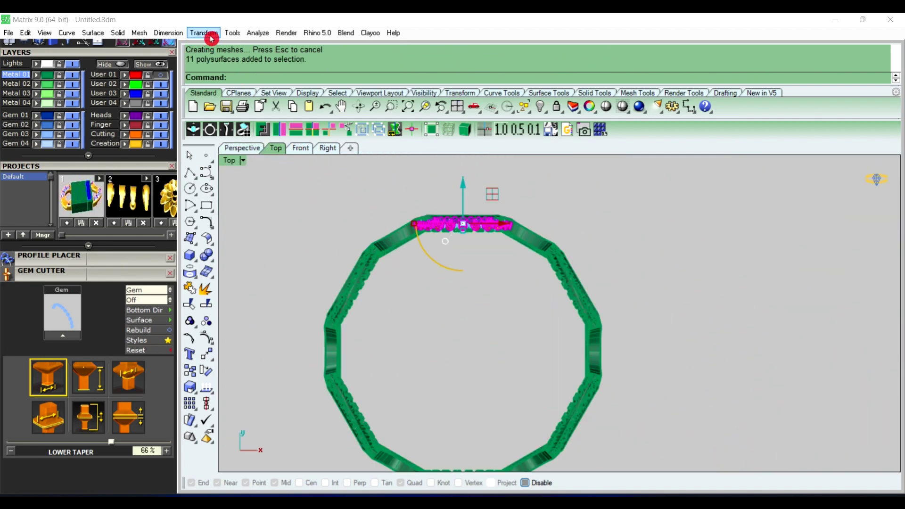
click(205, 33)
mouse_move(219, 239)
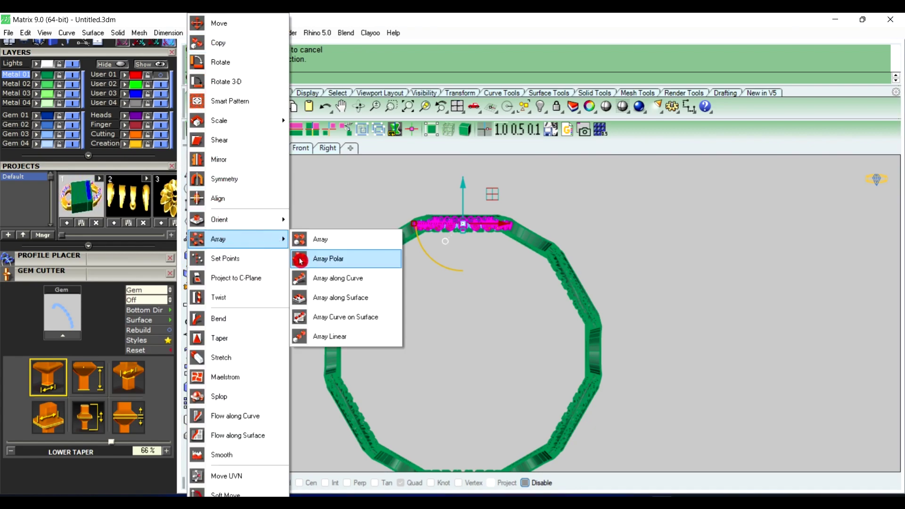
click(304, 259)
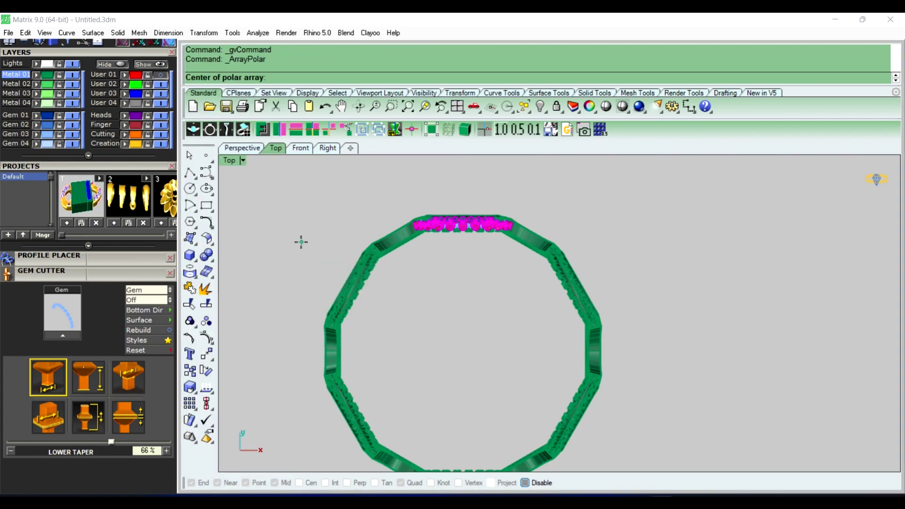
text(0)
key(Return)
key(Return)
key(Return)
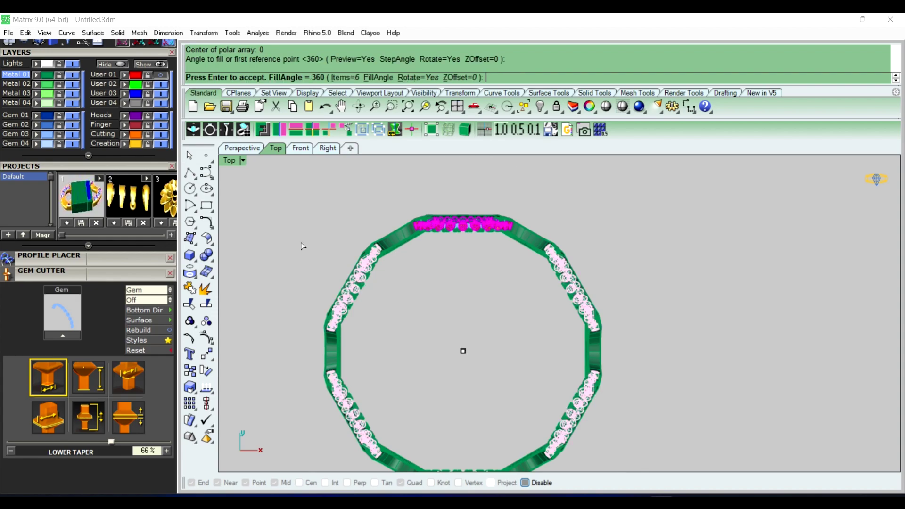
right_click(303, 246)
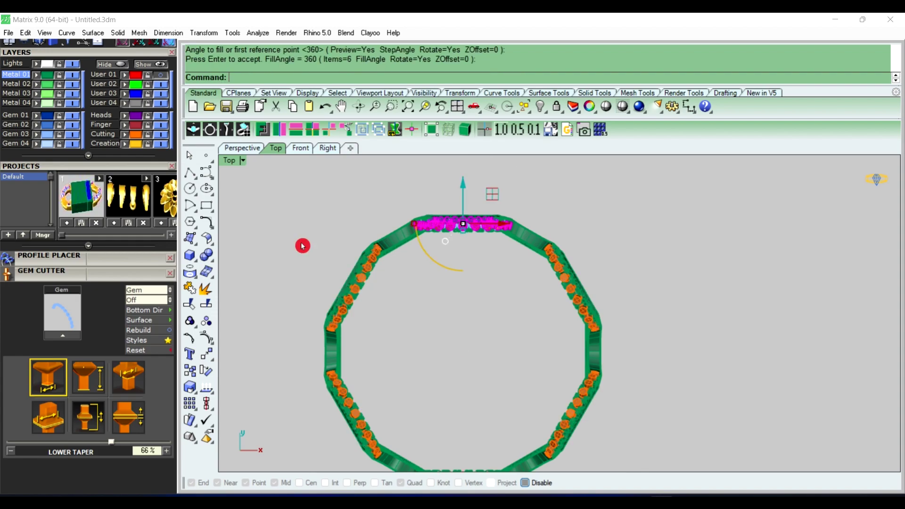
Step: Subtract all 66 gem cutters from the ring band to cut the stone seats
click(390, 239)
click(208, 256)
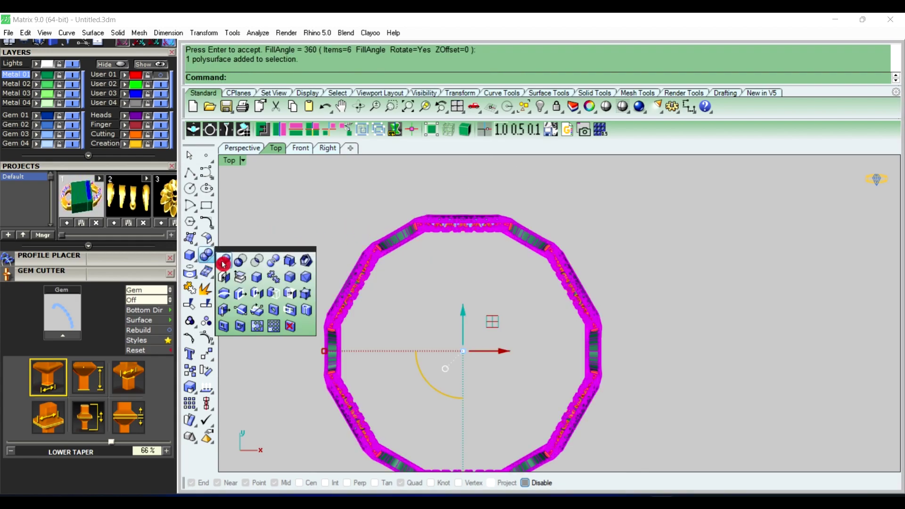
click(236, 265)
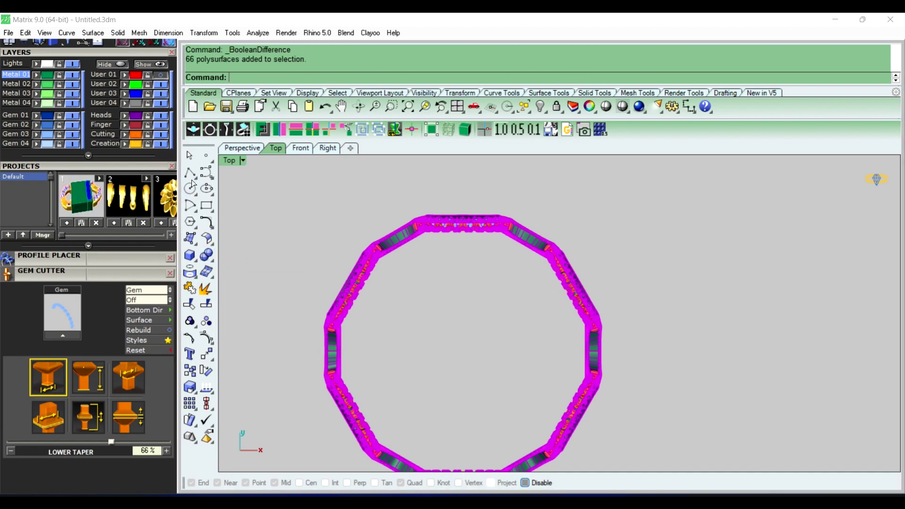
key(Return)
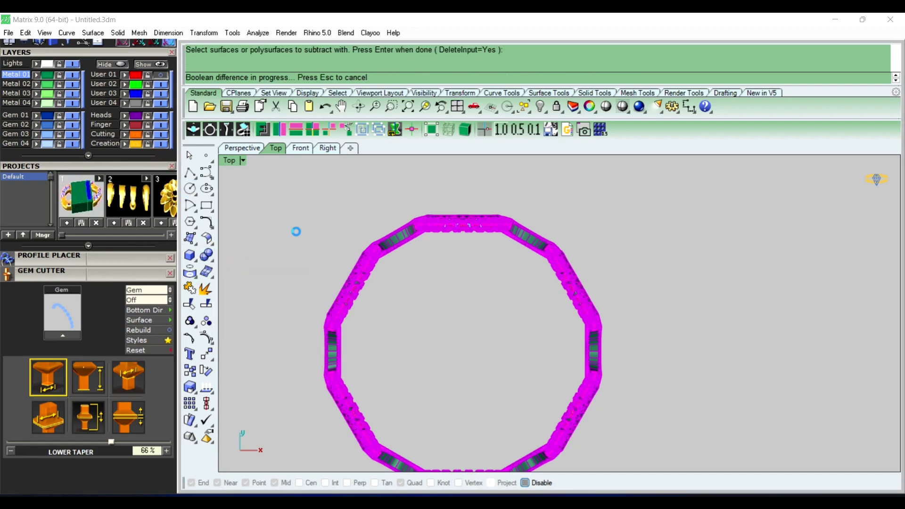
Step: Return to Perspective view and window-select the 11-gem row on one side
click(253, 153)
scroll(420, 341, down, 5)
scroll(434, 335, up, 2)
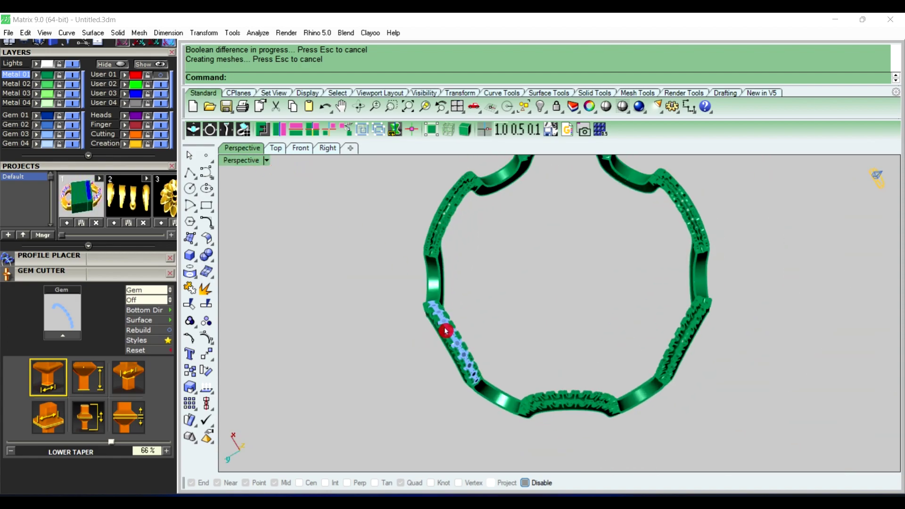
scroll(446, 330, up, 2)
drag(394, 270, 520, 430)
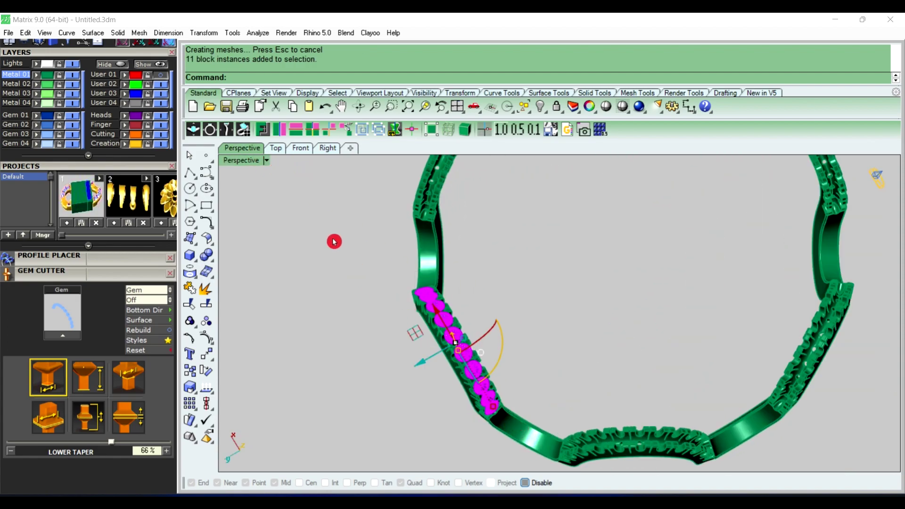
Step: Polar-array the 11-gem row into 6 copies over 360° about the origin
click(277, 149)
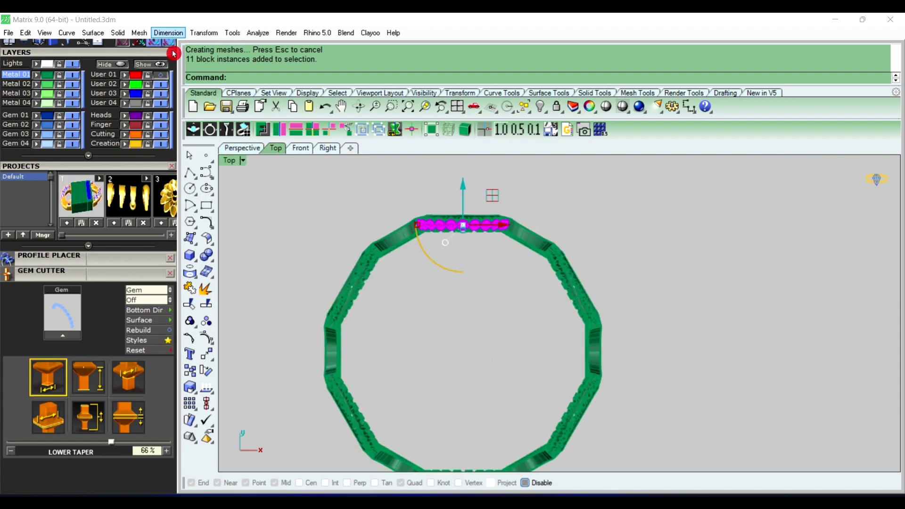
click(199, 33)
mouse_move(217, 239)
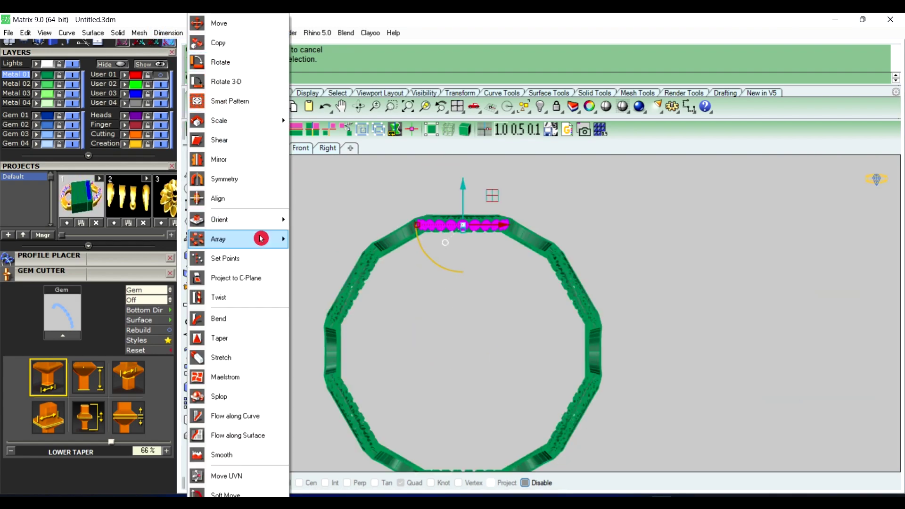
click(318, 246)
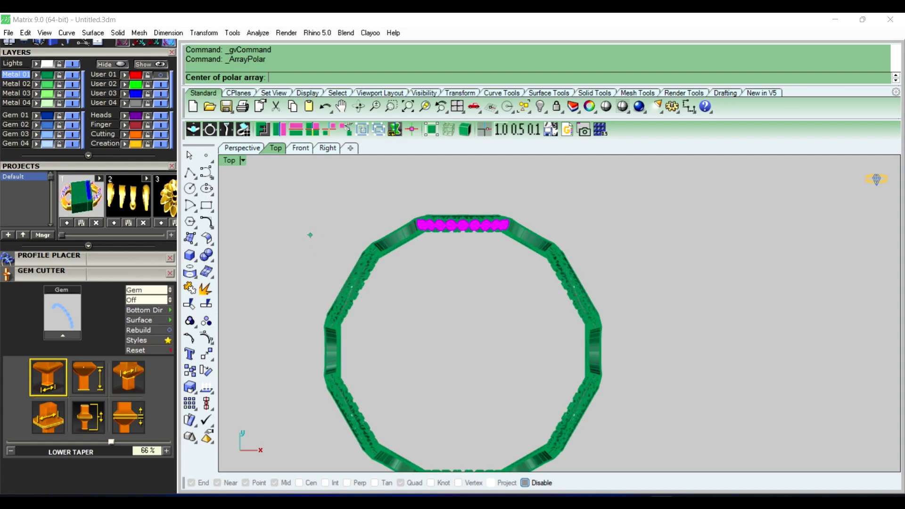
text(0)
key(Return)
key(Return)
key(Return)
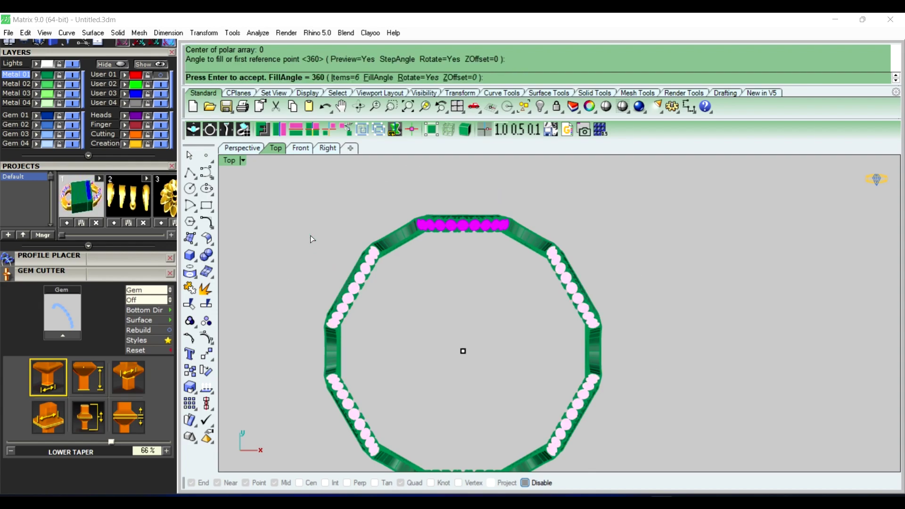
right_click(312, 239)
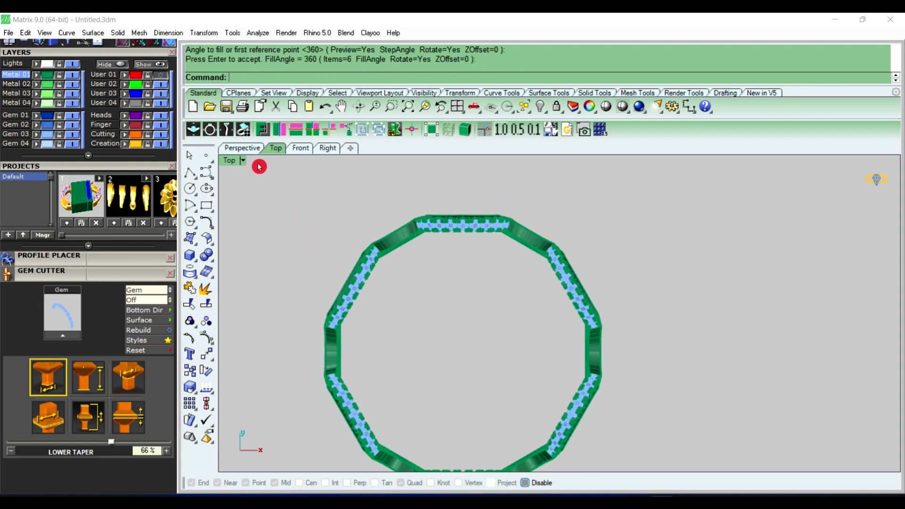
Step: Orbit the Perspective view to inspect the 66 gems, then window-select the whole ring
click(250, 148)
scroll(498, 295, down, 2)
mouse_move(498, 294)
right_down()
mouse_move(595, 210)
mouse_move(569, 297)
right_up()
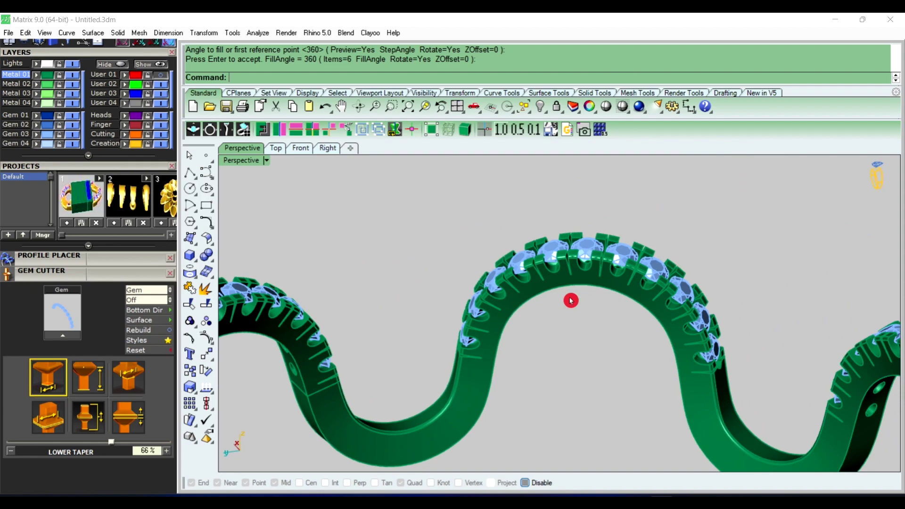
scroll(571, 300, down, 3)
scroll(528, 298, down, 3)
right_drag(521, 299, 582, 269)
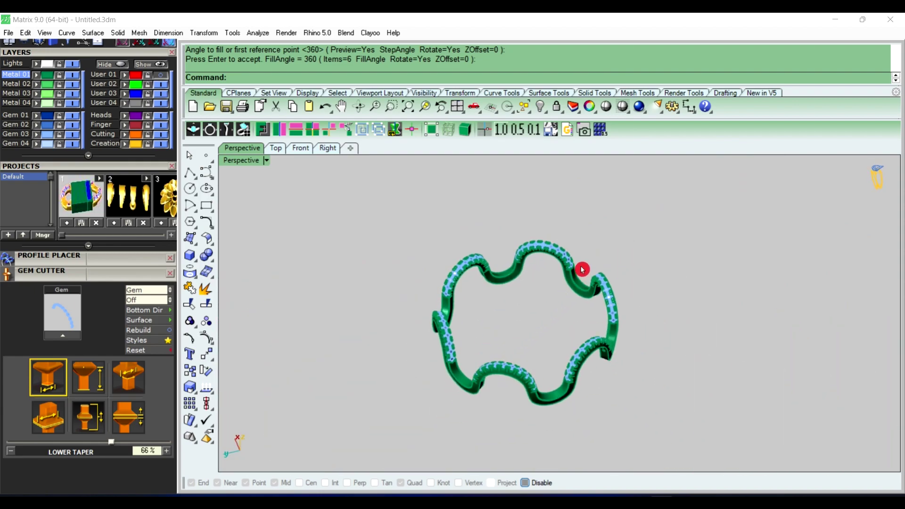
scroll(583, 269, up, 3)
scroll(537, 283, up, 2)
scroll(537, 280, down, 3)
scroll(537, 279, down, 3)
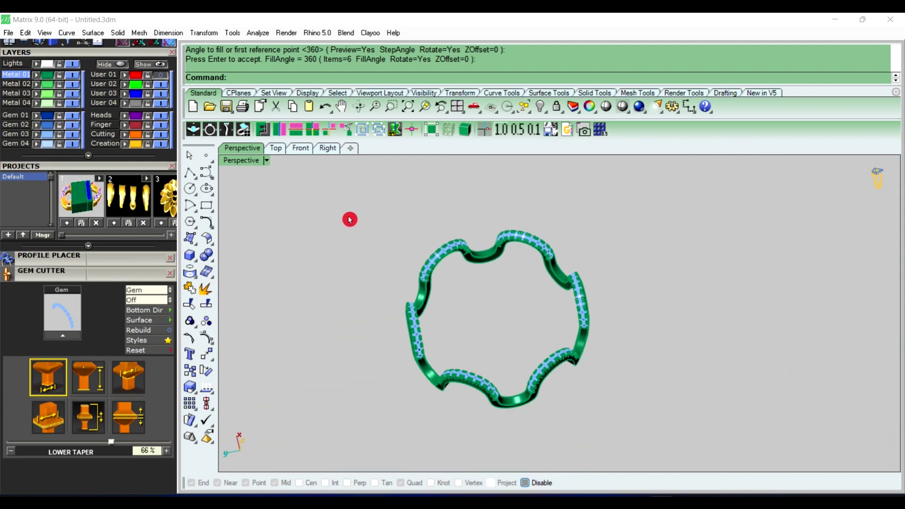
drag(350, 220, 645, 440)
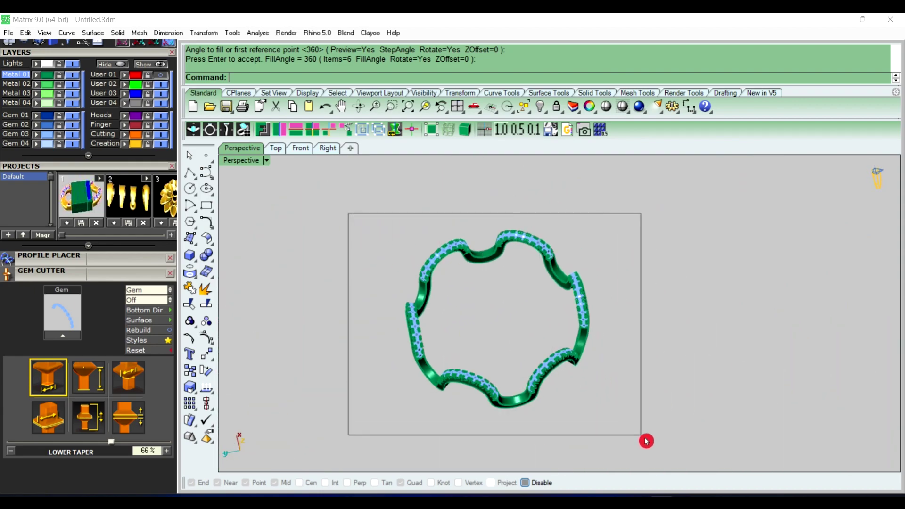
Step: Group the ring with its gems, reveal the central surface, and hide the ring
click(190, 324)
click(293, 309)
scroll(513, 250, up, 2)
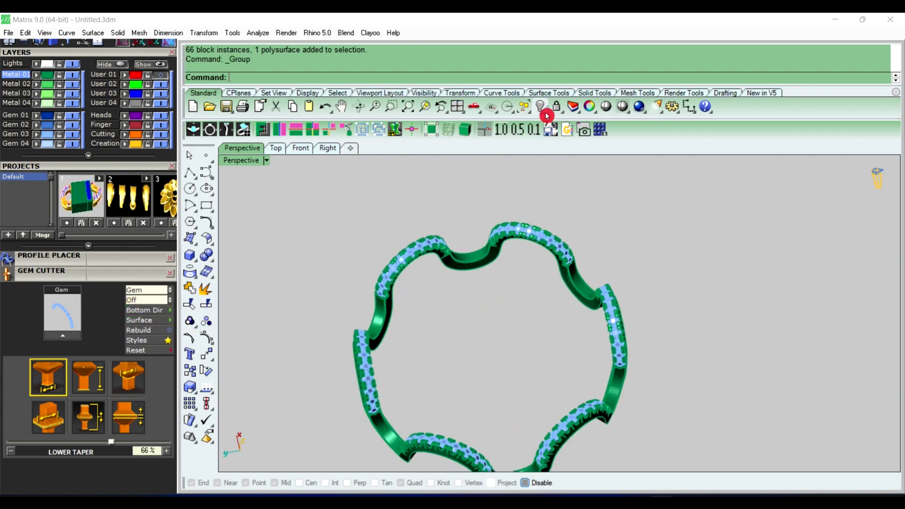
click(547, 112)
click(550, 135)
click(504, 174)
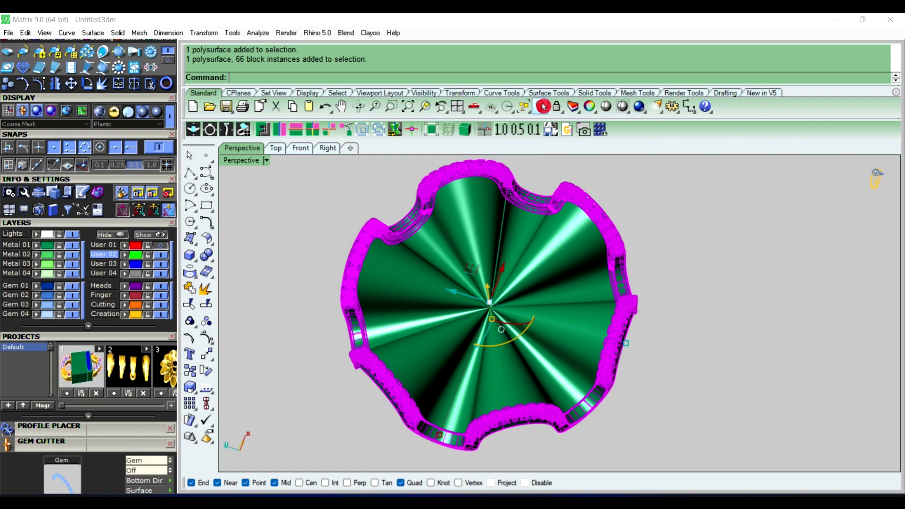
click(541, 106)
Step: Set Perspective to Shaded display, switch to Top view, and turn on layer User 01
click(266, 160)
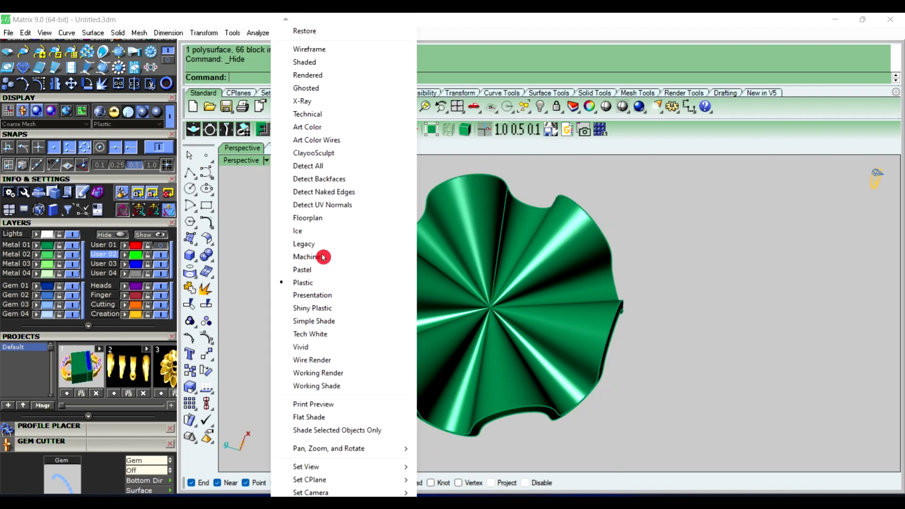
click(330, 66)
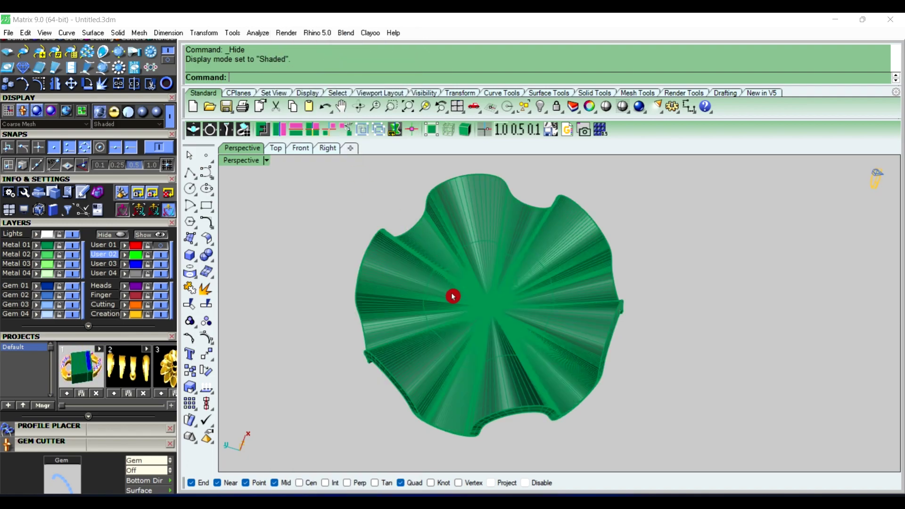
mouse_move(453, 296)
right_down()
mouse_move(496, 283)
mouse_move(488, 307)
right_up()
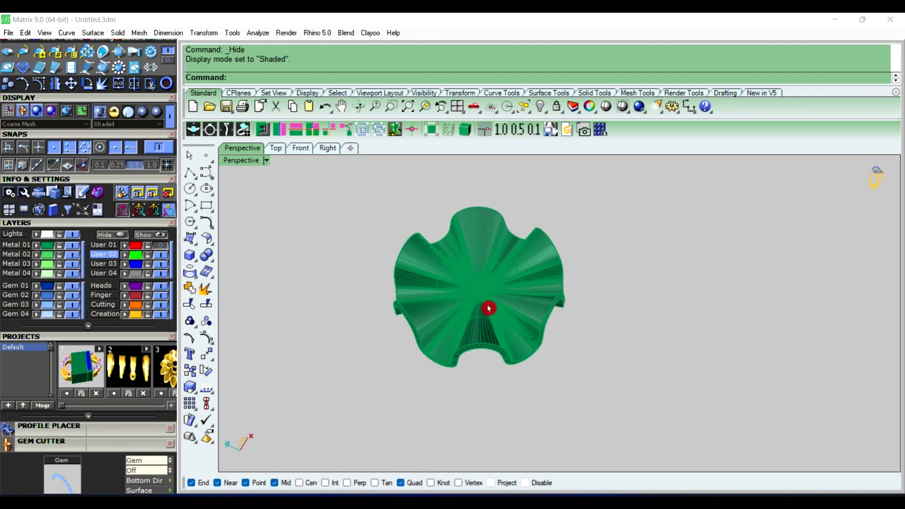
click(283, 152)
scroll(481, 282, down, 2)
scroll(477, 296, down, 4)
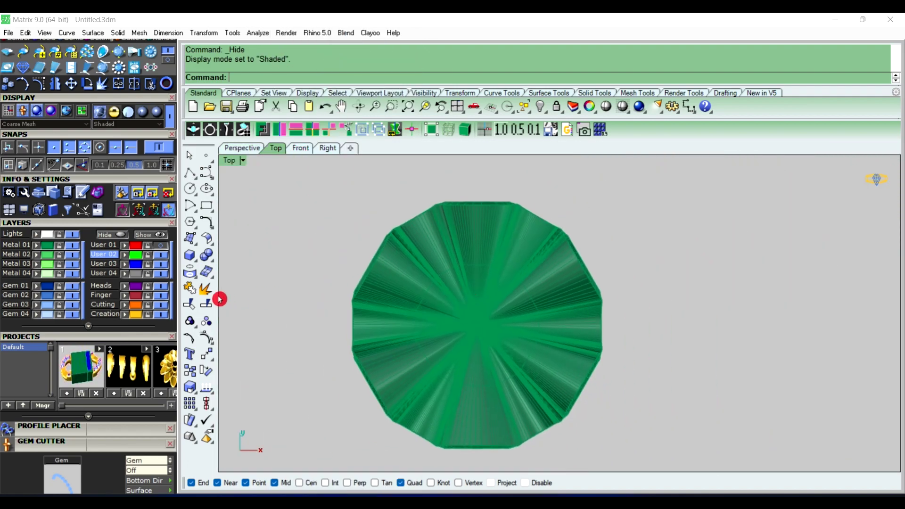
click(161, 245)
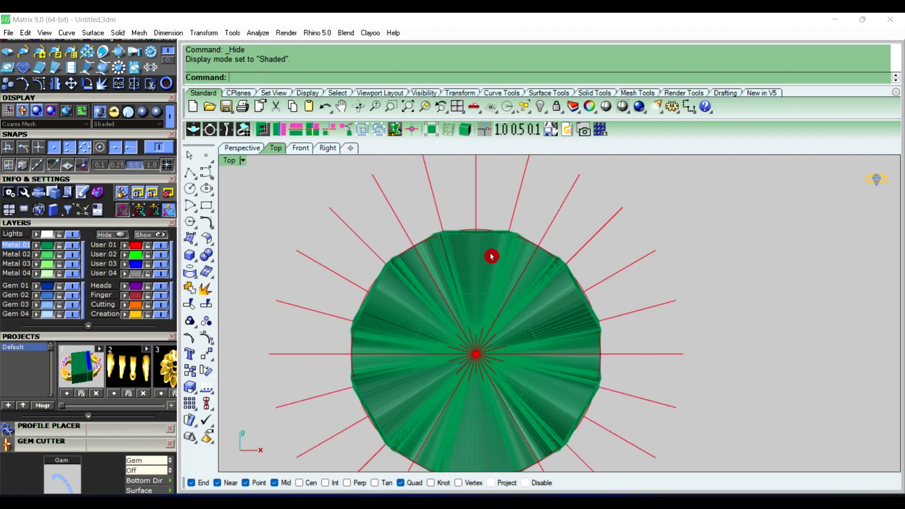
scroll(491, 256, up, 2)
scroll(477, 251, up, 1)
text(Ex)
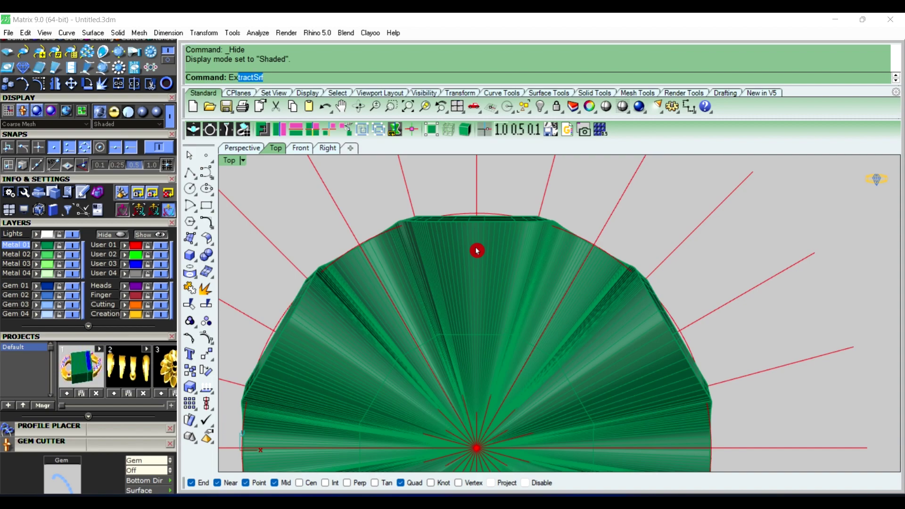
Step: Extract an isocurve along the top edge of the central wavy surface
text(tra)
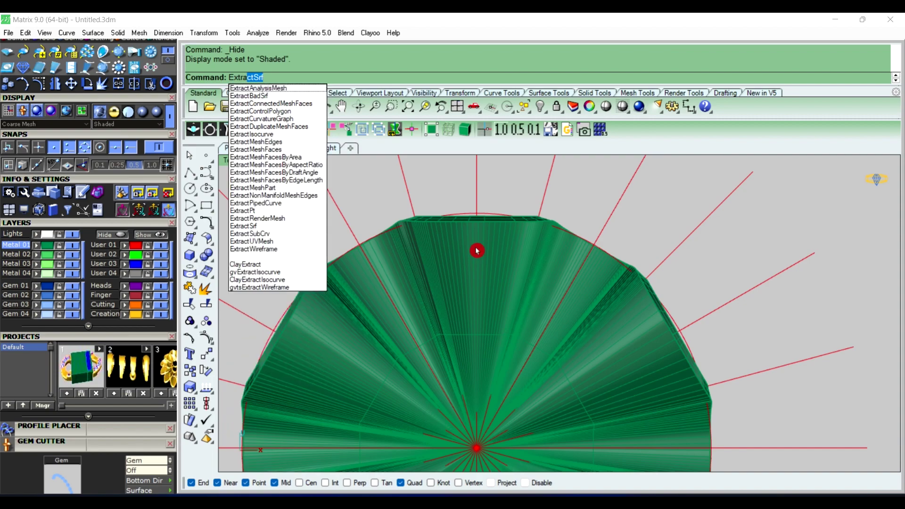
text(i)
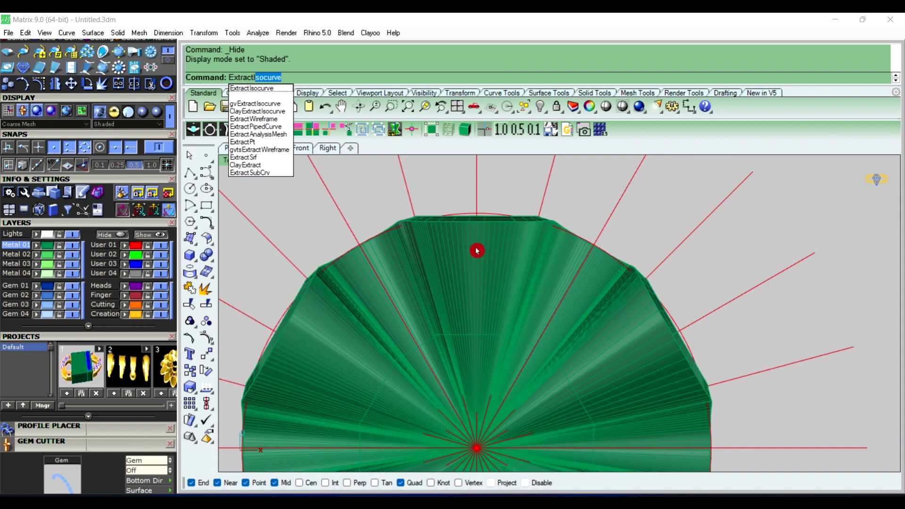
key(Return)
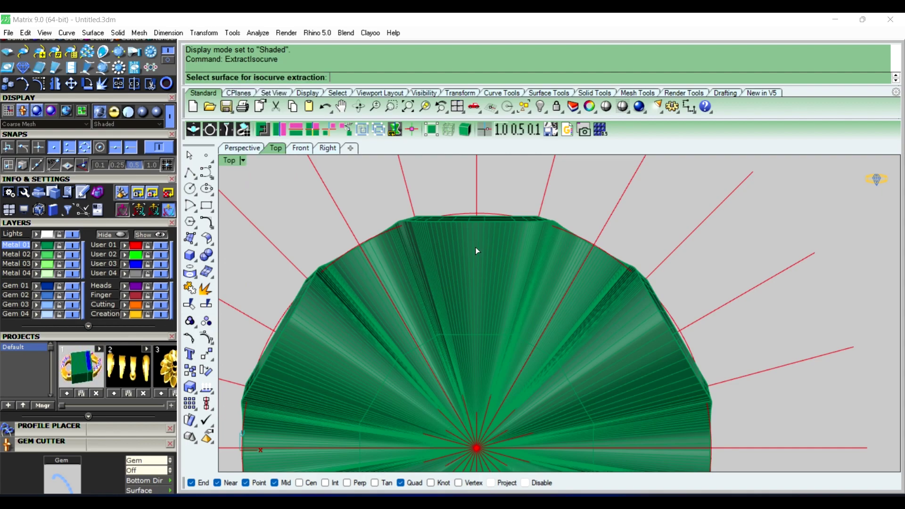
click(475, 227)
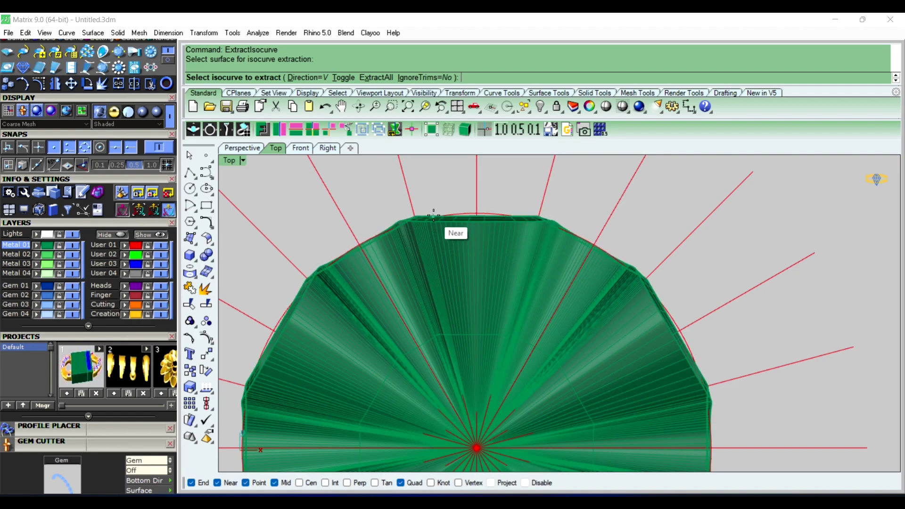
click(482, 245)
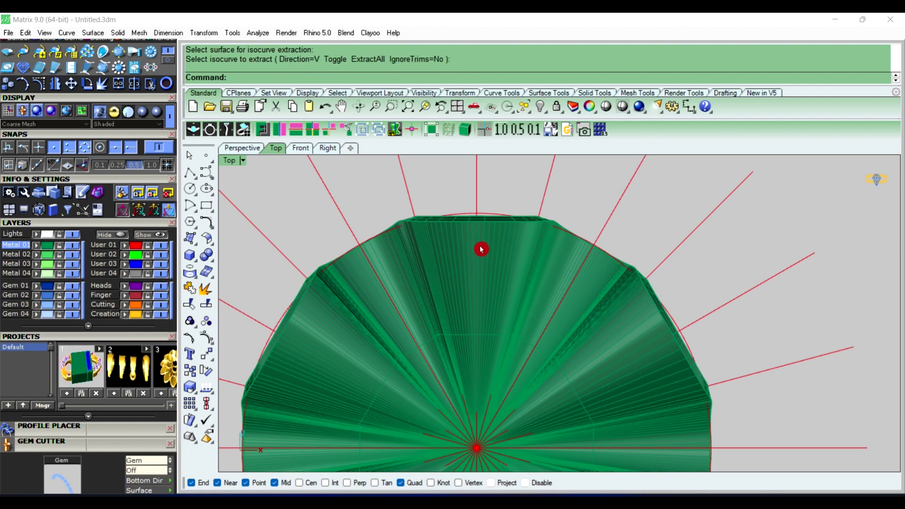
click(481, 249)
key(Return)
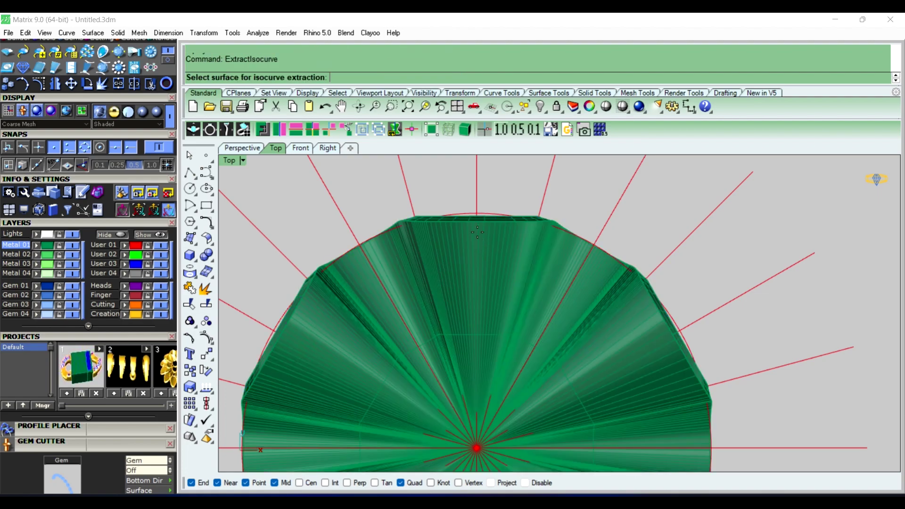
click(478, 236)
scroll(471, 226, up, 2)
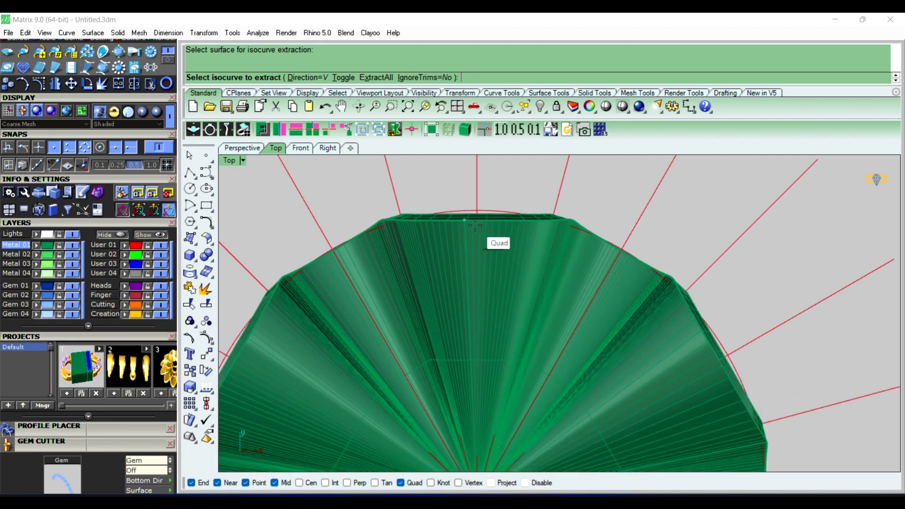
scroll(490, 221, up, 3)
scroll(500, 220, up, 3)
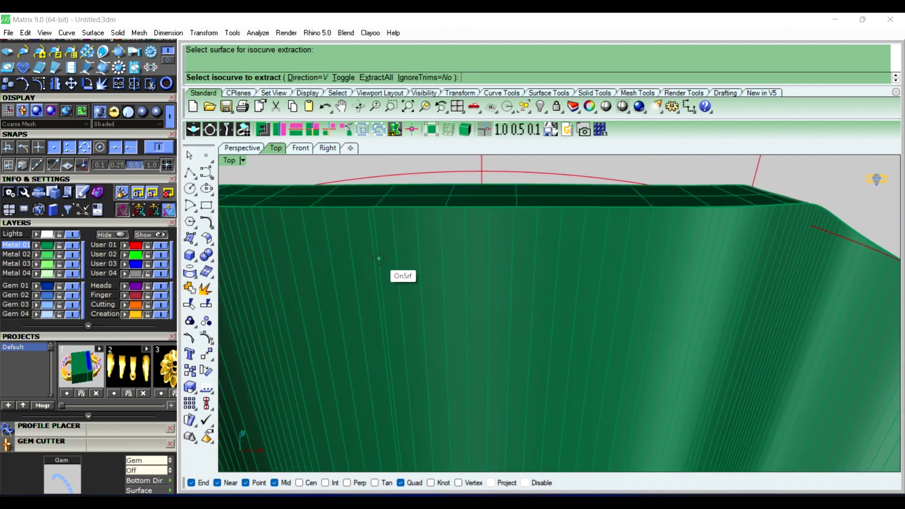
click(481, 236)
key(Return)
scroll(480, 236, down, 3)
scroll(481, 236, down, 2)
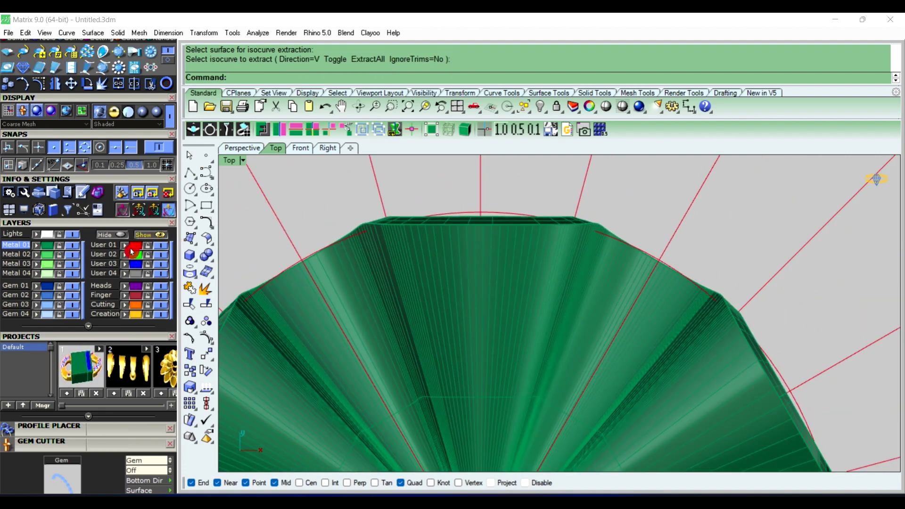
Step: Make User 03 current and extract isocurves through the surface centre and right facet
click(111, 265)
text(Ex)
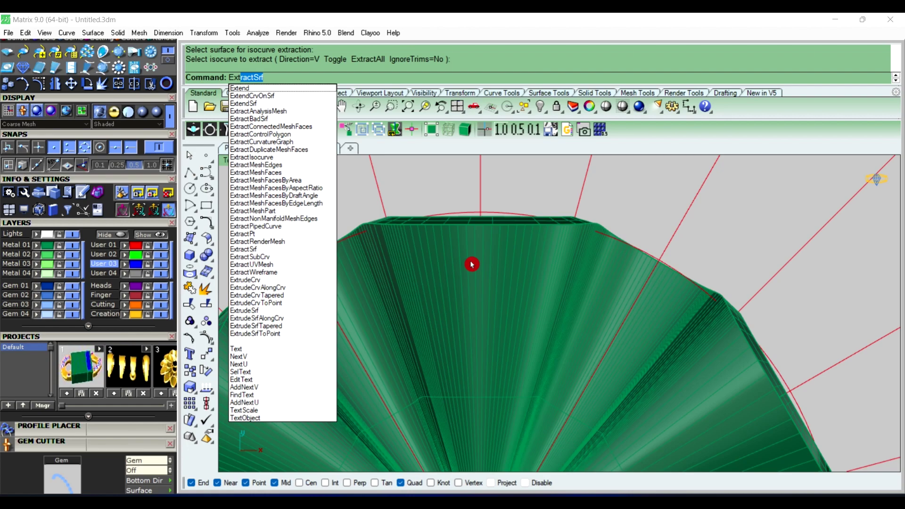
text(ract)
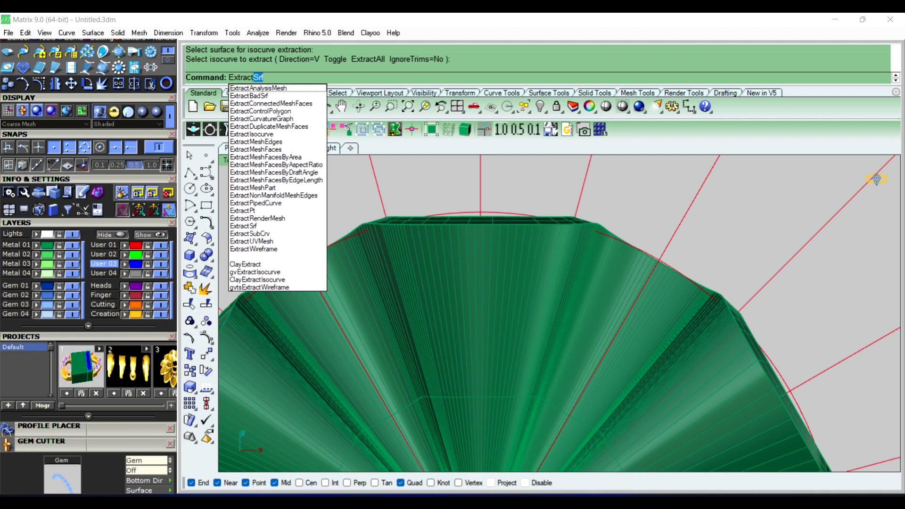
text(I)
right_click(471, 264)
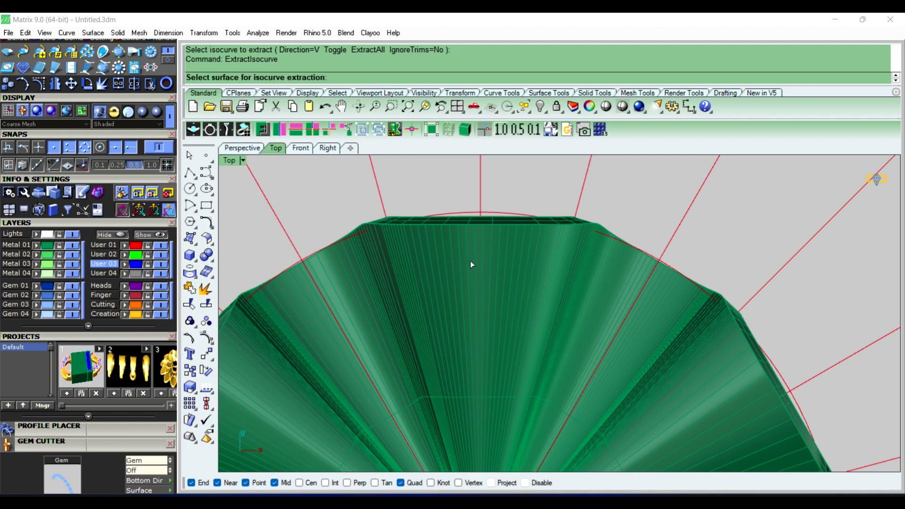
scroll(479, 231, up, 2)
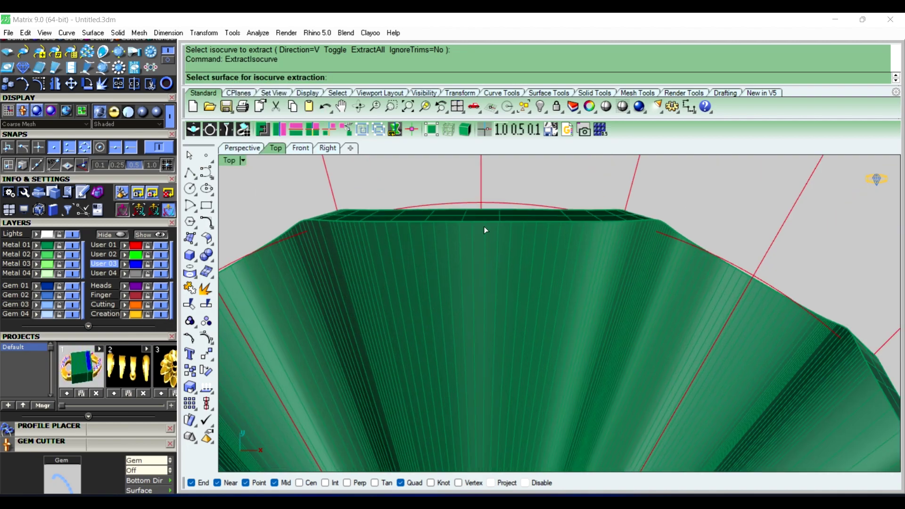
click(481, 228)
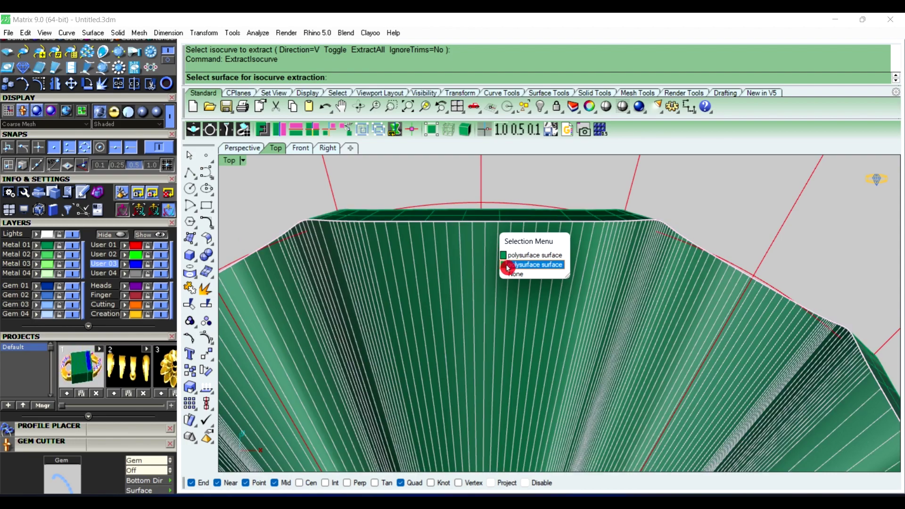
click(507, 268)
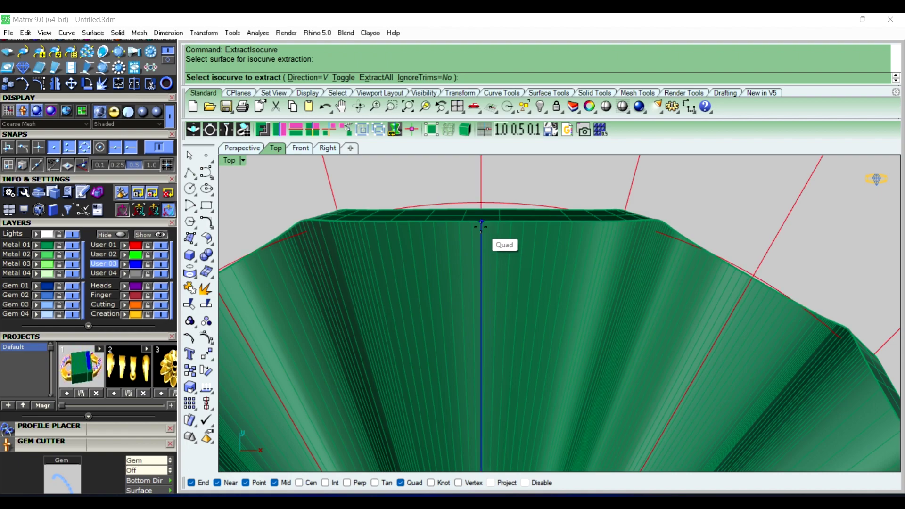
click(480, 227)
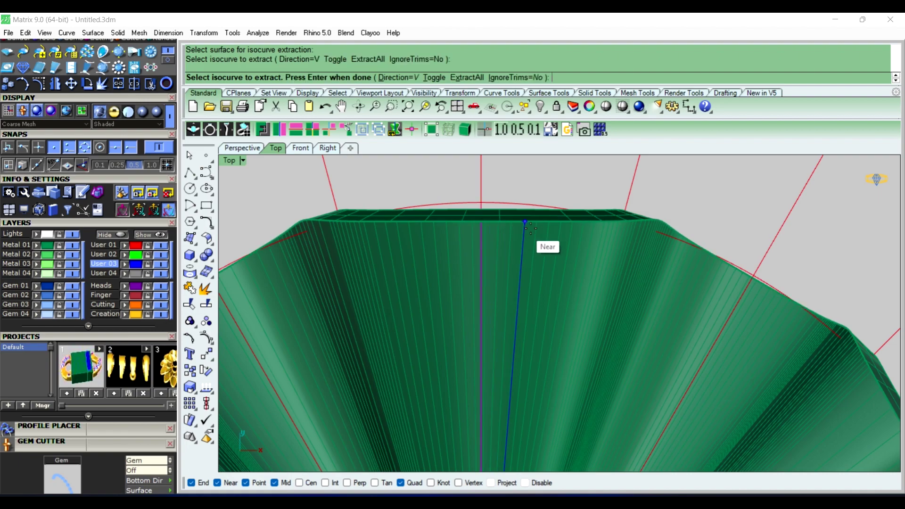
click(580, 234)
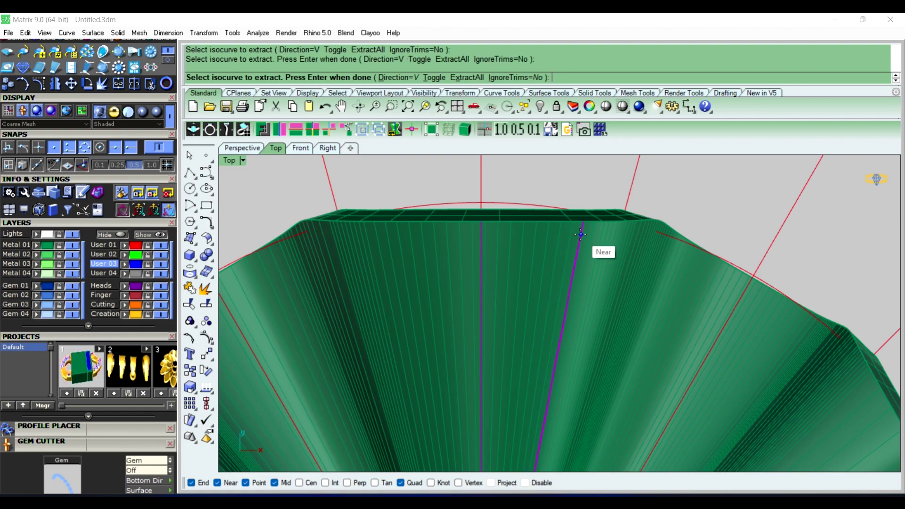
scroll(580, 235, down, 4)
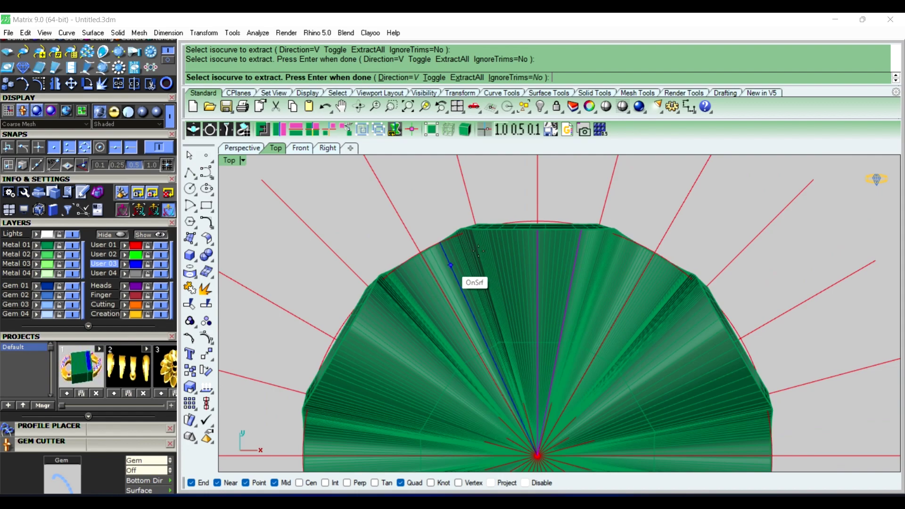
click(496, 247)
Step: Extract another isocurve along the left facet edge of the fan-shaped surface
right_click(430, 256)
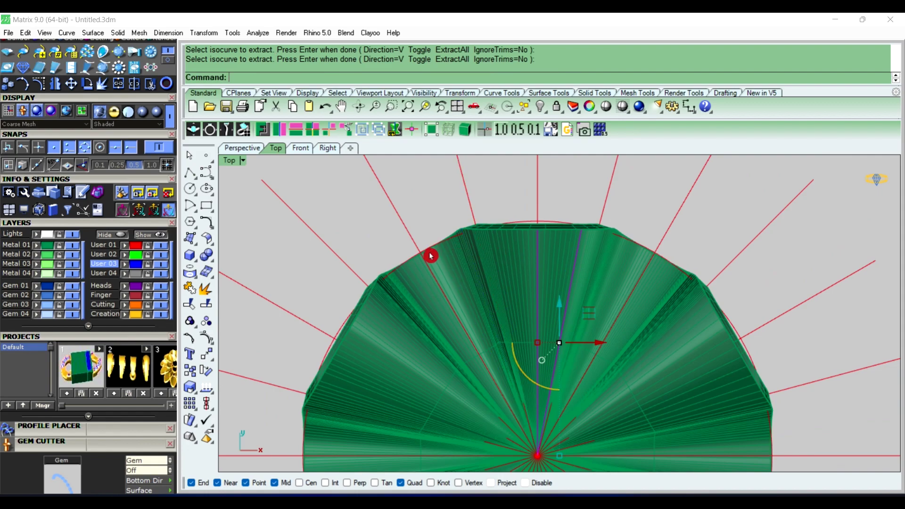
scroll(432, 272, up, 2)
click(446, 262)
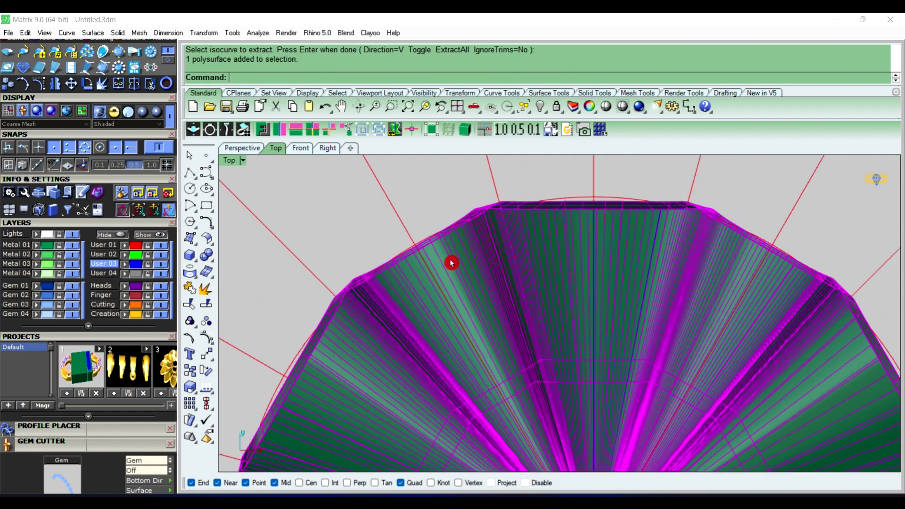
right_click(450, 260)
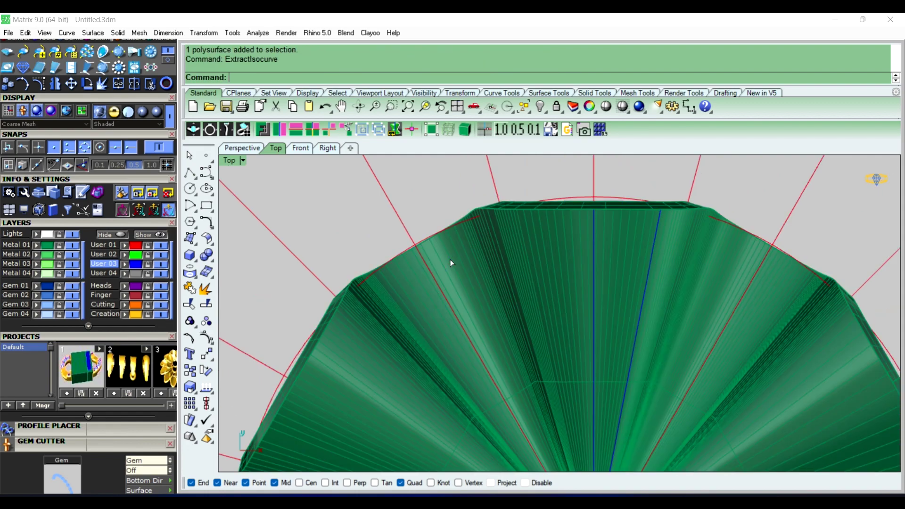
click(425, 255)
click(420, 251)
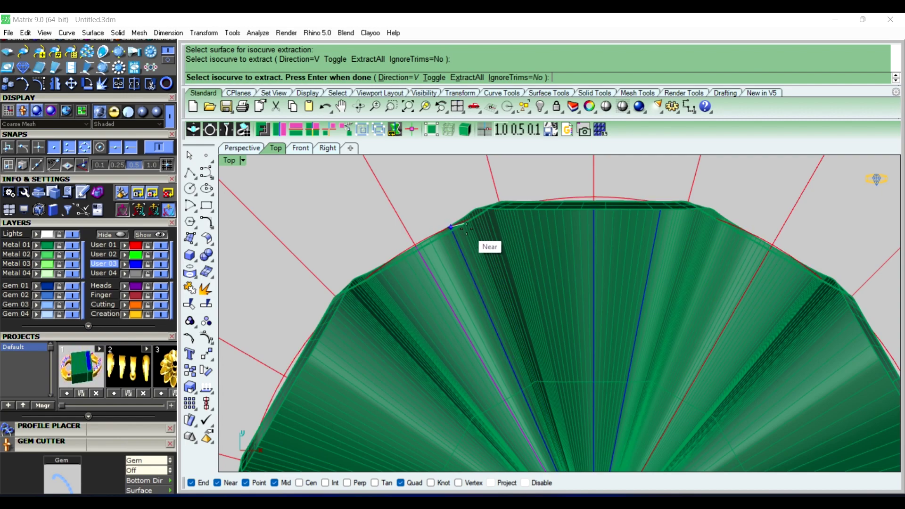
scroll(485, 219, up, 2)
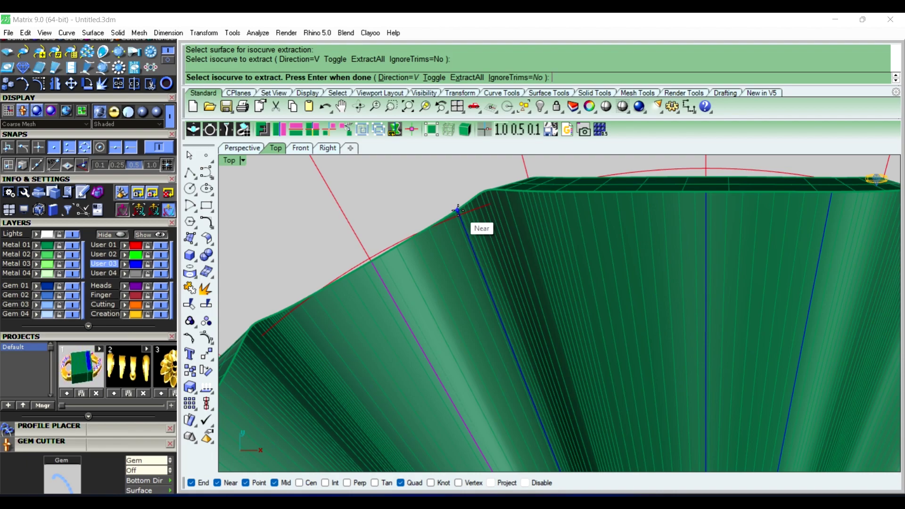
click(454, 213)
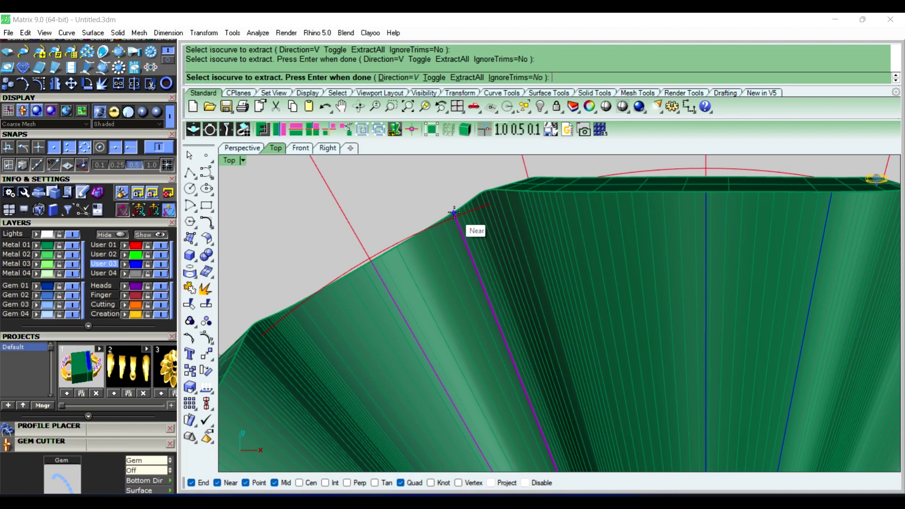
right_click(454, 213)
Step: Select the new left-facet isocurve, choosing the curve over the polysurface
scroll(450, 212, down, 5)
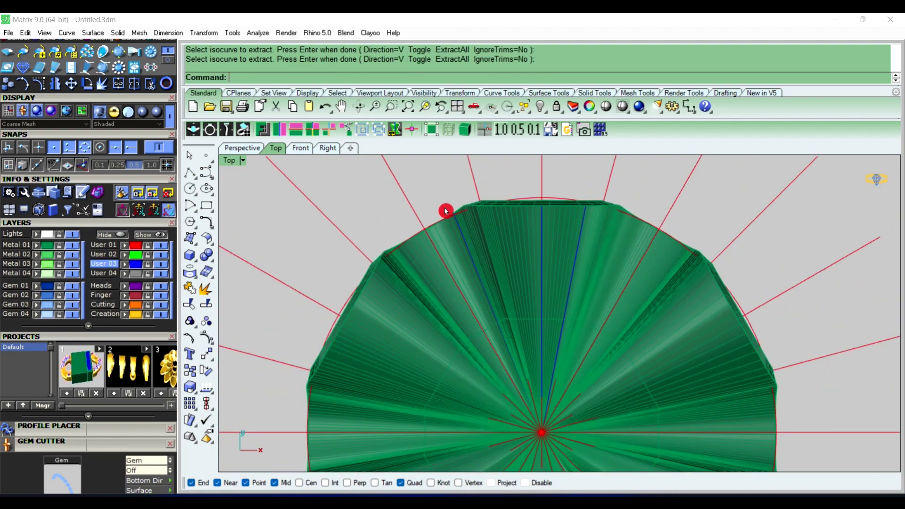
scroll(462, 242, up, 2)
scroll(463, 234, up, 1)
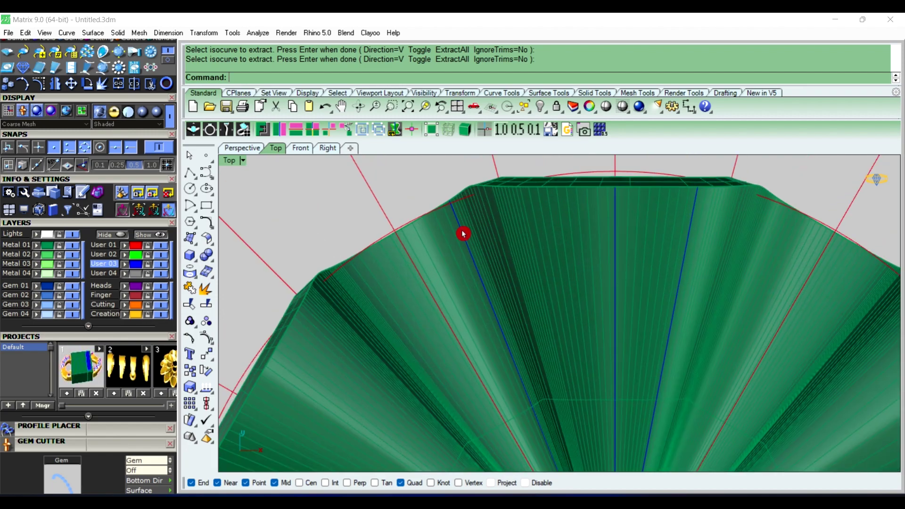
scroll(463, 234, down, 1)
click(462, 231)
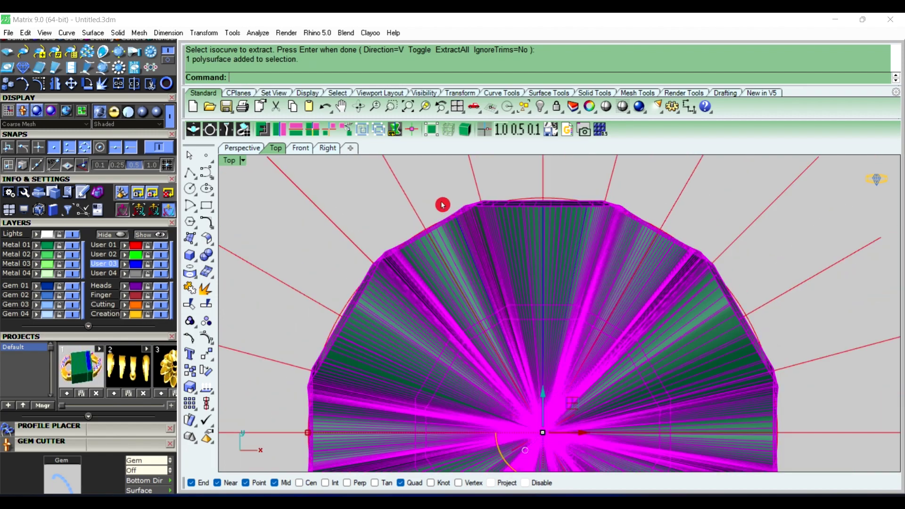
scroll(467, 240, up, 2)
scroll(468, 241, up, 2)
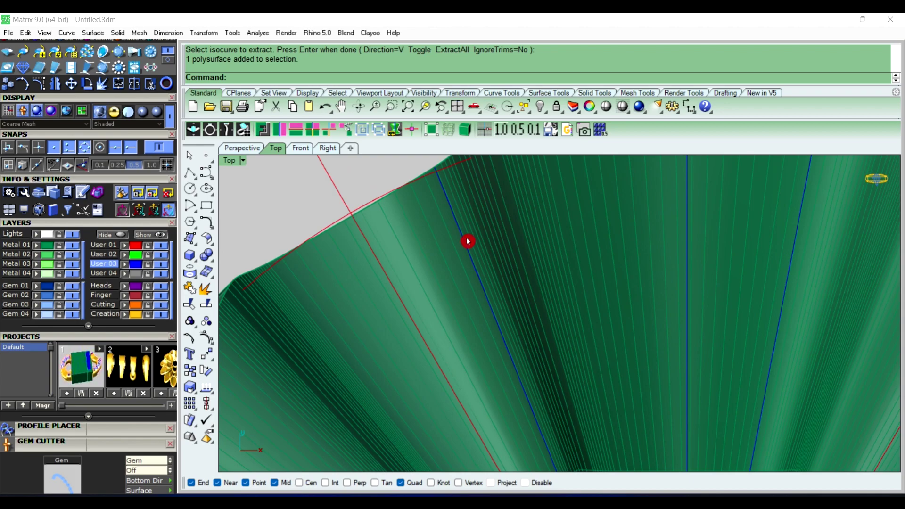
click(468, 240)
click(400, 171)
scroll(436, 188, up, 1)
scroll(459, 209, up, 1)
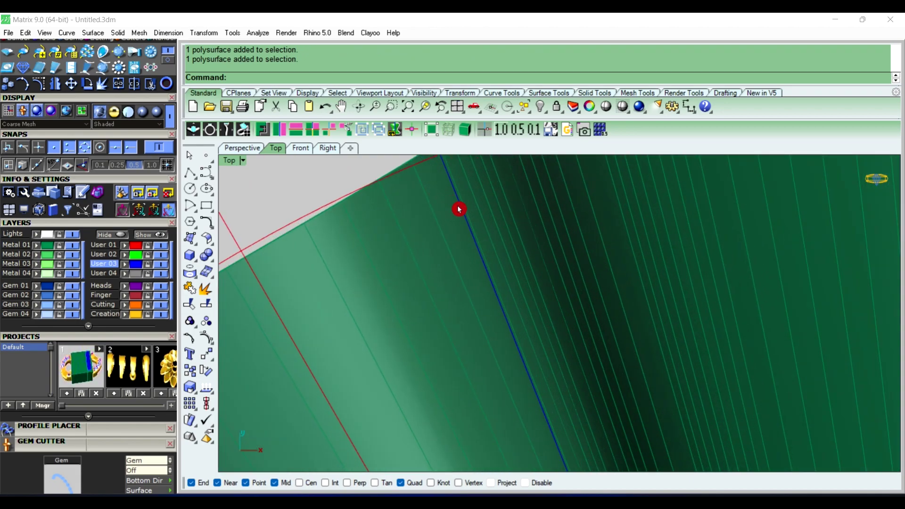
click(462, 211)
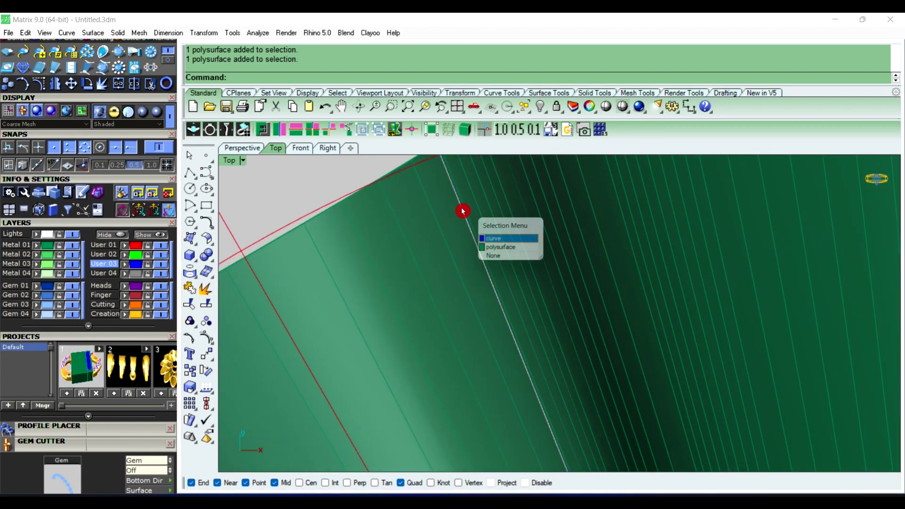
click(489, 241)
scroll(423, 234, down, 2)
scroll(422, 233, down, 2)
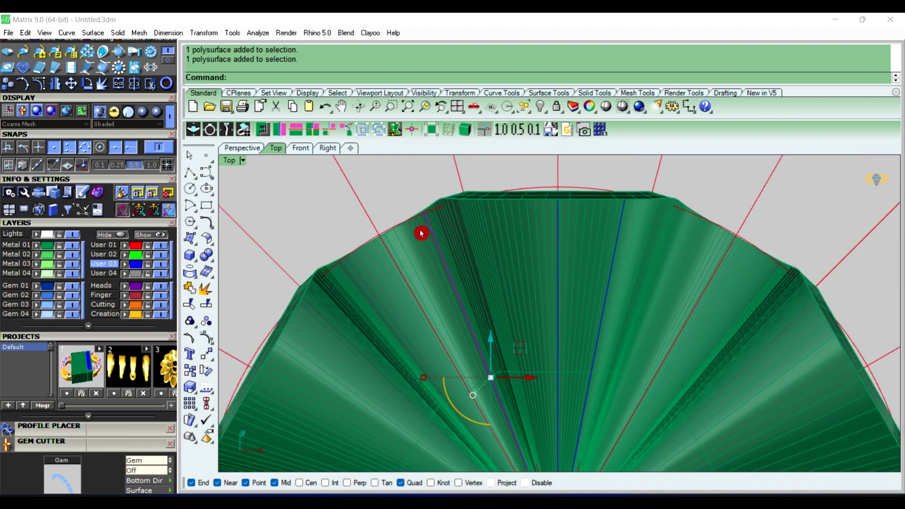
scroll(416, 238, down, 1)
scroll(401, 229, down, 1)
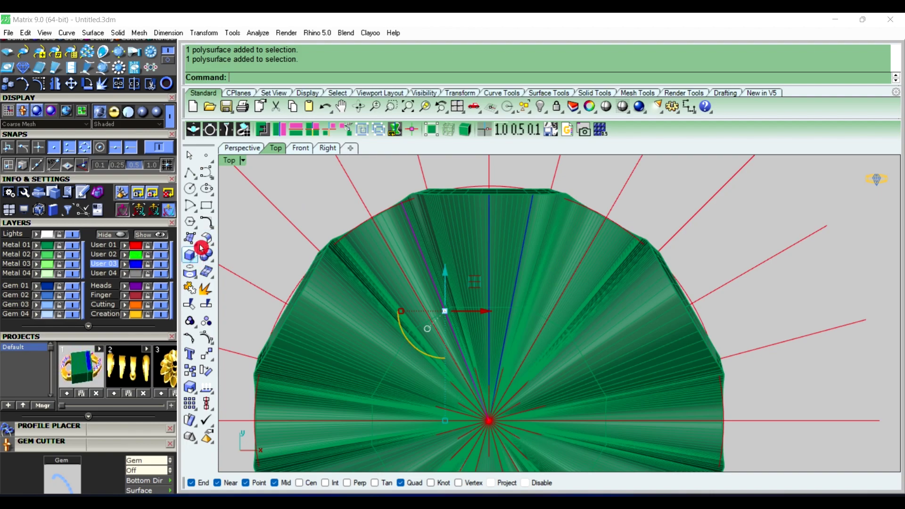
Step: Mirror the selected curve across a plane from the origin along the radial line
click(56, 84)
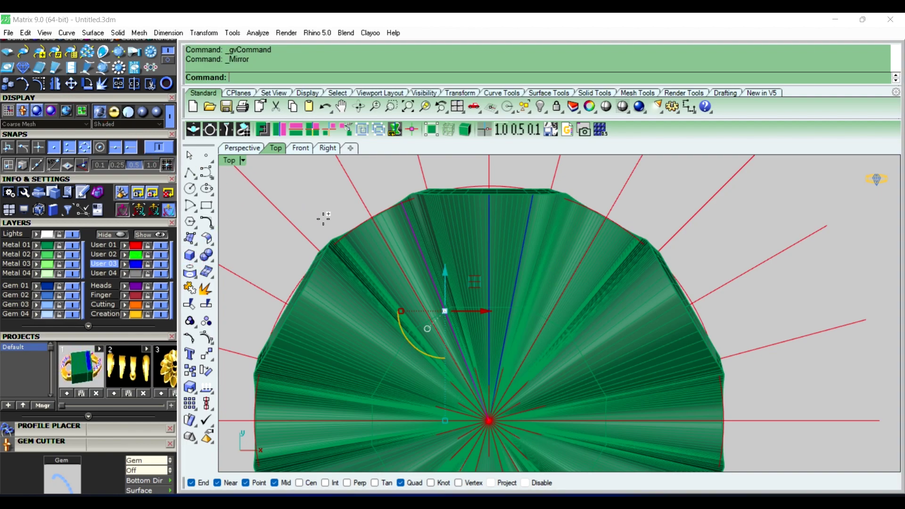
scroll(358, 231, down, 3)
text(0)
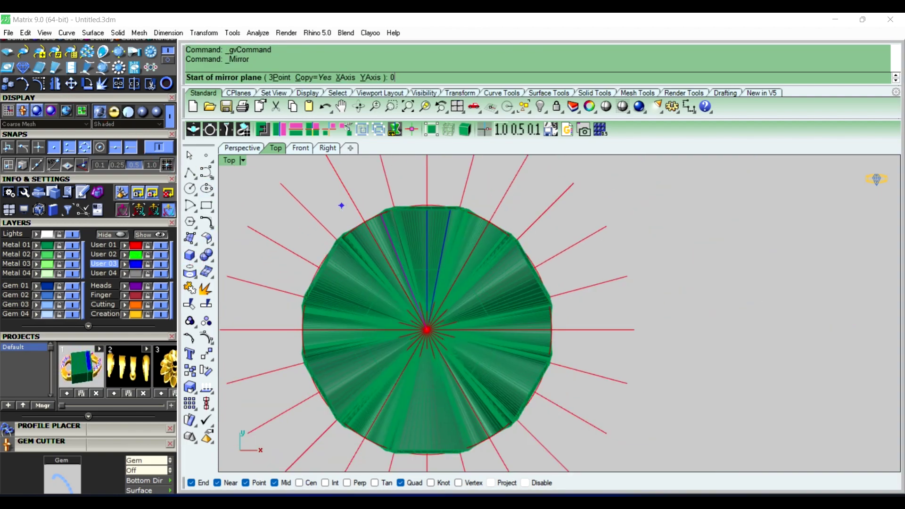
key(Return)
scroll(342, 206, down, 3)
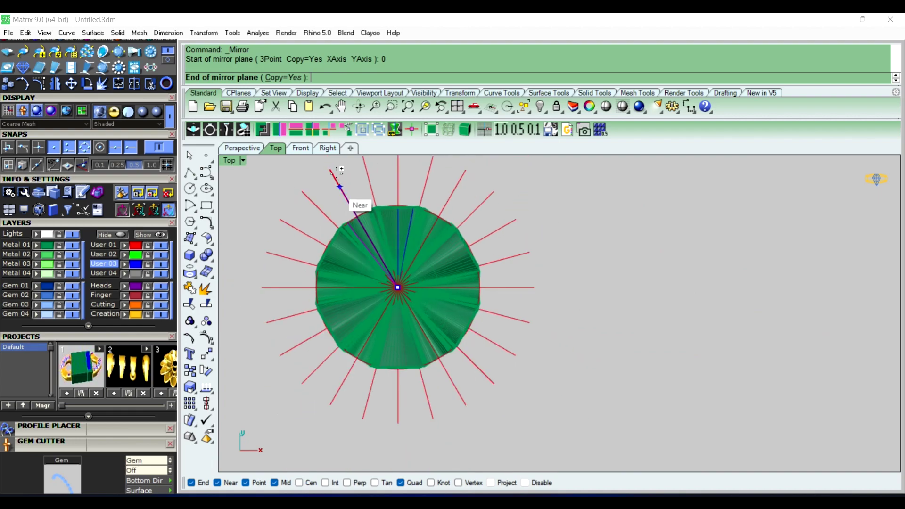
click(337, 175)
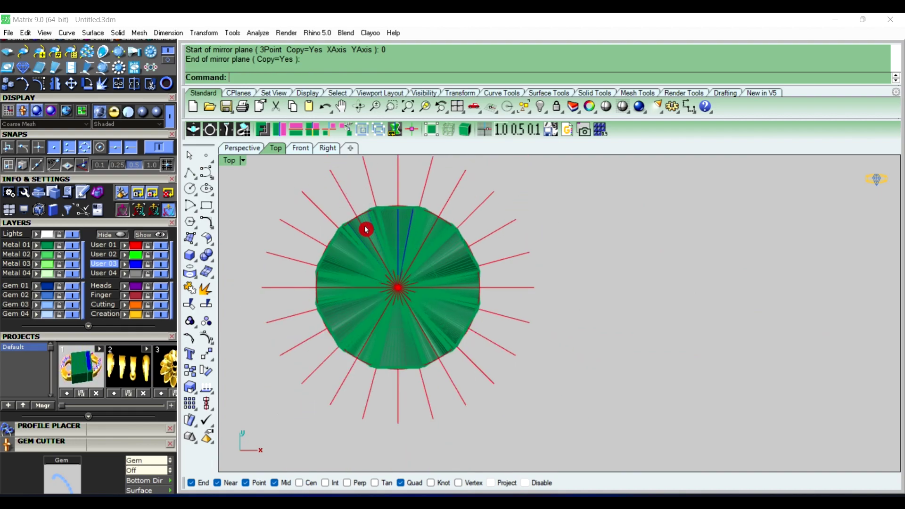
scroll(363, 236, up, 5)
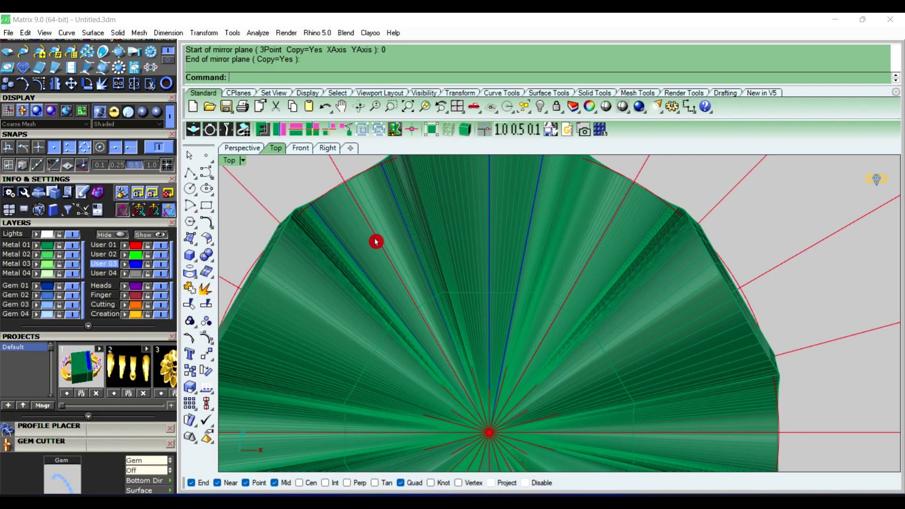
Step: Pick the left-facet and top blue curves to check them, then clear the selection
click(374, 241)
click(402, 271)
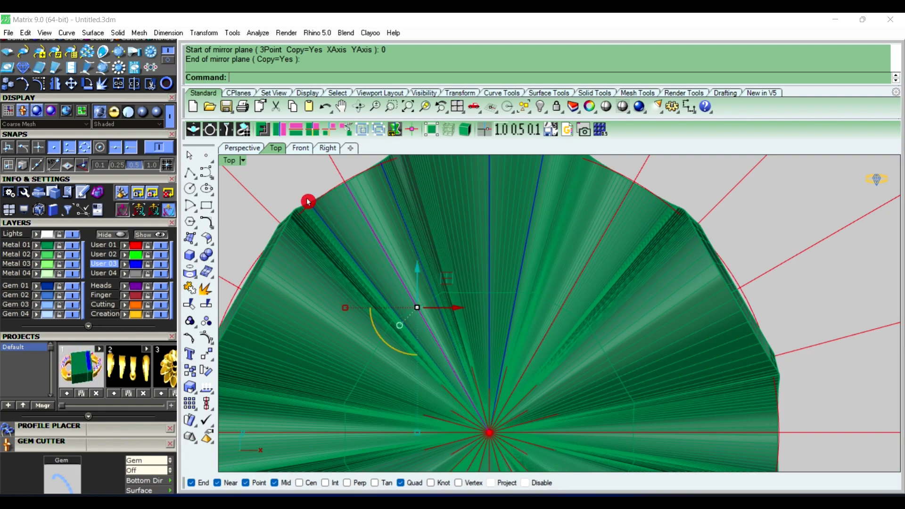
scroll(364, 243, down, 3)
scroll(380, 250, down, 2)
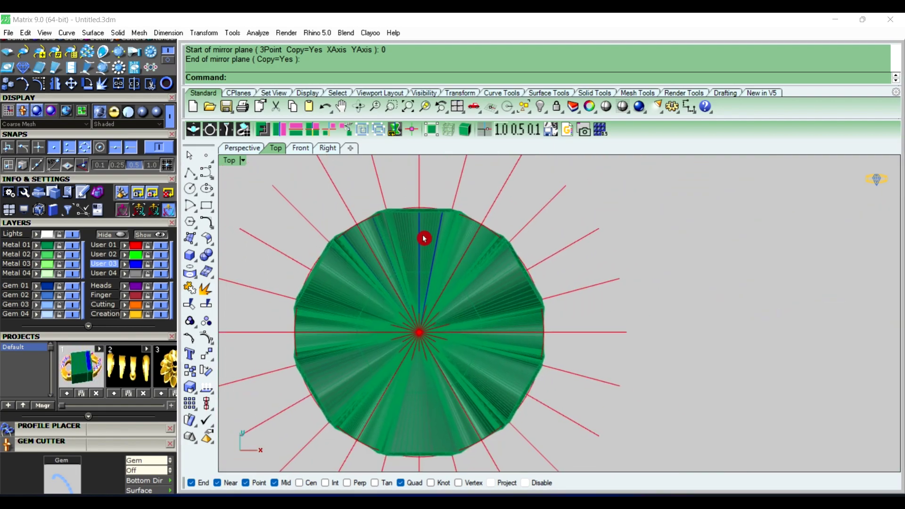
scroll(424, 239, up, 1)
click(445, 248)
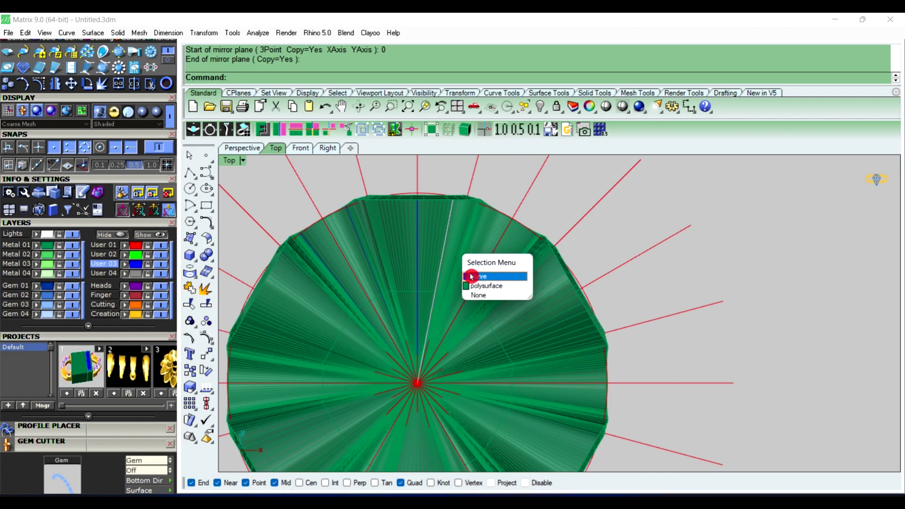
click(472, 276)
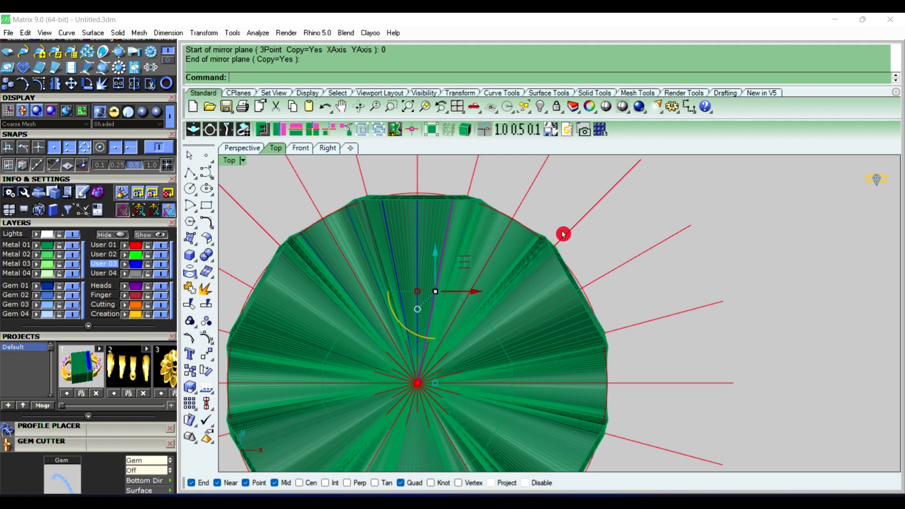
click(684, 224)
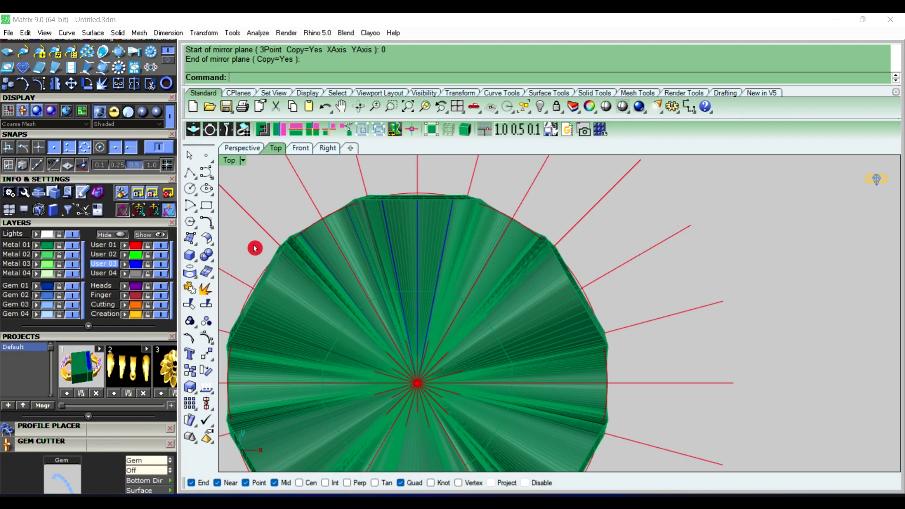
Step: Turn off layer User 01, frame the gem in Top view, and select it
click(161, 246)
right_drag(314, 251, 358, 255)
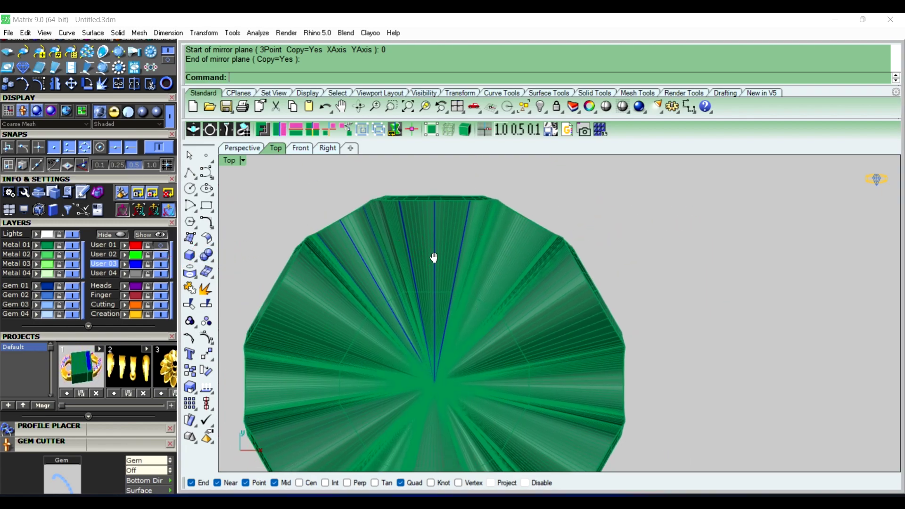
right_drag(434, 257, 417, 241)
scroll(326, 209, up, 2)
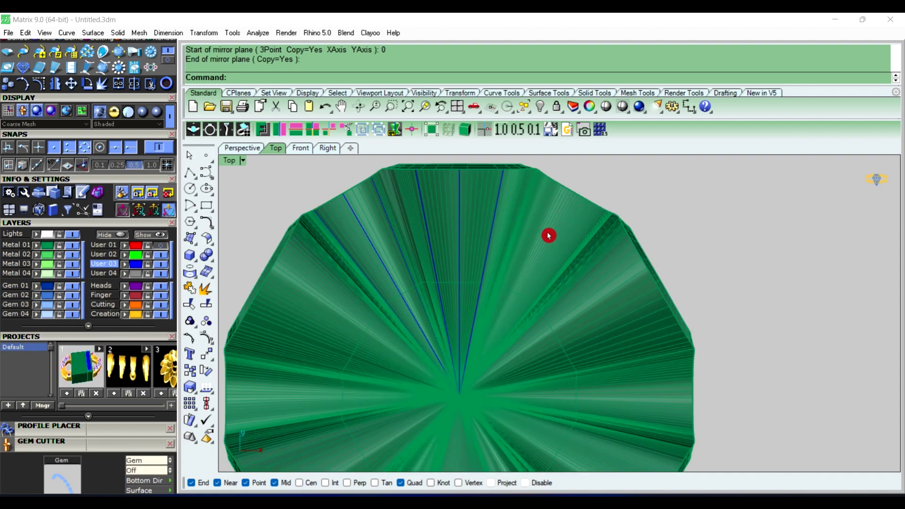
click(523, 194)
Step: Hide the gem and move the three leftmost radial lines to layer User 02
click(541, 106)
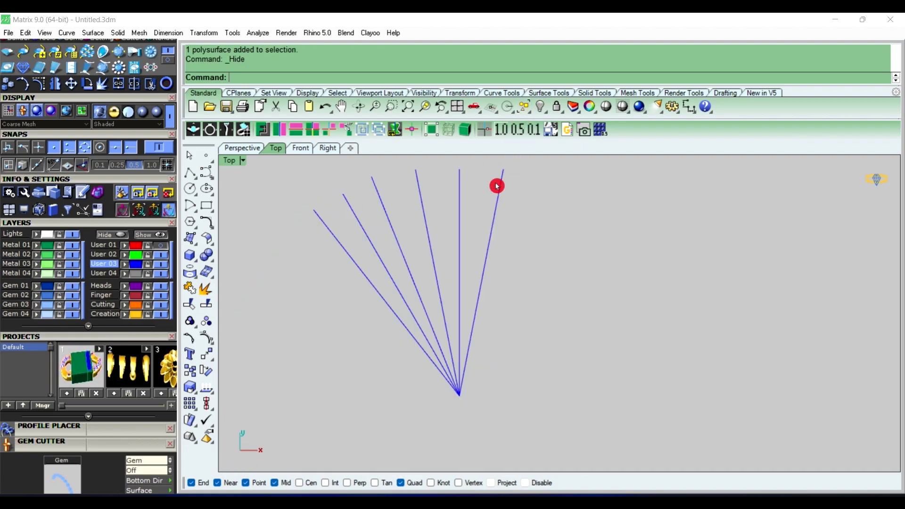
click(374, 289)
click(378, 257)
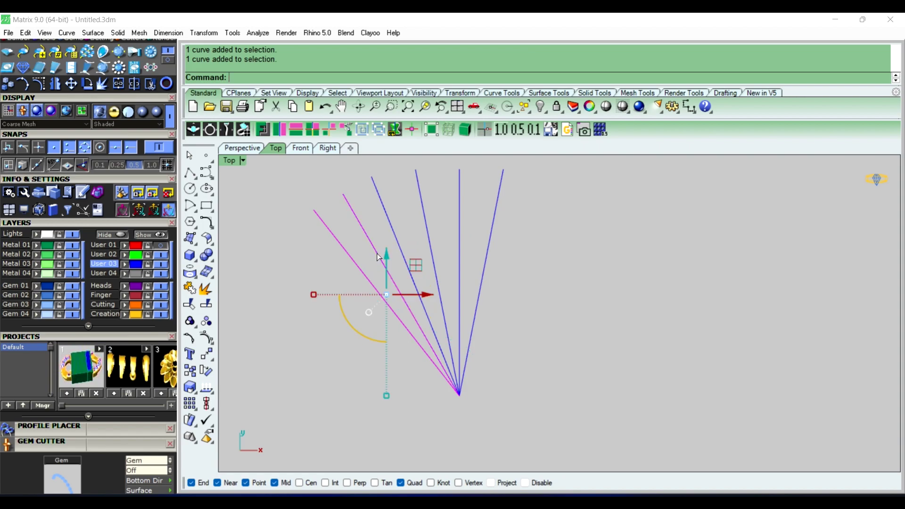
click(398, 237)
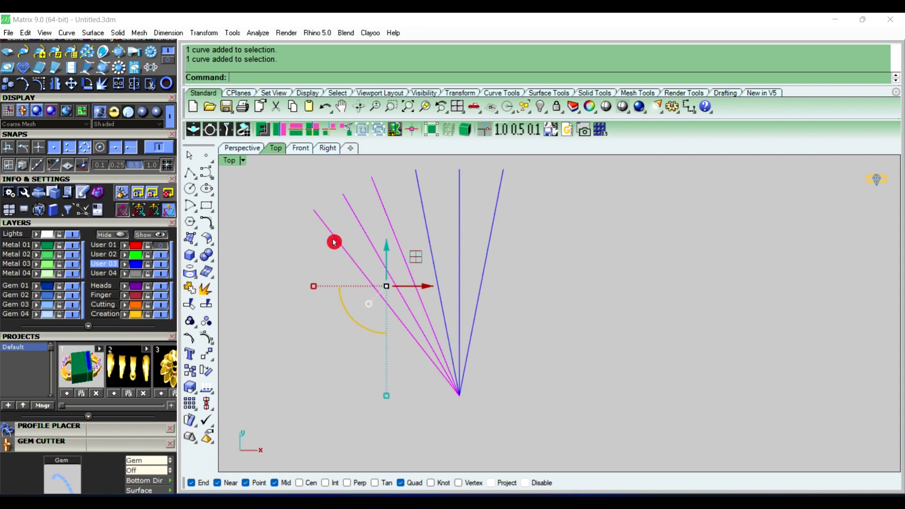
click(126, 257)
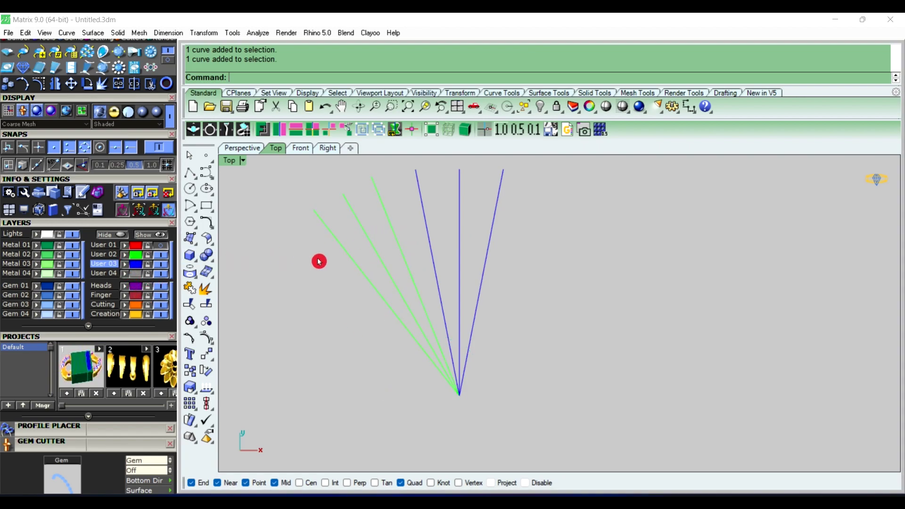
Step: Window-select the left lines and put them on the red layer
drag(301, 179, 479, 427)
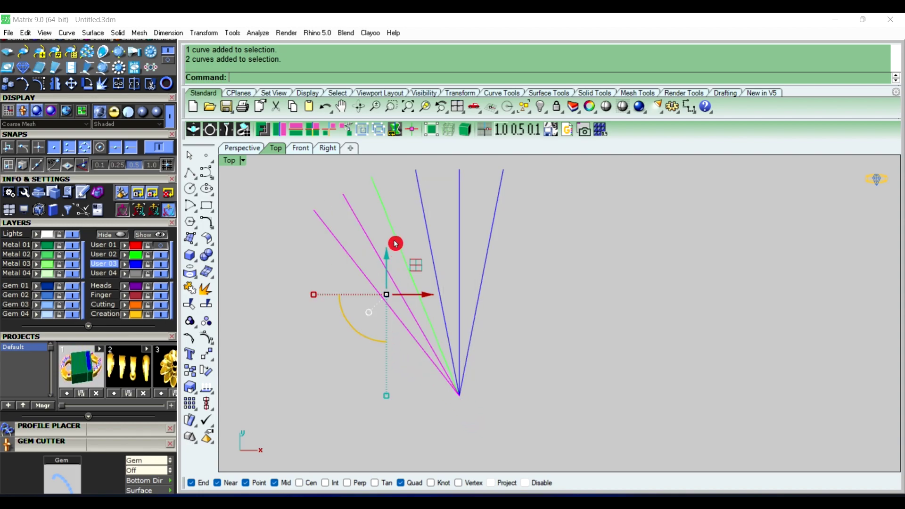
shift+click(395, 243)
click(125, 301)
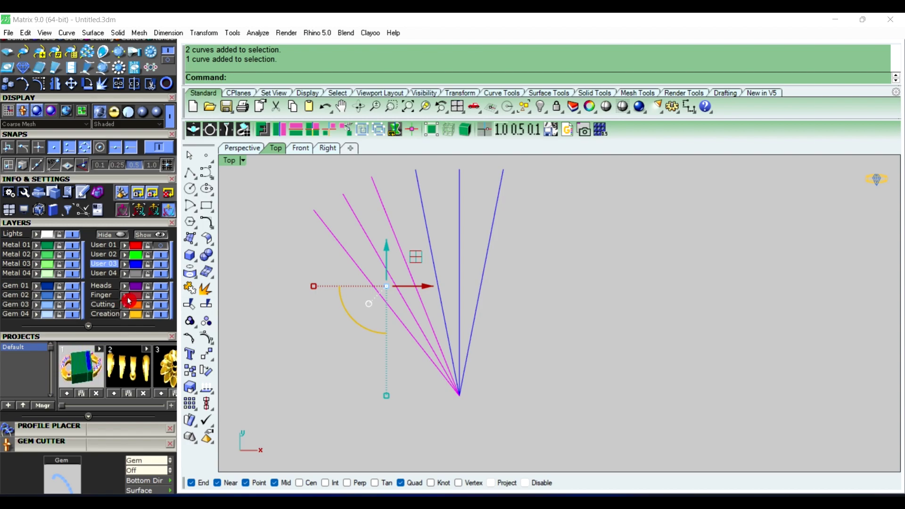
click(290, 300)
Step: Reselect the three red radial lines
scroll(345, 276, down, 1)
drag(297, 196, 426, 378)
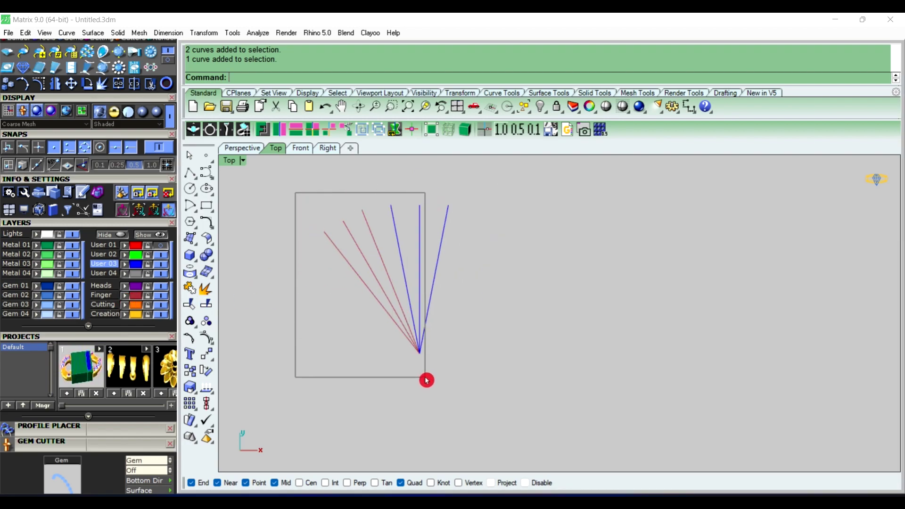
key(Escape)
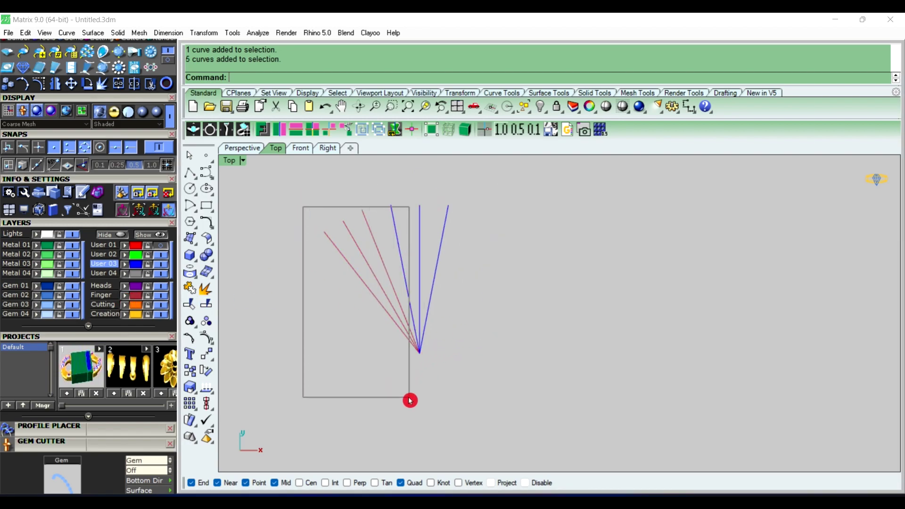
drag(307, 213, 408, 391)
click(359, 283)
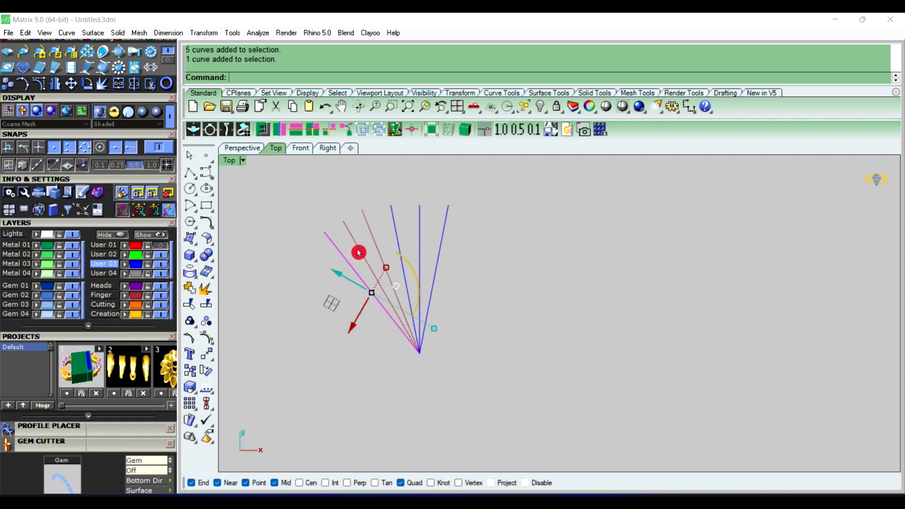
shift+click(361, 253)
shift+click(373, 238)
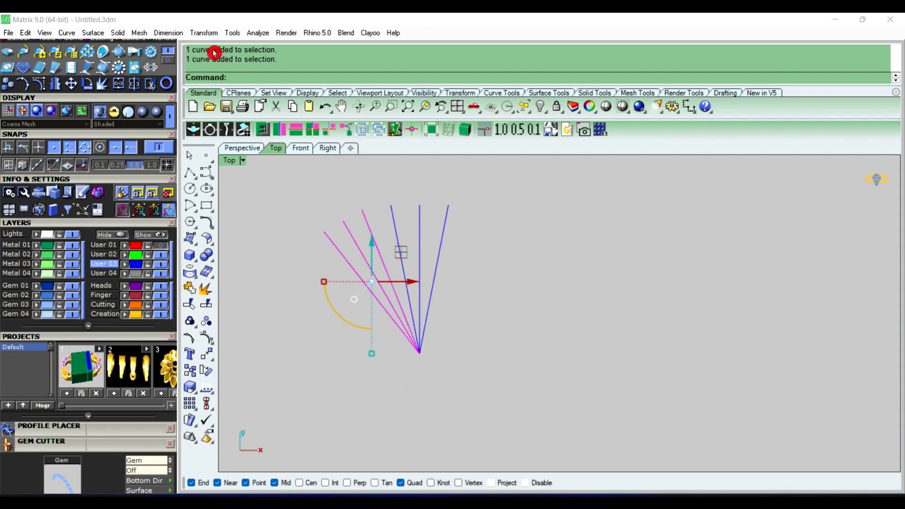
Step: Polar-array the red lines around the origin: 6 items over 360°
click(206, 32)
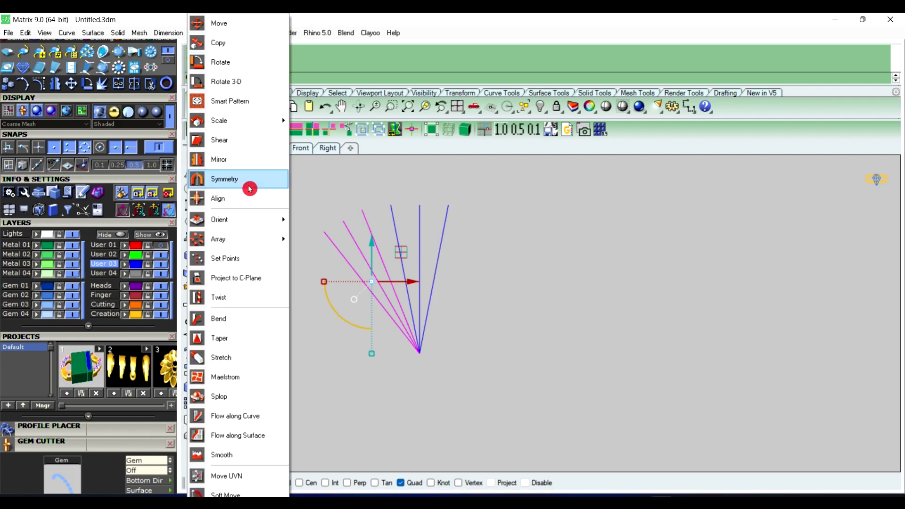
click(433, 265)
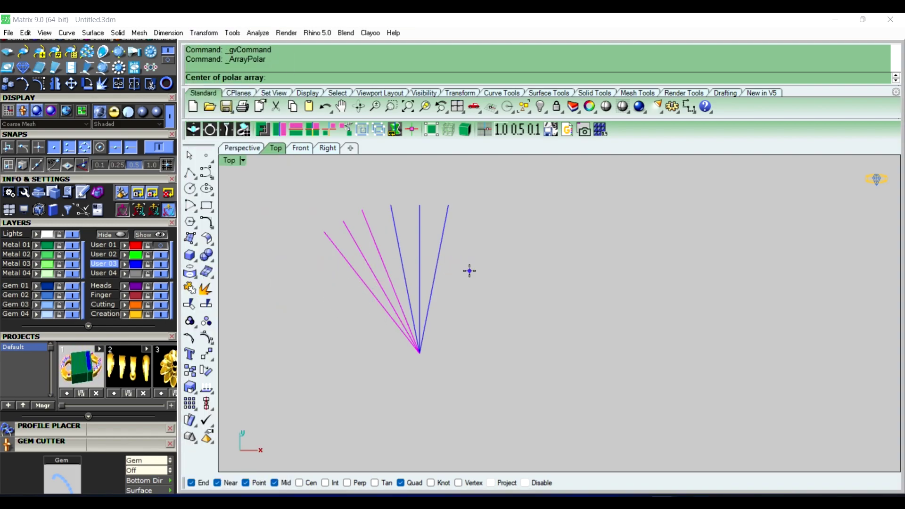
text(0)
key(Return)
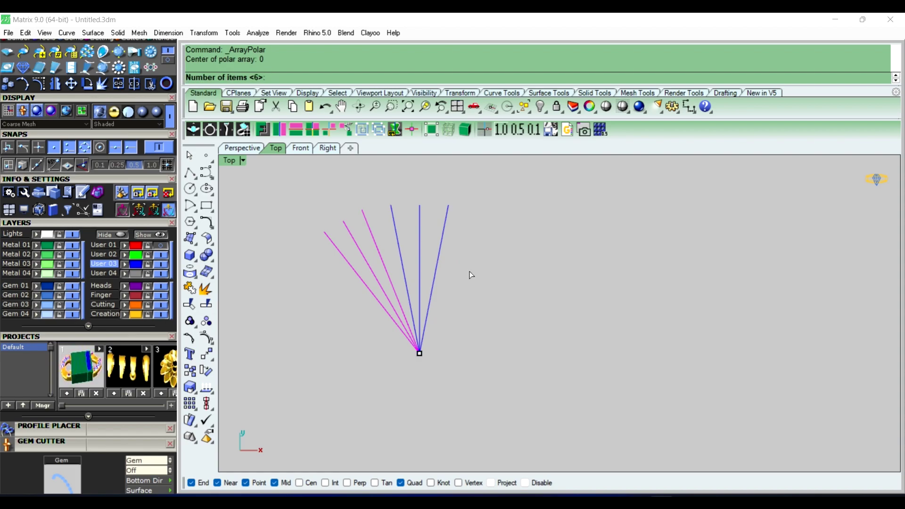
text(6)
key(Return)
text(360)
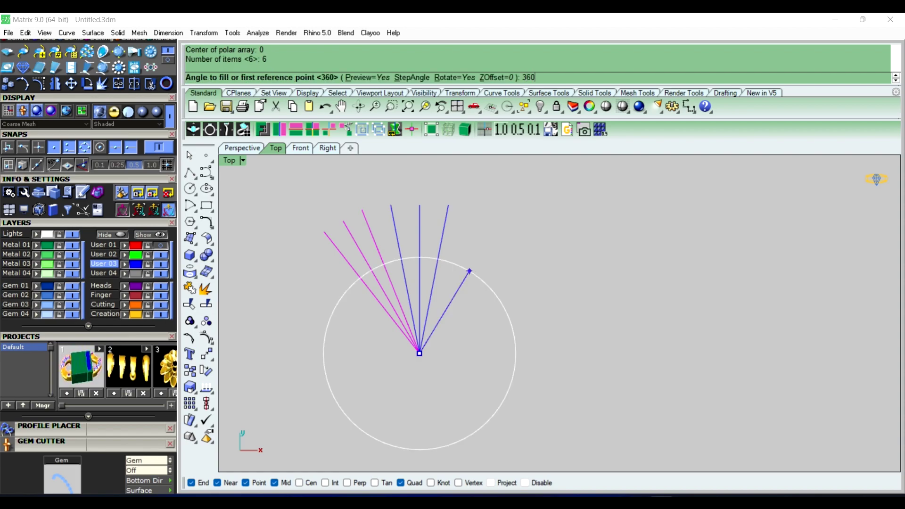
key(Return)
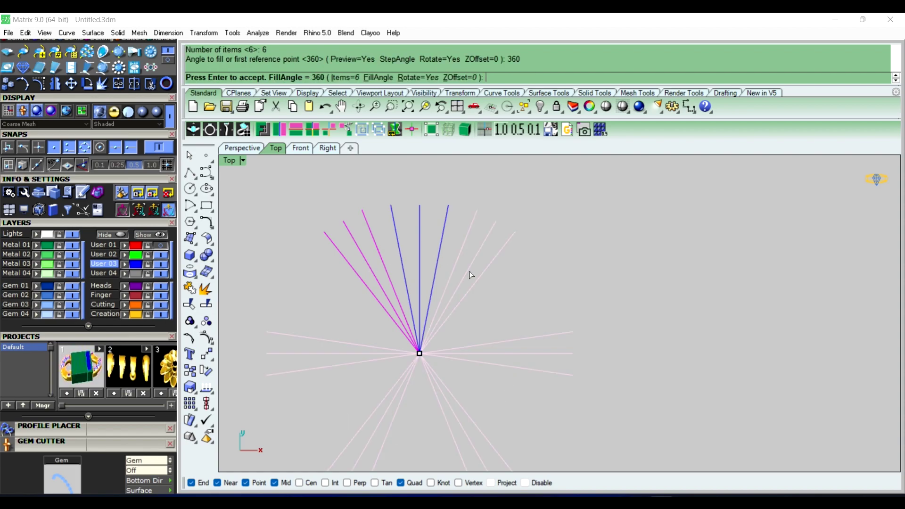
right_click(470, 275)
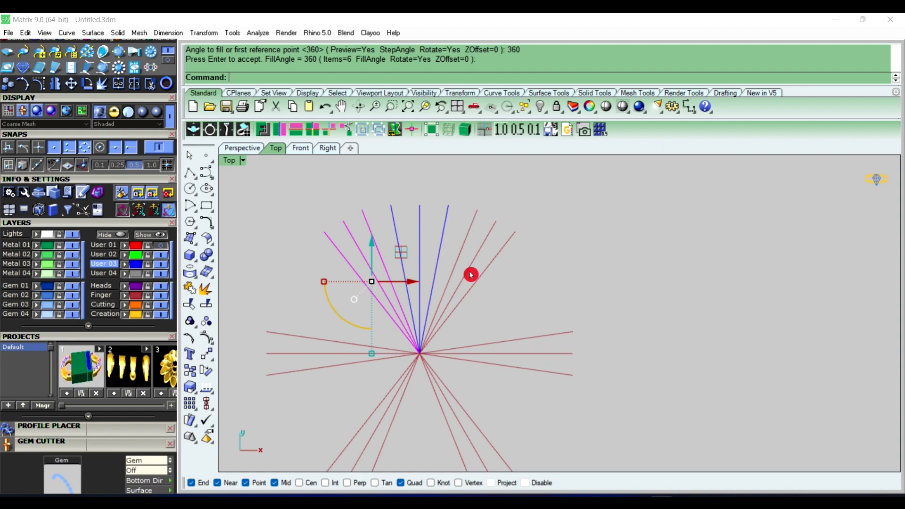
Step: Polar-array the blue lines the same way: centre 0, 6 items, 360°
click(403, 249)
click(442, 221)
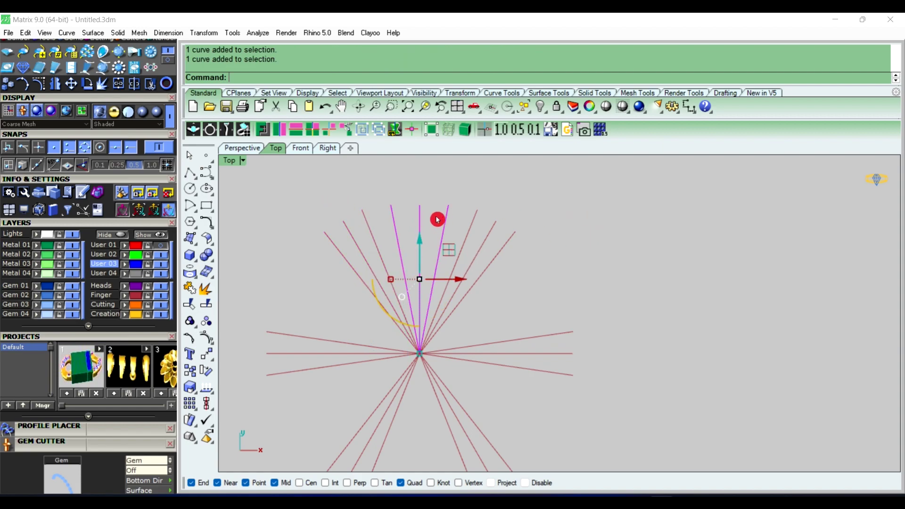
right_click(431, 211)
text(0)
key(Return)
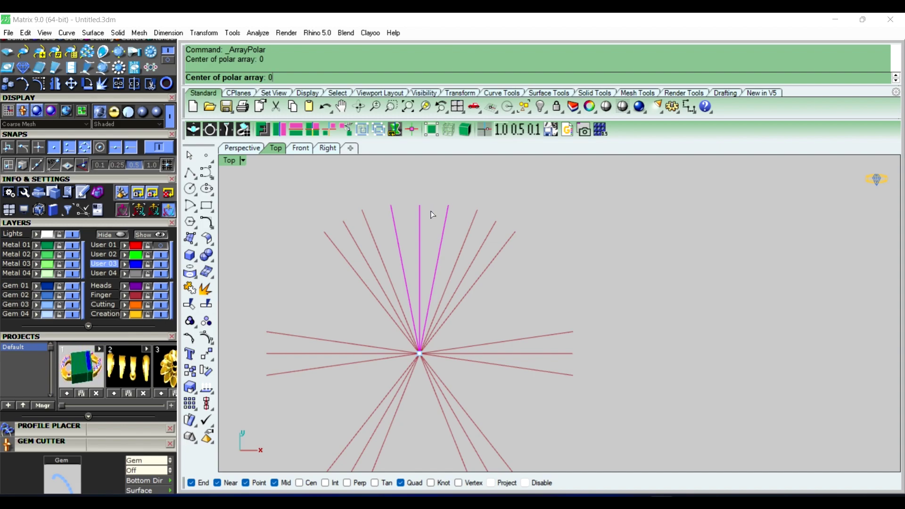
text(6)
key(Return)
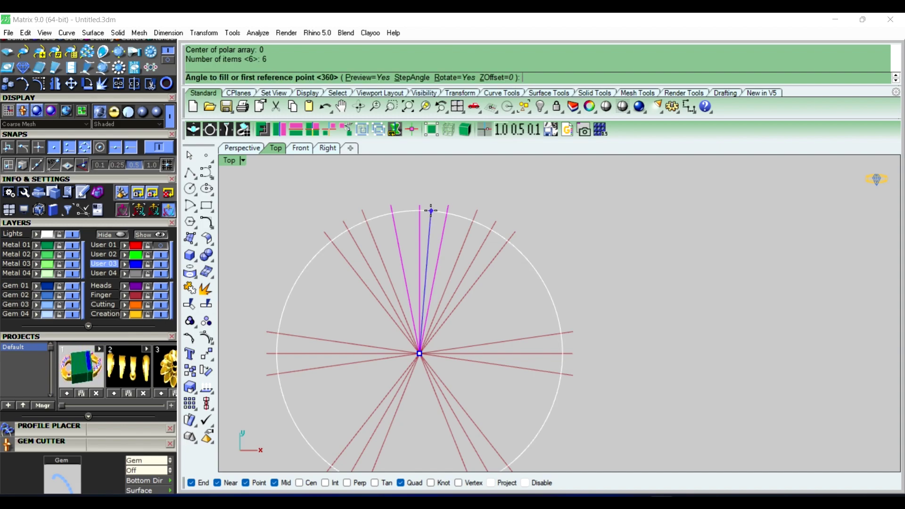
text(360)
key(Return)
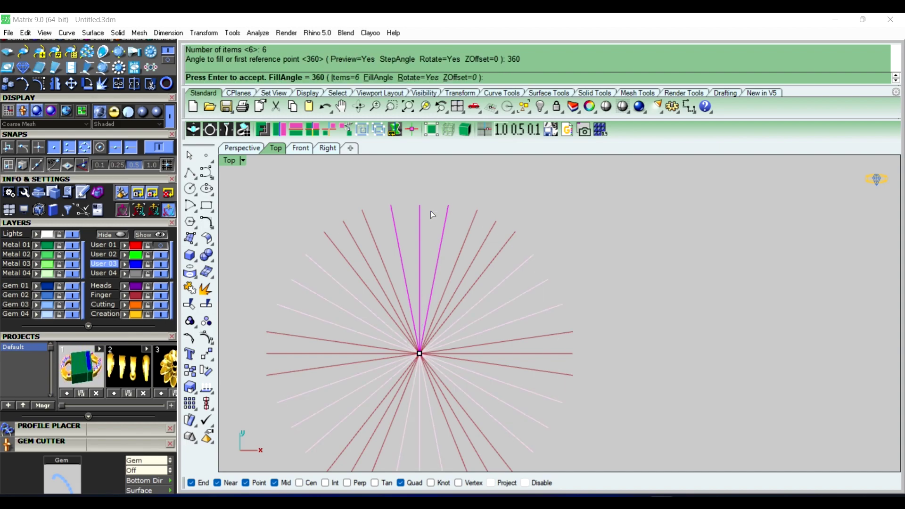
right_click(432, 214)
key(Escape)
scroll(541, 219, down, 2)
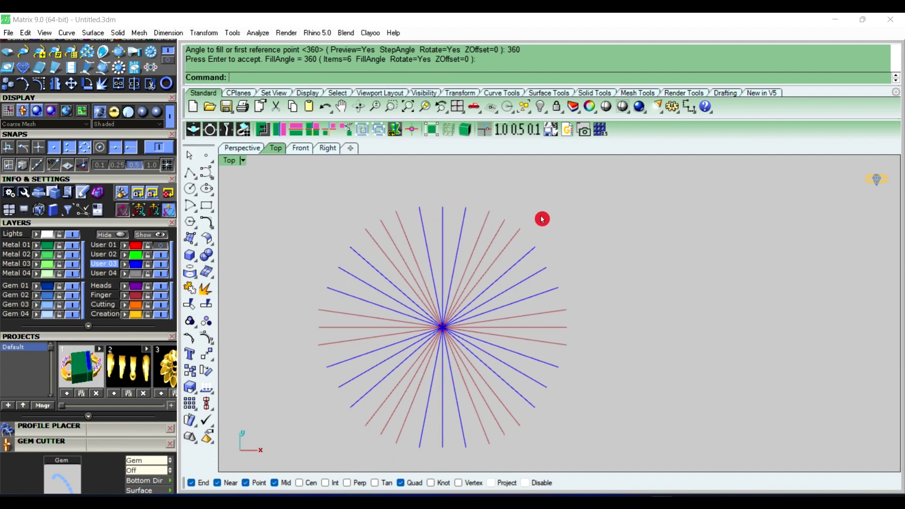
scroll(471, 217, down, 2)
Step: In Perspective, window-select all 36 radial lines and pipe them at 0.15 diameter
click(242, 147)
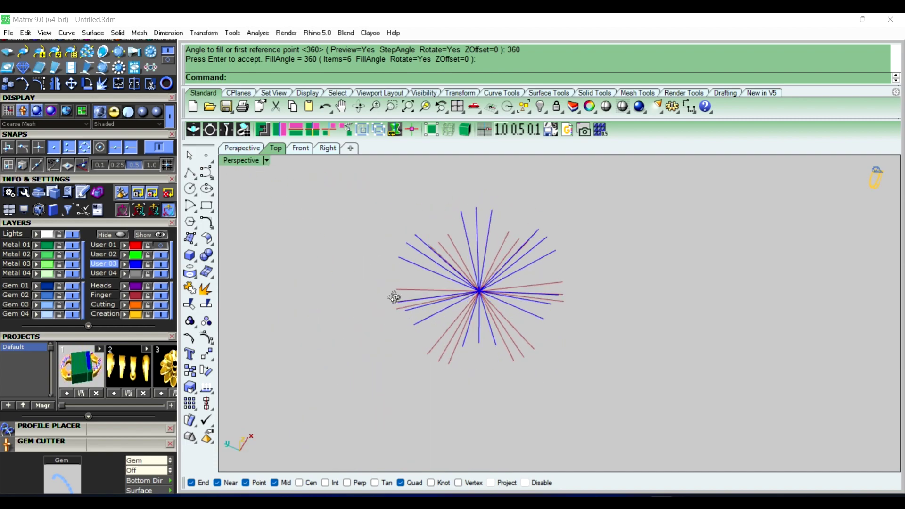
mouse_move(394, 297)
right_down()
mouse_move(489, 232)
mouse_move(420, 263)
mouse_move(419, 285)
mouse_move(397, 276)
right_up()
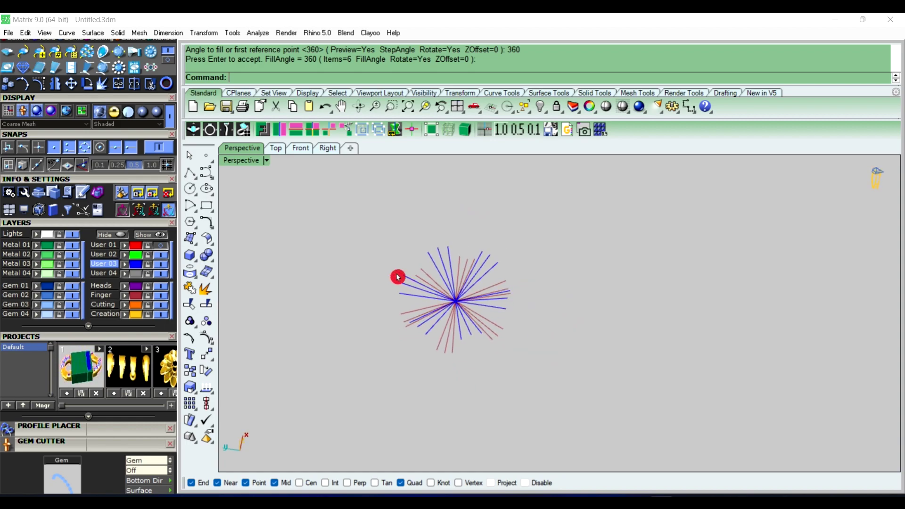
drag(352, 218, 566, 407)
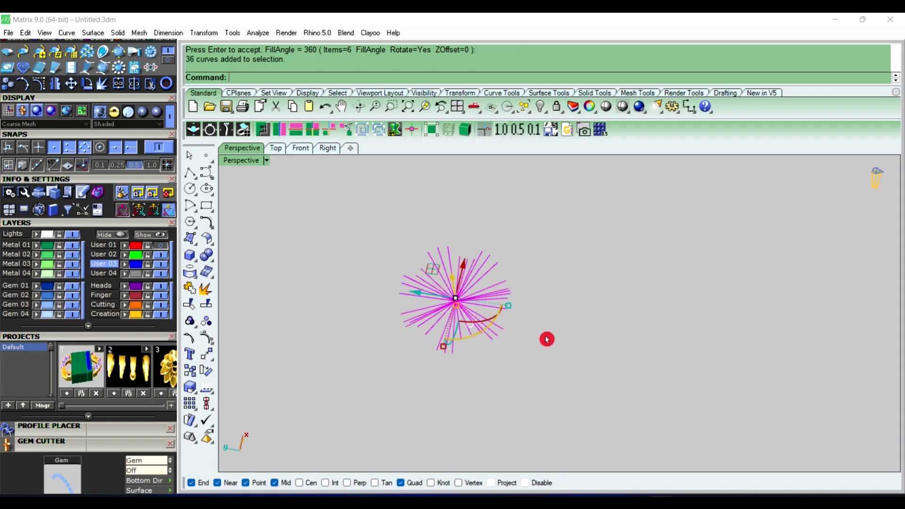
text(Pipe)
key(Return)
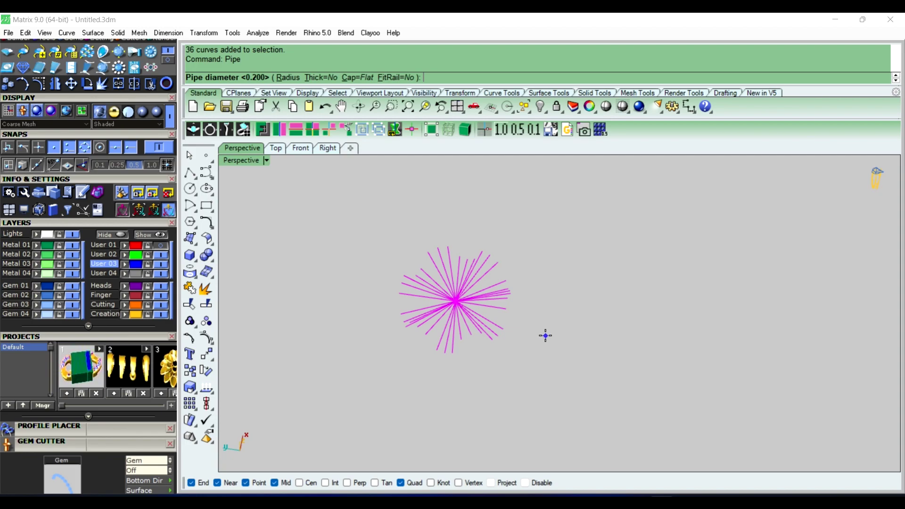
text(.15)
right_click(545, 336)
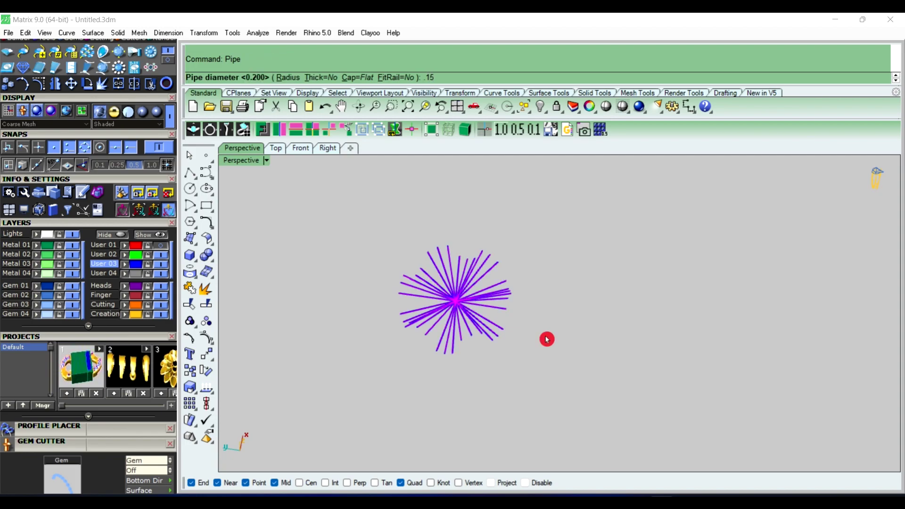
Step: Return to the Top view and recentre the tube star
scroll(461, 300, up, 5)
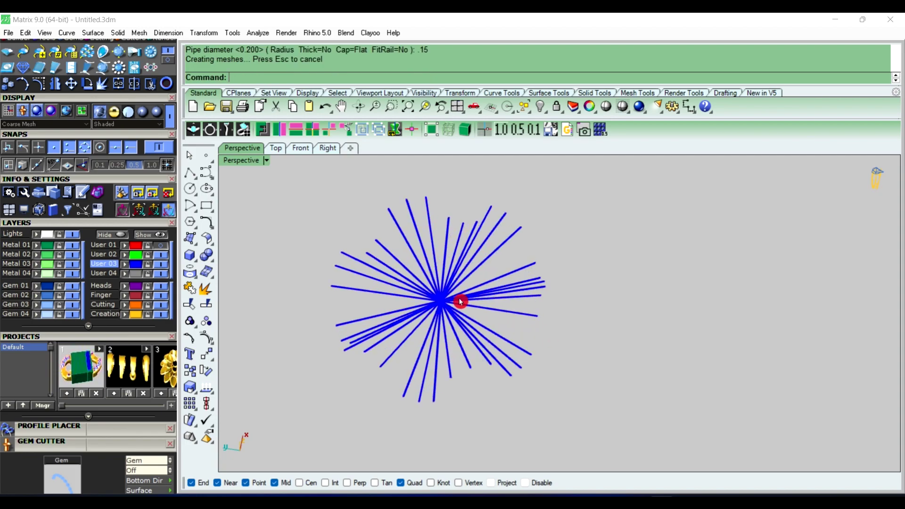
scroll(449, 303, up, 5)
scroll(448, 319, up, 5)
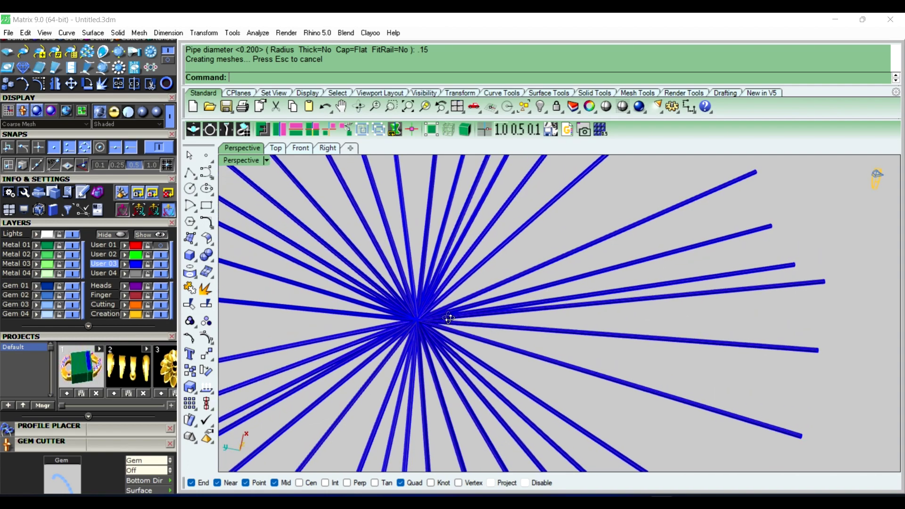
click(275, 148)
scroll(474, 289, up, 3)
scroll(480, 291, up, 3)
scroll(483, 300, up, 2)
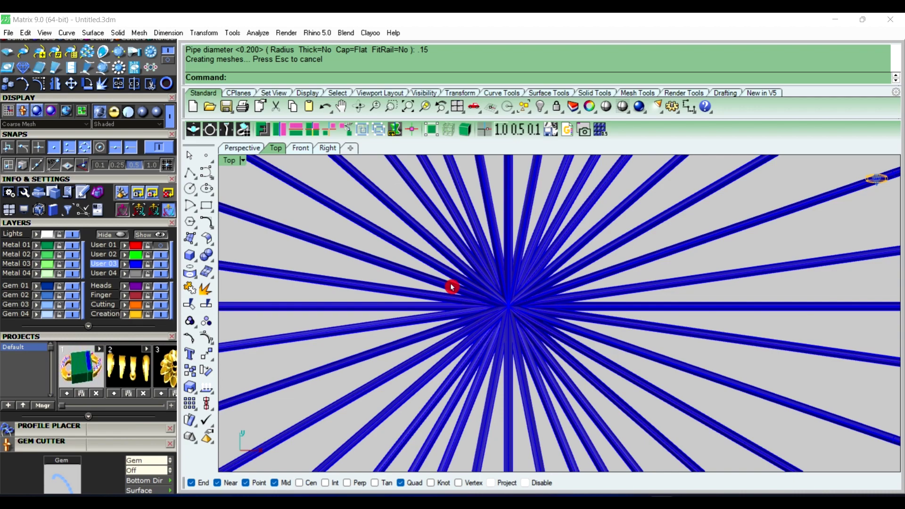
scroll(451, 287, down, 3)
scroll(479, 303, down, 2)
scroll(485, 283, down, 2)
mouse_move(487, 283)
right_down()
mouse_move(474, 293)
mouse_move(477, 283)
right_up()
Step: Draw a circle centred at the origin and shrink it with the gumball toward the spoke hub
click(189, 189)
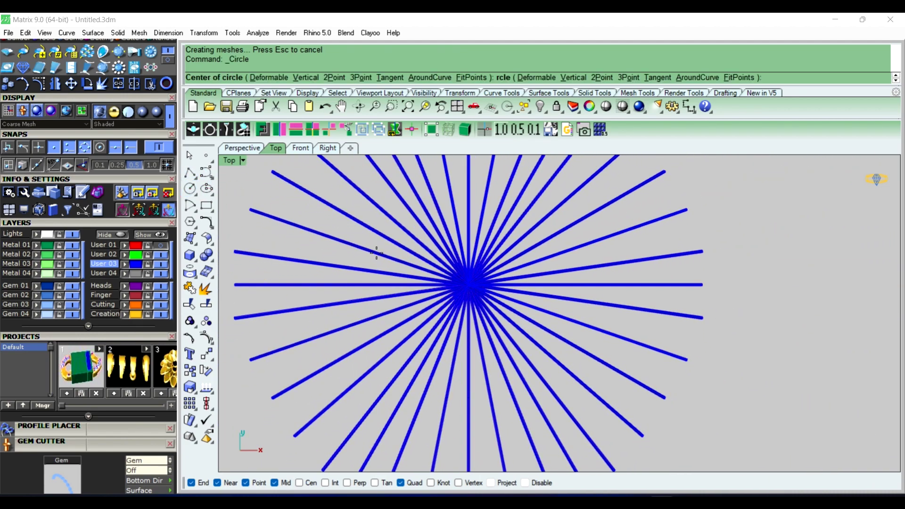
text(0)
key(Return)
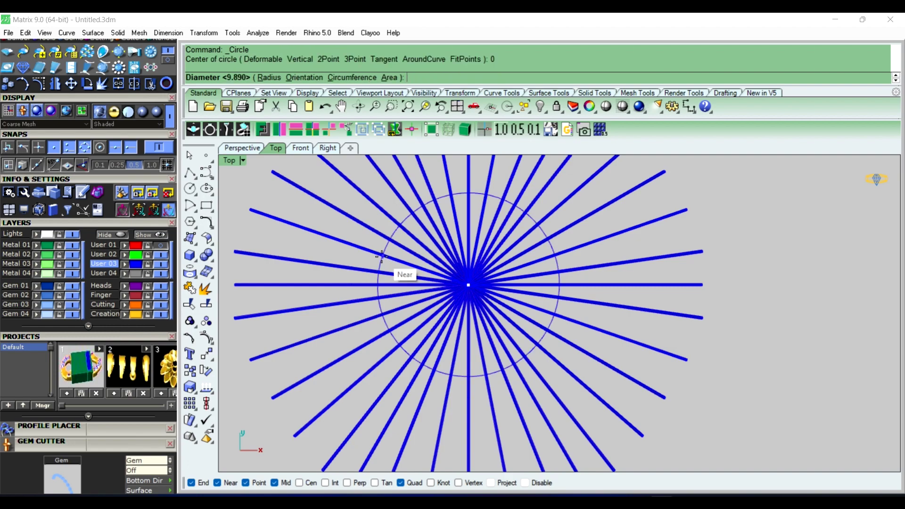
click(357, 238)
drag(379, 297, 438, 307)
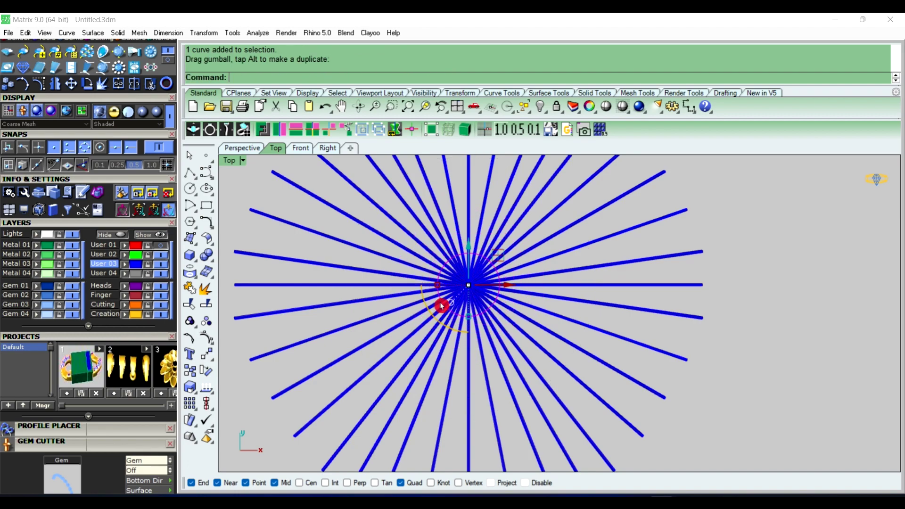
click(812, 319)
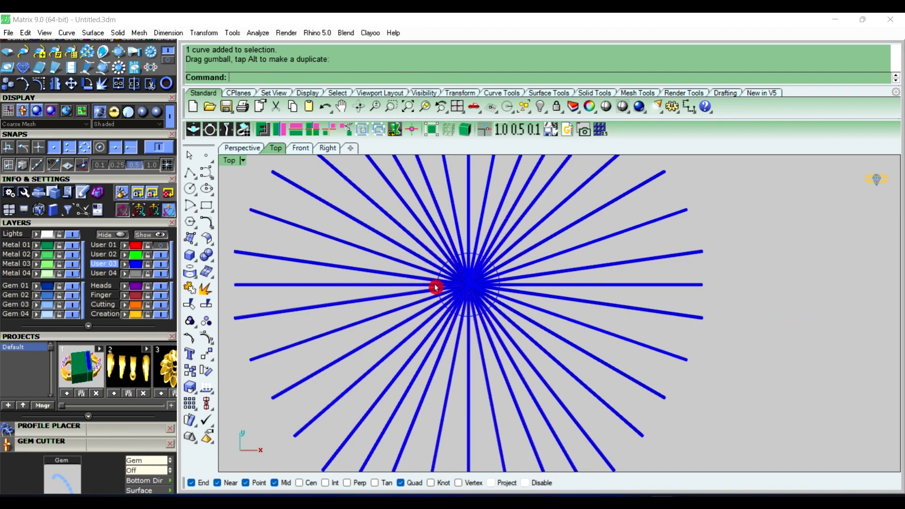
click(468, 316)
click(767, 323)
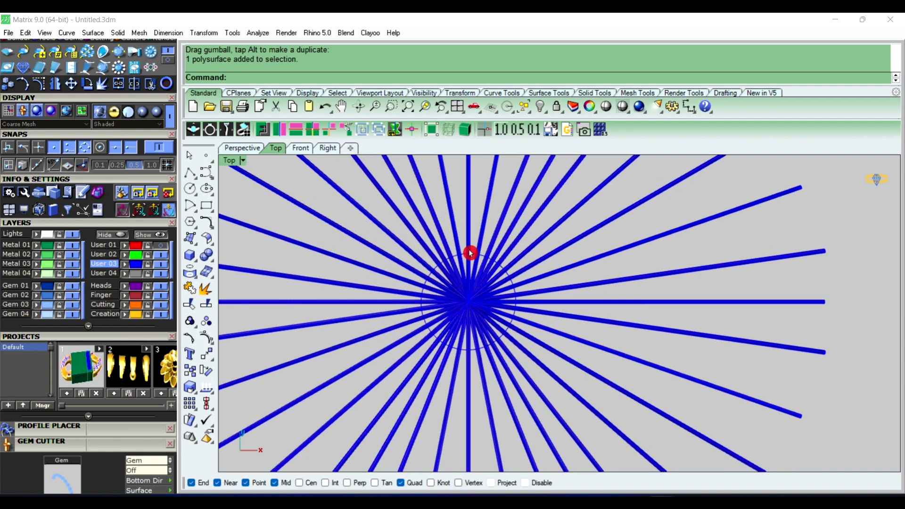
scroll(466, 255, up, 5)
click(460, 262)
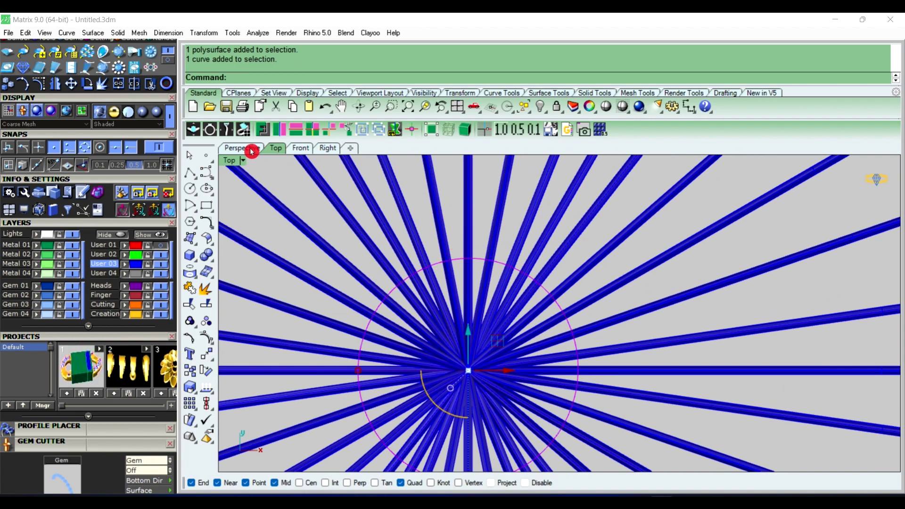
Step: Switch to the Perspective view and make Metal 01 the current layer
click(250, 150)
click(22, 246)
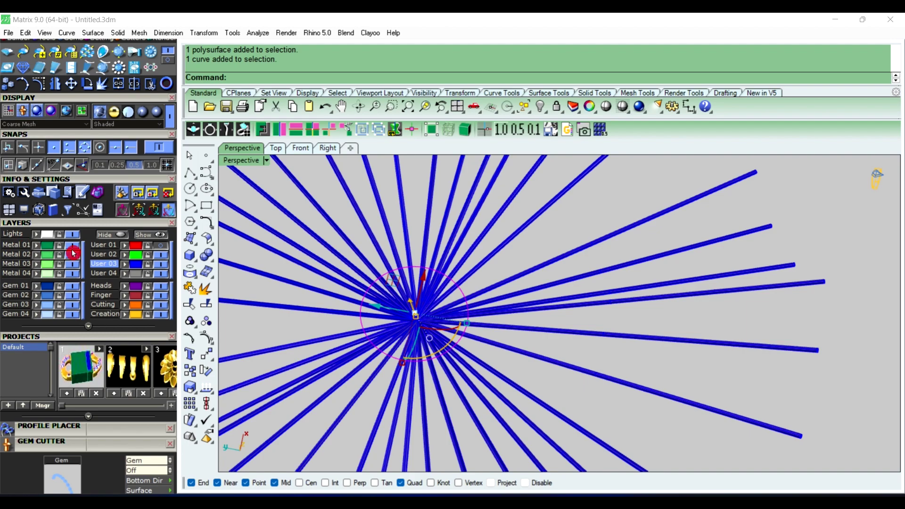
mouse_move(479, 260)
right_down()
mouse_move(495, 302)
mouse_move(498, 288)
right_up()
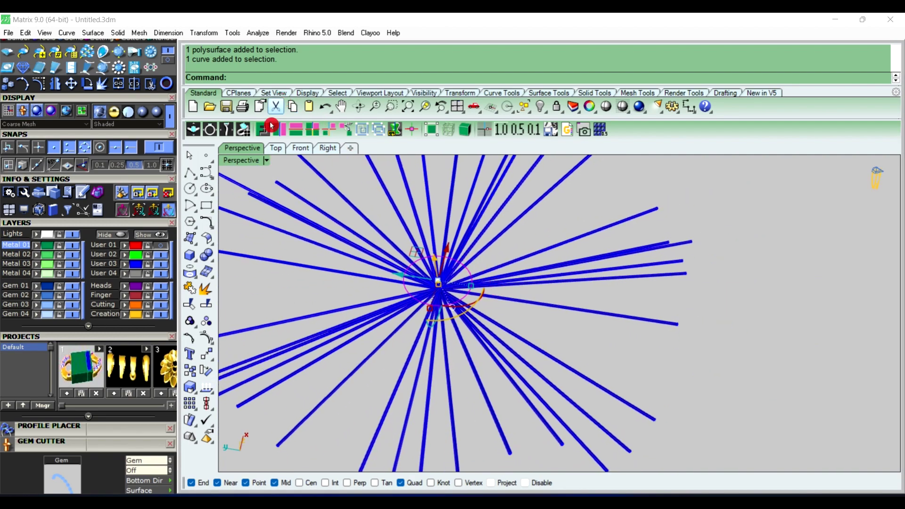
right_drag(419, 337, 473, 253)
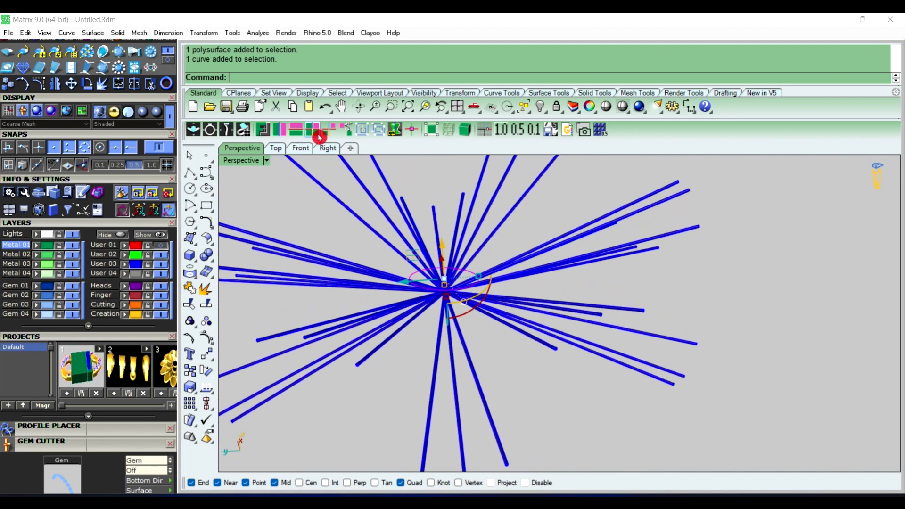
Step: Extrude the circle straight on both sides into a solid cylinder, then select all
click(119, 33)
click(264, 308)
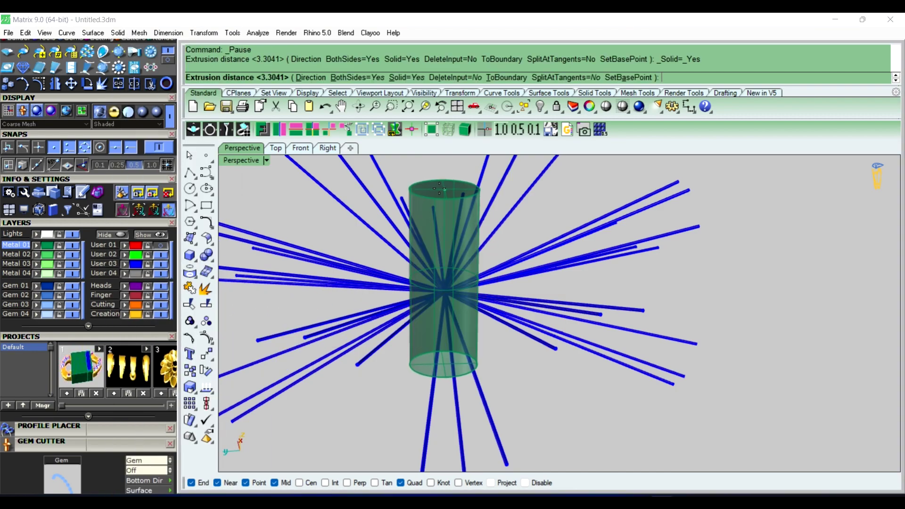
click(440, 191)
right_drag(538, 299, 335, 293)
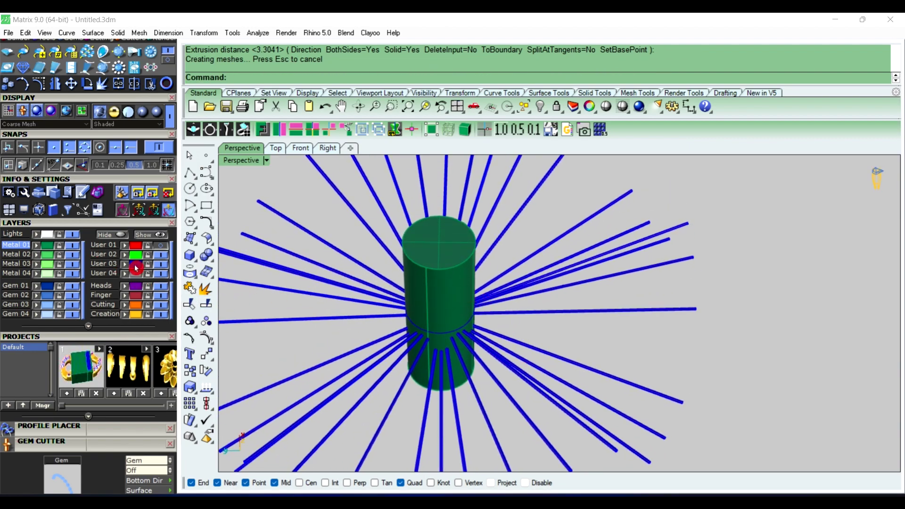
key(ctrl+a)
Step: Boolean-difference the cylinder out of the centre of the spoke pipes
click(214, 264)
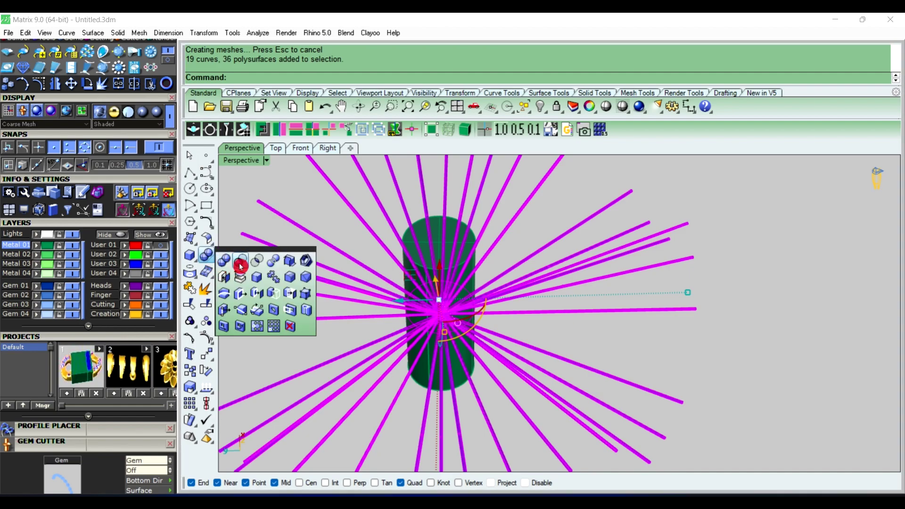
click(244, 265)
click(441, 253)
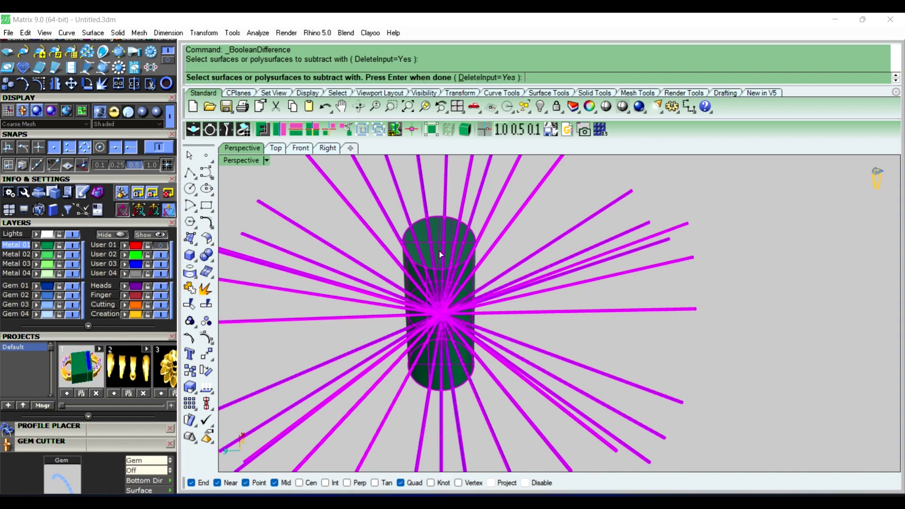
right_click(440, 254)
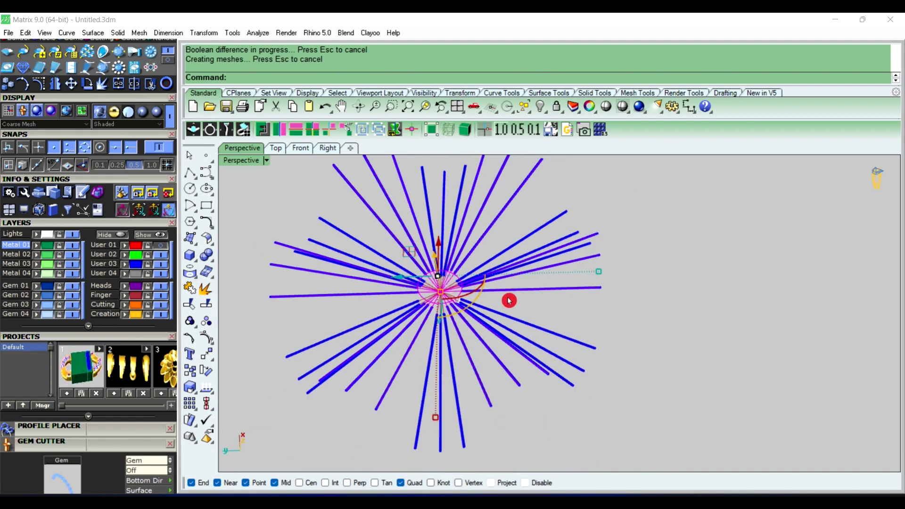
Step: Select all curves with SelCrv and delete the 37 leftover guide curves
scroll(556, 309, down, 3)
text(Sel)
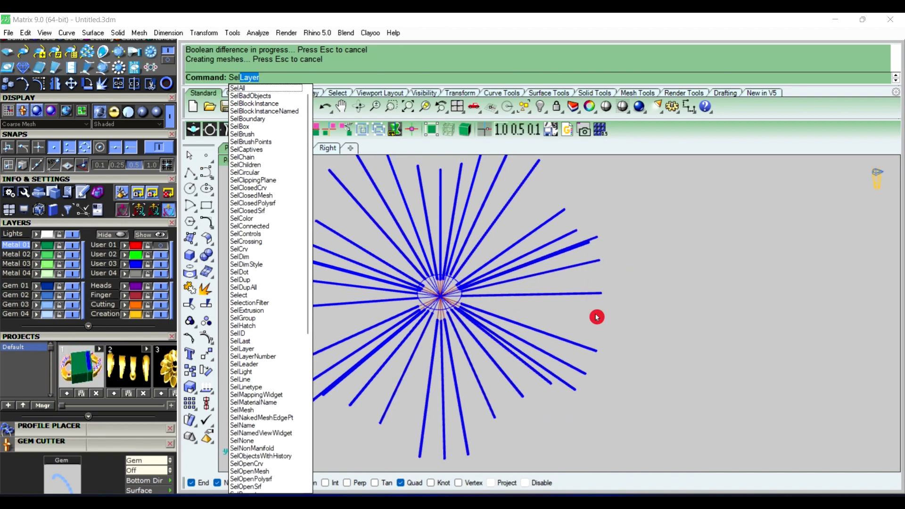
text(Crv)
key(Return)
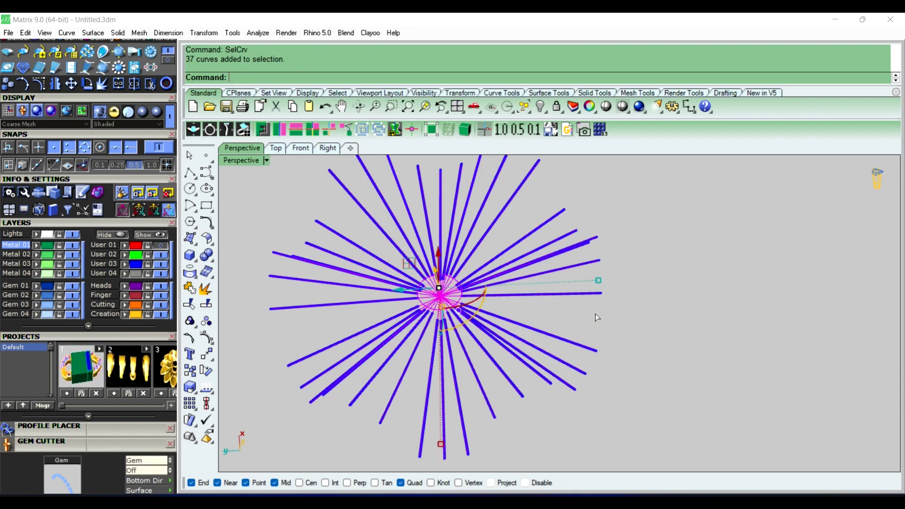
key(Delete)
Step: Show the hidden objects so the wavy ring reappears around the spokes
scroll(597, 317, down, 3)
mouse_move(518, 383)
right_down()
mouse_move(558, 259)
mouse_move(544, 317)
right_up()
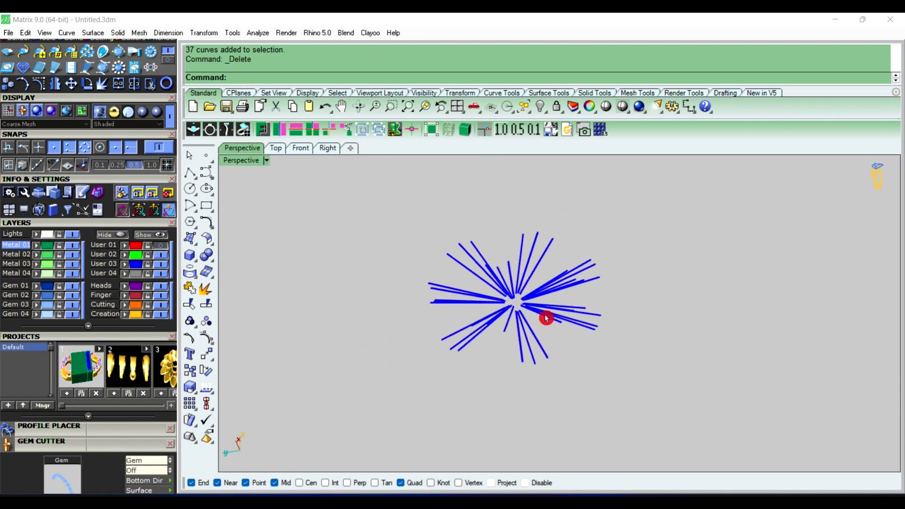
click(548, 115)
scroll(529, 316, up, 3)
mouse_move(517, 325)
right_down()
mouse_move(420, 228)
mouse_move(430, 313)
mouse_move(495, 293)
mouse_move(453, 324)
right_up()
Step: Move the 36 spoke pipes down by -0.01 along Z with the gumball
scroll(430, 309, up, 3)
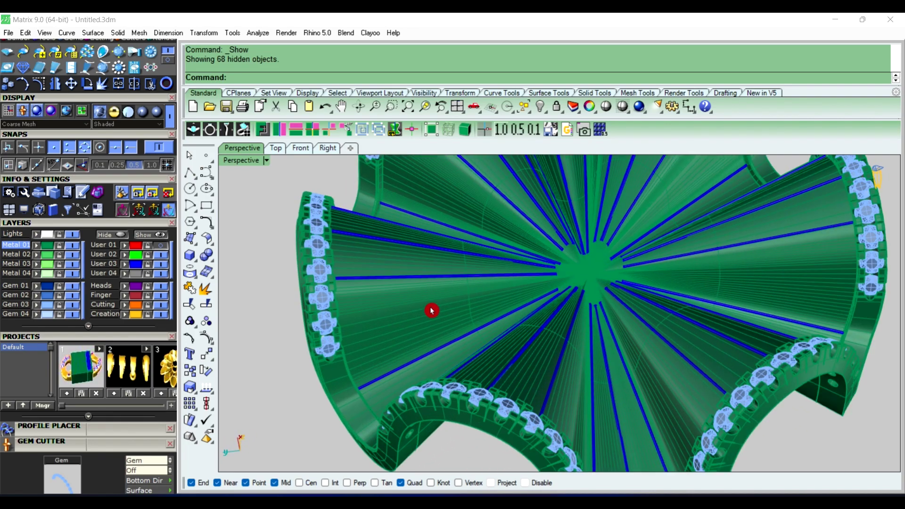
scroll(440, 279, up, 2)
scroll(436, 304, up, 2)
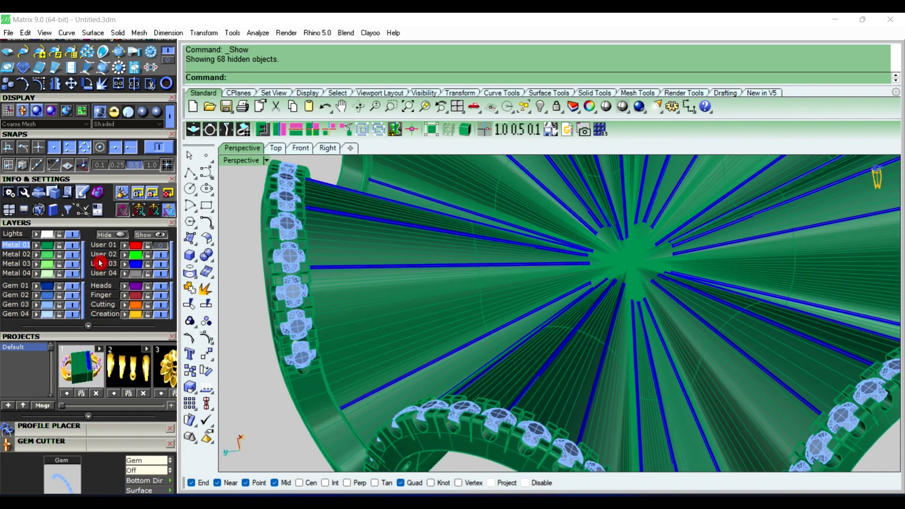
click(137, 271)
scroll(509, 286, down, 2)
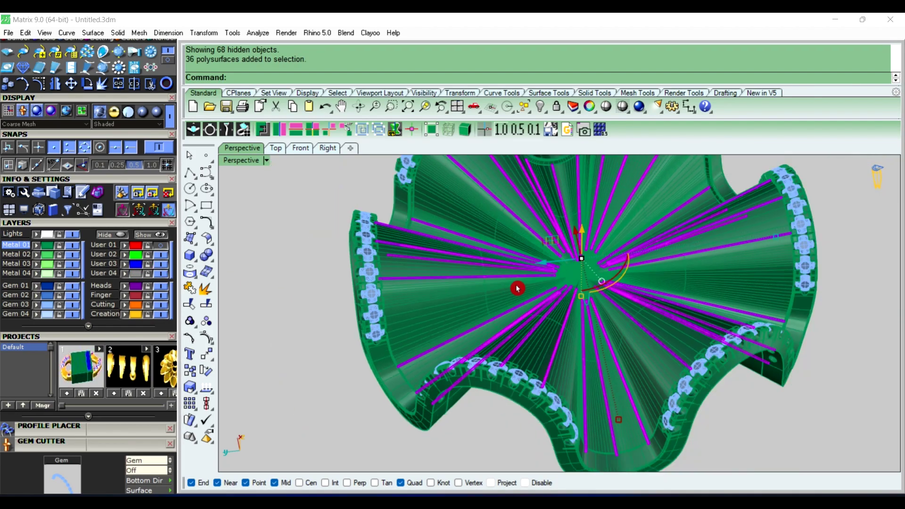
scroll(595, 255, down, 2)
right_drag(595, 255, 586, 218)
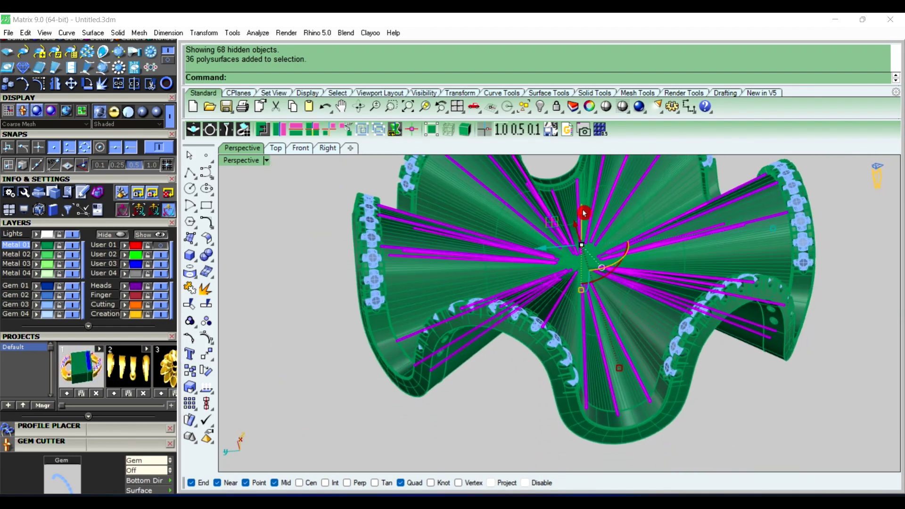
click(584, 213)
text(-.01)
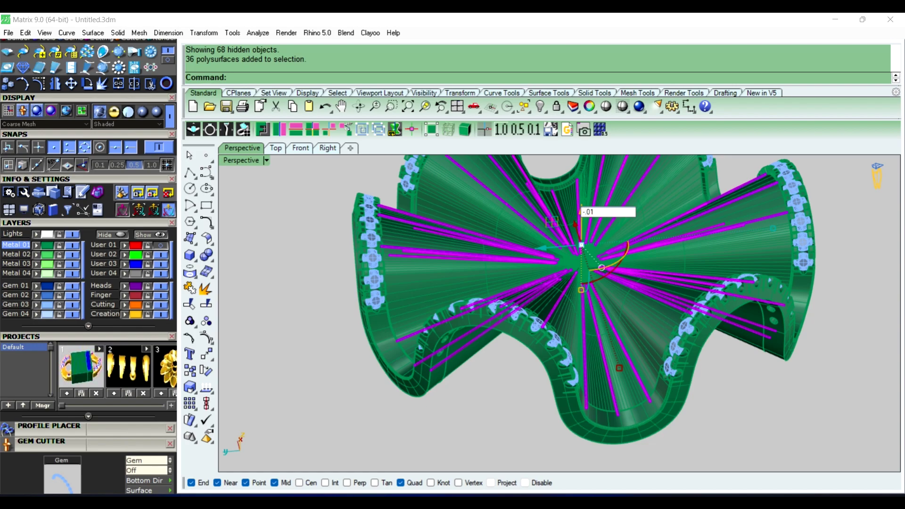
key(Return)
Step: Run Boolean Difference on the ring, picking the 36 pipes as cutters
click(283, 339)
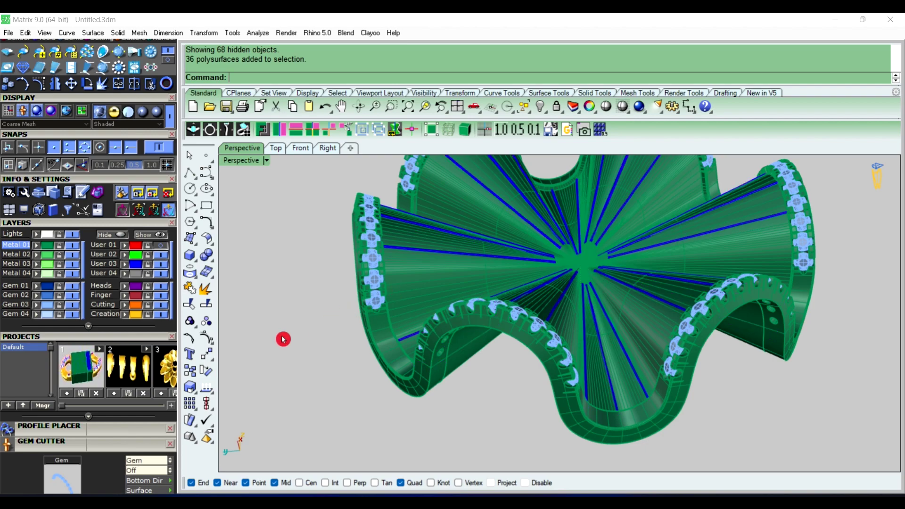
click(423, 276)
click(196, 319)
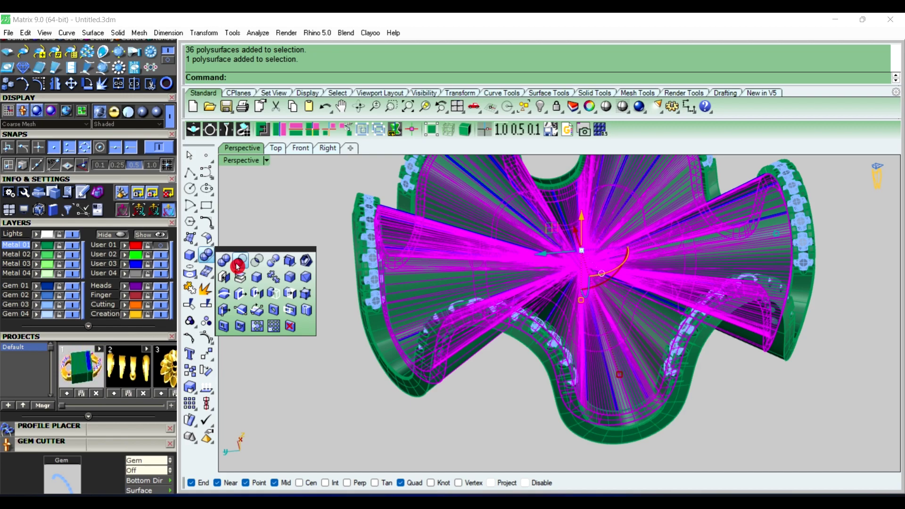
drag(215, 261, 237, 263)
click(143, 265)
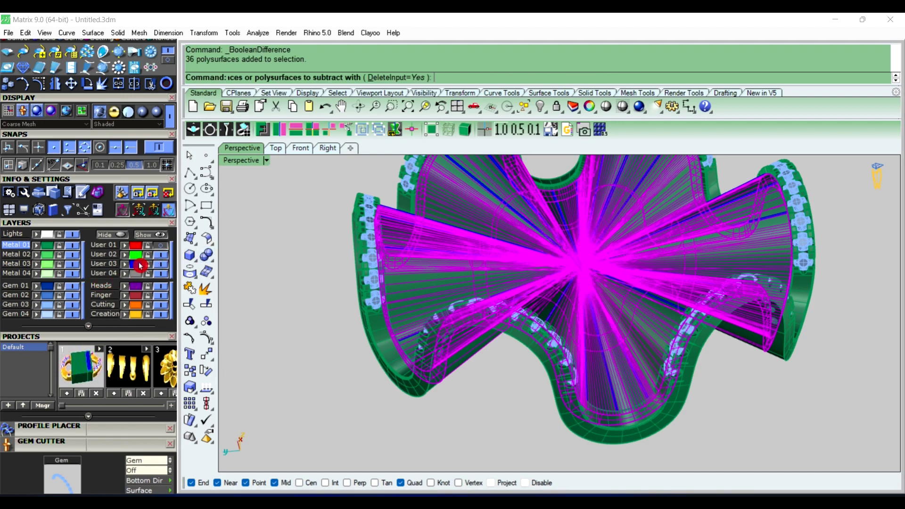
key(Return)
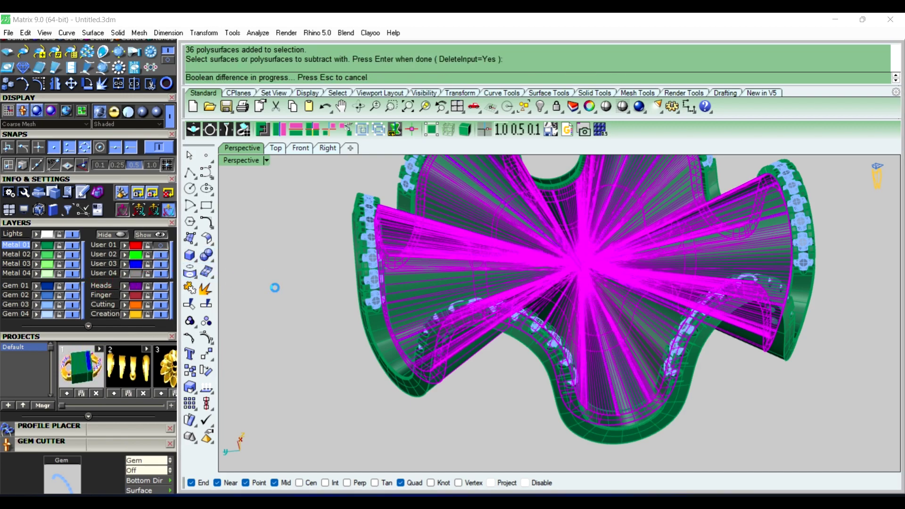
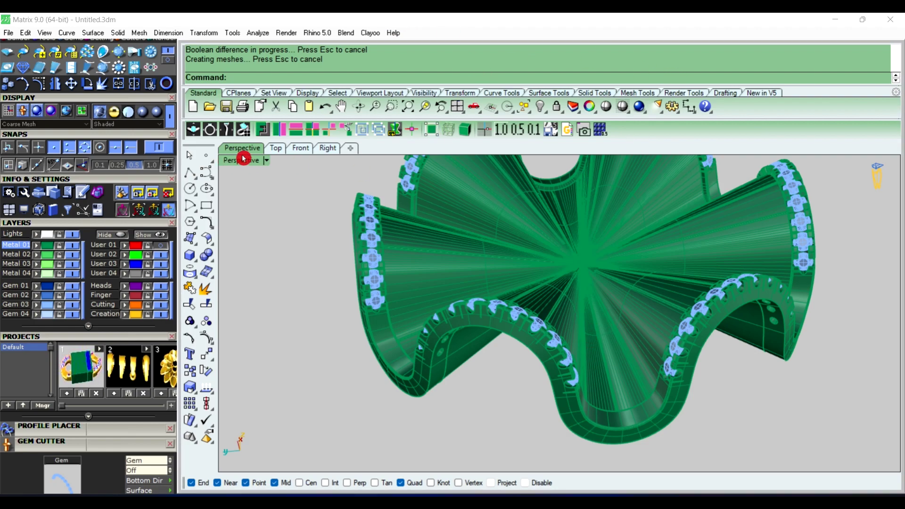
Step: Switch the Perspective view to Plastic display mode and orbit around the pavé ring
click(267, 162)
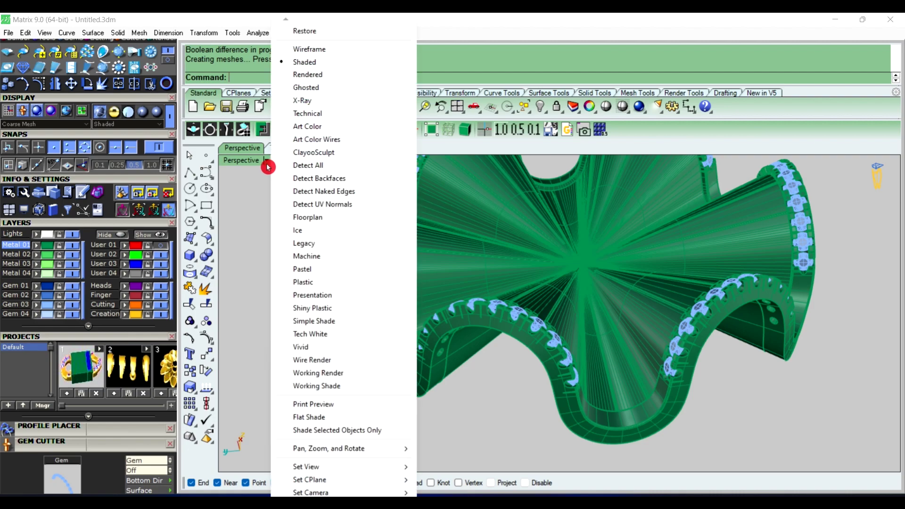
click(318, 283)
mouse_move(445, 325)
right_down()
mouse_move(588, 283)
mouse_move(490, 317)
mouse_move(588, 260)
right_up()
scroll(588, 260, up, 5)
mouse_move(707, 232)
right_down()
mouse_move(523, 316)
mouse_move(499, 299)
mouse_move(593, 293)
right_up()
scroll(499, 299, down, 2)
scroll(505, 313, down, 2)
scroll(593, 293, up, 3)
scroll(582, 281, up, 3)
mouse_move(529, 309)
right_down()
mouse_move(539, 283)
mouse_move(441, 329)
right_up()
scroll(441, 329, down, 3)
mouse_move(561, 299)
right_down()
mouse_move(505, 323)
mouse_move(504, 289)
mouse_move(516, 315)
right_up()
scroll(524, 302, down, 2)
scroll(505, 289, up, 1)
scroll(503, 289, up, 1)
scroll(491, 297, up, 2)
scroll(499, 322, down, 3)
scroll(517, 315, up, 2)
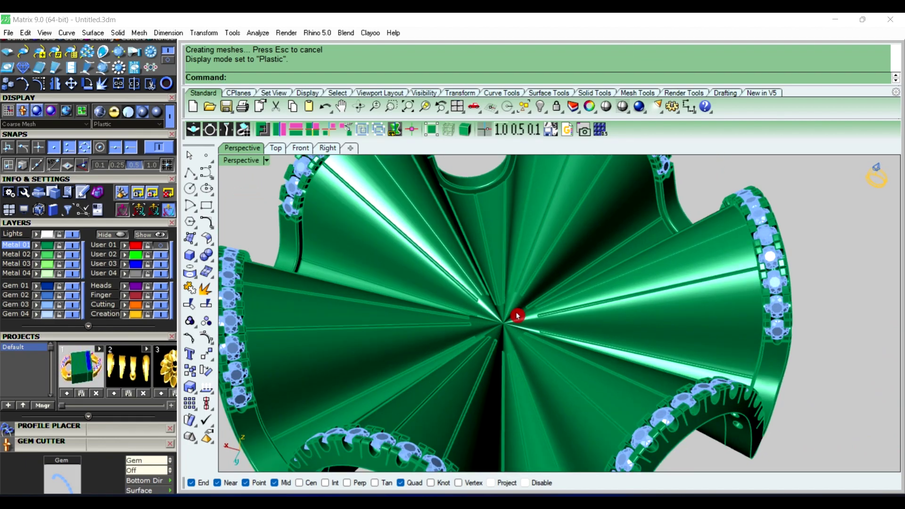
scroll(518, 315, up, 2)
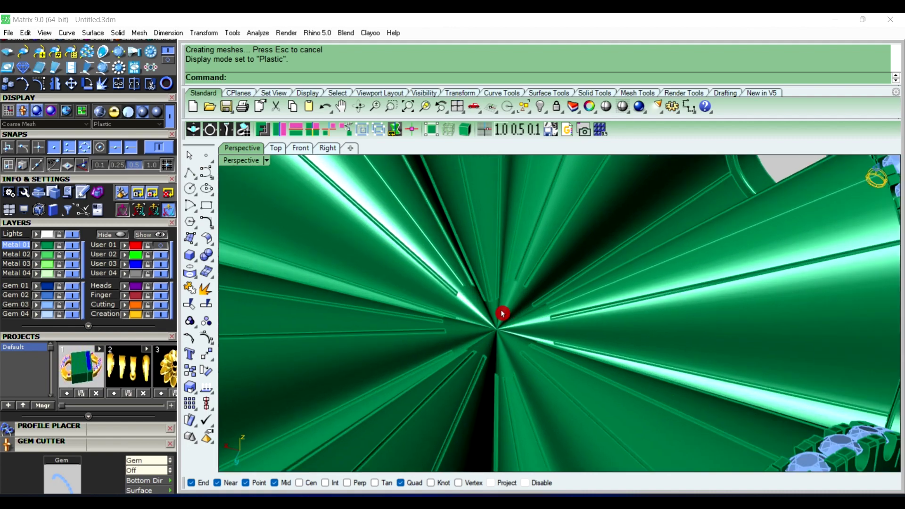
Step: Set the Top view to Plastic display mode as well
click(278, 152)
scroll(458, 278, down, 1)
scroll(471, 274, down, 3)
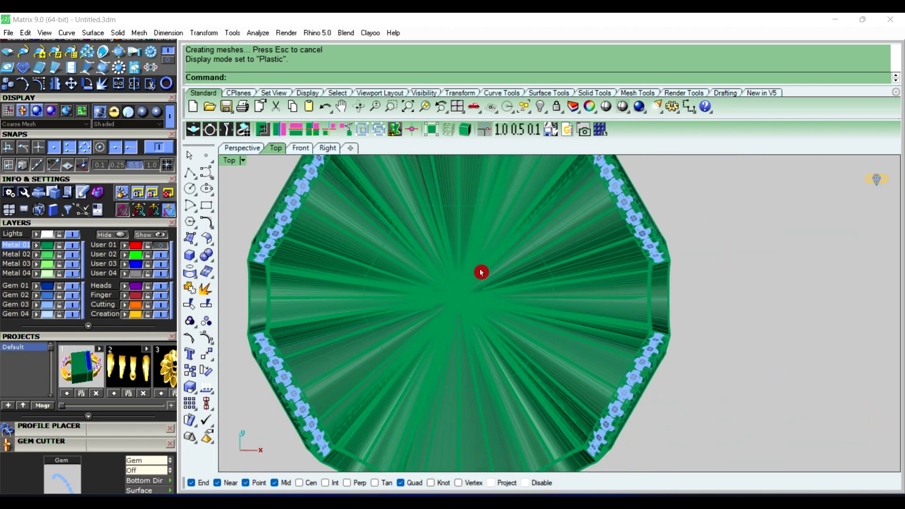
scroll(476, 278, down, 1)
scroll(474, 286, up, 2)
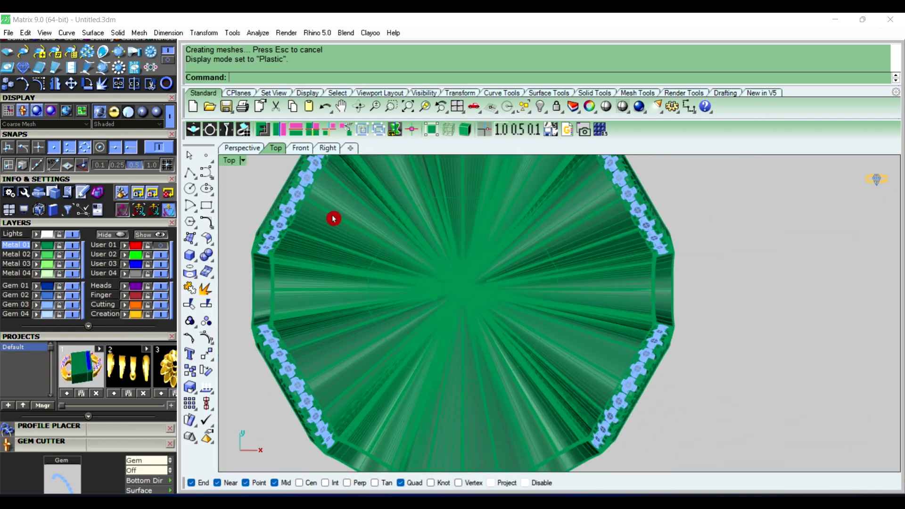
click(244, 162)
click(317, 281)
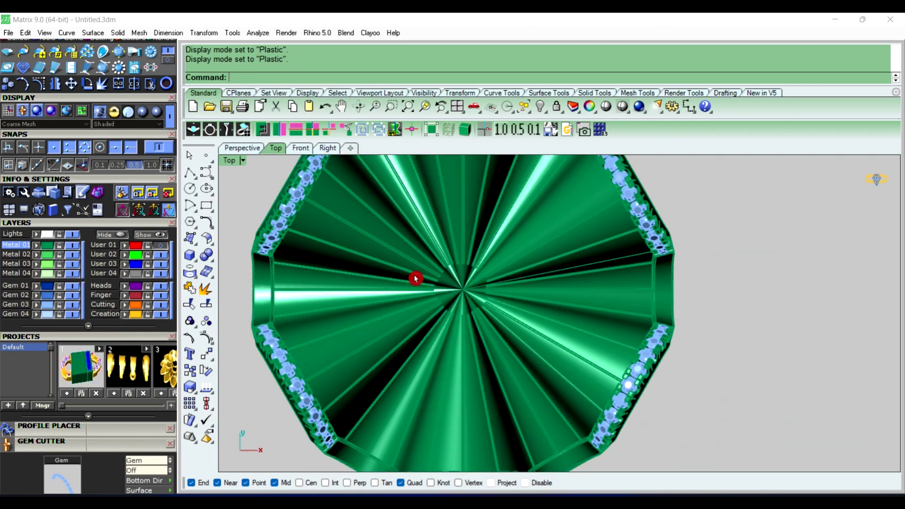
right_drag(491, 277, 516, 278)
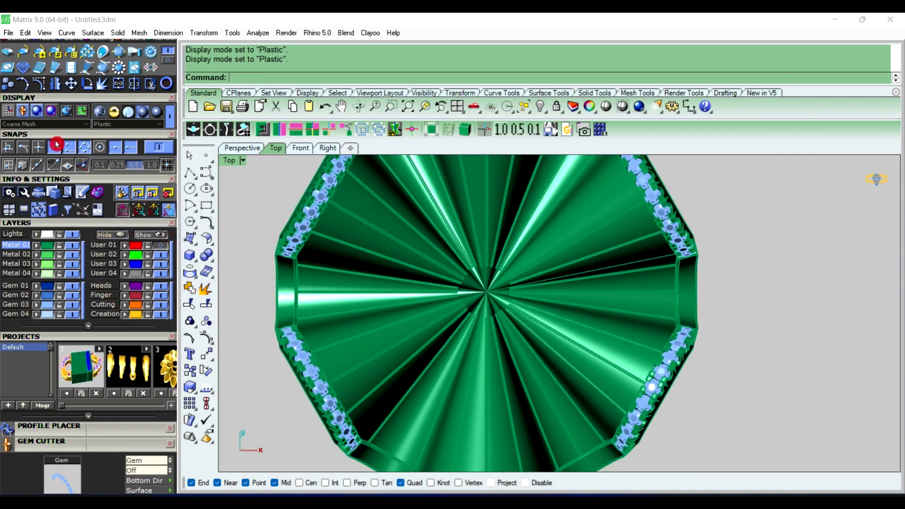
click(56, 196)
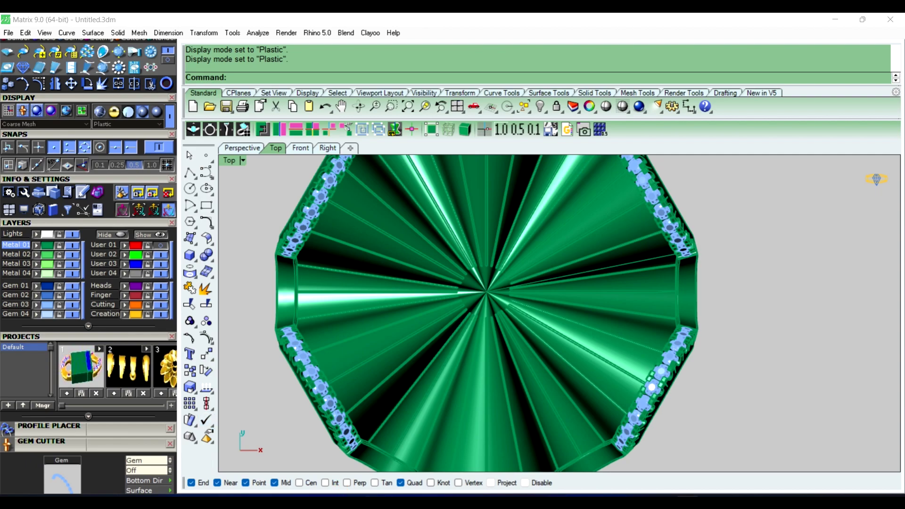
Step: Load a 4.2 mm Diamond Round gem (0.28 ct) from the Gem Loader onto the ring
click(471, 213)
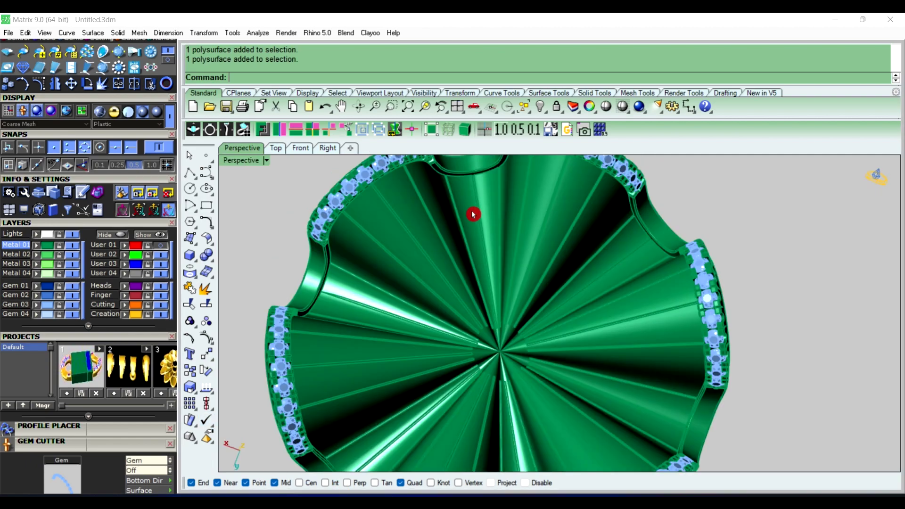
click(425, 255)
click(6, 49)
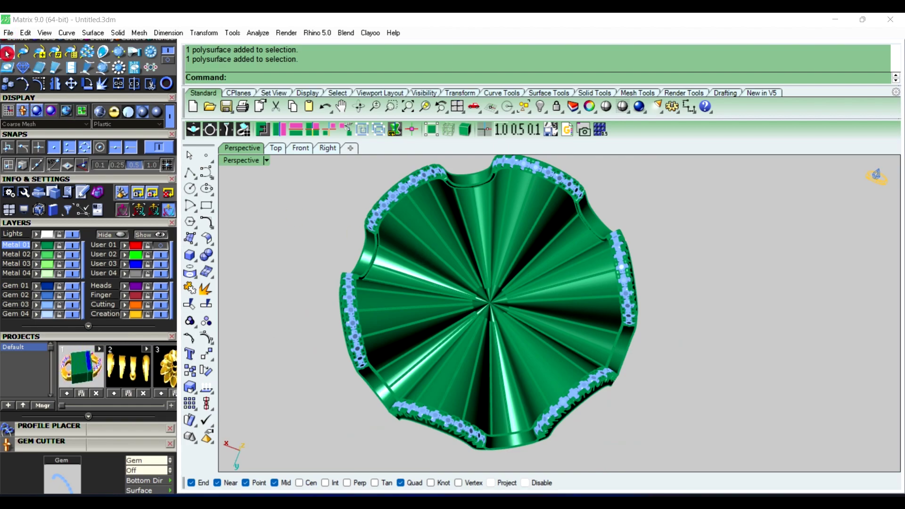
click(109, 445)
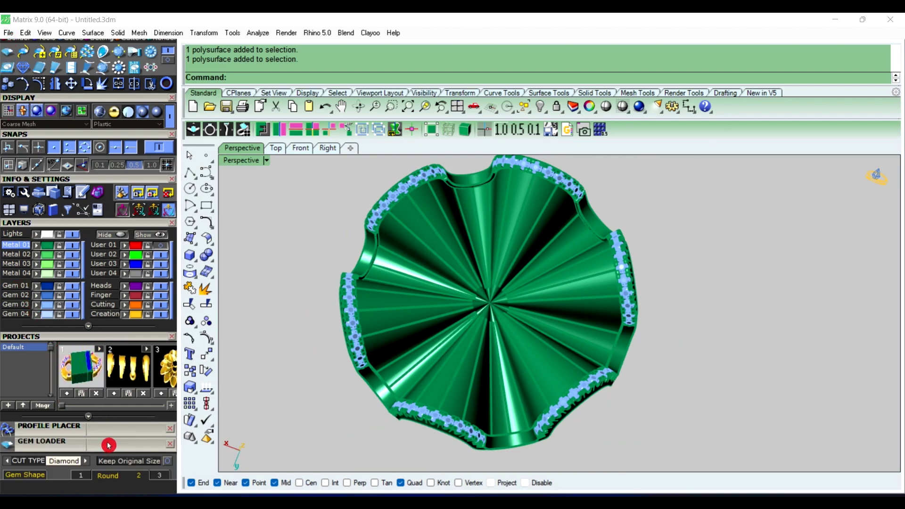
drag(109, 445, 105, 242)
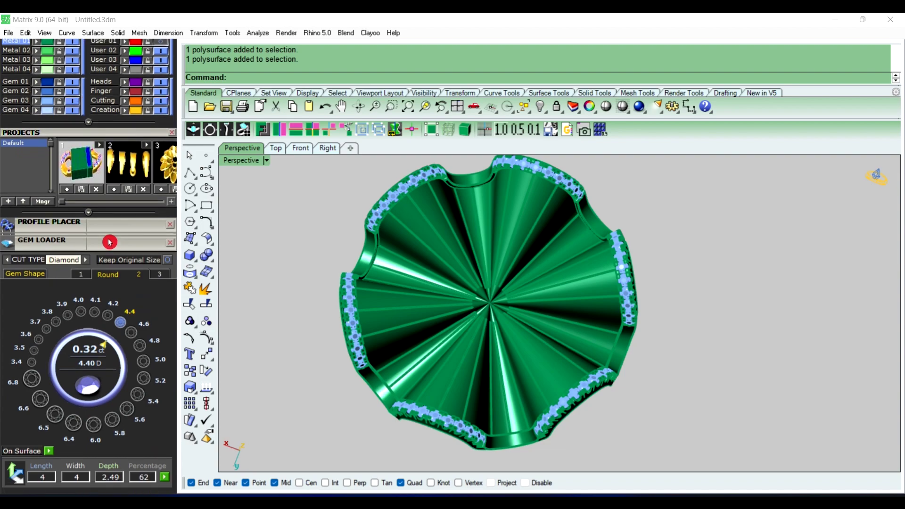
click(78, 308)
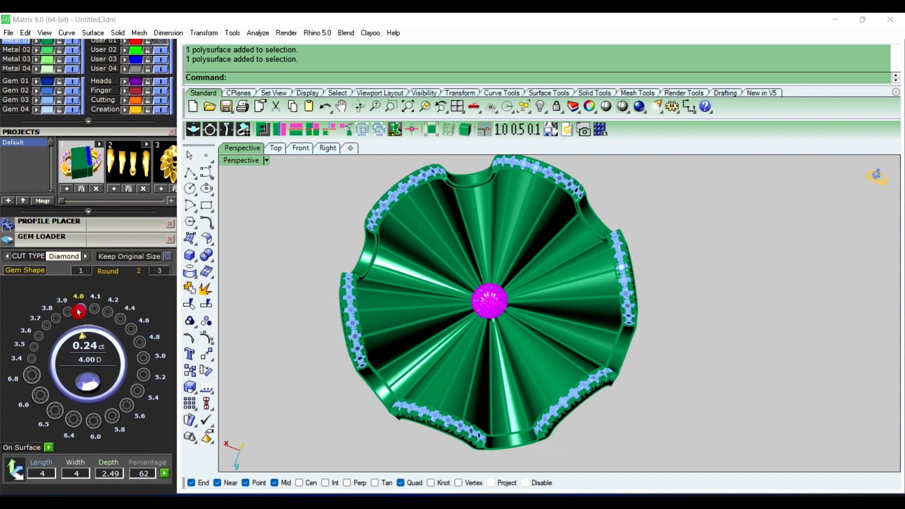
click(108, 312)
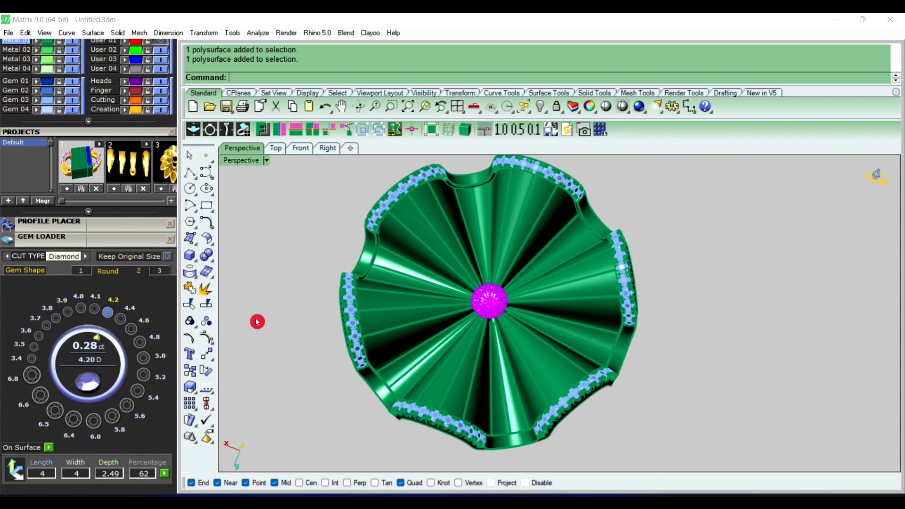
Step: Check the centre diamond's placement, then view it from the Top view
scroll(499, 311, up, 2)
scroll(498, 310, up, 3)
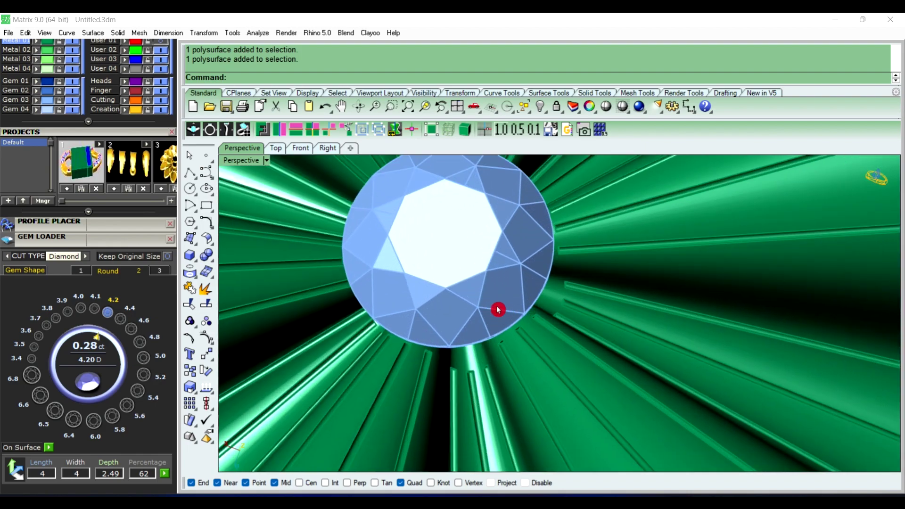
scroll(497, 307, down, 2)
scroll(494, 303, down, 2)
click(491, 301)
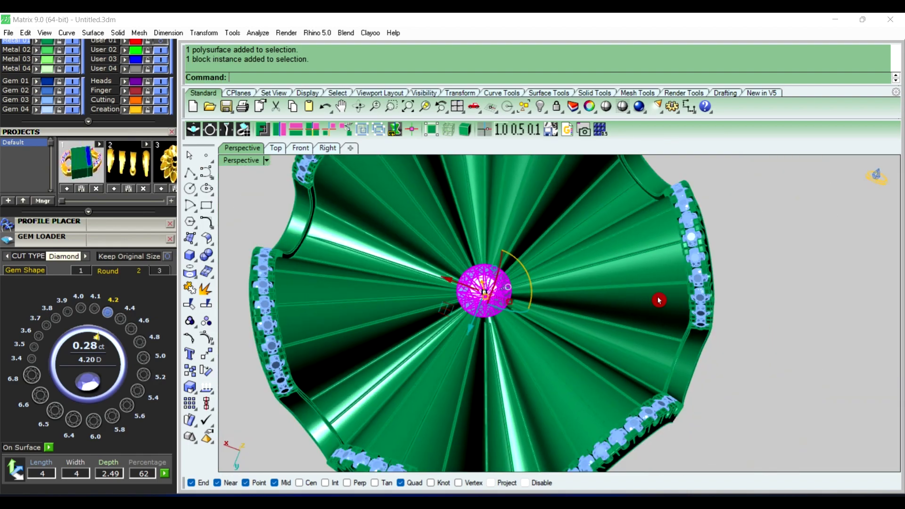
click(794, 285)
click(275, 148)
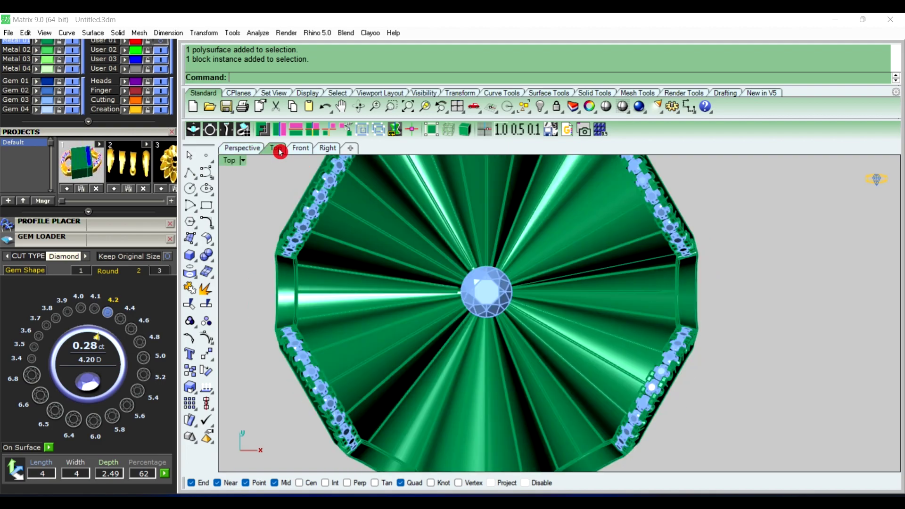
Step: In the Front view, lift the centre diamond above the ring's centre
click(304, 149)
scroll(383, 232, down, 2)
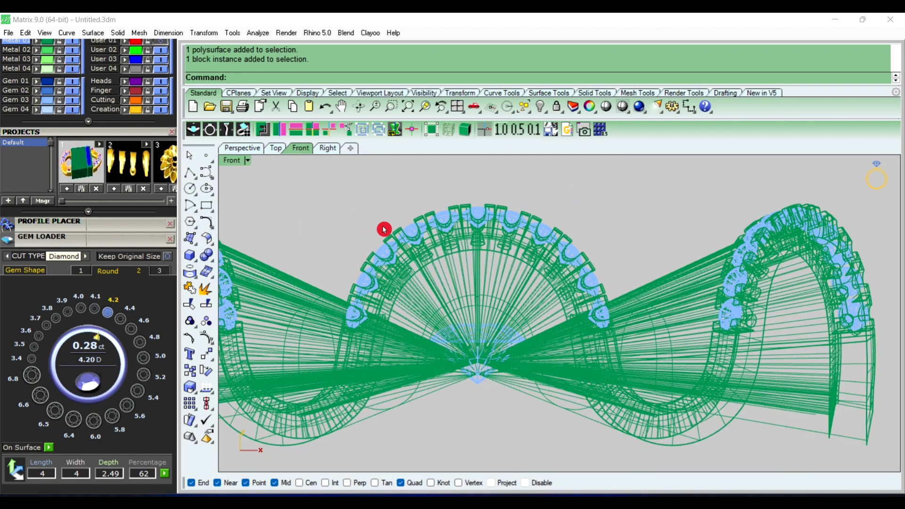
scroll(424, 283, down, 1)
scroll(443, 310, up, 3)
click(449, 353)
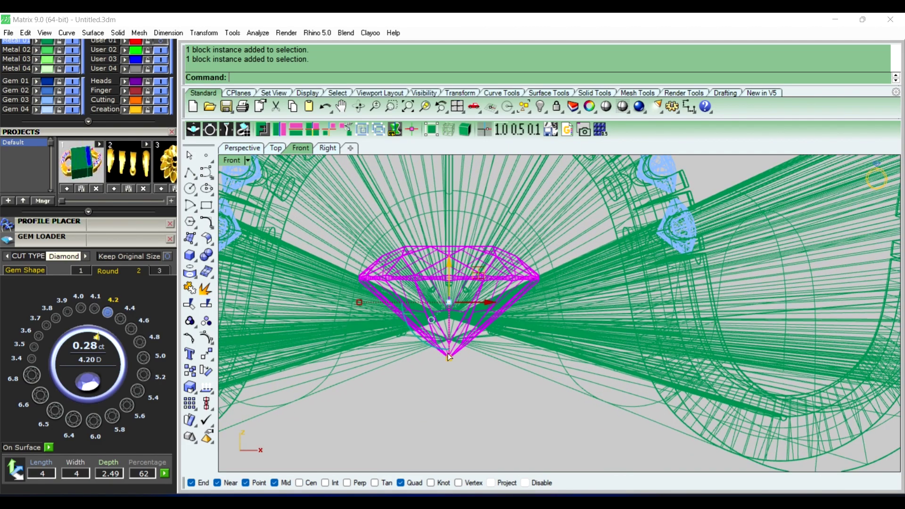
scroll(448, 281, down, 2)
drag(447, 278, 446, 195)
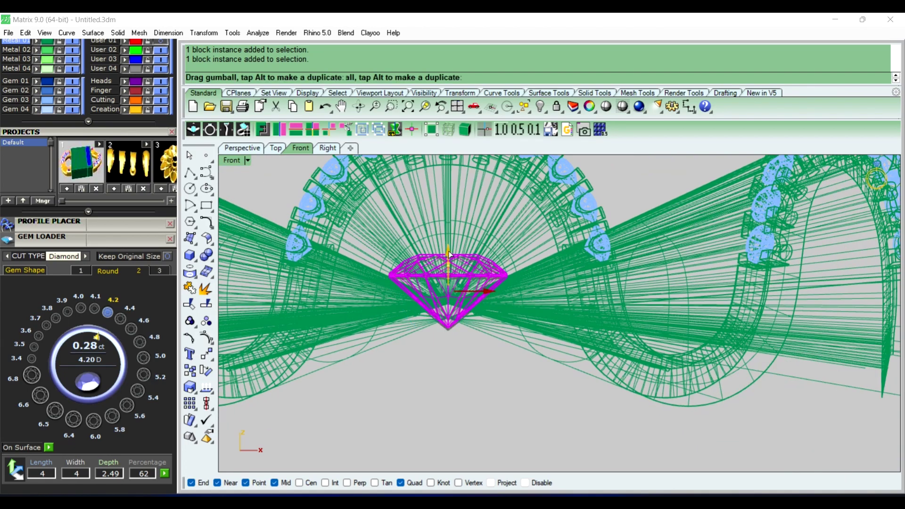
click(638, 192)
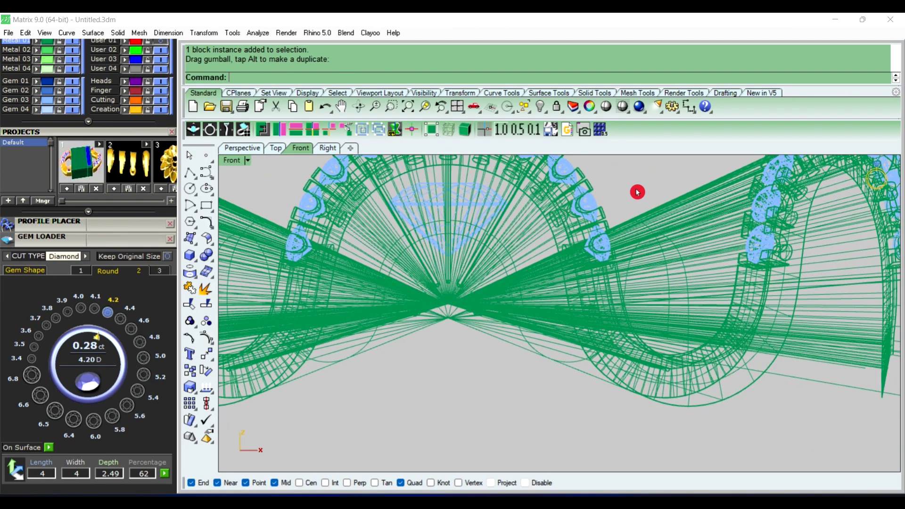
Step: Hide the ring body and its 66 pavé stones
click(496, 267)
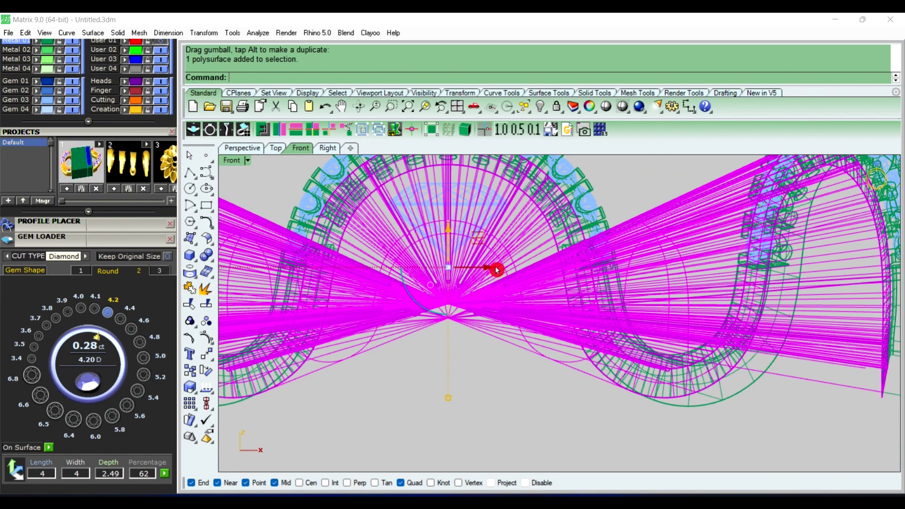
click(541, 109)
click(576, 251)
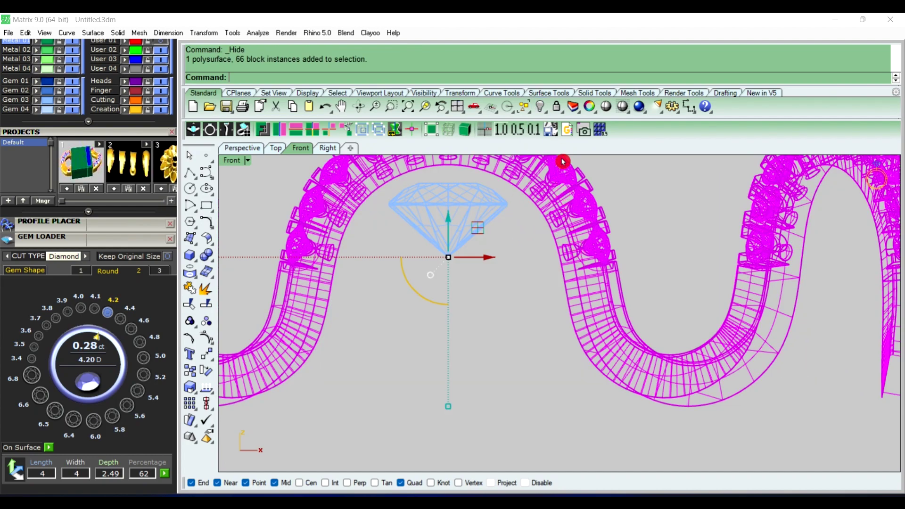
click(542, 111)
Step: Lock the centre diamond in place and recentre the view on it
scroll(560, 217, down, 3)
scroll(549, 245, down, 2)
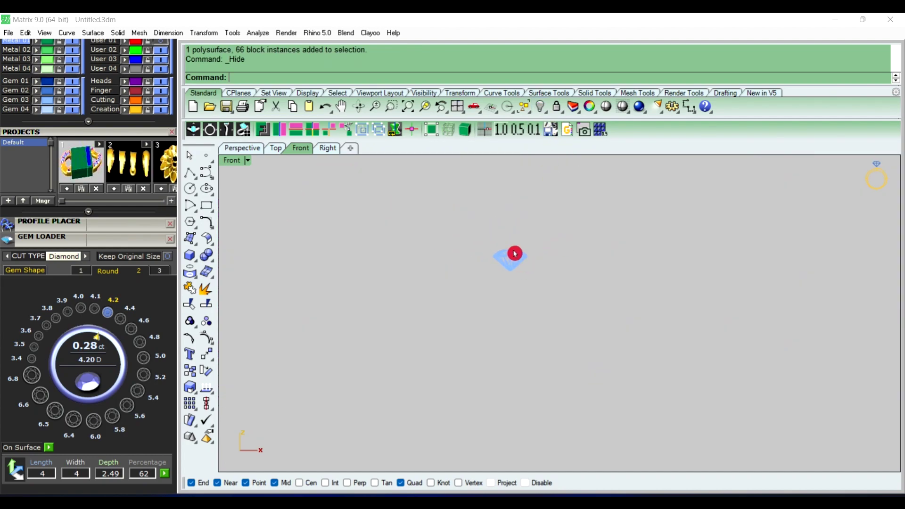
scroll(515, 253, up, 3)
scroll(515, 253, up, 3)
click(515, 254)
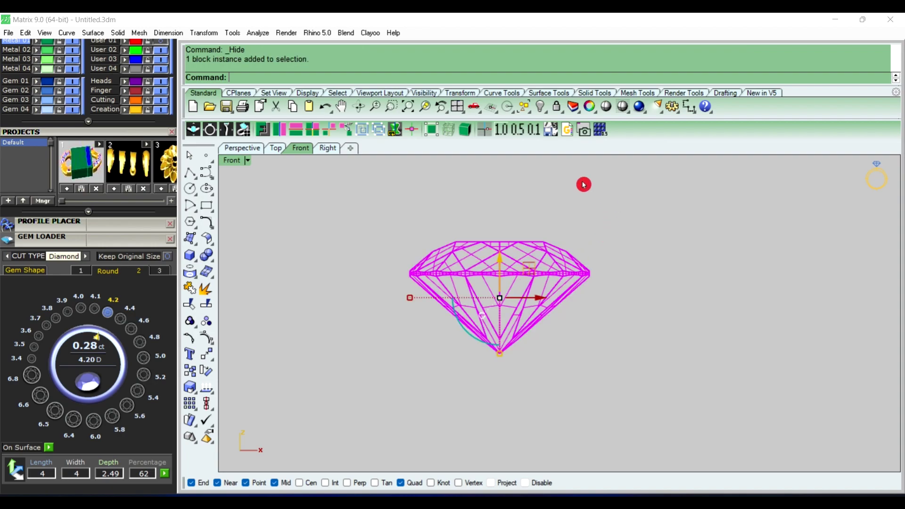
click(556, 113)
right_drag(602, 238, 543, 242)
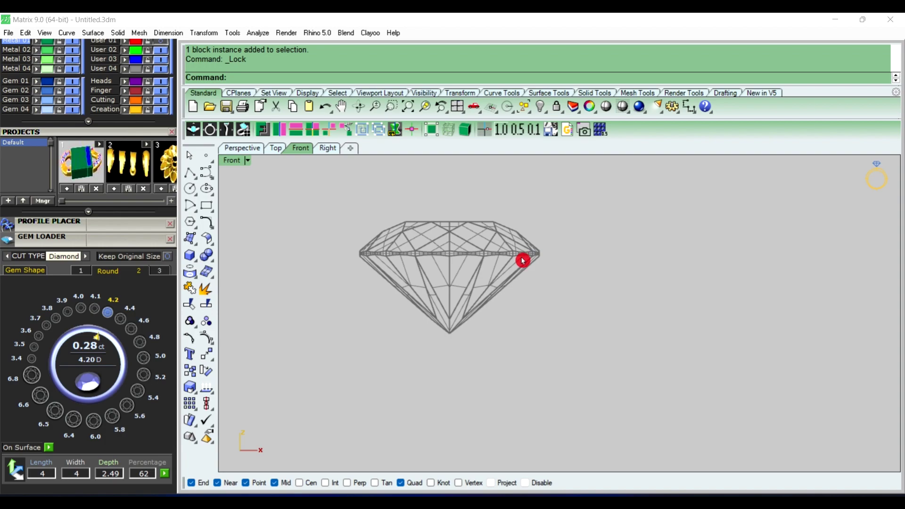
Step: Draw an S-shaped curve from above the diamond's girdle down past its tip
click(206, 175)
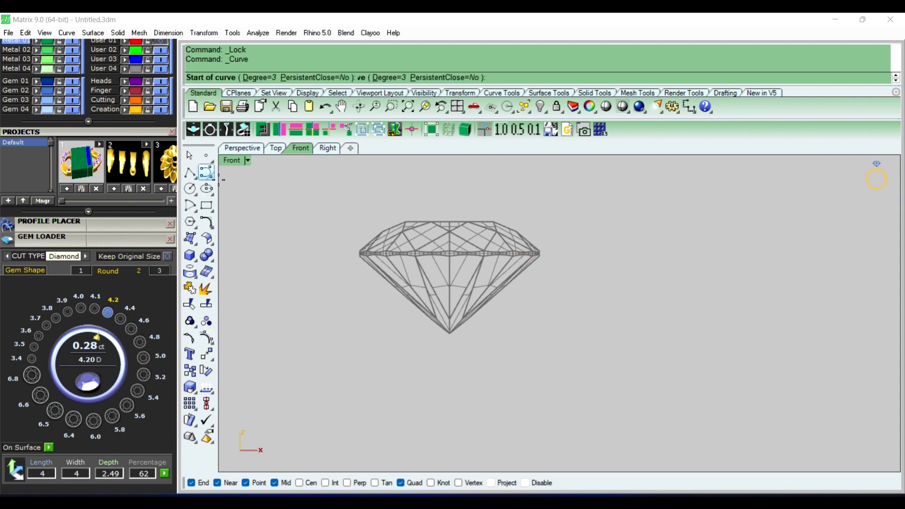
scroll(531, 191, up, 3)
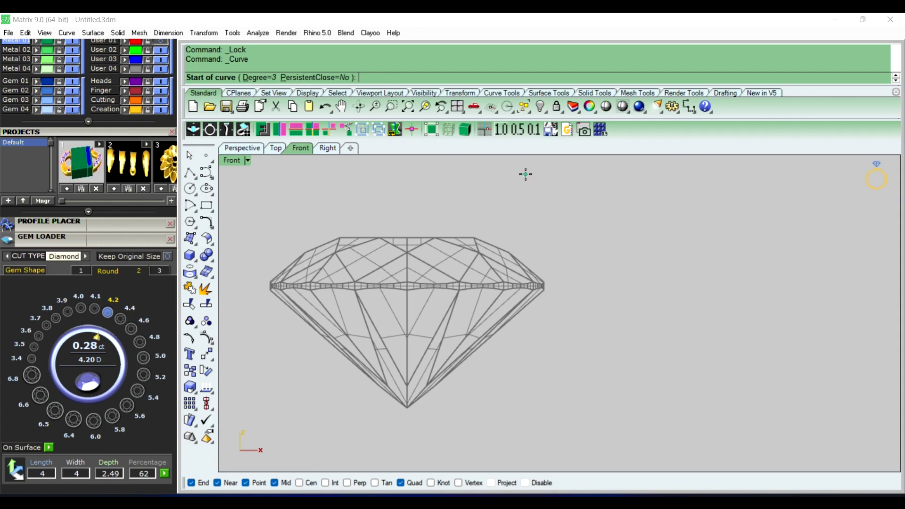
click(525, 174)
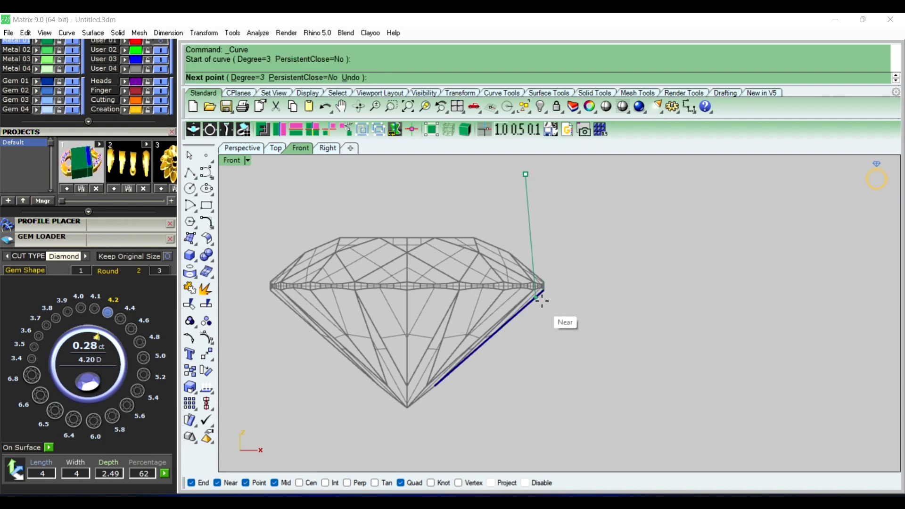
right_click(549, 196)
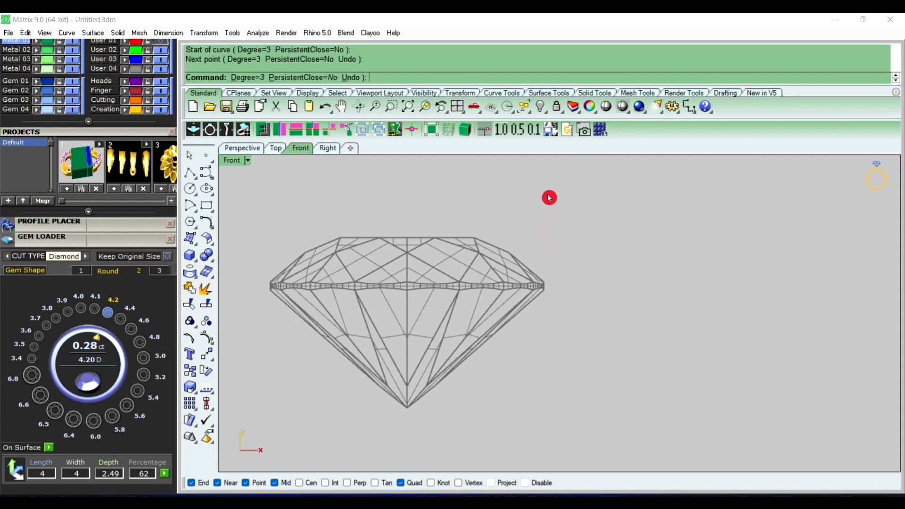
click(550, 166)
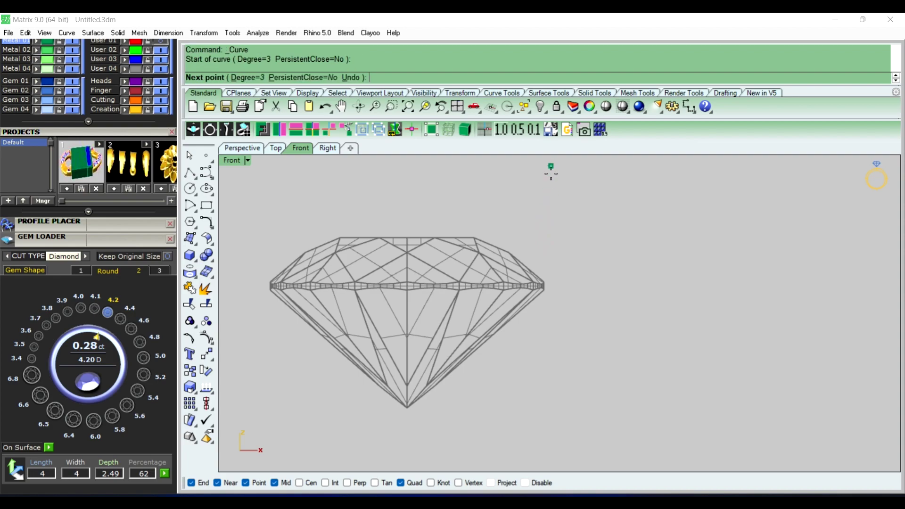
click(553, 284)
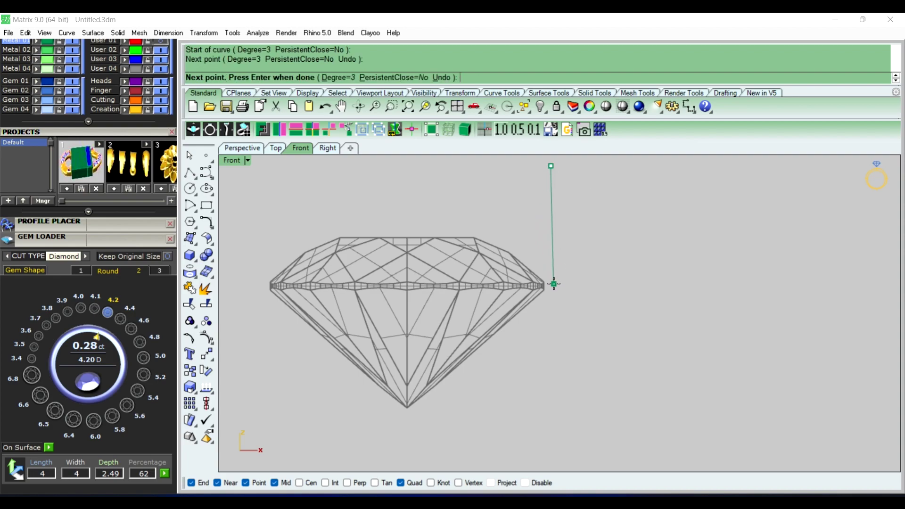
click(551, 310)
click(542, 354)
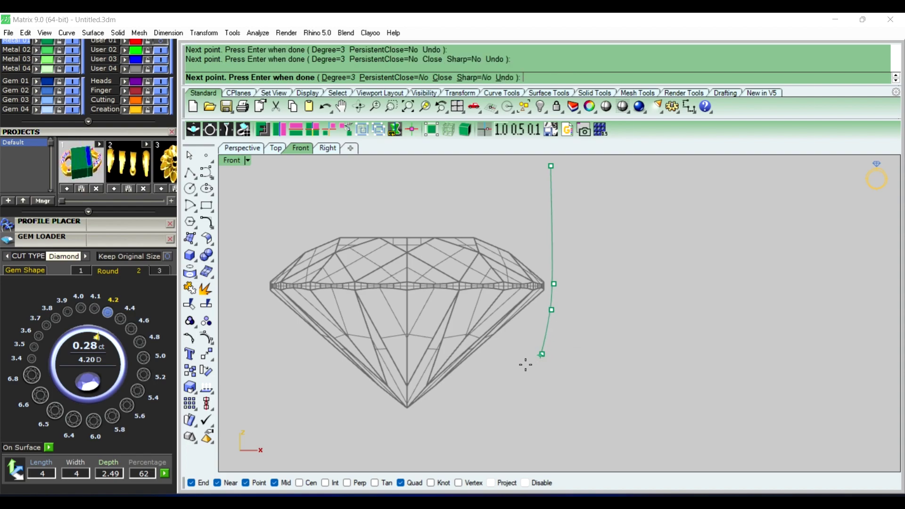
click(476, 390)
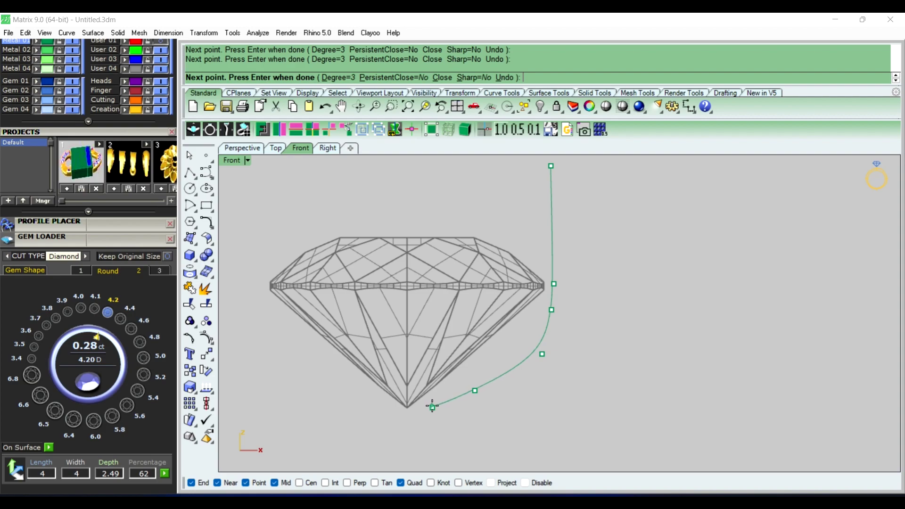
click(432, 406)
click(408, 451)
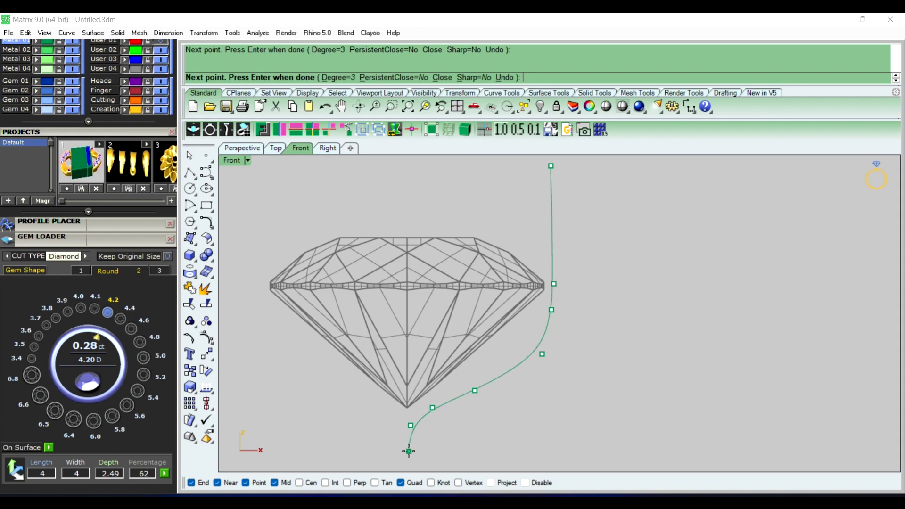
right_click(443, 416)
scroll(468, 420, down, 5)
scroll(485, 386, up, 1)
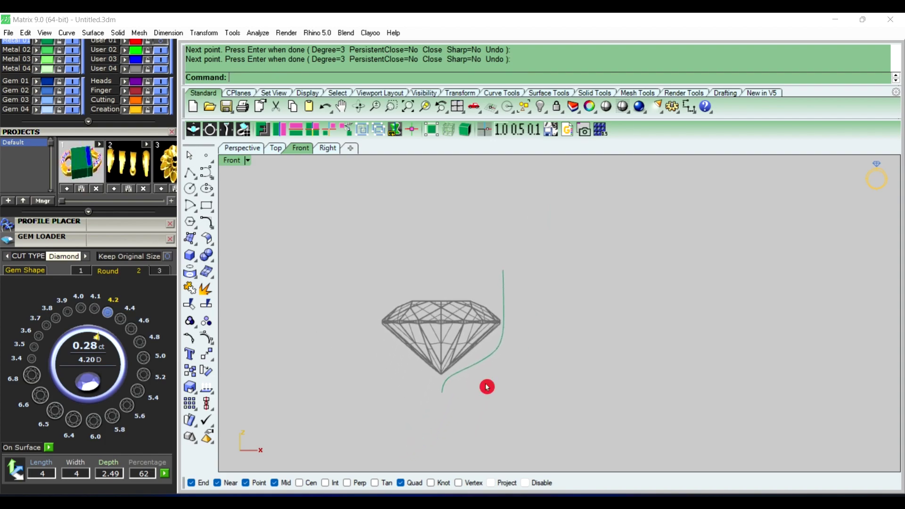
scroll(466, 380, up, 3)
Step: Rebuild the curve to 10 control points at degree 3
click(476, 363)
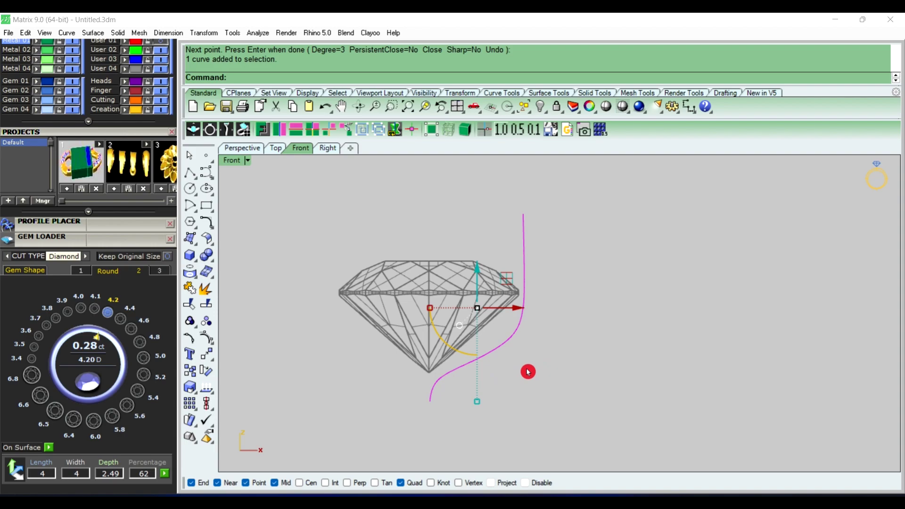
right_drag(528, 372, 545, 375)
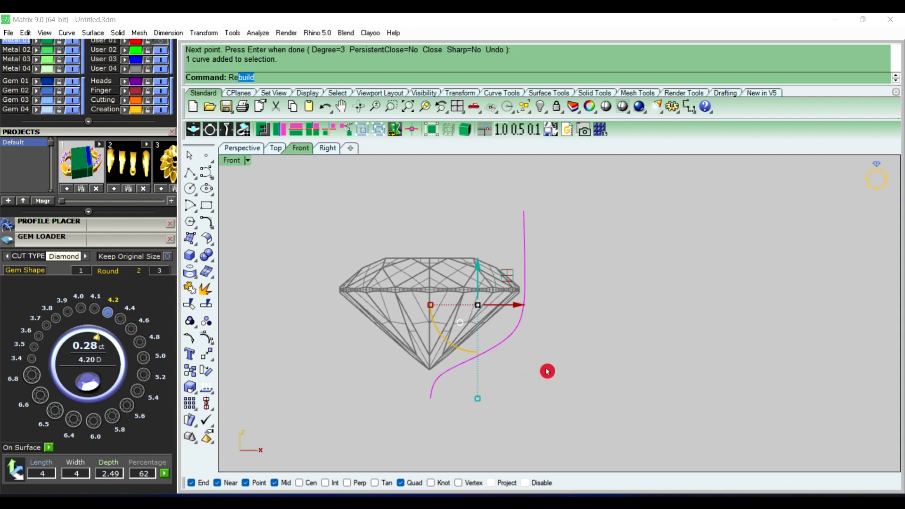
right_click(546, 371)
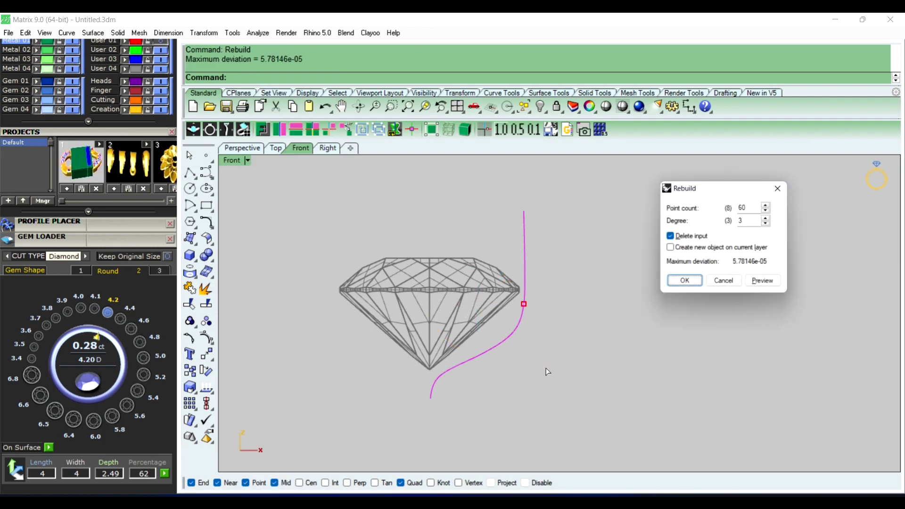
double_click(762, 211)
text(10)
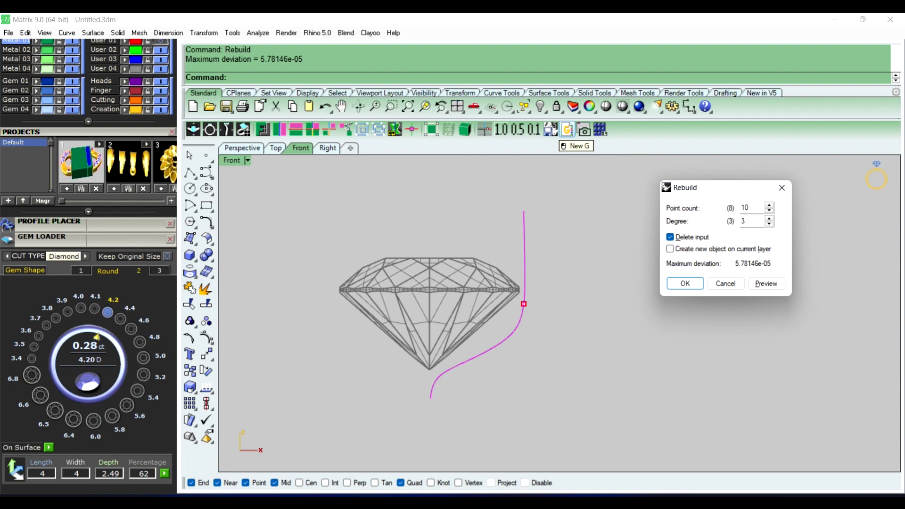
click(683, 285)
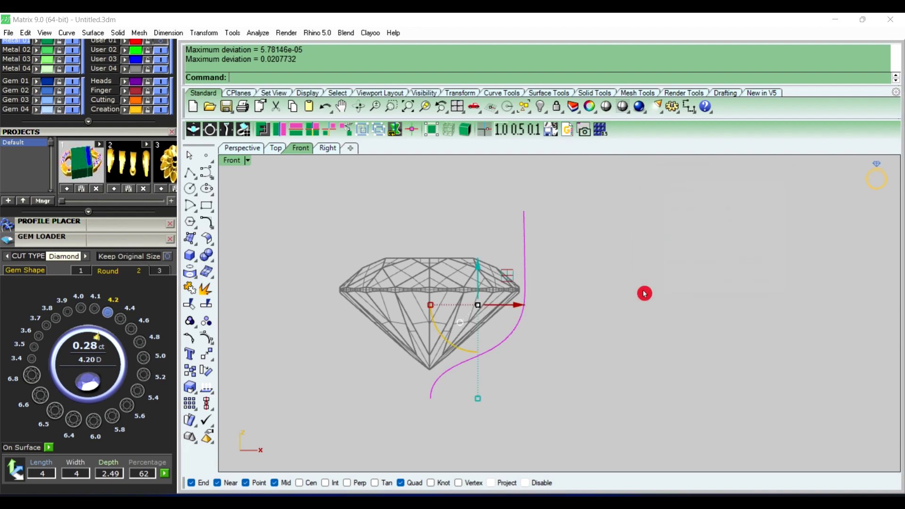
click(525, 290)
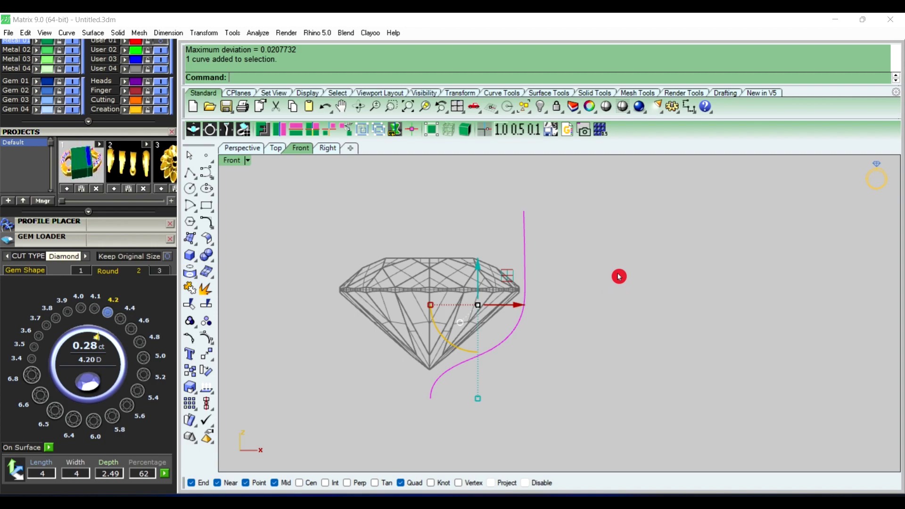
text(Pi)
Step: Sweep a pipe of start and end diameter 1 along the S-curve, then reselect the curve
key(Return)
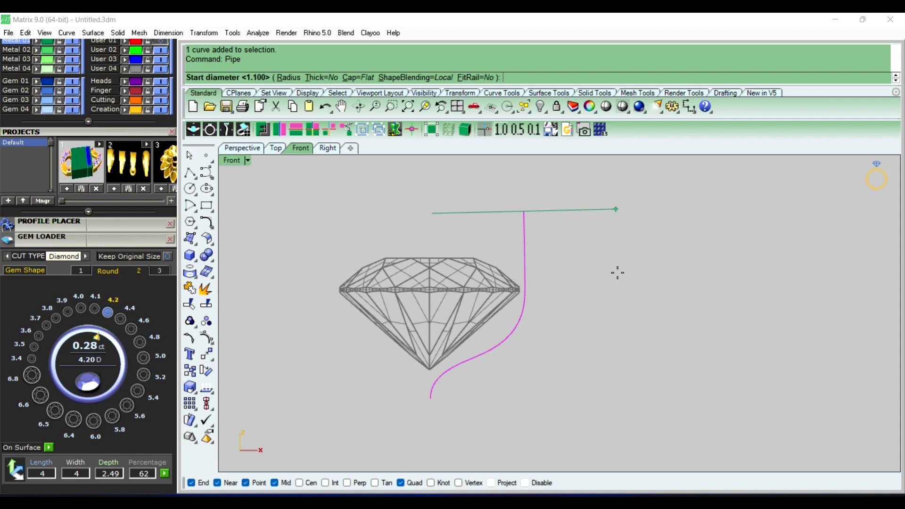
text(1)
key(Return)
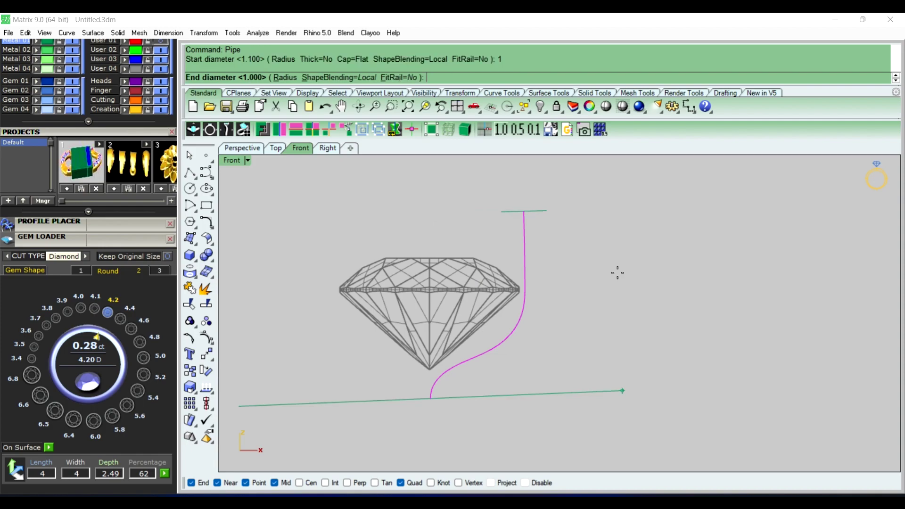
key(Return)
key(Return)
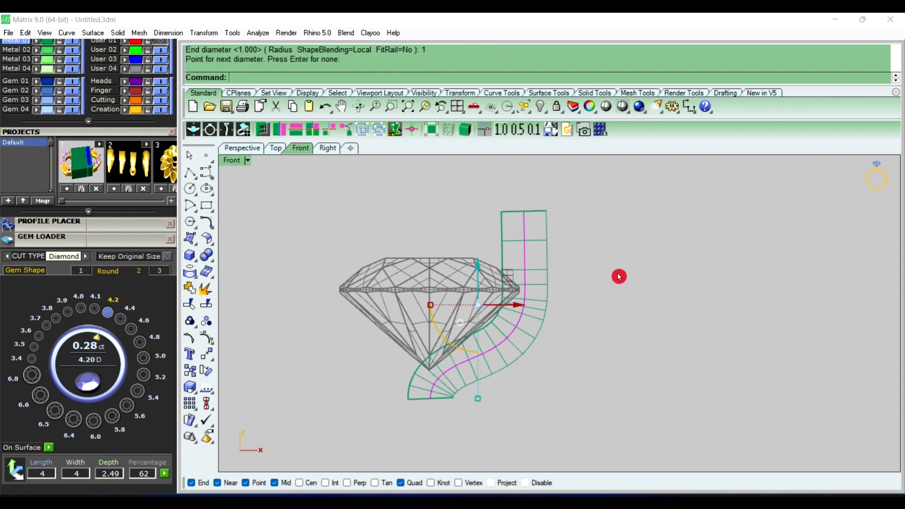
scroll(471, 378, up, 3)
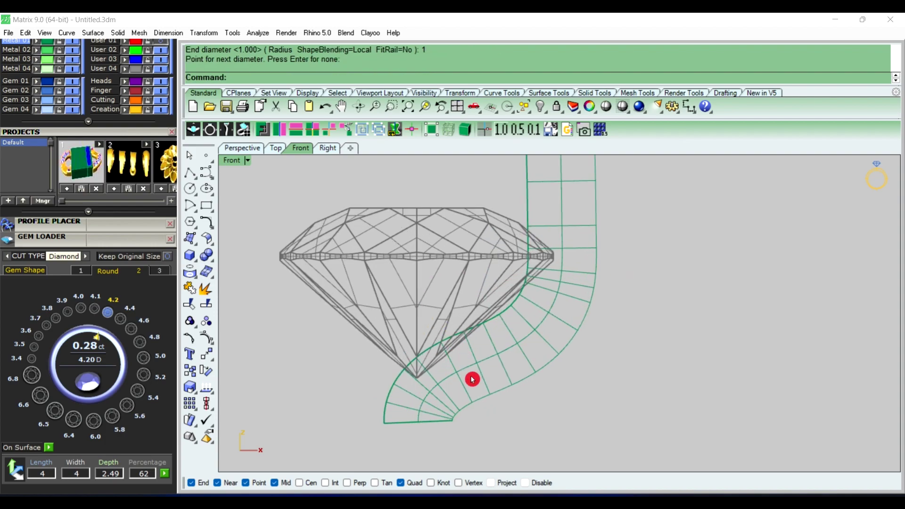
scroll(481, 322, up, 2)
click(532, 310)
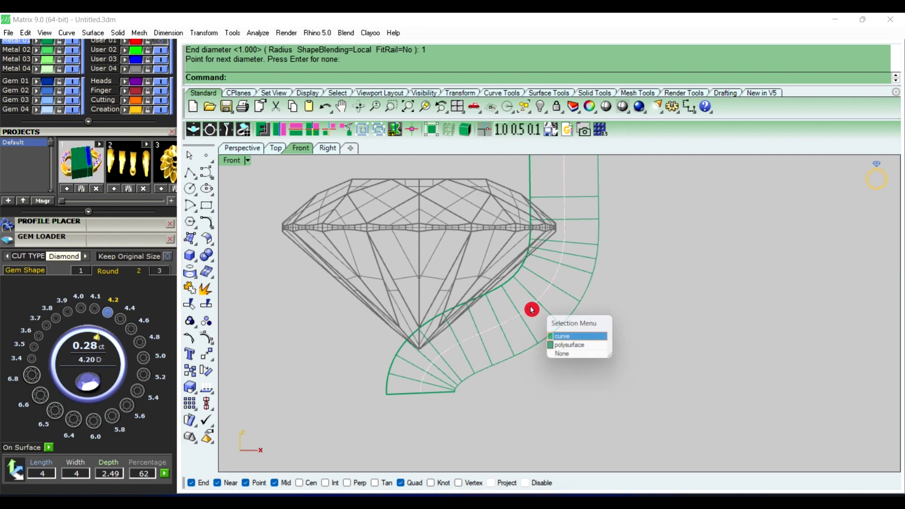
click(573, 338)
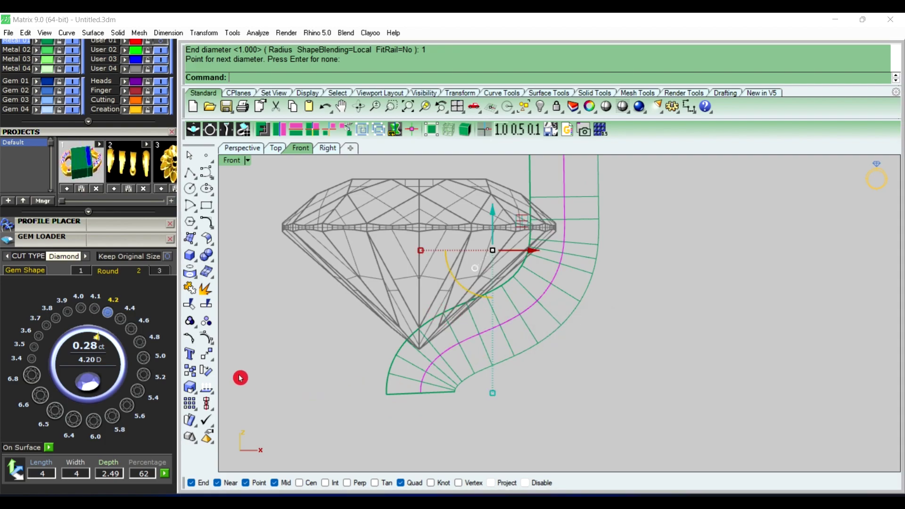
Step: Show the curve's points, pull the lower end down and delete a surplus point
click(206, 339)
scroll(427, 358, up, 2)
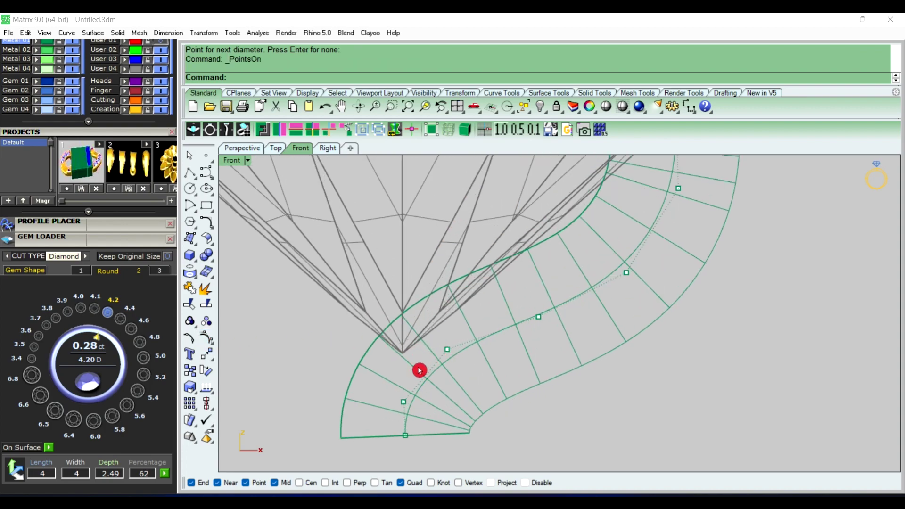
scroll(444, 380, up, 2)
right_drag(444, 379, 447, 333)
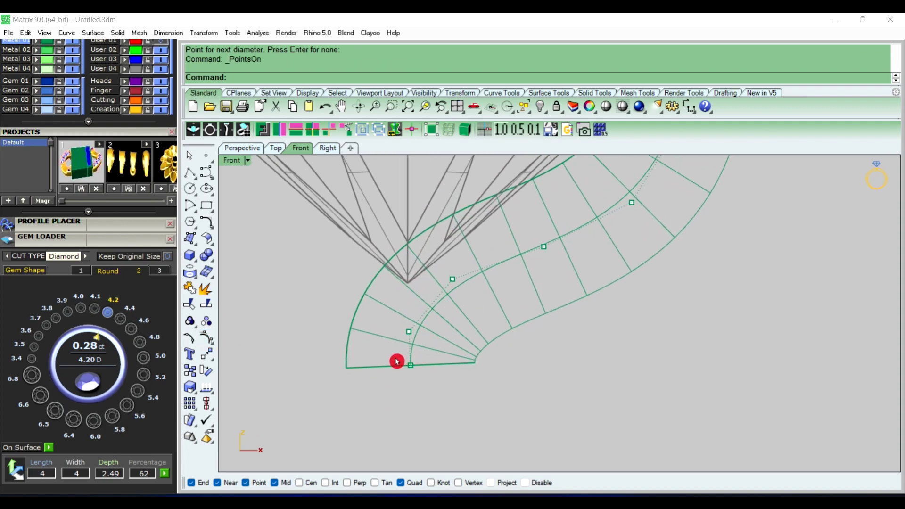
mouse_move(397, 361)
mouse_down()
mouse_move(429, 382)
mouse_move(412, 389)
mouse_move(414, 397)
mouse_move(421, 351)
mouse_move(418, 386)
mouse_up()
right_drag(419, 372, 415, 390)
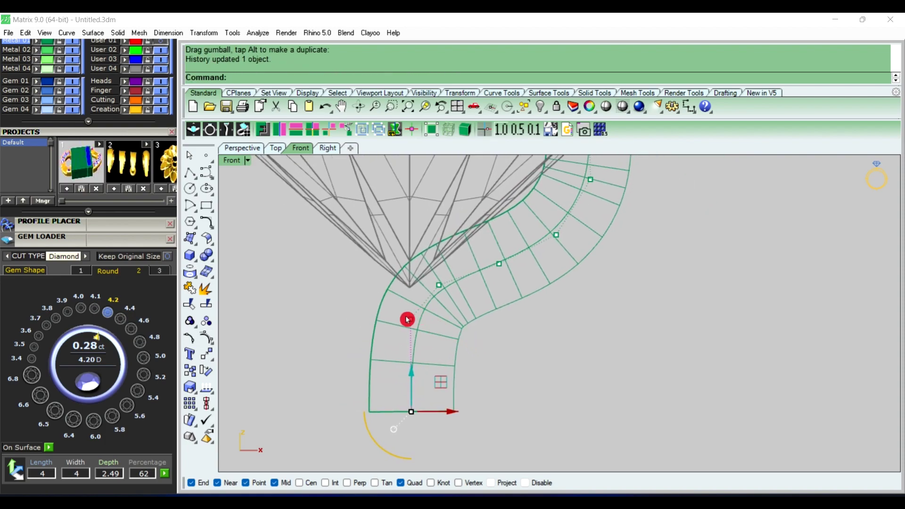
mouse_move(400, 313)
mouse_down()
mouse_move(436, 344)
mouse_move(454, 335)
mouse_up()
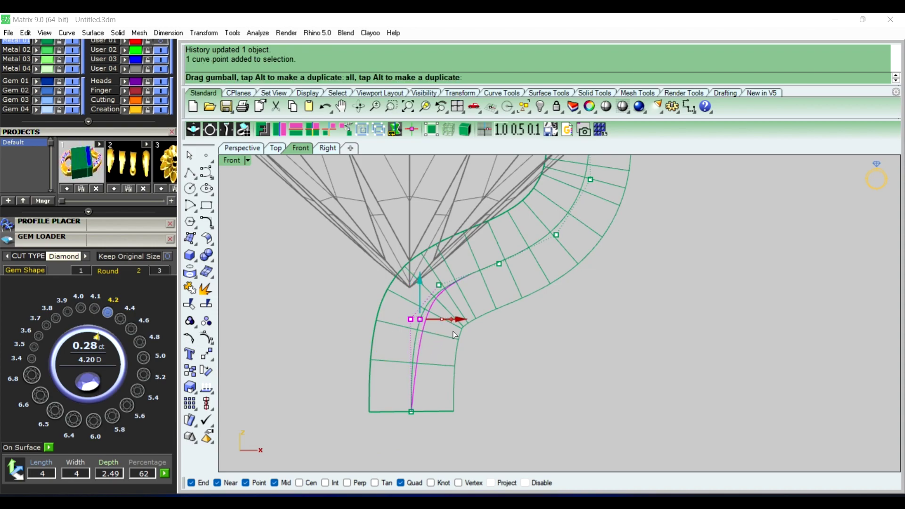
click(439, 285)
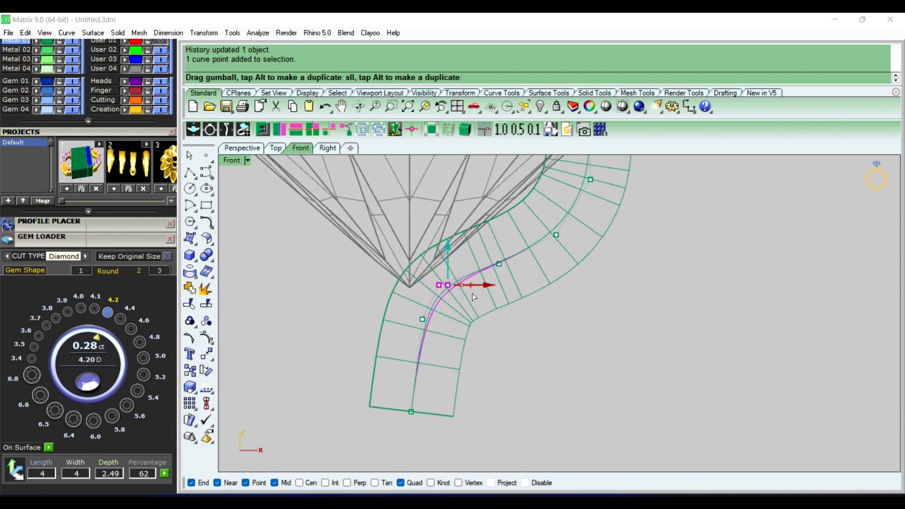
drag(474, 297, 478, 299)
click(523, 277)
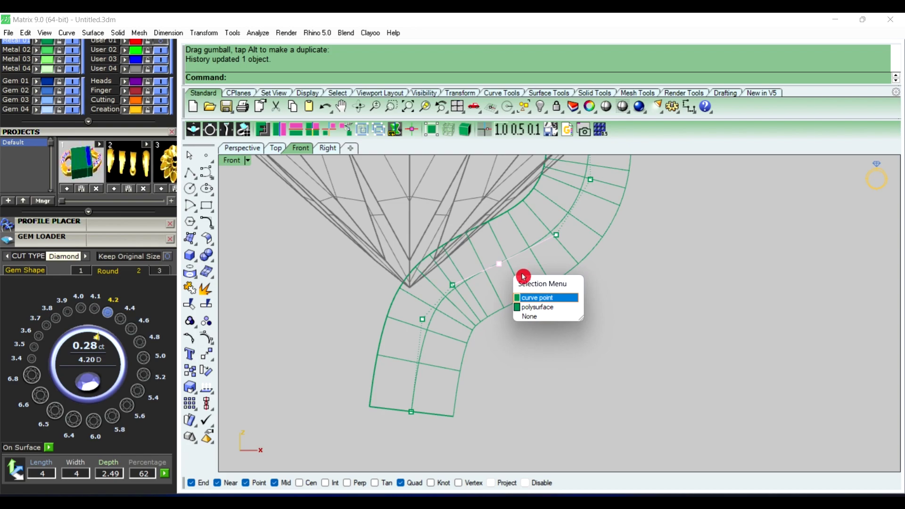
click(537, 297)
drag(500, 264, 470, 279)
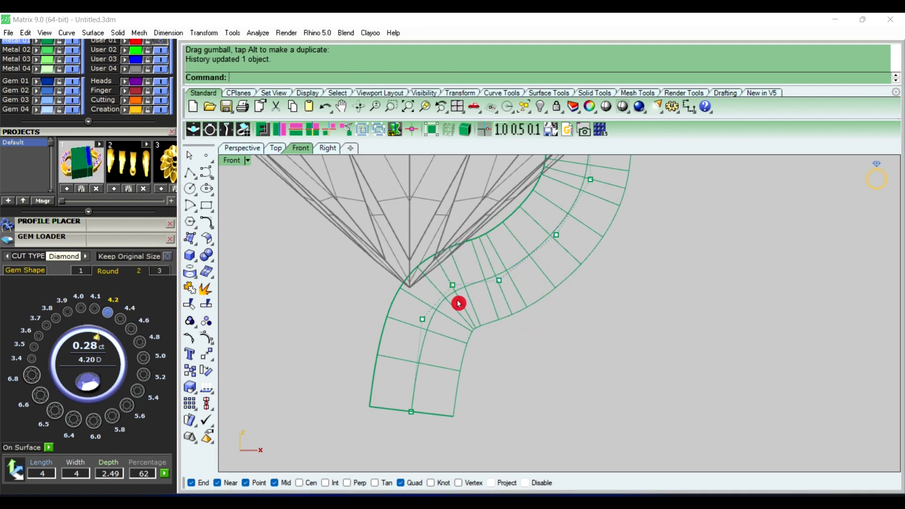
click(453, 286)
drag(456, 277, 438, 319)
click(435, 321)
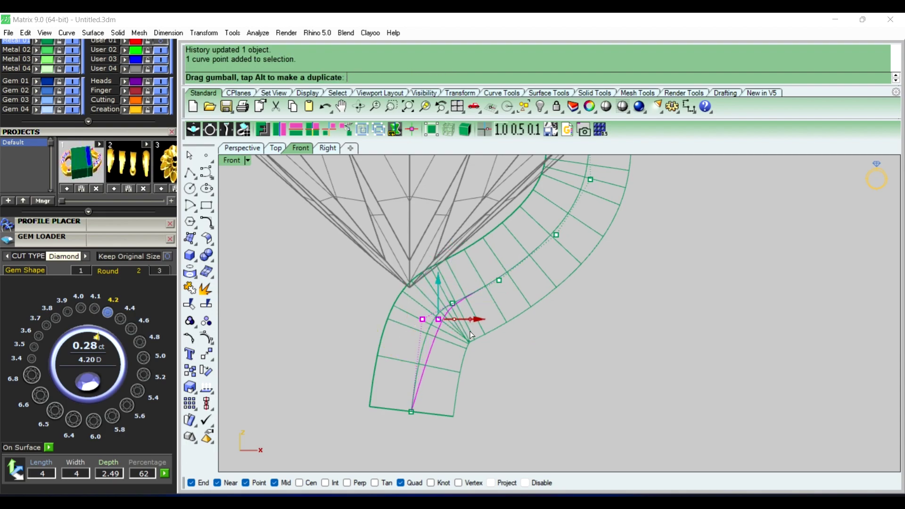
click(455, 305)
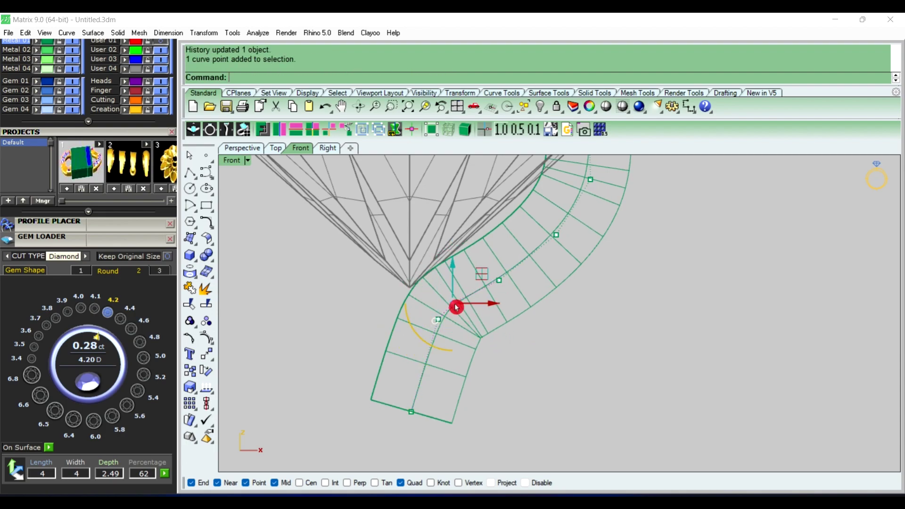
key(Delete)
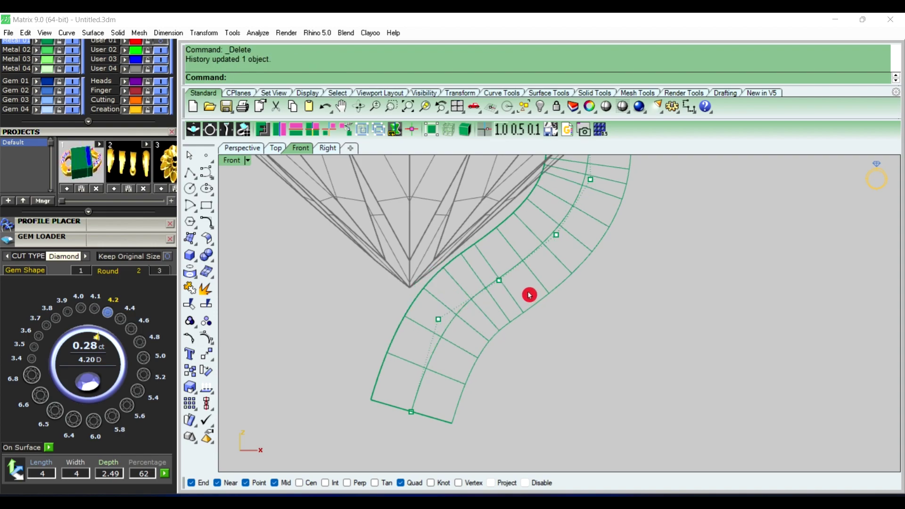
Step: Adjust the upper path points so the tube bends along the diamond's pavilion
scroll(495, 330, down, 2)
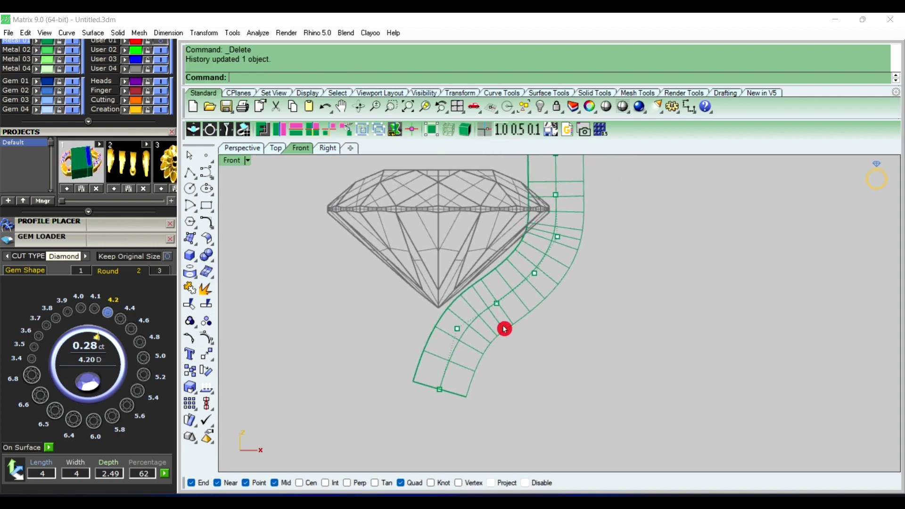
scroll(445, 362, up, 2)
scroll(448, 349, up, 1)
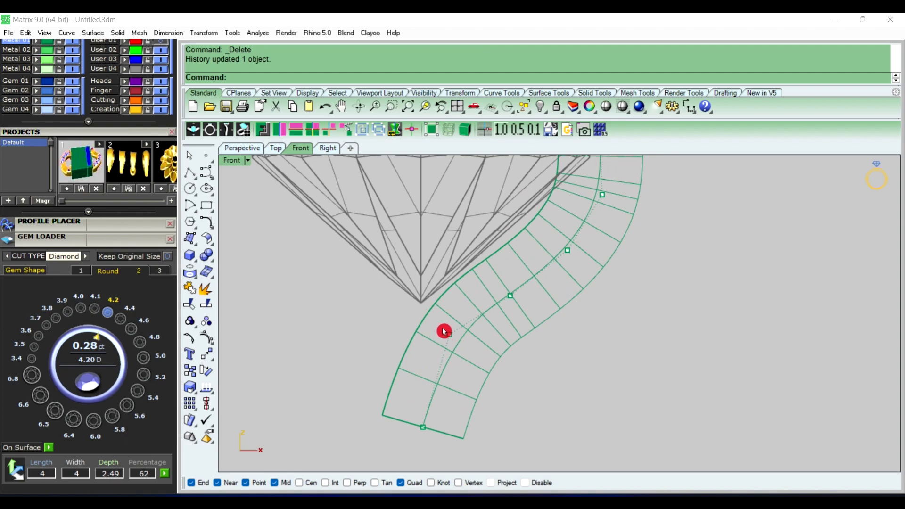
click(444, 331)
drag(475, 335, 485, 347)
click(508, 301)
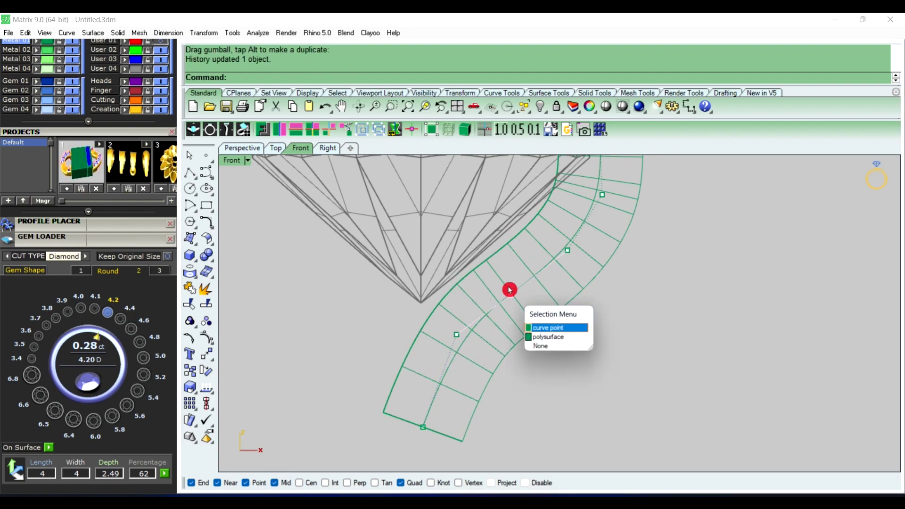
click(542, 325)
drag(509, 278, 516, 289)
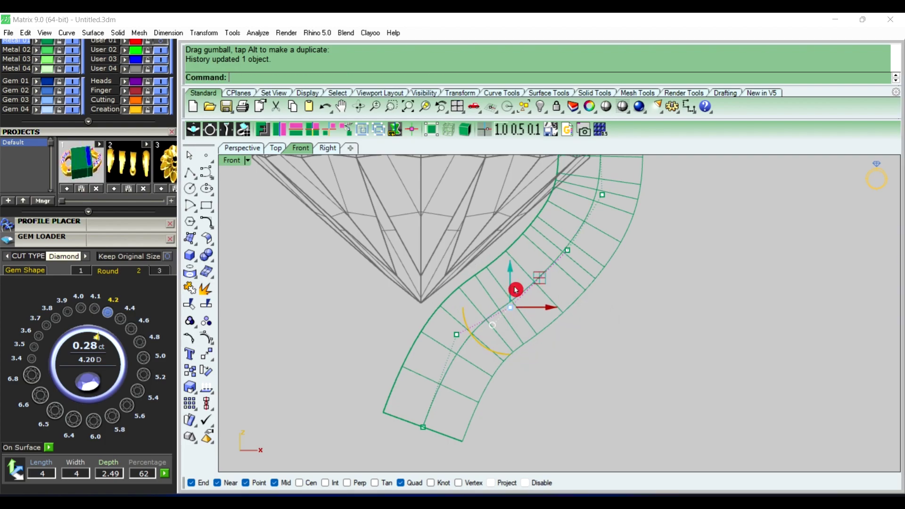
scroll(515, 292, down, 1)
scroll(537, 302, down, 1)
scroll(546, 300, up, 3)
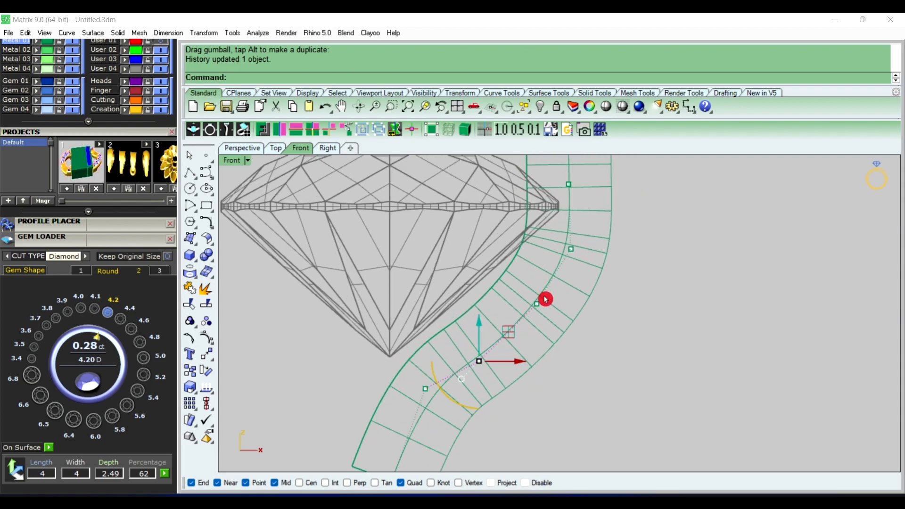
click(537, 302)
click(645, 311)
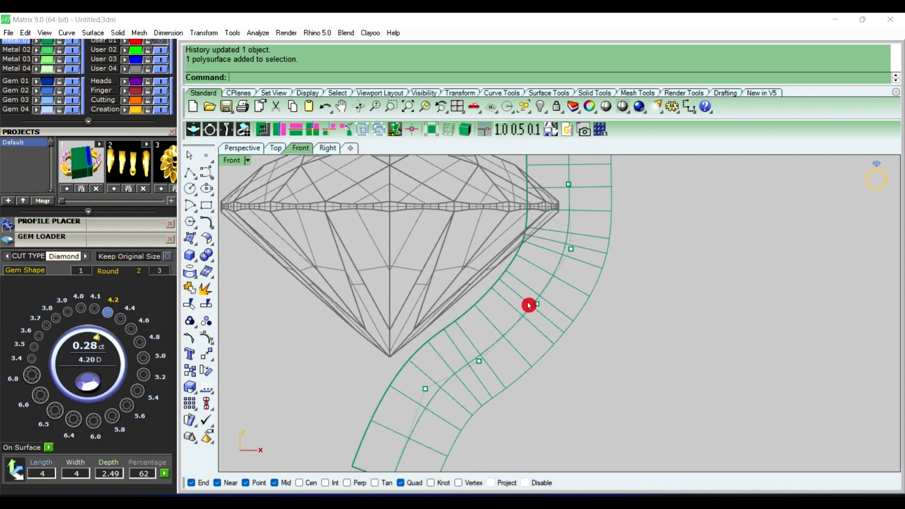
click(538, 306)
drag(567, 307, 576, 306)
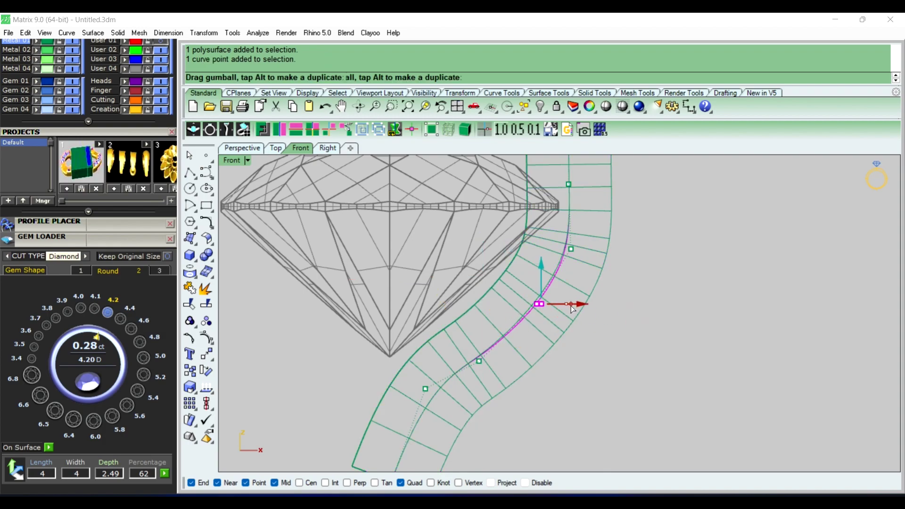
scroll(579, 304, down, 1)
scroll(578, 304, down, 2)
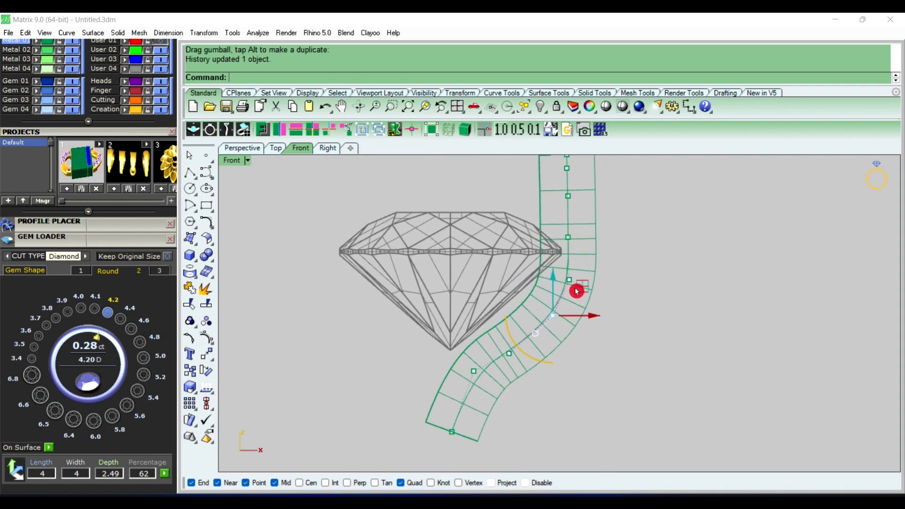
Step: Inspect the tube and diamond in Perspective view, then turn the control points off
click(250, 148)
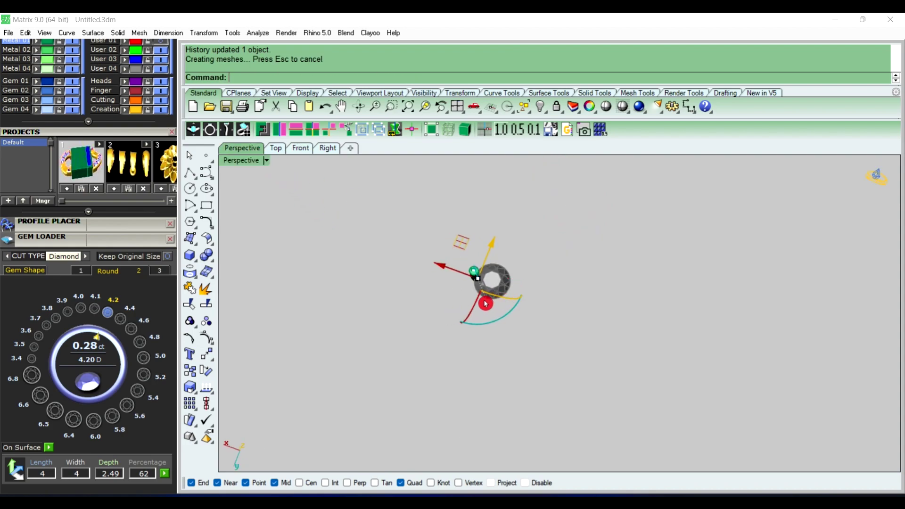
right_drag(514, 287, 481, 286)
scroll(481, 286, up, 5)
mouse_move(535, 319)
right_down()
mouse_move(635, 256)
mouse_move(622, 250)
mouse_move(673, 259)
mouse_move(640, 195)
mouse_move(630, 200)
mouse_move(656, 196)
mouse_move(630, 200)
mouse_move(652, 233)
right_up()
scroll(652, 234, down, 3)
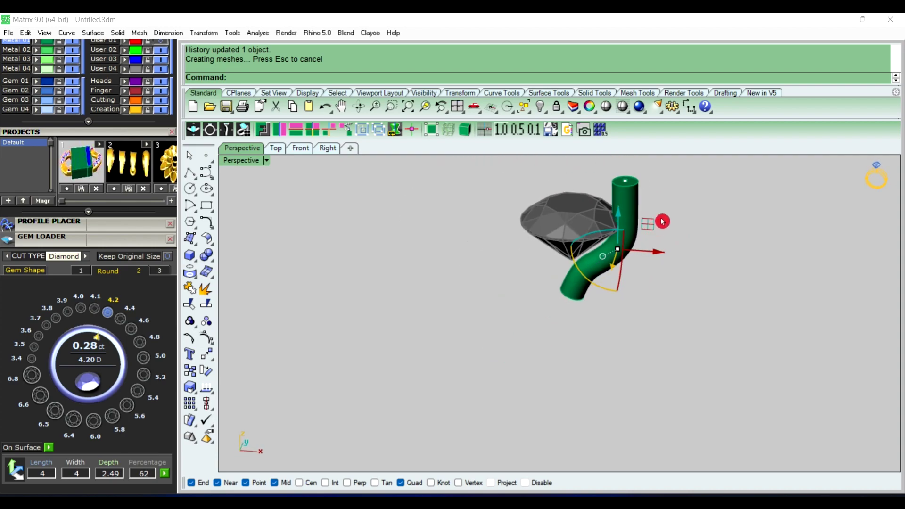
click(674, 200)
mouse_move(674, 200)
right_down()
mouse_move(679, 244)
mouse_move(645, 202)
mouse_move(628, 222)
right_up()
scroll(644, 201, up, 2)
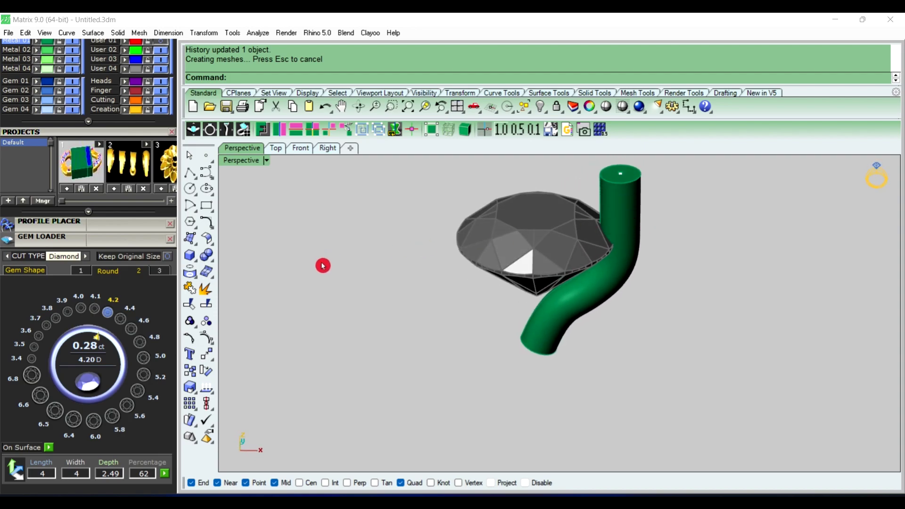
right_click(190, 339)
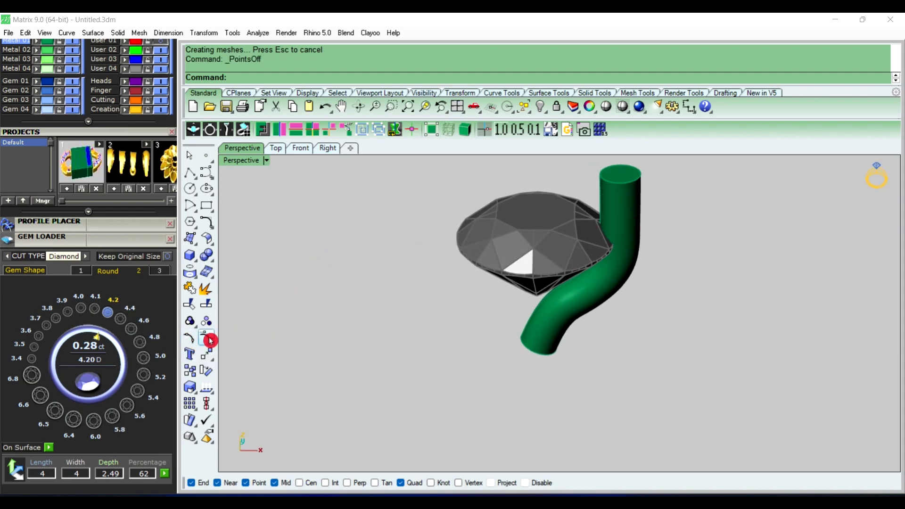
Step: Move the green tube onto the purple Heads layer
scroll(471, 339, down, 2)
click(525, 323)
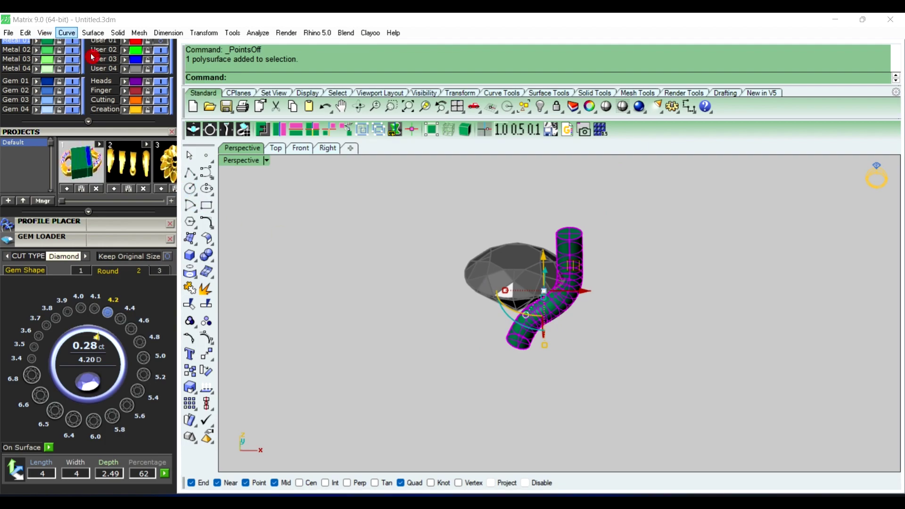
click(125, 87)
click(452, 273)
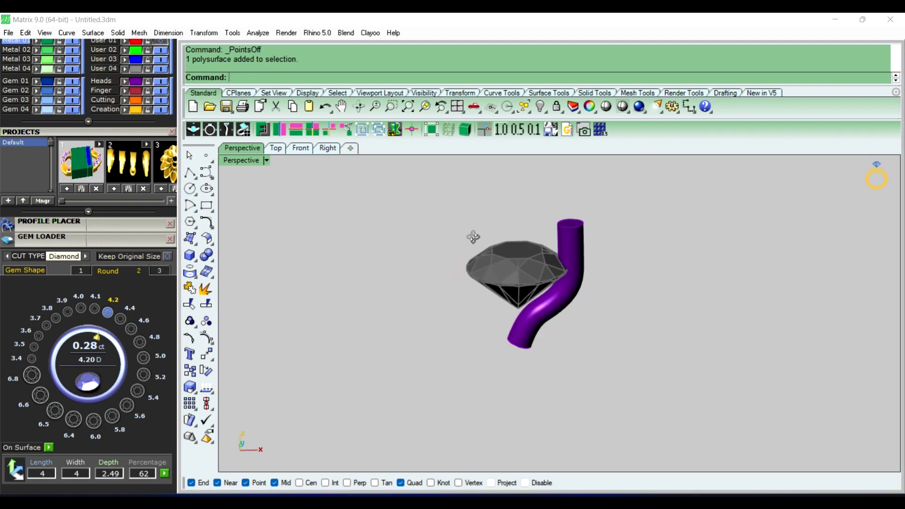
Step: Round the tube's top edge with a 0.45 fillet and reselect the tube
mouse_move(515, 246)
right_down()
mouse_move(576, 253)
mouse_move(490, 309)
mouse_move(586, 234)
right_up()
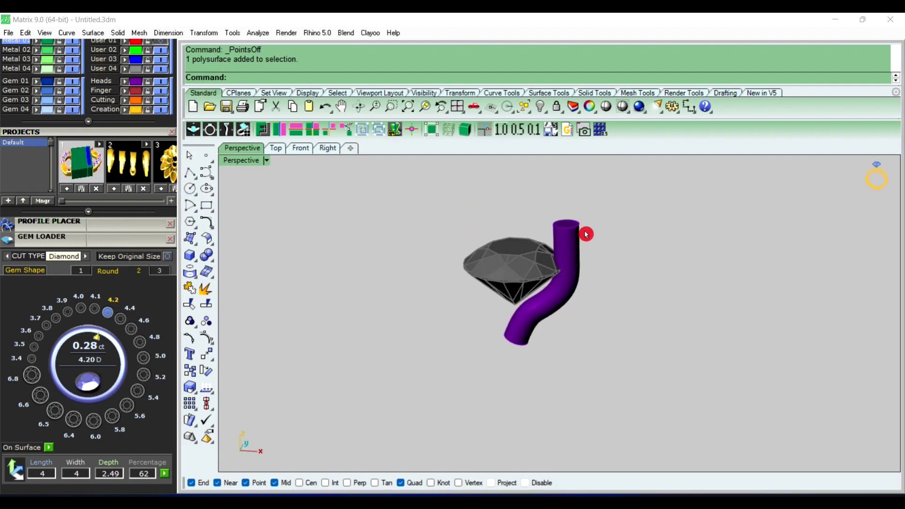
scroll(537, 269, up, 2)
mouse_move(537, 270)
right_down()
mouse_move(559, 264)
mouse_move(586, 225)
right_up()
text(FilletEdge)
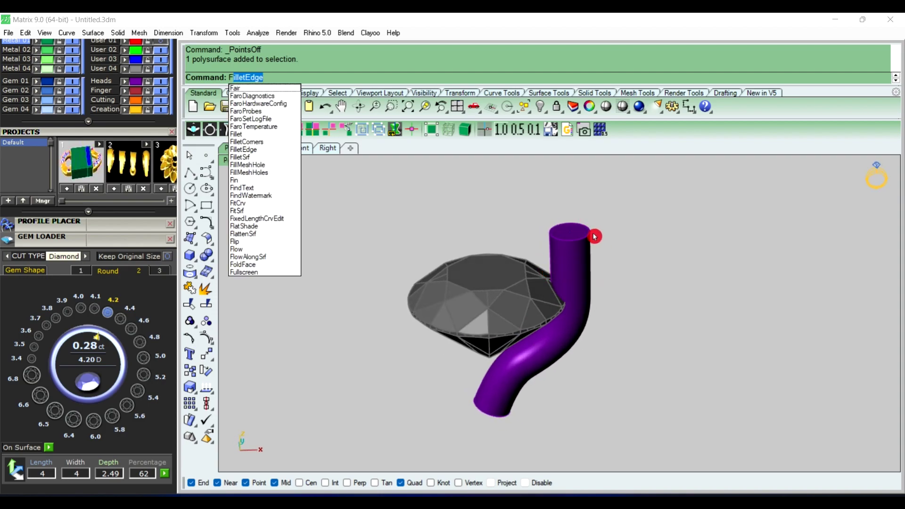
key(Return)
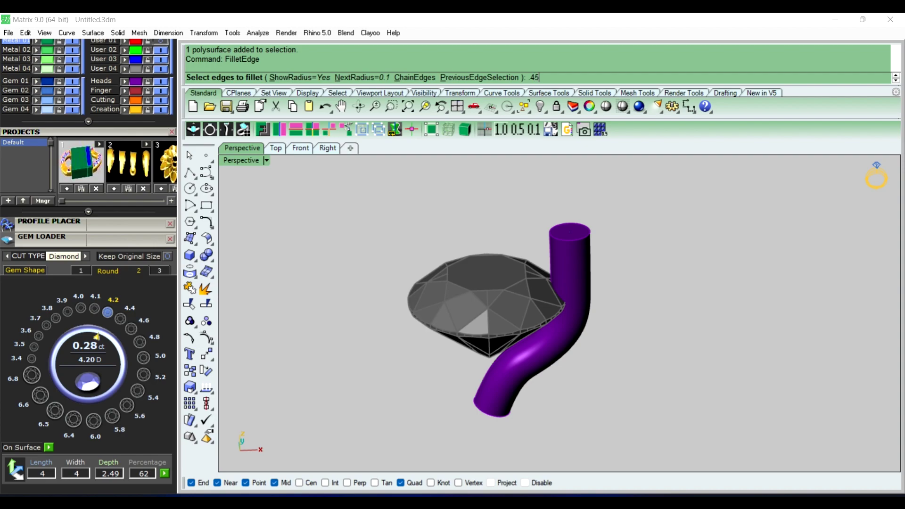
key(Return)
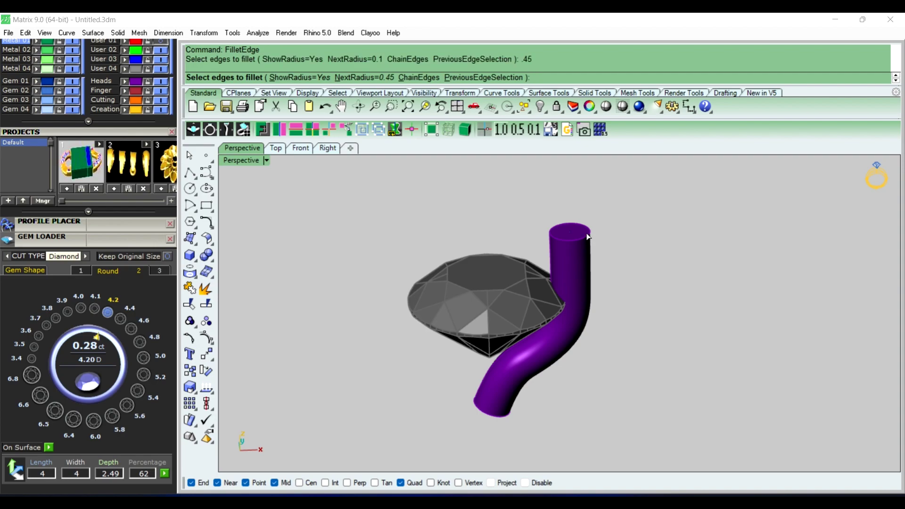
click(592, 232)
key(Return)
key(Return)
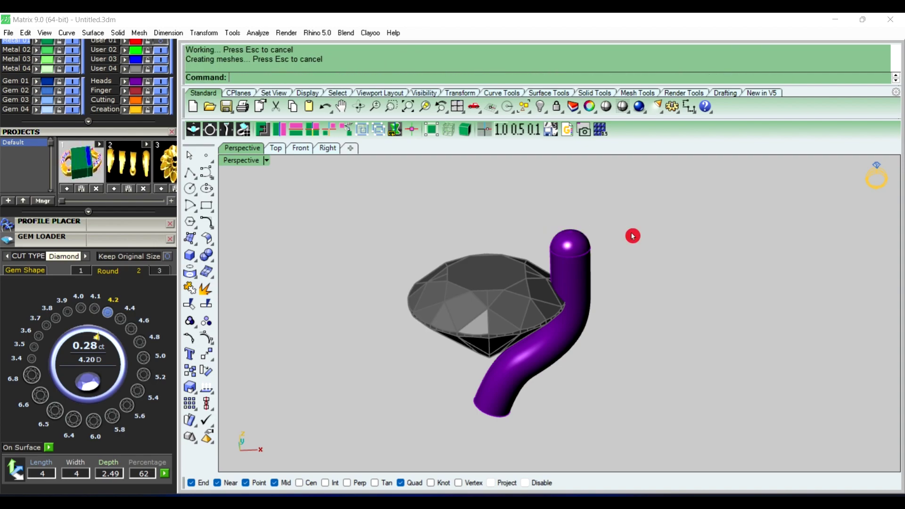
right_drag(632, 233, 667, 259)
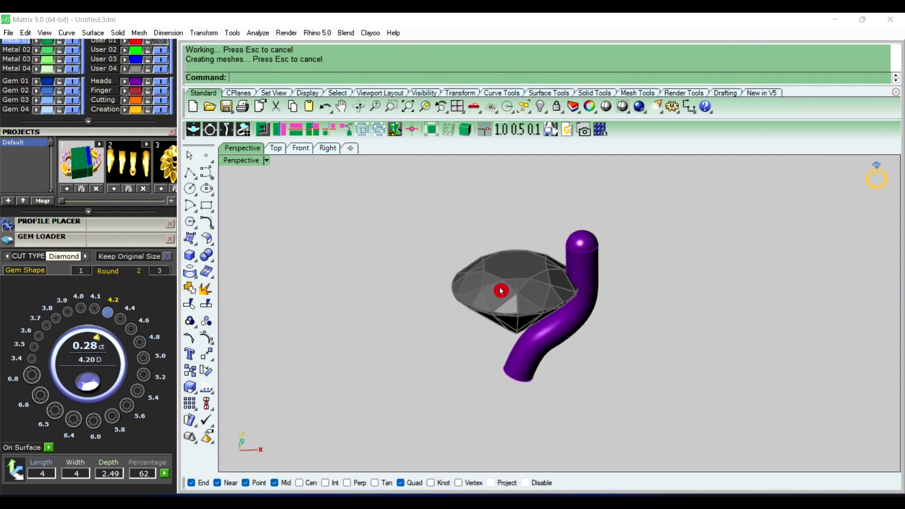
click(581, 263)
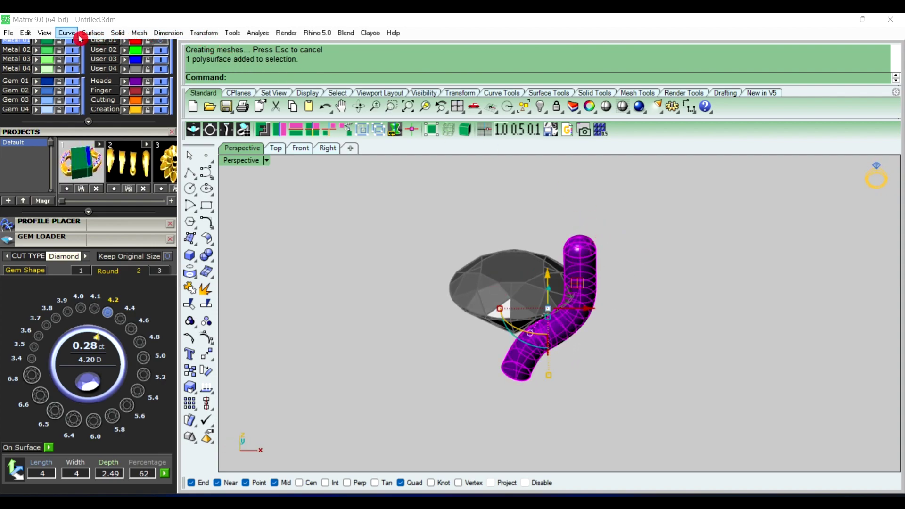
Step: In Top view, polar-array the prong 5 times around the origin over 360 degrees
click(275, 148)
click(201, 33)
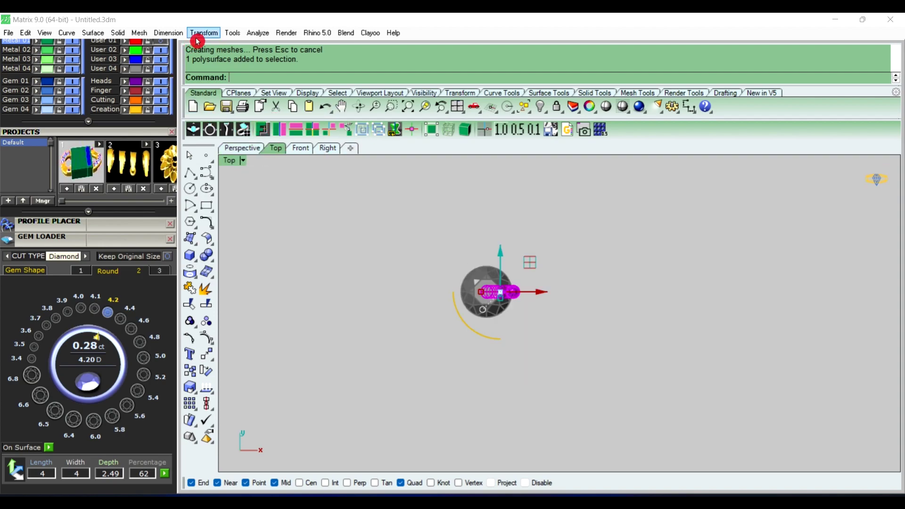
mouse_move(217, 239)
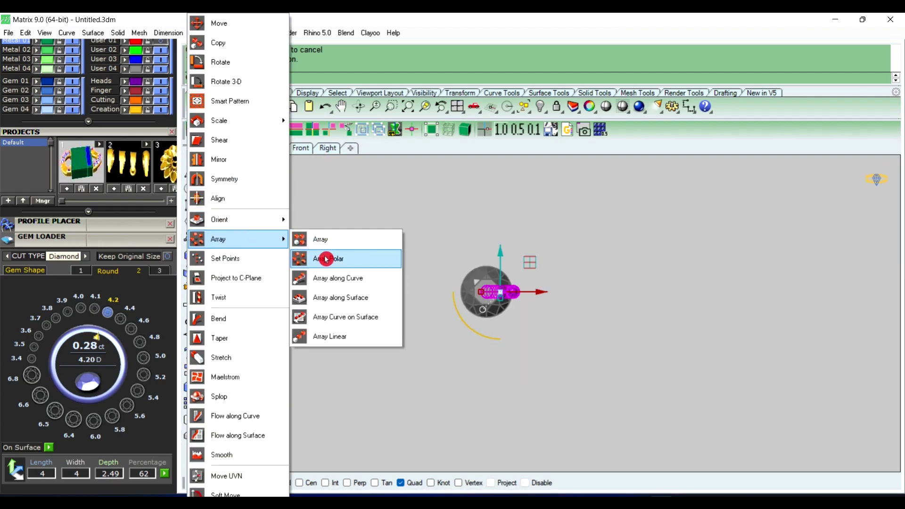
click(324, 257)
text(0)
key(Return)
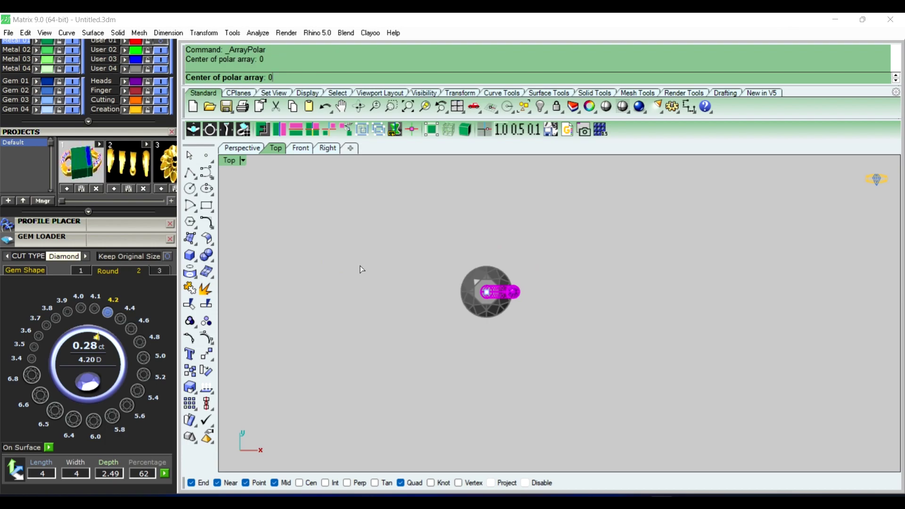
text(6)
key(Return)
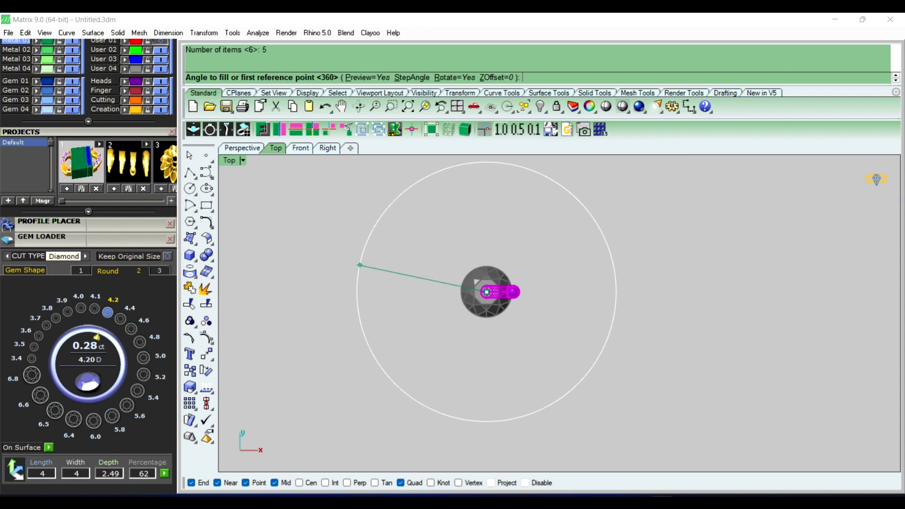
text(0)
key(Return)
right_click(361, 269)
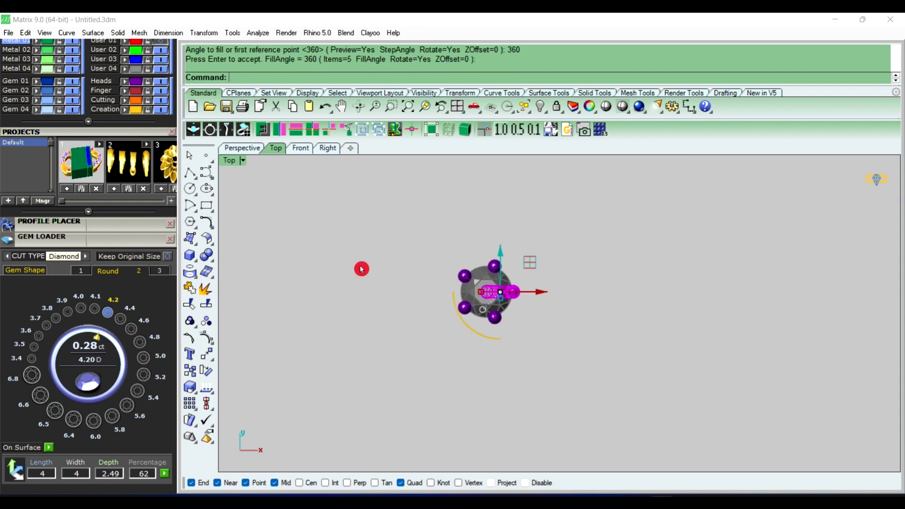
click(242, 148)
mouse_move(470, 297)
right_down()
mouse_move(634, 320)
mouse_move(696, 311)
right_up()
Step: Unlock the diamond and group it with the prongs and curve
scroll(472, 307, down, 3)
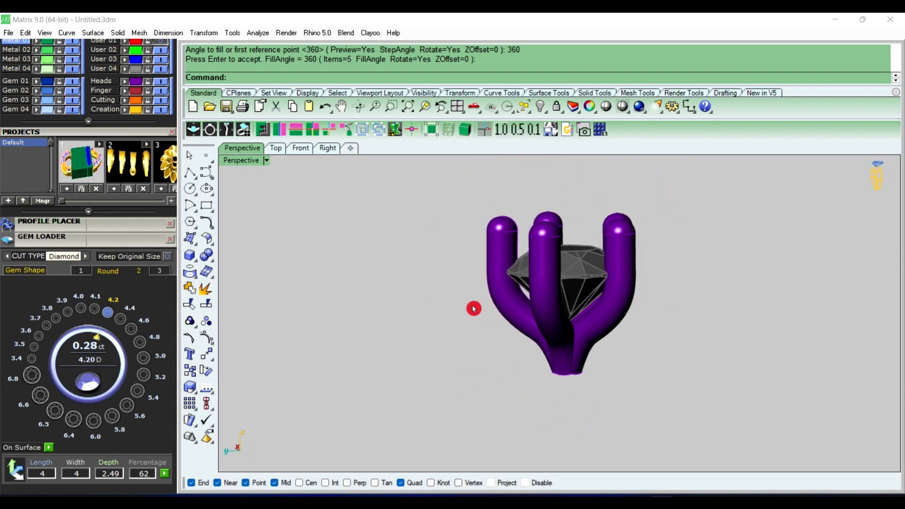
right_drag(472, 307, 525, 298)
click(564, 115)
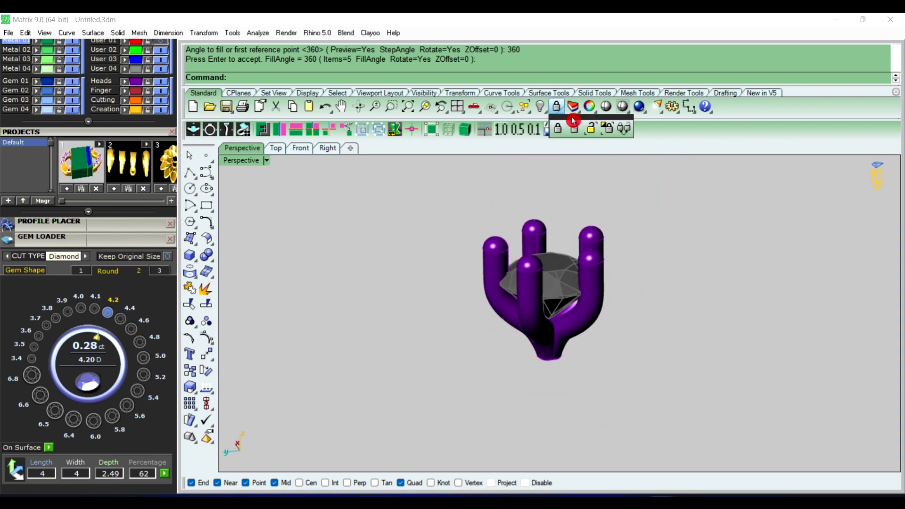
click(578, 129)
drag(455, 216, 656, 406)
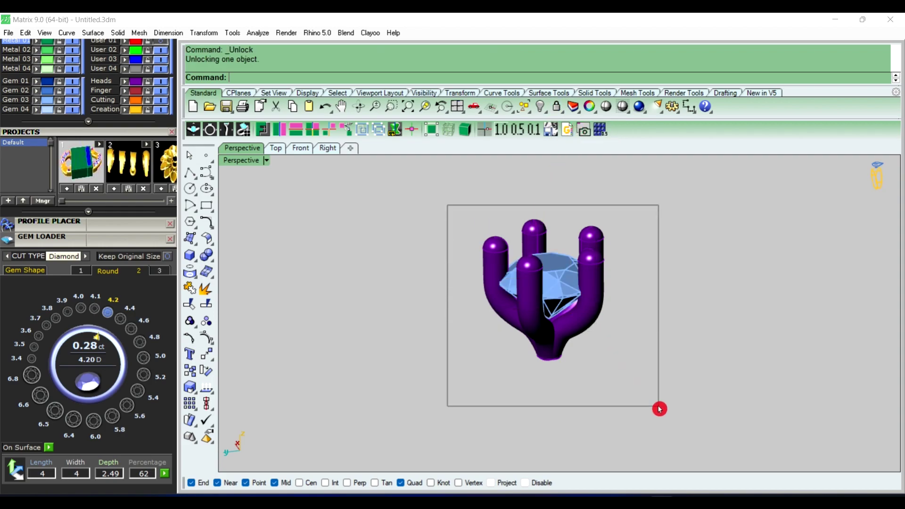
click(191, 326)
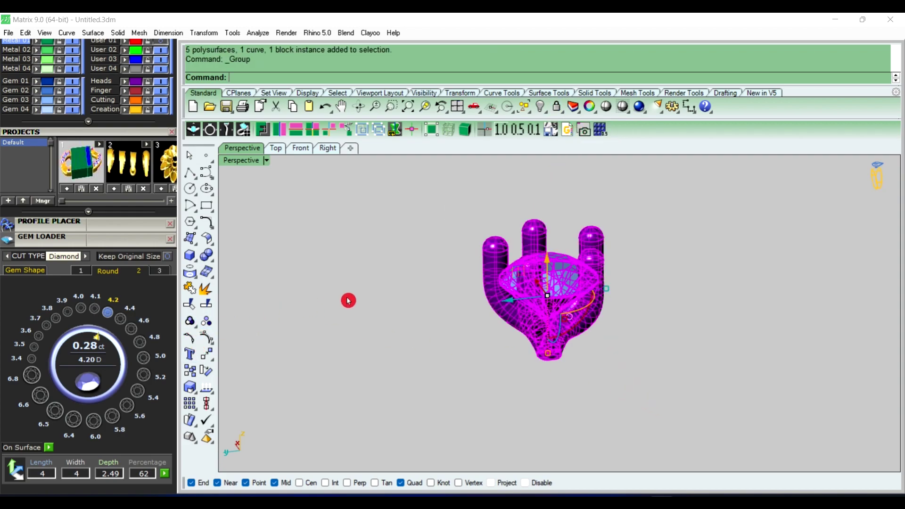
Step: Show all hidden ring parts, review the whole ring, and window-select all of it
click(548, 115)
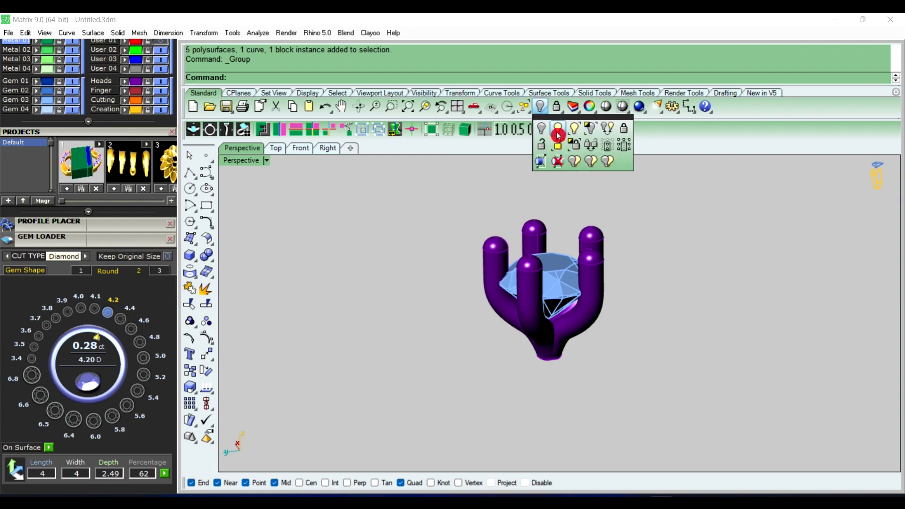
click(558, 133)
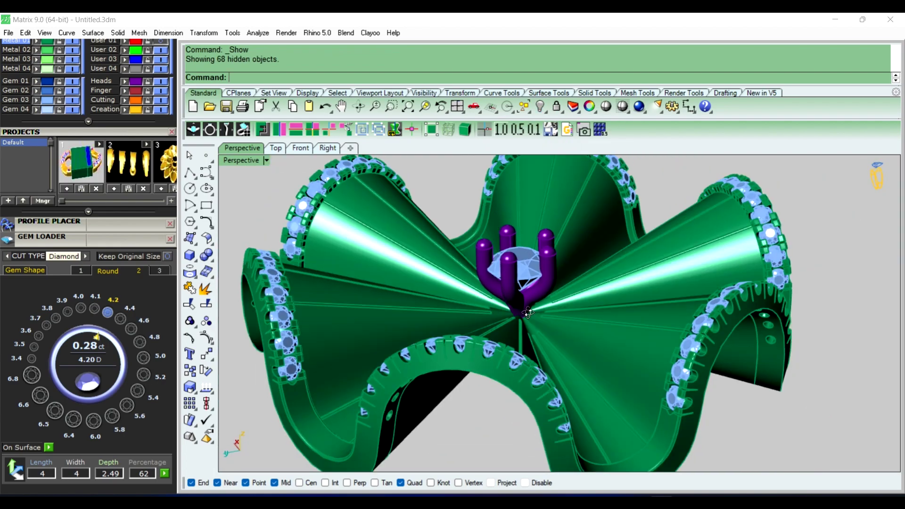
right_drag(528, 312, 513, 284)
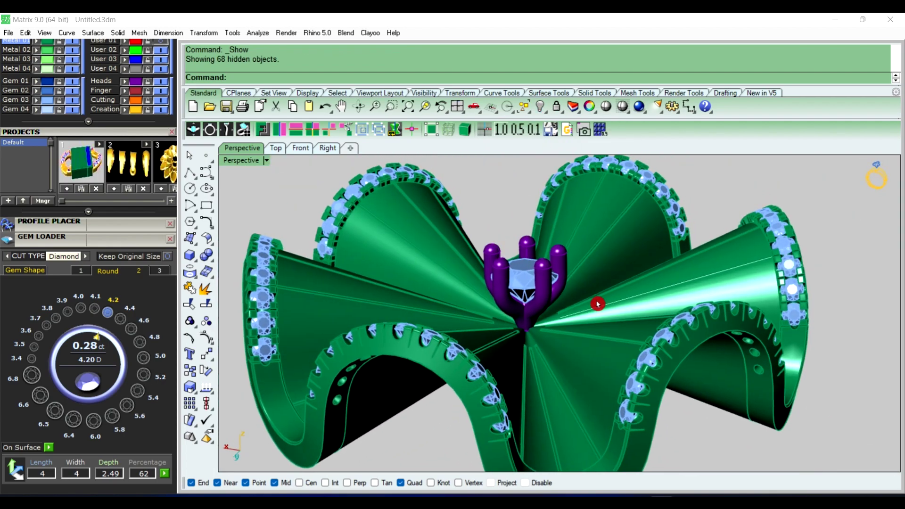
scroll(424, 303, up, 5)
scroll(512, 284, down, 5)
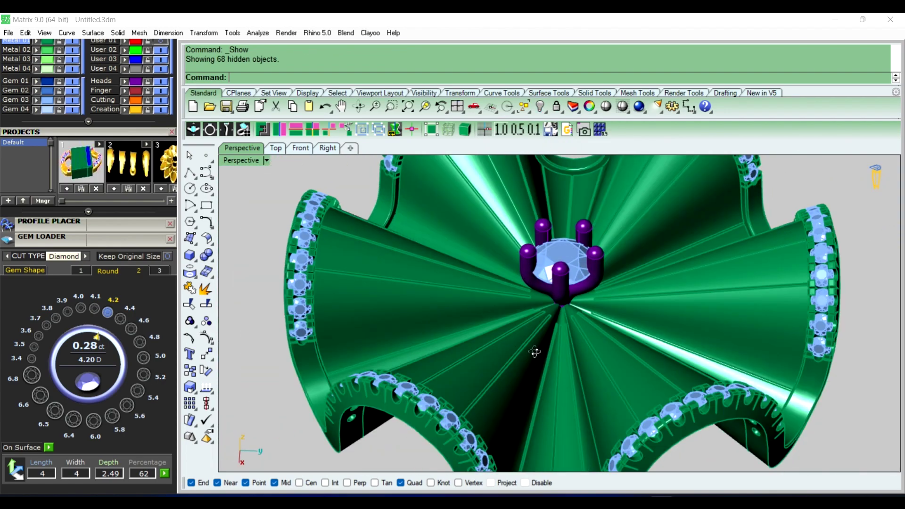
mouse_move(534, 347)
right_down()
mouse_move(592, 318)
mouse_move(588, 293)
right_up()
right_drag(564, 308, 469, 309)
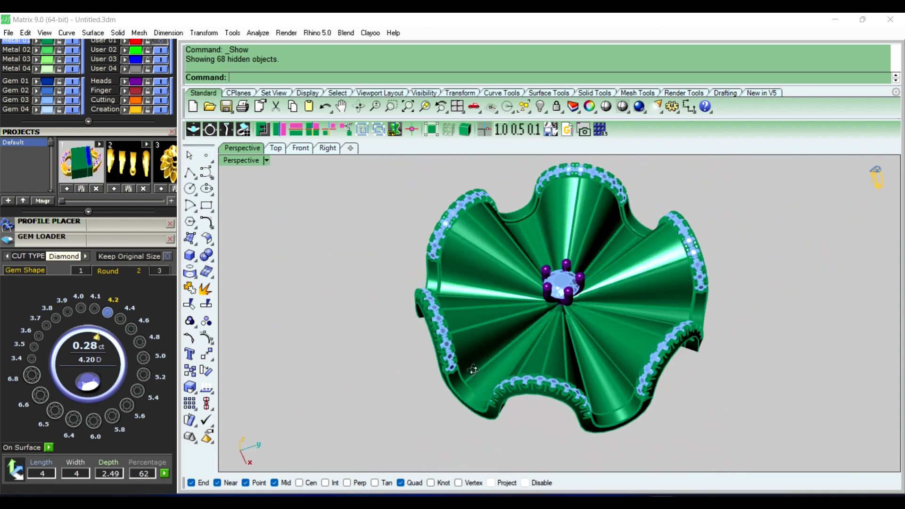
scroll(479, 289, up, 3)
mouse_move(481, 266)
right_down()
mouse_move(463, 269)
mouse_move(558, 289)
mouse_move(550, 329)
mouse_move(543, 280)
mouse_move(501, 269)
right_up()
scroll(462, 268, down, 3)
scroll(501, 269, down, 2)
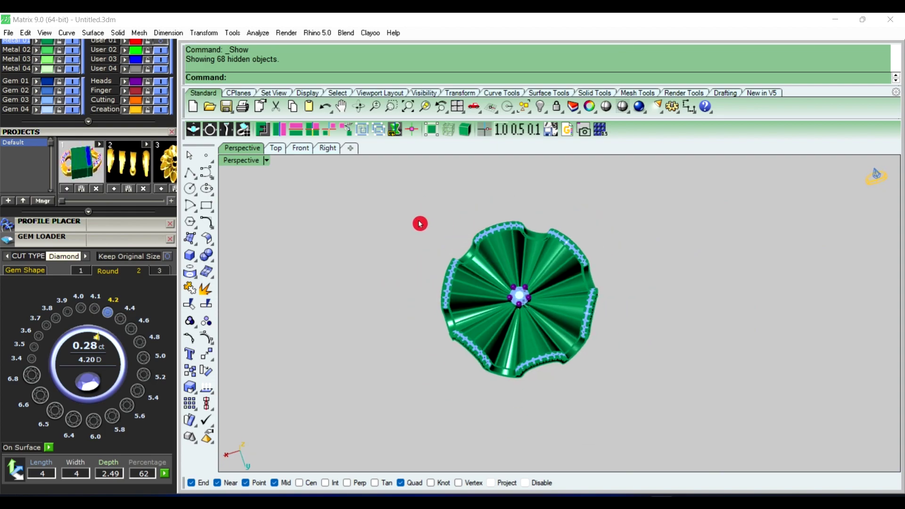
drag(410, 198, 655, 418)
Step: Hide the finished ring and build a size 19 ring rail circle
click(543, 107)
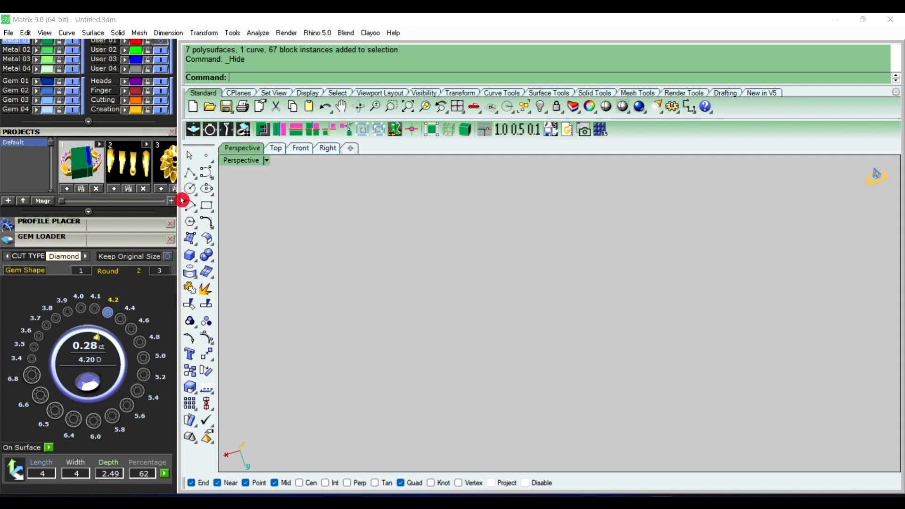
drag(145, 229, 146, 401)
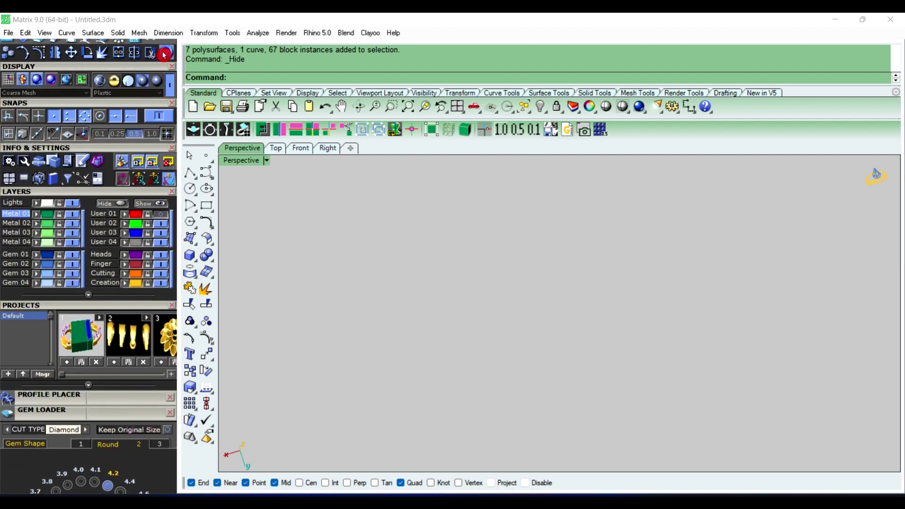
click(165, 53)
click(146, 416)
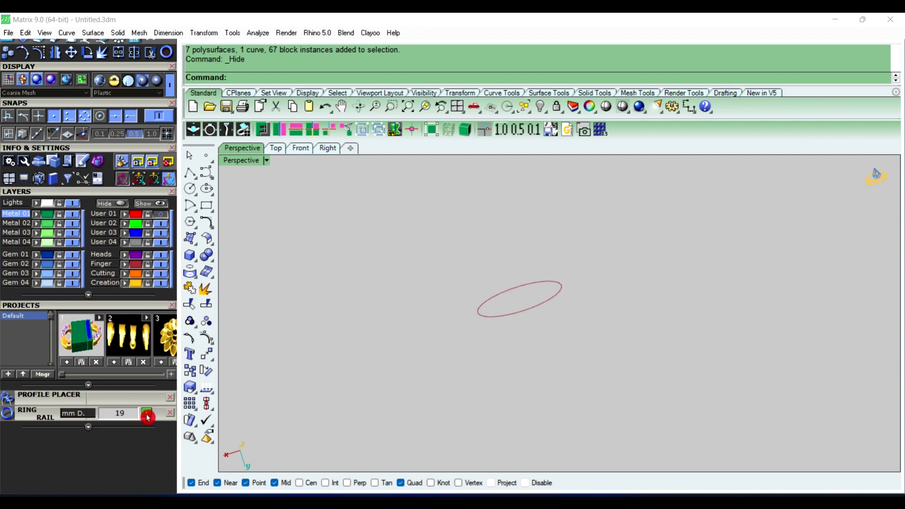
Step: Check the rail in Front and Perspective views, then select it and show its F6 actions
click(297, 153)
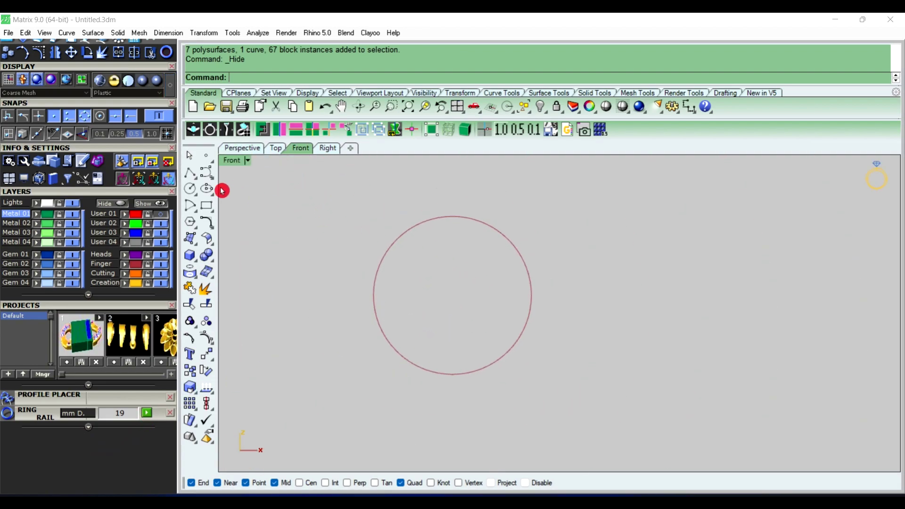
click(262, 151)
mouse_move(432, 252)
right_down()
mouse_move(440, 216)
mouse_move(439, 268)
mouse_move(556, 287)
mouse_move(432, 301)
mouse_move(533, 259)
mouse_move(415, 274)
right_up()
scroll(415, 274, up, 2)
click(358, 240)
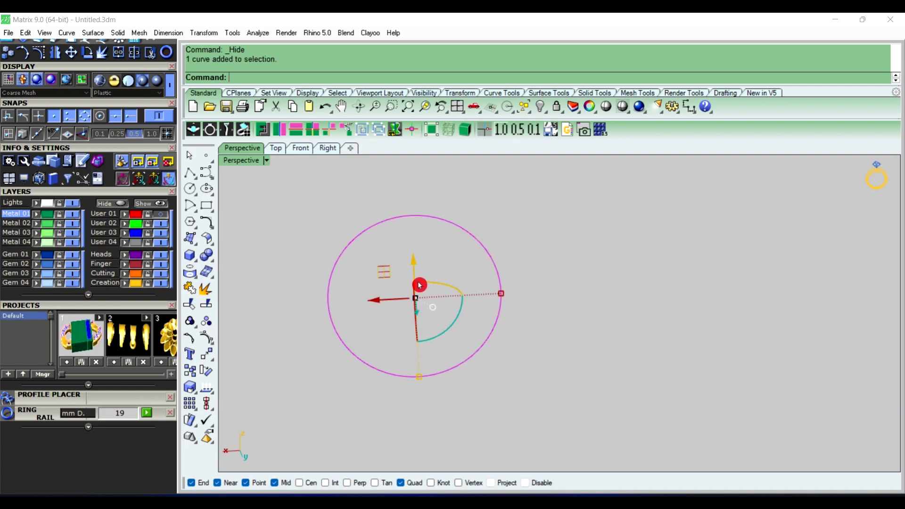
key(F6)
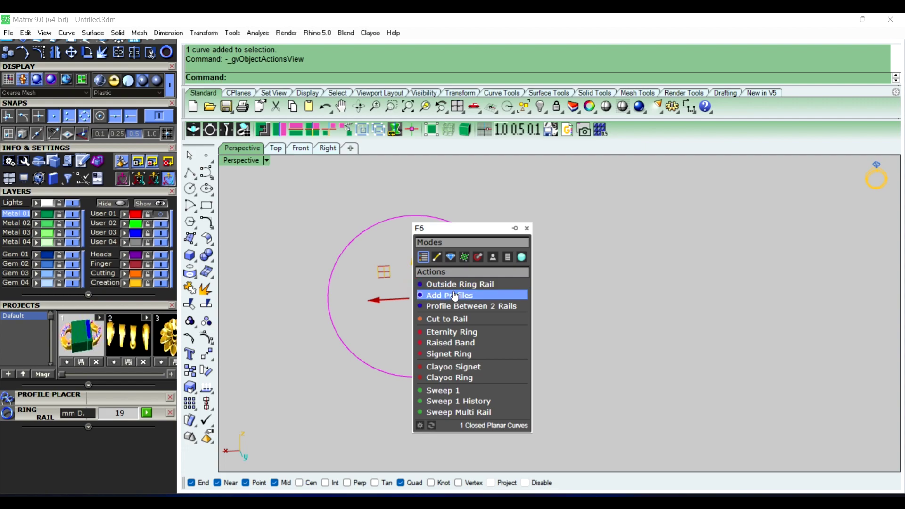
Step: Start Add Profiles on the rail, reset it, and open the shank profile library
click(424, 295)
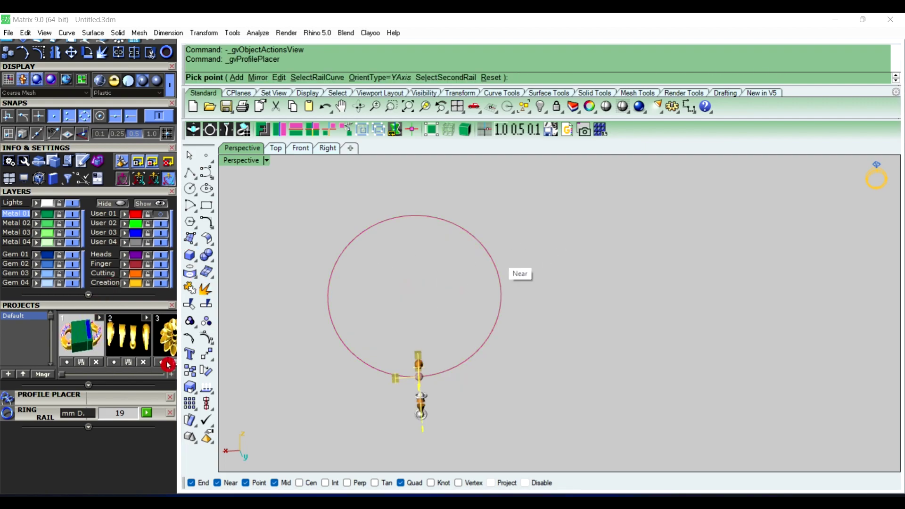
click(52, 328)
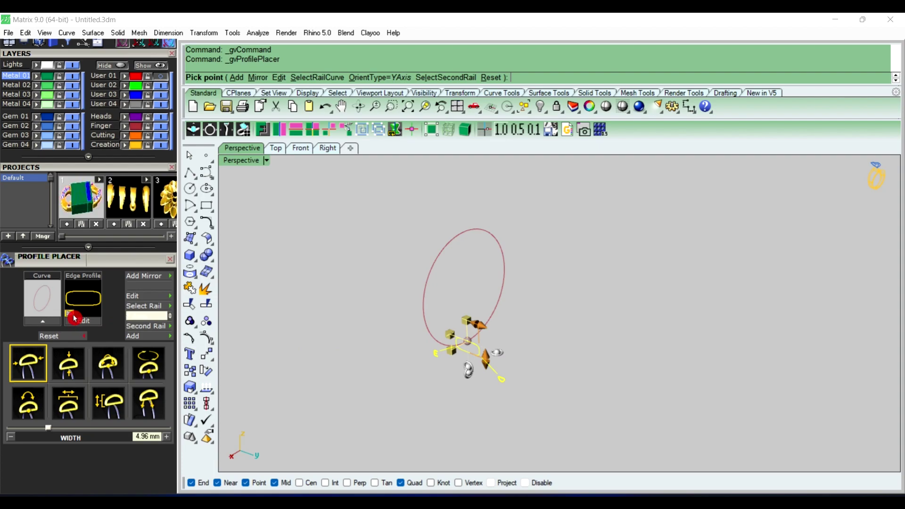
click(69, 313)
Step: Scroll the shank profile library down to the rounded-square profile and select it
scroll(313, 313, down, 5)
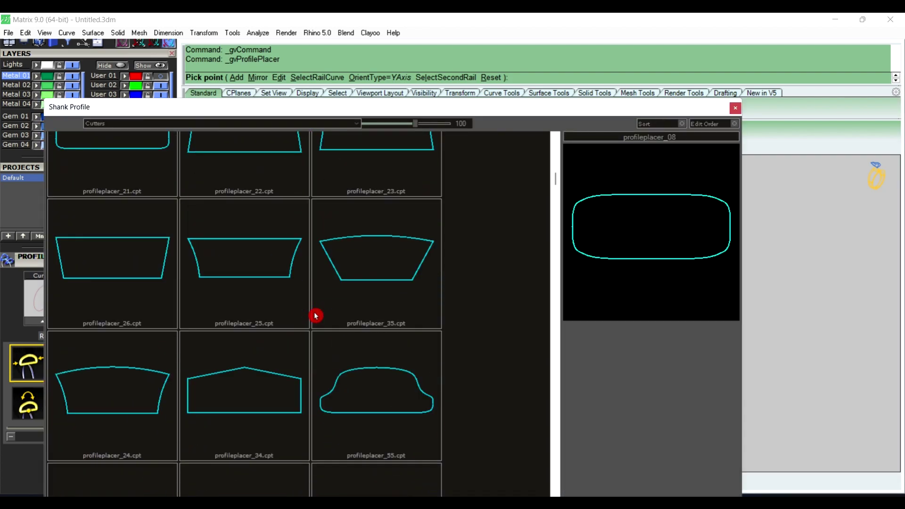
scroll(313, 313, down, 5)
scroll(315, 318, down, 5)
scroll(316, 319, down, 5)
scroll(315, 318, down, 5)
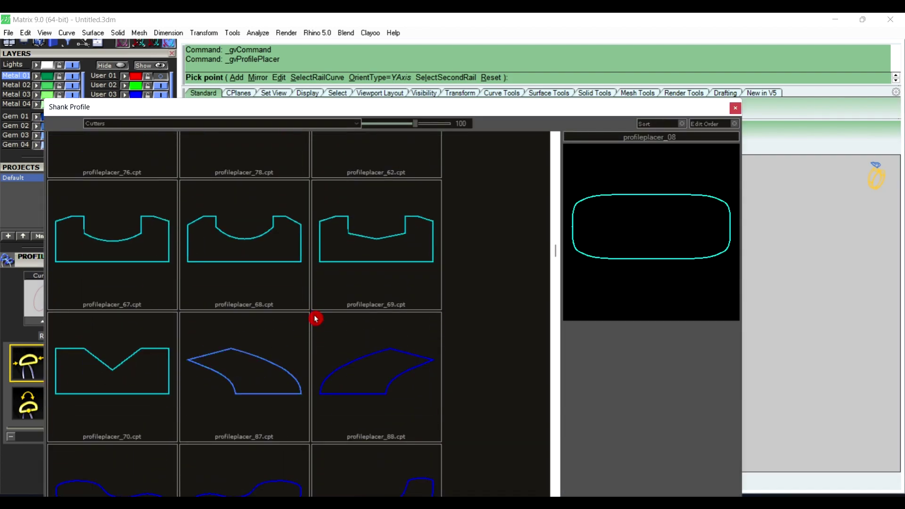
scroll(315, 318, down, 5)
scroll(315, 318, down, 5)
scroll(315, 318, down, 5)
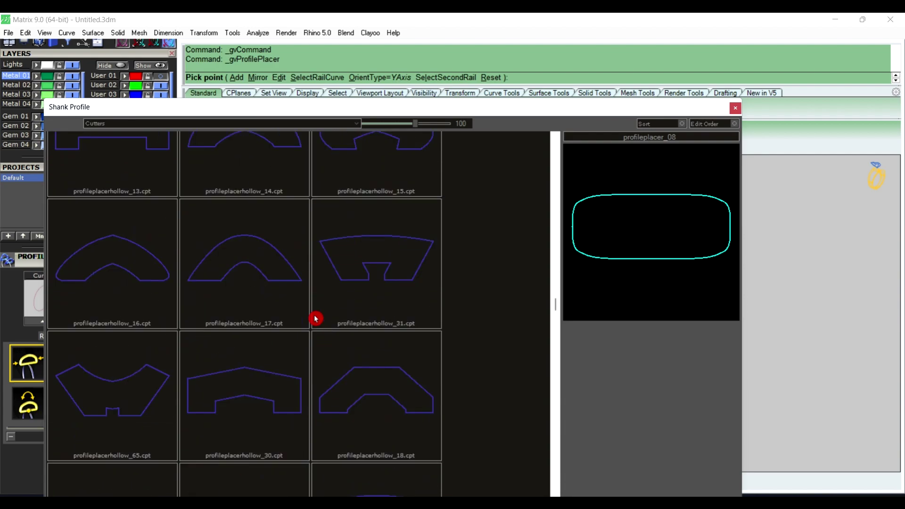
scroll(315, 318, down, 5)
scroll(315, 319, down, 5)
scroll(315, 319, down, 5)
scroll(316, 319, down, 5)
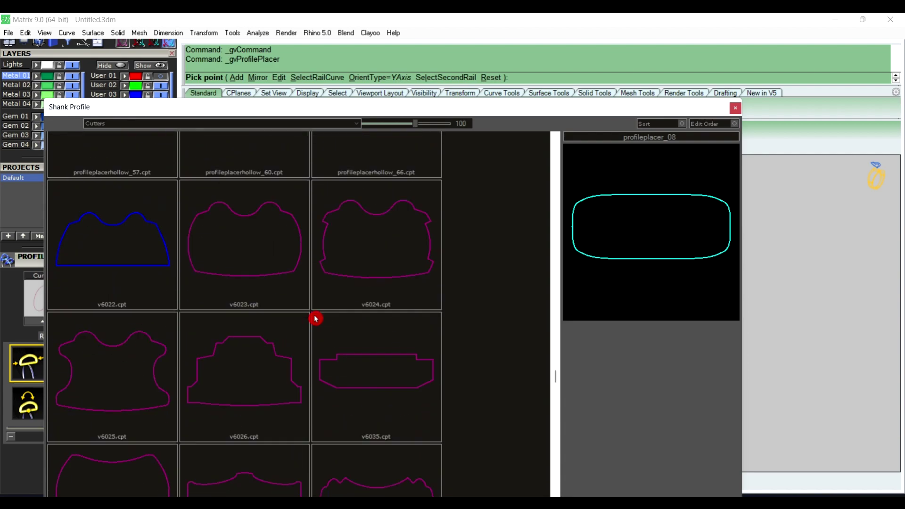
scroll(315, 318, down, 5)
scroll(315, 318, down, 5)
scroll(315, 319, down, 5)
scroll(316, 319, down, 5)
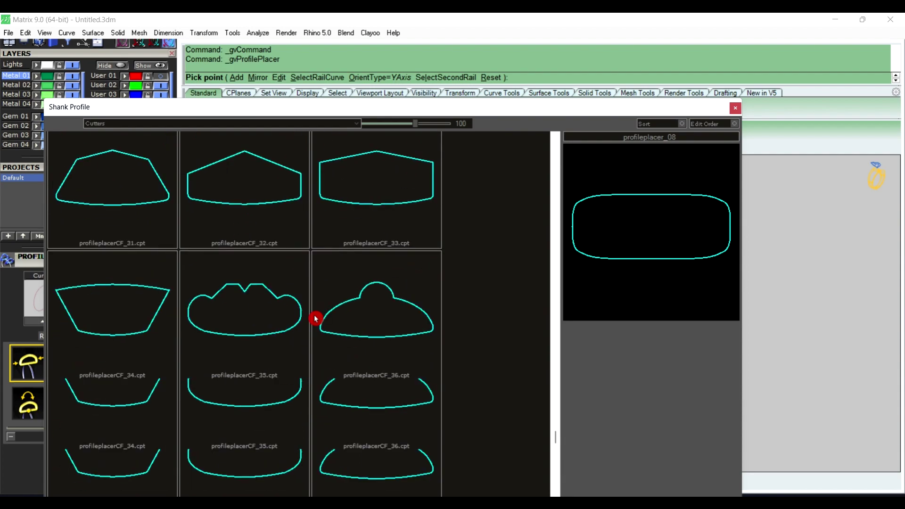
scroll(316, 319, down, 5)
scroll(316, 318, down, 5)
scroll(316, 318, down, 5)
scroll(315, 320, down, 5)
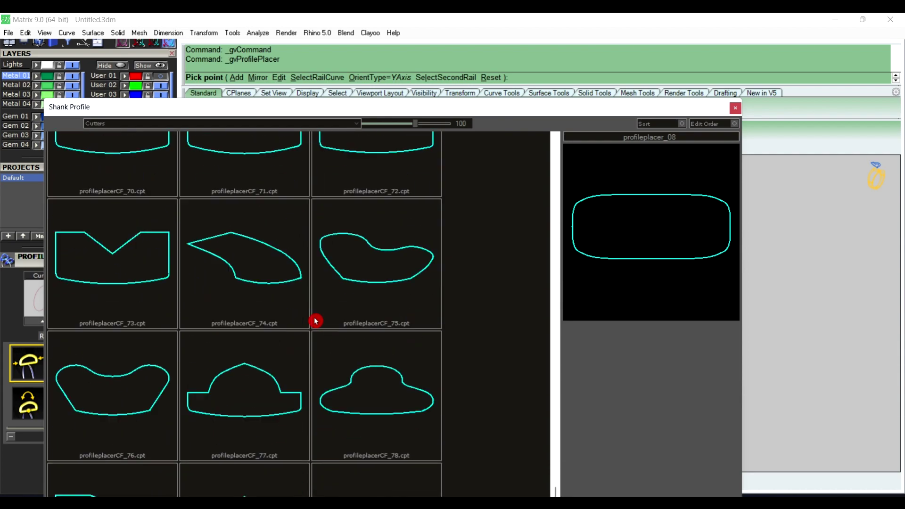
scroll(315, 320, down, 5)
click(398, 488)
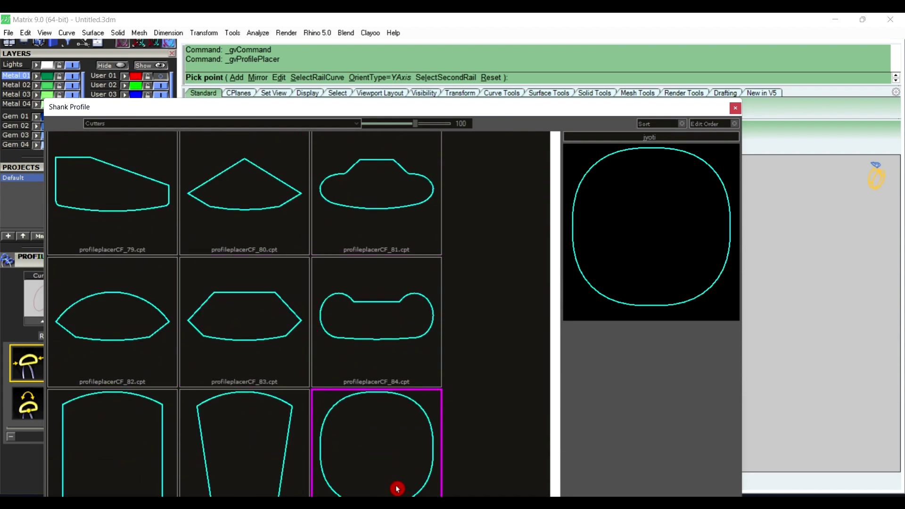
Step: Apply the rounded-square profile to the rail and set its height to 1.5 mm
double_click(398, 488)
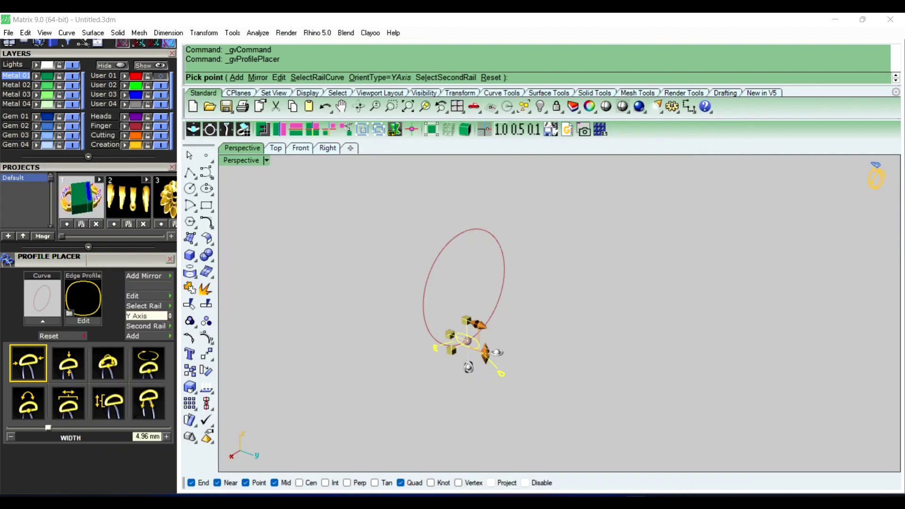
scroll(455, 369, up, 2)
scroll(456, 358, up, 2)
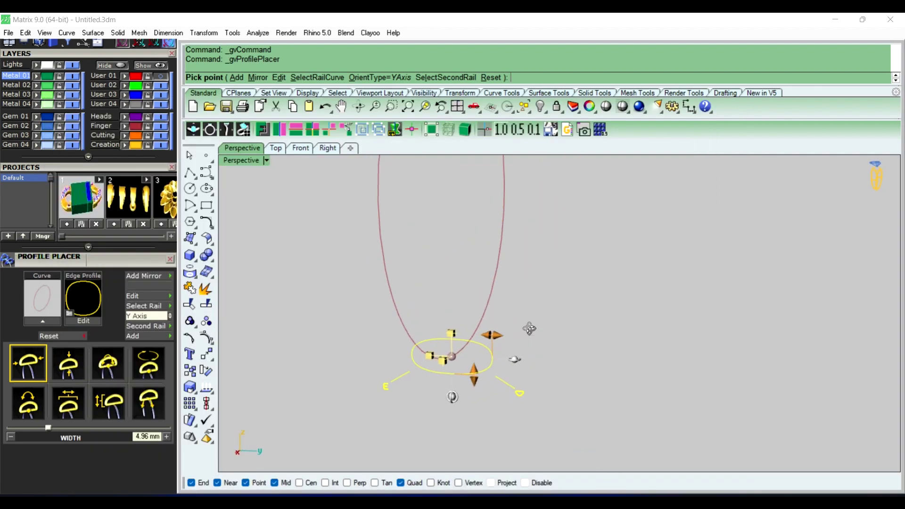
scroll(460, 365, up, 1)
scroll(478, 362, up, 1)
scroll(479, 362, up, 1)
click(82, 350)
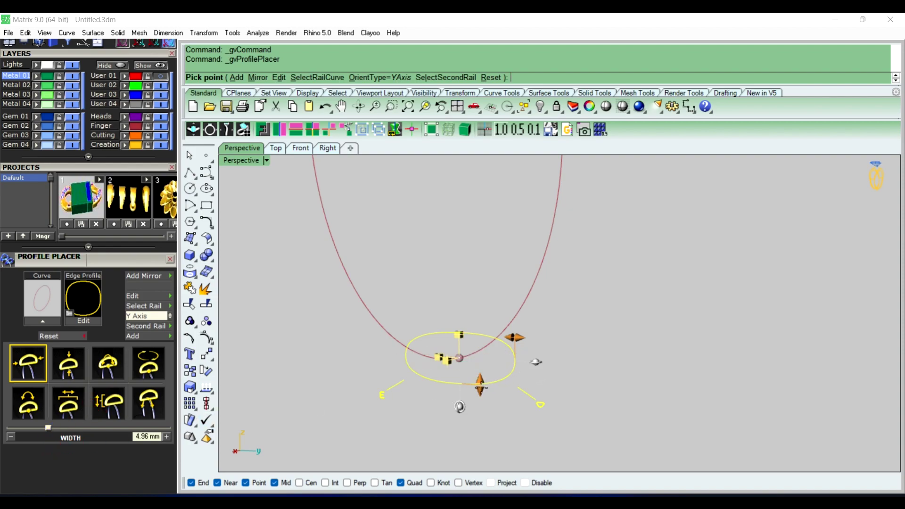
drag(480, 387, 479, 375)
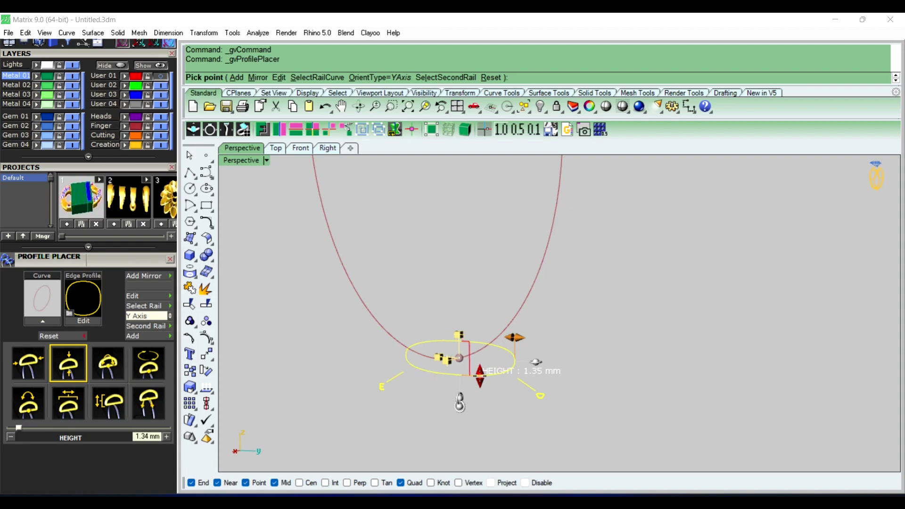
drag(480, 375, 479, 376)
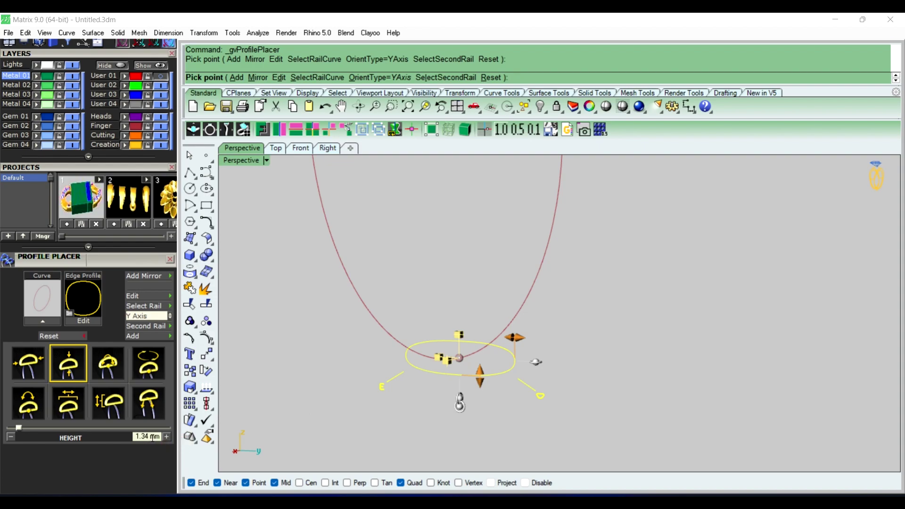
drag(152, 438, 109, 442)
text(1.5)
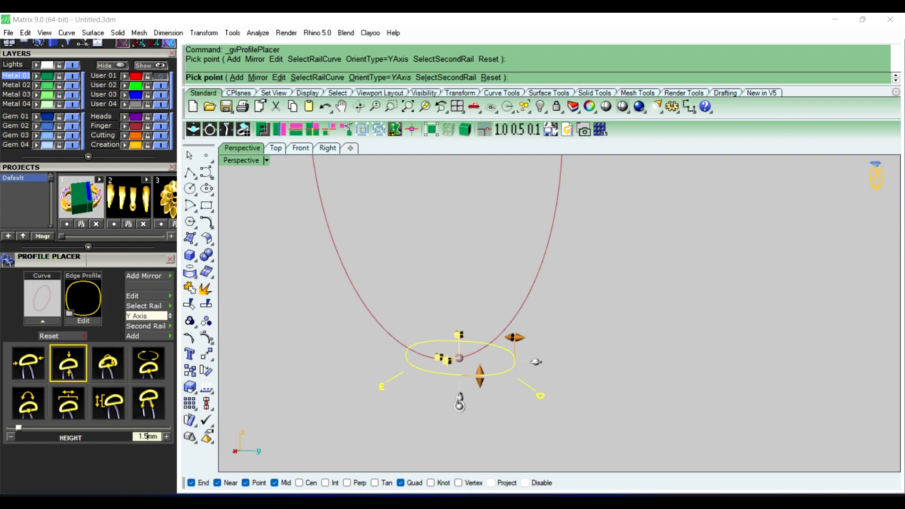
click(109, 442)
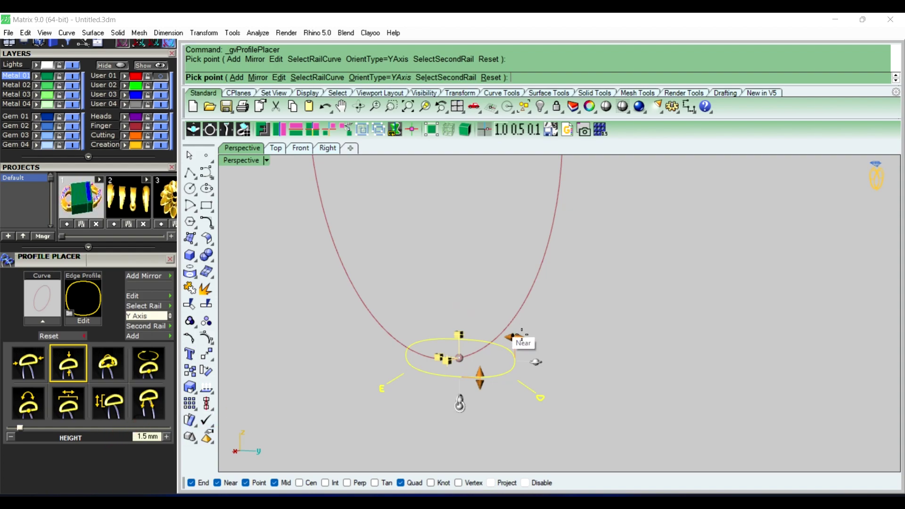
Step: Set the profile width to 3 mm and finish placing it at the rail's bottom
drag(517, 336, 509, 336)
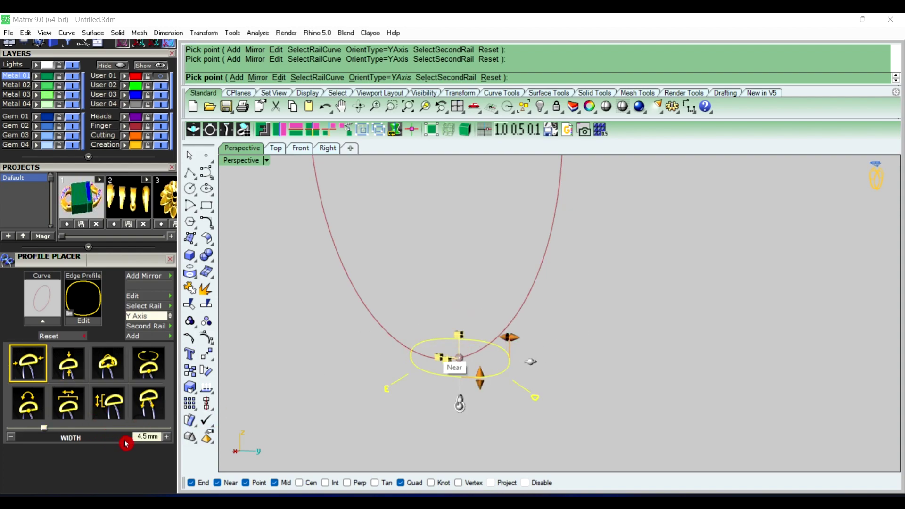
drag(157, 438, 135, 436)
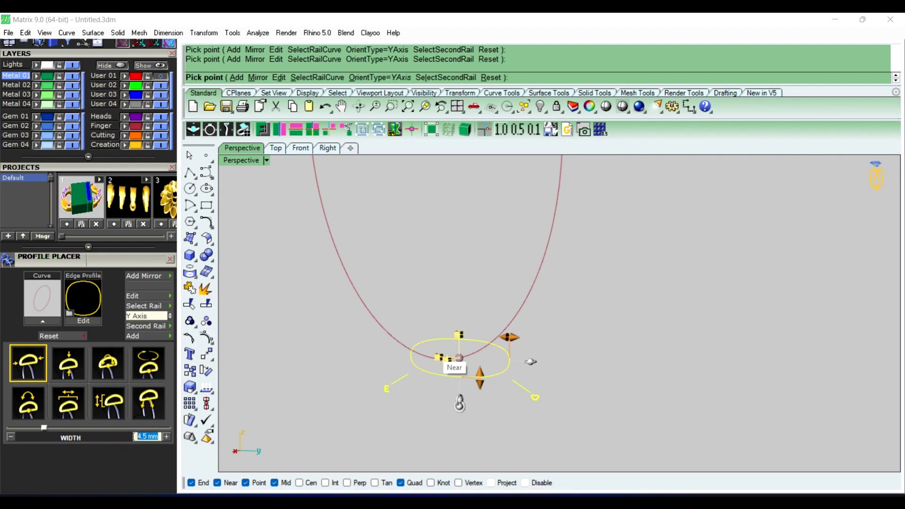
text(3)
key(Return)
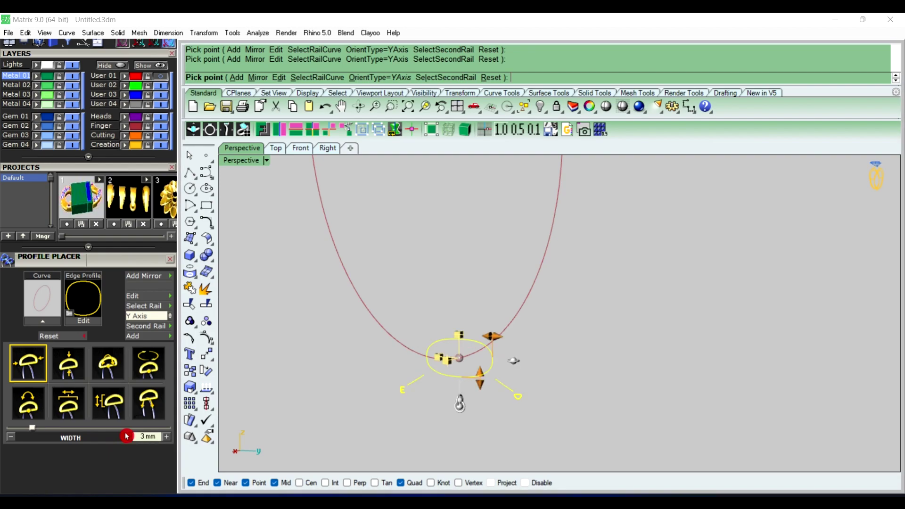
drag(480, 377, 475, 377)
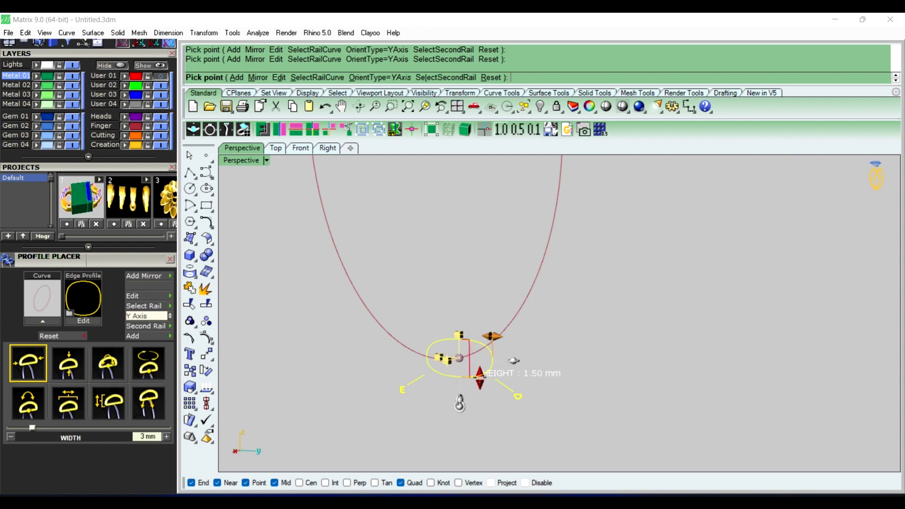
mouse_move(475, 377)
mouse_down()
mouse_move(502, 358)
mouse_move(493, 336)
mouse_up()
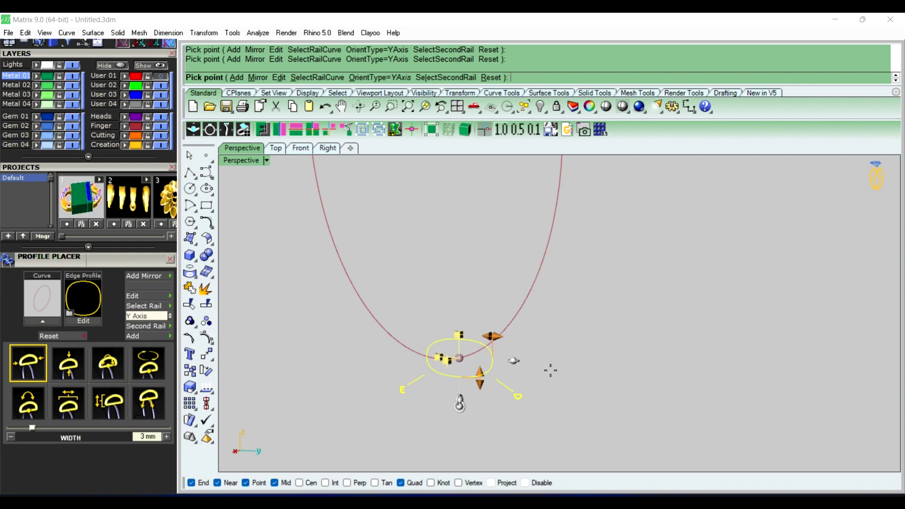
right_click(550, 373)
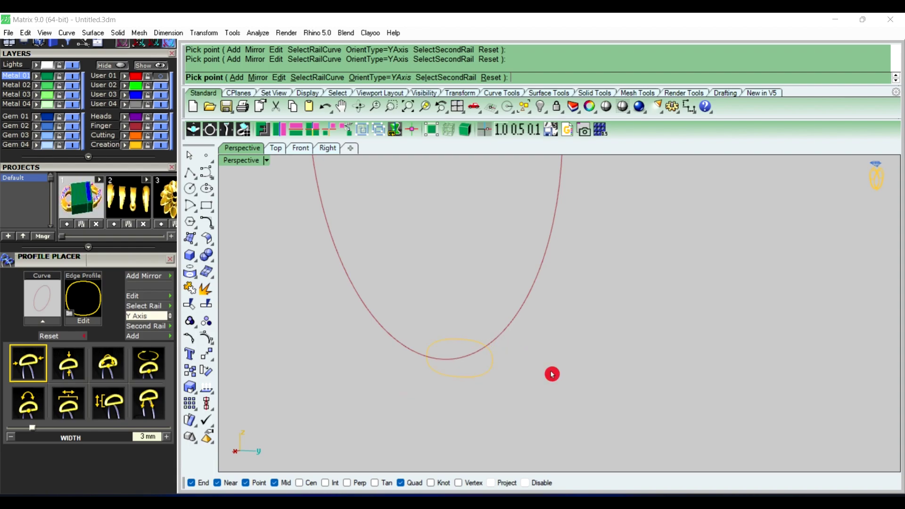
click(487, 373)
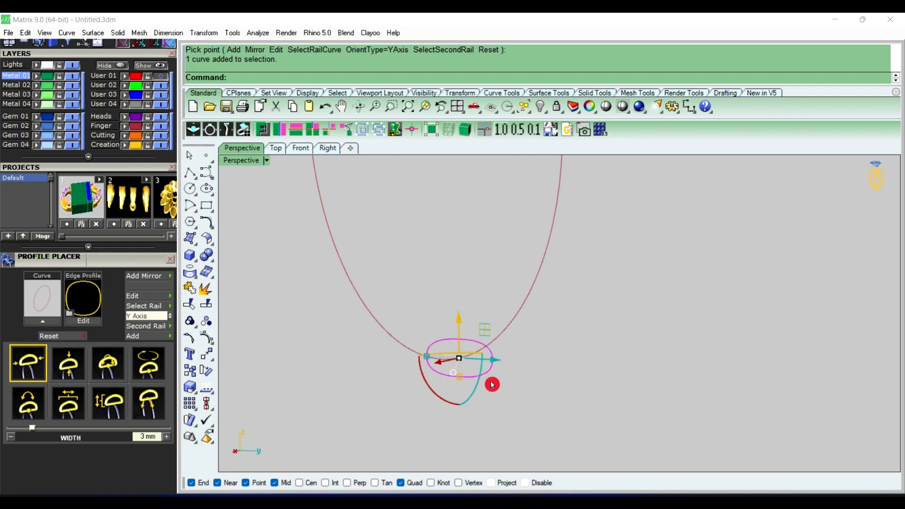
Step: Add a second profile at 50% along the rail, at its top
right_click(492, 384)
click(493, 378)
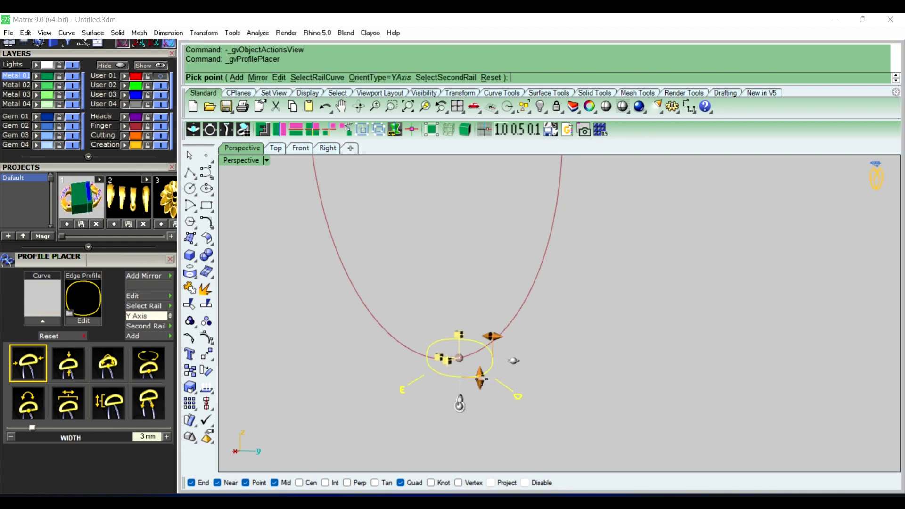
click(145, 337)
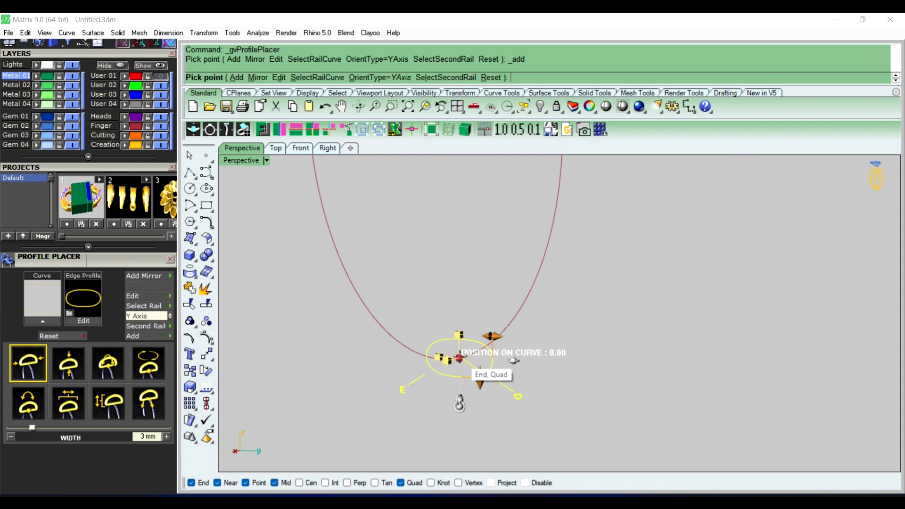
mouse_move(460, 399)
mouse_down()
mouse_move(381, 346)
mouse_move(389, 344)
mouse_up()
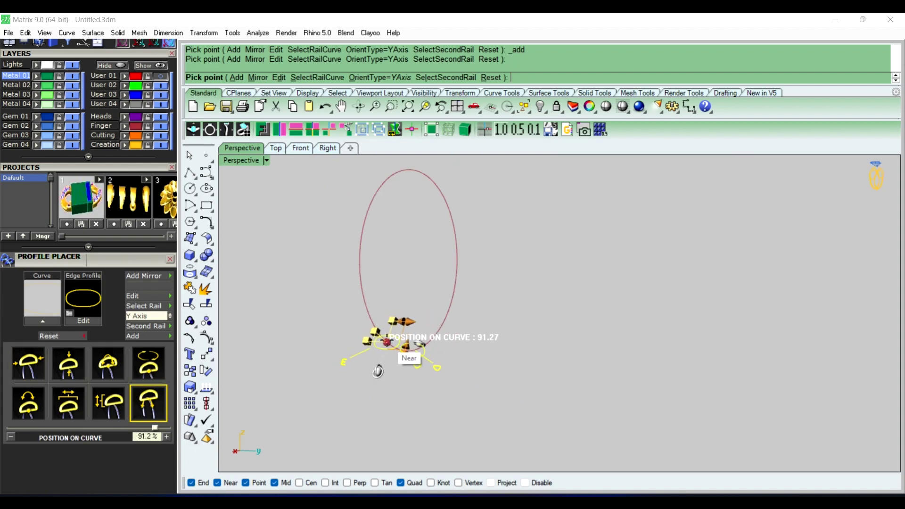
drag(387, 341, 390, 176)
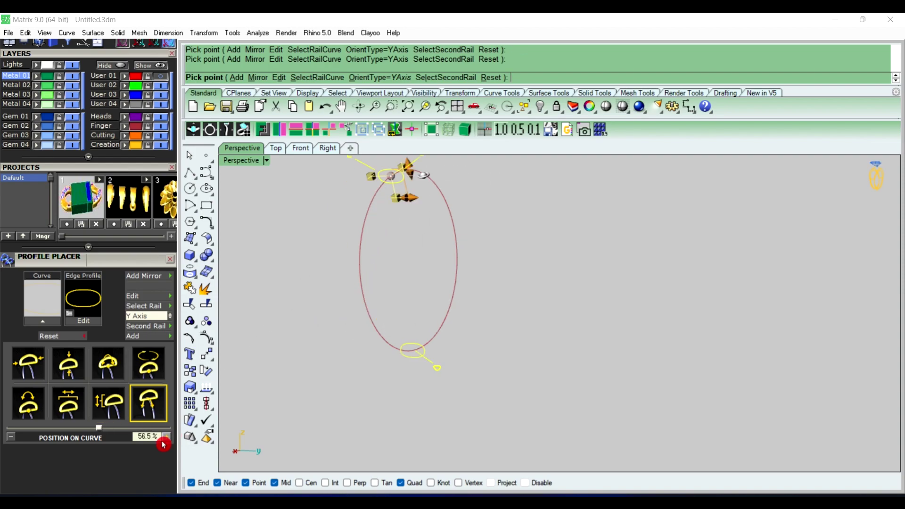
click(105, 429)
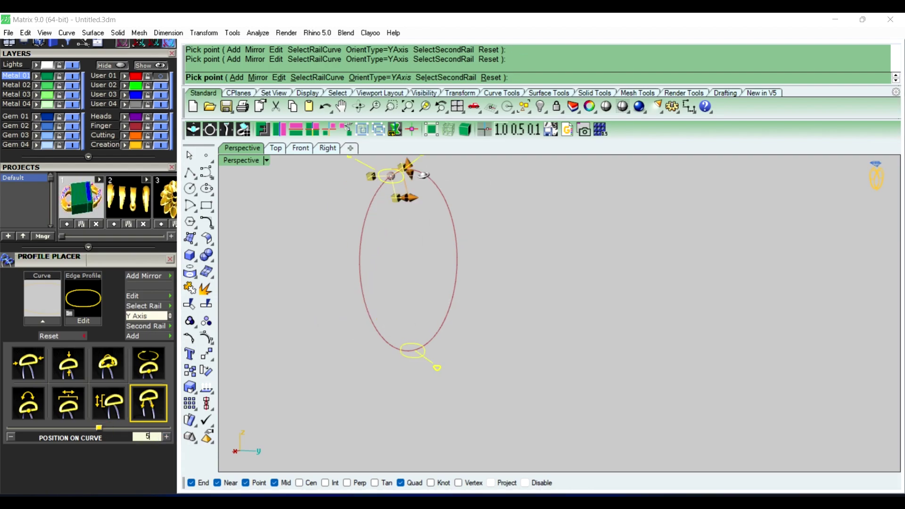
text(0)
key(Return)
right_drag(485, 307, 457, 329)
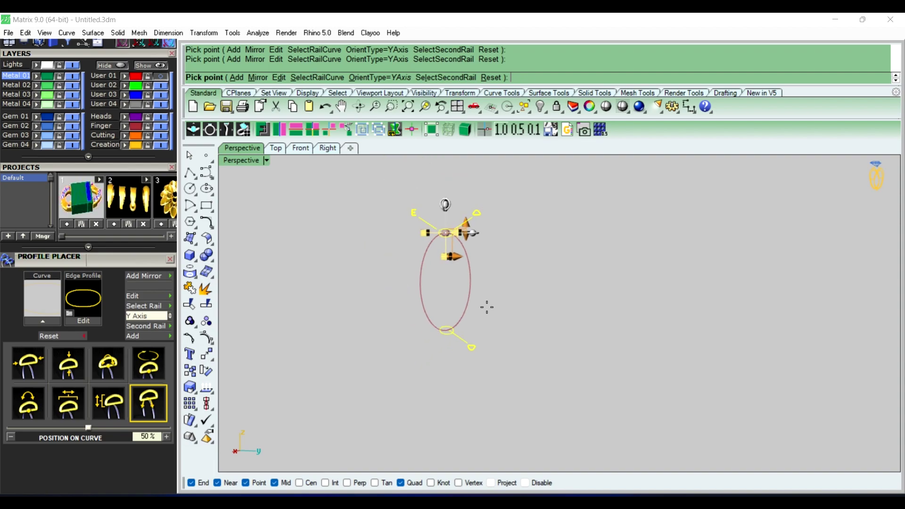
scroll(505, 246, up, 5)
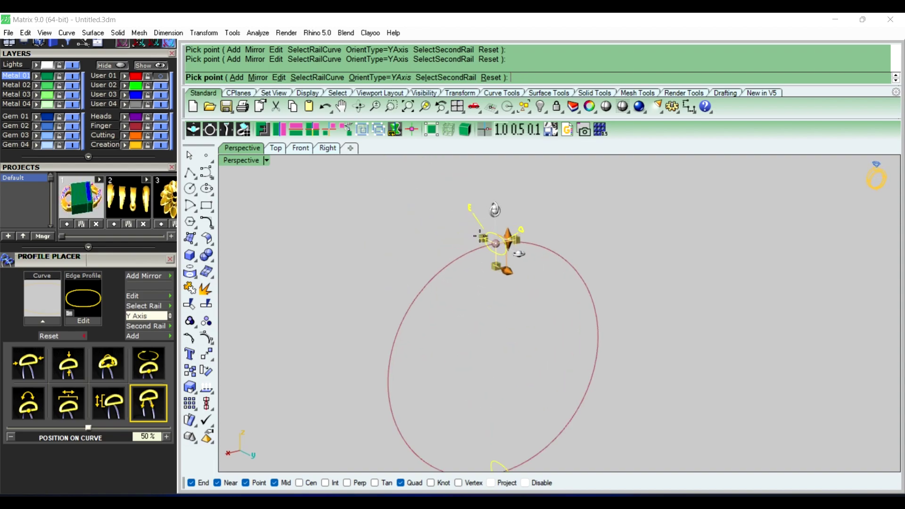
click(506, 248)
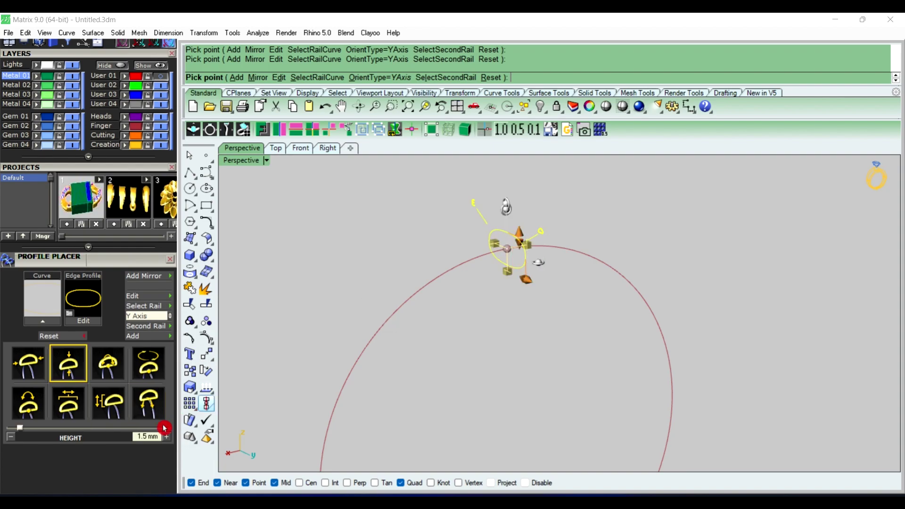
Step: Set the new profile's height to 2 mm and finish placement
drag(149, 436, 128, 436)
text(2)
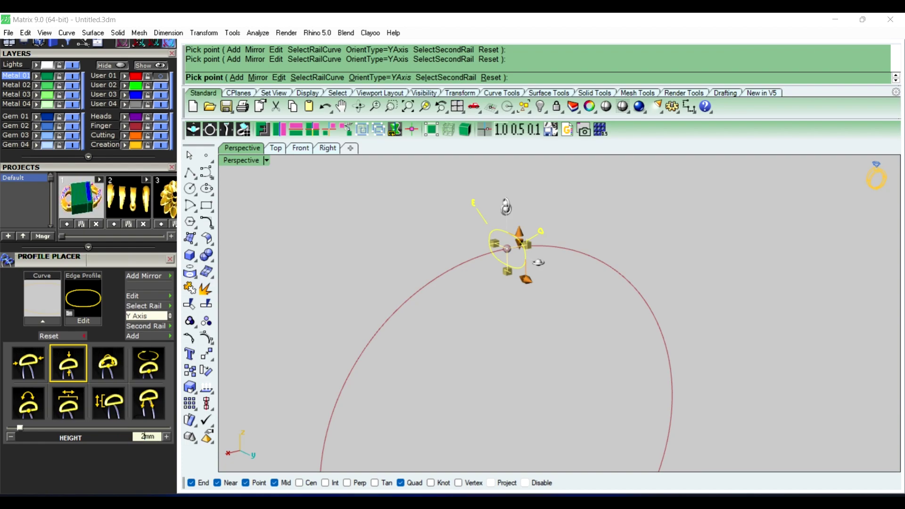
key(Return)
click(489, 332)
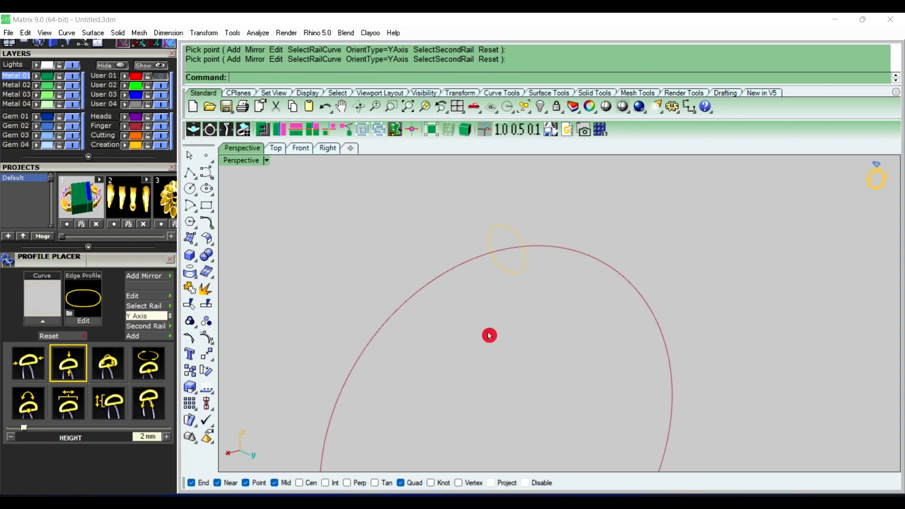
Step: Switch to the Front view and inspect the ring circle
scroll(484, 386, up, 5)
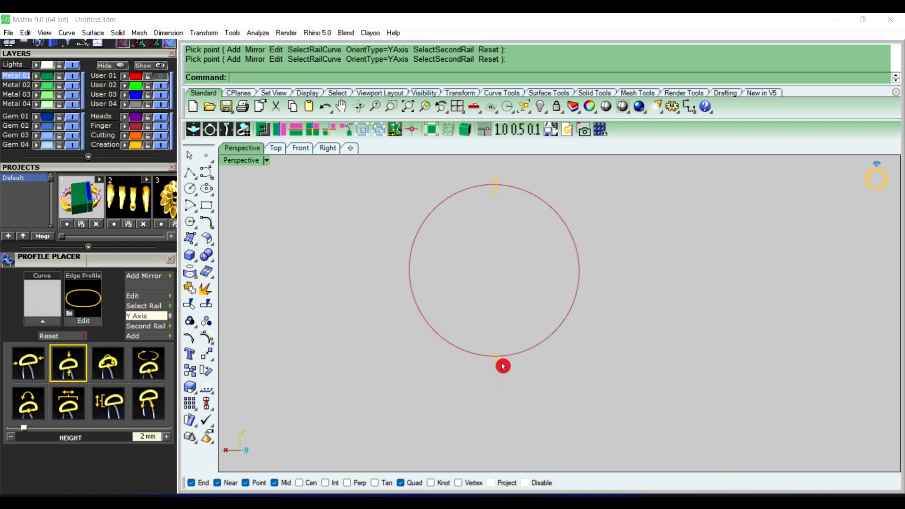
mouse_move(511, 308)
right_down()
mouse_move(486, 350)
mouse_move(420, 354)
right_up()
click(301, 148)
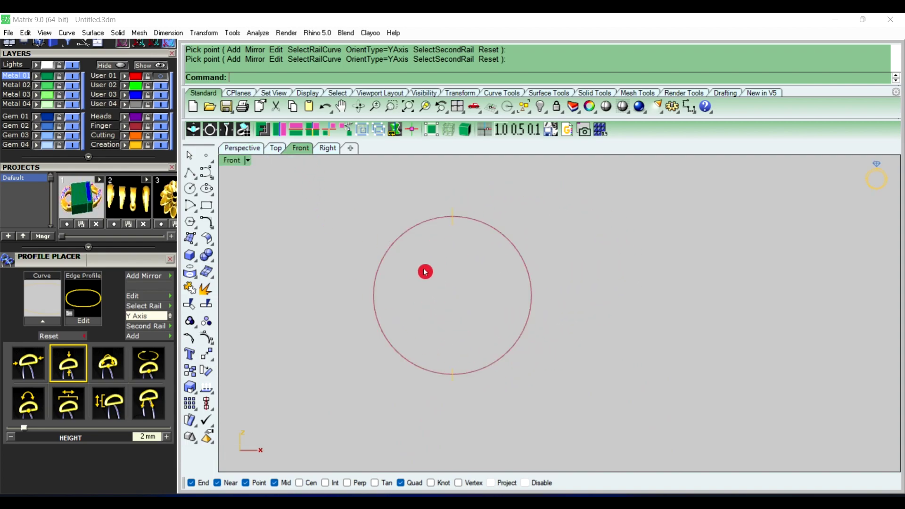
click(428, 223)
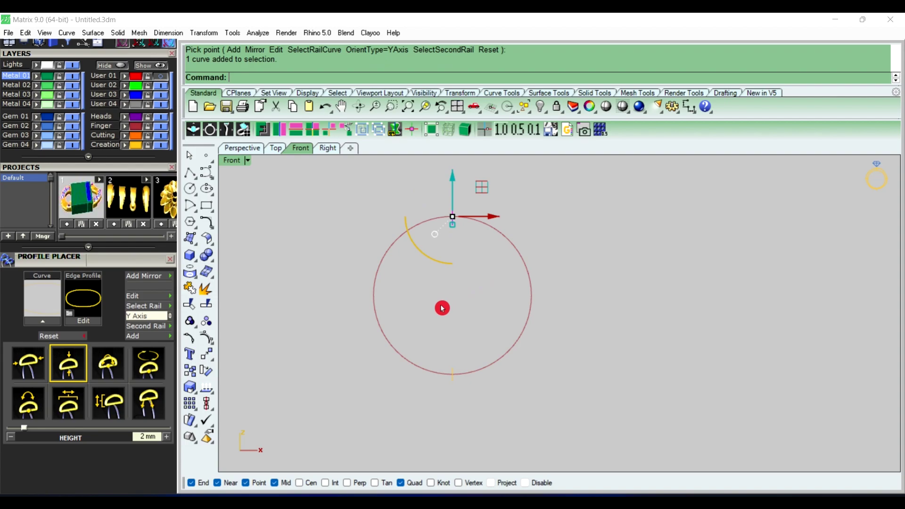
click(431, 337)
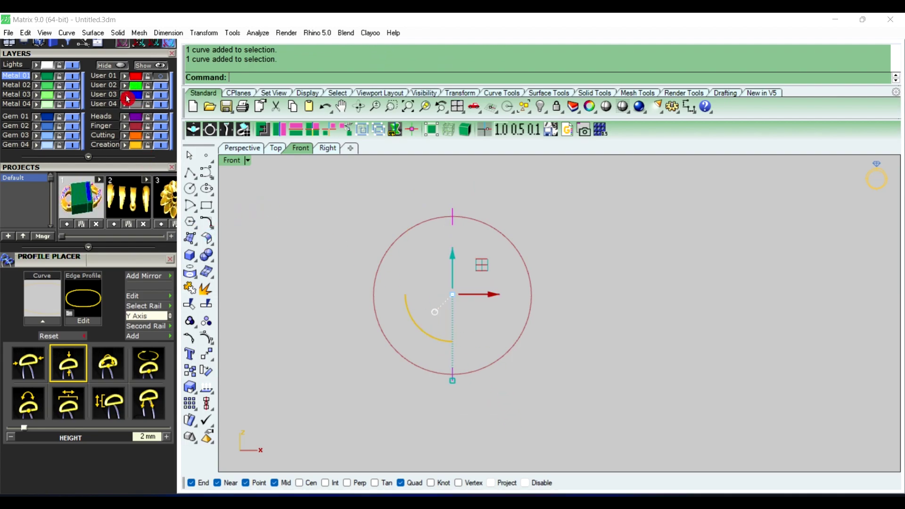
key(Escape)
right_drag(452, 203, 456, 231)
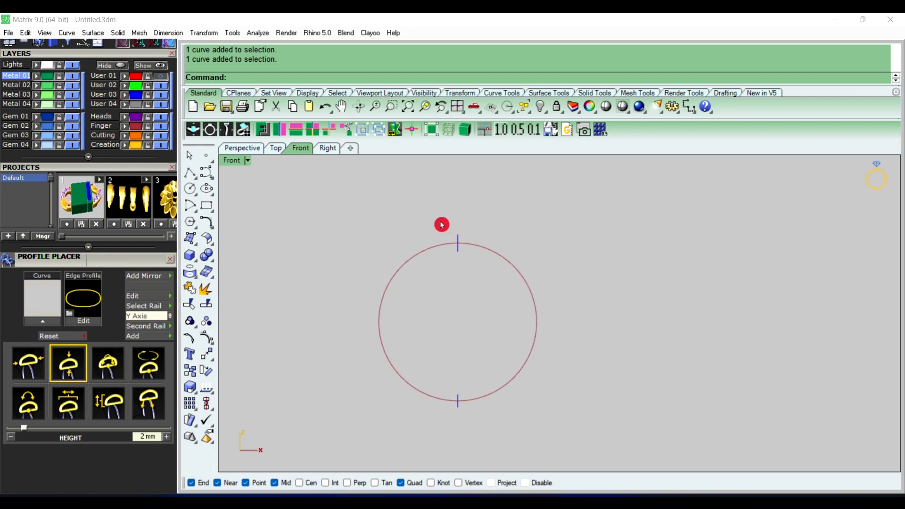
Step: Move the upper profile onto the circle's top quadrant point
click(448, 243)
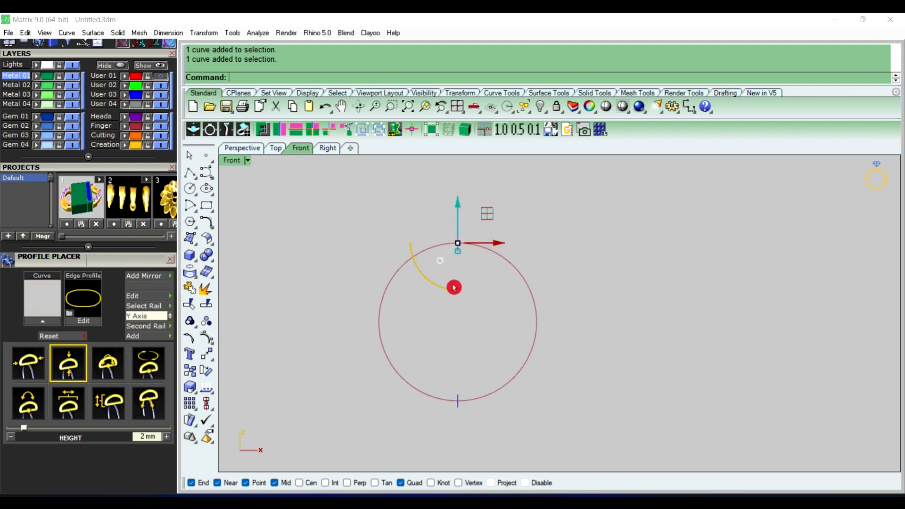
click(206, 361)
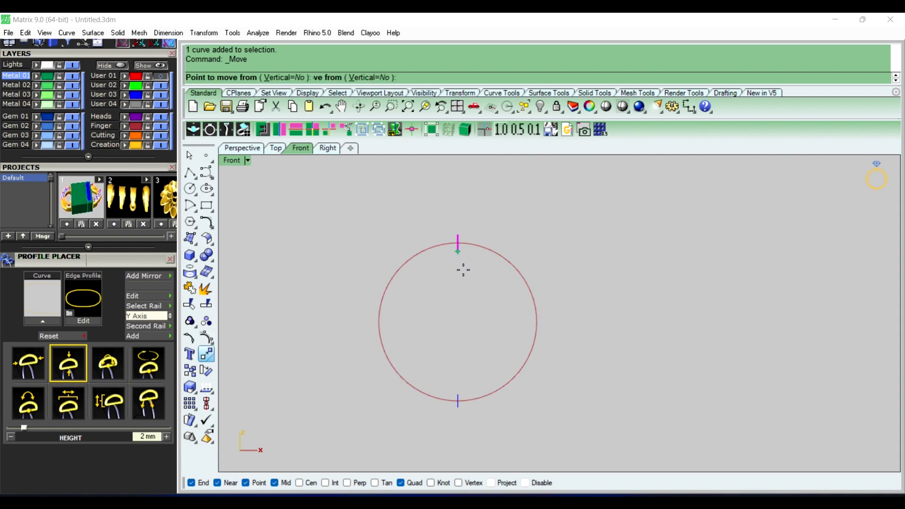
mouse_move(462, 268)
right_down()
mouse_move(473, 304)
mouse_move(474, 285)
right_up()
scroll(475, 282, up, 7)
scroll(474, 282, up, 3)
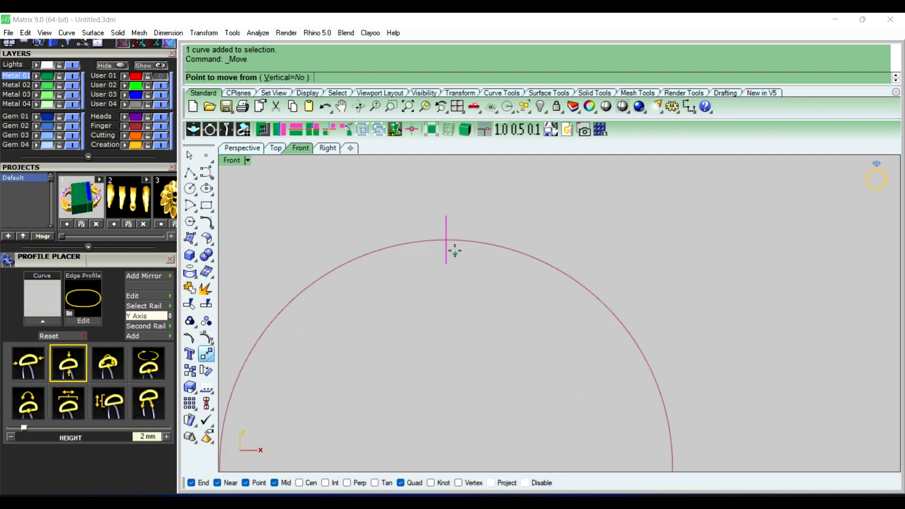
click(446, 263)
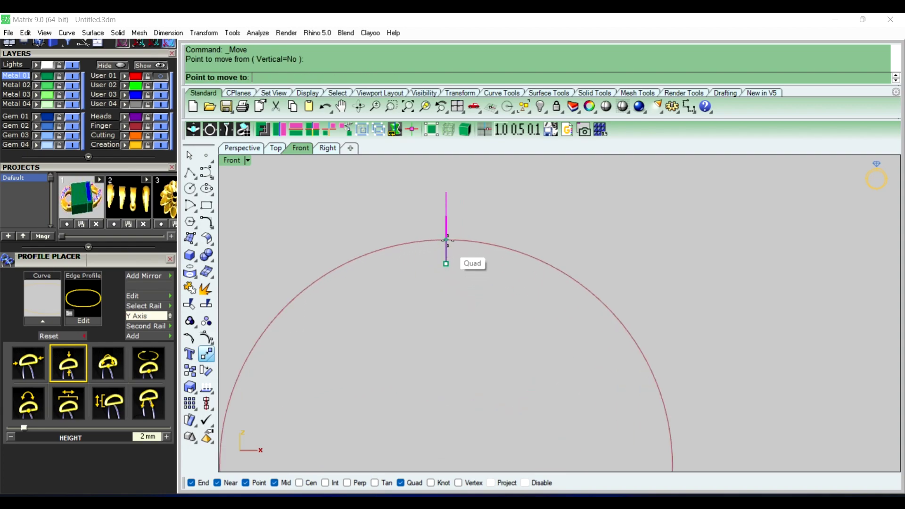
click(447, 239)
Step: Move the lower profile onto the circle's bottom quadrant point
scroll(461, 270, down, 3)
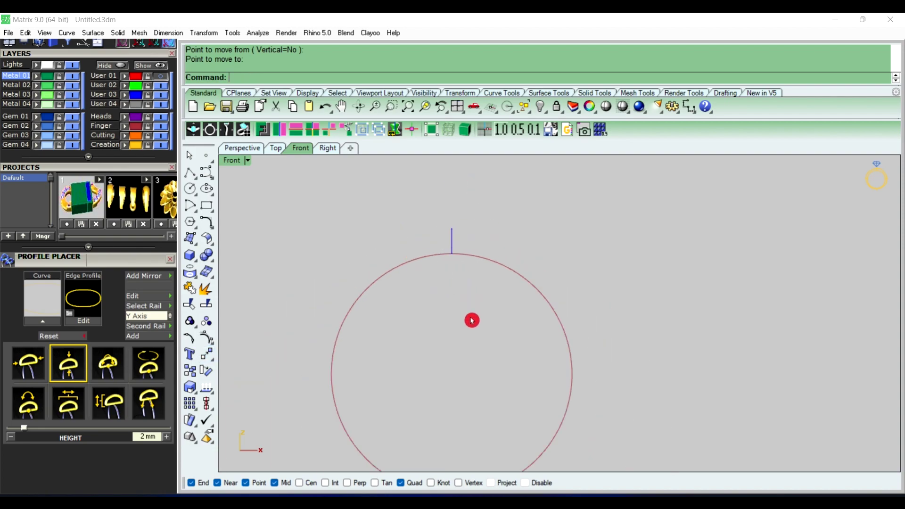
right_drag(471, 319, 470, 228)
drag(439, 292, 480, 371)
right_click(480, 371)
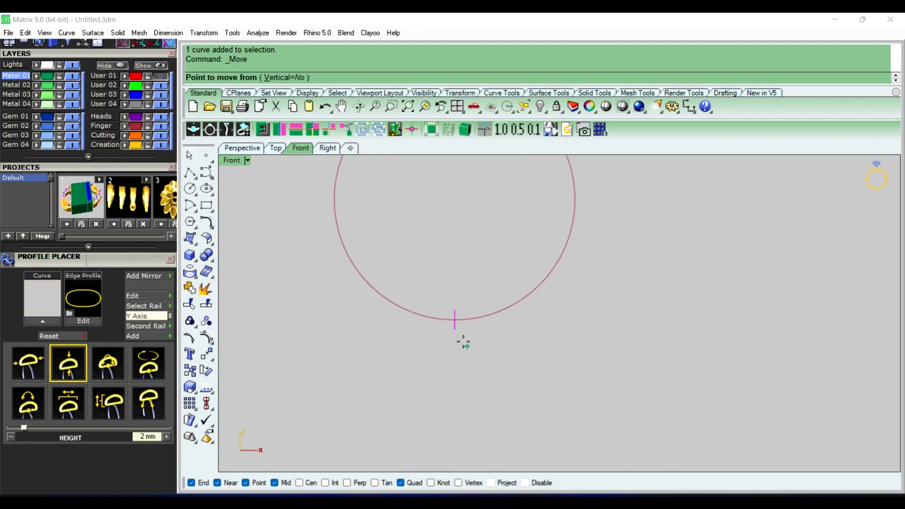
scroll(462, 338, up, 5)
scroll(463, 338, up, 5)
click(439, 254)
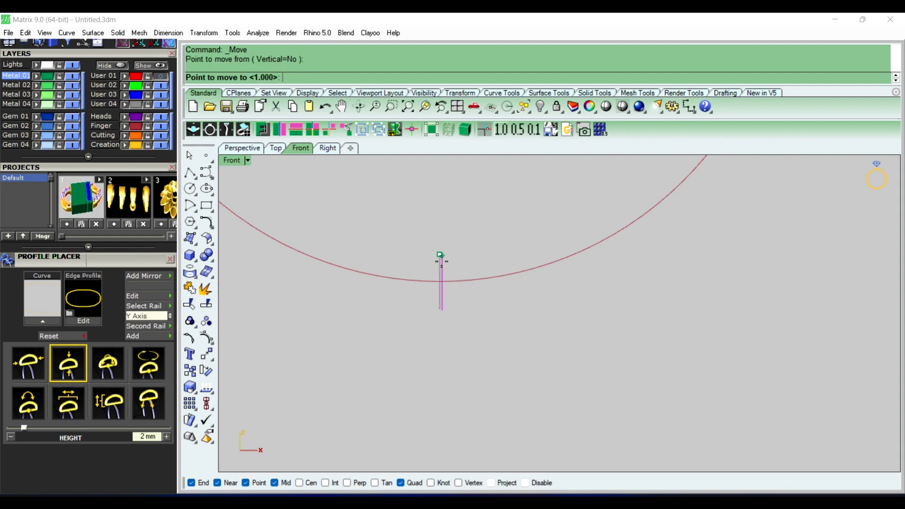
click(440, 282)
Step: Sweep the top and bottom ovals along the circle rail into a half band
key(ctrl+F4)
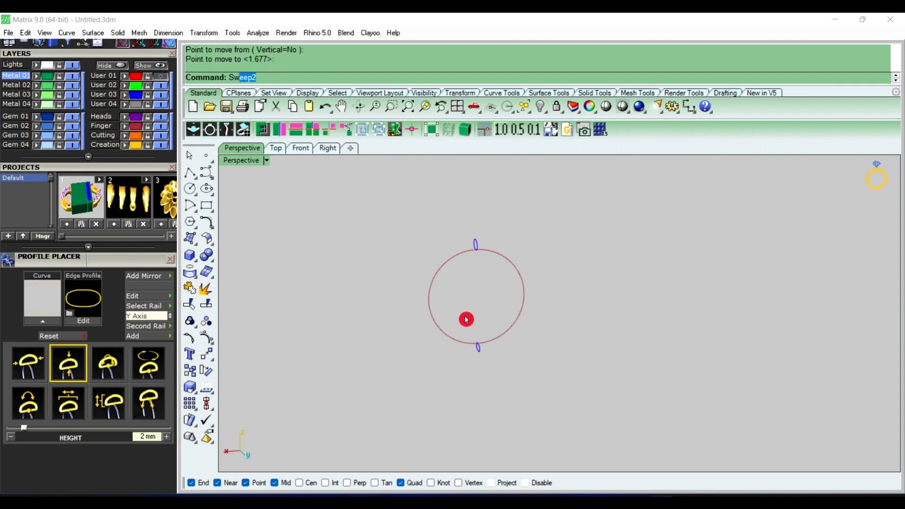
text(Sw)
click(265, 104)
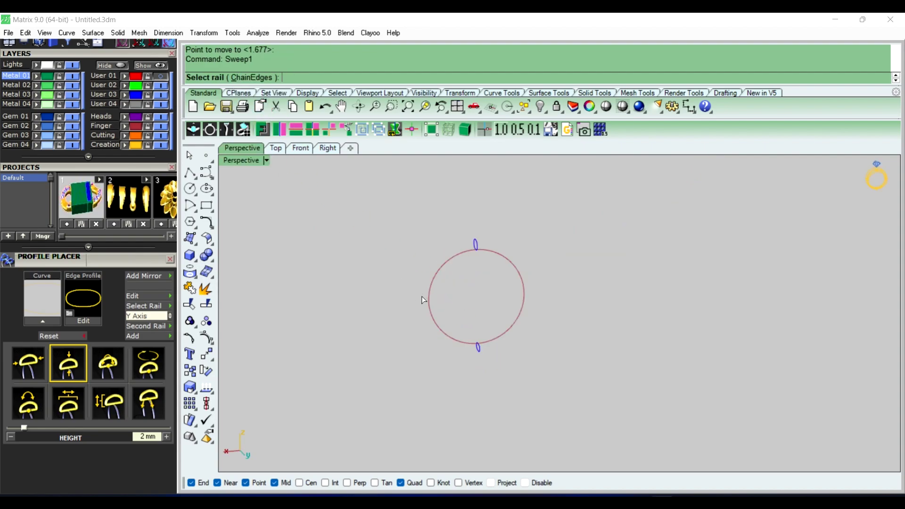
click(430, 306)
click(476, 244)
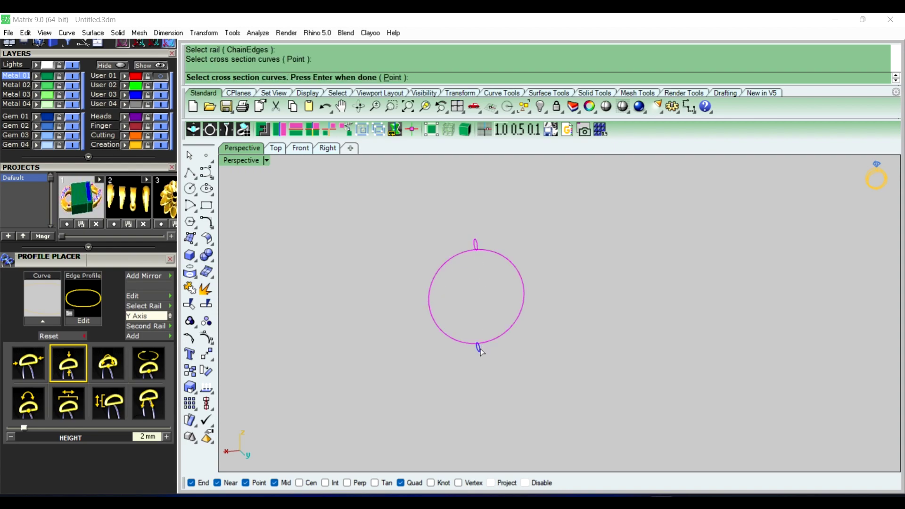
click(479, 348)
key(Return)
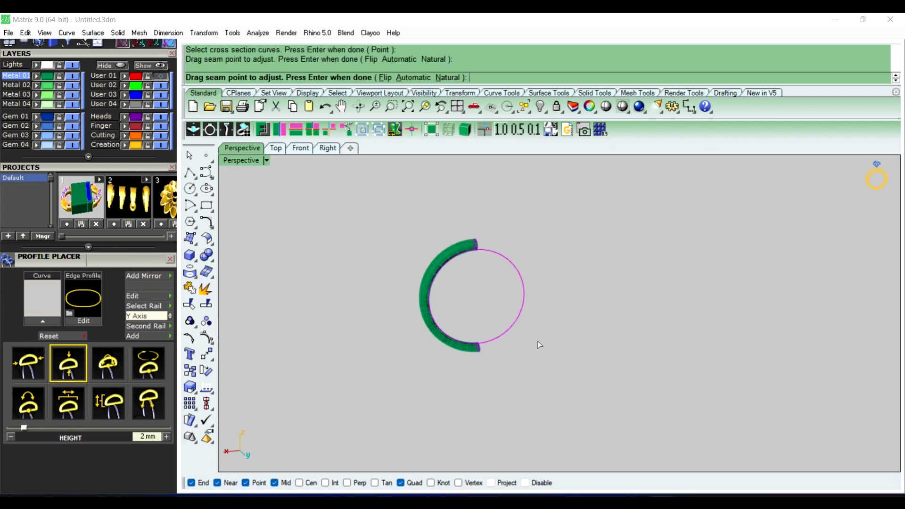
key(Return)
click(487, 354)
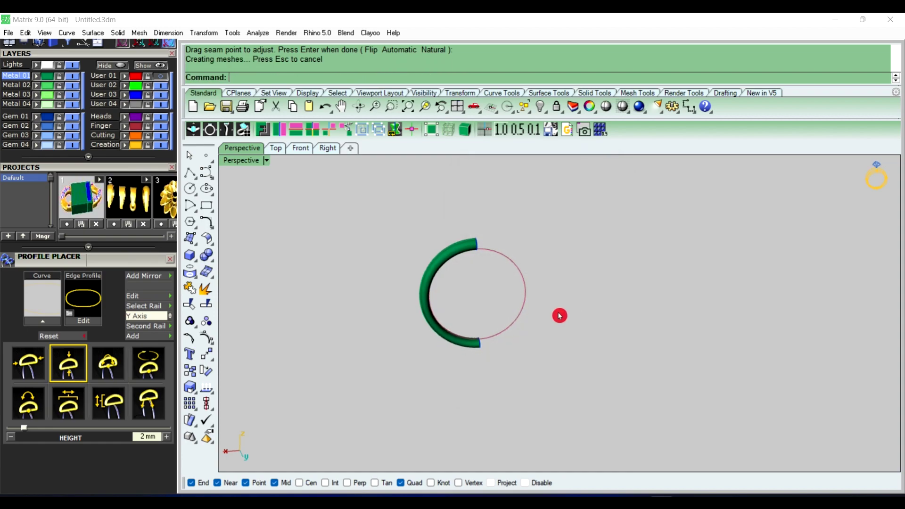
Step: Mirror the half-band surface into a full round ring
scroll(455, 239, up, 1)
scroll(451, 233, up, 2)
click(458, 238)
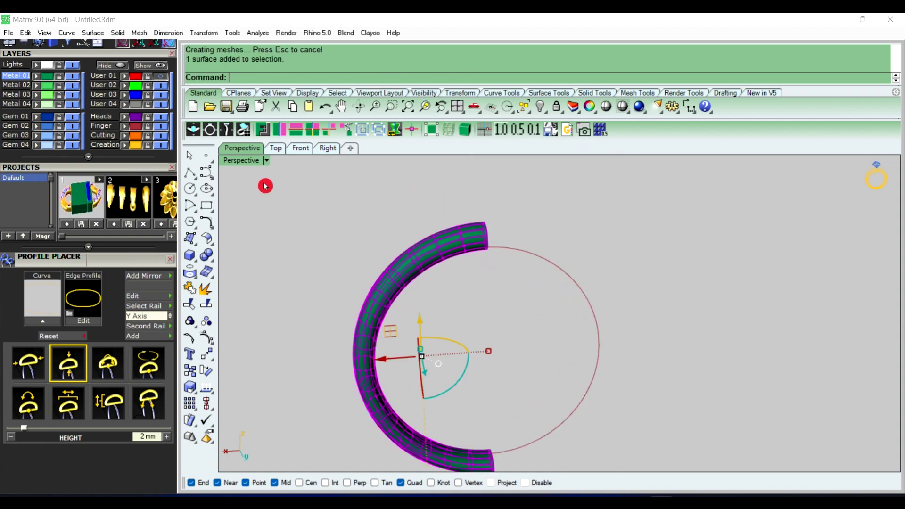
click(280, 128)
mouse_move(543, 319)
right_down()
mouse_move(542, 365)
mouse_move(545, 281)
right_up()
drag(409, 210, 644, 433)
Step: Join the shank pieces into one closed band and delete the seam curve
key(Return)
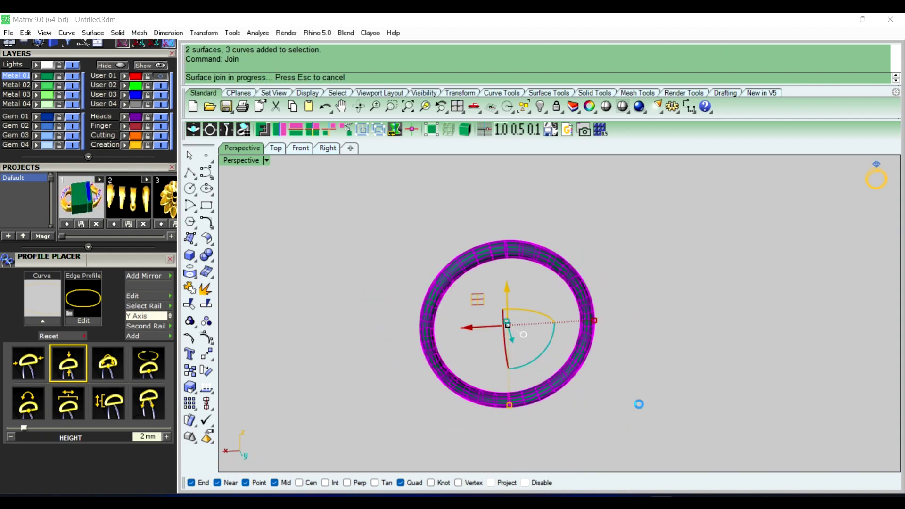
click(511, 244)
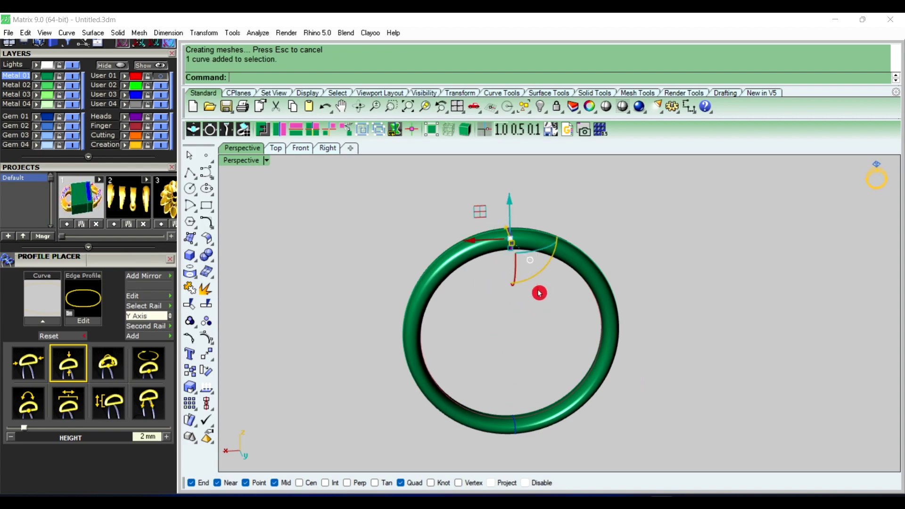
key(Delete)
drag(501, 359, 548, 424)
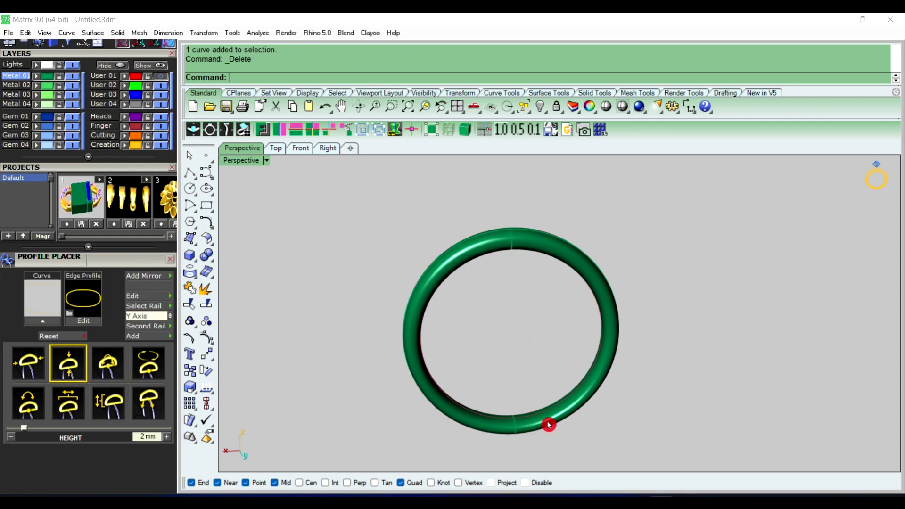
mouse_move(503, 333)
right_down()
mouse_move(514, 344)
mouse_move(453, 232)
right_up()
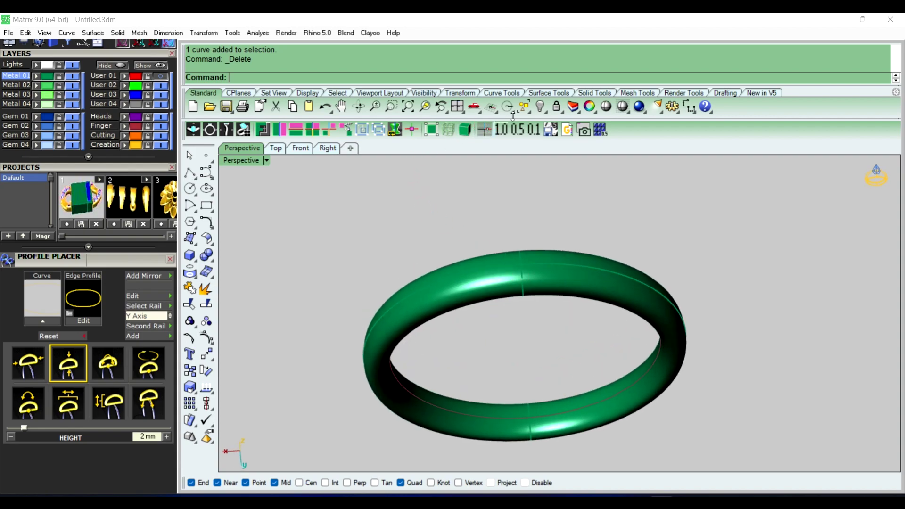
Step: Show all hidden flower head objects and group them together
click(543, 112)
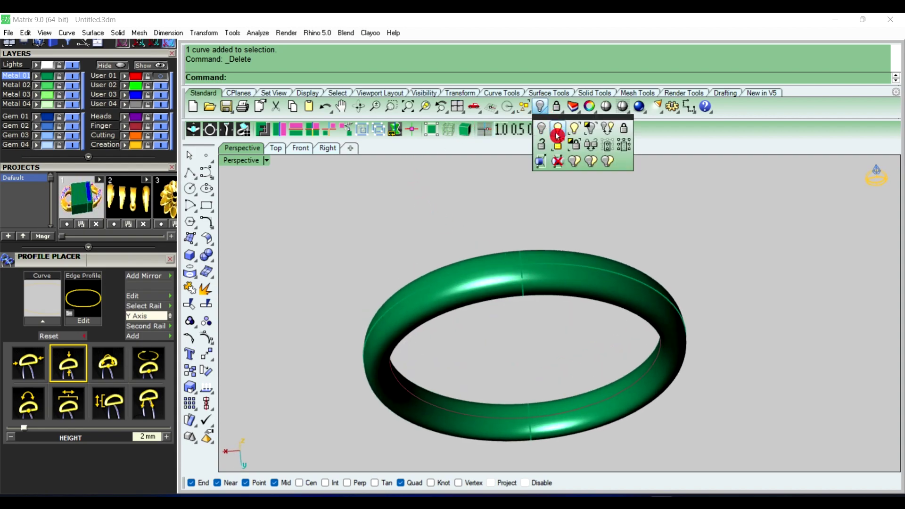
click(557, 137)
scroll(540, 257, down, 3)
scroll(545, 256, down, 2)
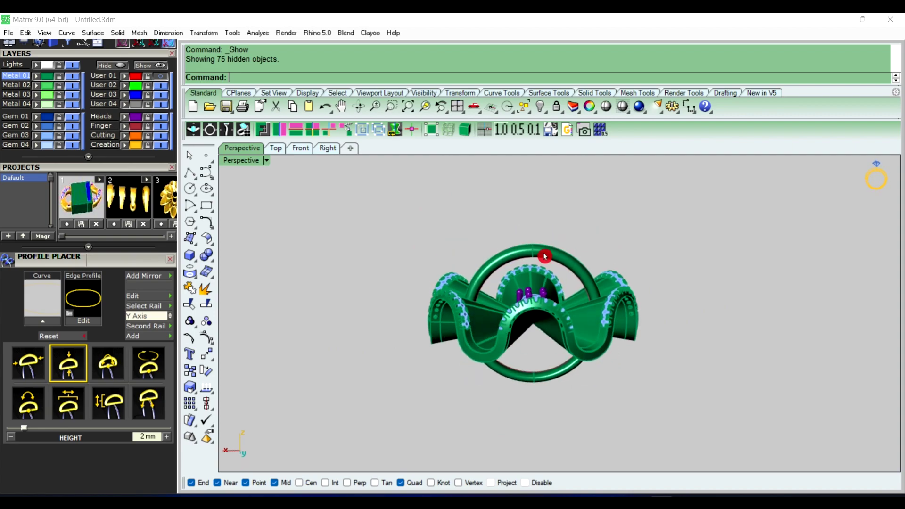
drag(383, 208, 665, 377)
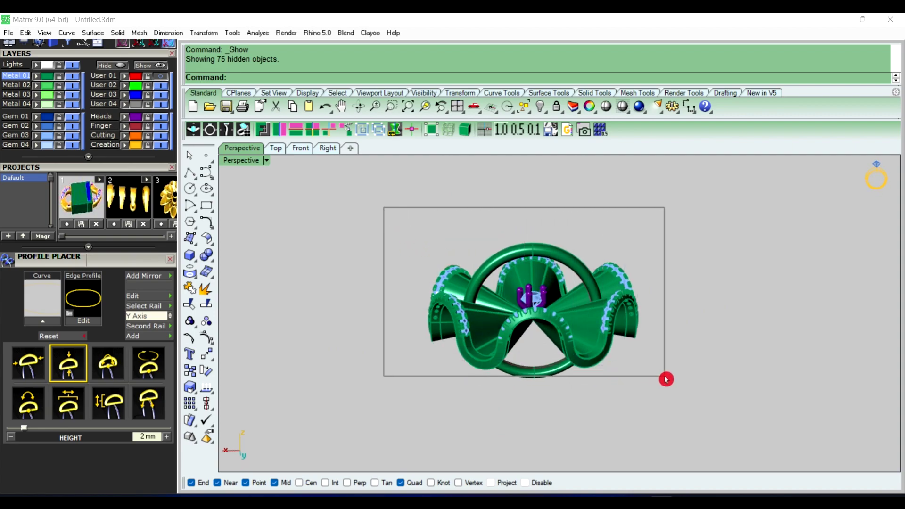
click(190, 322)
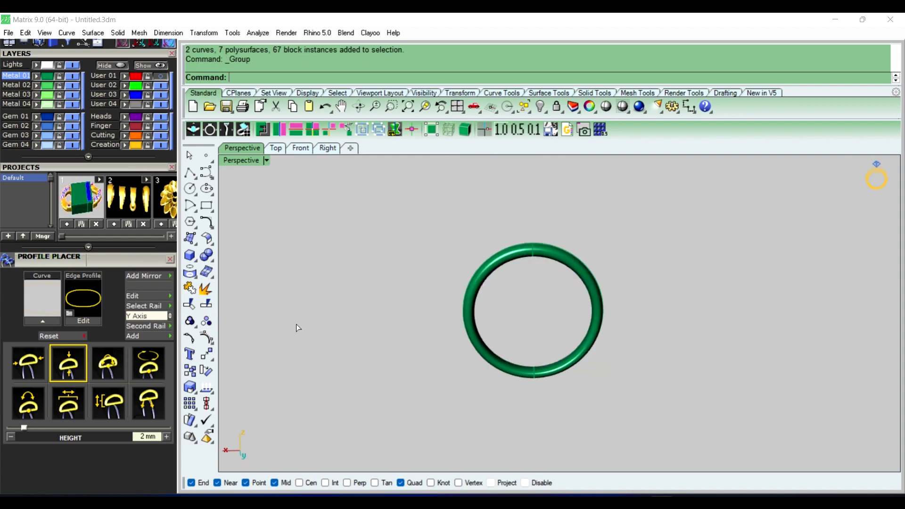
Step: Lift the grouped flower head up above the shank
click(526, 299)
drag(527, 299, 533, 195)
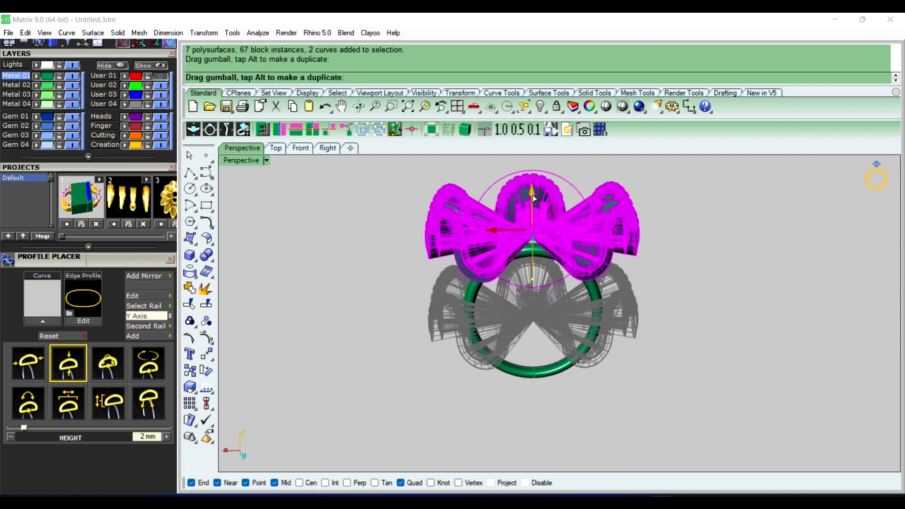
click(389, 231)
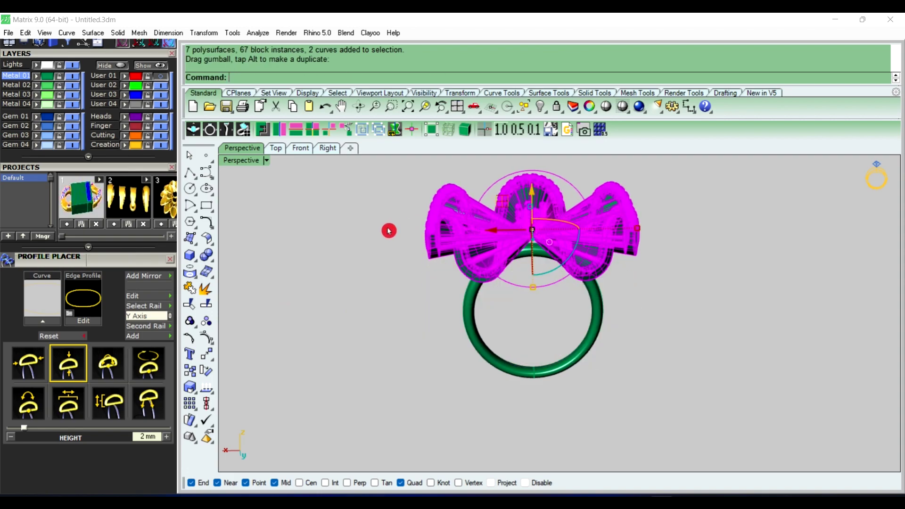
click(300, 149)
scroll(487, 377, down, 2)
scroll(488, 378, down, 3)
scroll(490, 368, down, 2)
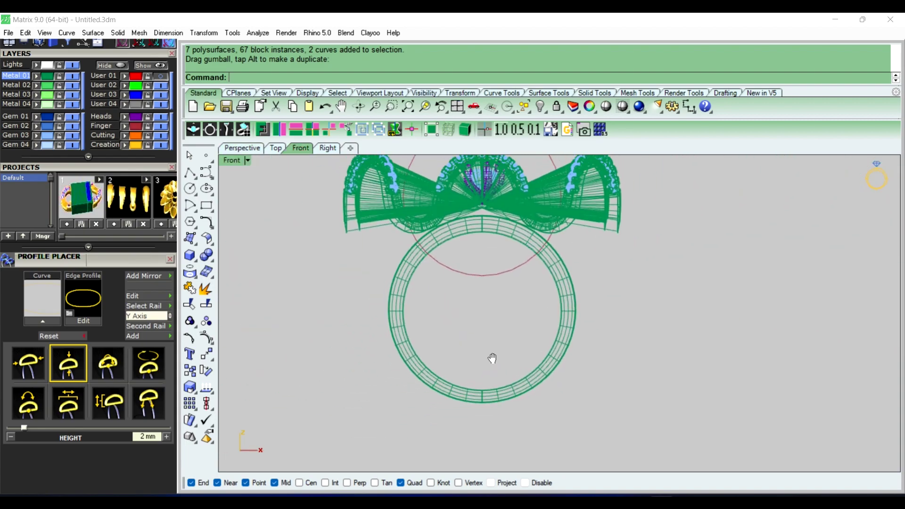
Step: Select the guide circle curve and delete it
click(510, 321)
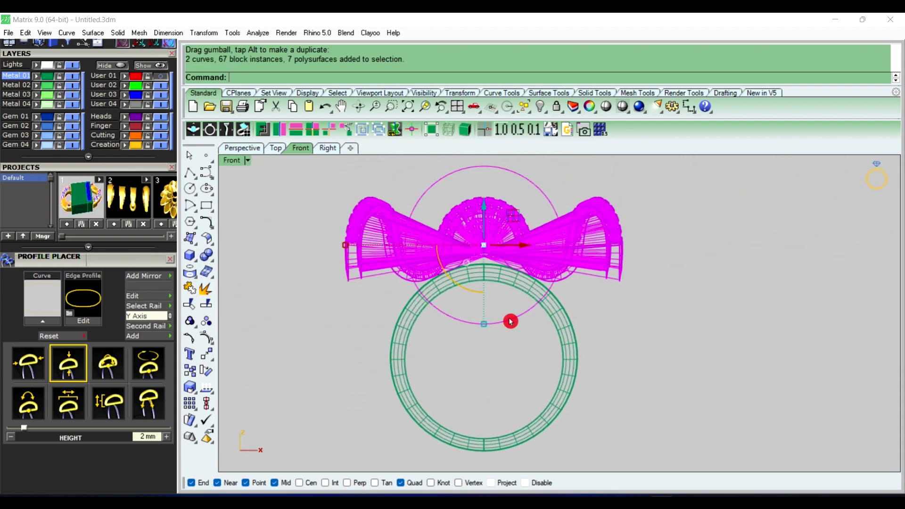
click(510, 357)
text(Sel)
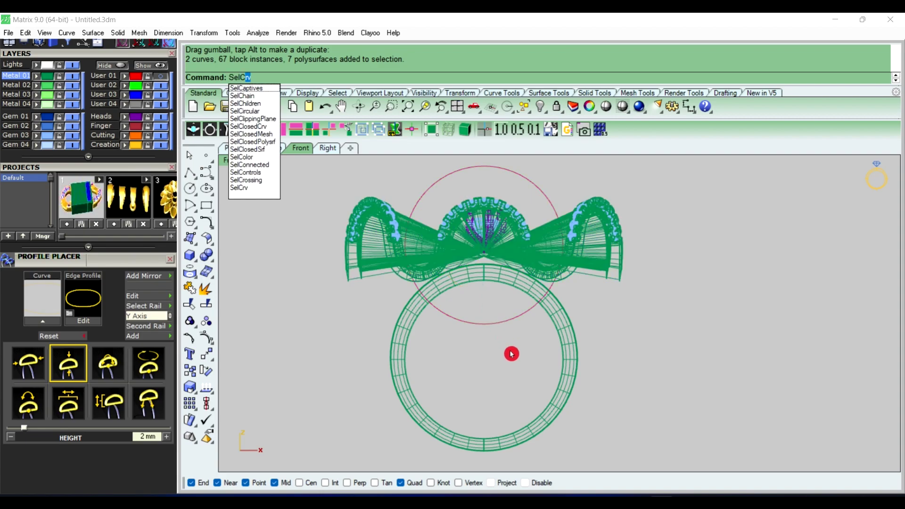
key(Return)
key(Delete)
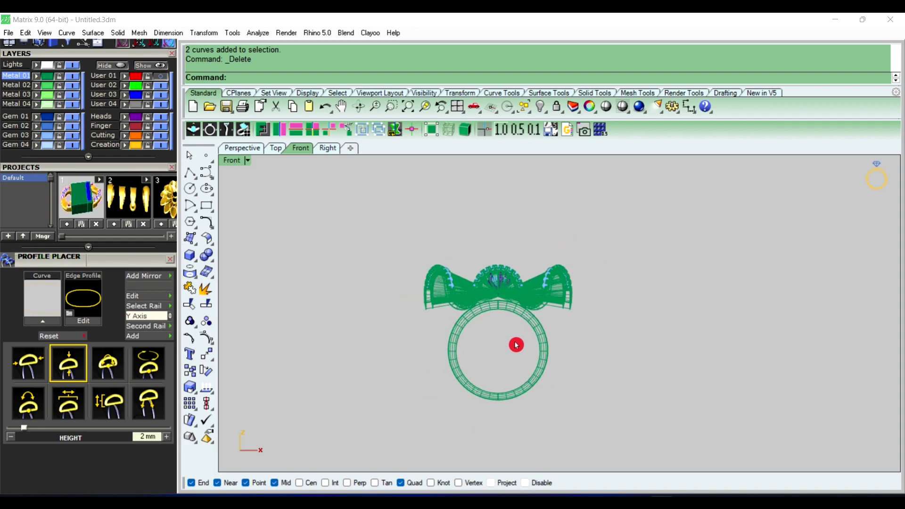
Step: Raise the flower head slightly higher and check it in Top and Perspective views
scroll(507, 305, up, 5)
click(507, 307)
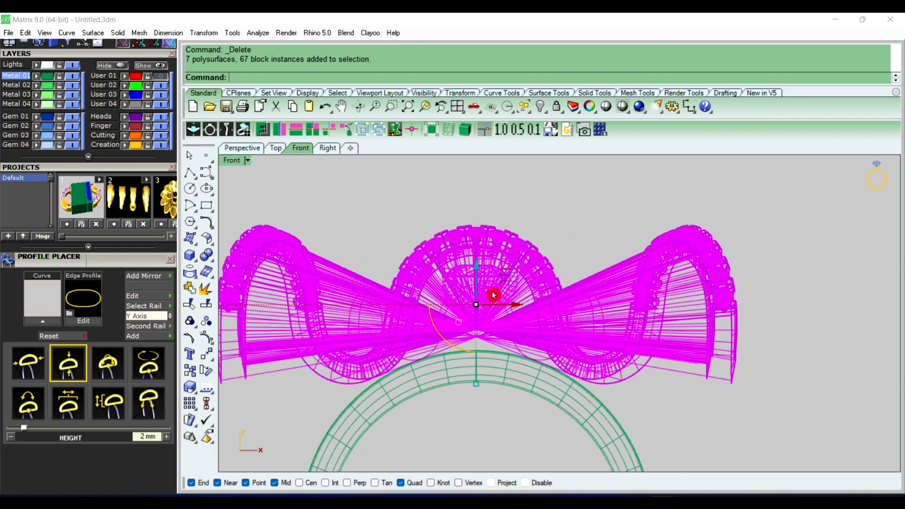
drag(479, 271, 478, 263)
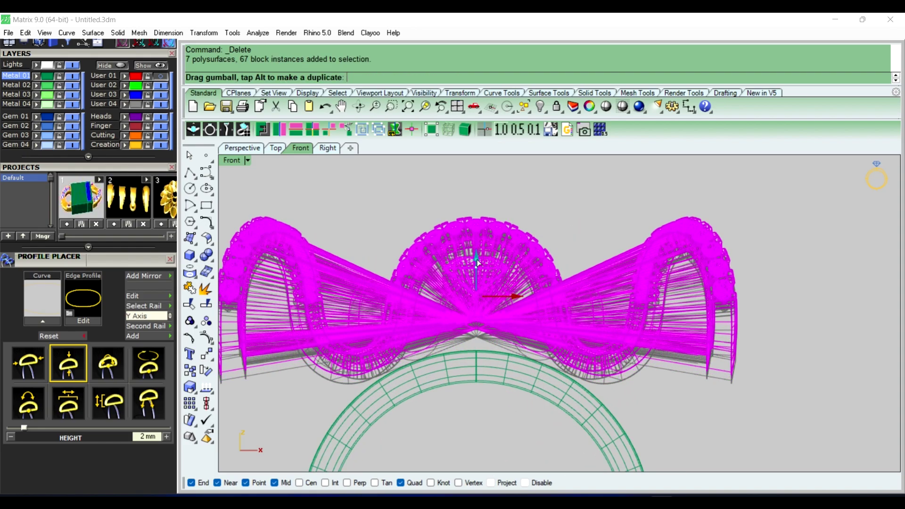
click(600, 226)
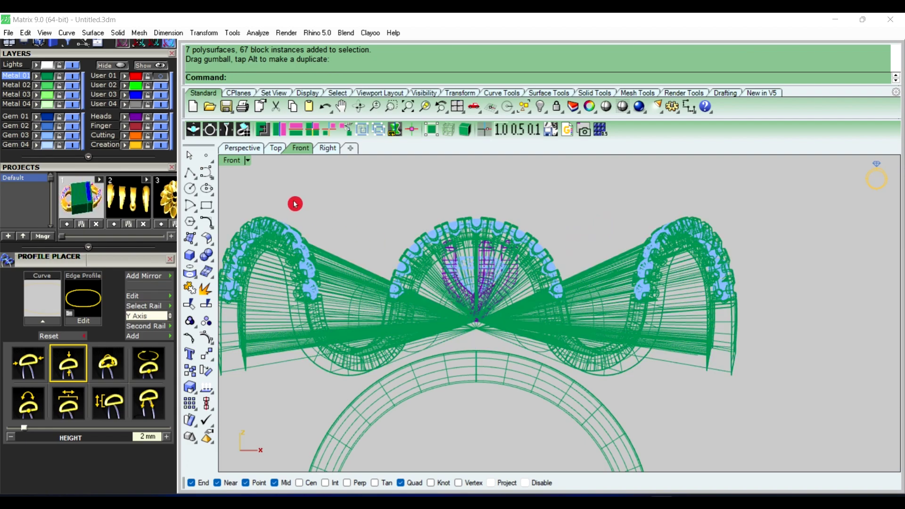
click(276, 156)
scroll(493, 306, down, 3)
scroll(494, 307, down, 1)
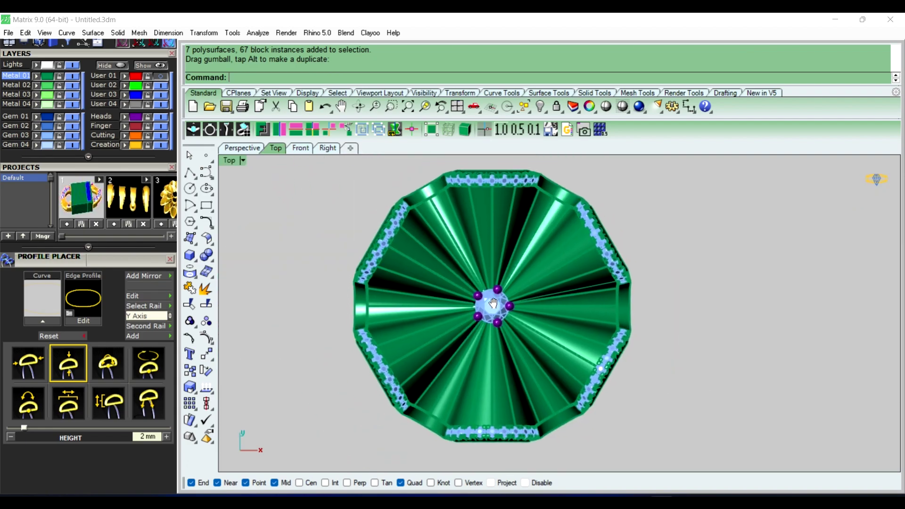
scroll(495, 308, down, 2)
right_drag(396, 336, 387, 281)
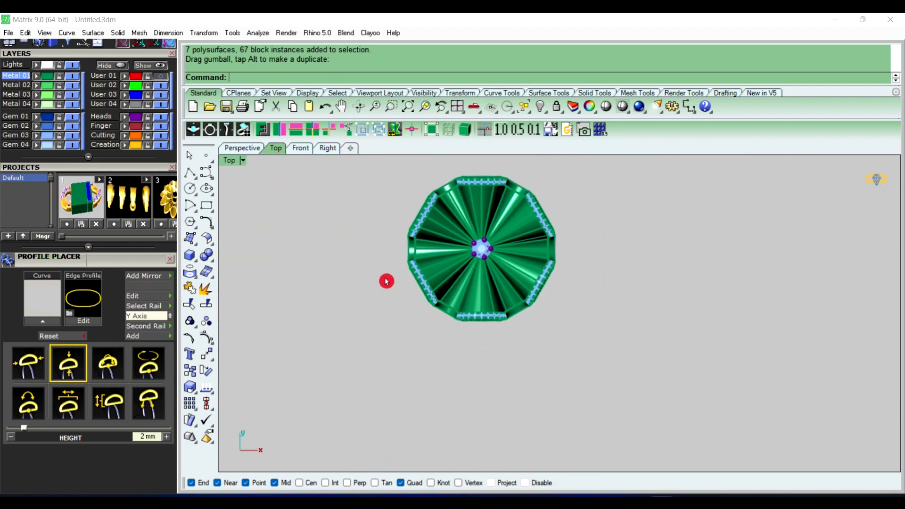
click(251, 151)
mouse_move(438, 290)
right_down()
mouse_move(549, 257)
mouse_move(557, 384)
mouse_move(551, 323)
right_up()
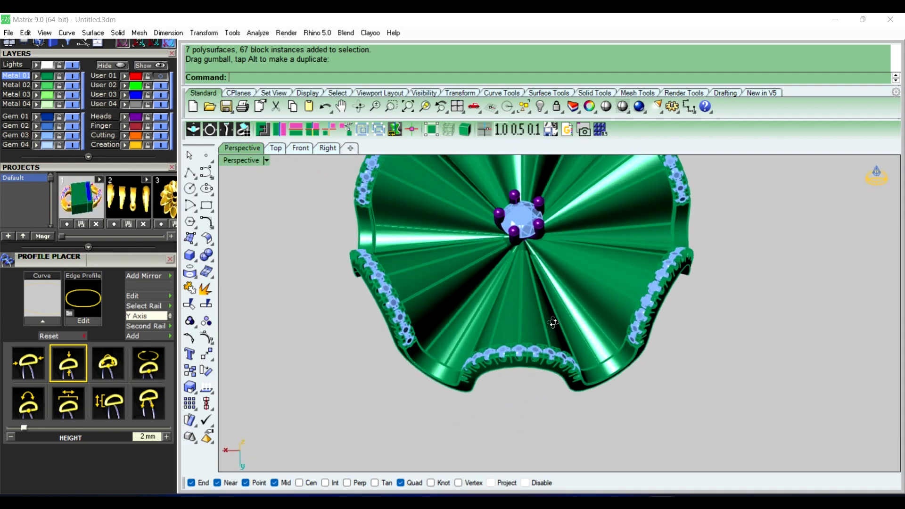
Step: Select the whole ring in Top view and hide it
click(276, 148)
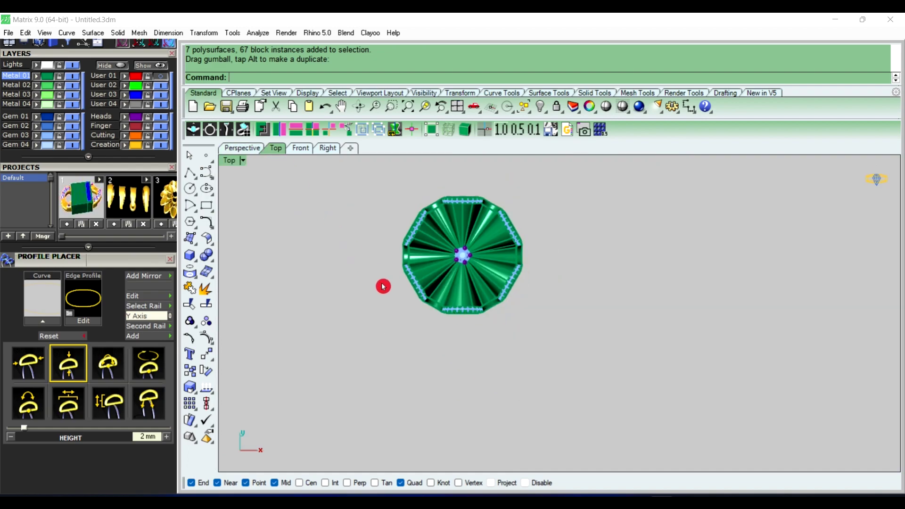
drag(370, 177, 560, 362)
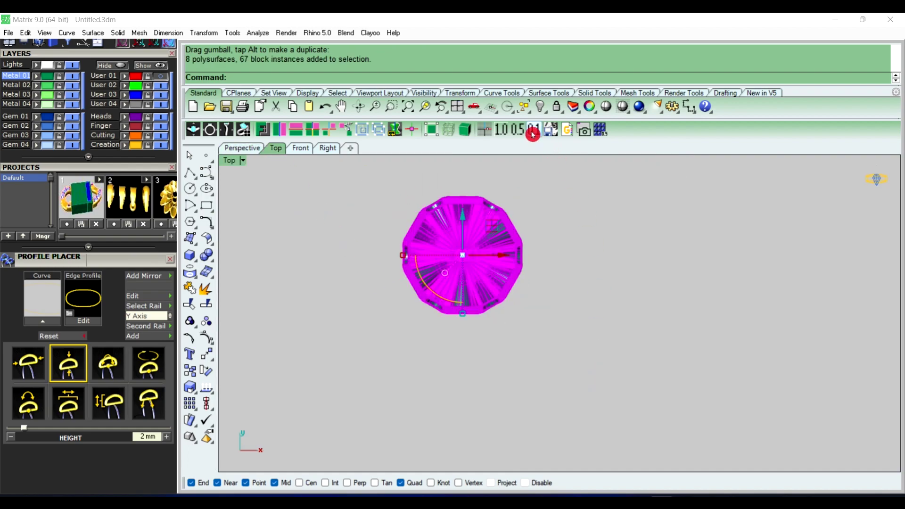
click(538, 108)
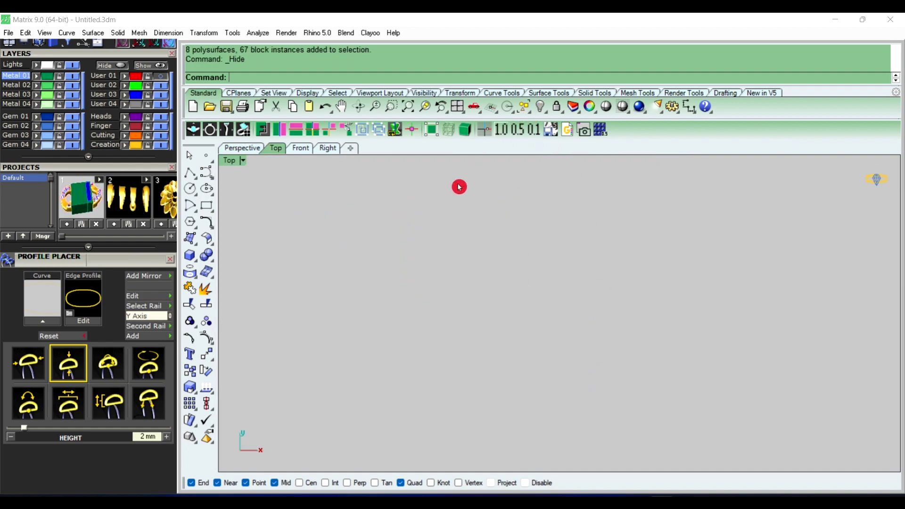
Step: Draw a diameter-3 circle at the origin and extrude it into a cylinder post
click(197, 192)
key(Return)
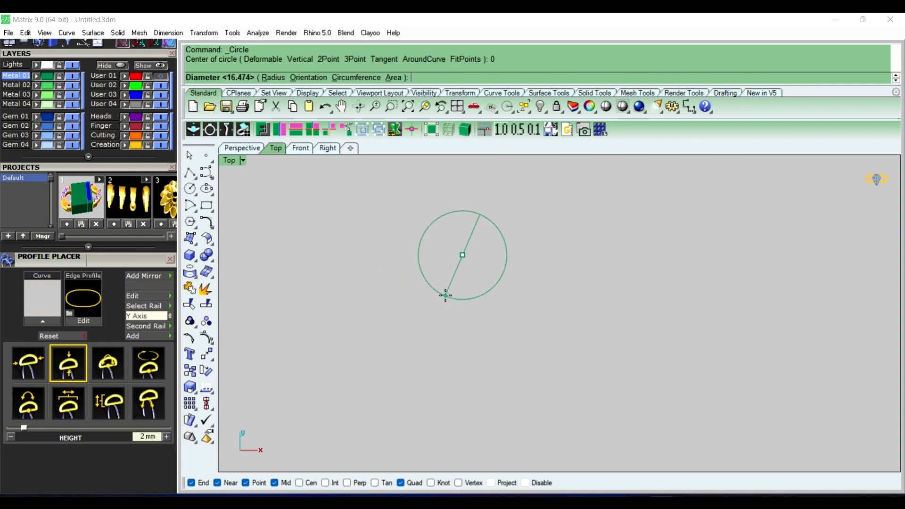
text(3)
key(Return)
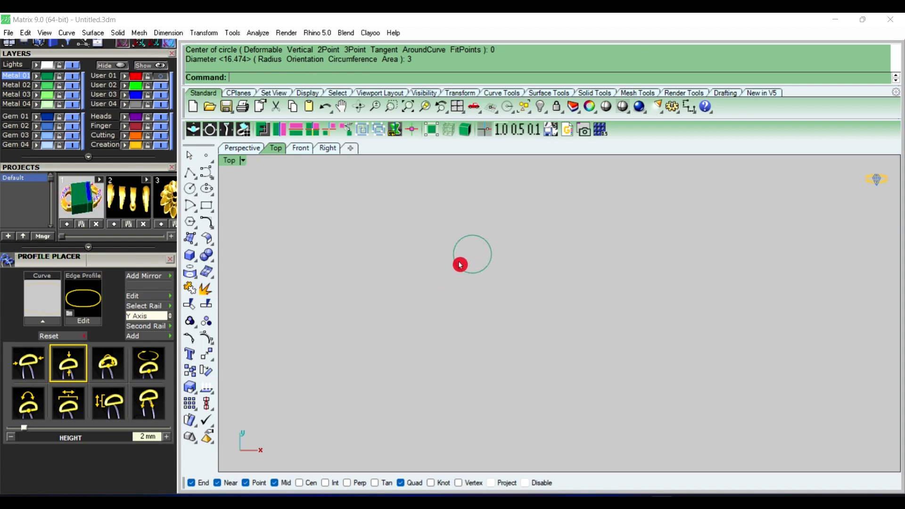
click(461, 265)
click(259, 150)
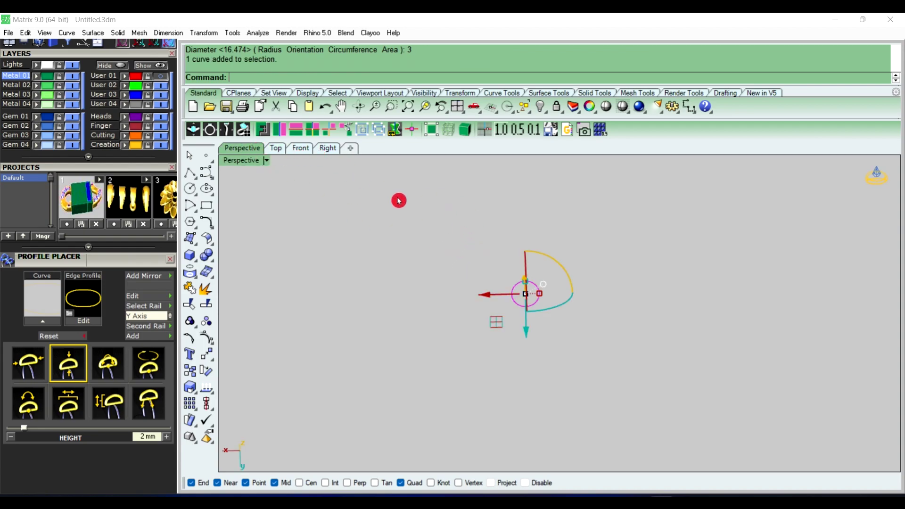
right_drag(399, 201, 430, 238)
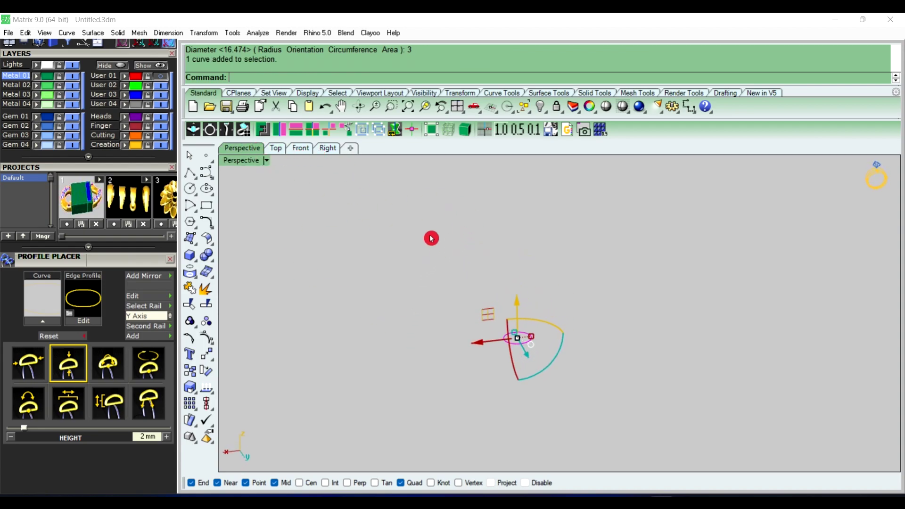
click(116, 33)
mouse_move(163, 301)
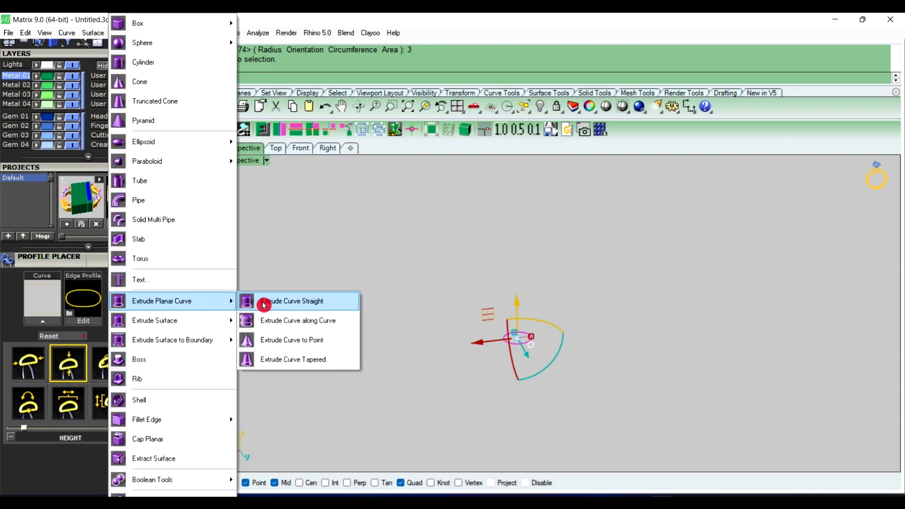
click(264, 305)
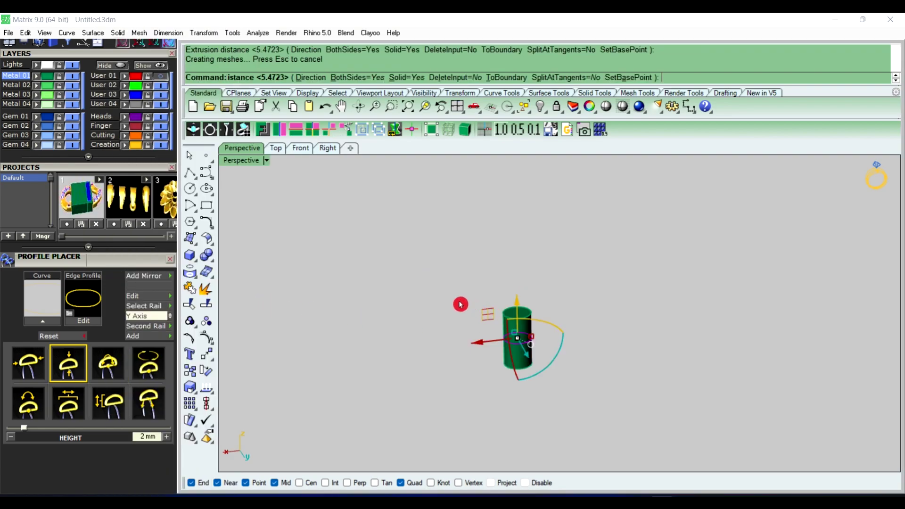
key(Return)
Step: Reveal the hidden ring objects and select the cylinder post in Front view
click(543, 114)
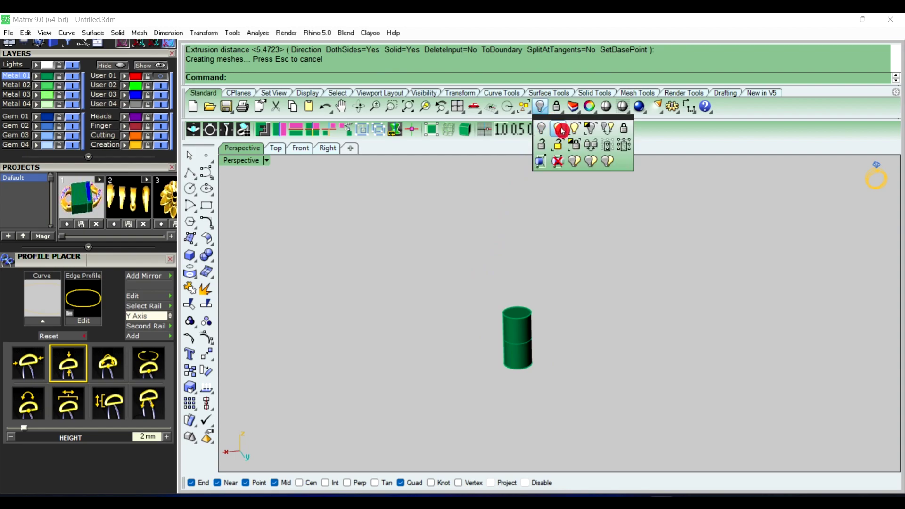
click(561, 130)
right_drag(526, 315, 497, 283)
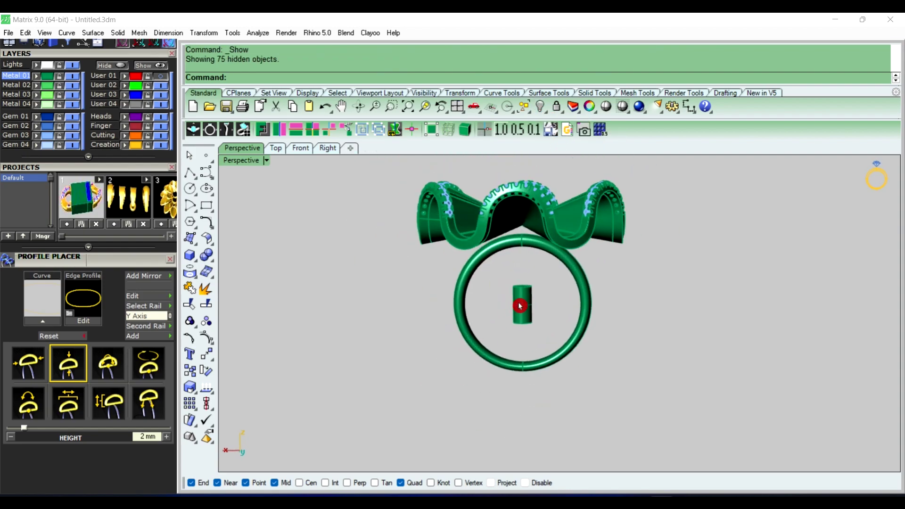
click(526, 289)
click(306, 154)
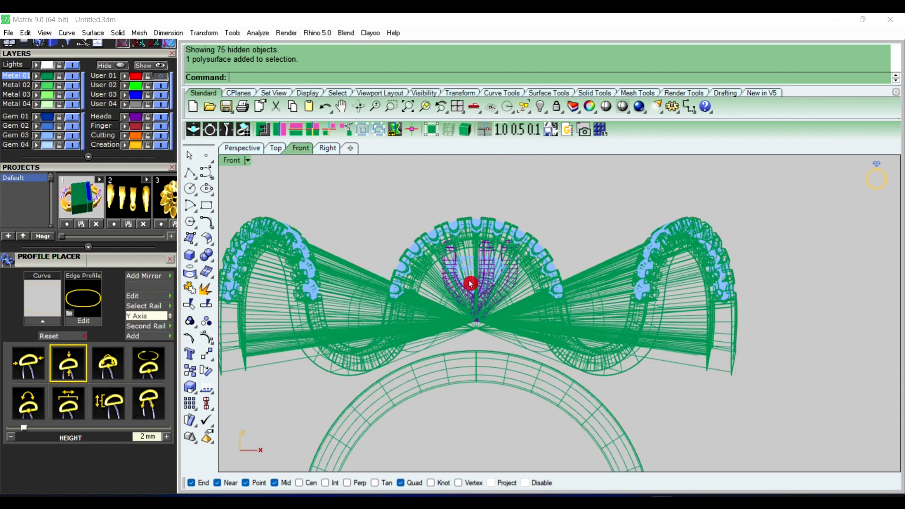
scroll(471, 283, down, 2)
scroll(471, 283, down, 1)
Step: Raise the post up under the flower centre, then nudge it slightly down
drag(475, 325, 475, 271)
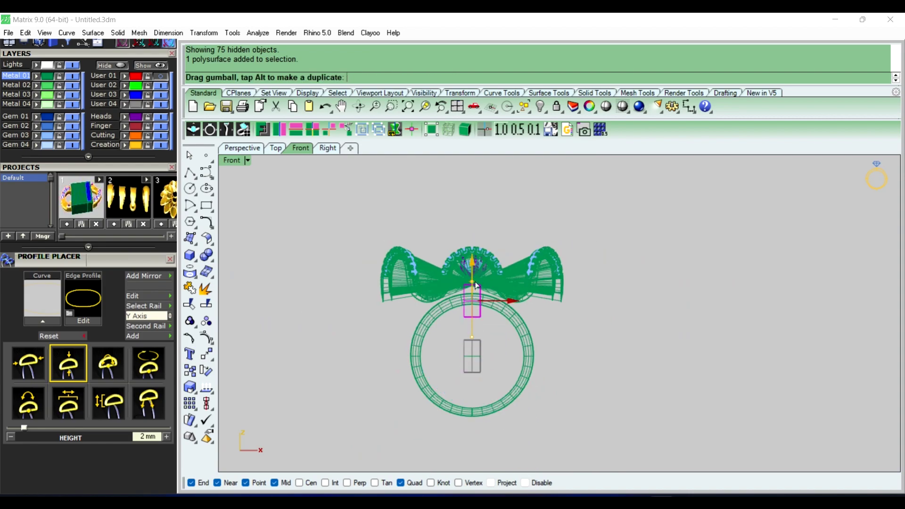
scroll(473, 298, up, 2)
scroll(473, 298, up, 4)
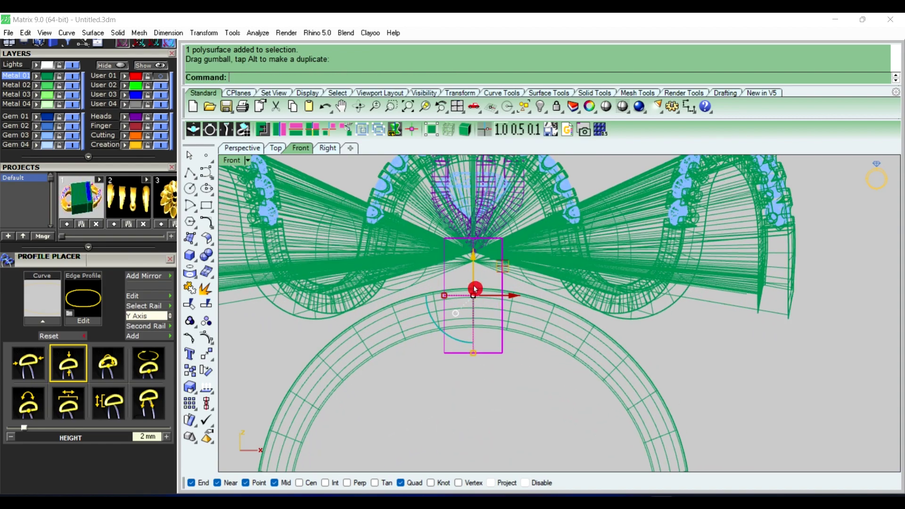
drag(474, 277, 473, 242)
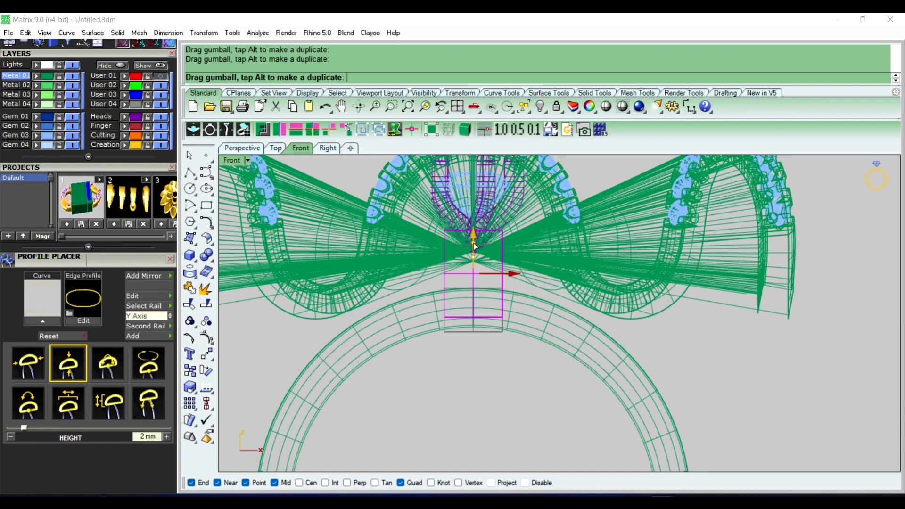
drag(474, 242, 474, 250)
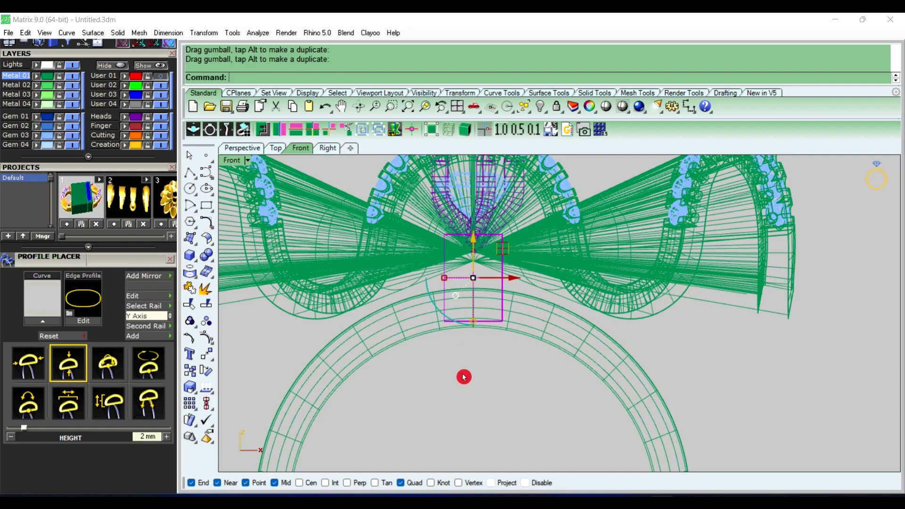
click(437, 231)
Step: Orbit and zoom the shaded Perspective view to check the post's position
click(258, 151)
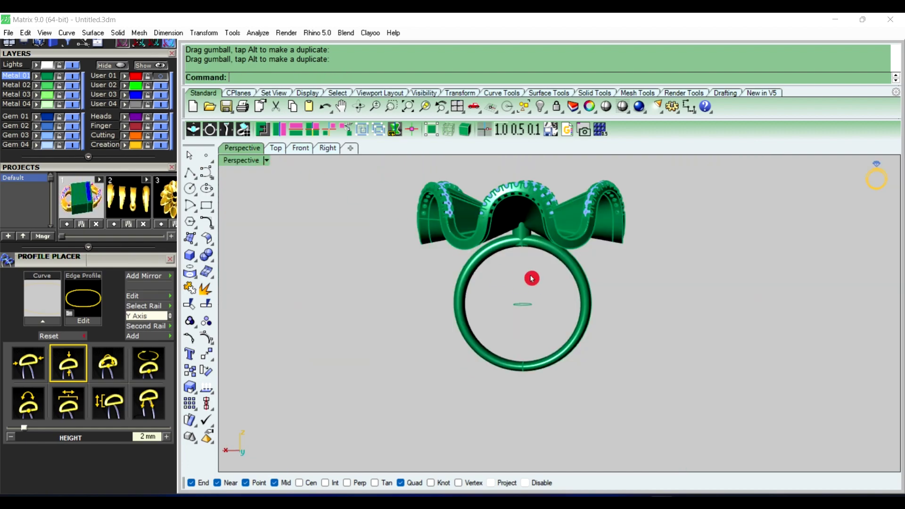
scroll(529, 254, down, 3)
mouse_move(529, 226)
right_down()
mouse_move(506, 232)
mouse_move(486, 255)
mouse_move(567, 244)
mouse_move(541, 219)
right_up()
scroll(529, 238, up, 2)
scroll(545, 231, up, 5)
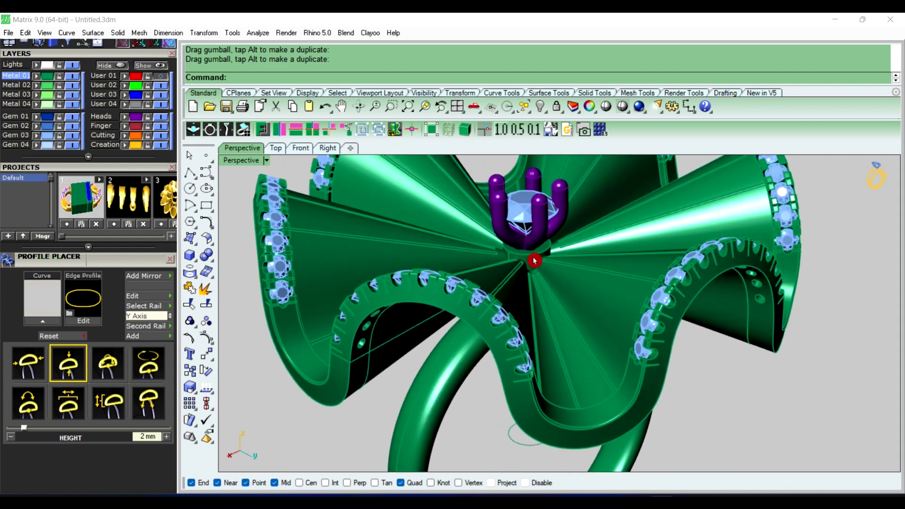
scroll(535, 258, up, 3)
scroll(527, 239, up, 2)
scroll(551, 263, up, 2)
scroll(519, 283, down, 4)
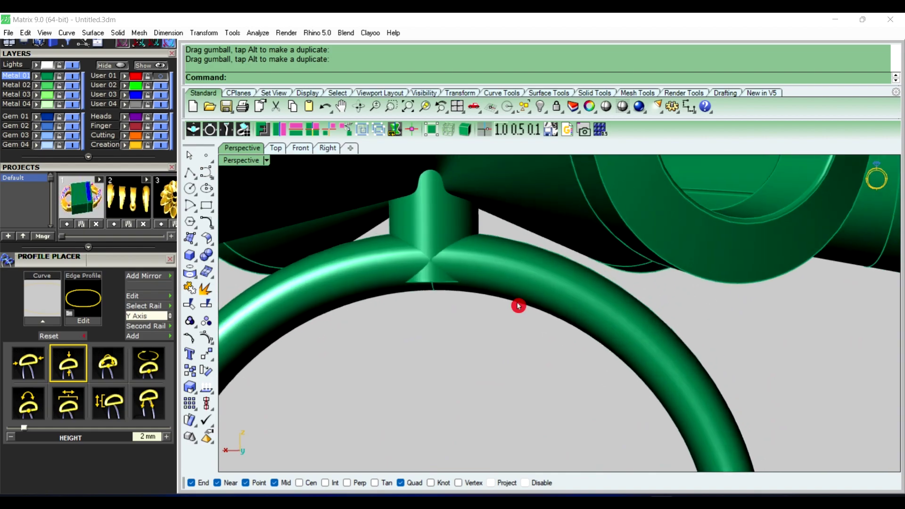
scroll(517, 304, down, 3)
scroll(500, 283, down, 2)
Step: Raise the post further so it meets the flower's underside
click(490, 273)
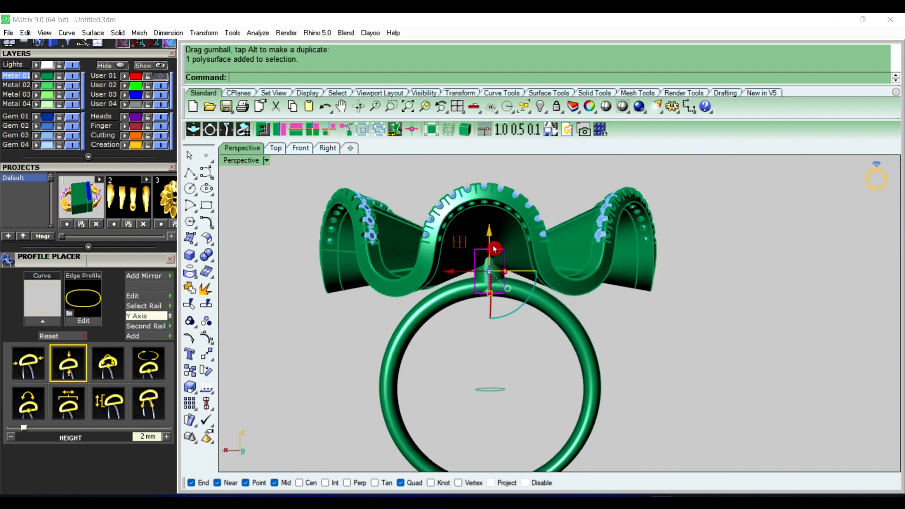
drag(493, 246, 491, 239)
key(Escape)
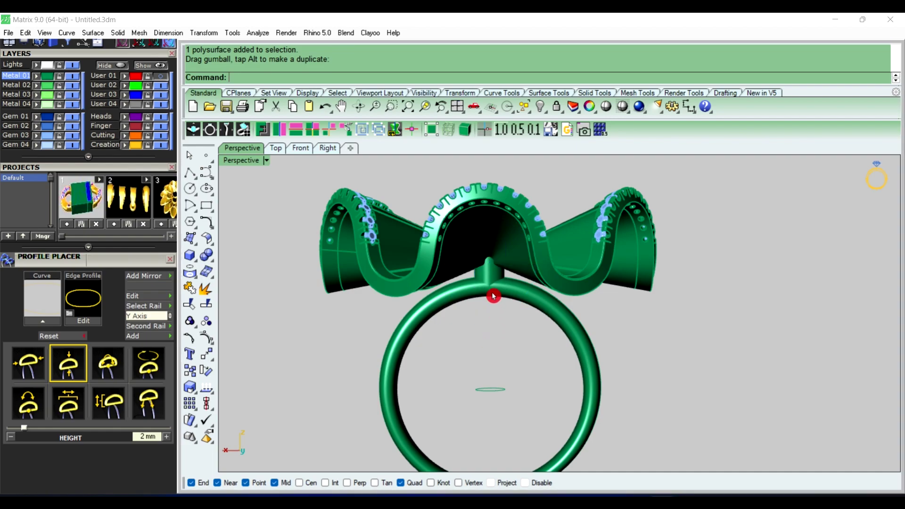
scroll(494, 292, up, 2)
scroll(495, 283, up, 2)
scroll(502, 287, up, 2)
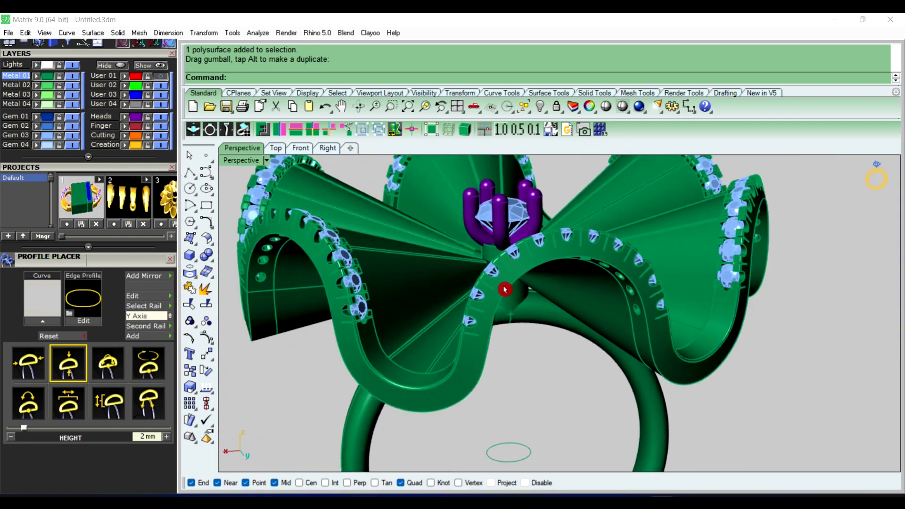
scroll(505, 289, up, 3)
scroll(545, 299, up, 2)
Step: Fillet the post's edge beneath the prong head with a 1.25 FilletEdge radius
scroll(549, 293, up, 2)
text(F)
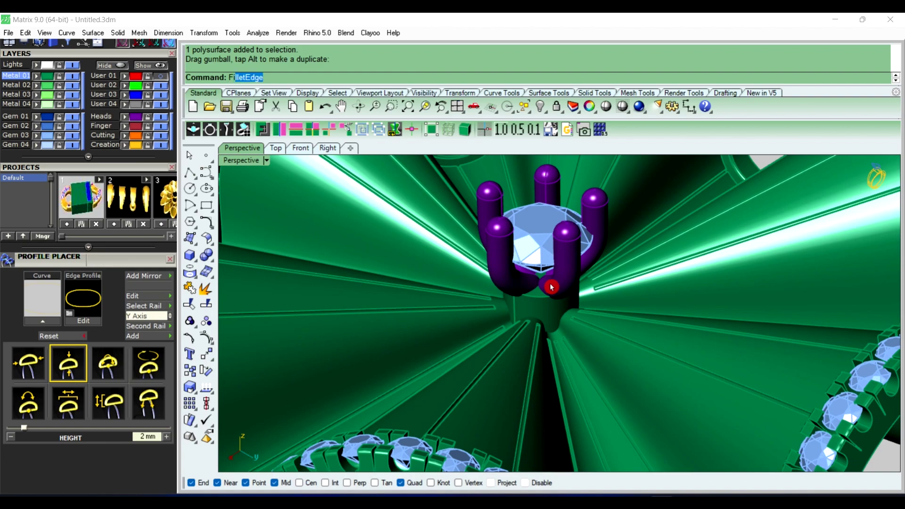
key(Return)
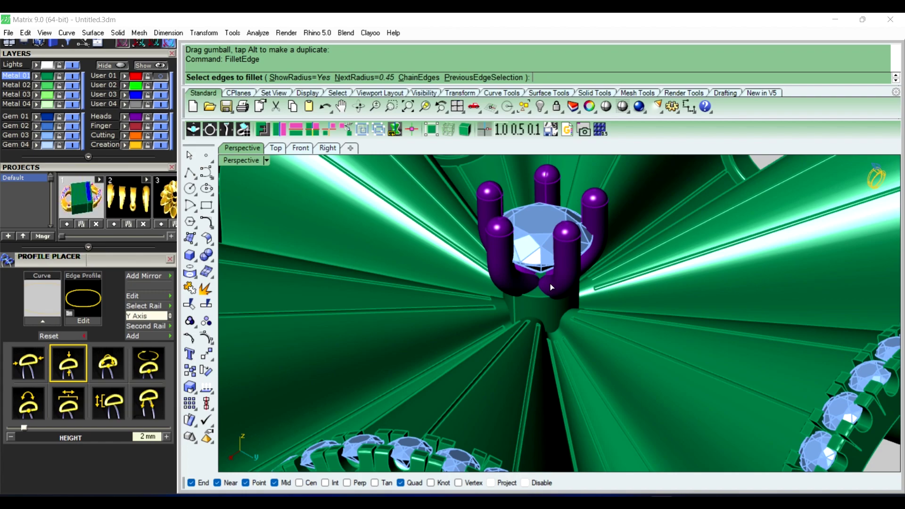
text(1.25)
key(Return)
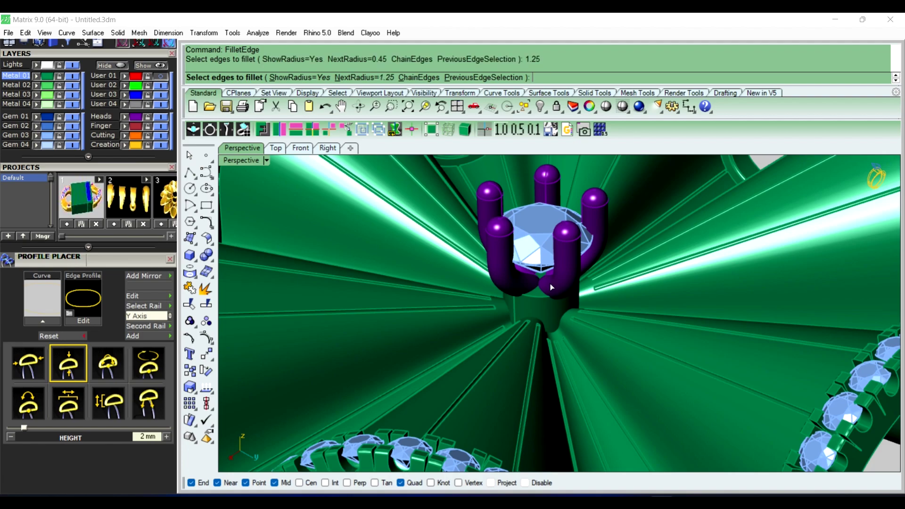
click(532, 298)
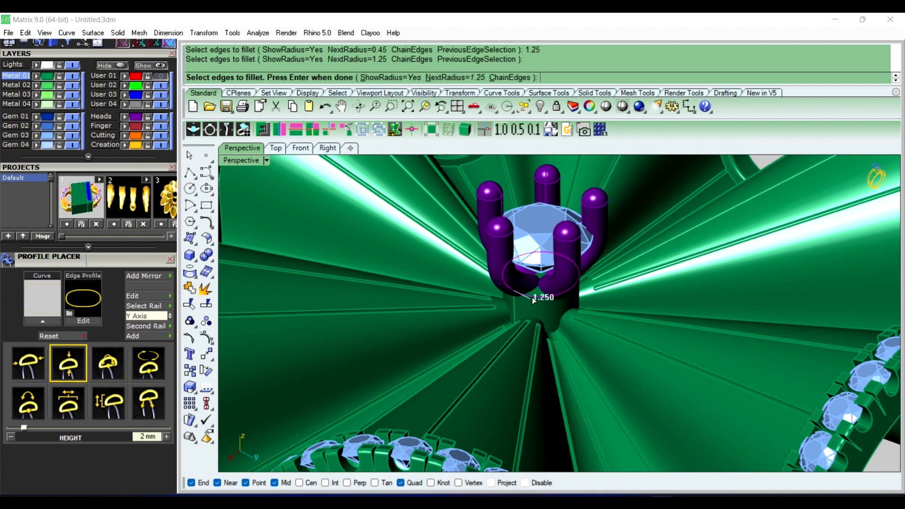
key(Return)
key(Return)
Step: Lower the rounded post a little beneath the flower
scroll(536, 299, down, 5)
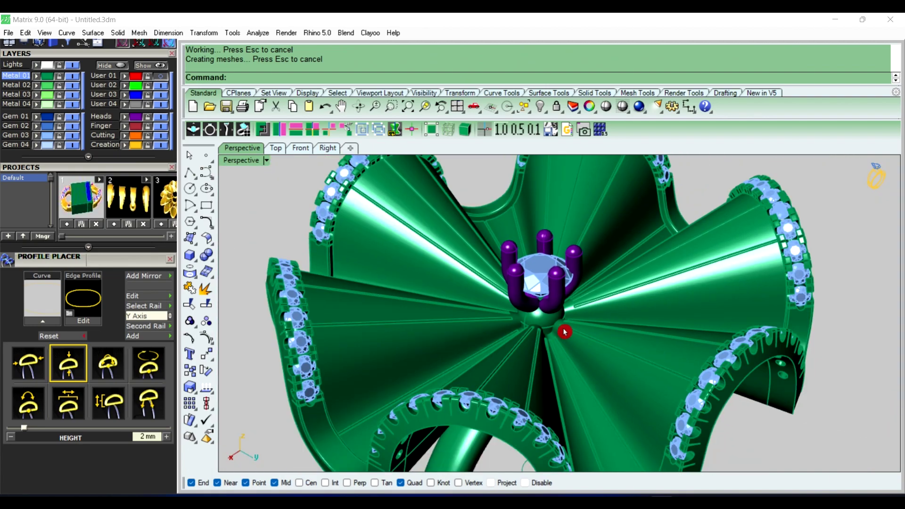
right_drag(566, 330, 562, 288)
scroll(546, 284, up, 3)
scroll(542, 281, up, 3)
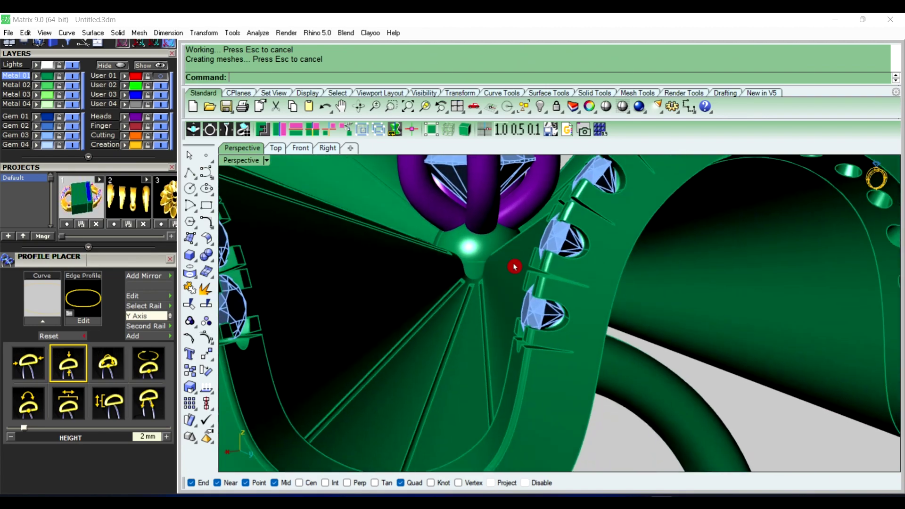
right_drag(513, 263, 481, 298)
click(476, 295)
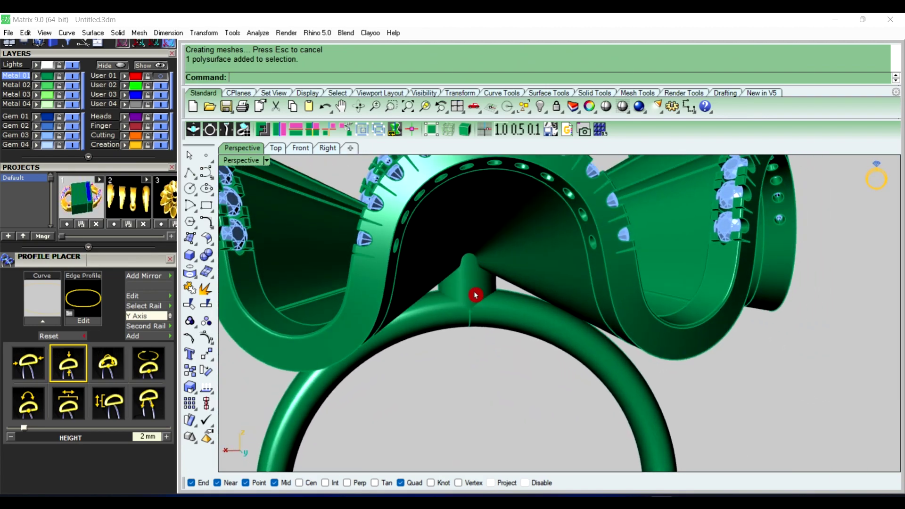
drag(469, 237, 469, 249)
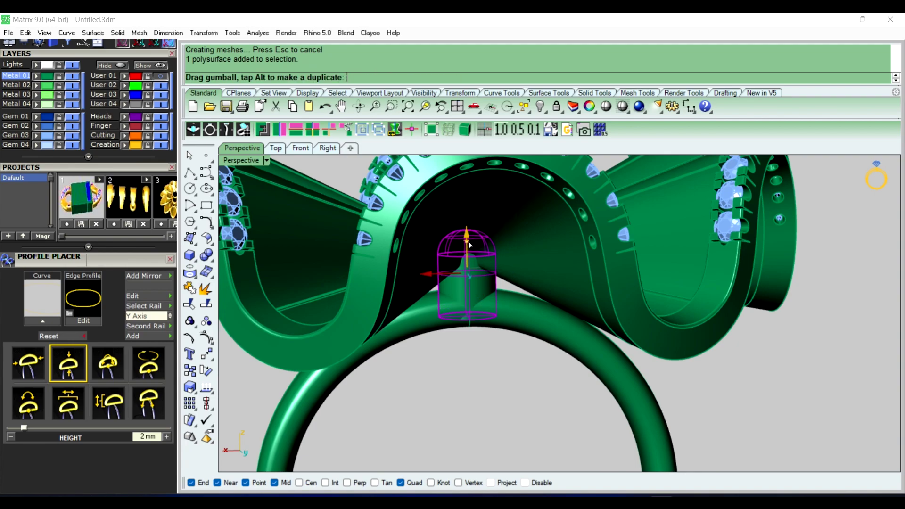
click(496, 356)
Step: Inspect the prongs from another angle and raise the post slightly
mouse_move(501, 325)
right_down()
mouse_move(566, 309)
mouse_move(521, 337)
mouse_move(471, 269)
mouse_move(464, 283)
right_up()
scroll(462, 289, up, 3)
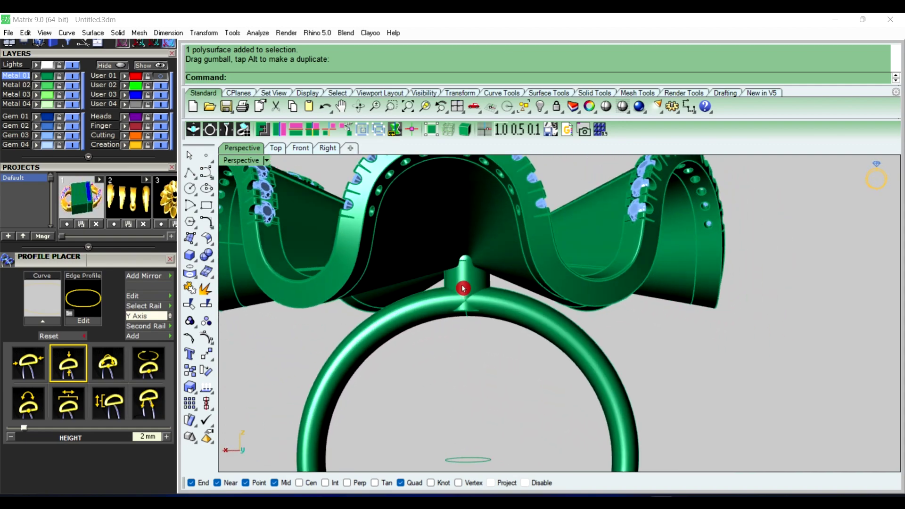
scroll(463, 289, up, 2)
click(462, 289)
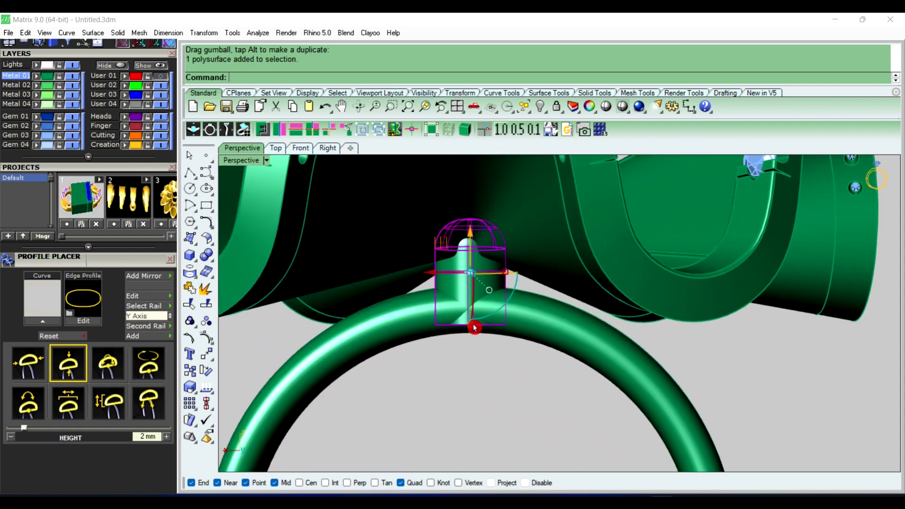
click(481, 371)
mouse_move(481, 372)
right_down()
mouse_move(502, 354)
mouse_move(501, 291)
mouse_move(536, 378)
mouse_move(501, 347)
mouse_move(470, 293)
right_up()
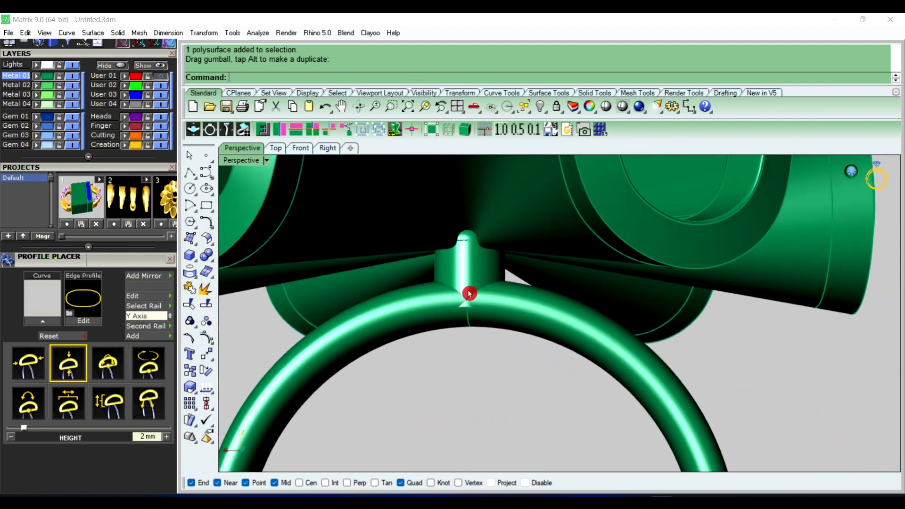
click(466, 280)
drag(468, 262, 468, 244)
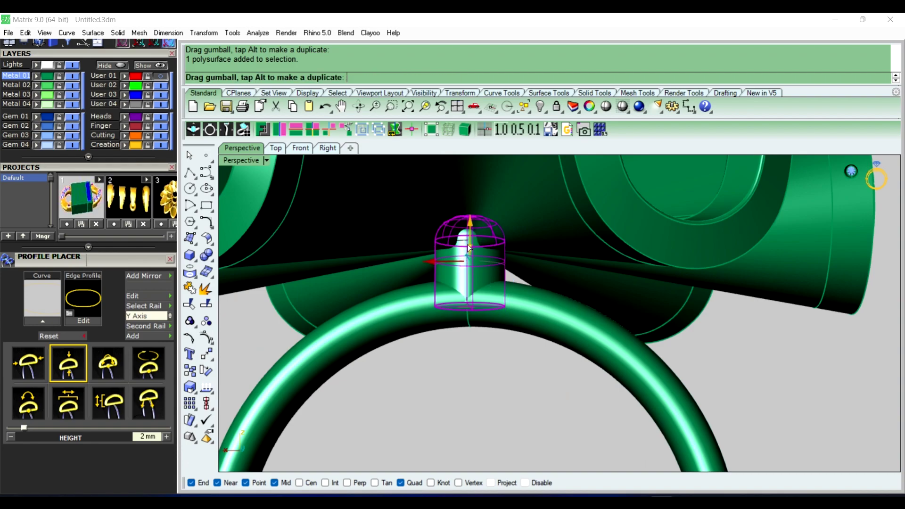
click(487, 339)
Step: Check the join from below and lift the post twice more in small steps
mouse_move(490, 347)
right_down()
mouse_move(481, 222)
mouse_move(482, 297)
right_up()
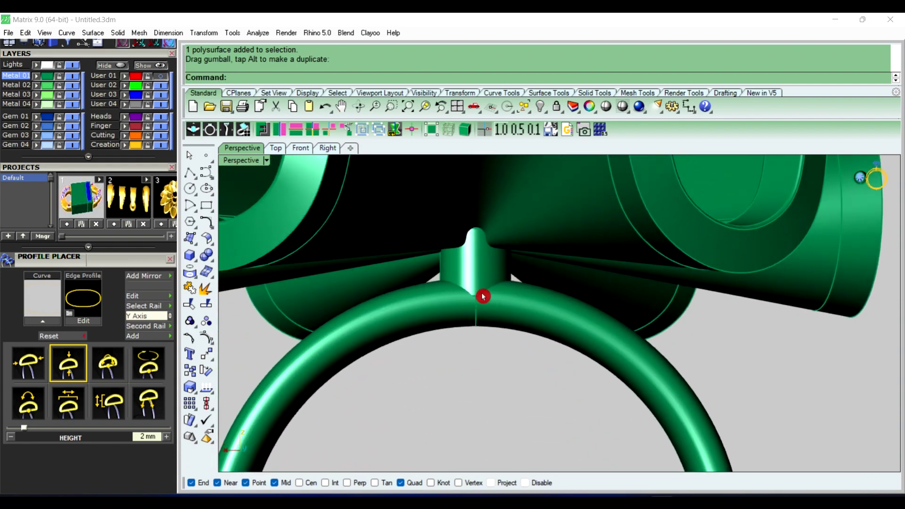
click(473, 275)
drag(474, 239, 474, 230)
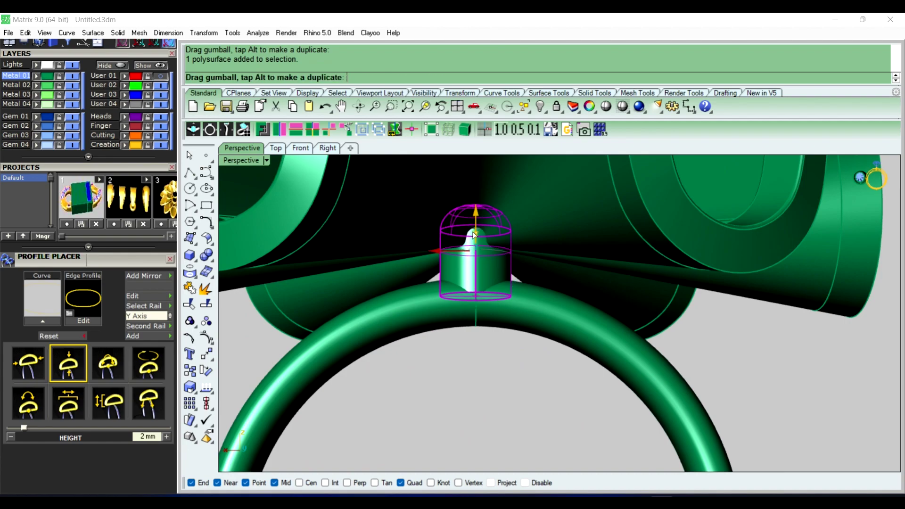
click(487, 355)
mouse_move(495, 356)
right_down()
mouse_move(426, 307)
mouse_move(484, 305)
right_up()
click(478, 283)
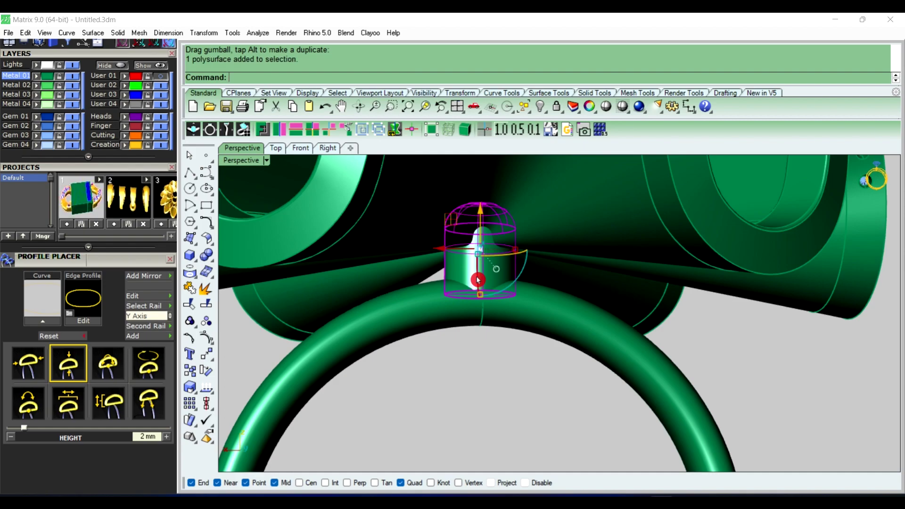
drag(479, 230, 480, 225)
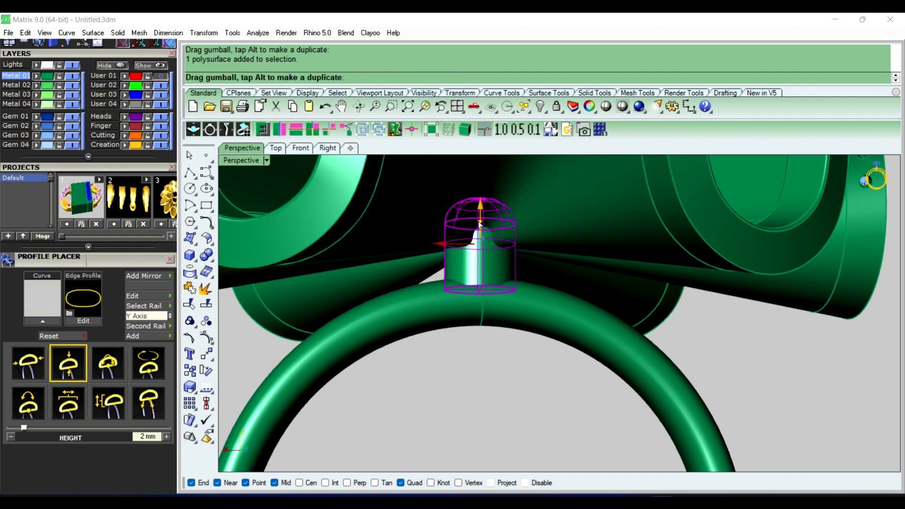
click(490, 400)
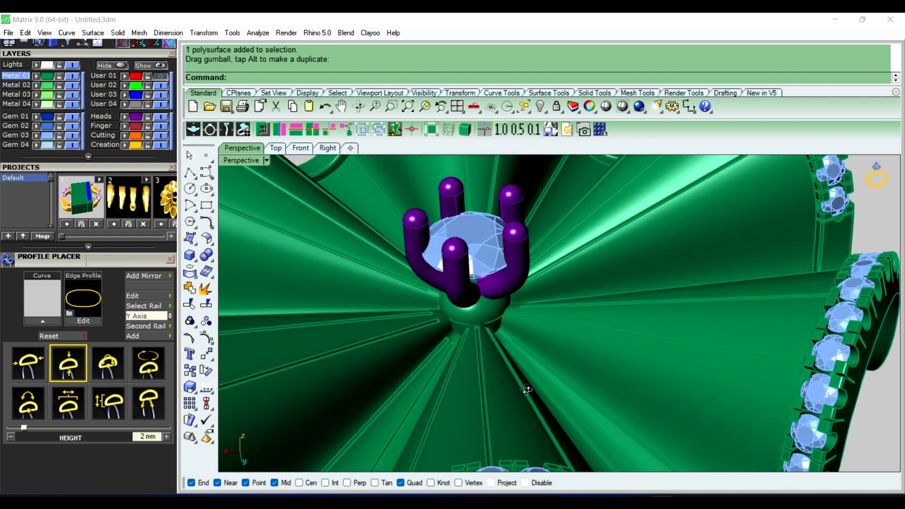
Step: Orbit around the ring to inspect the post beneath the prongs from the side
scroll(527, 390, down, 5)
mouse_move(526, 390)
right_down()
mouse_move(556, 271)
mouse_move(521, 324)
right_up()
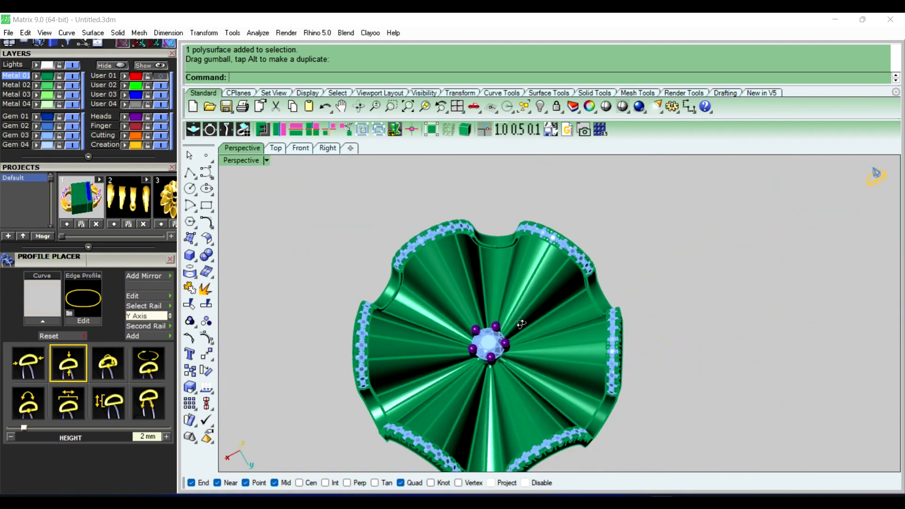
right_drag(521, 324, 511, 307)
scroll(504, 357, up, 5)
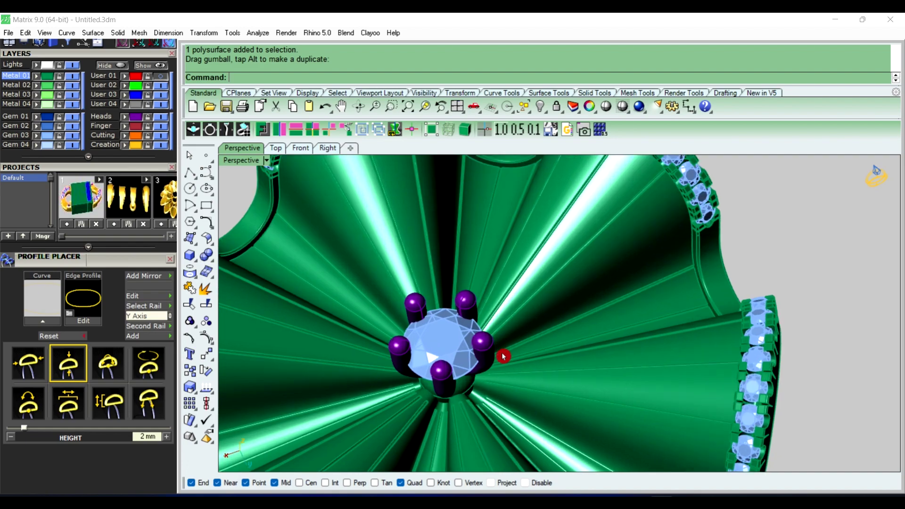
mouse_move(504, 357)
right_down()
mouse_move(505, 289)
mouse_move(448, 307)
mouse_move(453, 298)
right_up()
scroll(447, 308, down, 5)
click(455, 291)
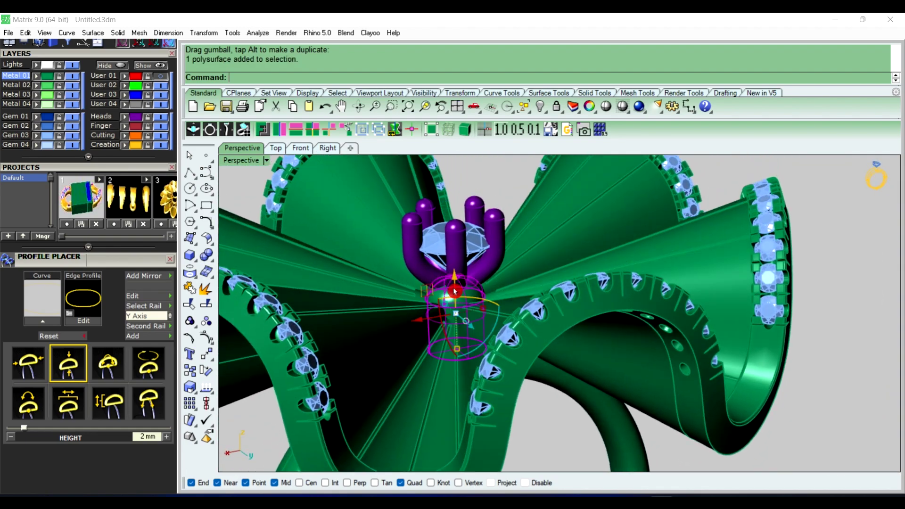
key(ctrl+a)
key(Escape)
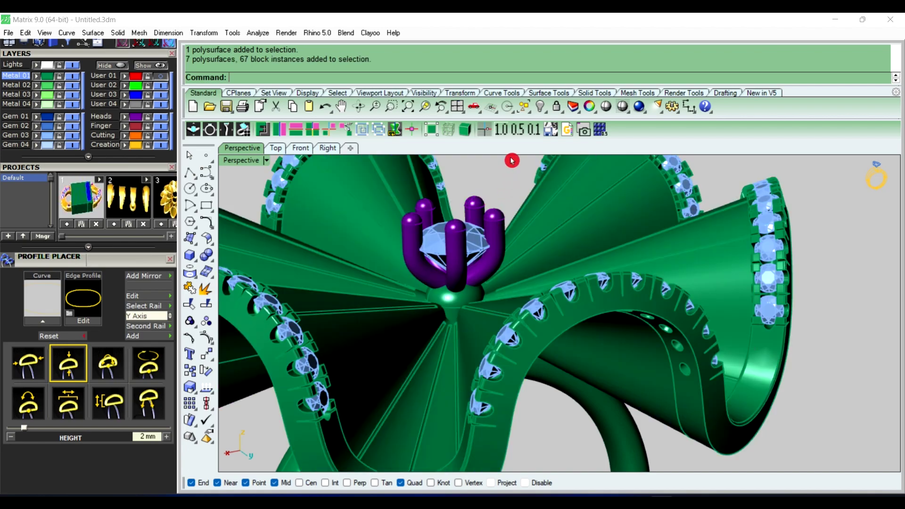
scroll(547, 291, down, 3)
right_drag(518, 292, 481, 293)
scroll(470, 299, up, 2)
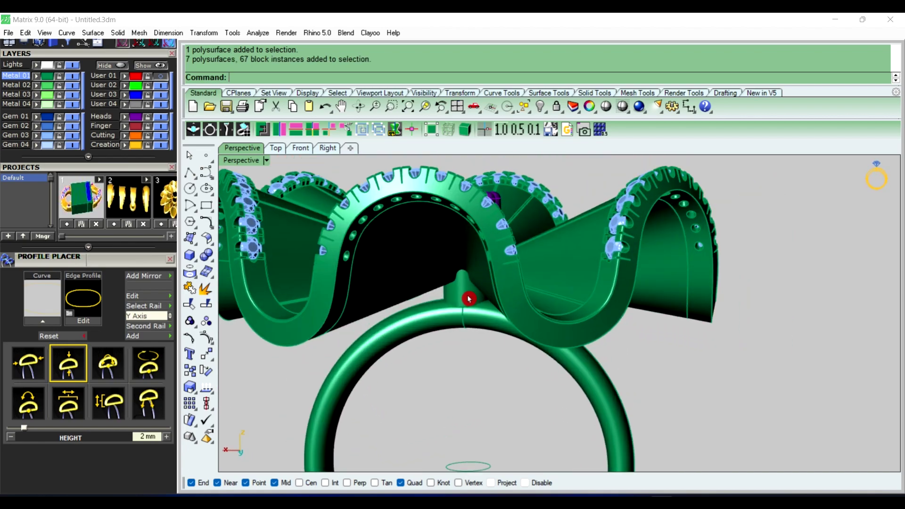
Step: Lower the post cylinder under the head down toward the shank
click(465, 276)
drag(464, 247, 464, 278)
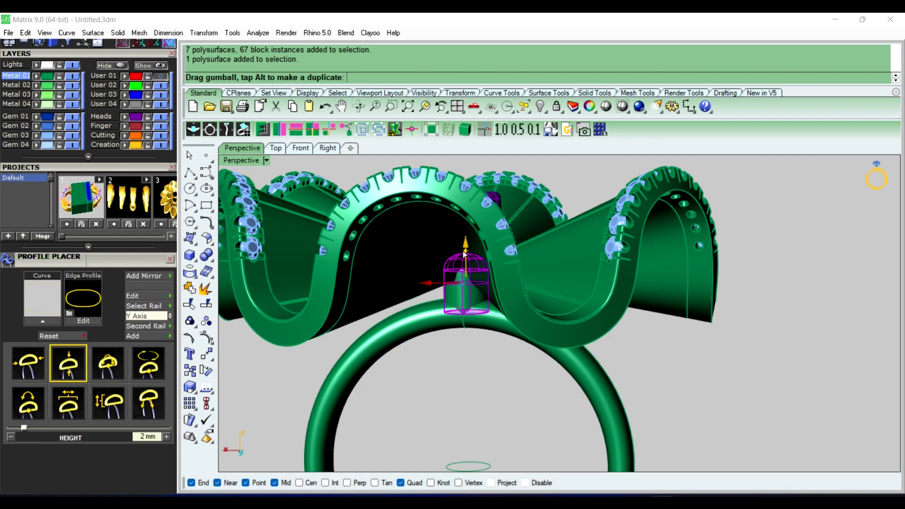
mouse_move(461, 270)
right_down()
mouse_move(457, 312)
mouse_move(477, 336)
right_up()
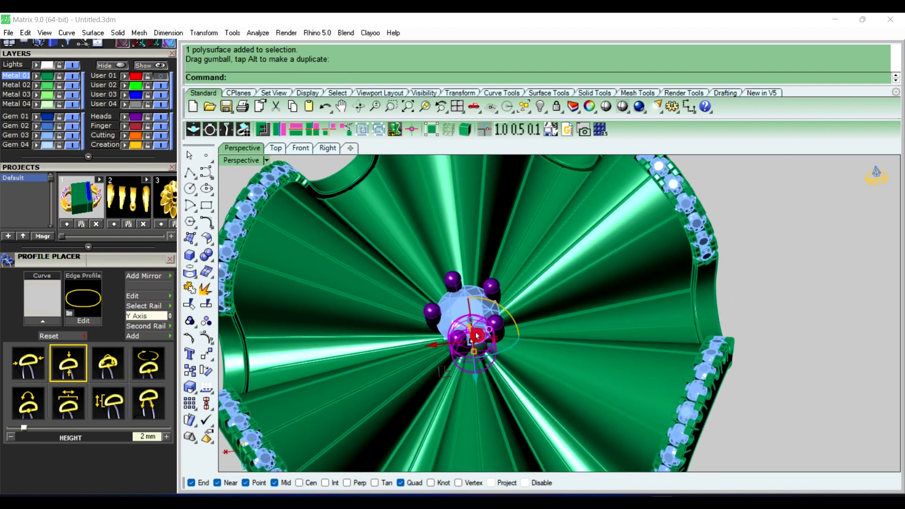
Step: Shrink the post's diameter in Top view, then return to a tilted perspective view
click(275, 150)
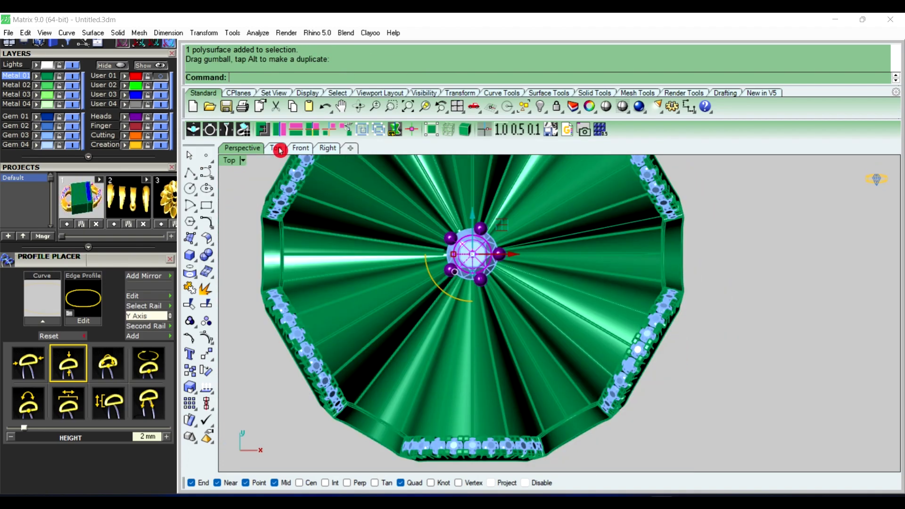
scroll(424, 274, up, 3)
scroll(421, 279, up, 3)
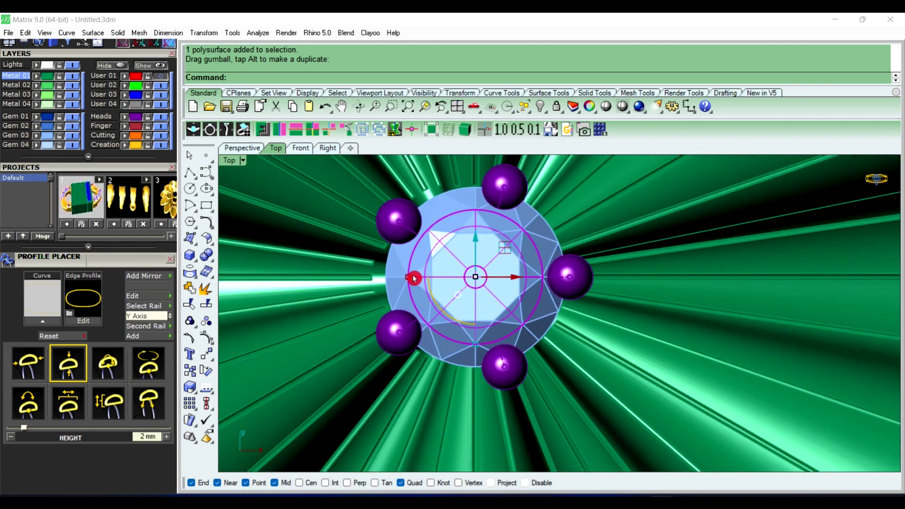
drag(411, 278, 419, 280)
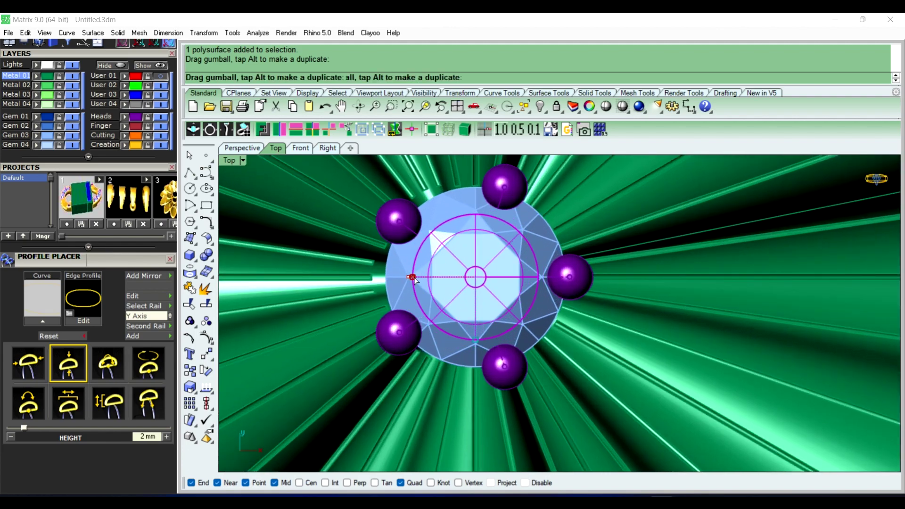
scroll(419, 272, down, 2)
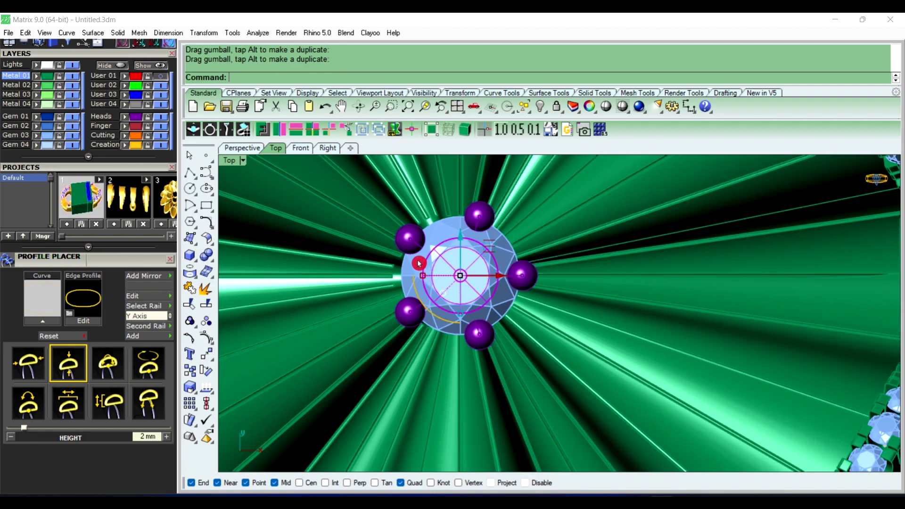
click(245, 154)
scroll(719, 282, down, 5)
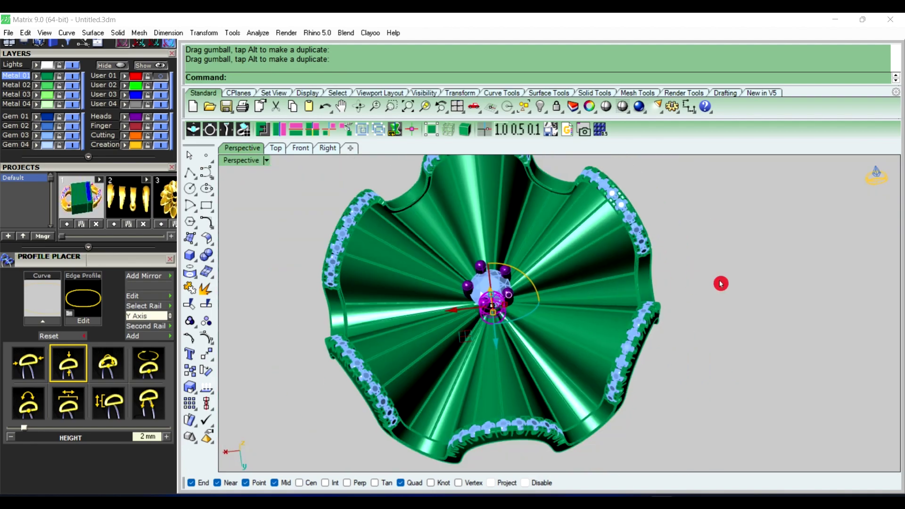
mouse_move(523, 376)
right_down()
mouse_move(518, 260)
mouse_move(607, 307)
mouse_move(575, 347)
mouse_move(536, 363)
mouse_move(475, 330)
right_up()
scroll(476, 330, down, 2)
Step: Delete the stray small curve beside the shank
scroll(476, 330, down, 4)
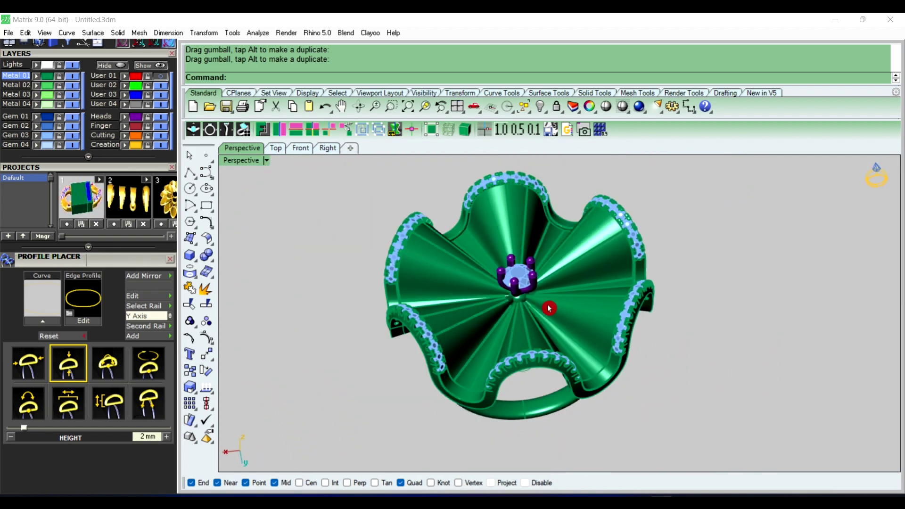
mouse_move(550, 307)
right_down()
mouse_move(598, 272)
mouse_move(538, 379)
right_up()
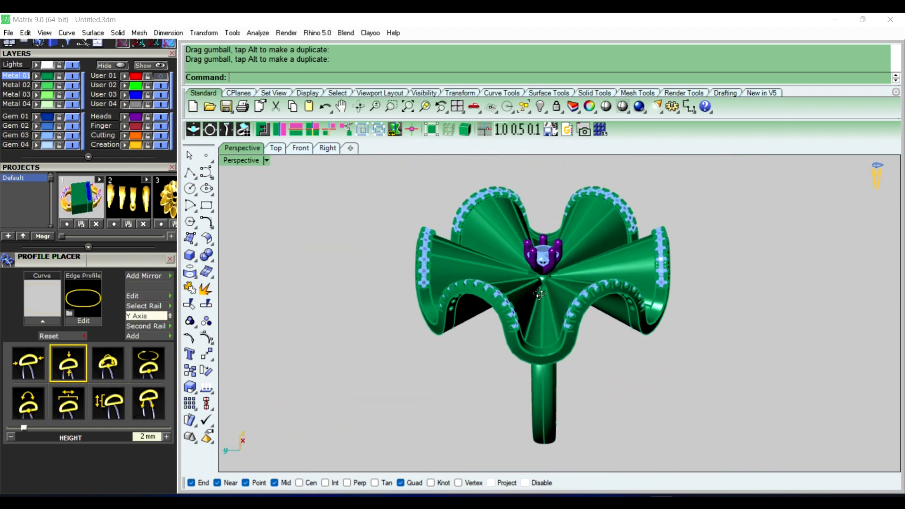
scroll(538, 380, up, 2)
click(517, 393)
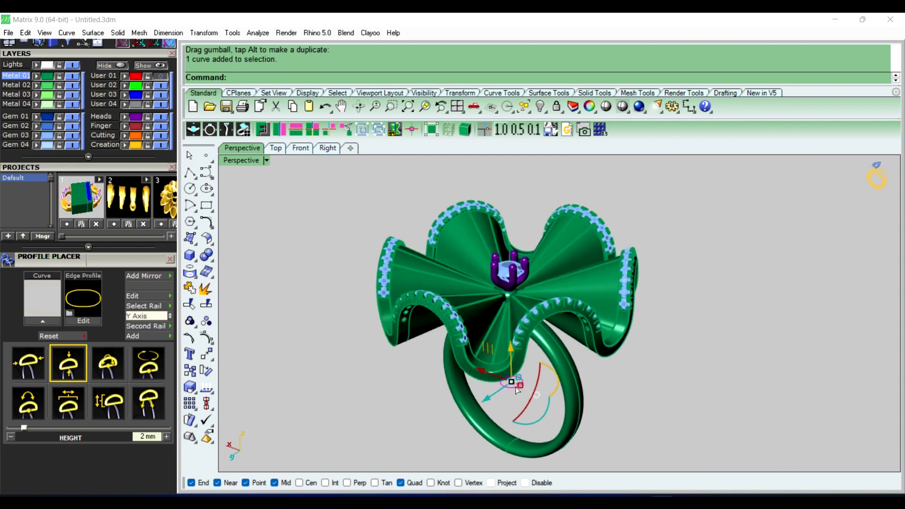
key(Delete)
mouse_move(517, 390)
right_down()
mouse_move(584, 333)
mouse_move(535, 255)
mouse_move(504, 346)
right_up()
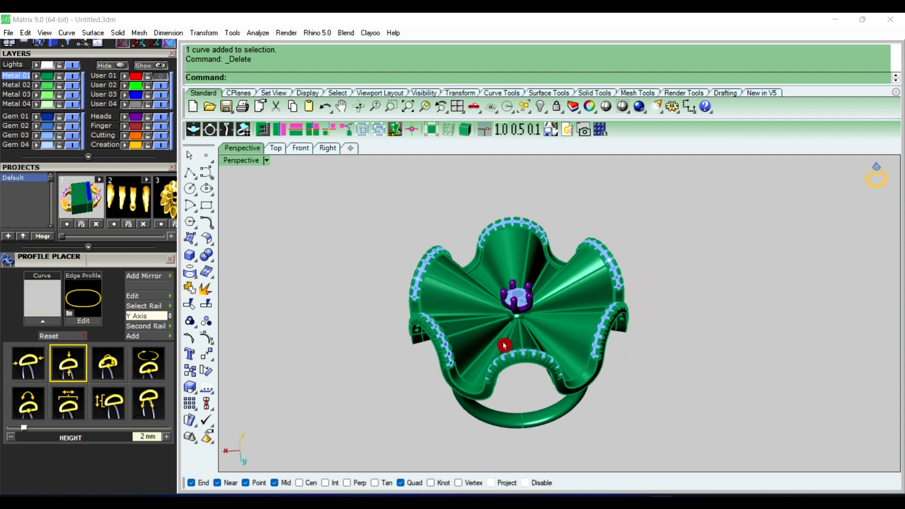
Step: Select all four ring polysurfaces, make Cutting the current layer, and launch Mesh Repair from Tools
scroll(111, 168, up, 5)
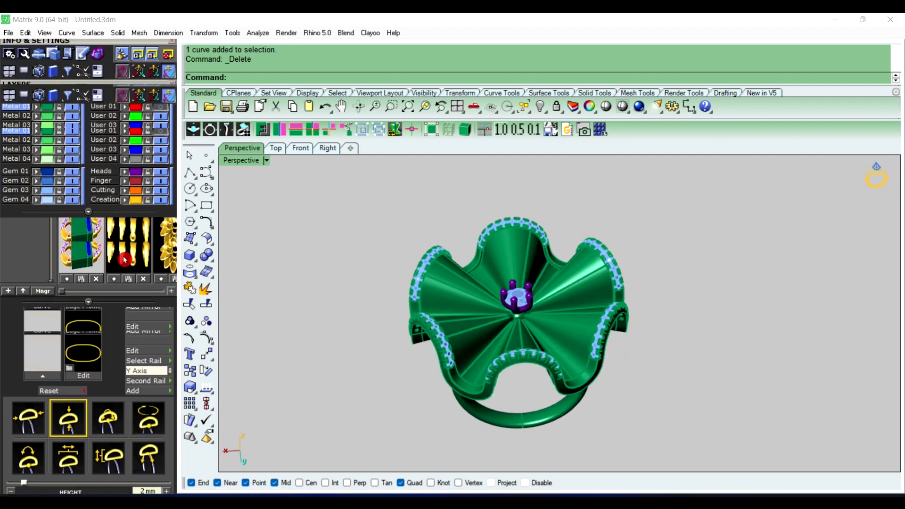
right_drag(443, 272, 450, 282)
click(54, 240)
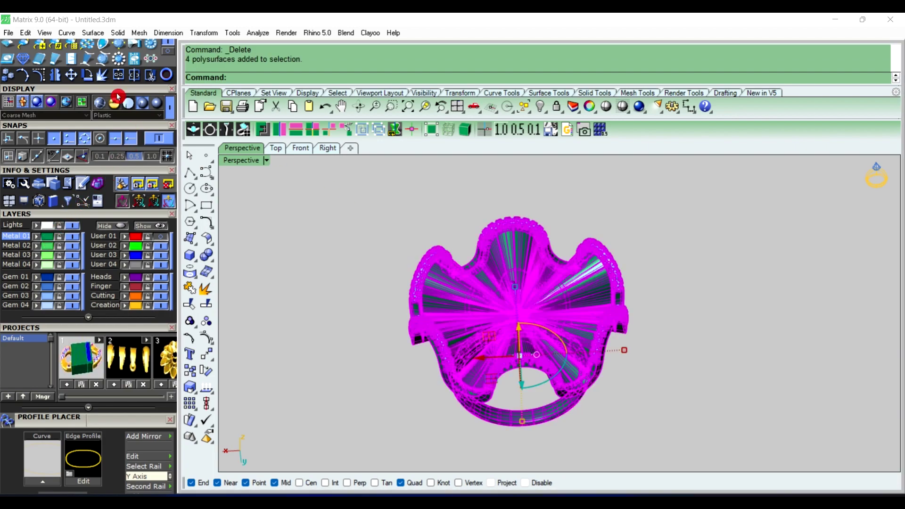
scroll(118, 184, up, 3)
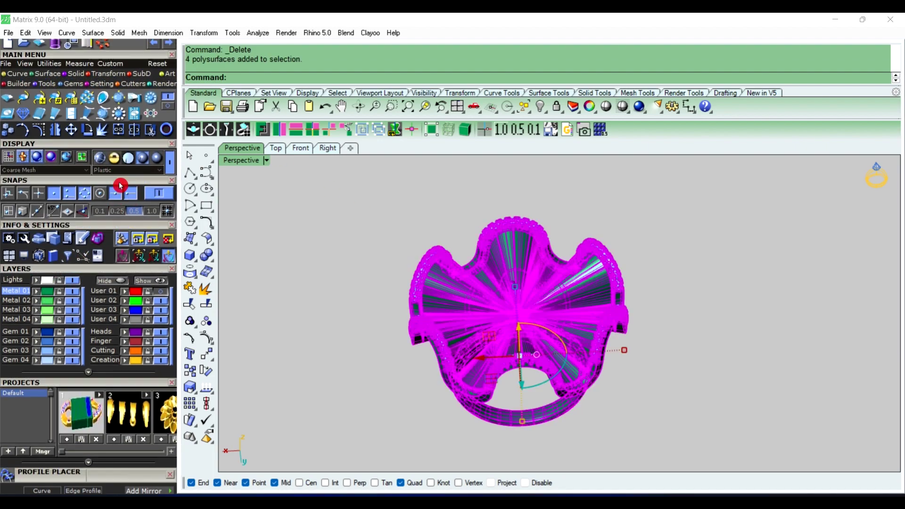
click(57, 85)
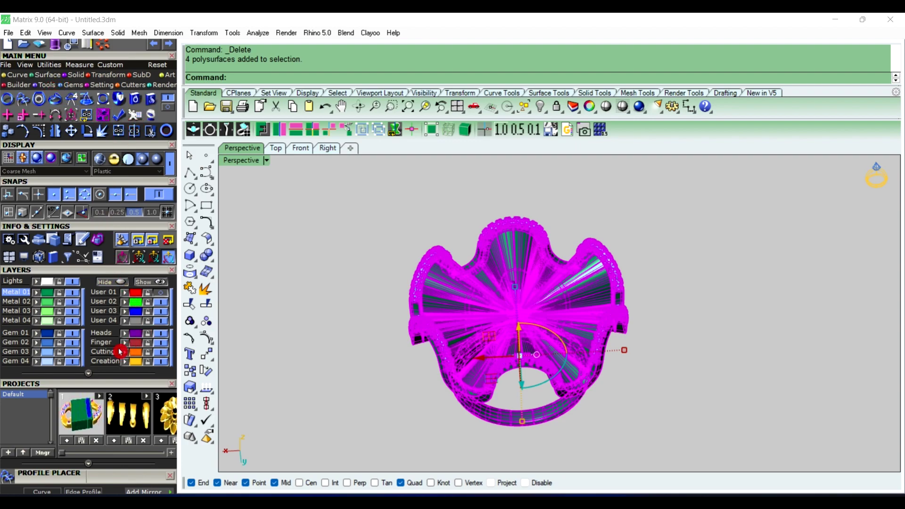
click(121, 351)
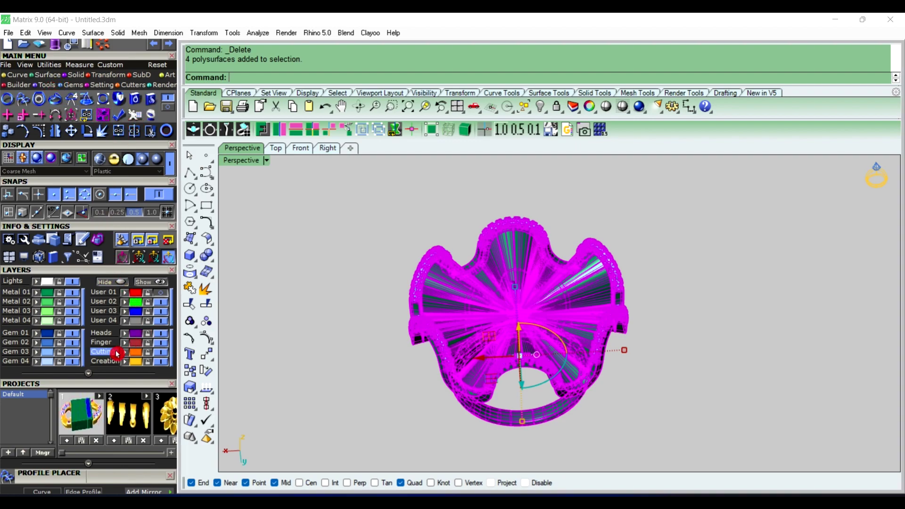
click(137, 119)
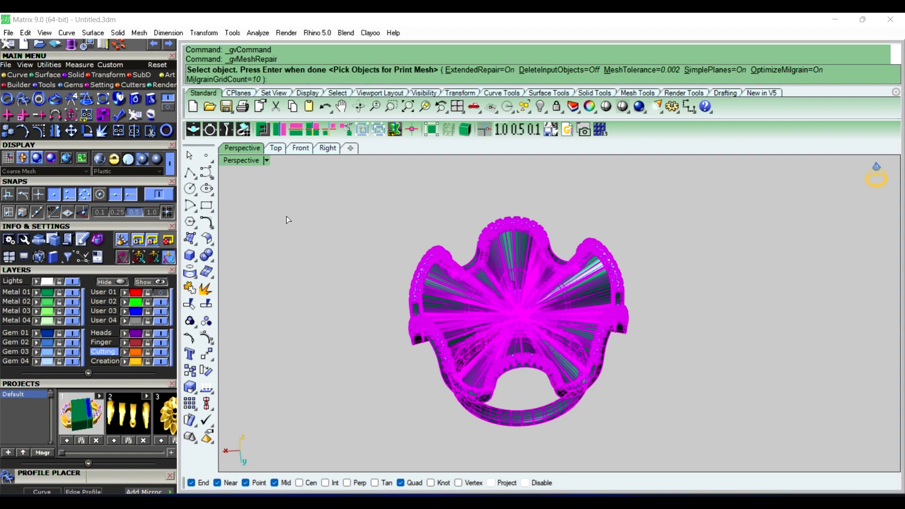
Step: Create the output print meshes and apply orange gold via the Metal 01 layer material
key(Return)
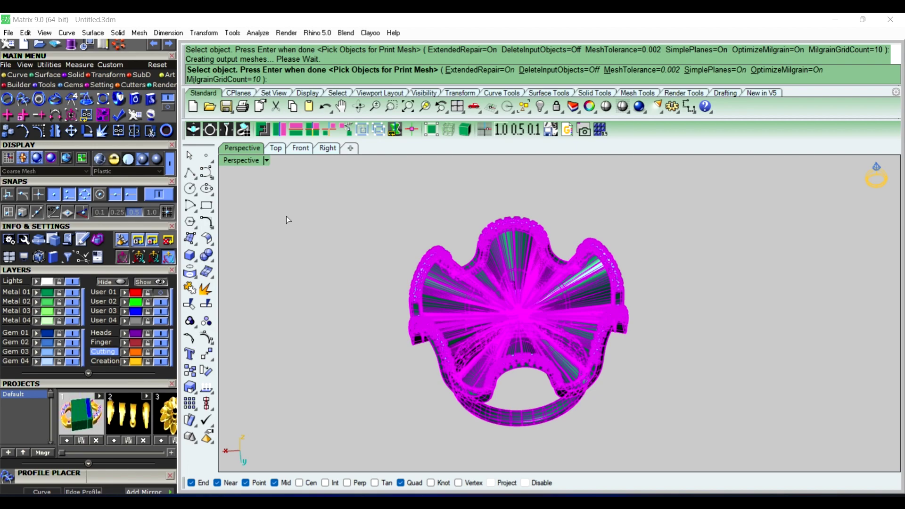
click(590, 246)
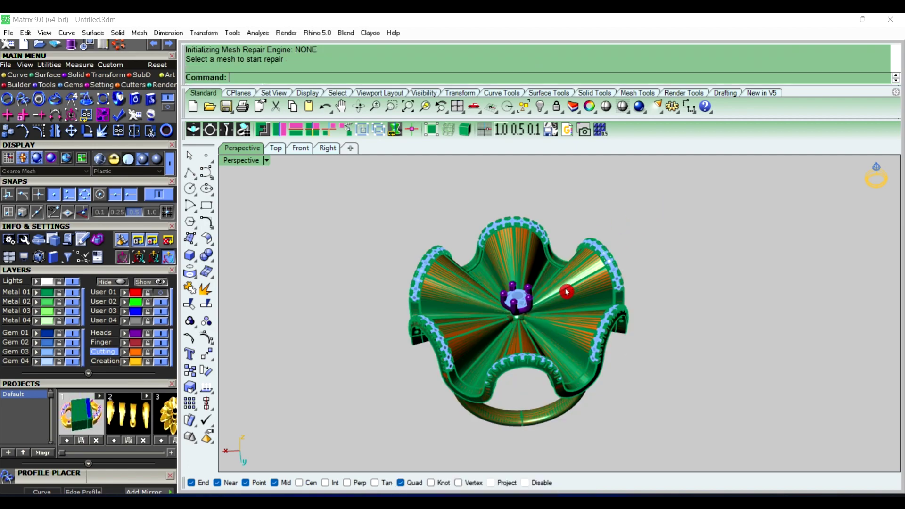
click(78, 297)
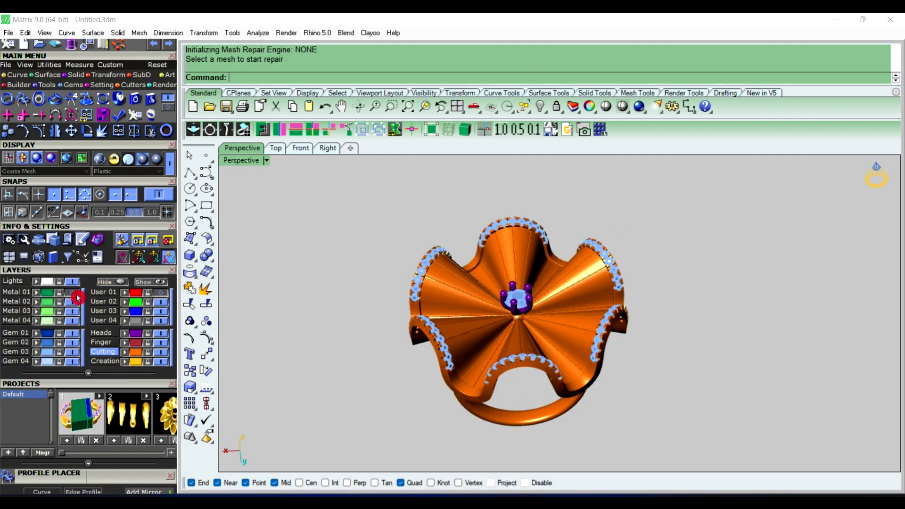
scroll(478, 281, up, 4)
mouse_move(475, 337)
right_down()
mouse_move(410, 256)
mouse_move(542, 289)
mouse_move(489, 292)
right_up()
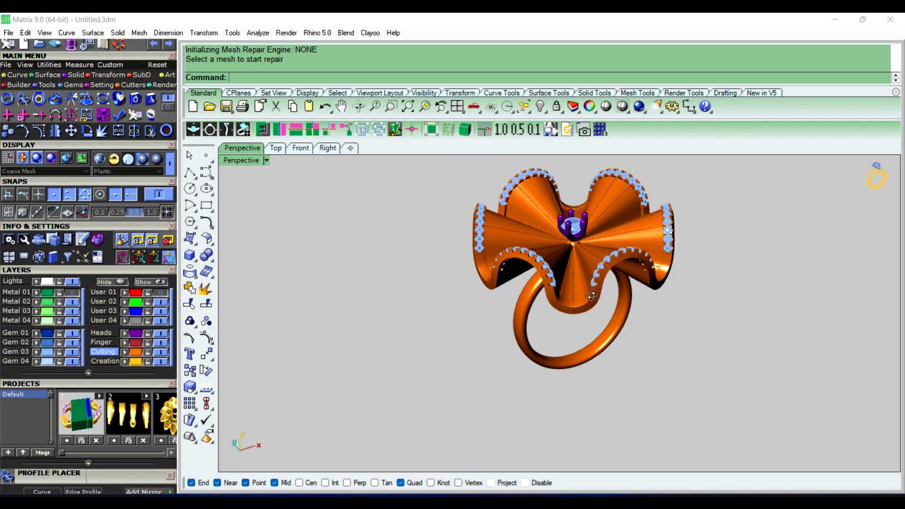
right_drag(591, 295, 524, 293)
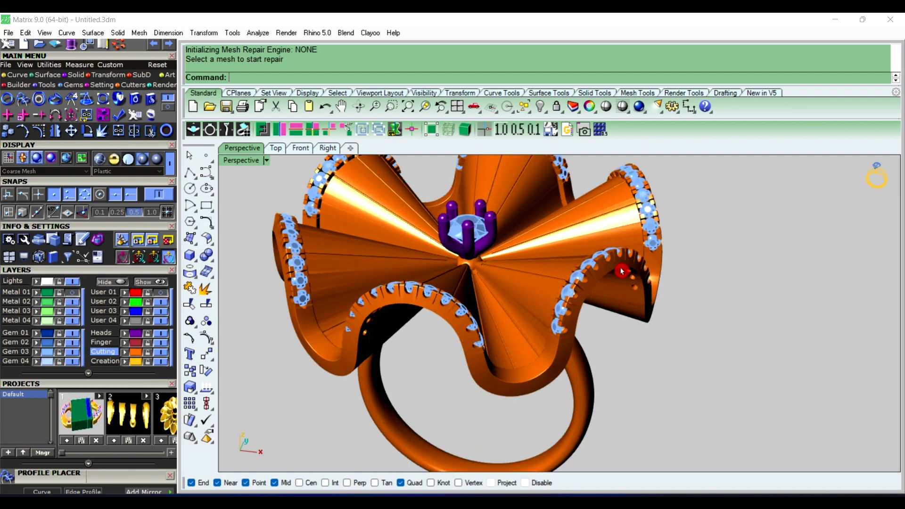